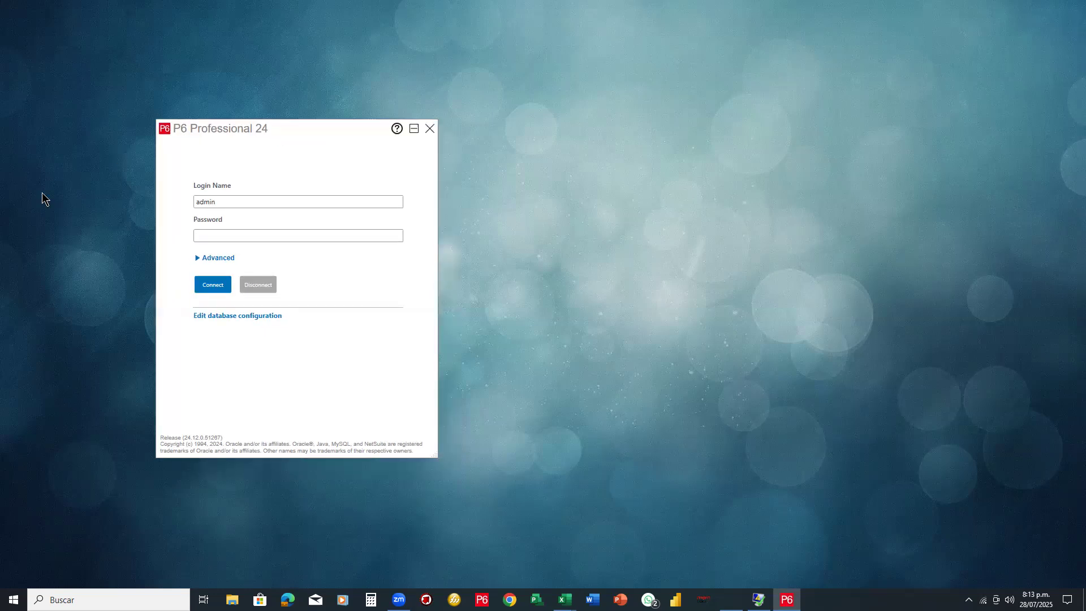
Draw a red rectangle annotation around the P6 Professional 24 login window
key(super+shift+m)
click(149, 115)
drag(307, 264, 342, 305)
drag(415, 386, 444, 464)
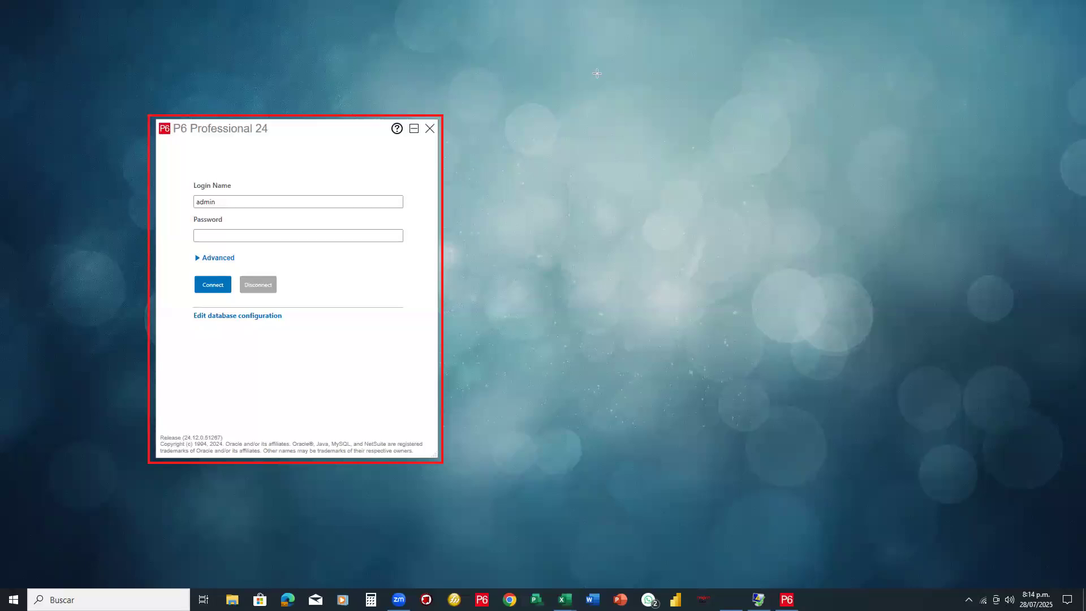
Draw three stacked red boxes and an orange box on the desktop, then frame the login fields in orange
drag(598, 74, 705, 116)
mouse_move(805, 140)
mouse_down()
mouse_move(837, 165)
mouse_move(835, 184)
mouse_move(790, 181)
mouse_up()
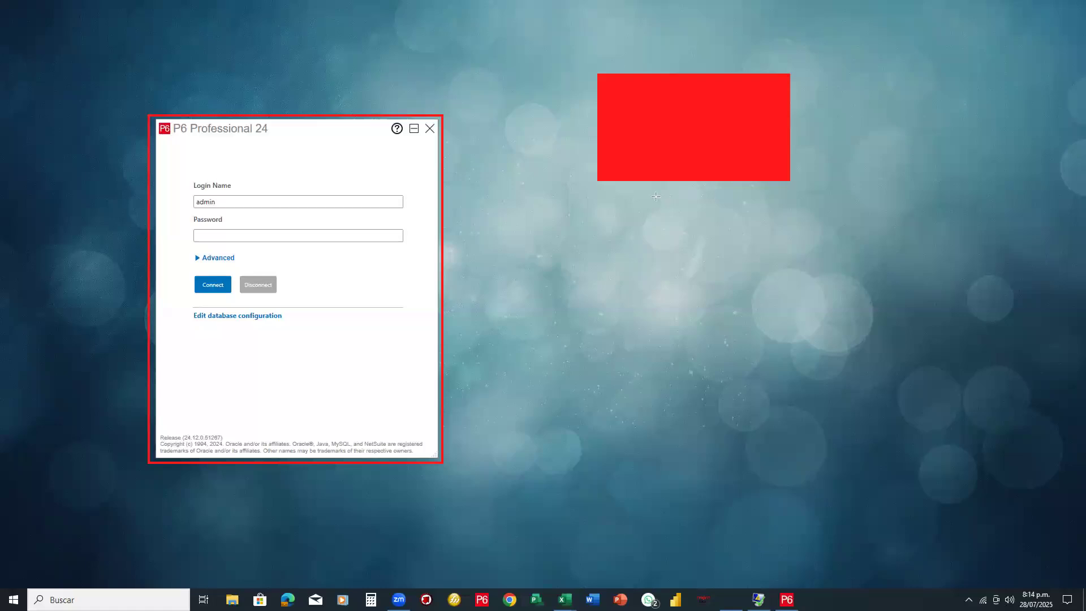
drag(597, 191, 790, 295)
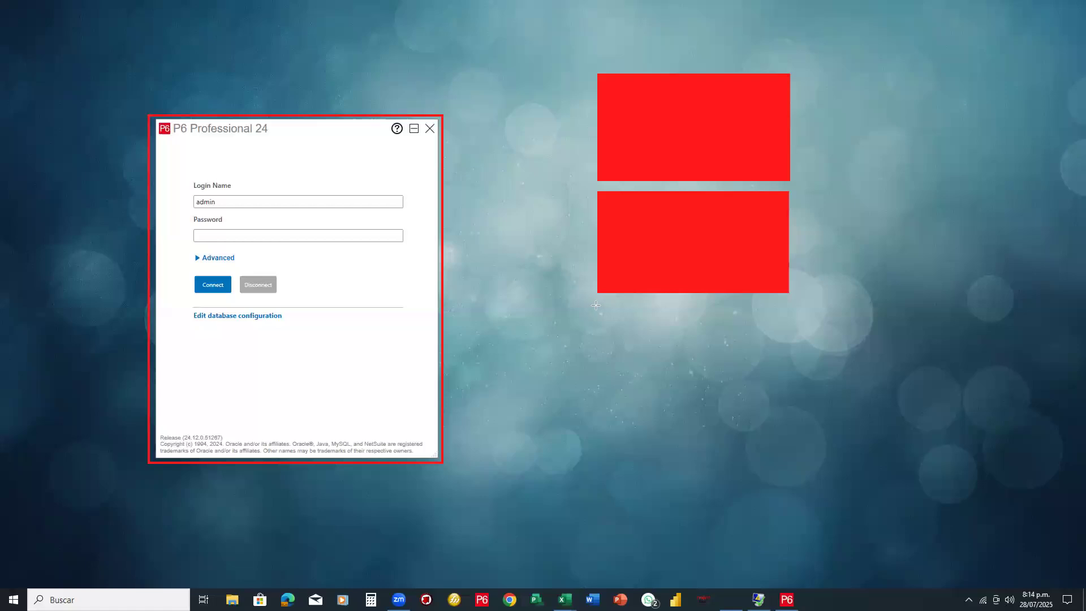
drag(597, 302, 789, 400)
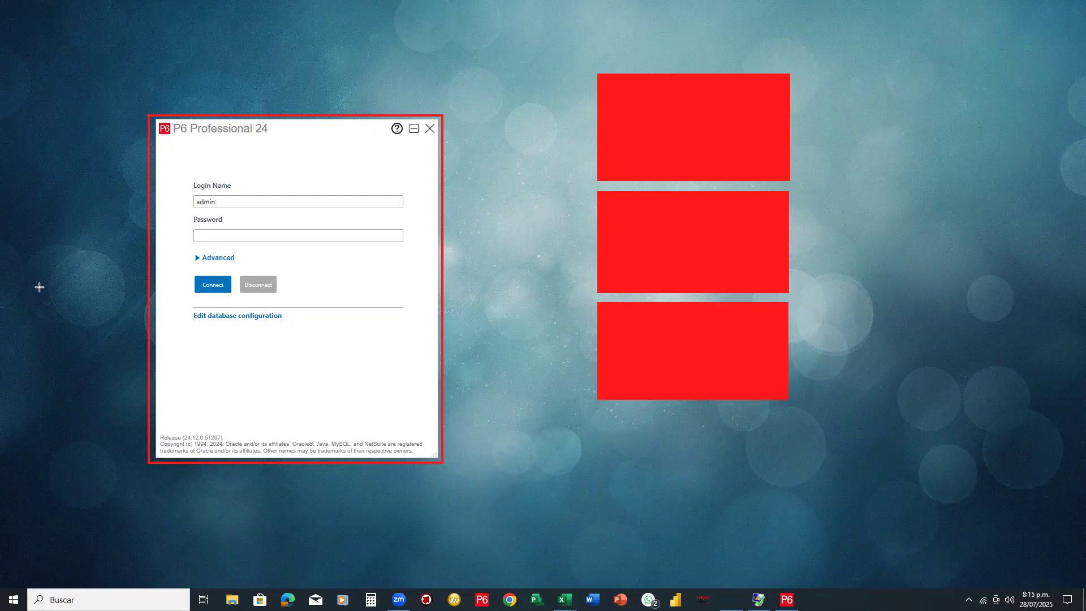
drag(597, 409, 790, 517)
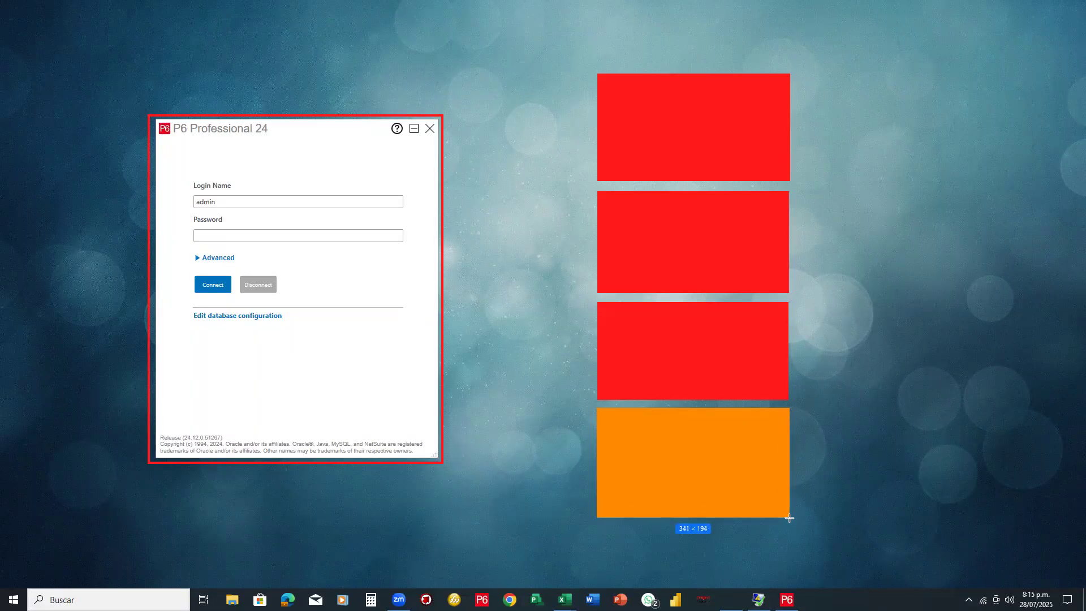
drag(790, 518, 787, 516)
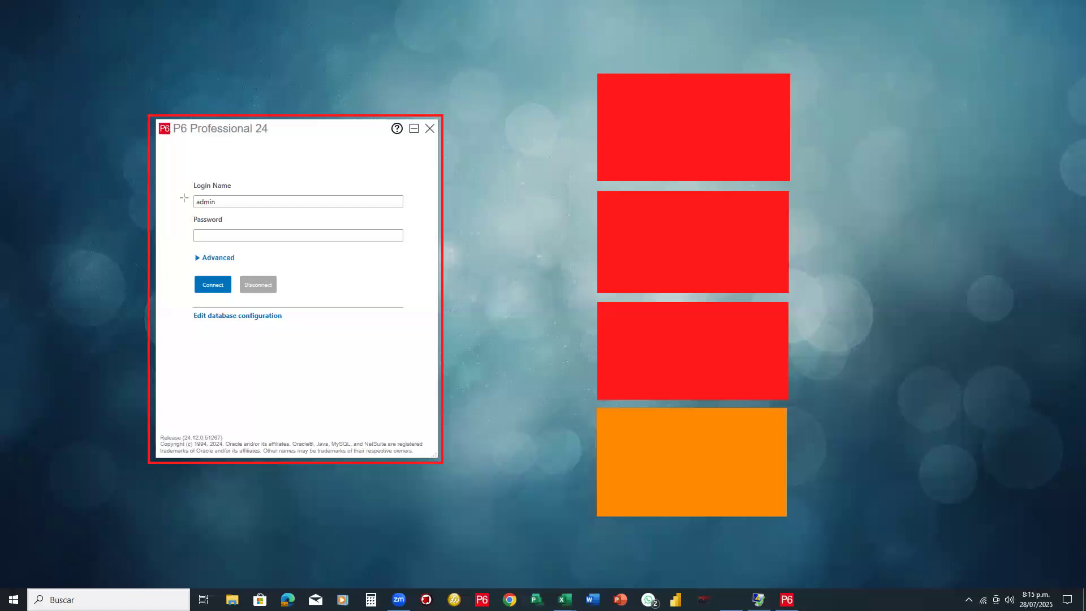
drag(184, 192, 411, 253)
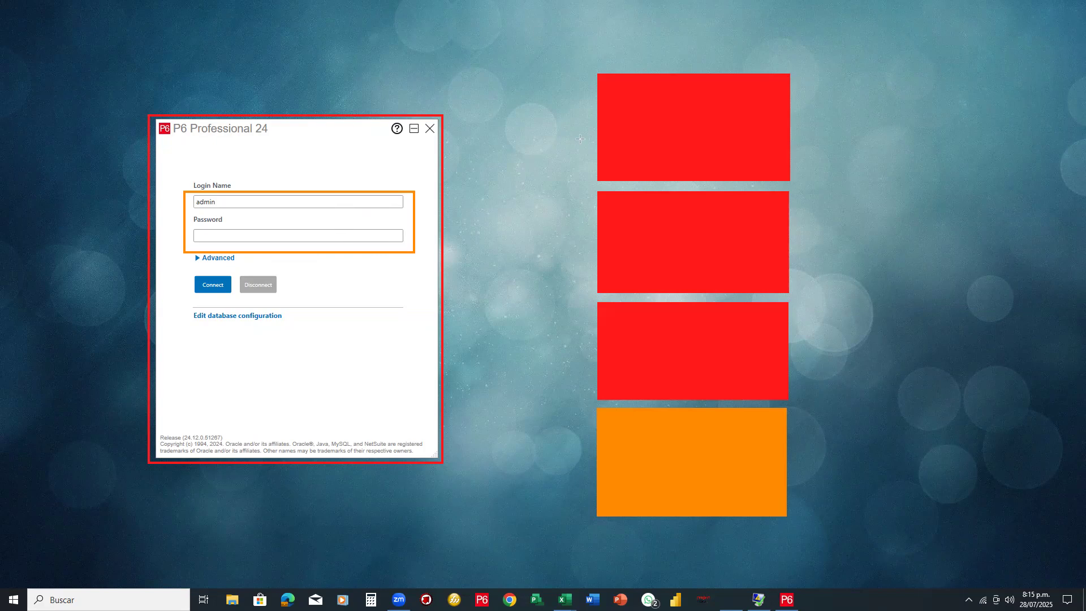
Draw four orange arrows from the framed login fields to each of the boxes
drag(598, 127, 598, 127)
drag(595, 239, 443, 269)
drag(599, 352, 447, 268)
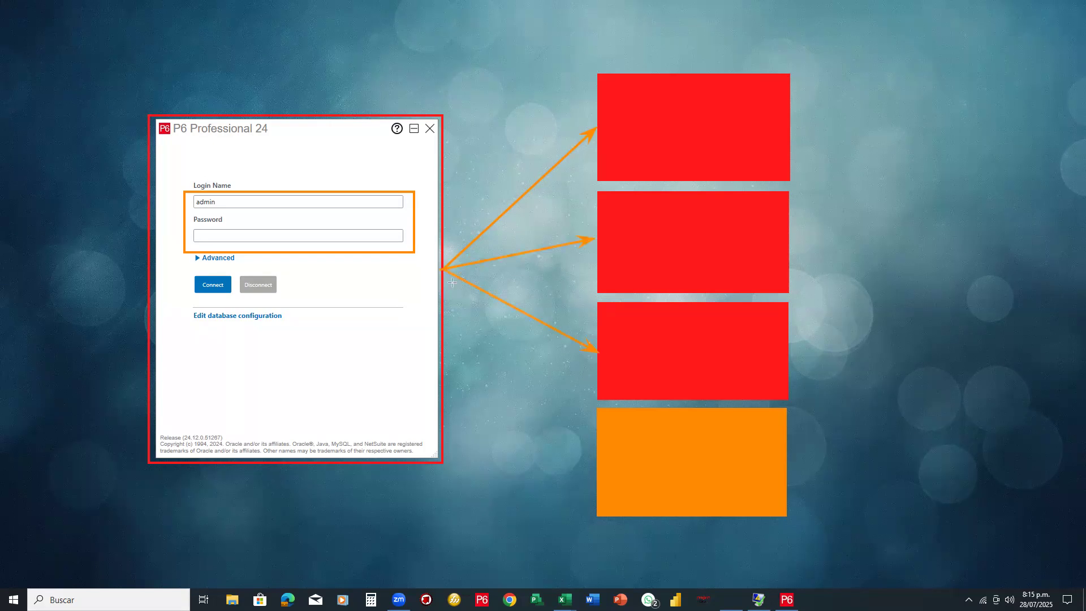
drag(590, 469, 444, 270)
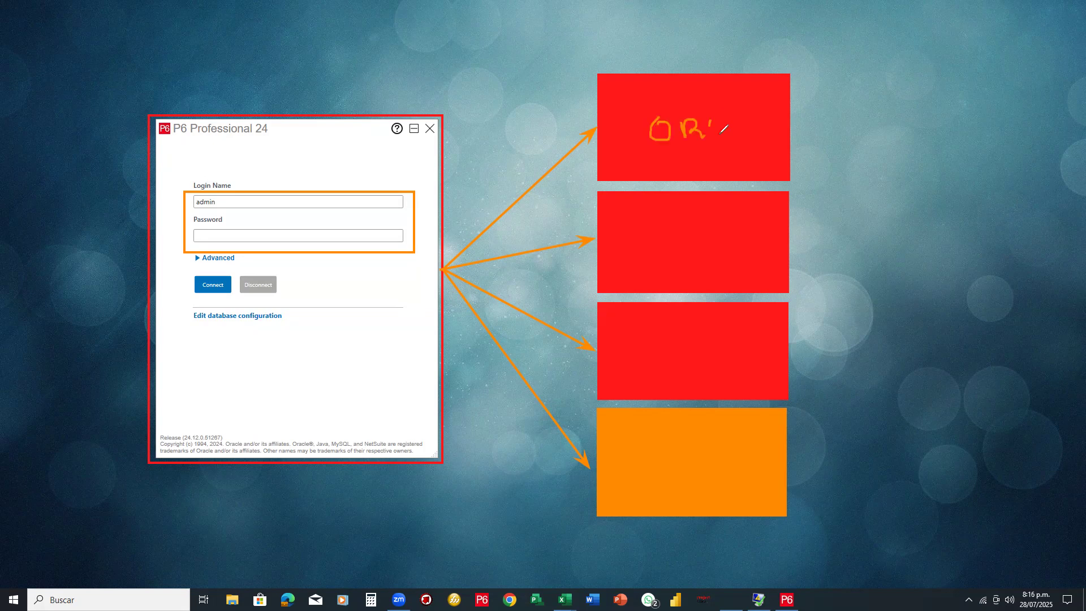
Handwrite the labels OROC, MICROS, NUBE and Local in the four boxes
drag(713, 122, 748, 135)
mouse_move(645, 231)
mouse_down()
mouse_move(654, 254)
mouse_move(666, 233)
mouse_move(686, 243)
mouse_move(695, 229)
mouse_move(702, 246)
mouse_up()
mouse_move(709, 233)
mouse_down()
mouse_move(722, 242)
mouse_move(728, 225)
mouse_move(737, 241)
mouse_up()
mouse_move(676, 345)
mouse_down()
mouse_move(683, 360)
mouse_move(709, 356)
mouse_move(739, 327)
mouse_up()
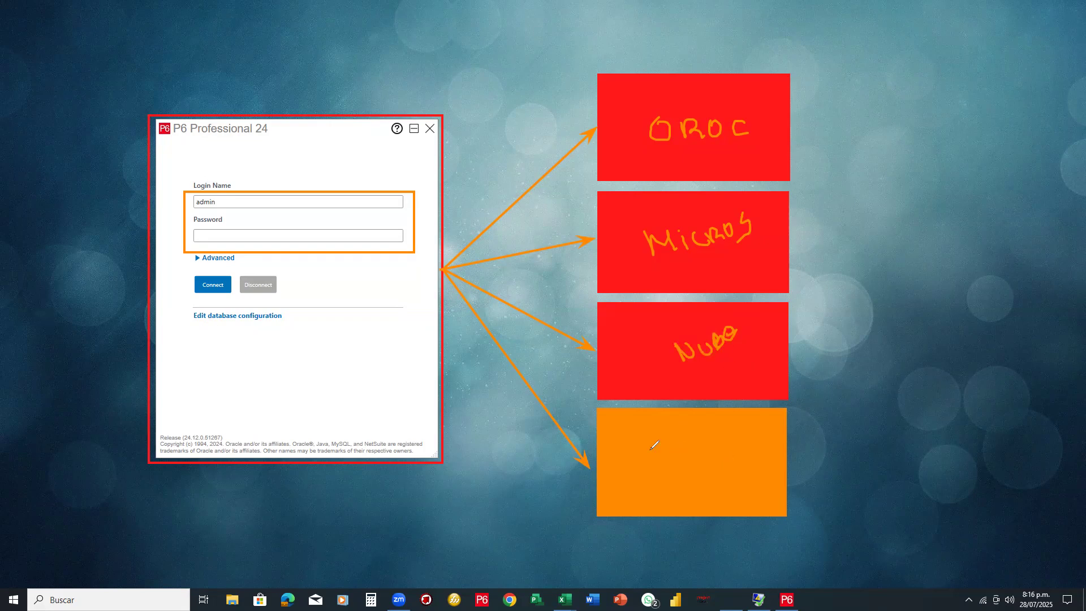
mouse_move(647, 439)
mouse_down()
mouse_move(676, 474)
mouse_move(689, 460)
mouse_move(714, 474)
mouse_move(715, 459)
mouse_move(725, 477)
mouse_up()
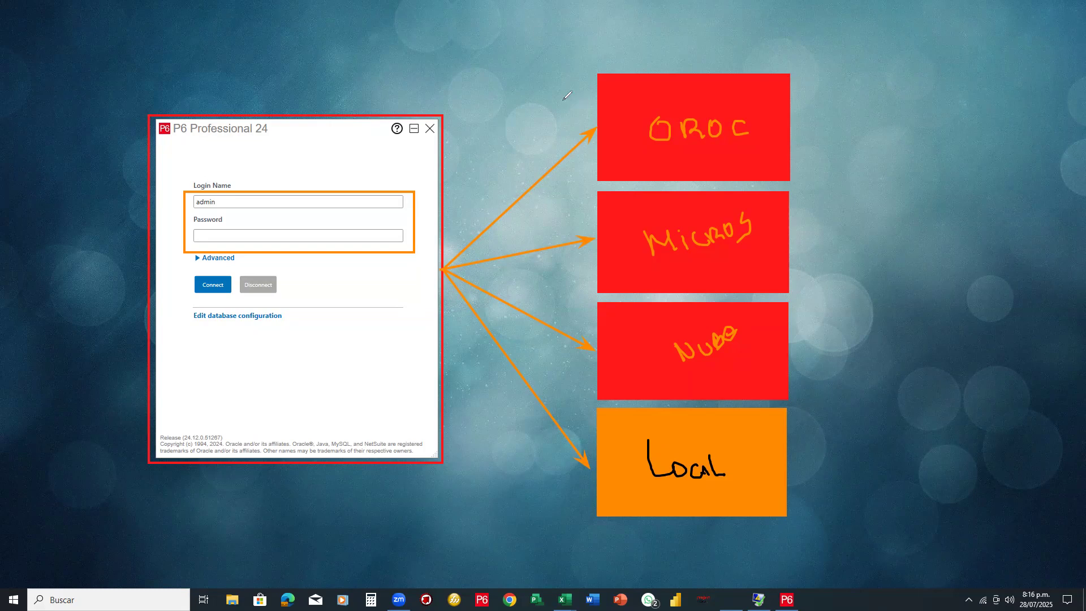
Tick the OROC, NUBE and MICROS boxes and draw an arrow pointing at Local
drag(560, 93, 600, 63)
drag(566, 100, 571, 100)
drag(636, 334, 657, 315)
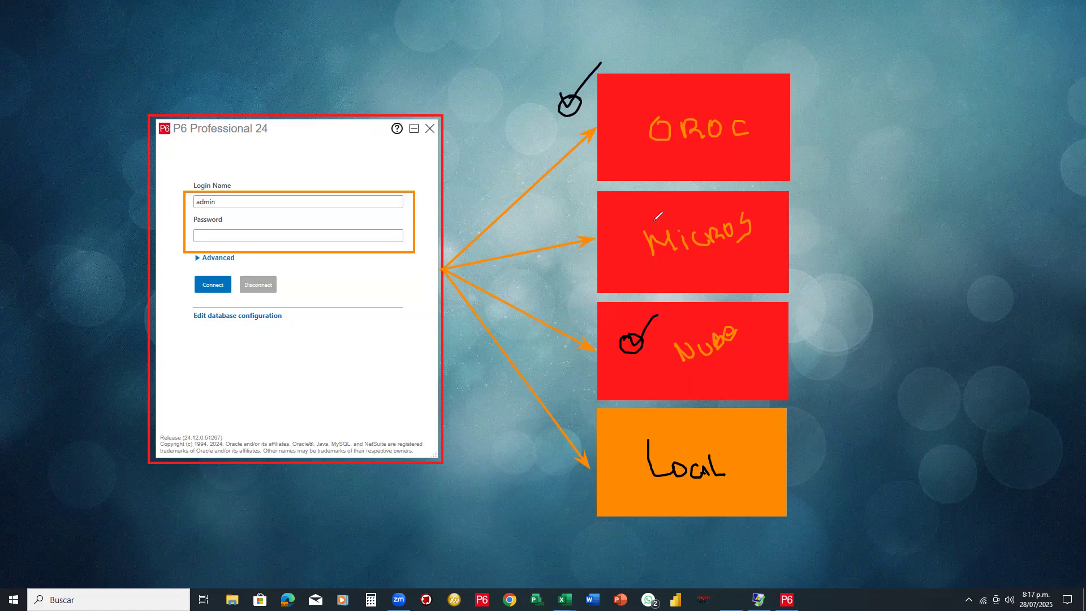
mouse_move(625, 225)
mouse_down()
mouse_move(609, 243)
mouse_move(662, 210)
mouse_up()
drag(604, 464, 625, 467)
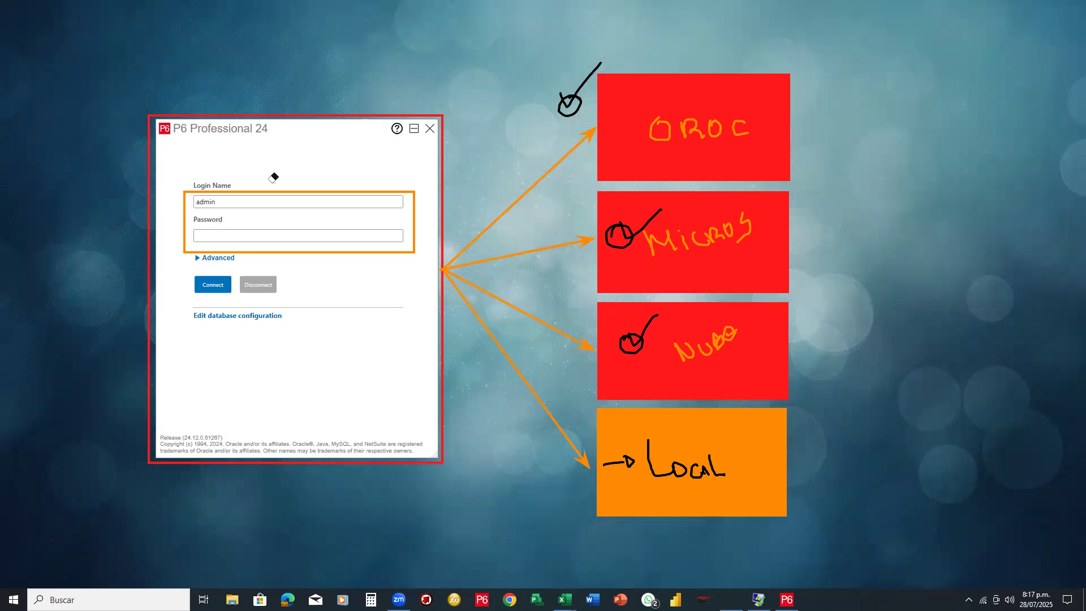
Erase all frames, arrows, boxes, labels and check marks around the login window
drag(525, 395, 589, 184)
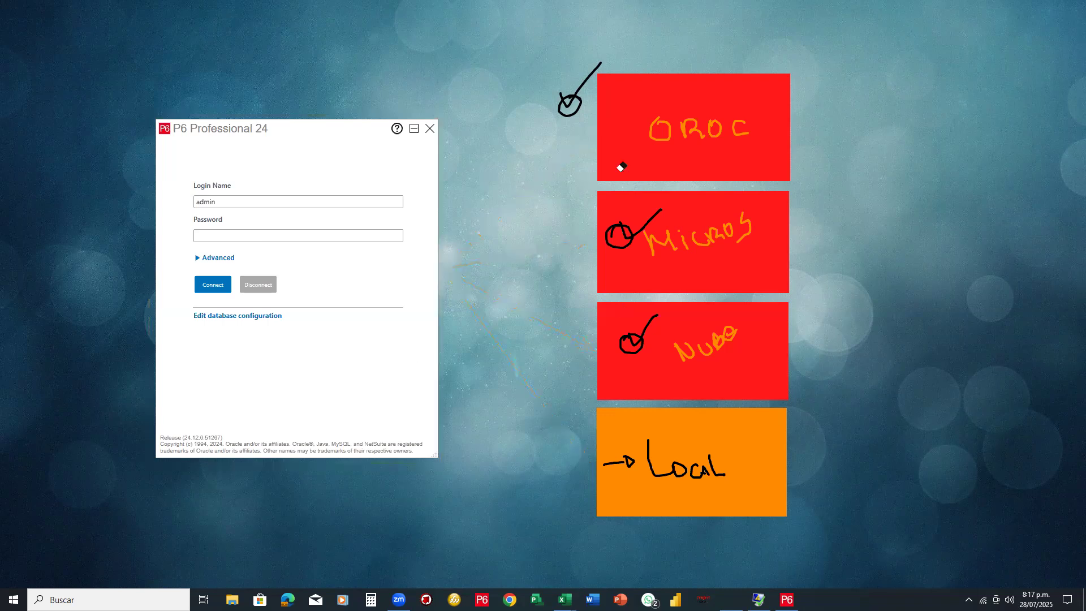
mouse_move(696, 107)
mouse_down()
mouse_move(760, 126)
mouse_move(649, 250)
mouse_move(685, 221)
mouse_up()
mouse_move(691, 354)
mouse_down()
mouse_move(734, 327)
mouse_move(637, 356)
mouse_up()
drag(604, 472, 736, 464)
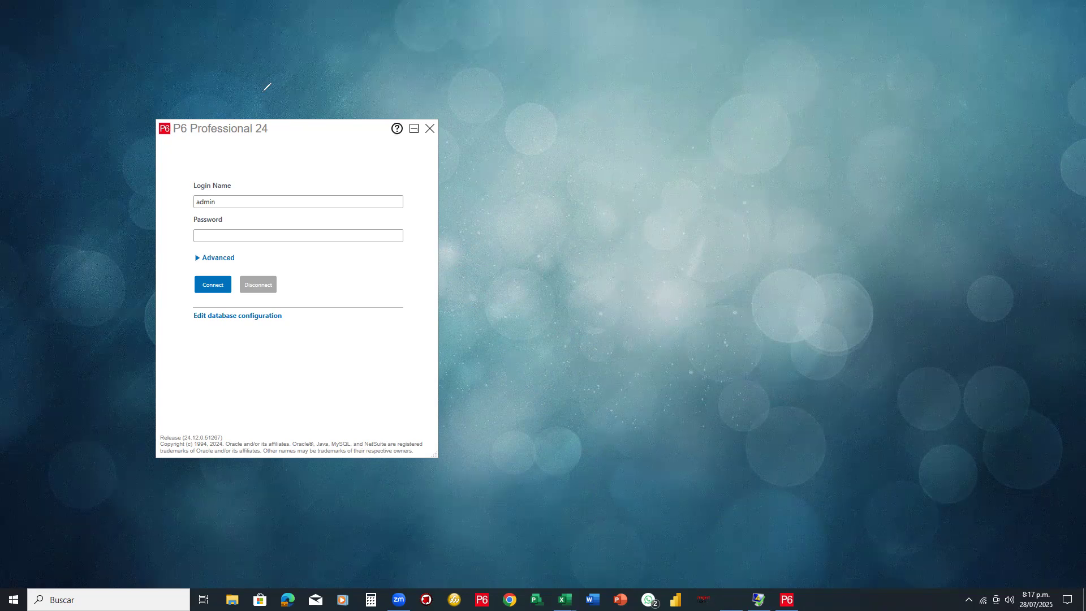
Mark Advanced with an arrow and circle, then expand it to show database CURSODEL22 and language
mouse_move(273, 50)
mouse_down()
mouse_move(295, 136)
mouse_move(305, 127)
mouse_move(289, 128)
mouse_up()
mouse_move(241, 248)
mouse_down()
mouse_move(182, 254)
mouse_move(243, 260)
mouse_move(235, 249)
mouse_up()
click(196, 261)
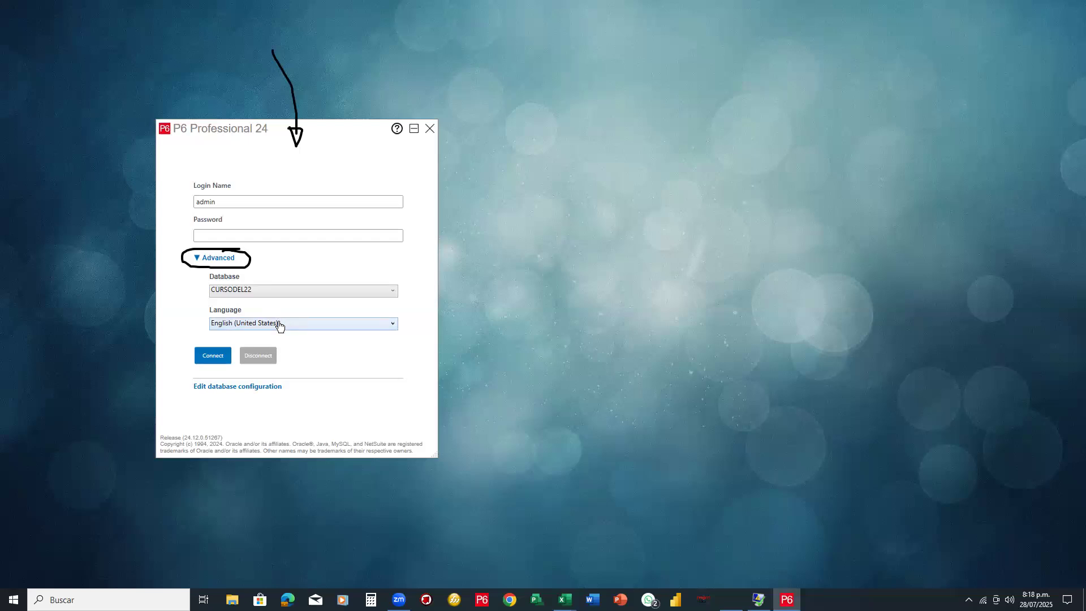
Set the login language to español and erase the hand-drawn circle and arrow
click(279, 326)
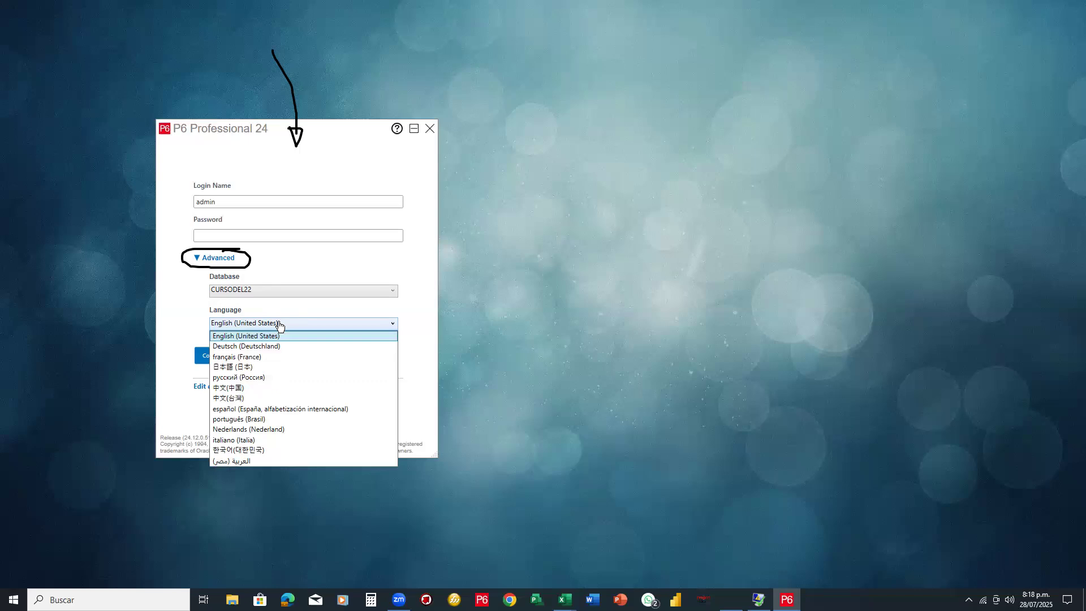
click(262, 409)
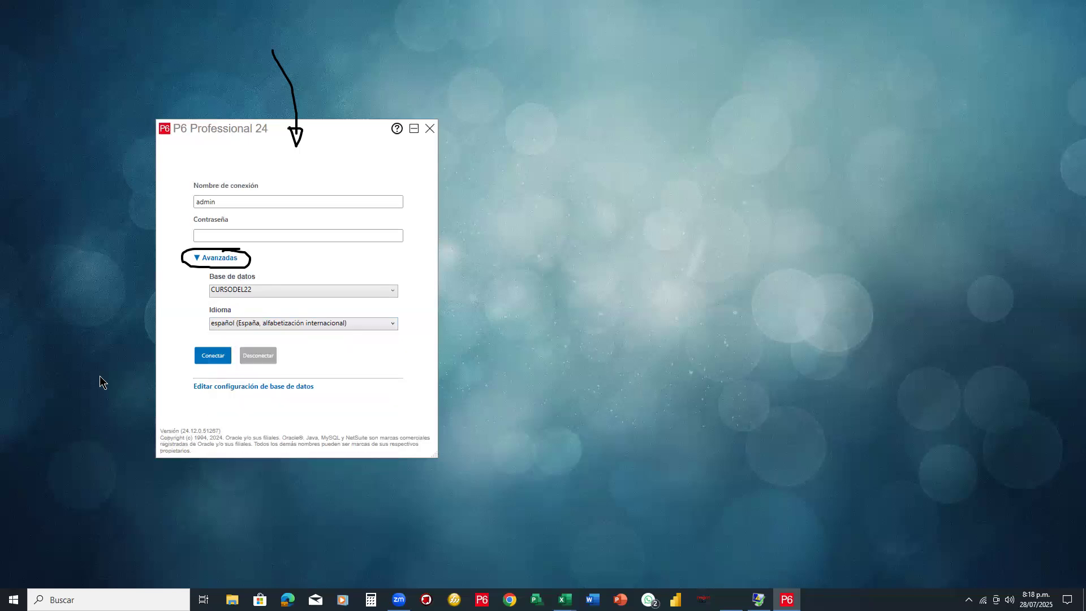
click(213, 248)
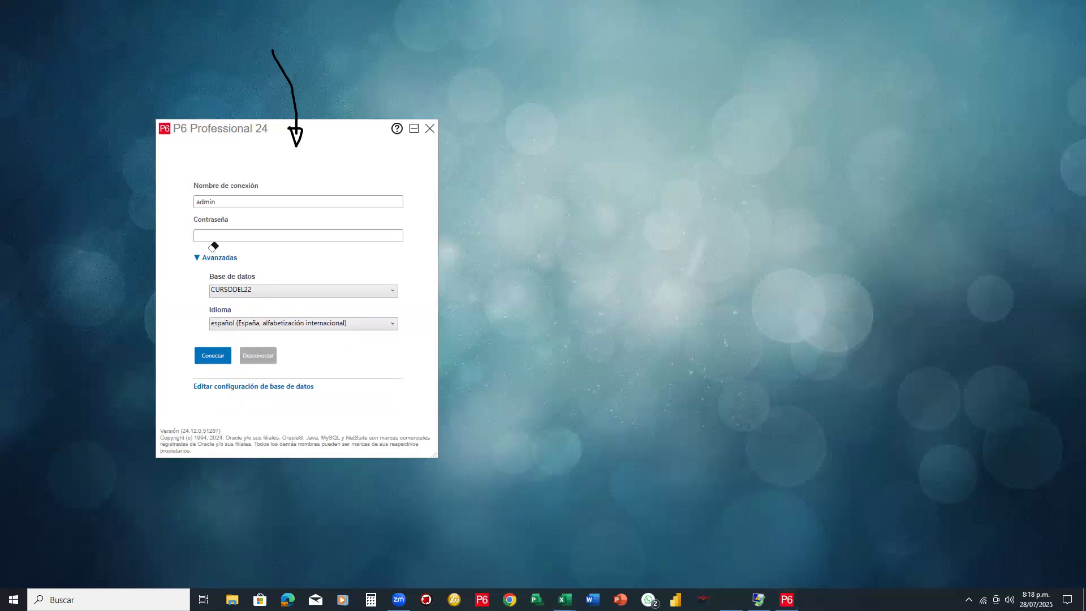
click(291, 99)
Mark 'Editar configuración de base de datos' with a red box and arrow, then open it
drag(184, 376, 349, 400)
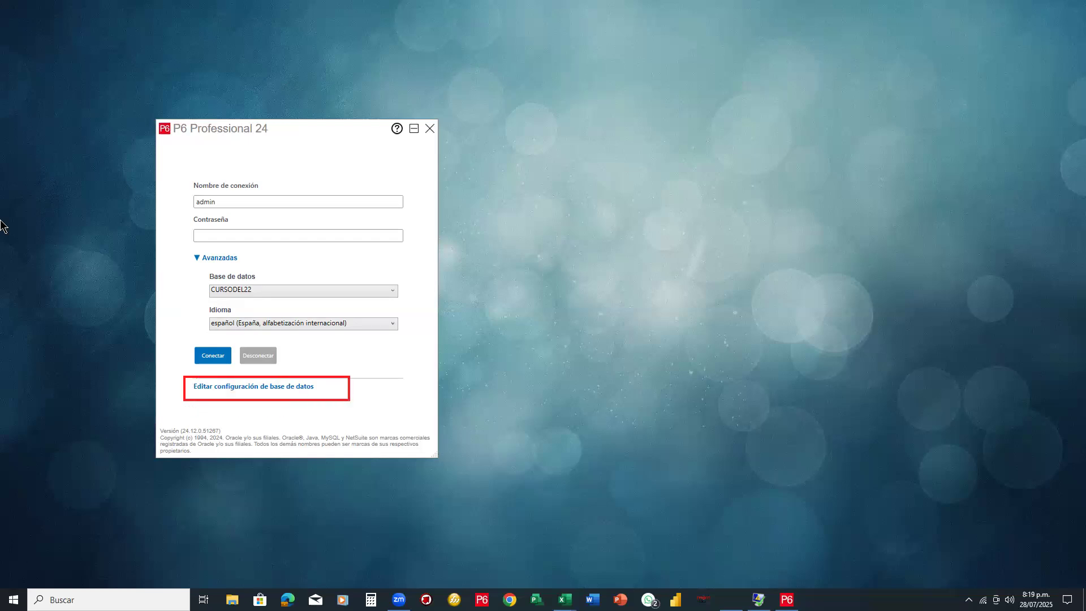
drag(114, 450, 201, 396)
click(262, 388)
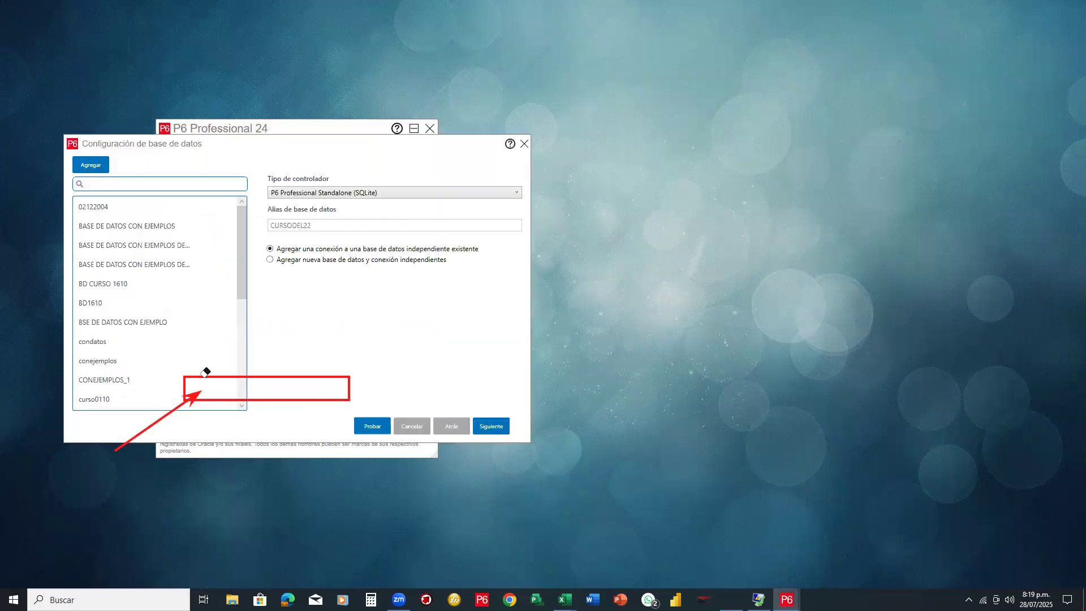
drag(193, 398, 177, 414)
key(Escape)
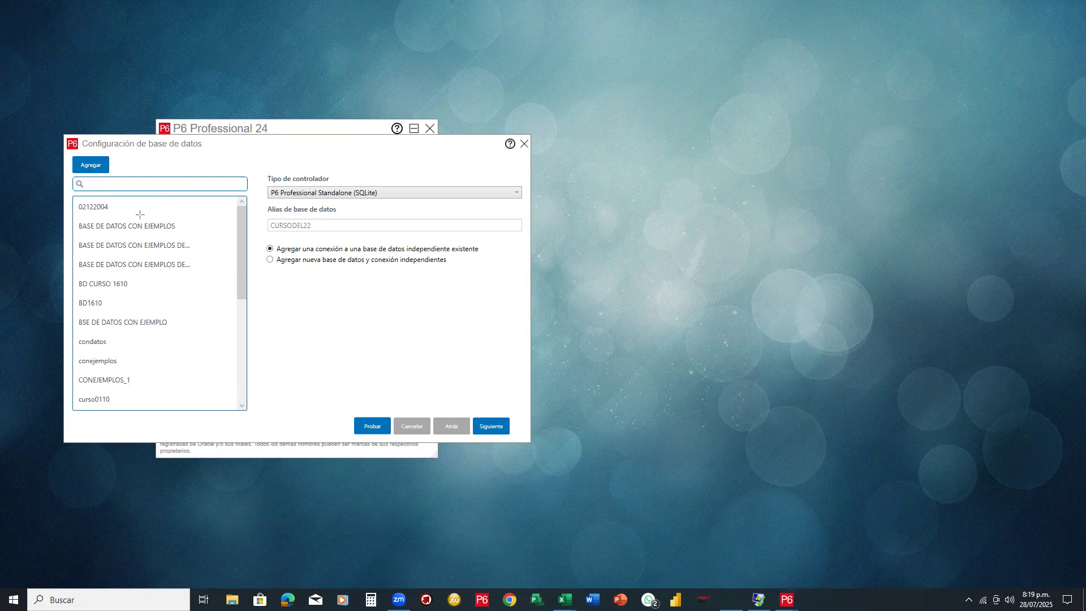
drag(273, 330, 105, 175)
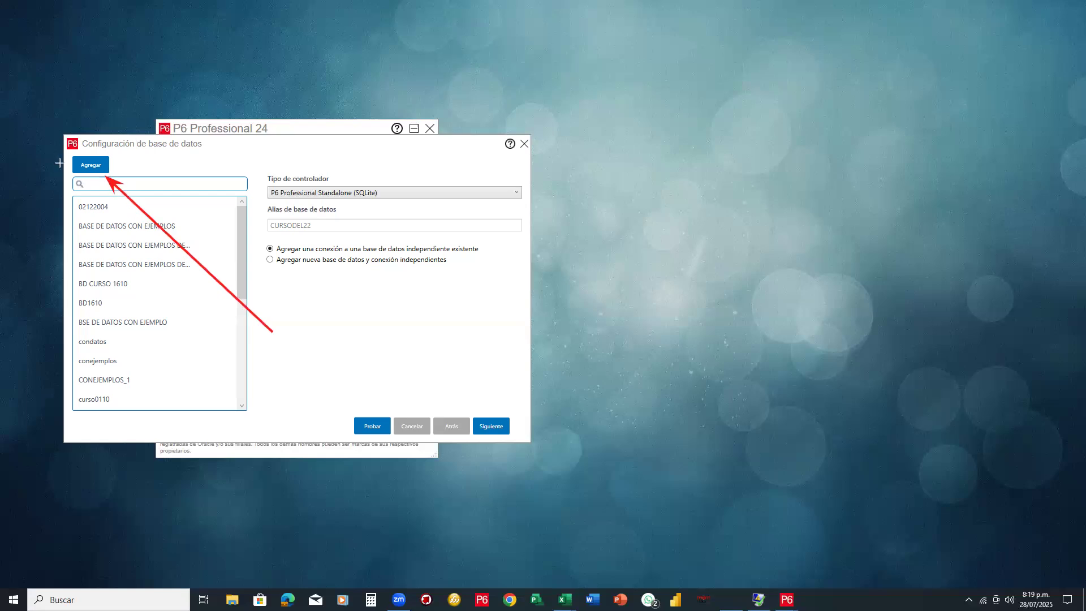
Add a new database connection, which defaults to Oracle with alias New_Connection
click(99, 167)
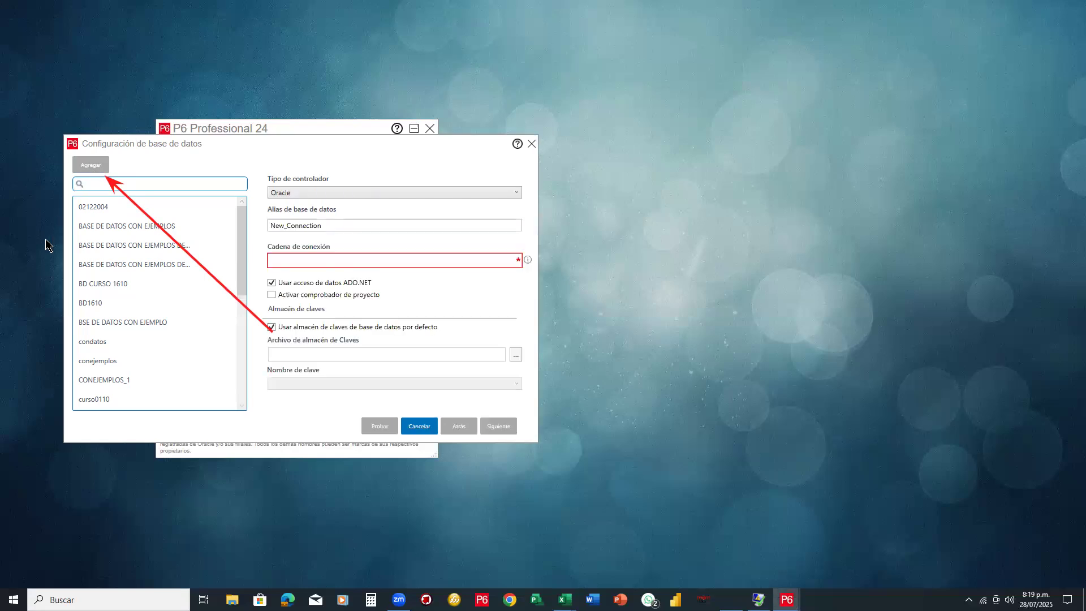
key(e)
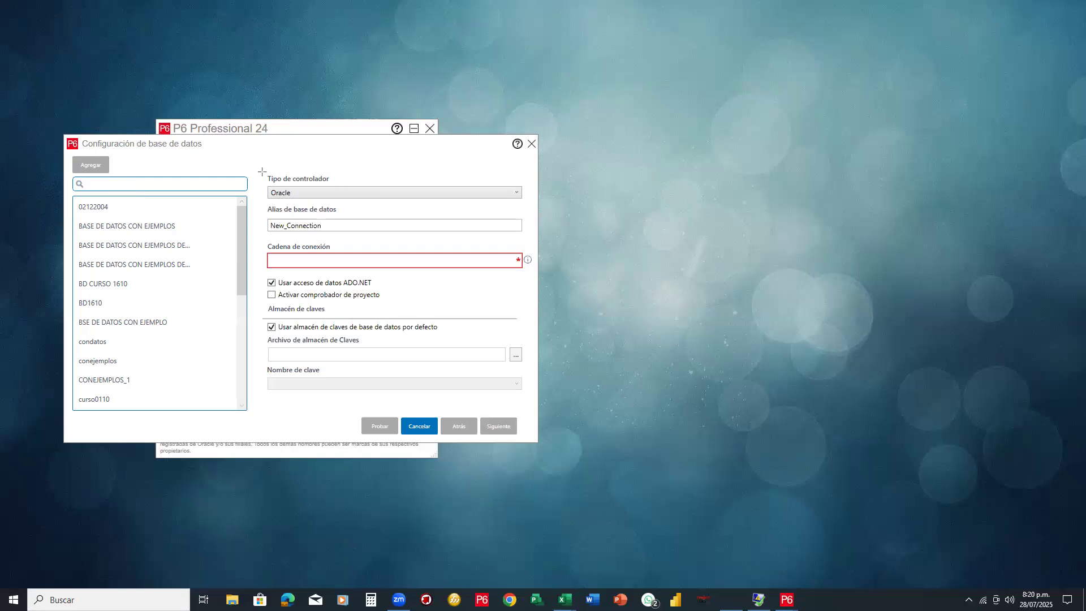
Frame the Tipo de controlador setting in red and drop down its list of driver types
mouse_move(262, 172)
mouse_down()
mouse_move(334, 195)
mouse_move(532, 204)
mouse_up()
drag(532, 204, 531, 203)
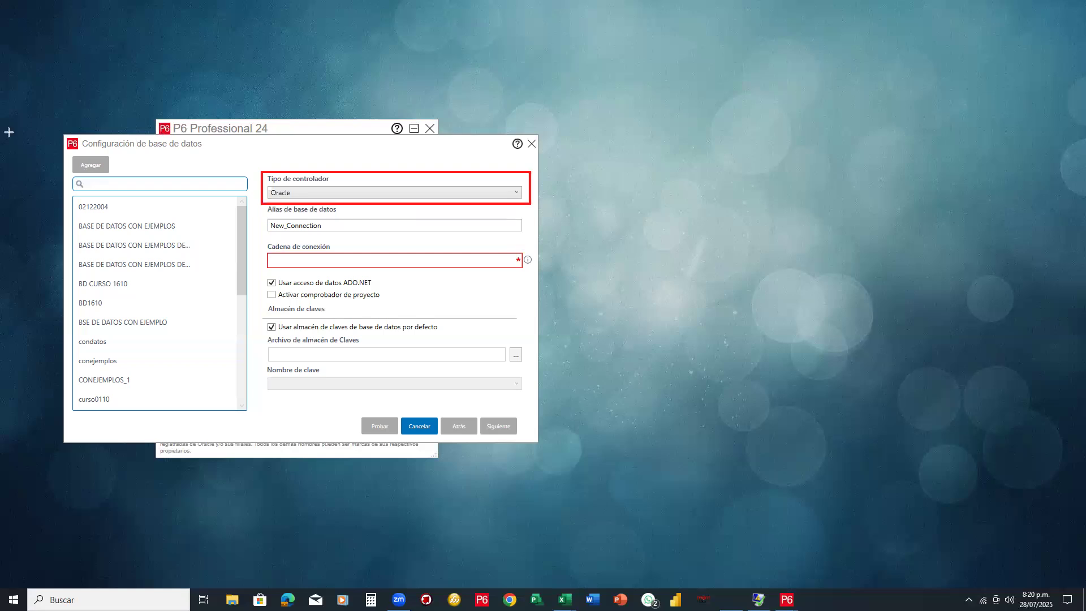
click(516, 194)
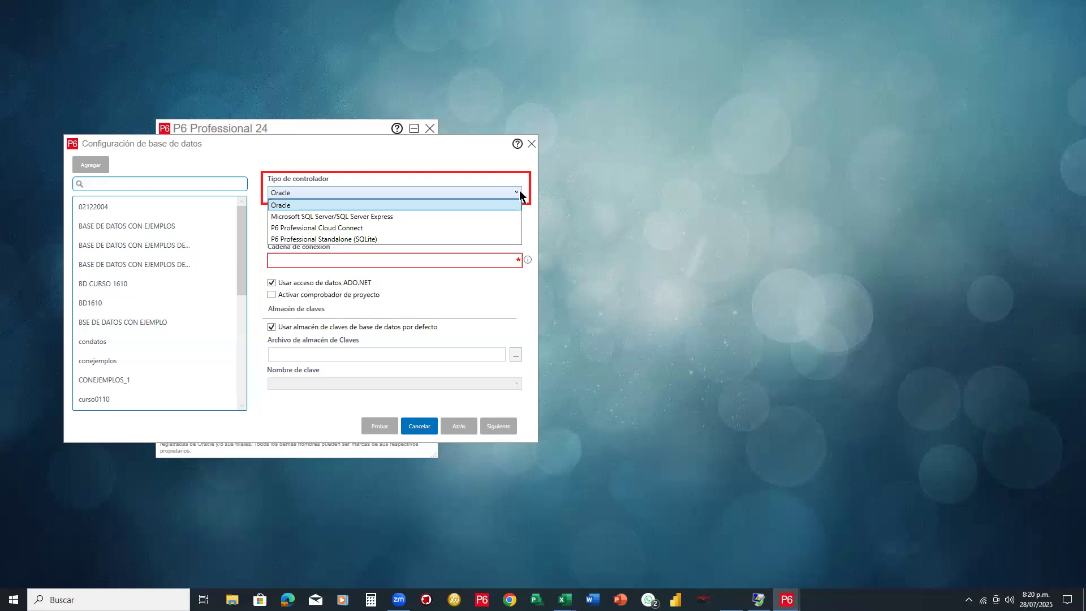
Choose the Standalone (SQLite) driver, alias DATOS DE EJEMPLO, and 'Agregar nueva base de datos y conexión independientes'
click(342, 236)
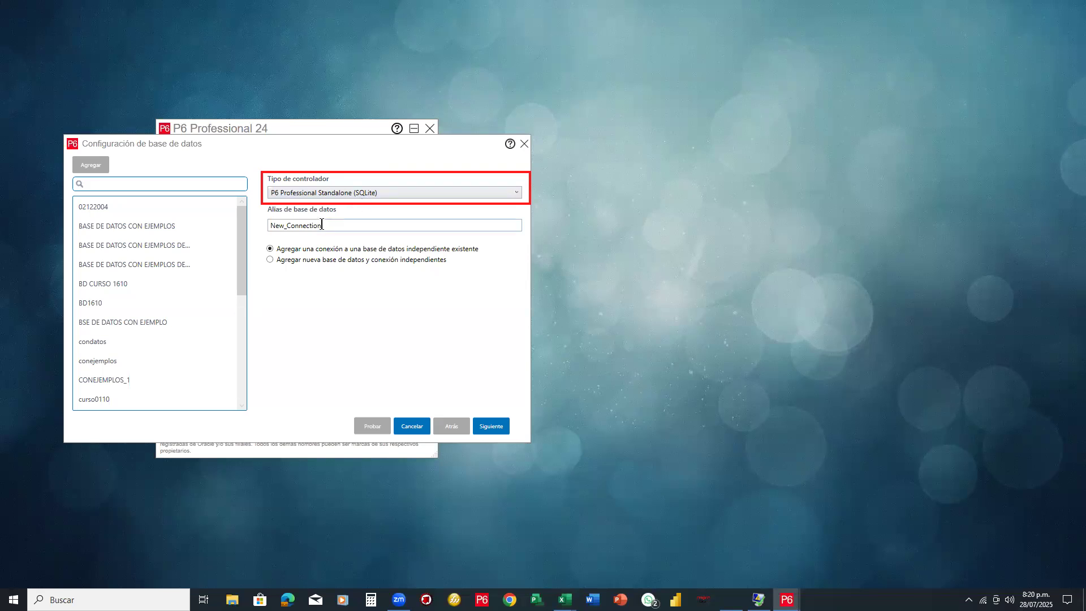
double_click(275, 226)
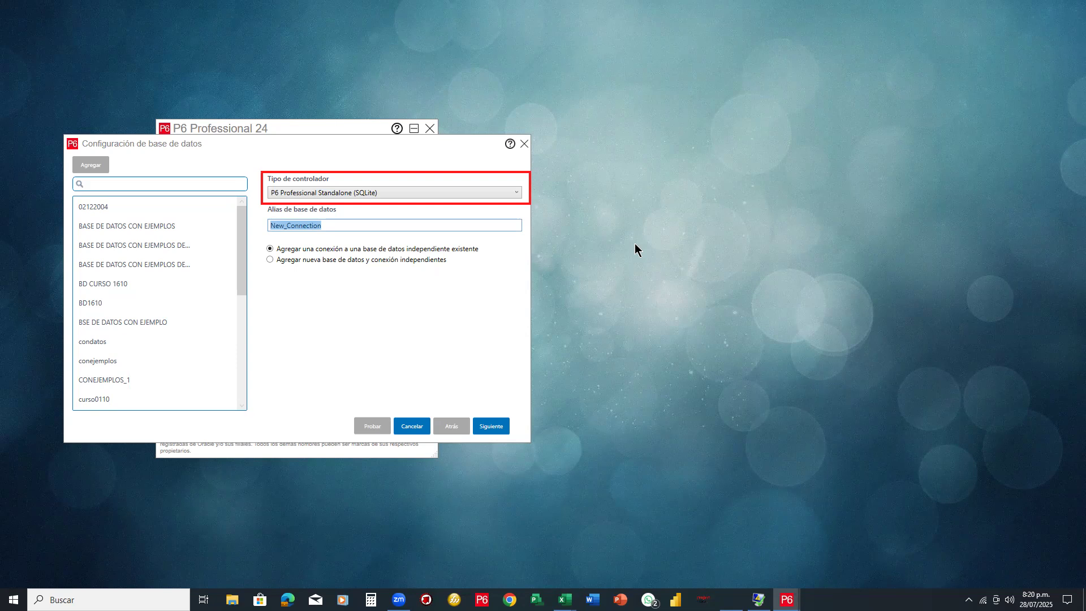
text(DATOS )
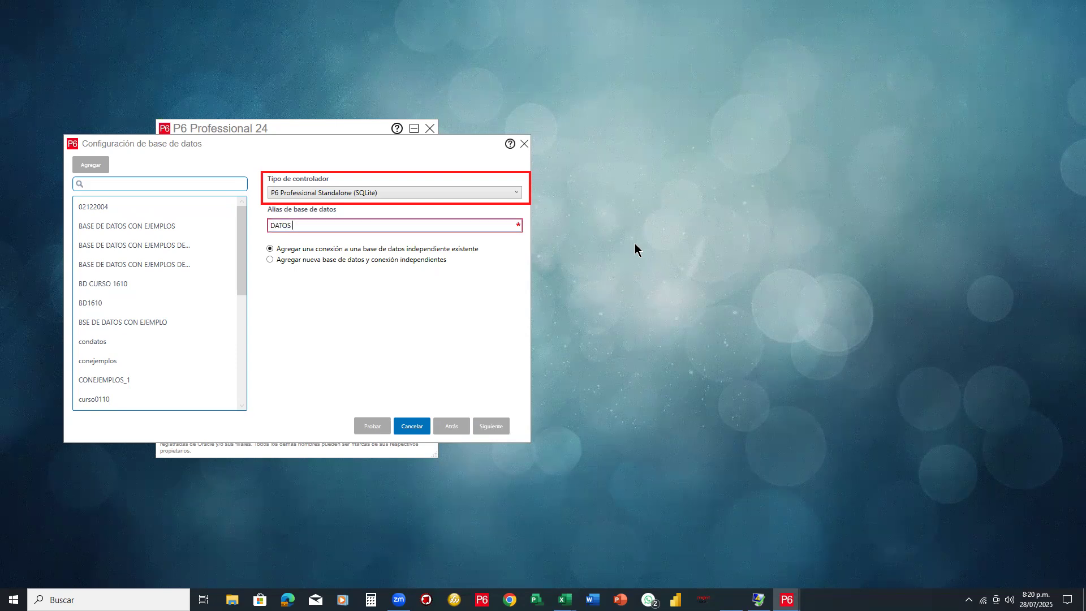
text(DE EJEMPLO)
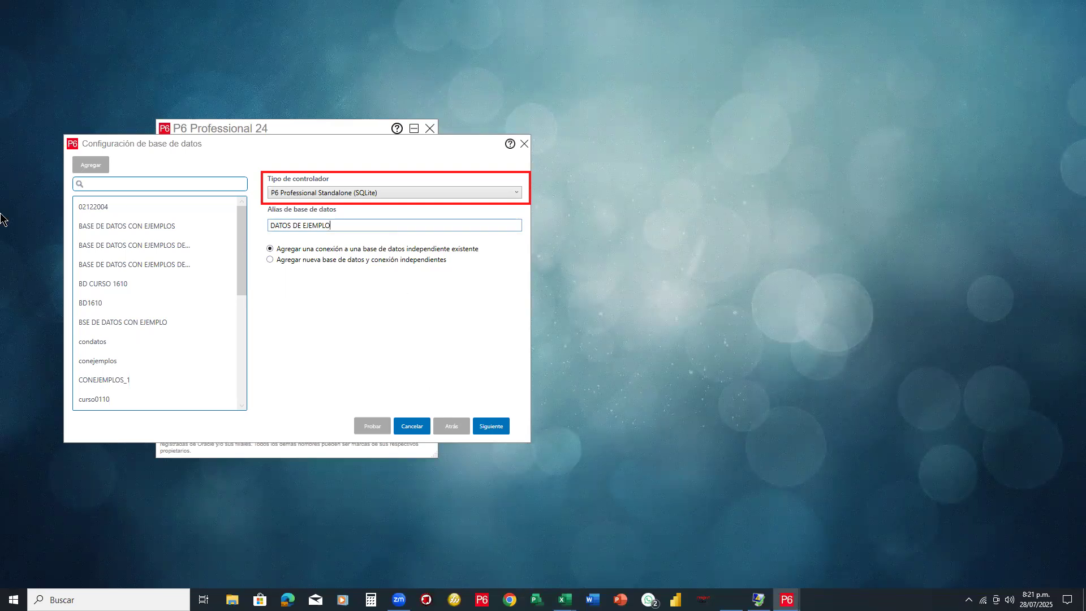
mouse_move(259, 241)
mouse_down()
mouse_move(492, 270)
mouse_move(487, 253)
mouse_move(486, 271)
mouse_up()
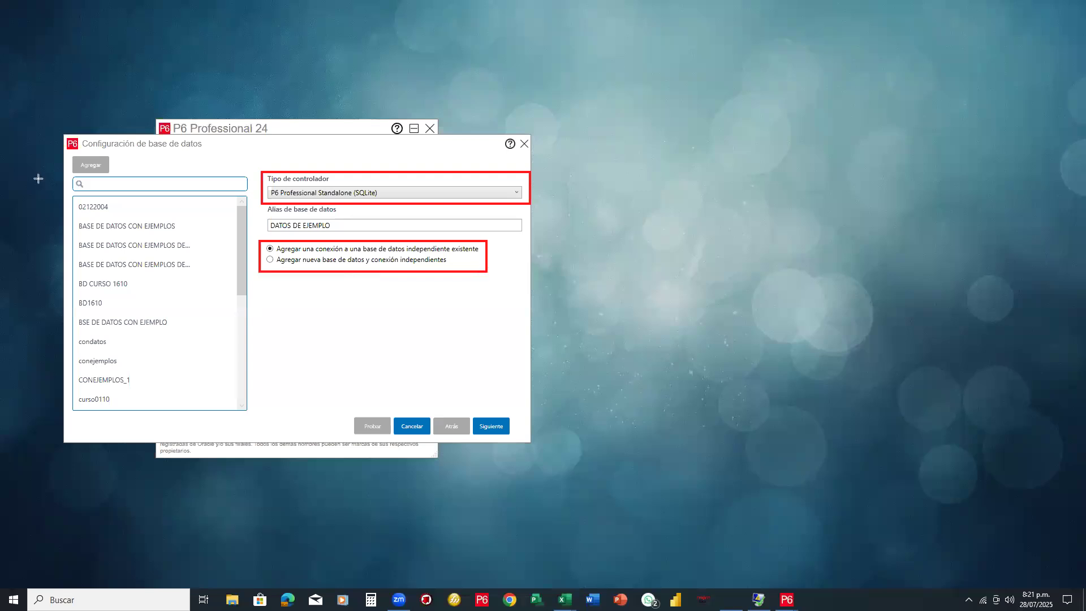
click(271, 259)
Advance to the admin credentials step and enter and confirm a new admin password
click(485, 424)
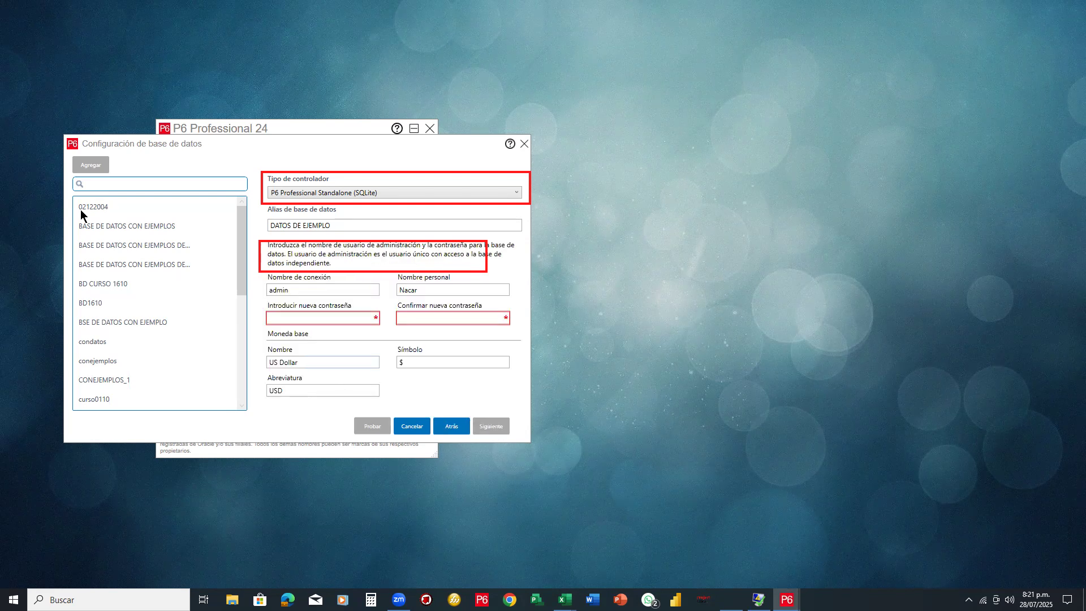
click(288, 173)
click(291, 258)
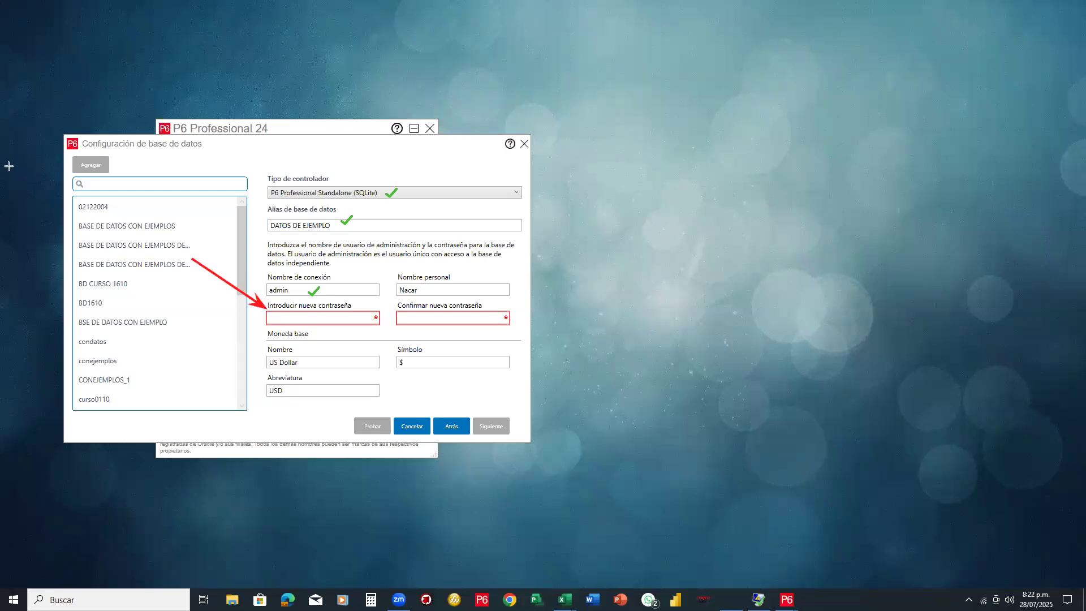
click(283, 317)
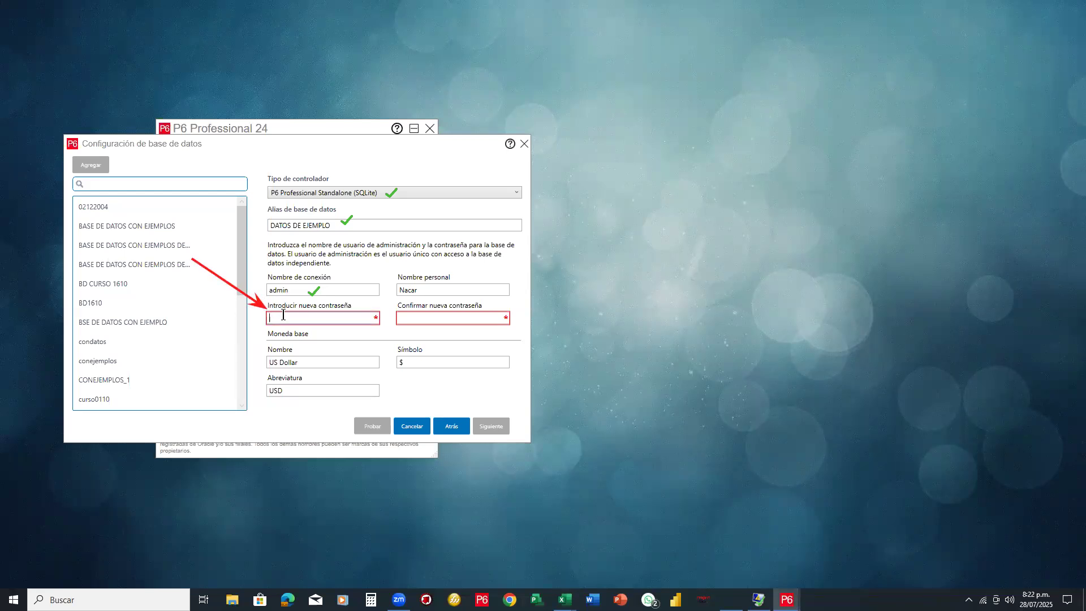
text(1234)
click(407, 318)
text(1234)
Rename the alias to DATOS DE EJEMPLOS, keep the SQLite driver, and review the base currency fields
key(e)
key(Escape)
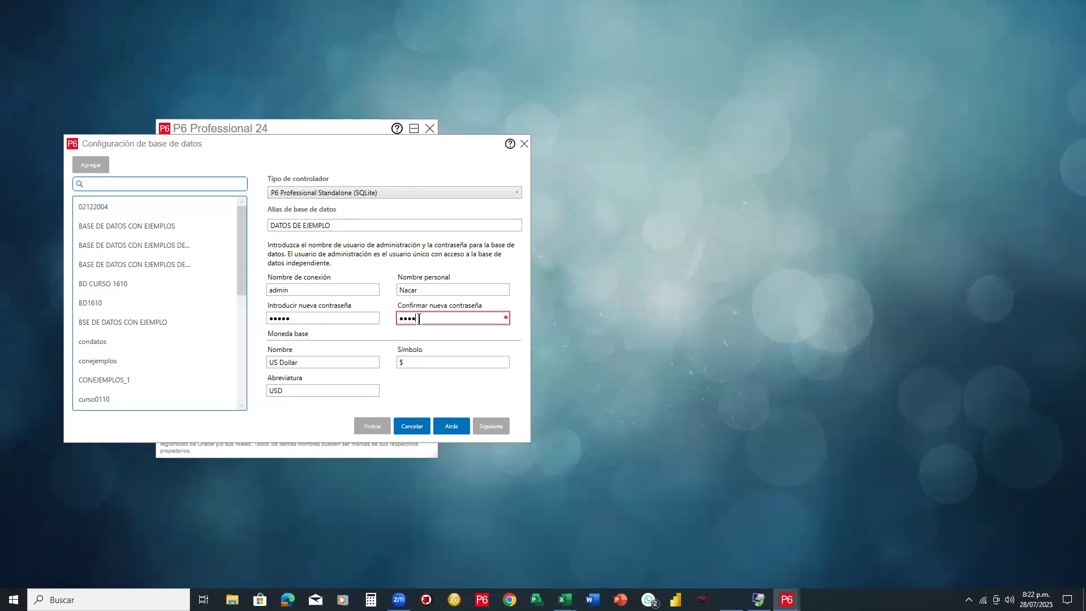
click(321, 360)
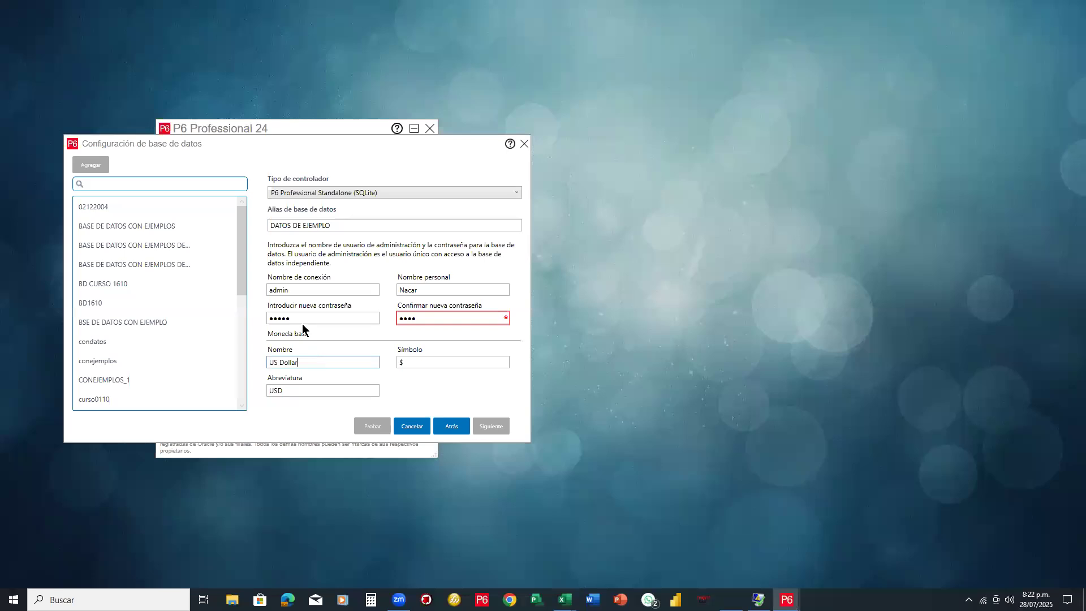
click(350, 222)
text(S)
click(370, 193)
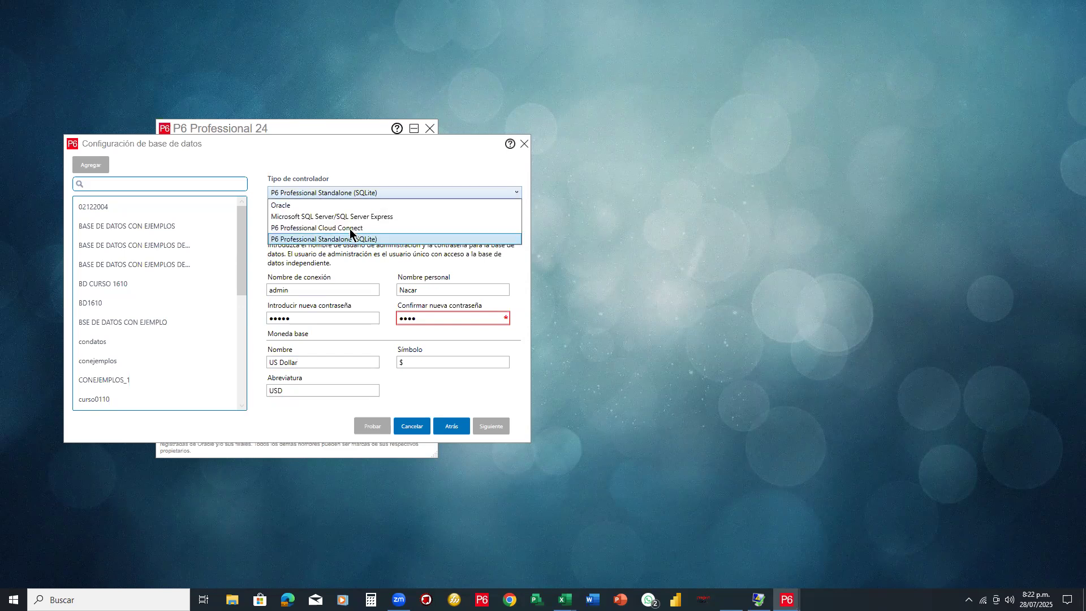
click(370, 159)
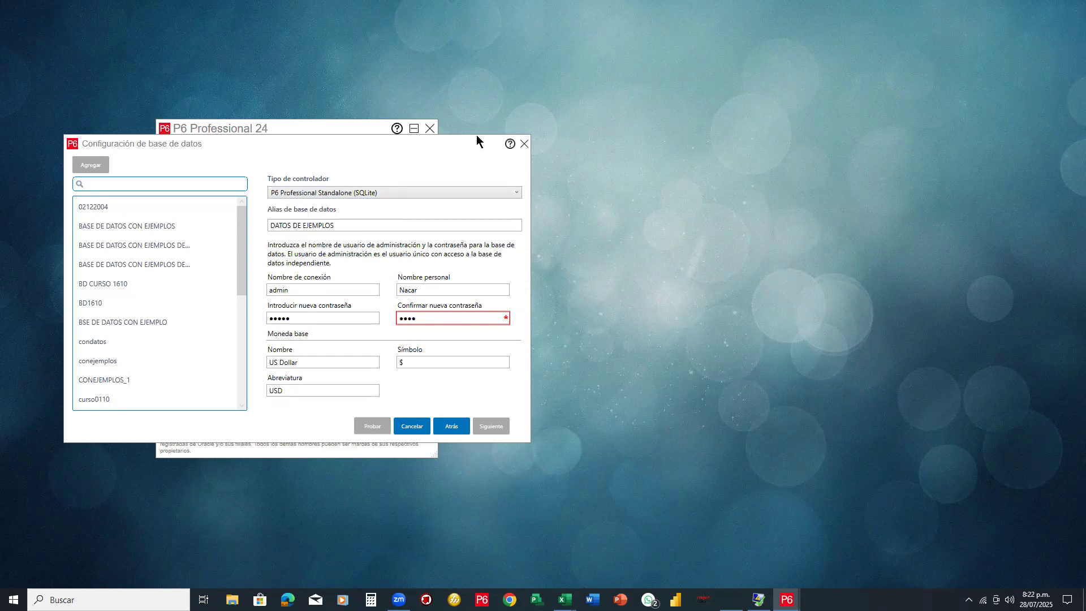
click(435, 361)
click(329, 390)
Re-enter and confirm the admin password, then continue to the database location step
click(447, 428)
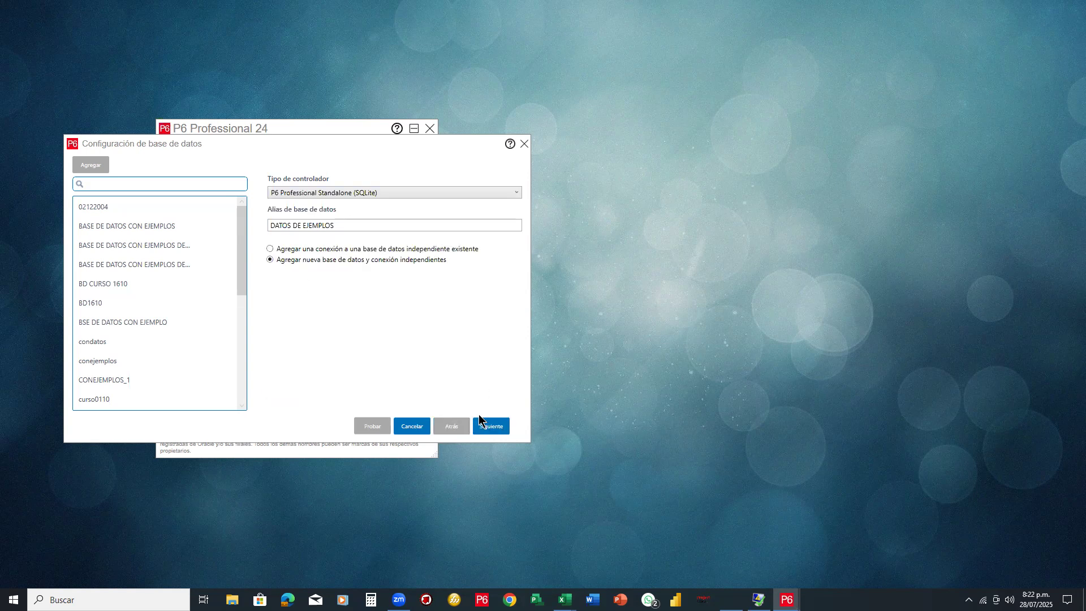
click(482, 432)
click(326, 320)
text(123)
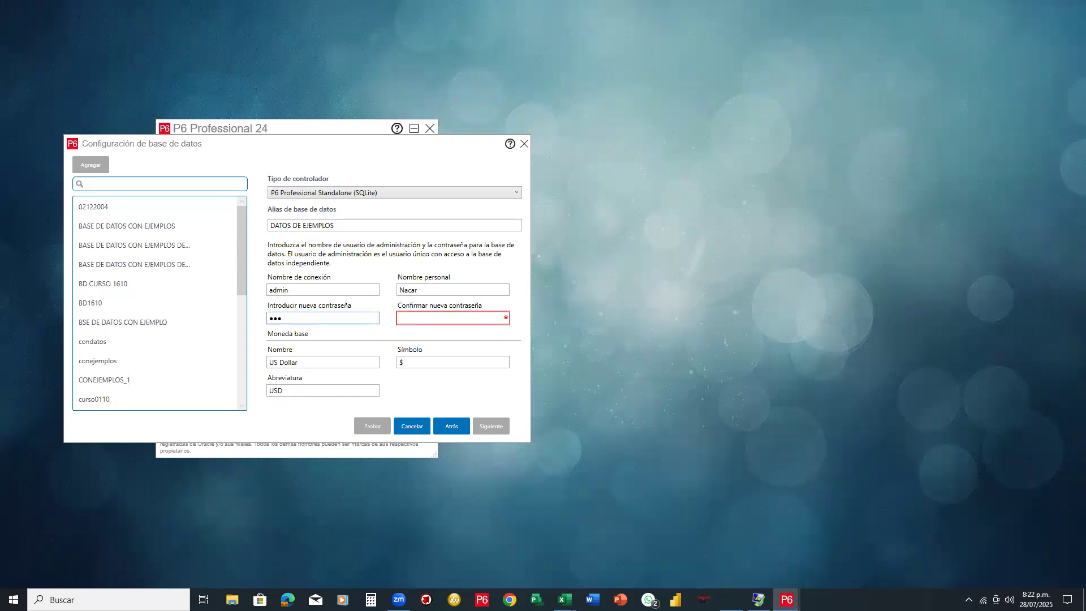
click(398, 317)
text(1234)
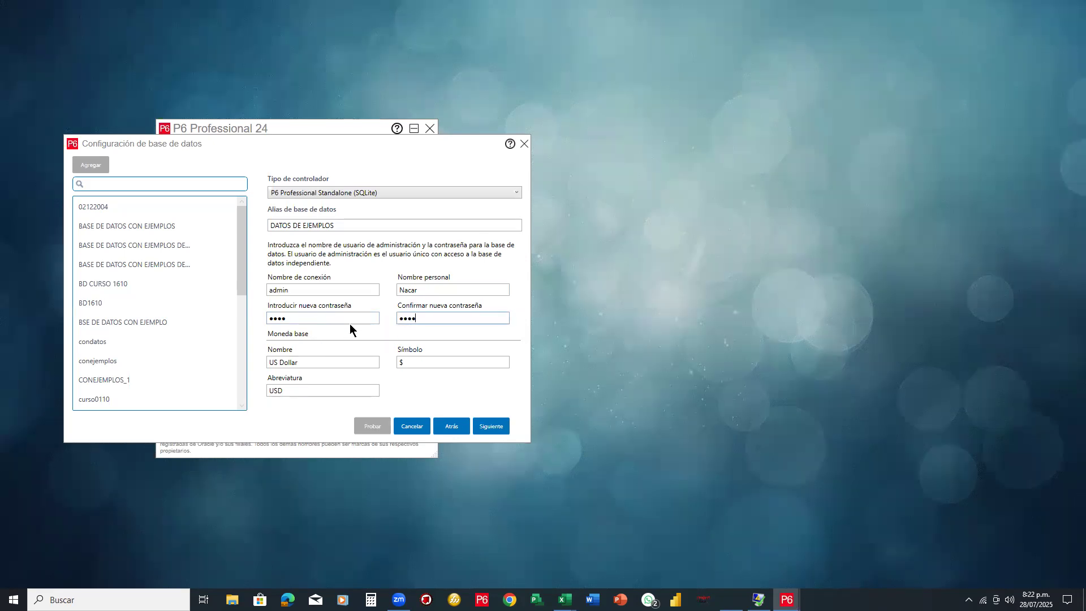
click(476, 426)
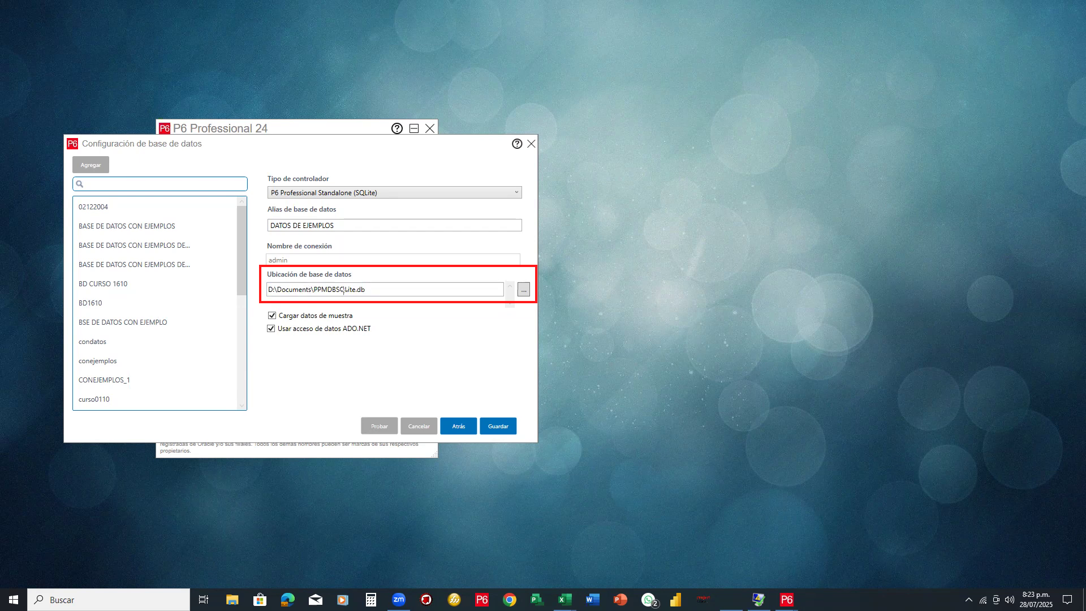
drag(312, 282, 355, 297)
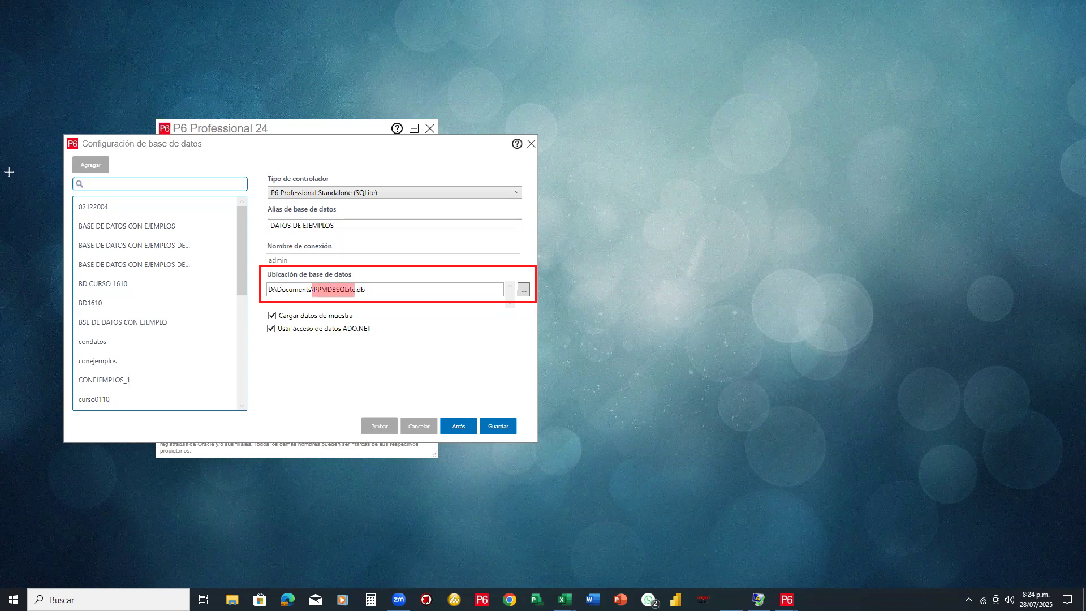
Change the database file name to DATOSCONEJEMPLOS in D:\Documents and save the connection alias
key(Escape)
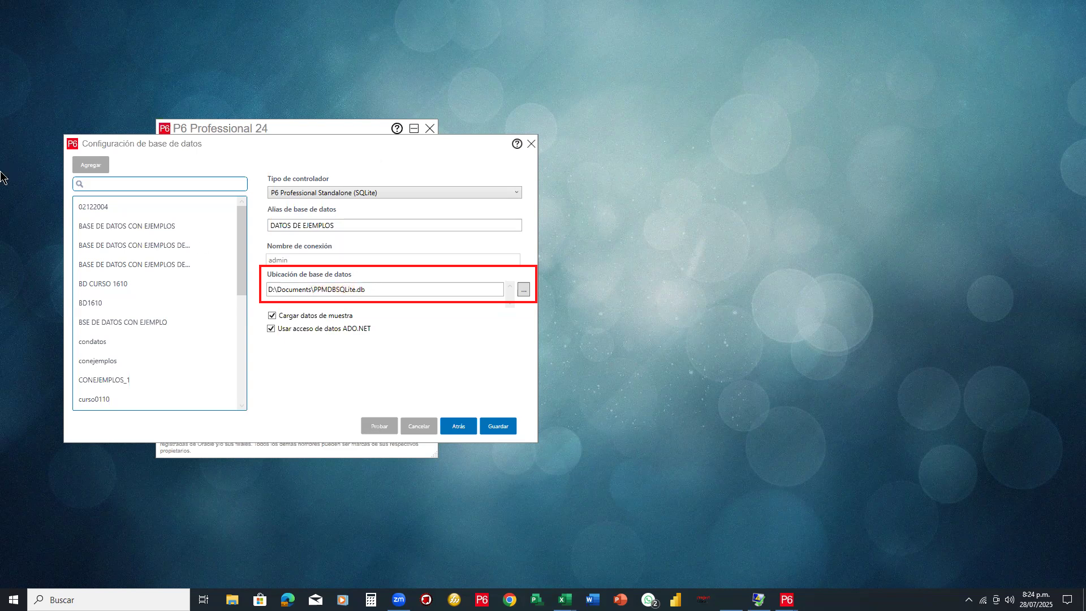
drag(356, 290, 313, 285)
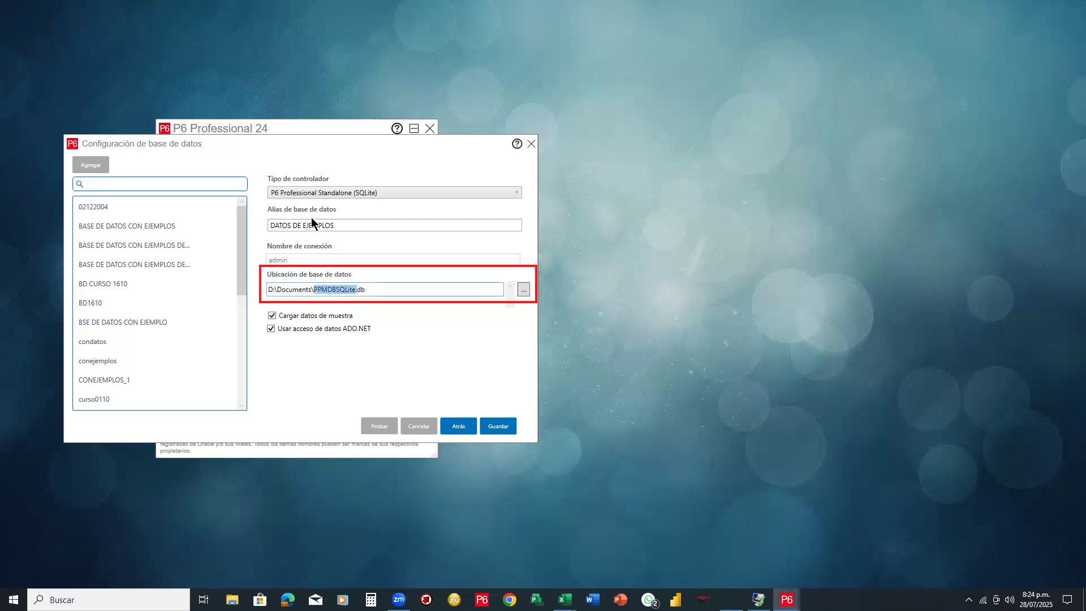
text(DATOSCONEJEMPLOS)
click(501, 429)
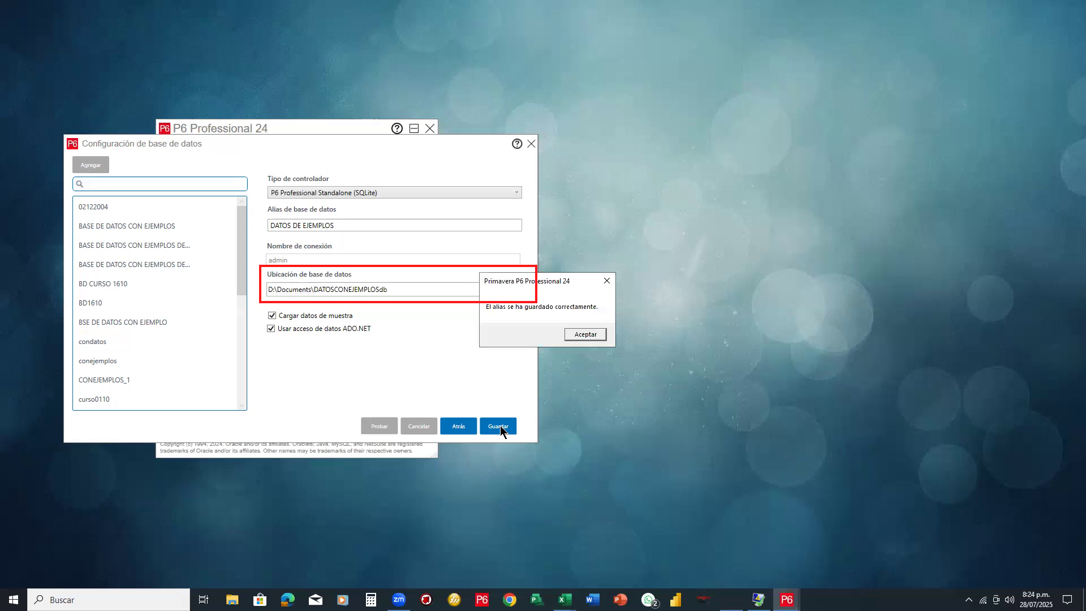
Acknowledge the alias-saved message and close Configuración de base de datos to reach the login window
drag(574, 280, 449, 329)
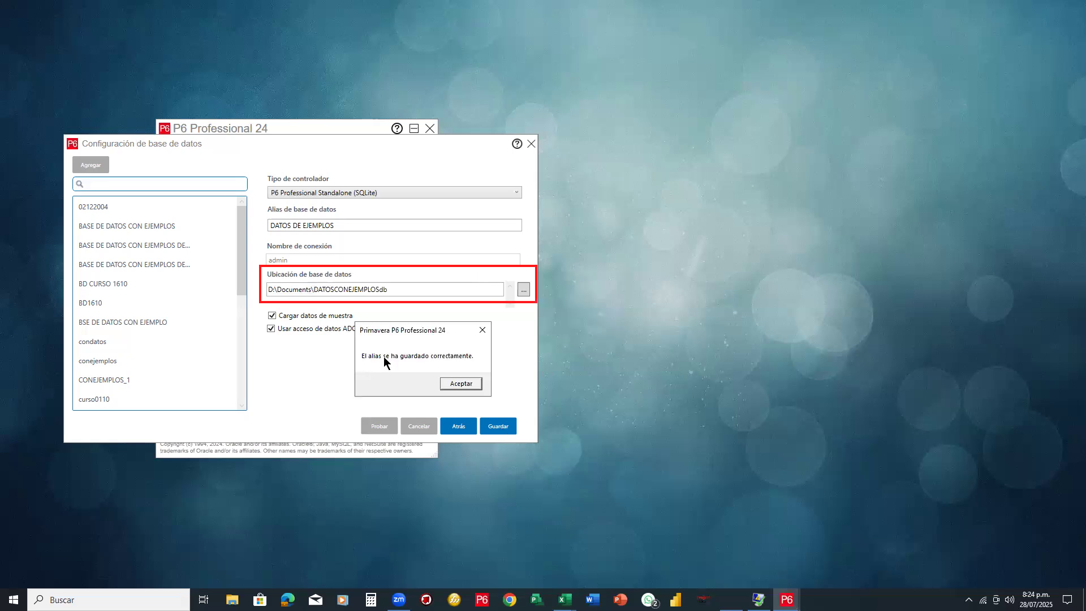
click(460, 383)
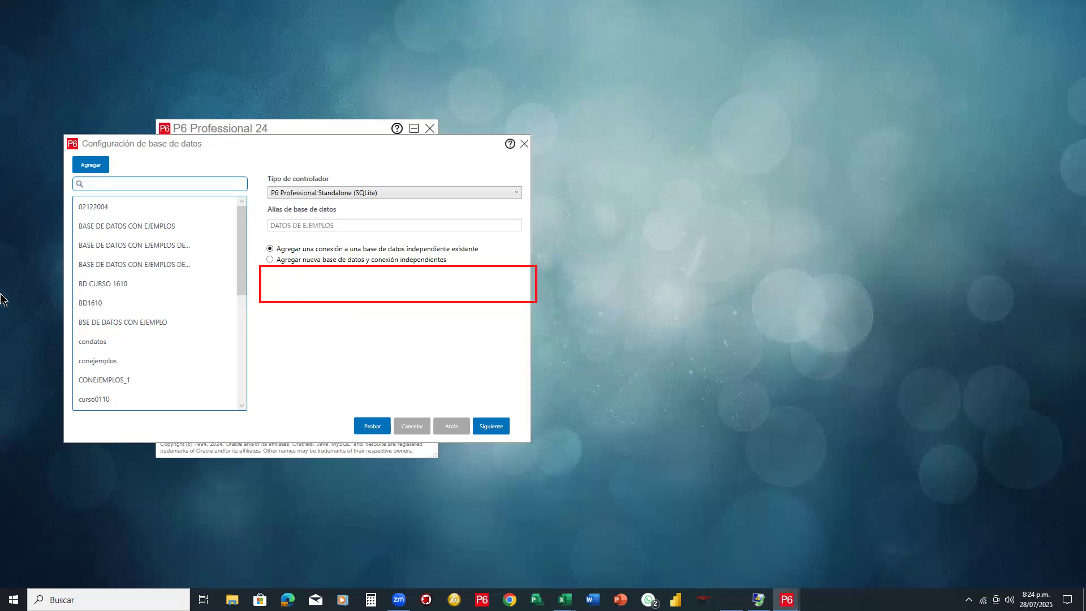
click(257, 277)
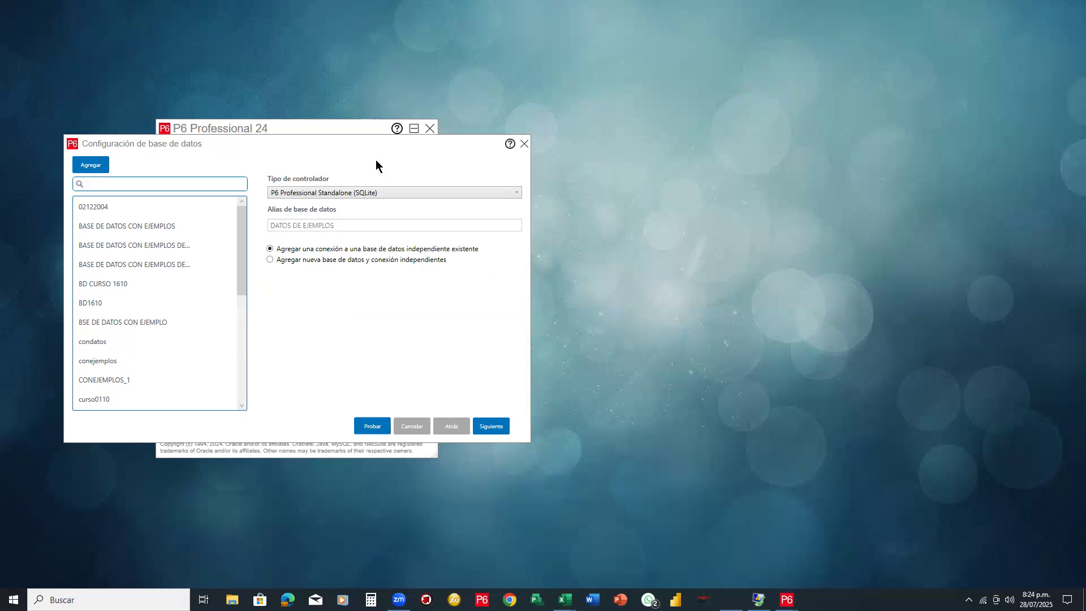
click(524, 144)
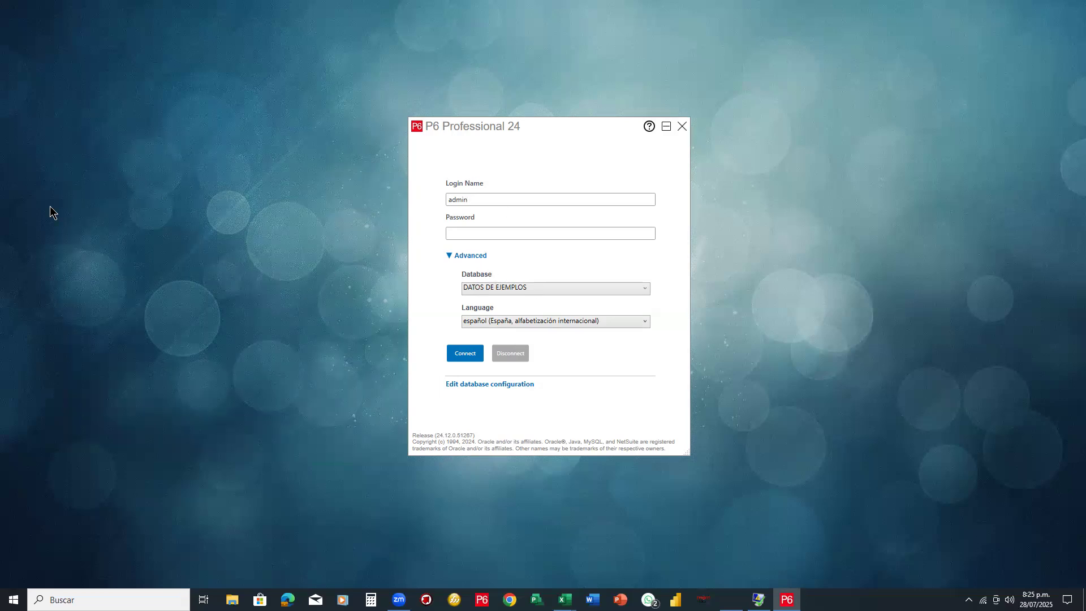
Hide the Advanced options and log in to the DATOS DE EJEMPLOS database
mouse_move(435, 248)
mouse_down()
mouse_move(498, 264)
mouse_move(461, 290)
mouse_move(616, 303)
mouse_move(660, 295)
mouse_up()
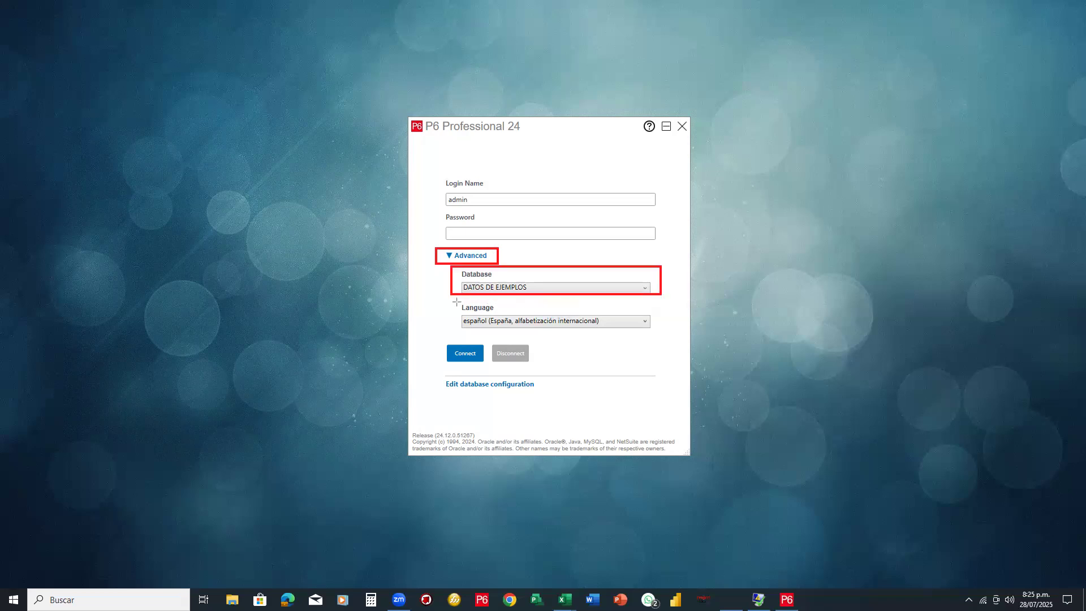
drag(450, 299, 661, 334)
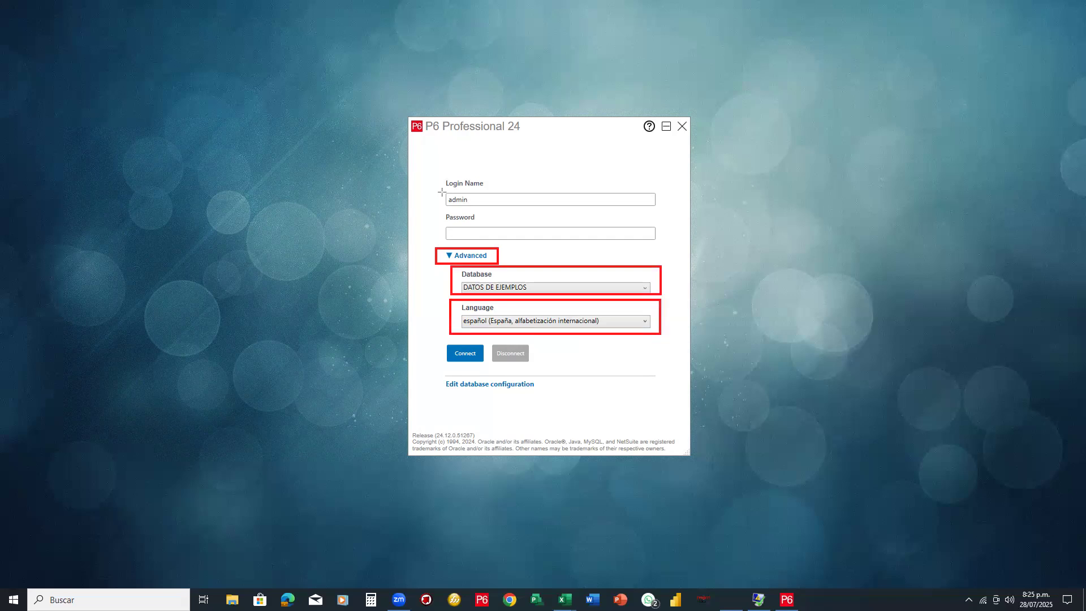
mouse_move(443, 190)
mouse_down()
mouse_move(538, 211)
mouse_move(657, 210)
mouse_up()
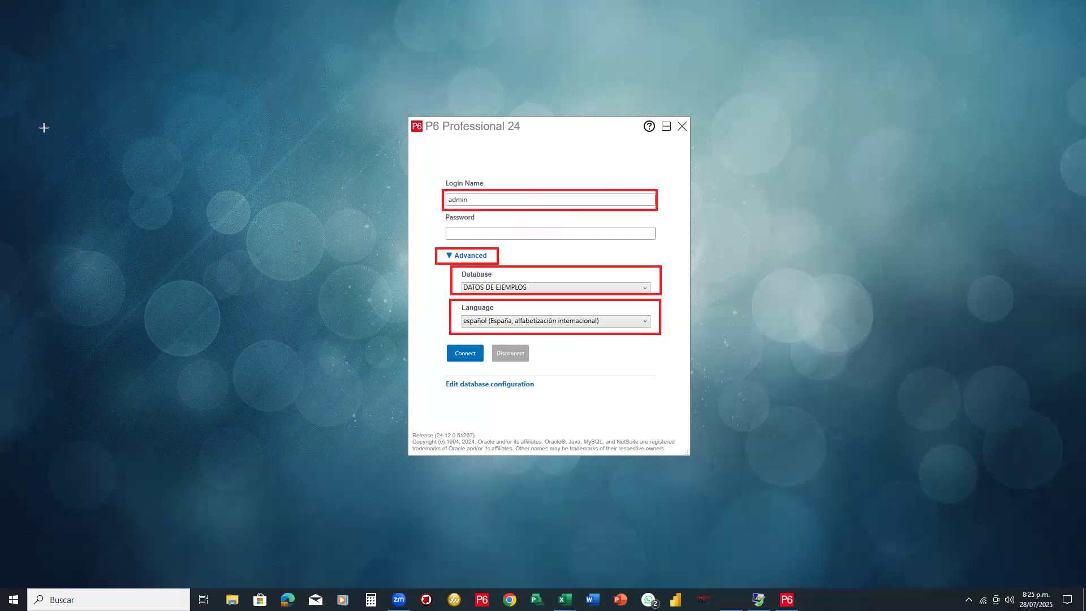
click(475, 210)
click(487, 255)
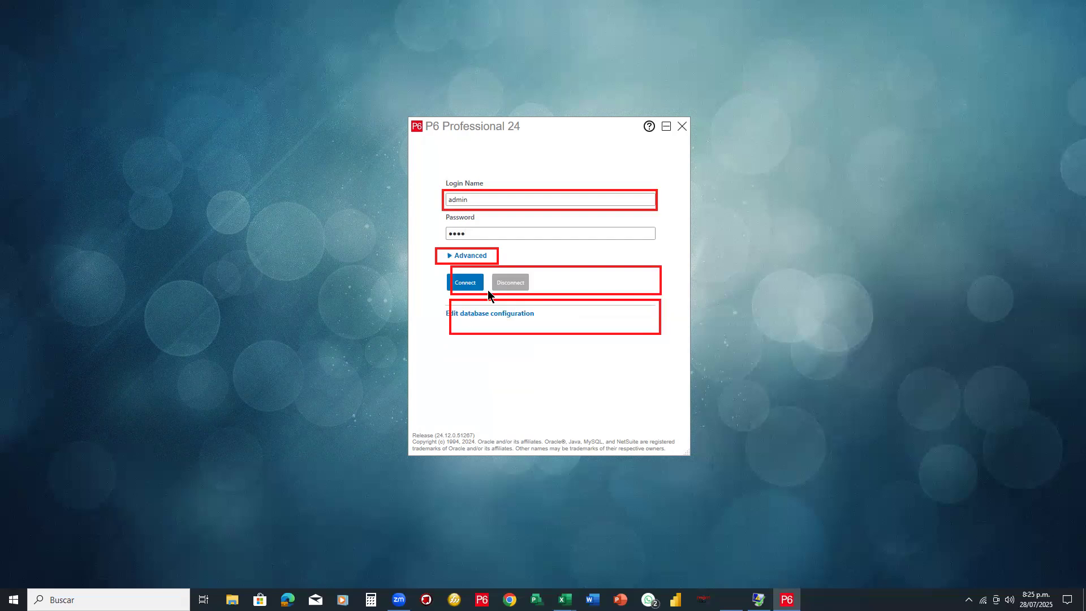
click(471, 288)
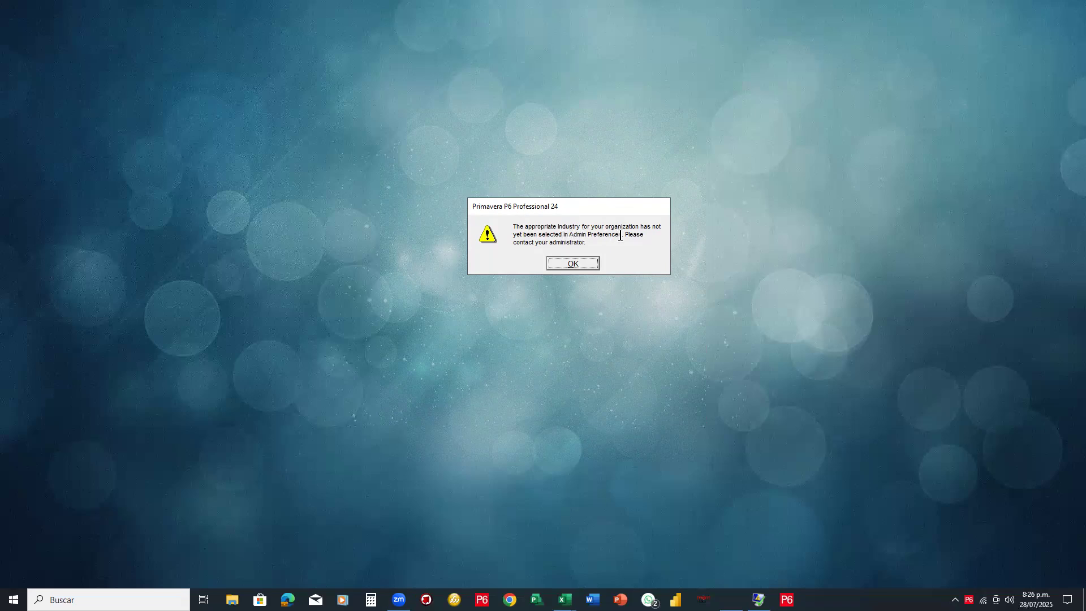
Dismiss the industry warning and exit P6 Professional, confirming with Yes
click(589, 265)
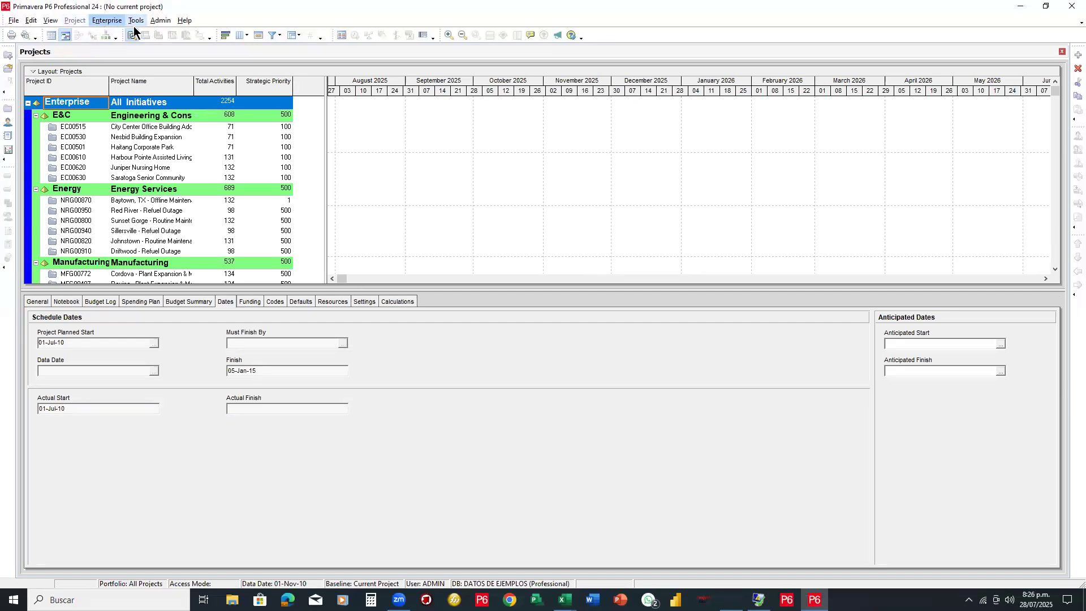
click(1071, 6)
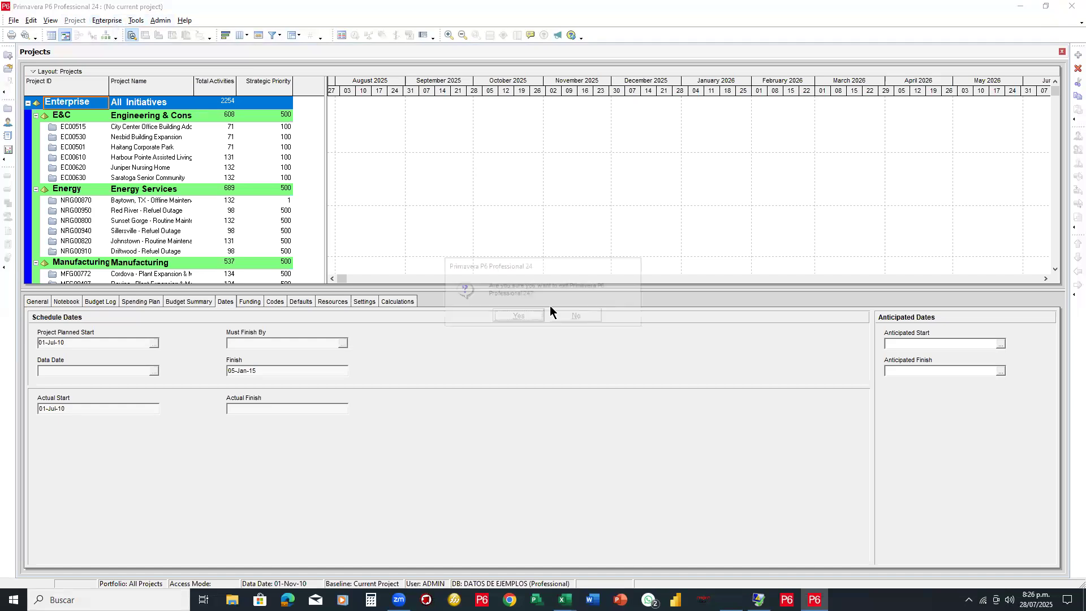
click(514, 316)
Relaunch P6 Professional from the taskbar and adjust the login window
click(786, 600)
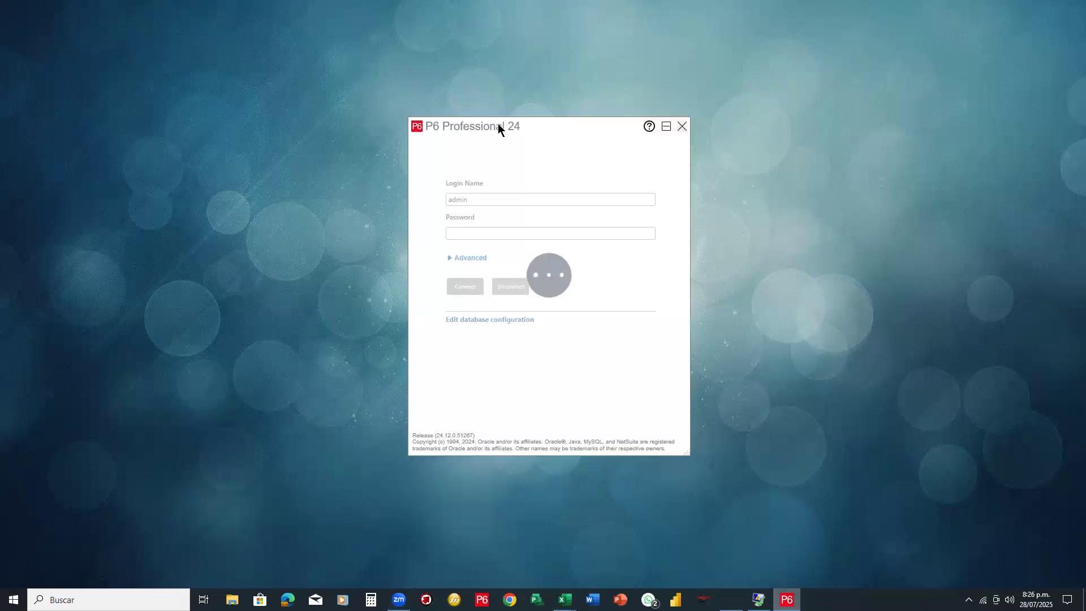
drag(498, 123, 526, 121)
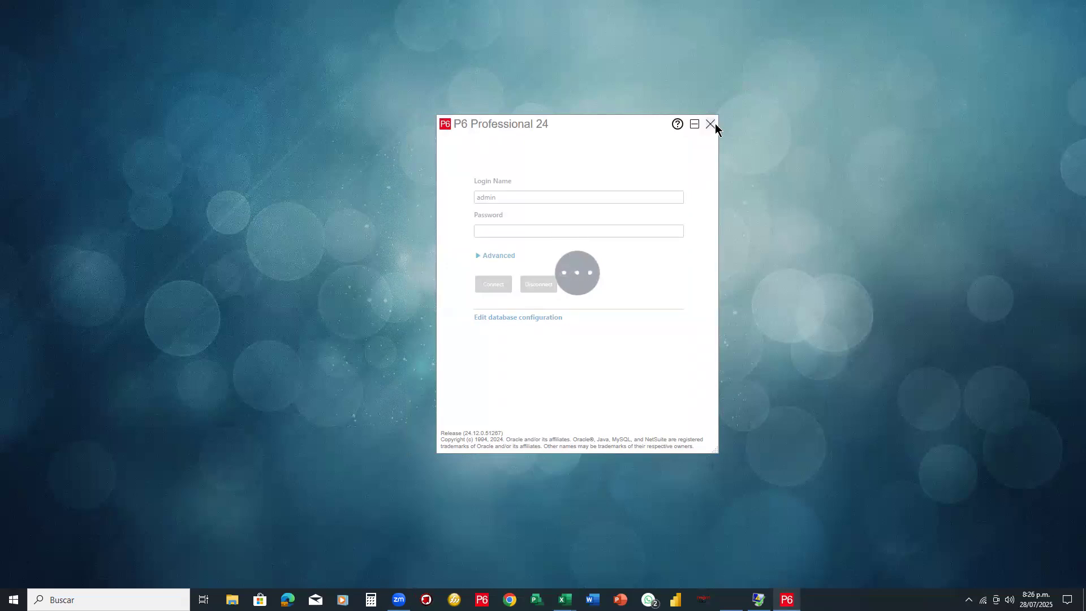
click(698, 127)
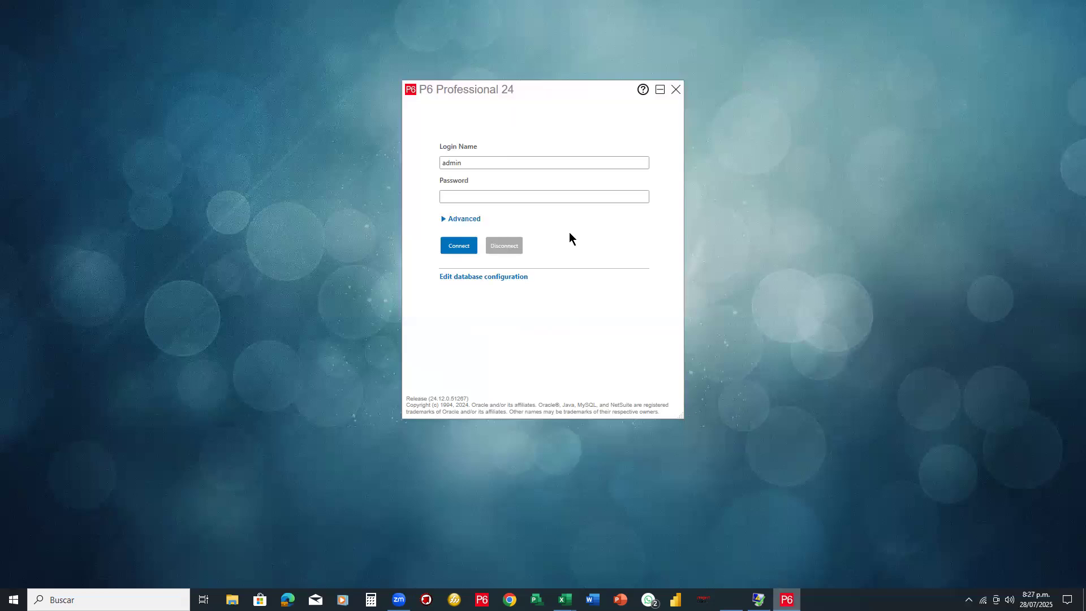
Set the login language to español (España, alfabetización internacional), enter the password and connect
click(470, 221)
click(492, 285)
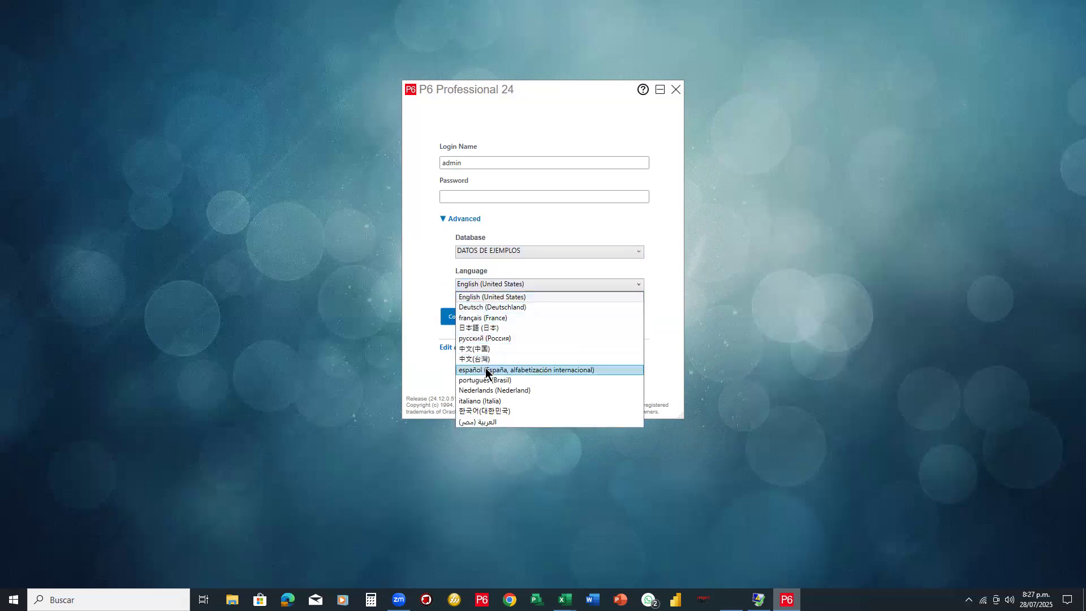
click(488, 370)
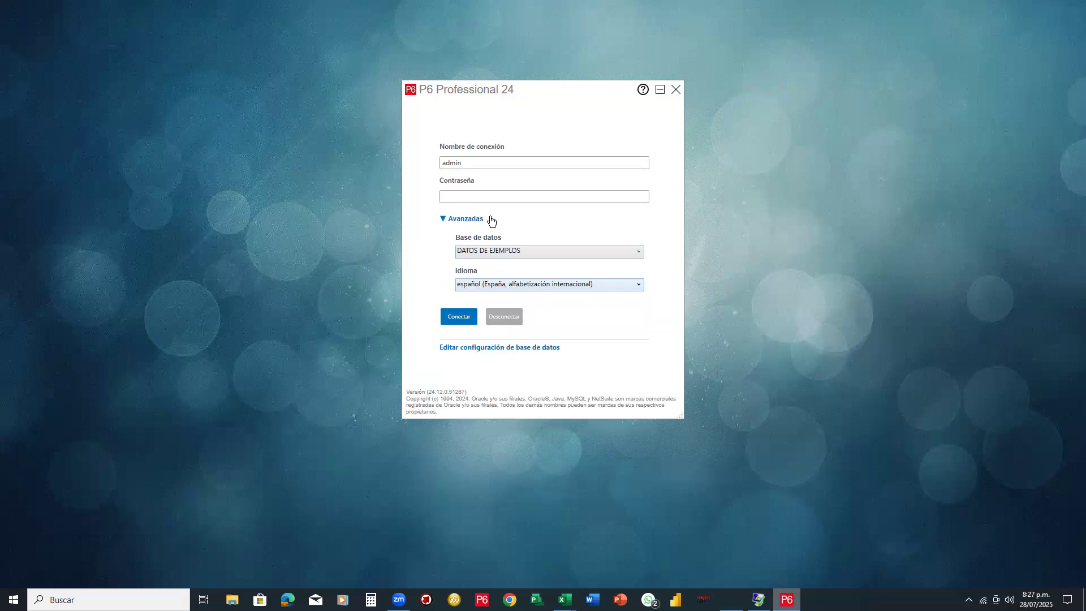
text(admi)
click(448, 316)
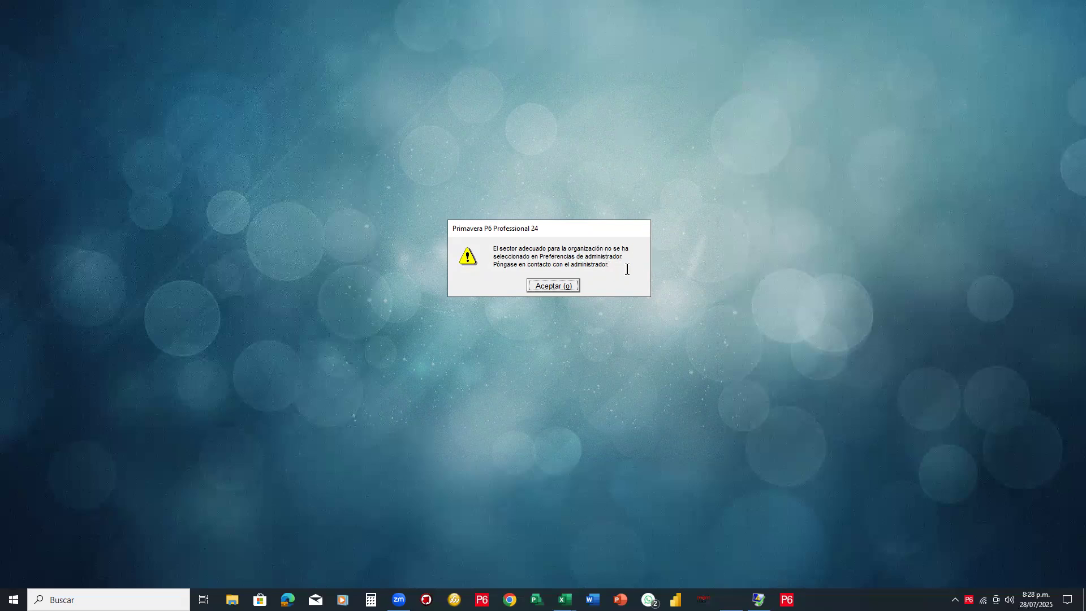
Accept the no-industry warning to open the Spanish Proyectos view
click(565, 286)
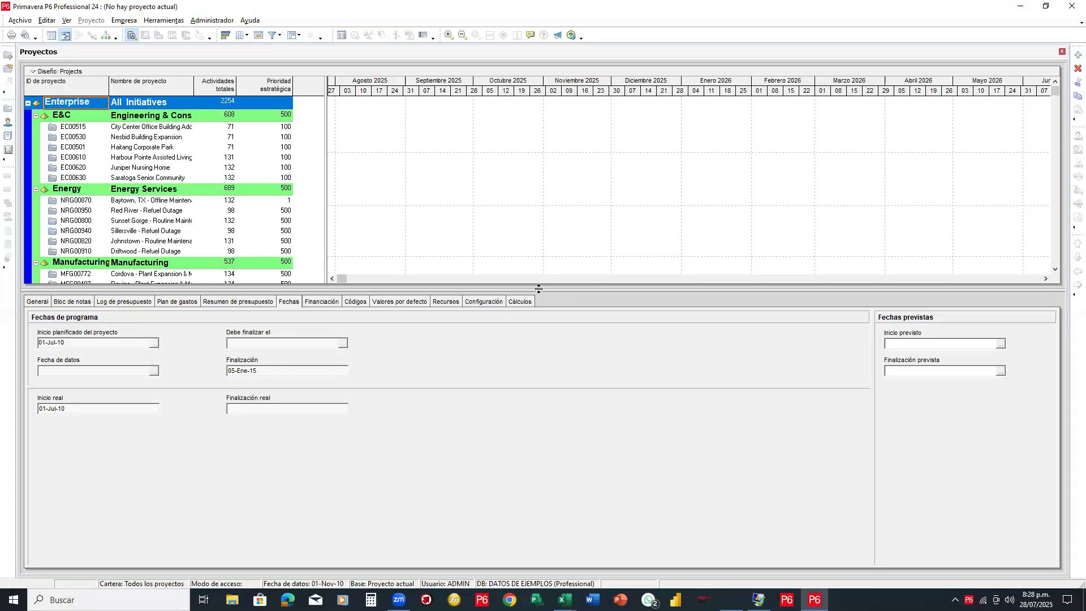
Resize the panes, select ProdDev and zoom the Gantt out twice to quarters covering 2009–2020
drag(538, 290, 534, 354)
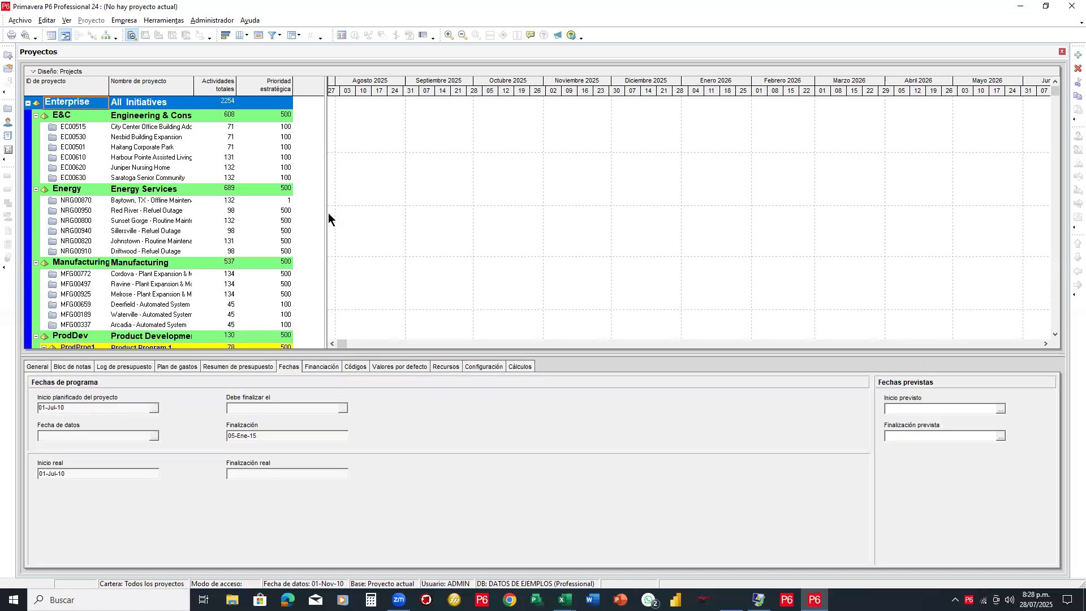
drag(326, 211, 306, 212)
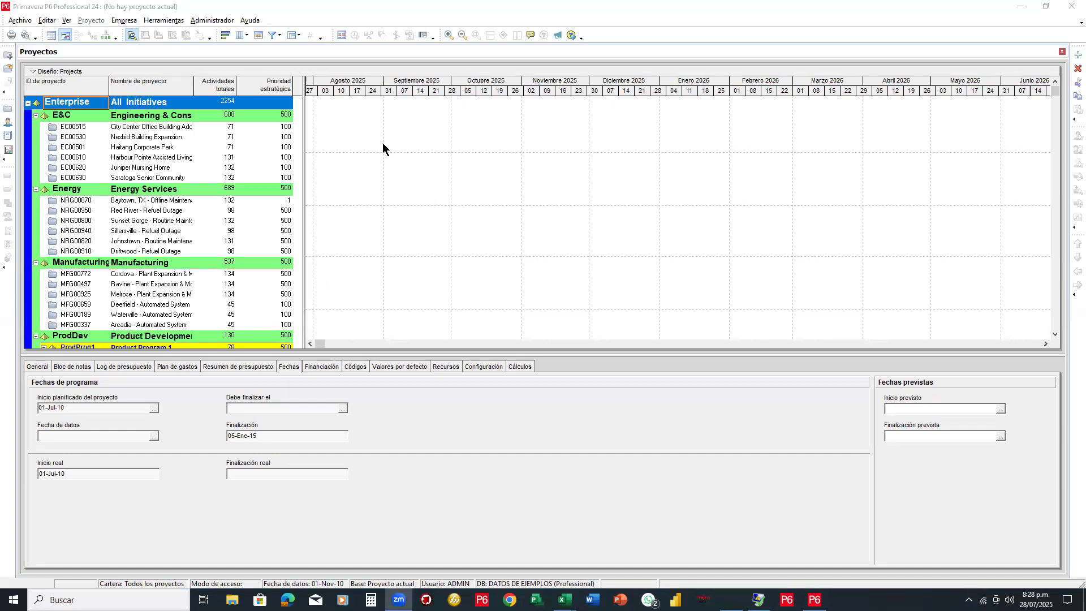
click(323, 338)
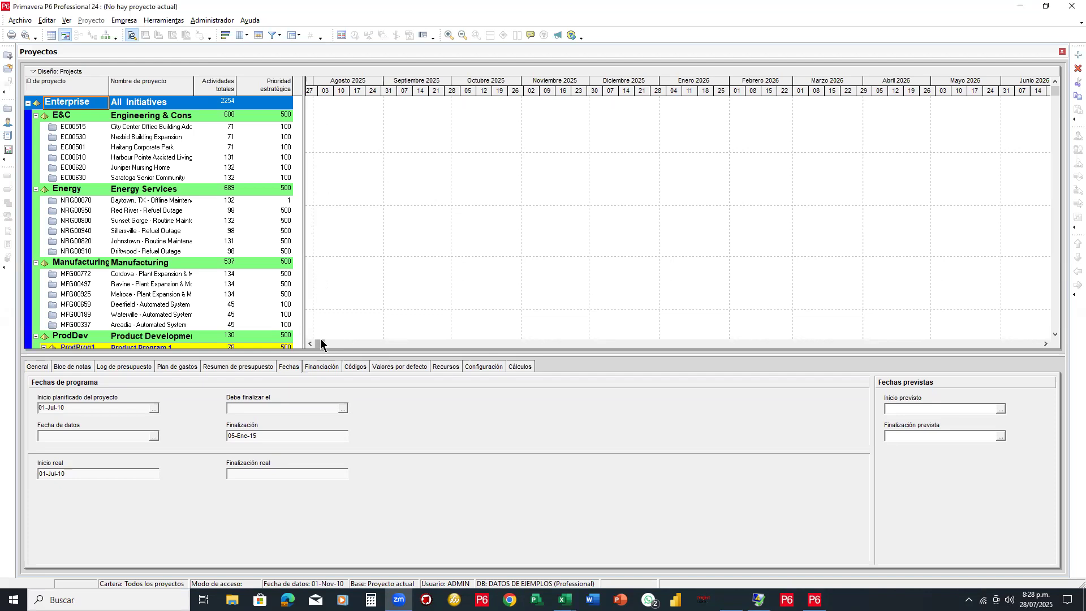
scroll(398, 339, down, 4)
mouse_move(322, 343)
mouse_down()
mouse_move(377, 345)
mouse_move(341, 345)
mouse_up()
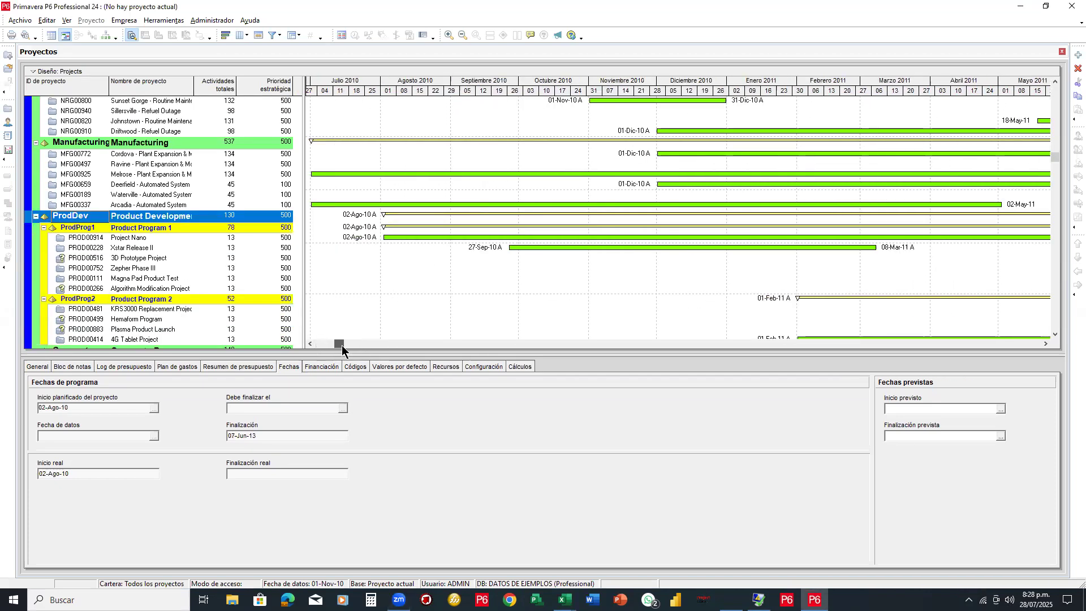
click(463, 35)
click(462, 35)
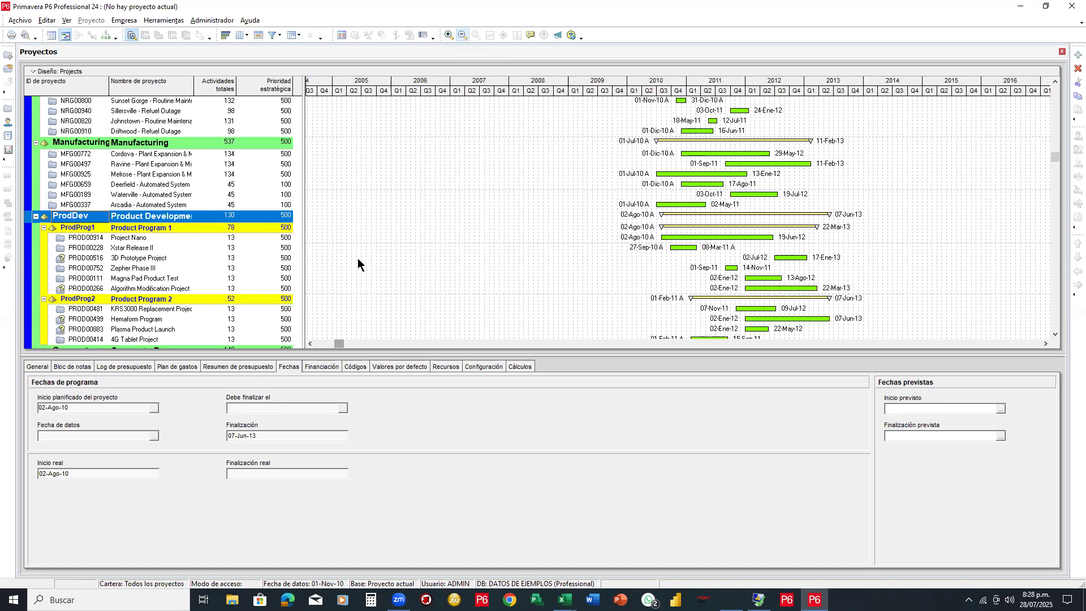
drag(337, 345, 345, 345)
drag(305, 315, 312, 340)
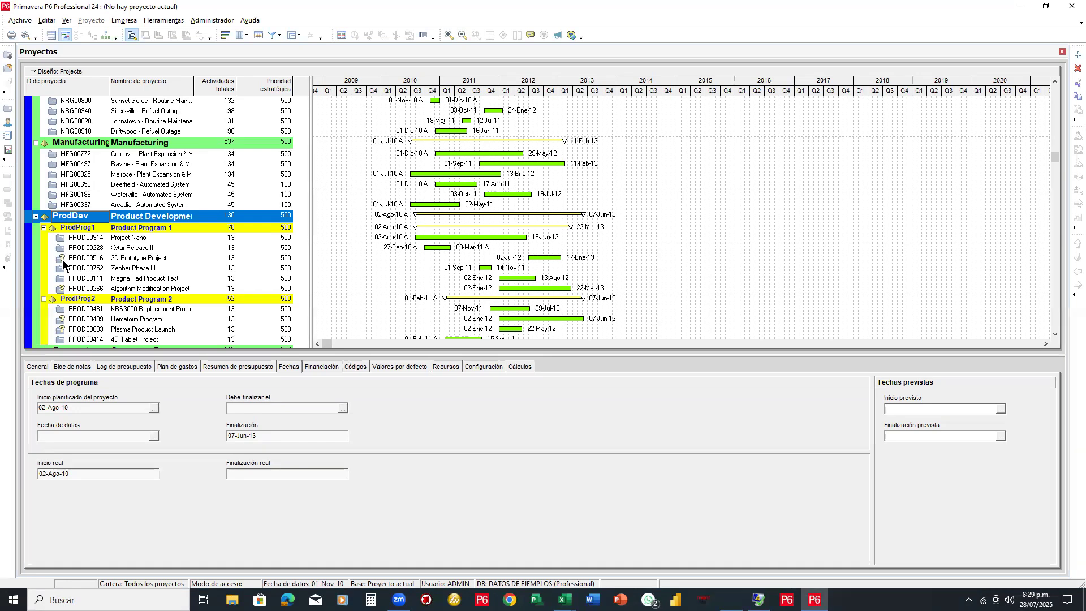
key(Print)
drag(636, 129, 881, 179)
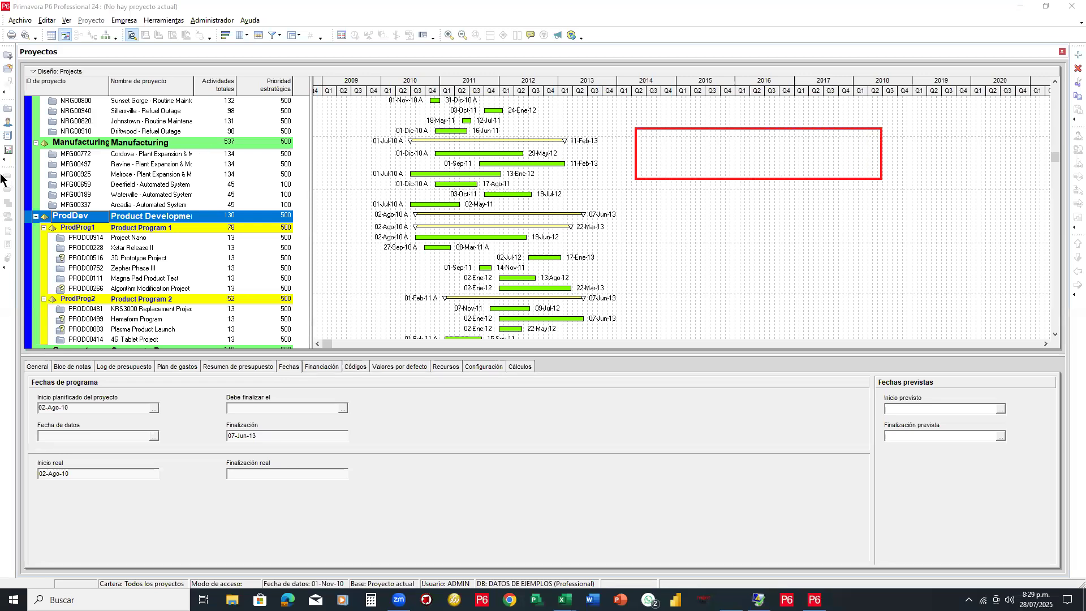
mouse_move(677, 139)
mouse_down()
mouse_move(676, 167)
mouse_move(697, 152)
mouse_move(702, 165)
mouse_move(712, 148)
mouse_move(716, 166)
mouse_move(730, 146)
mouse_move(726, 166)
mouse_move(753, 148)
mouse_move(750, 169)
mouse_move(764, 147)
mouse_move(761, 158)
mouse_move(810, 166)
mouse_move(804, 150)
mouse_up()
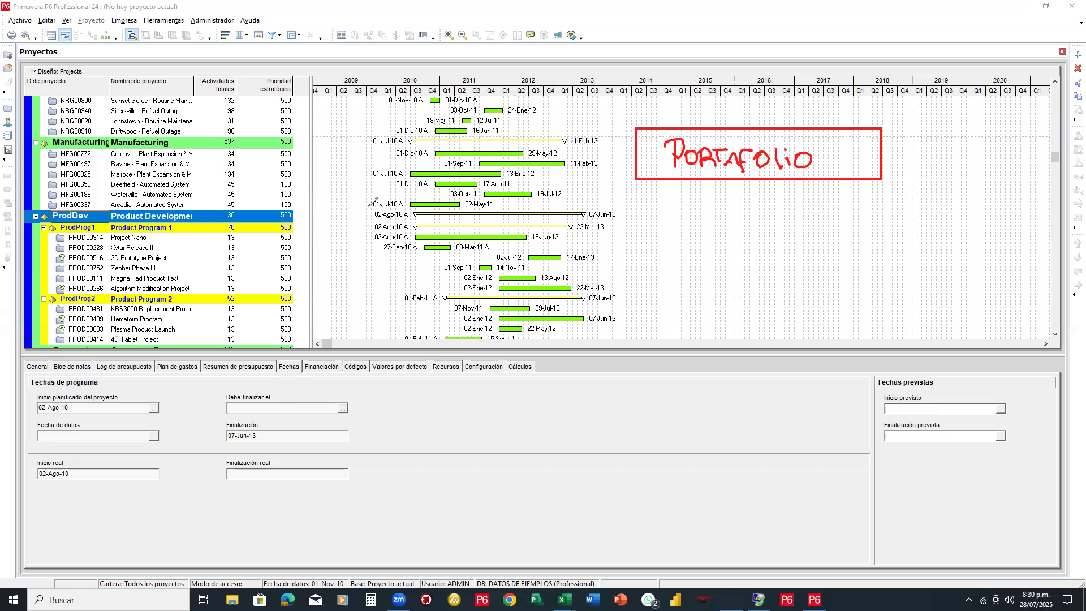
mouse_move(634, 150)
mouse_down()
mouse_move(615, 161)
mouse_move(617, 224)
mouse_move(653, 230)
mouse_up()
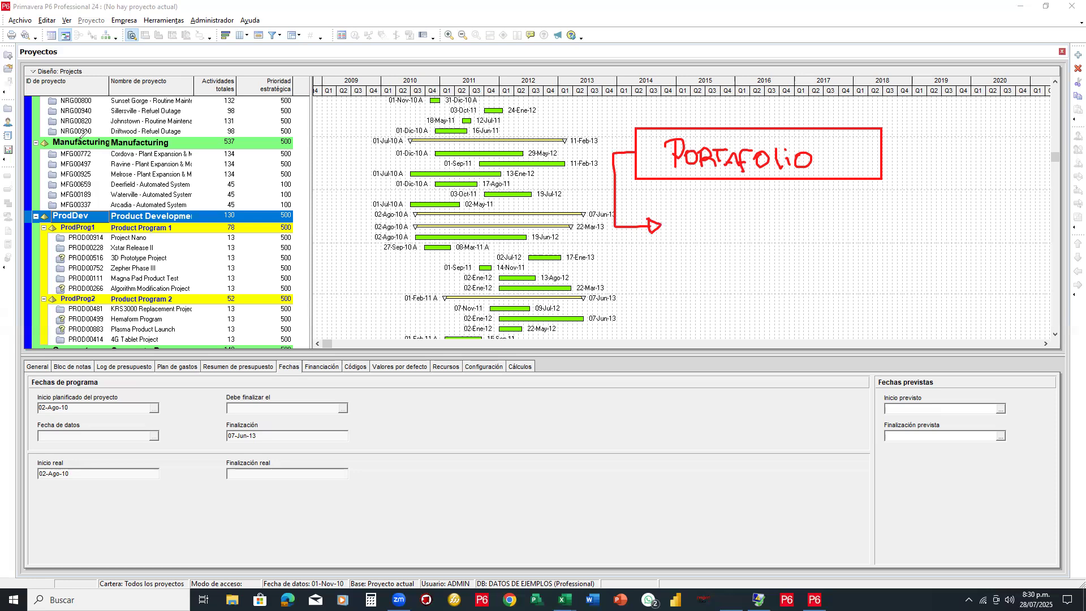
drag(667, 210, 868, 242)
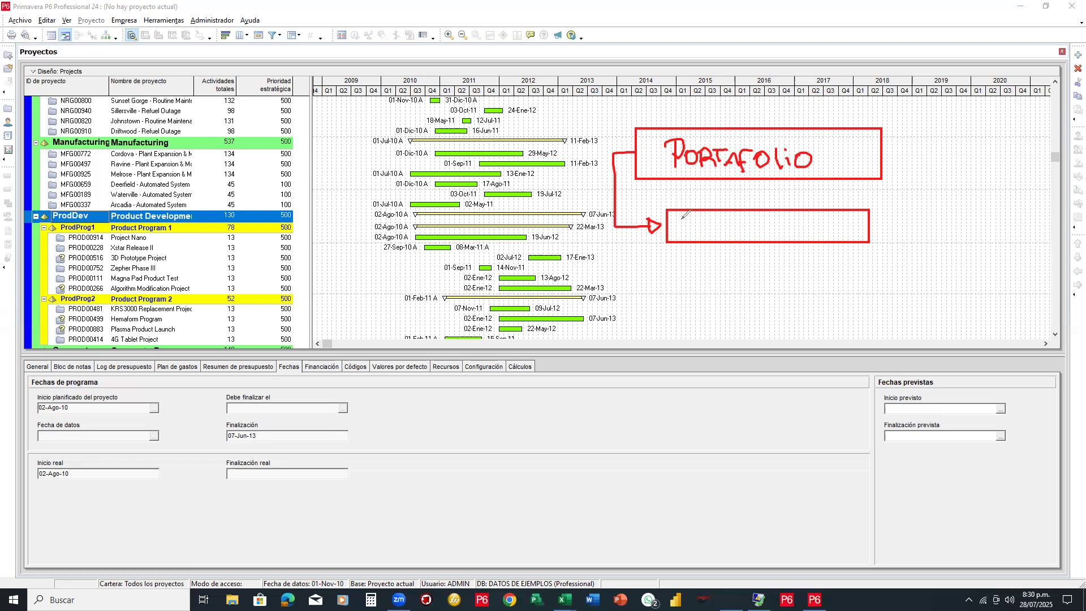
Ink red branch arrows under PROGYAMA and label them SUb-P and Prog
mouse_move(682, 218)
mouse_down()
mouse_move(686, 233)
mouse_move(694, 219)
mouse_move(685, 225)
mouse_move(707, 217)
mouse_move(714, 229)
mouse_move(727, 214)
mouse_move(729, 227)
mouse_move(746, 213)
mouse_move(739, 228)
mouse_move(751, 222)
mouse_move(760, 233)
mouse_move(807, 229)
mouse_move(813, 217)
mouse_move(804, 221)
mouse_up()
click(702, 219)
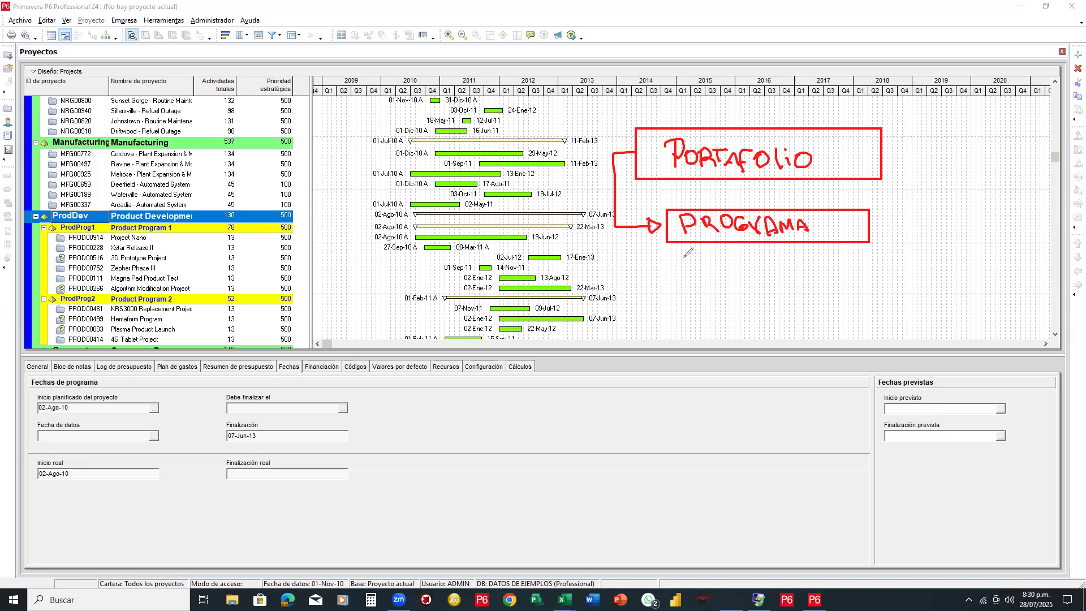
mouse_move(750, 242)
mouse_down()
mouse_move(749, 261)
mouse_move(774, 261)
mouse_move(778, 249)
mouse_move(782, 270)
mouse_move(804, 256)
mouse_move(818, 263)
mouse_move(805, 270)
mouse_move(839, 252)
mouse_move(847, 267)
mouse_move(872, 257)
mouse_up()
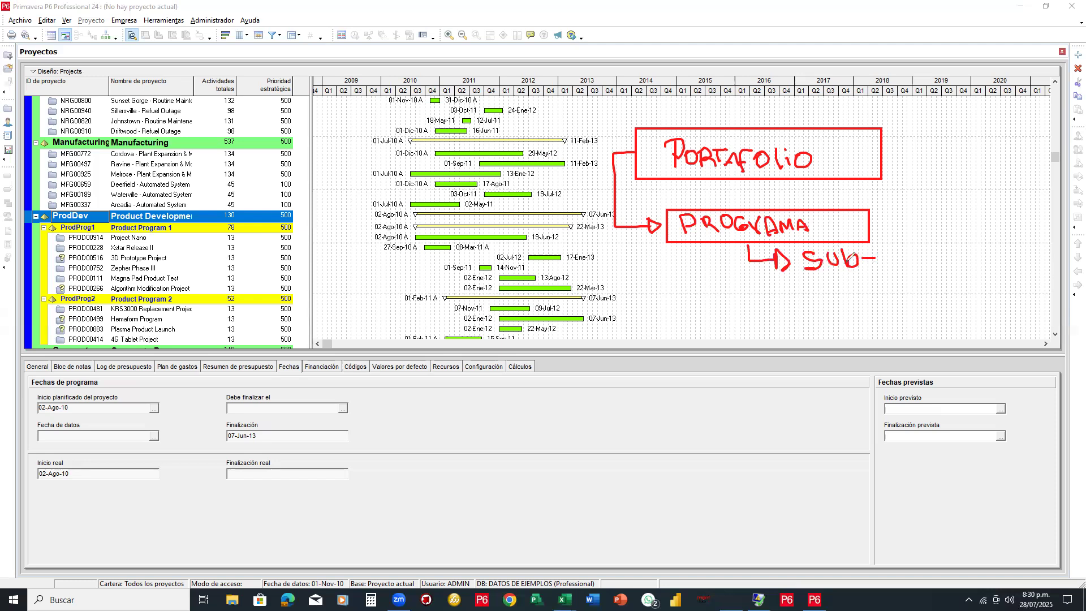
mouse_move(888, 248)
mouse_down()
mouse_move(889, 264)
mouse_move(892, 253)
mouse_up()
mouse_move(752, 256)
mouse_down()
mouse_move(746, 286)
mouse_move(775, 291)
mouse_move(778, 303)
mouse_move(822, 282)
mouse_move(830, 292)
mouse_move(835, 277)
mouse_move(857, 299)
mouse_up()
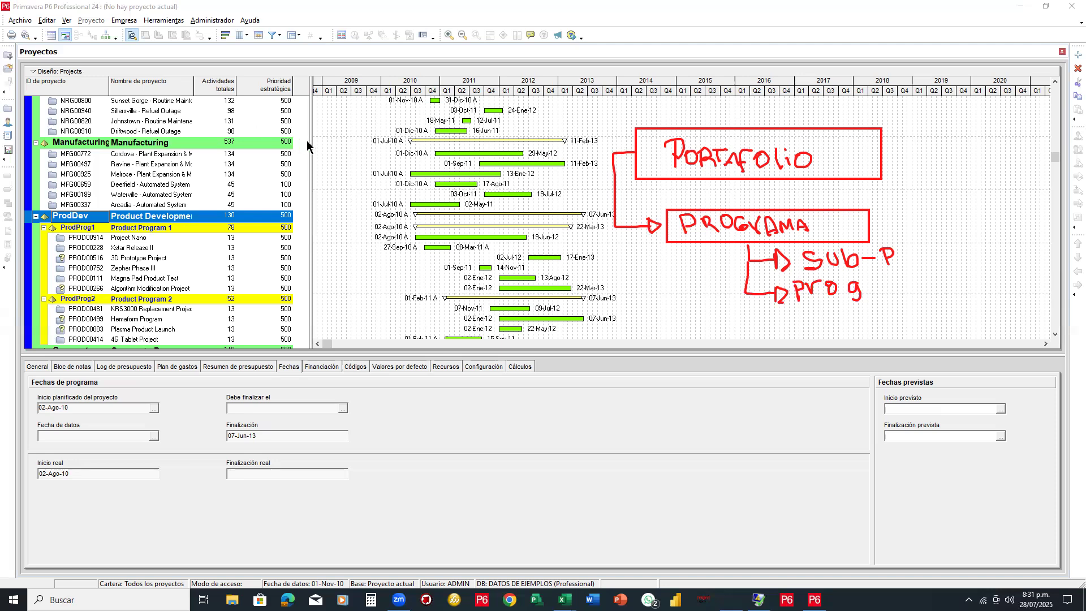
Widen the project table to show full project names and the Prioridad estratégica column
drag(310, 141, 421, 140)
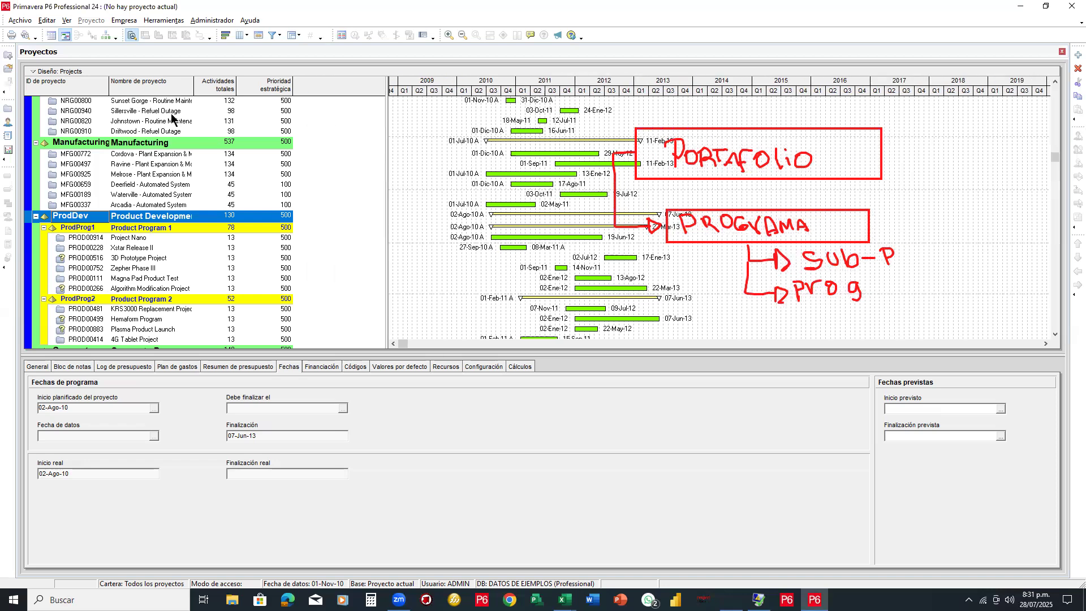
drag(293, 85, 306, 85)
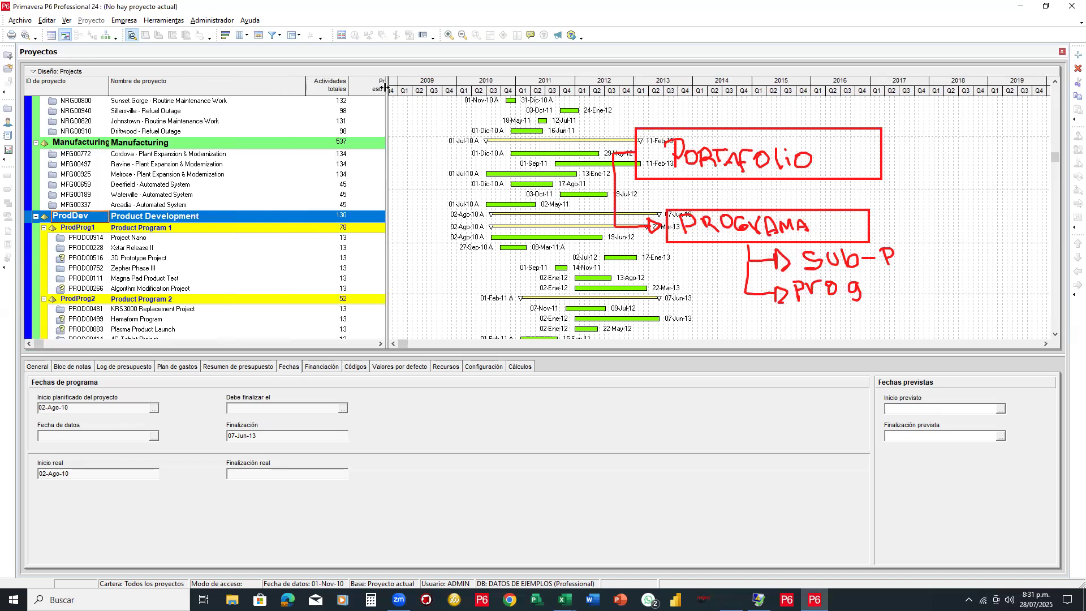
drag(387, 84, 419, 85)
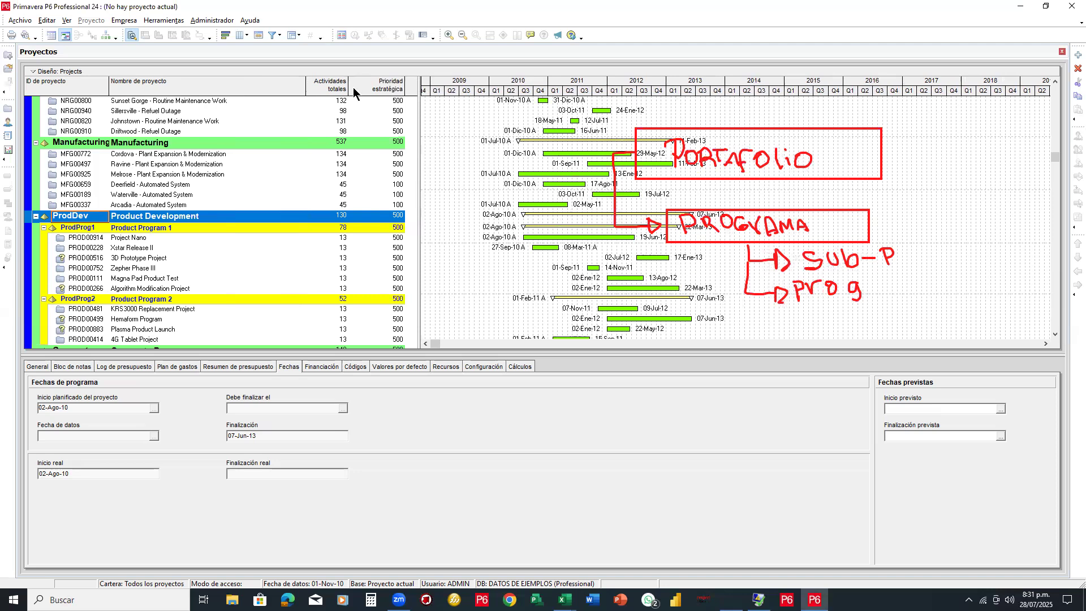
scroll(264, 160, up, 4)
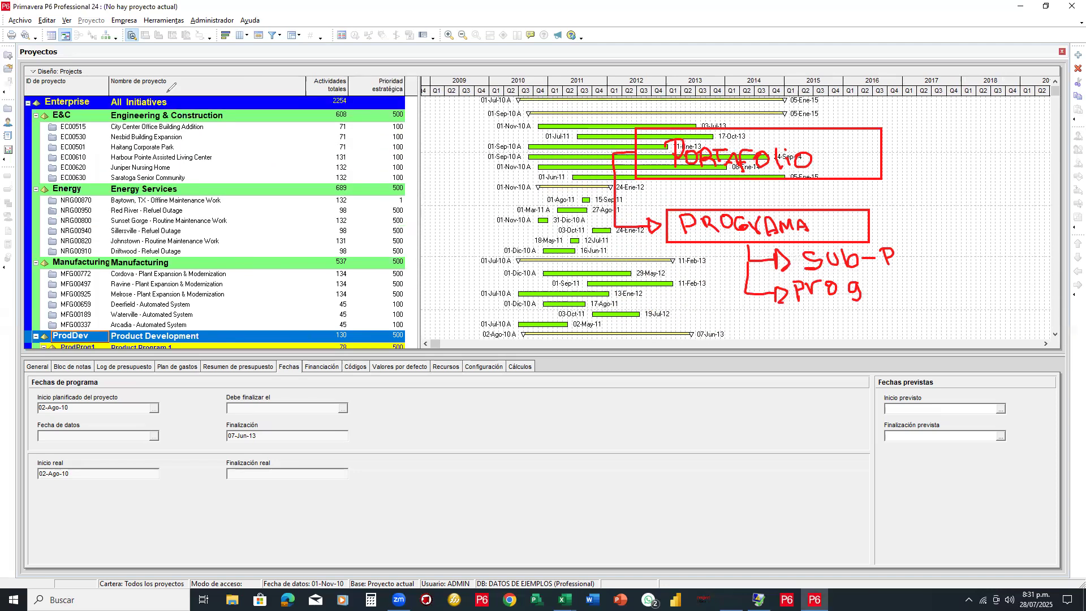
Circle Enterprise in red ink, arrow PROGYAMA to Energy, and tick E&C and Manufacturing
mouse_move(183, 91)
mouse_down()
mouse_move(39, 91)
mouse_move(54, 109)
mouse_move(361, 91)
mouse_move(560, 116)
mouse_move(609, 132)
mouse_move(617, 139)
mouse_move(605, 145)
mouse_up()
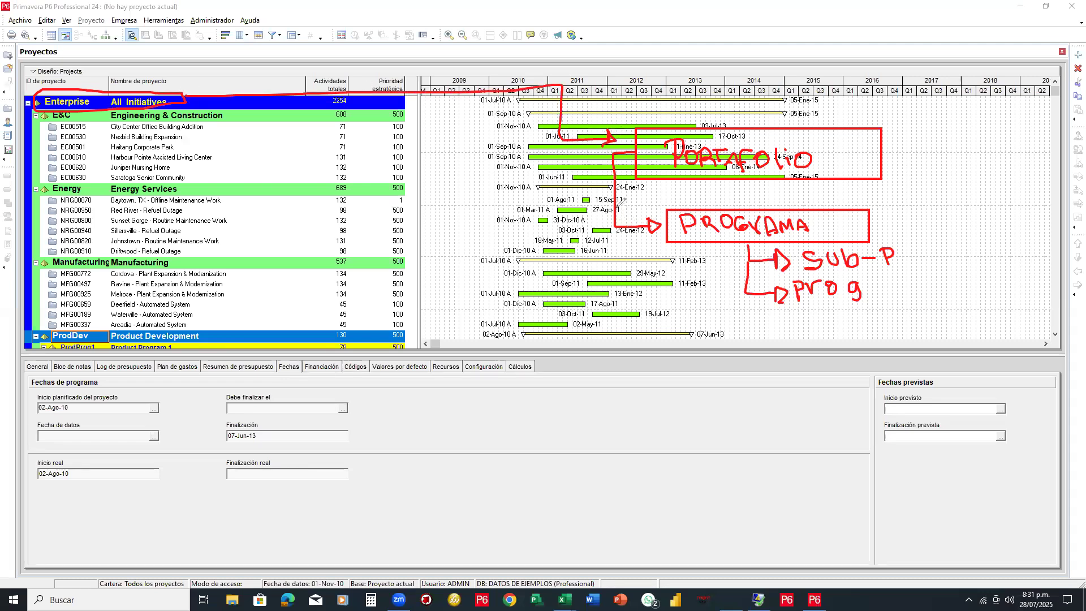
mouse_move(587, 213)
mouse_down()
mouse_move(423, 188)
mouse_move(432, 181)
mouse_move(417, 189)
mouse_move(429, 196)
mouse_up()
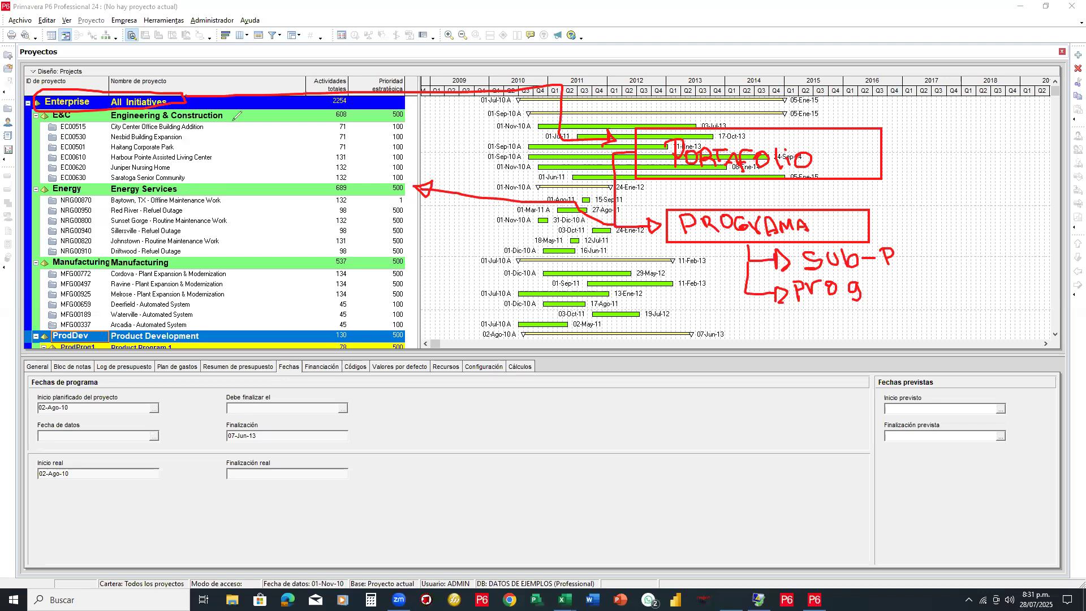
drag(236, 115, 248, 112)
drag(201, 259, 208, 257)
scroll(207, 294, down, 3)
scroll(235, 292, down, 3)
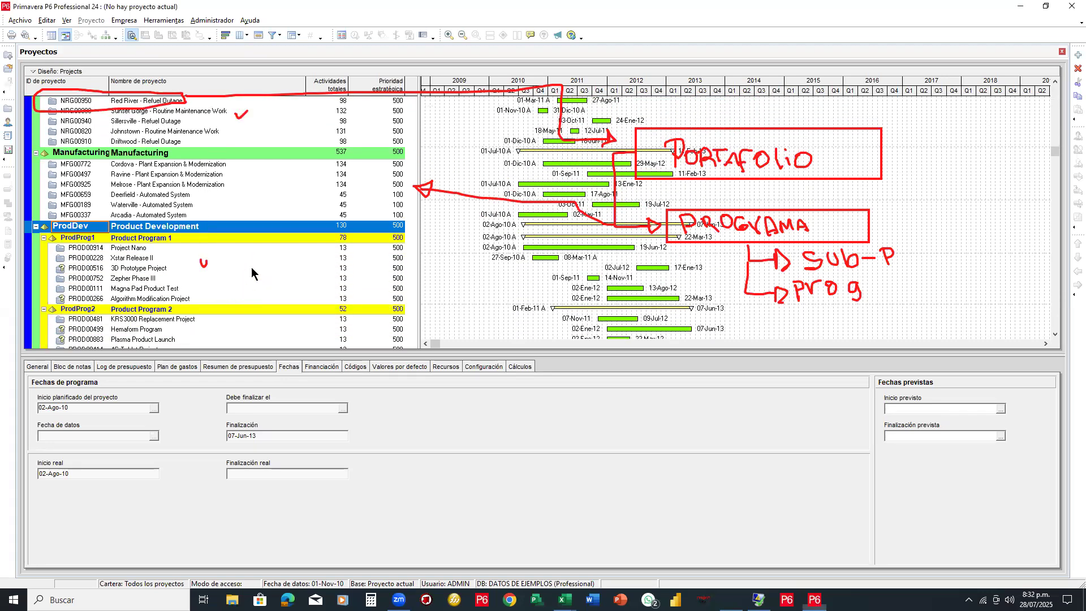
Erase old ink marks and tick Cordova, Product Program 1 and Hemaform Program in red
click(167, 229)
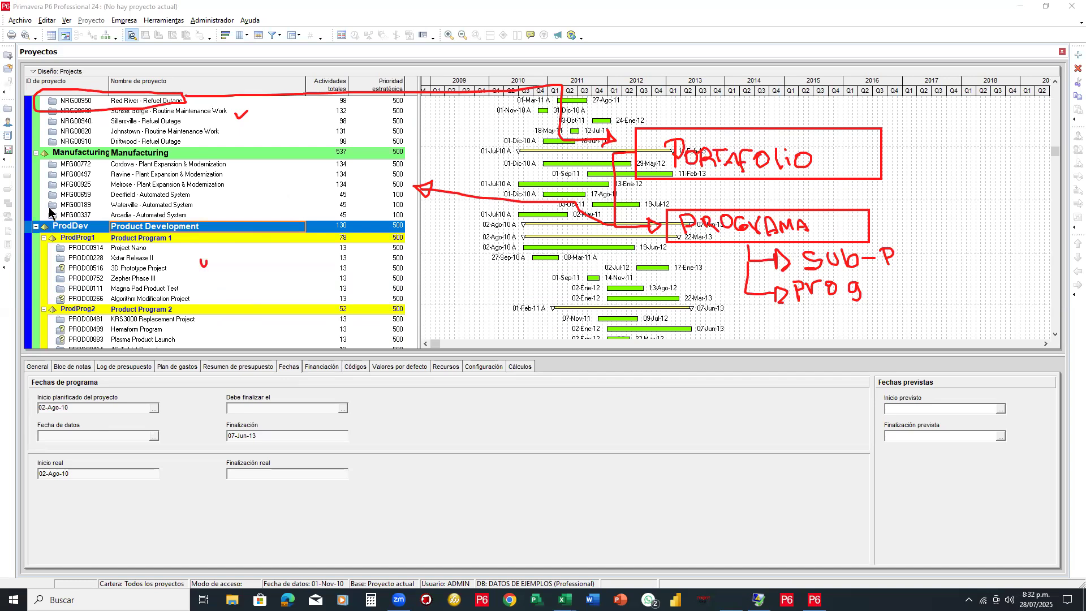
mouse_move(176, 238)
mouse_down()
mouse_move(499, 278)
mouse_move(723, 277)
mouse_move(712, 285)
mouse_up()
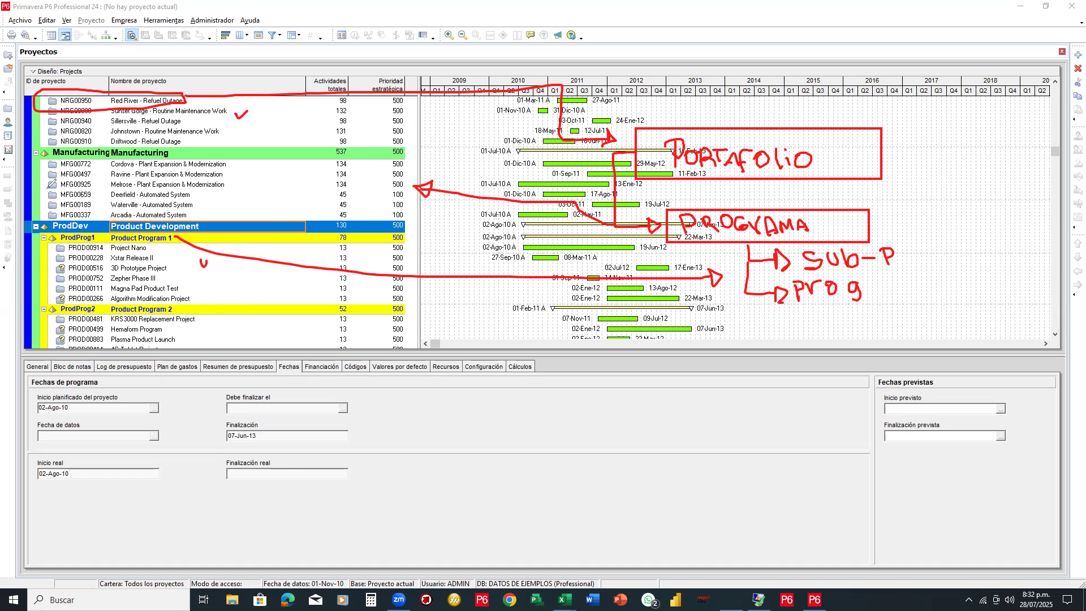
click(334, 270)
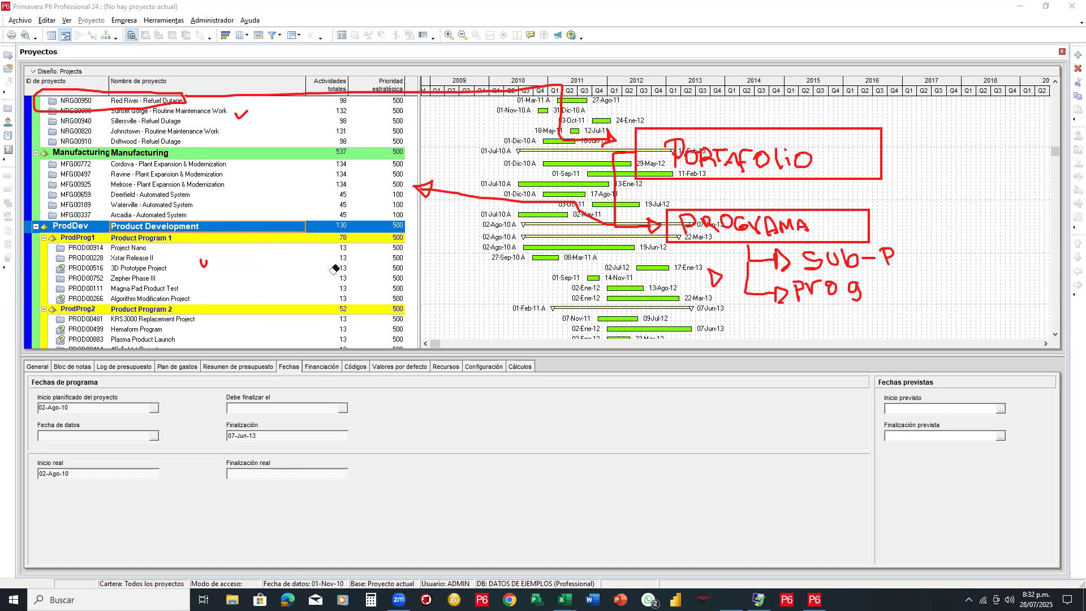
click(203, 264)
click(242, 115)
drag(231, 163, 252, 153)
drag(155, 243, 190, 230)
drag(166, 327, 194, 319)
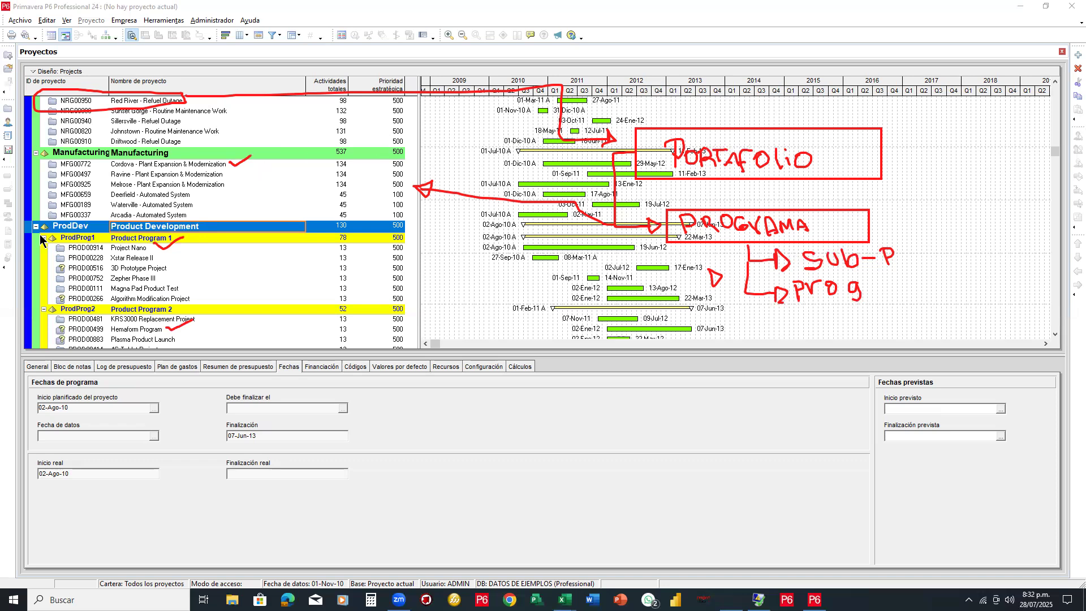
Erase the ticks and clear all remaining ink annotations from the project list
mouse_move(167, 238)
mouse_down()
mouse_move(238, 180)
mouse_move(237, 159)
mouse_move(403, 189)
mouse_move(627, 186)
mouse_move(683, 233)
mouse_move(735, 219)
mouse_move(848, 259)
mouse_move(781, 294)
mouse_up()
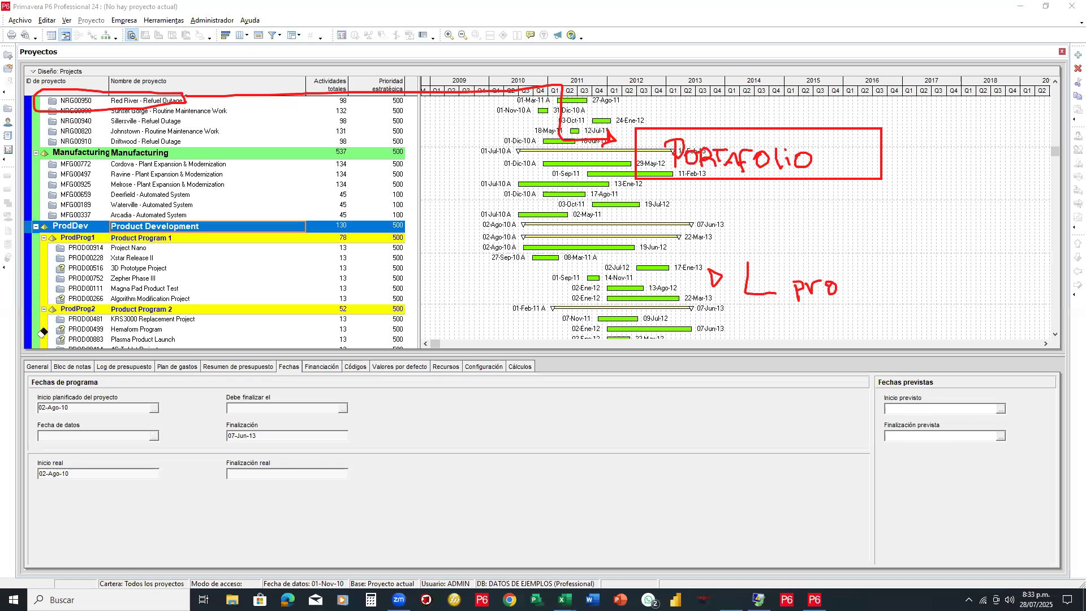
key(e)
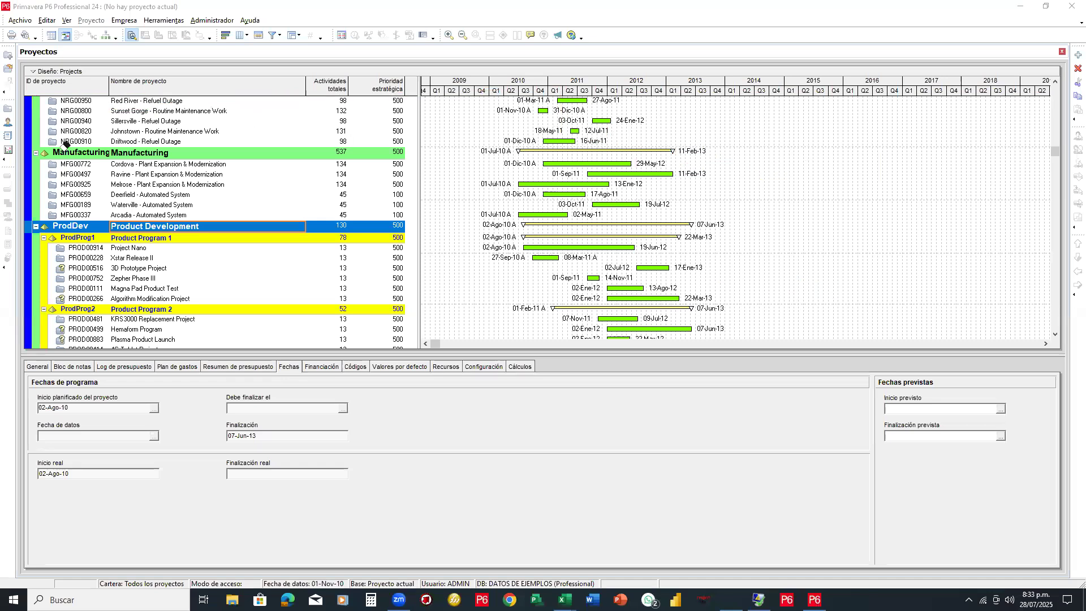
scroll(256, 204, up, 4)
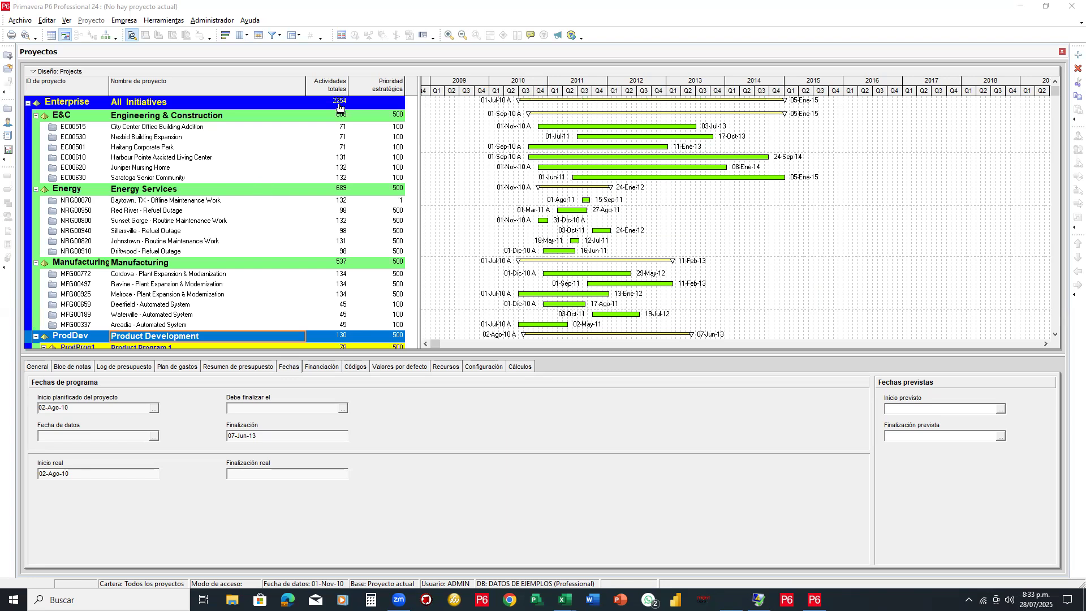
scroll(555, 183, down, 3)
scroll(553, 181, down, 3)
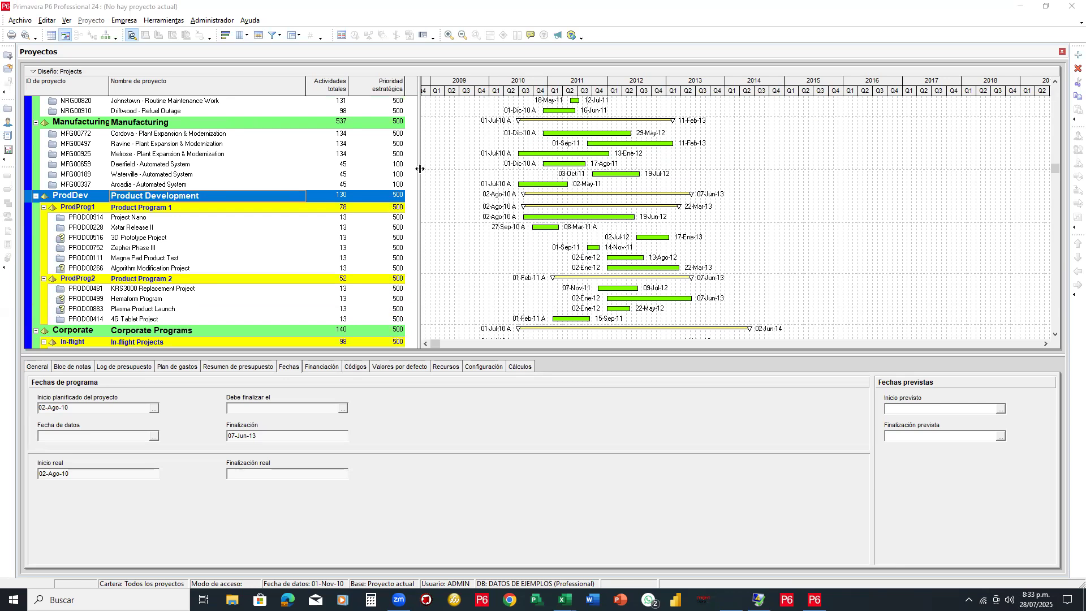
Widen the project table pane far to the right
mouse_move(420, 168)
mouse_down()
mouse_move(492, 169)
mouse_move(413, 170)
mouse_up()
scroll(306, 168, up, 3)
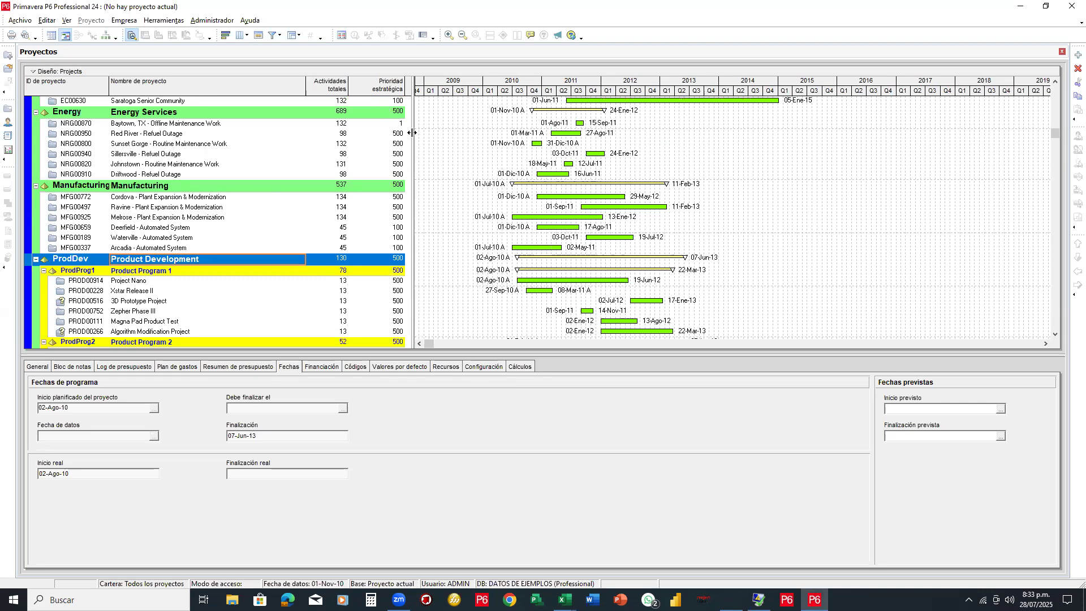
drag(412, 134, 632, 135)
Through Columnas > Personalizar, add Costo total en finalización from the Costos group to the project table
right_click(444, 146)
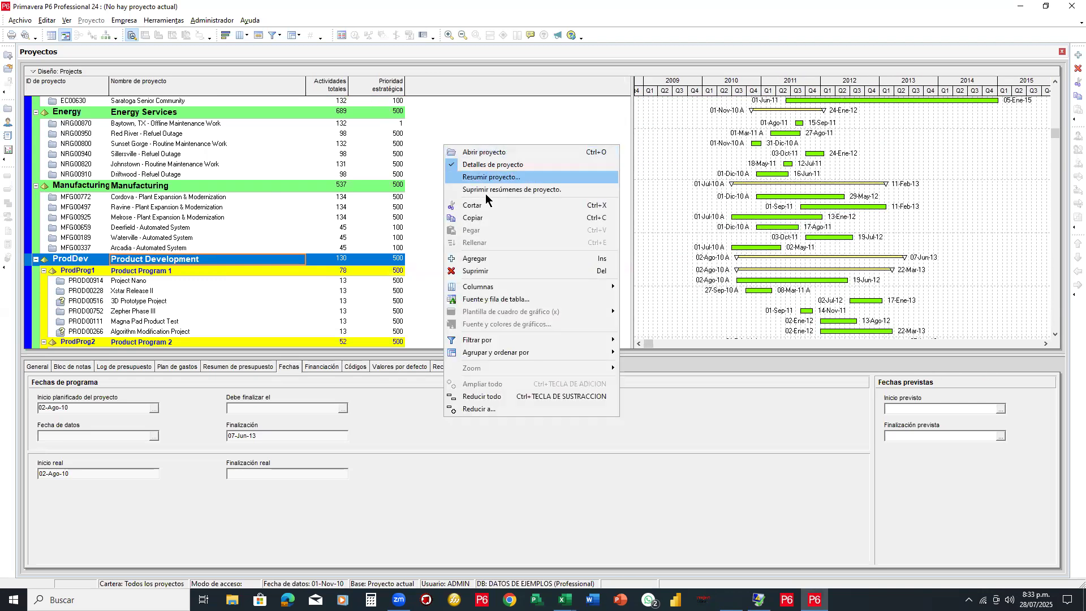
mouse_move(490, 287)
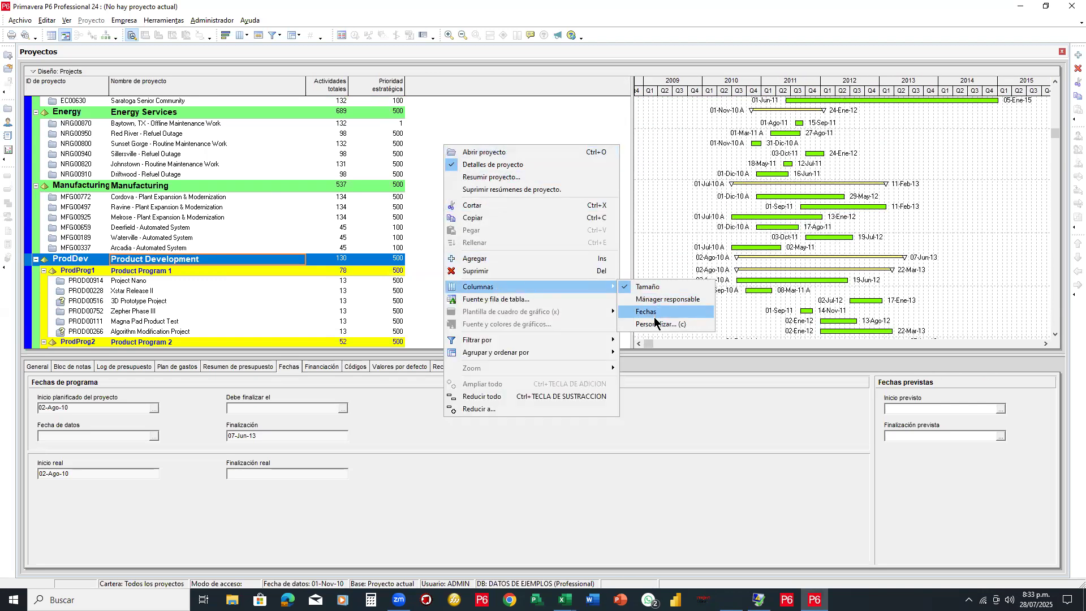
click(635, 325)
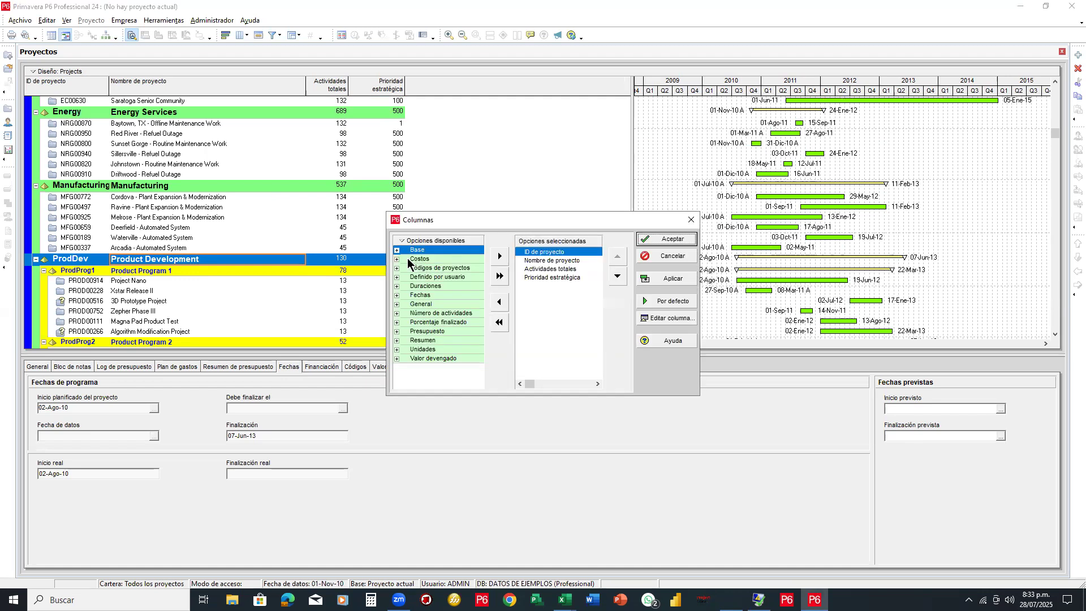
click(397, 258)
click(543, 278)
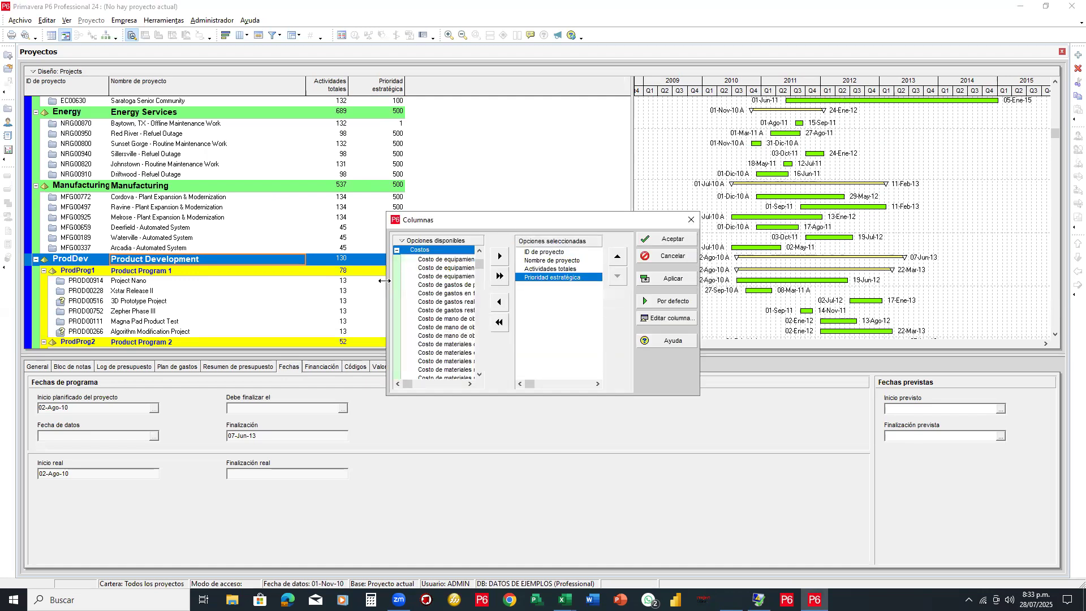
drag(384, 281, 182, 281)
scroll(330, 327, down, 1)
scroll(330, 327, down, 2)
click(278, 352)
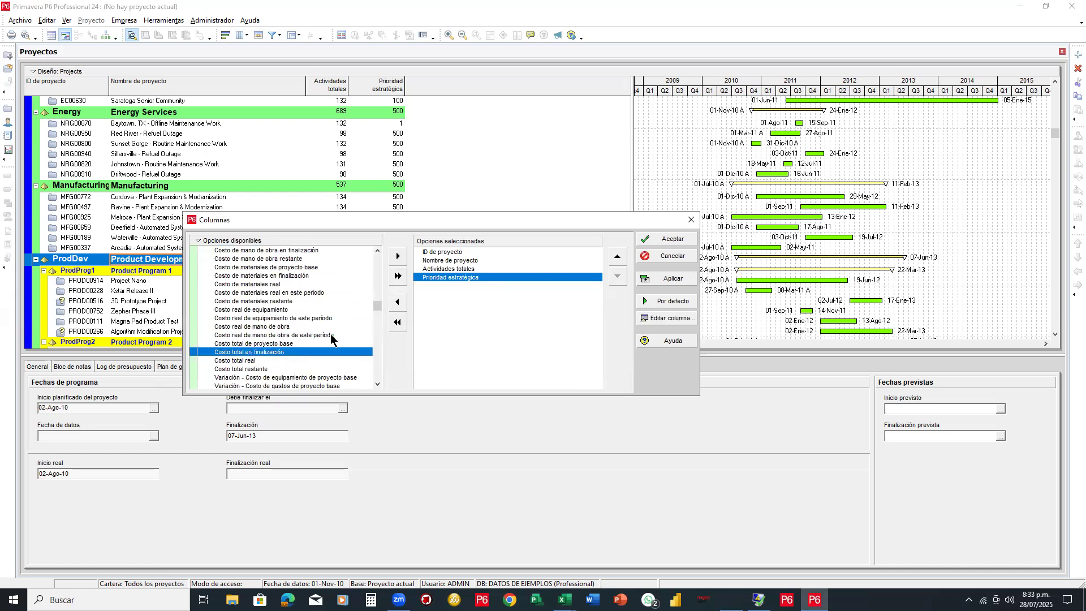
click(396, 259)
click(659, 239)
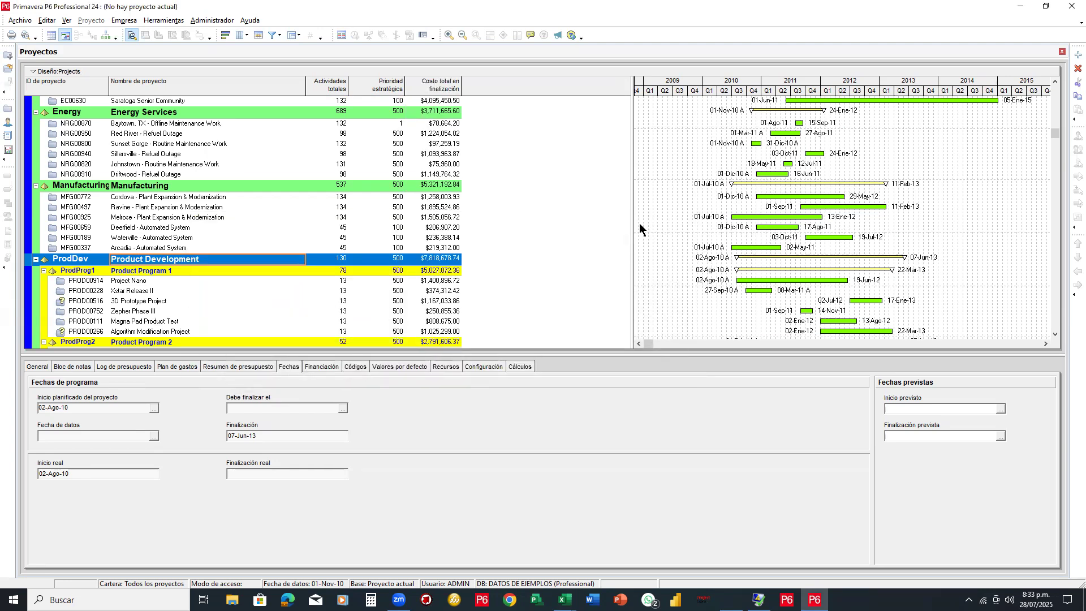
Drag the grid/Gantt splitter left so bars from 2009 through 2018 show, then frame the main menus in red
scroll(399, 138, up, 3)
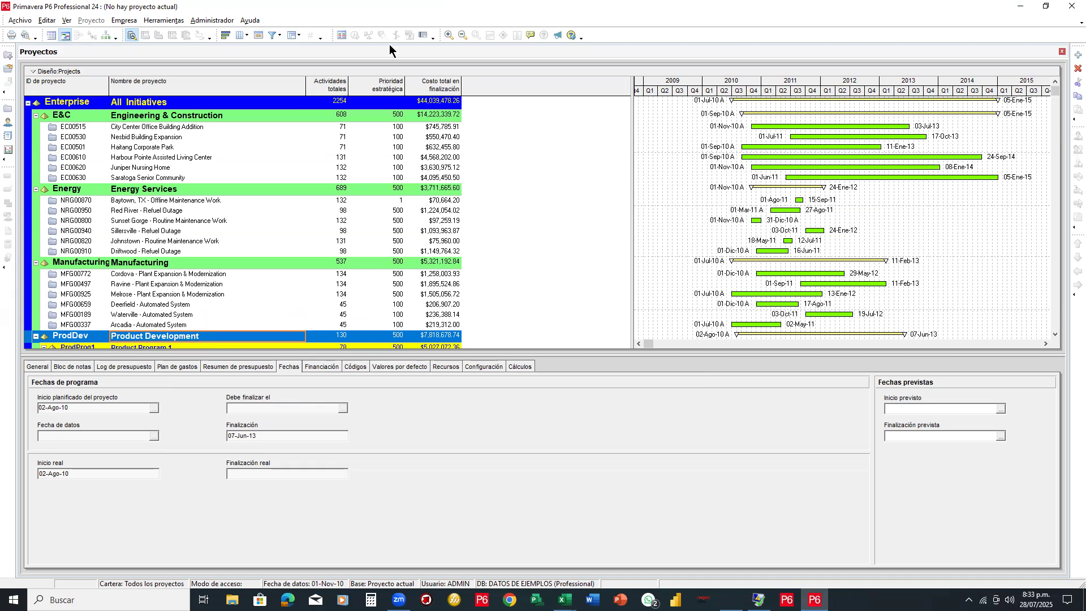
drag(632, 148, 467, 151)
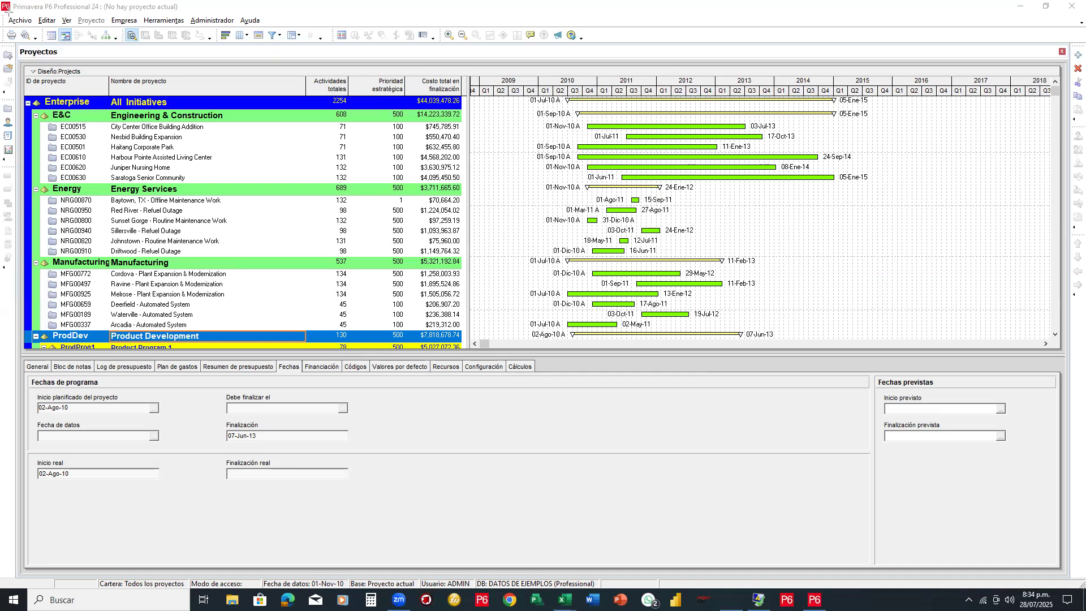
drag(3, 13, 295, 25)
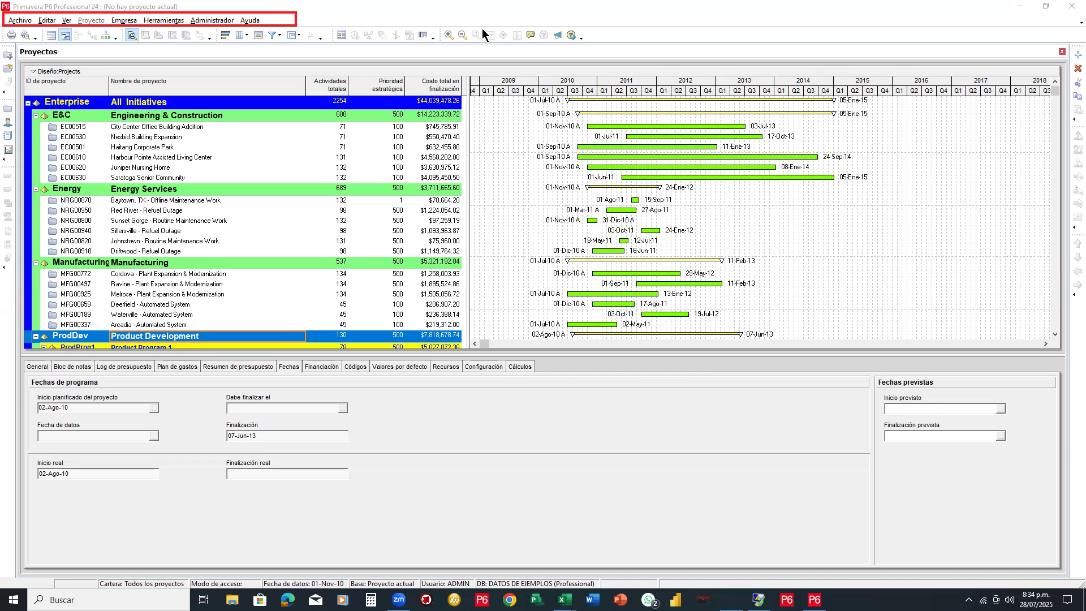
click(157, 21)
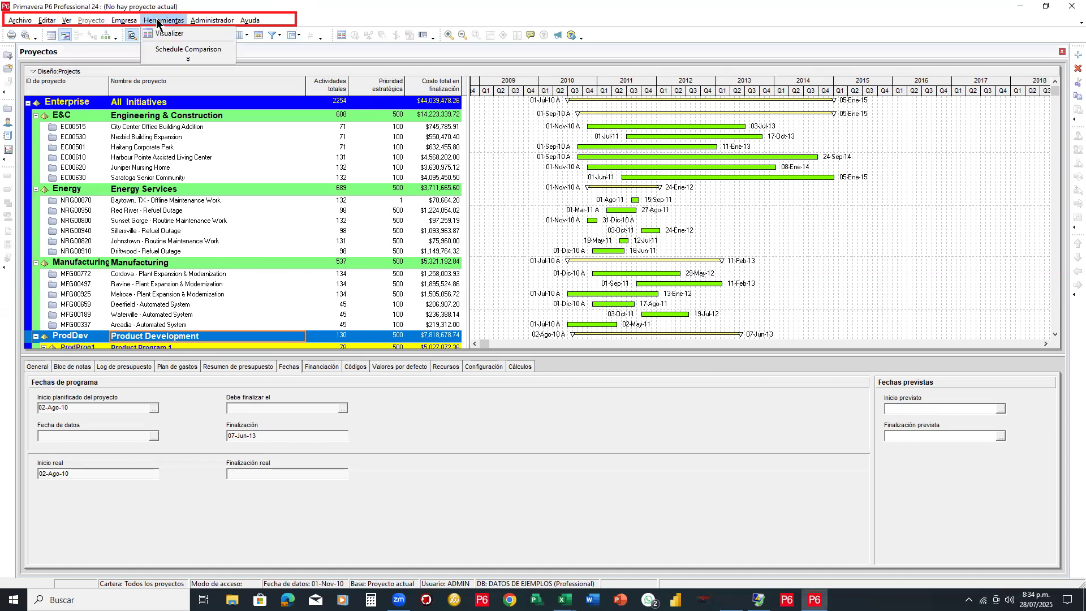
mouse_move(130, 25)
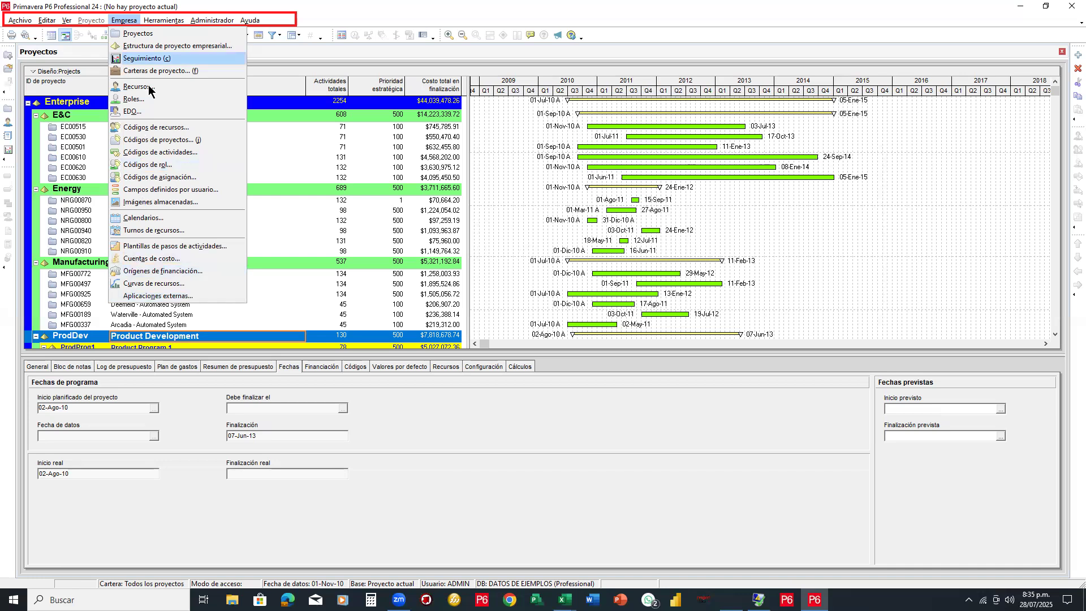
mouse_move(171, 26)
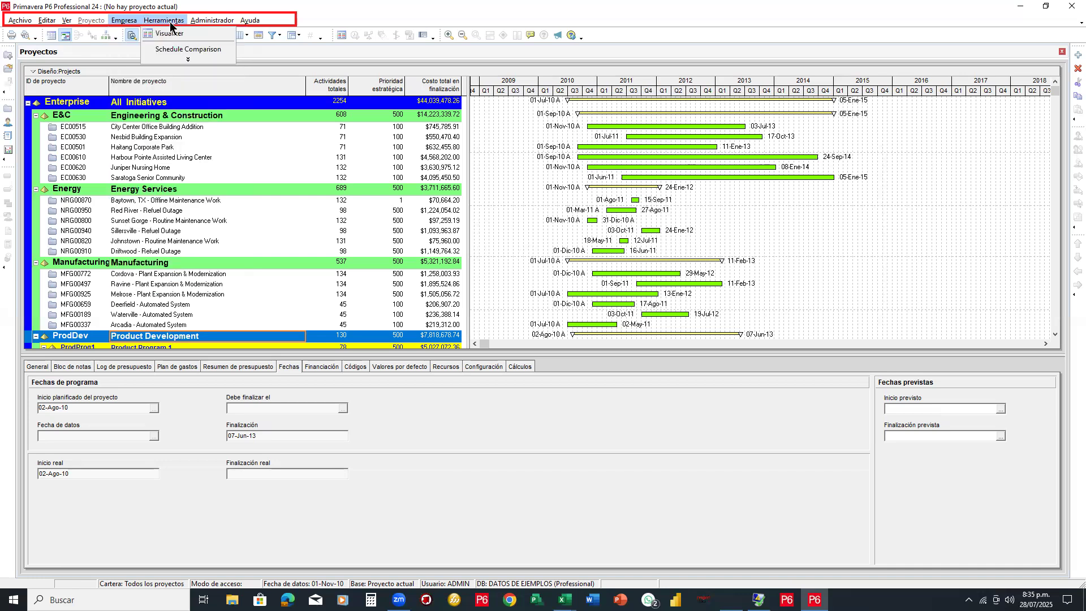
click(187, 60)
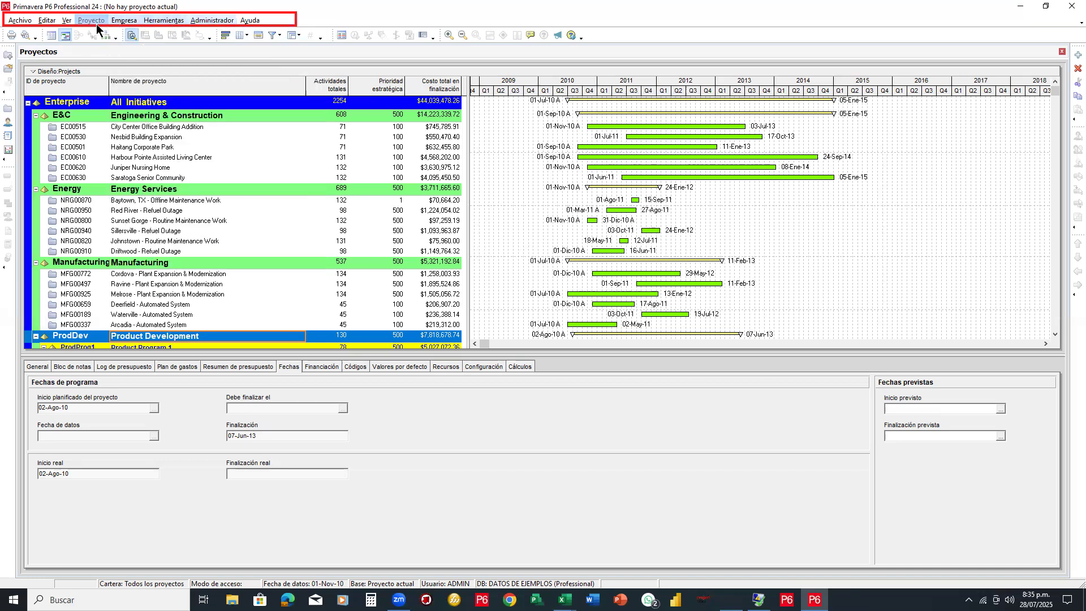
click(67, 20)
mouse_move(46, 23)
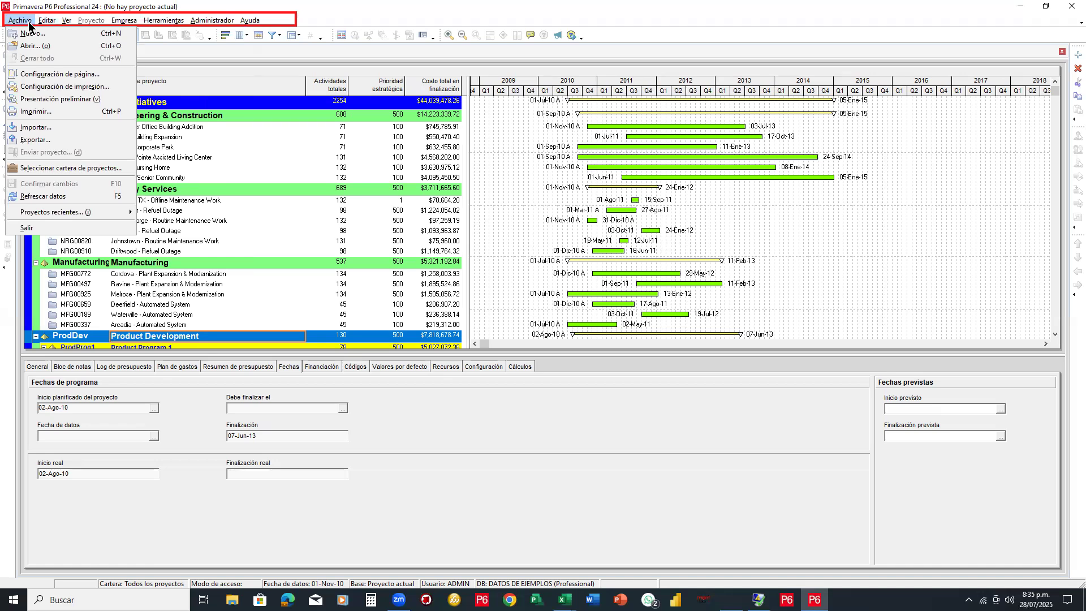
click(443, 46)
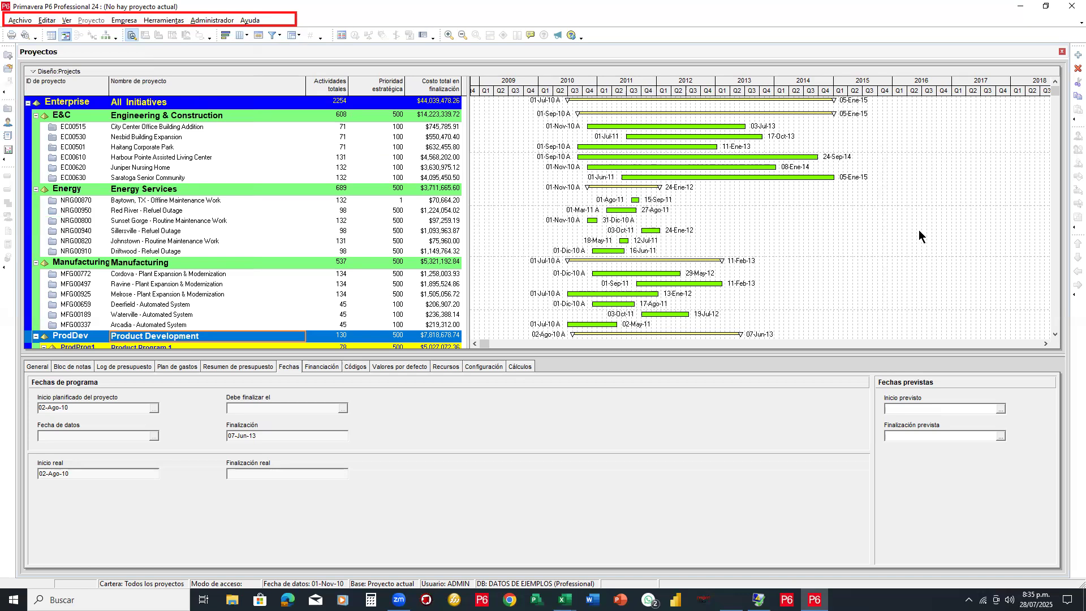
mouse_move(0, 44)
mouse_down()
mouse_move(23, 478)
mouse_move(20, 468)
mouse_up()
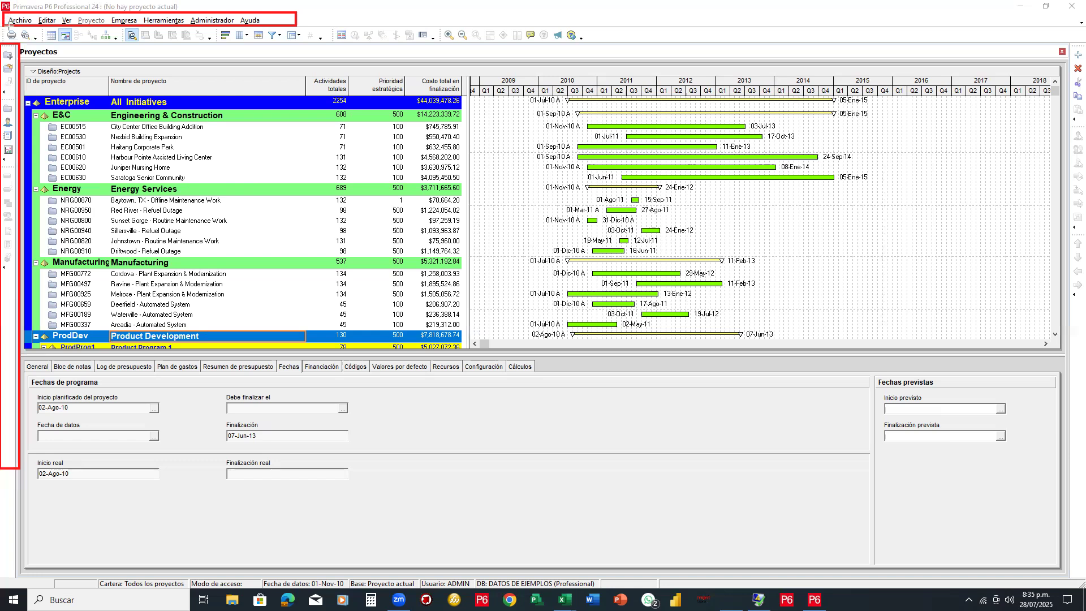
drag(1, 26, 646, 44)
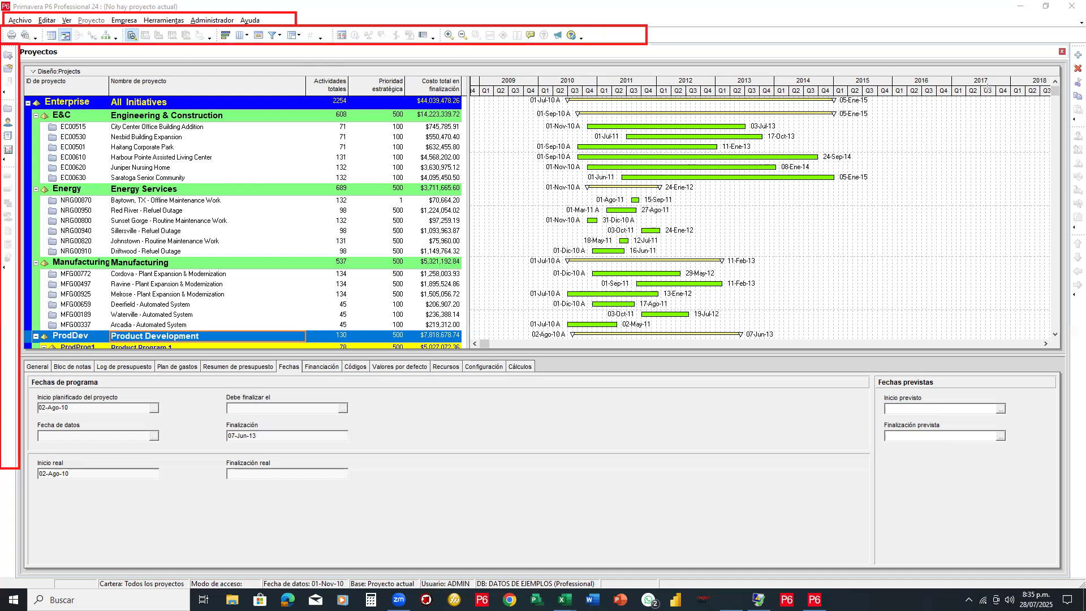
mouse_move(1067, 47)
mouse_down()
mouse_move(1085, 569)
mouse_move(1085, 556)
mouse_up()
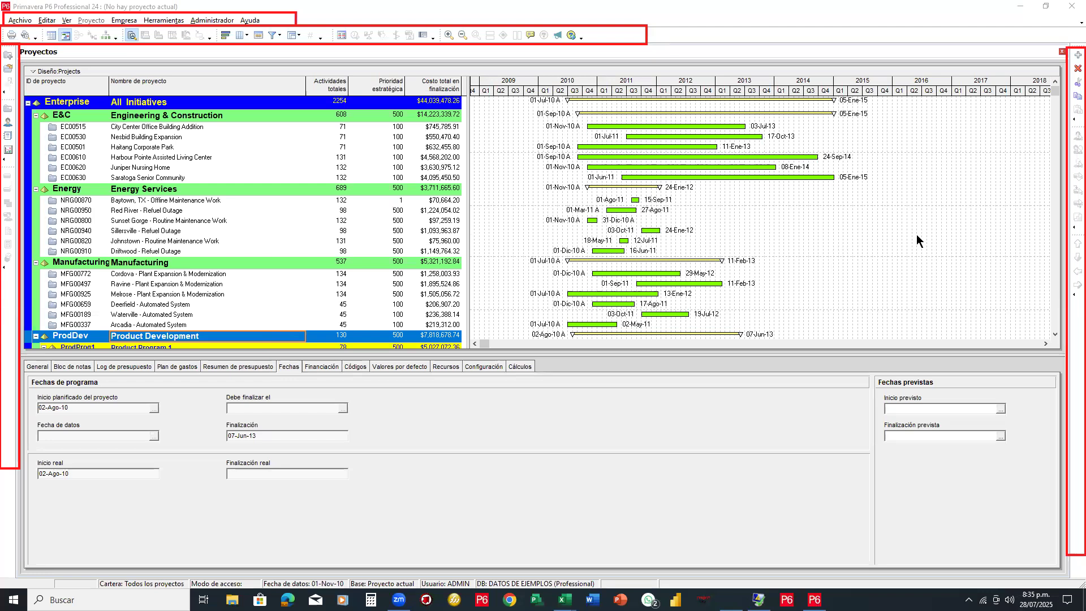
mouse_move(464, 79)
mouse_down()
mouse_move(281, 391)
mouse_move(11, 341)
mouse_move(26, 346)
mouse_up()
mouse_move(470, 80)
mouse_down()
mouse_move(480, 135)
mouse_move(1063, 317)
mouse_move(1055, 424)
mouse_move(748, 577)
mouse_up()
mouse_move(264, 557)
mouse_down()
mouse_move(35, 556)
mouse_move(31, 566)
mouse_up()
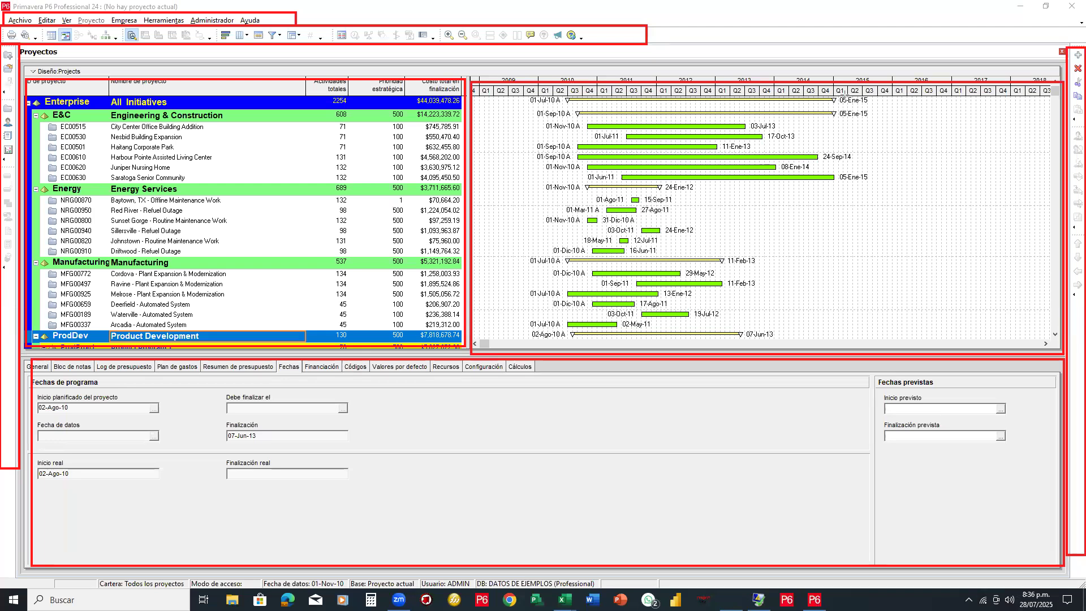
key(Escape)
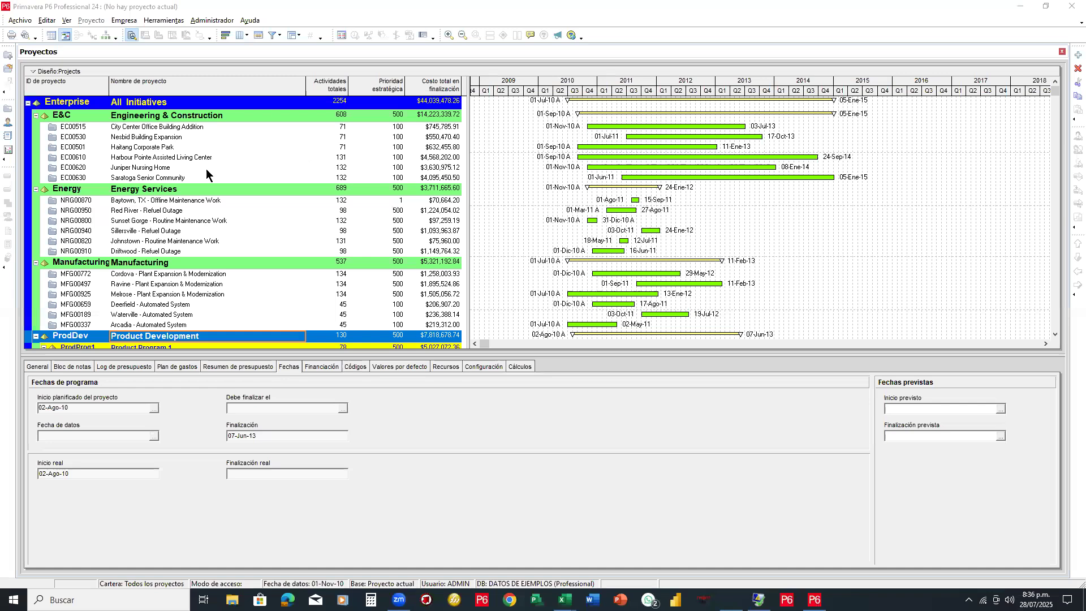
Open project EC00610 Harbour Pointe Assisted Living Center from its right-click menu with Abrir proyecto
click(185, 160)
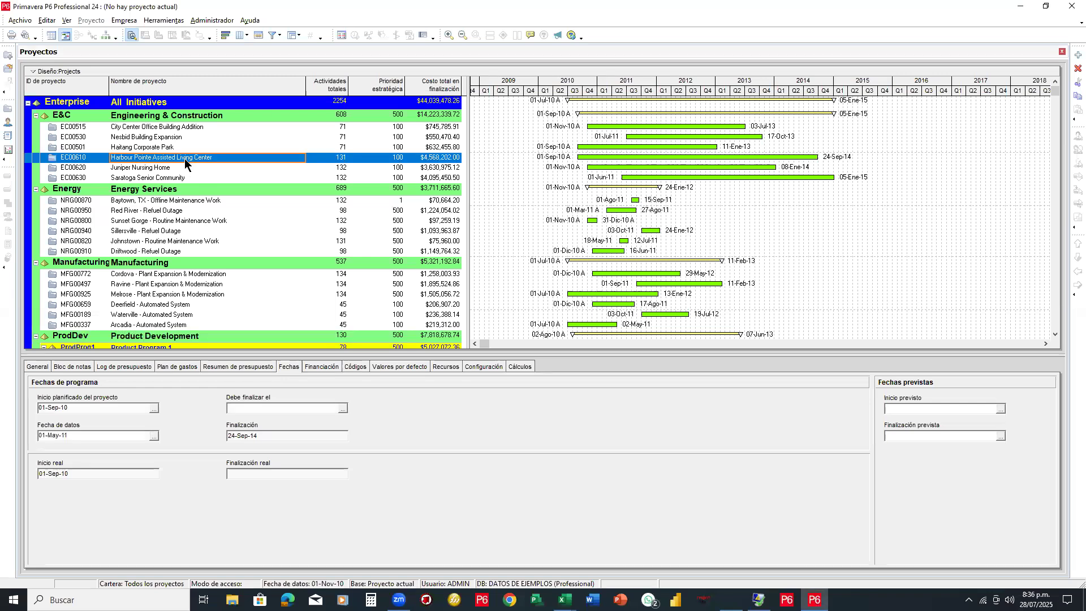
right_click(185, 160)
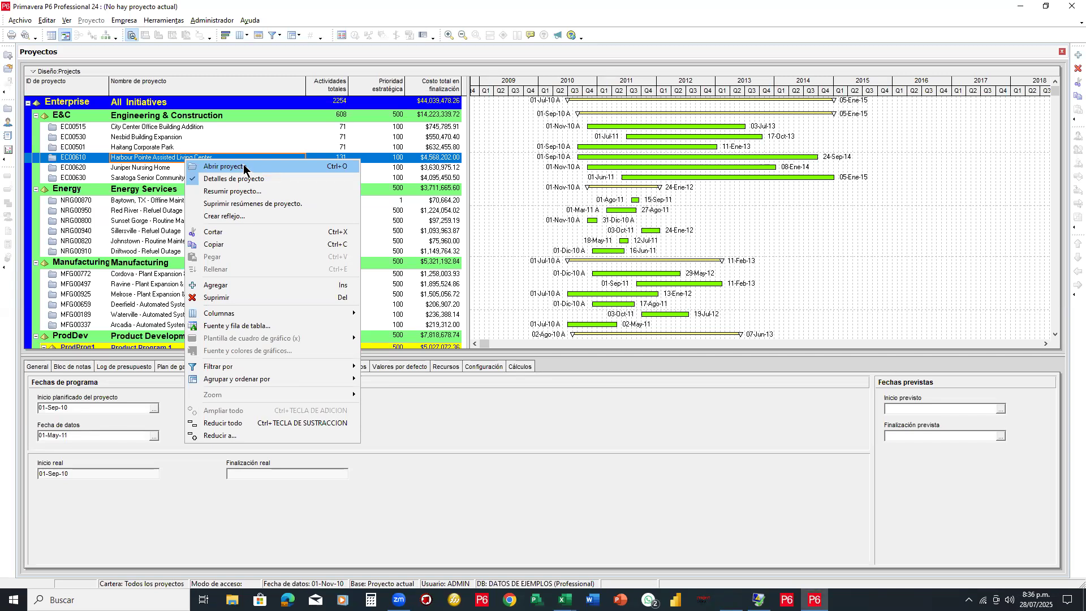
click(244, 166)
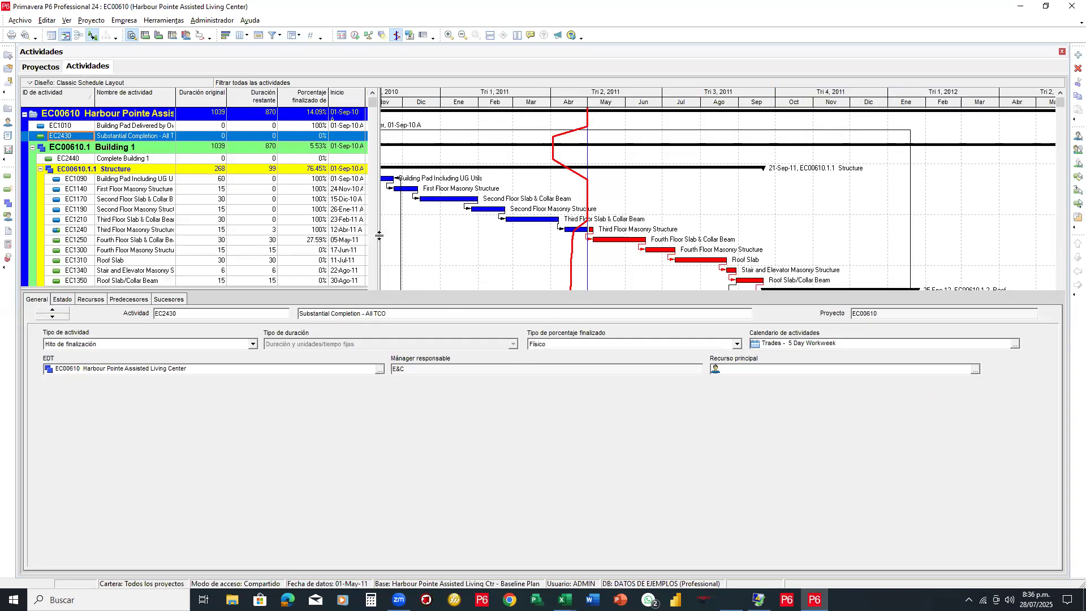
mouse_move(451, 244)
mouse_down()
mouse_move(602, 245)
mouse_move(447, 246)
mouse_up()
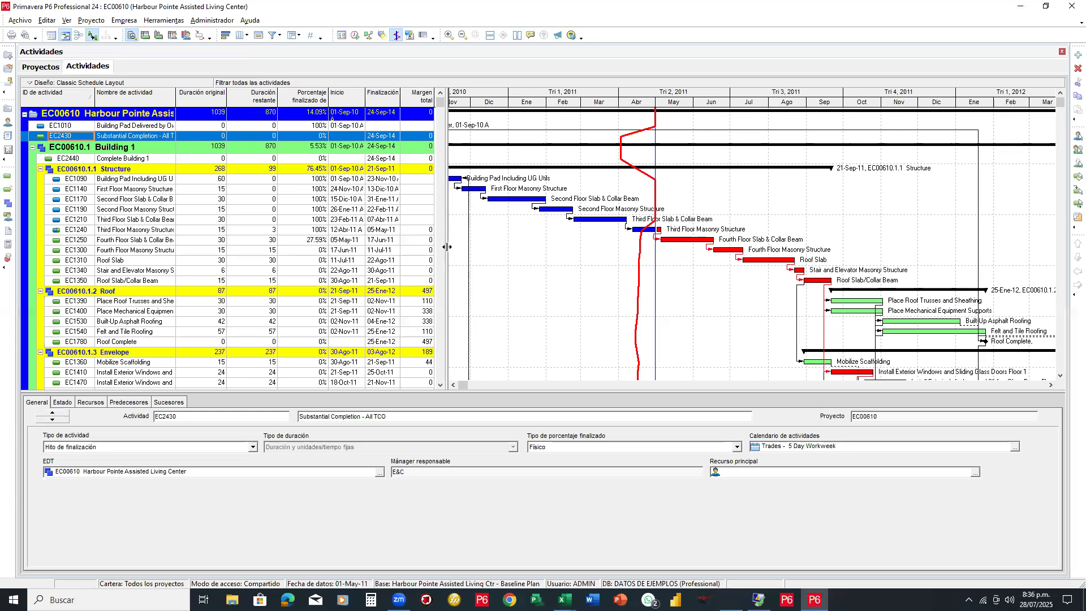
drag(176, 106, 226, 105)
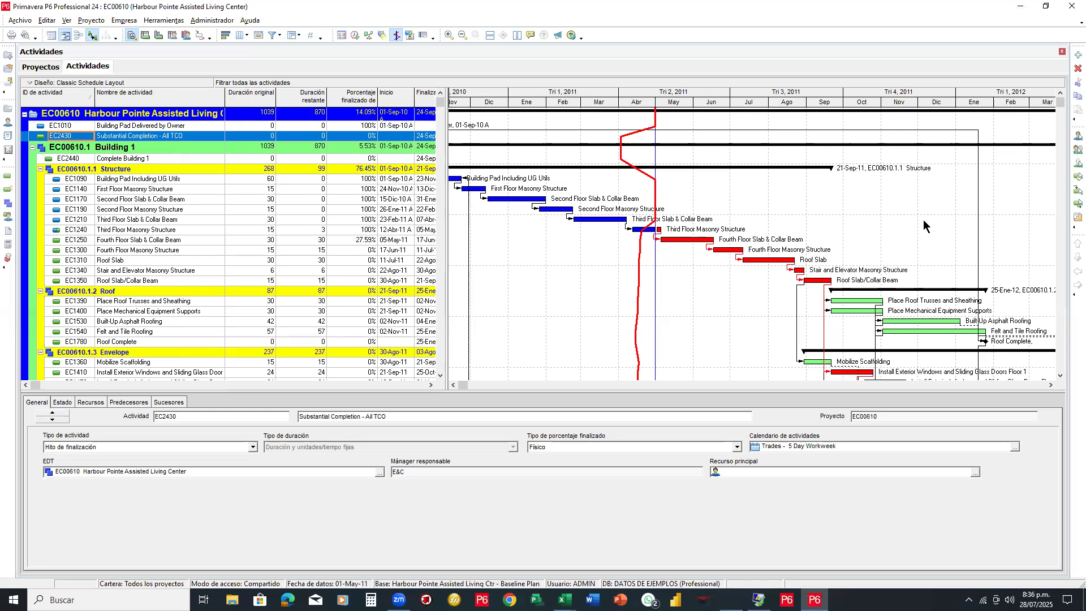
drag(440, 92, 20, 382)
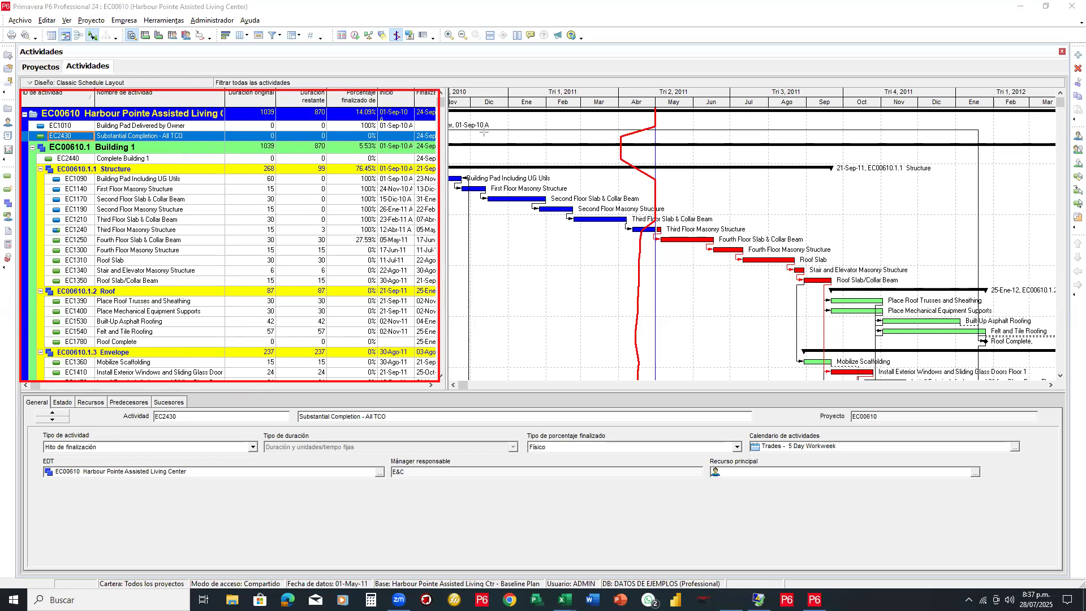
drag(449, 89, 1061, 390)
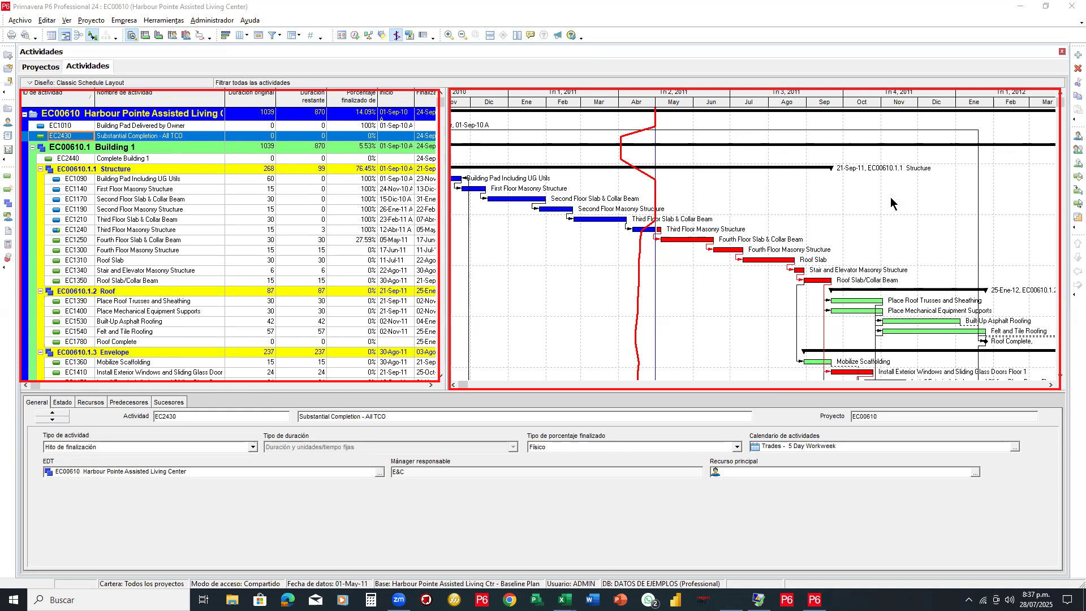
drag(19, 388, 112, 457)
mouse_move(278, 492)
mouse_down()
mouse_move(993, 560)
mouse_move(1063, 581)
mouse_move(1062, 571)
mouse_up()
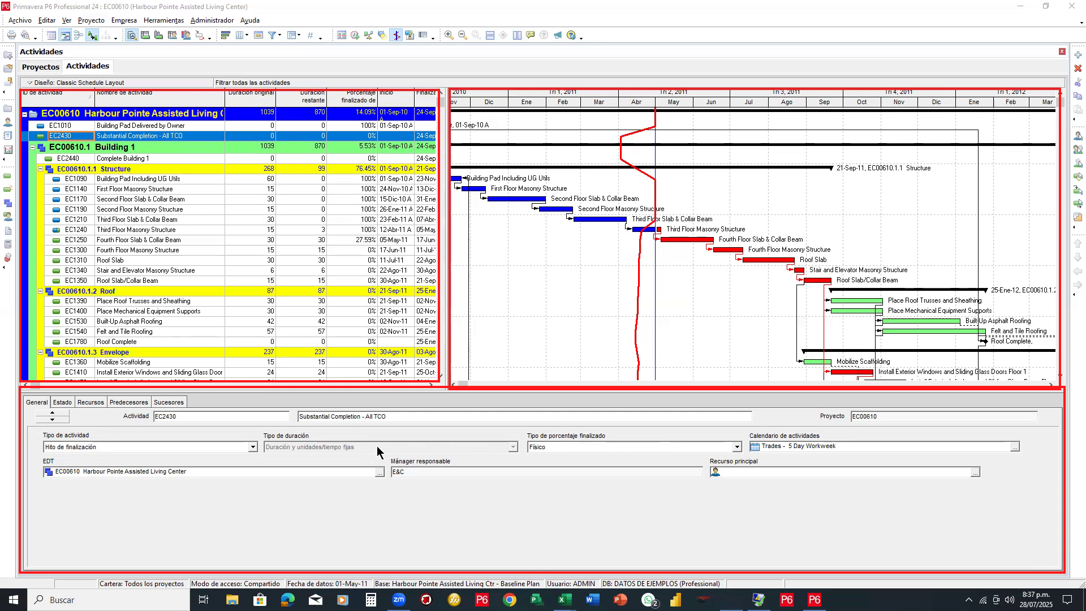
scroll(298, 155, down, 2)
scroll(299, 156, down, 3)
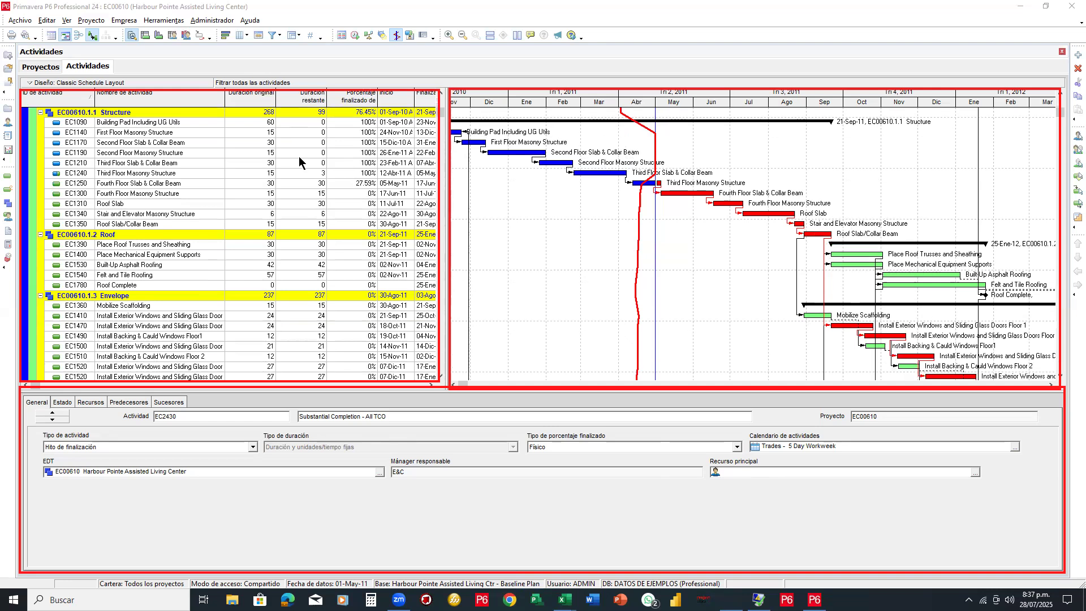
scroll(299, 156, down, 6)
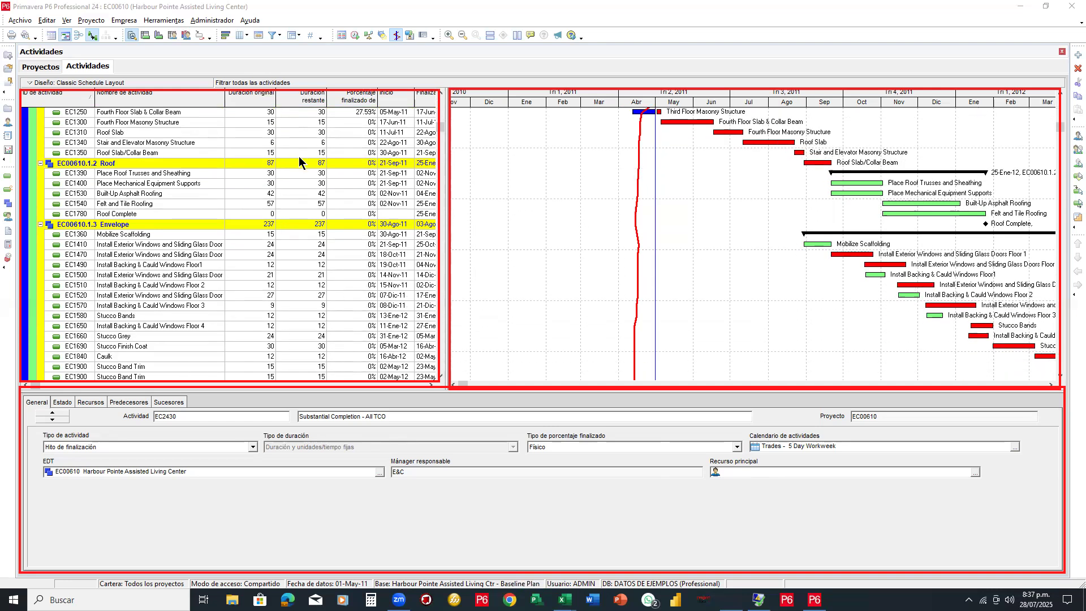
scroll(299, 156, down, 2)
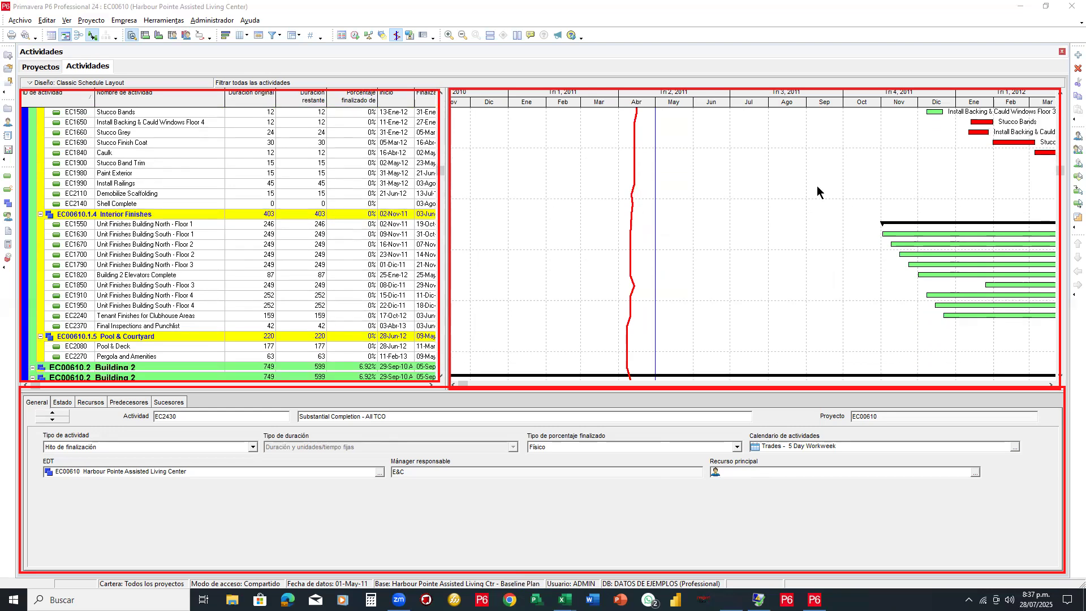
scroll(841, 212, down, 3)
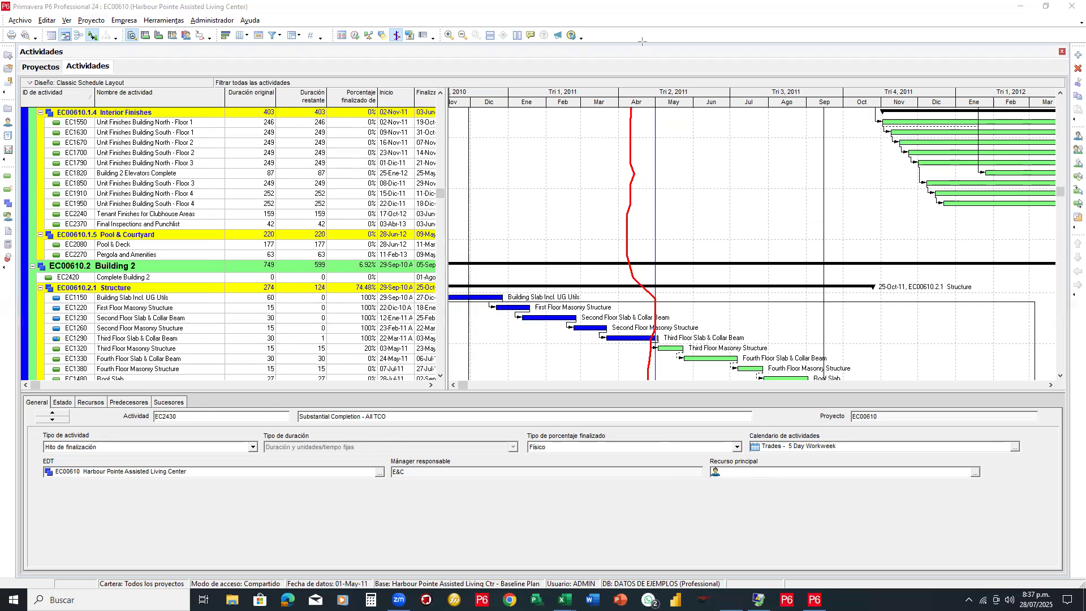
mouse_move(664, 36)
mouse_down()
mouse_move(60, 51)
mouse_move(45, 65)
mouse_up()
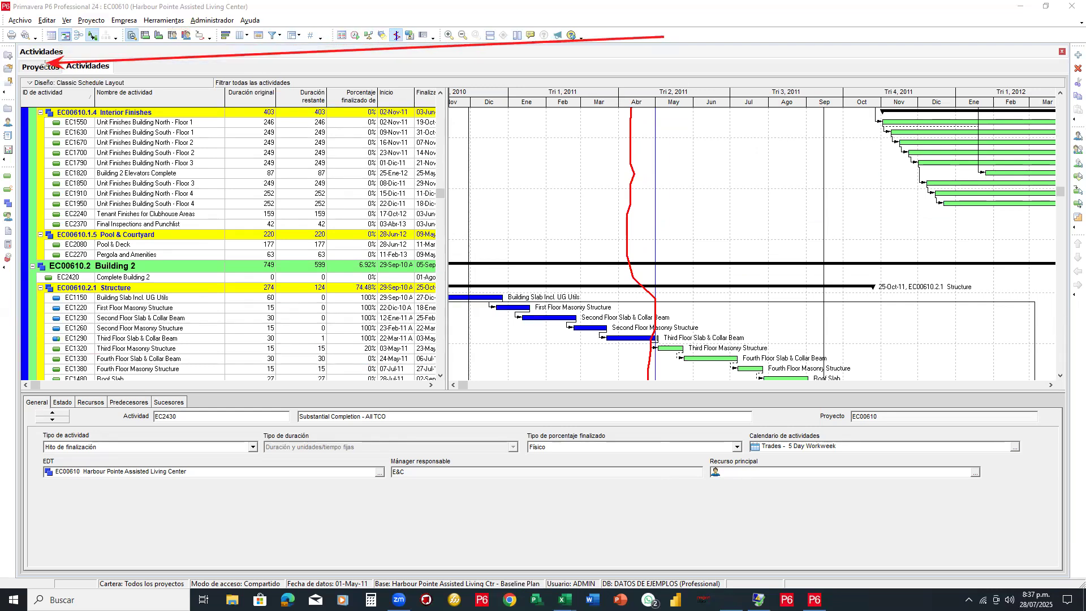
drag(242, 279, 111, 66)
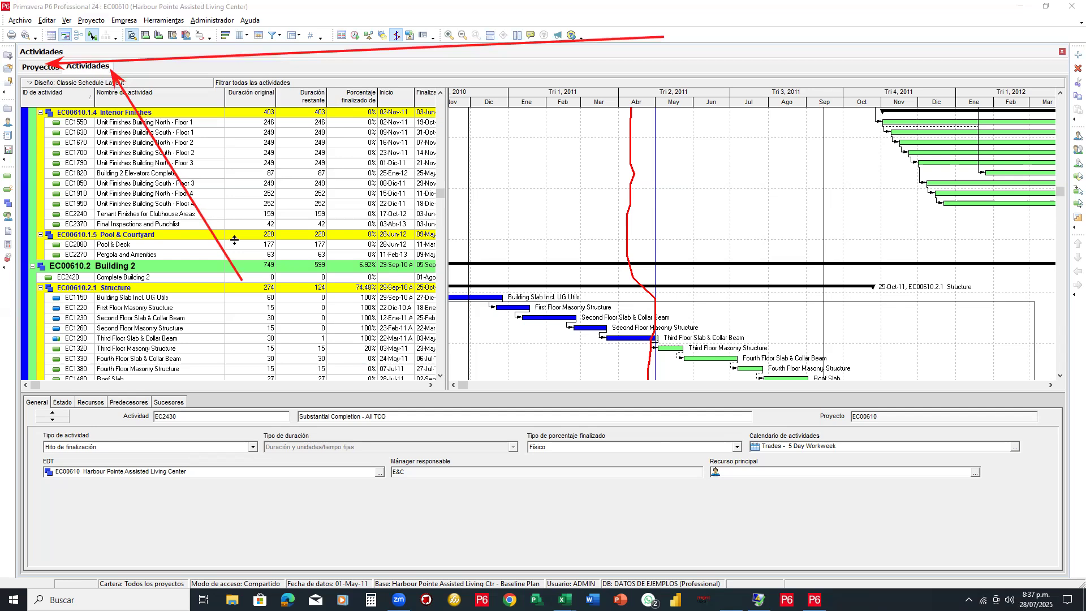
scroll(286, 203, up, 2)
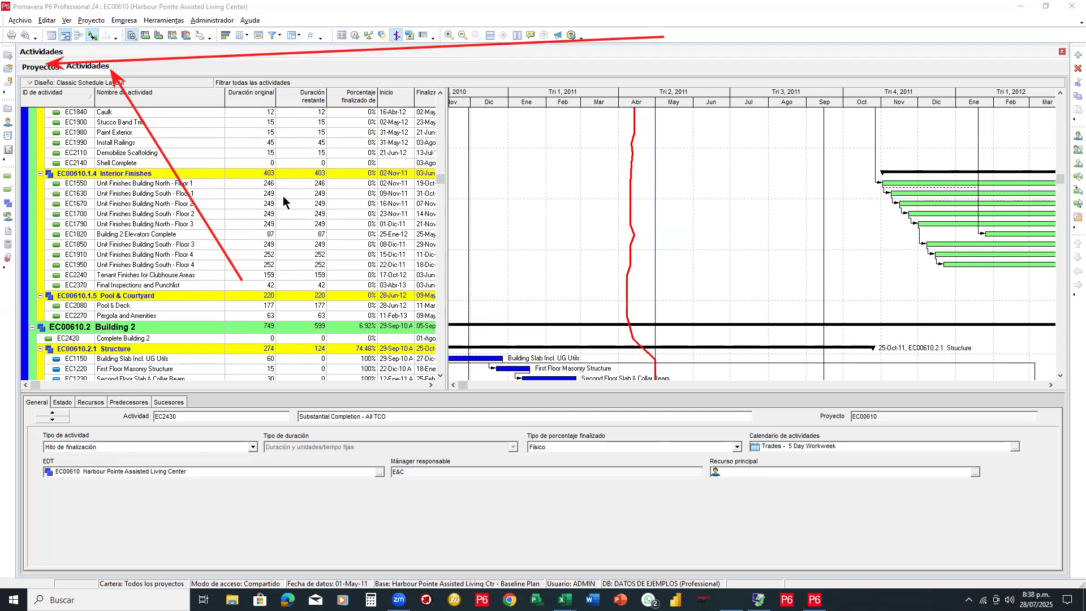
Show EC00610's WBS with total activities visible and the timeline zoomed out twice to years and quarters
click(7, 204)
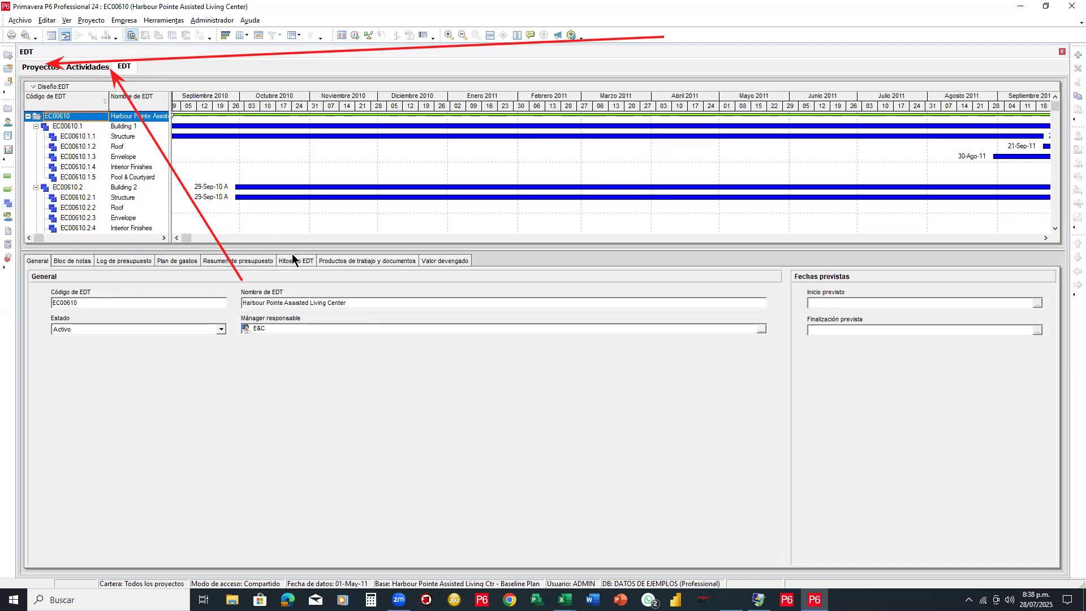
drag(292, 251, 276, 396)
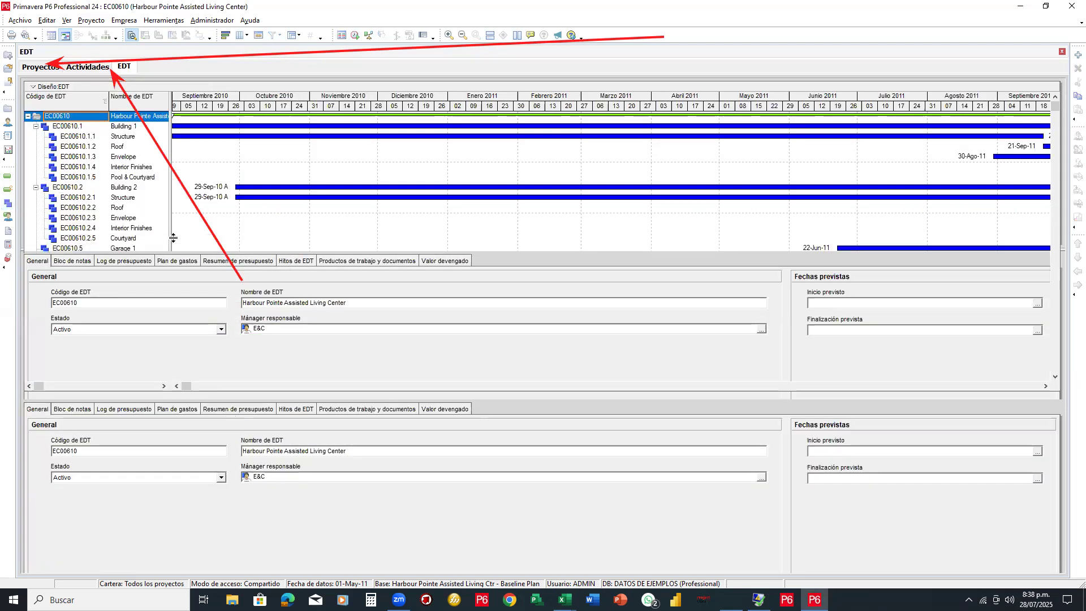
drag(173, 169, 270, 178)
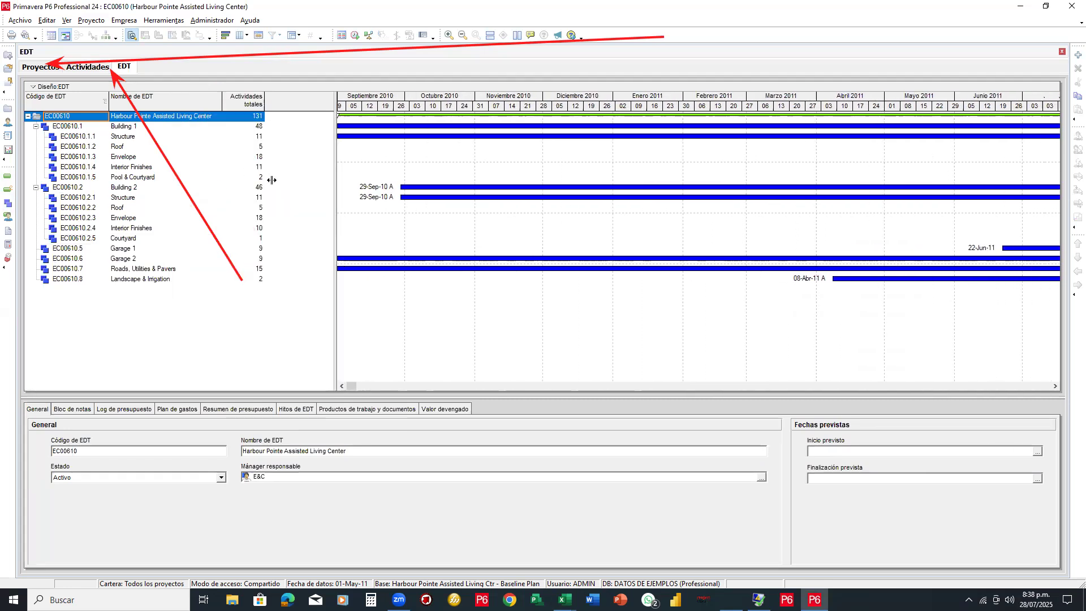
click(463, 35)
click(462, 35)
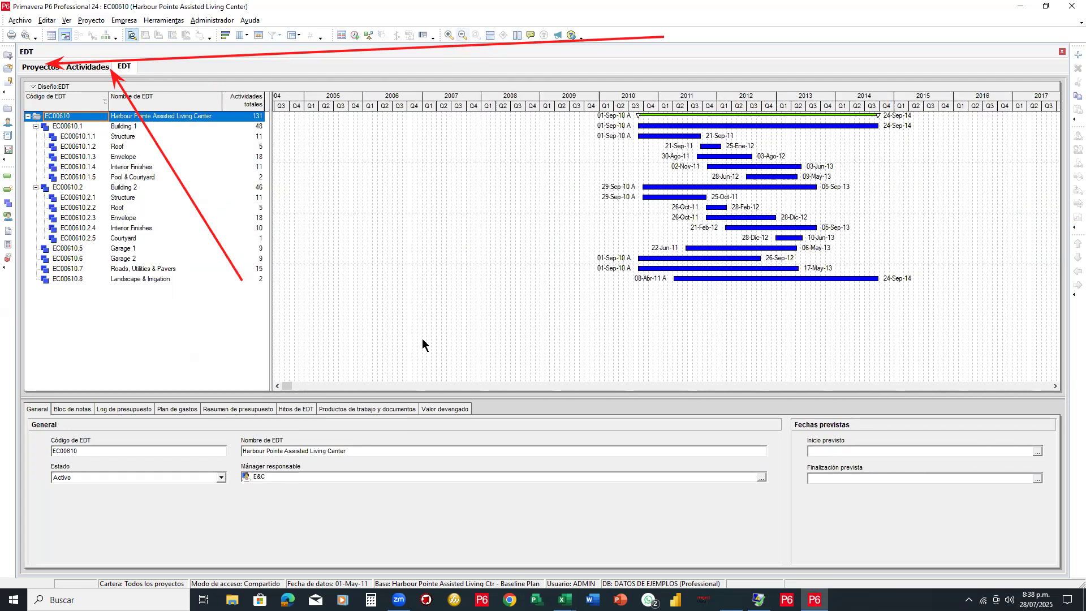
Readjust the WBS table width beside the timeline and draw a red arrow marking the WBS view
drag(295, 383, 479, 396)
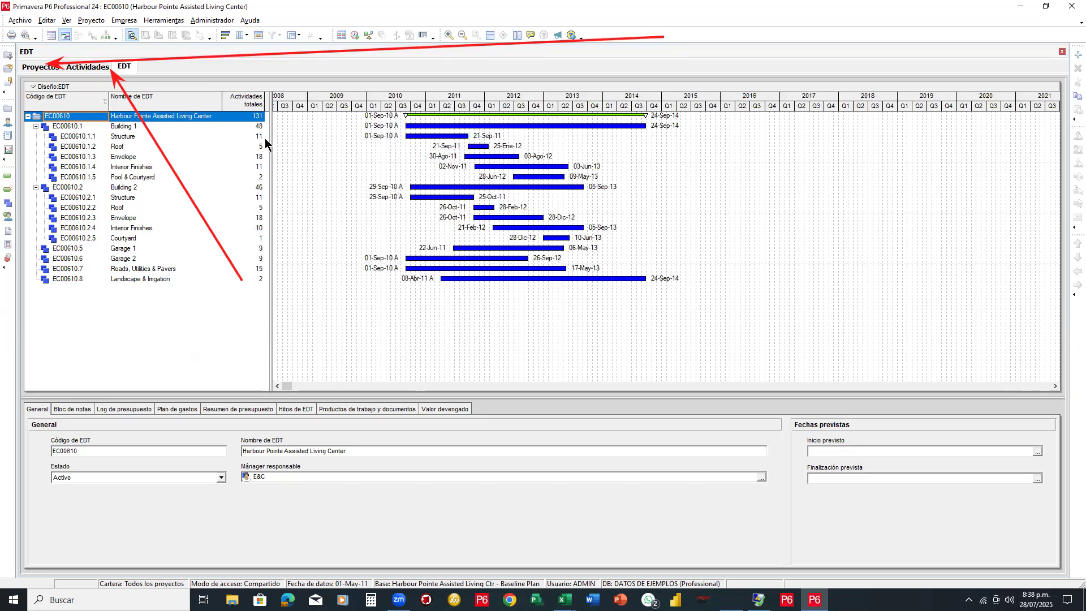
drag(271, 146, 458, 147)
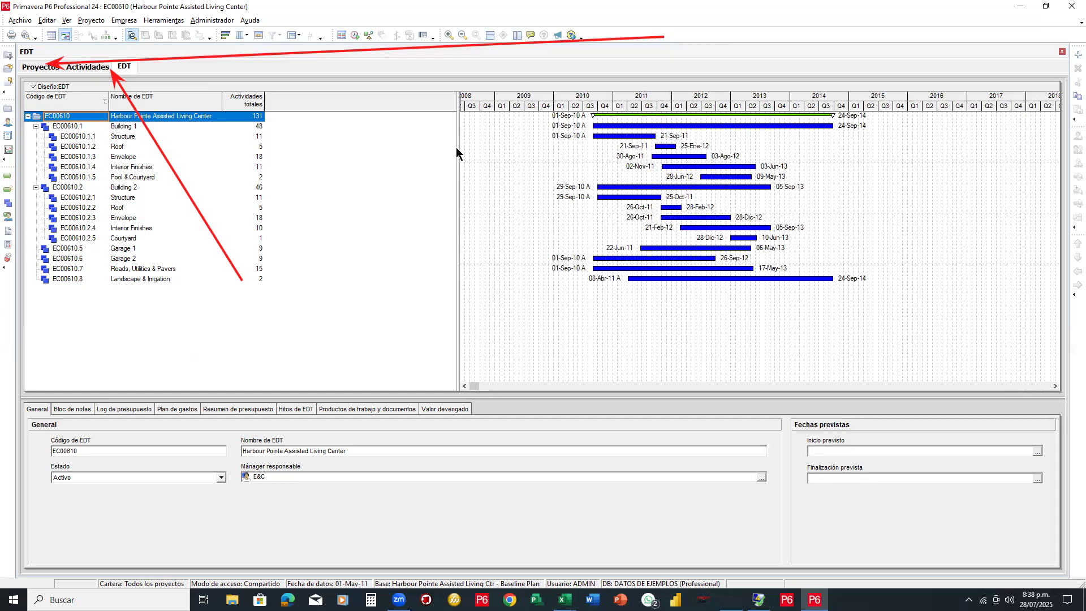
drag(457, 151, 288, 151)
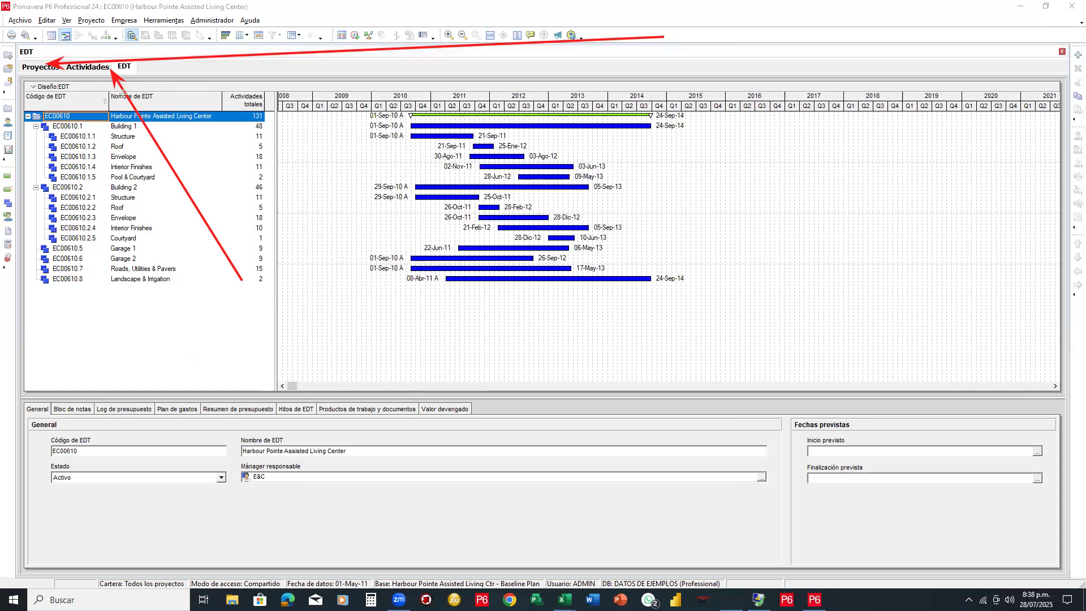
drag(249, 116, 137, 69)
Pass through Actividades back to Proyectos, where EC00610 sits among the Engineering & Construction projects
click(86, 67)
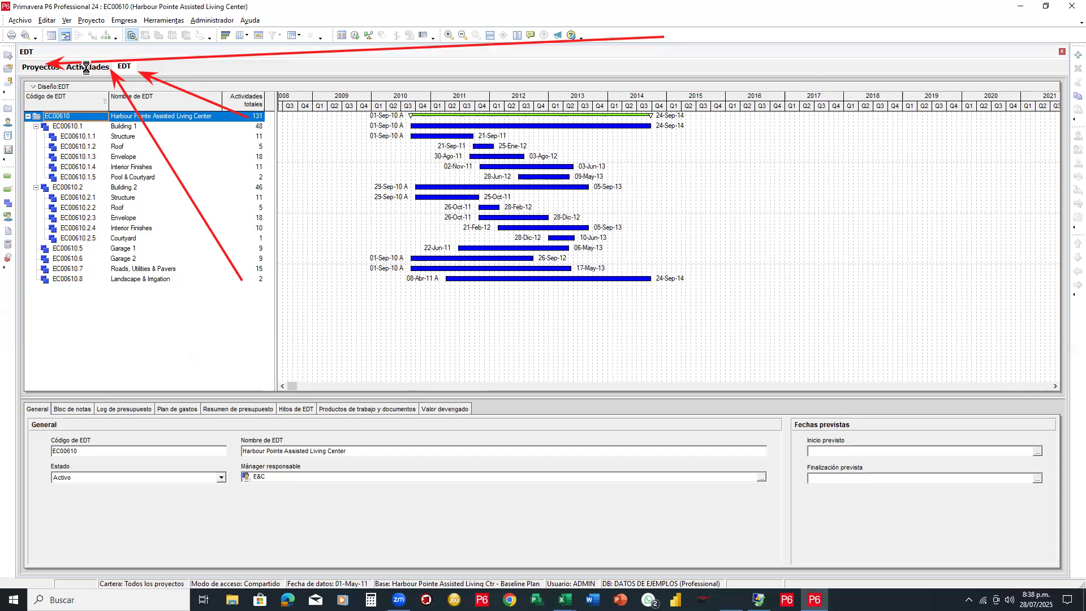
click(40, 68)
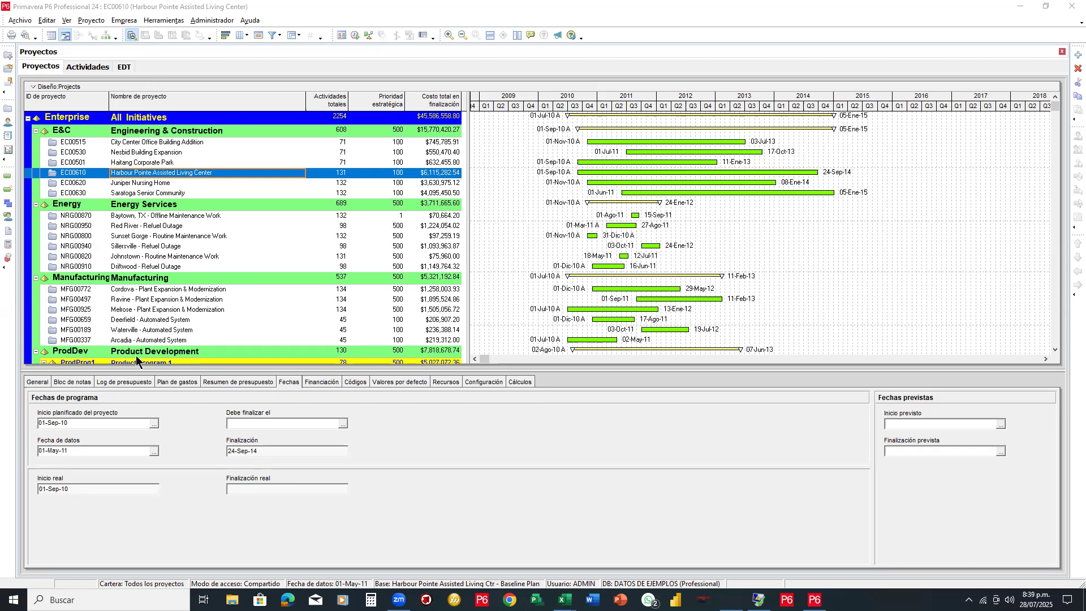
Show Electrician resource assignments with start and finish dates by widening the table and scrolling the timescale
click(8, 217)
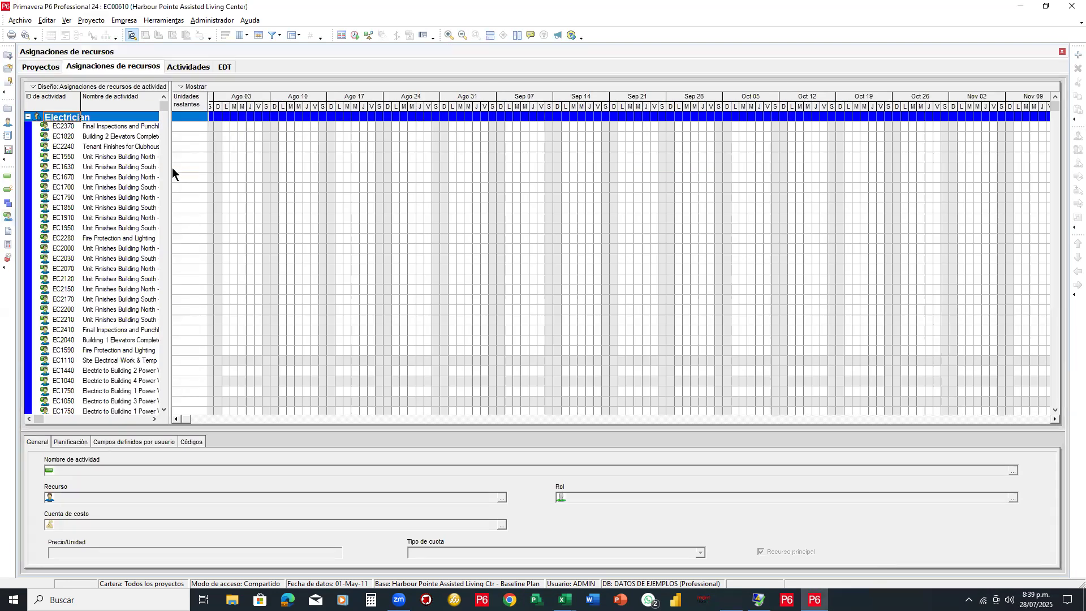
drag(170, 167, 358, 167)
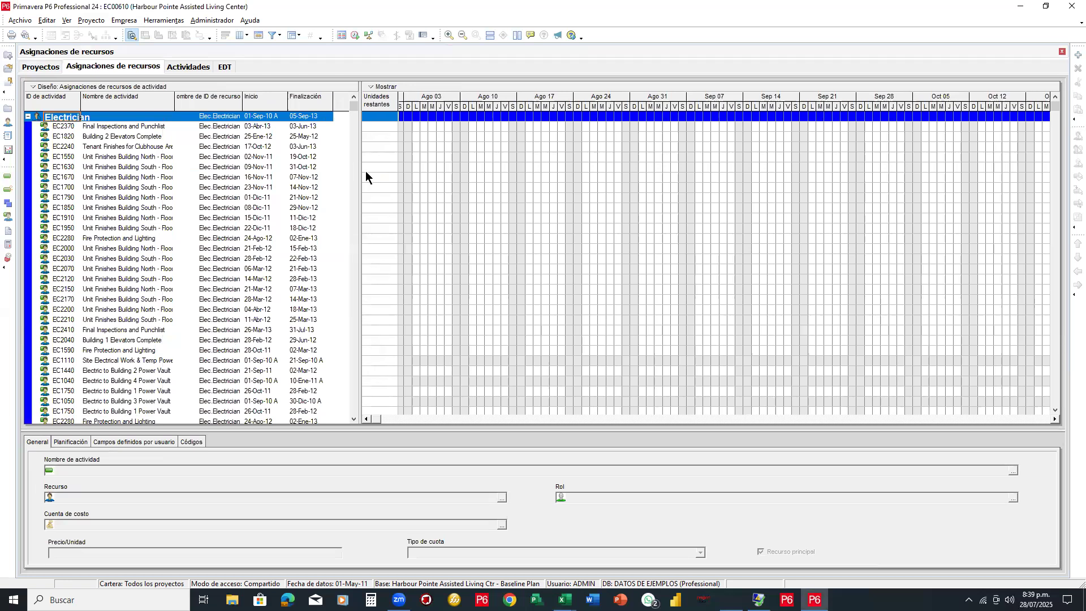
click(433, 420)
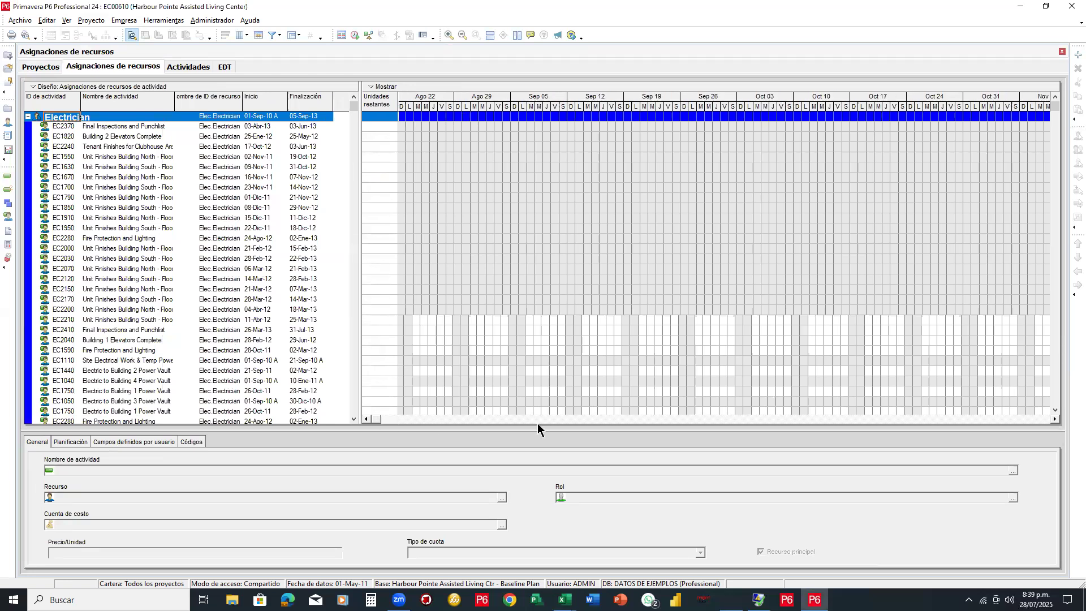
click(436, 419)
click(377, 419)
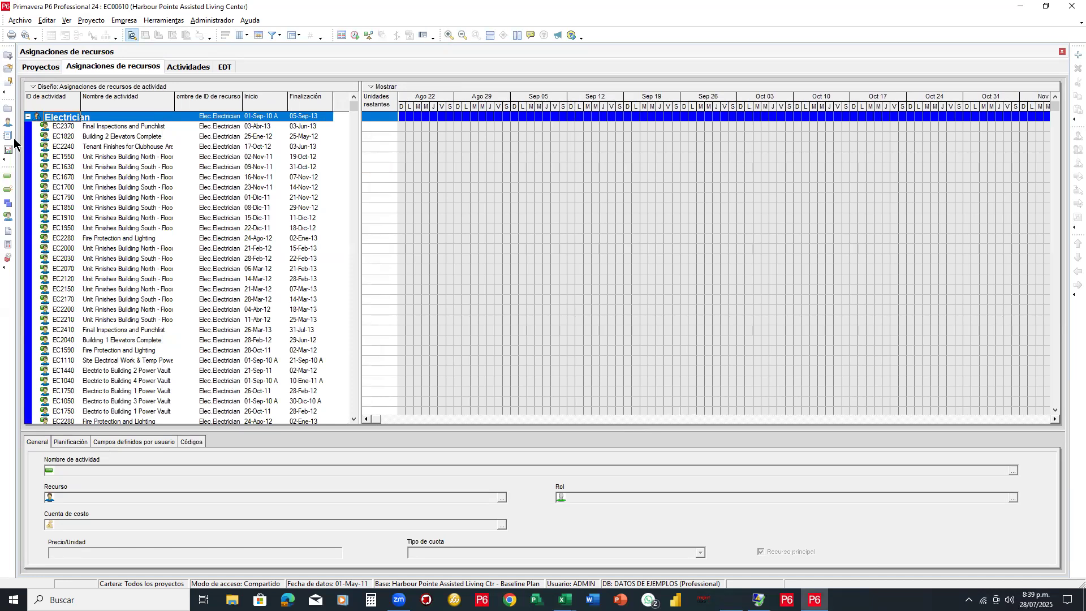
click(8, 123)
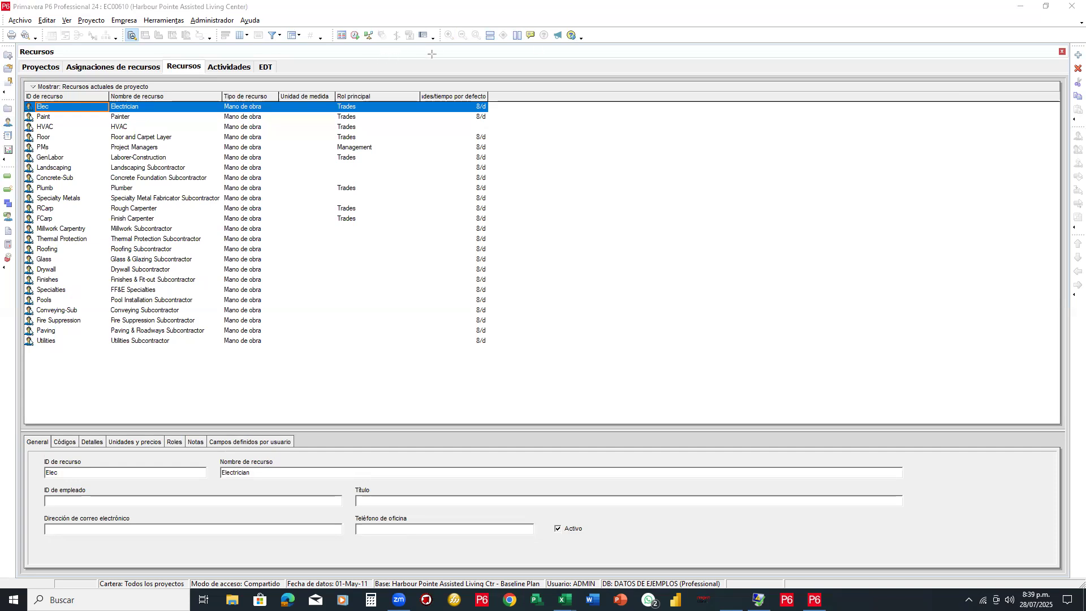
Draw a red rectangle around the view tabs and check off projects, activities, WBS, assignments and resources as visited
drag(17, 57, 304, 73)
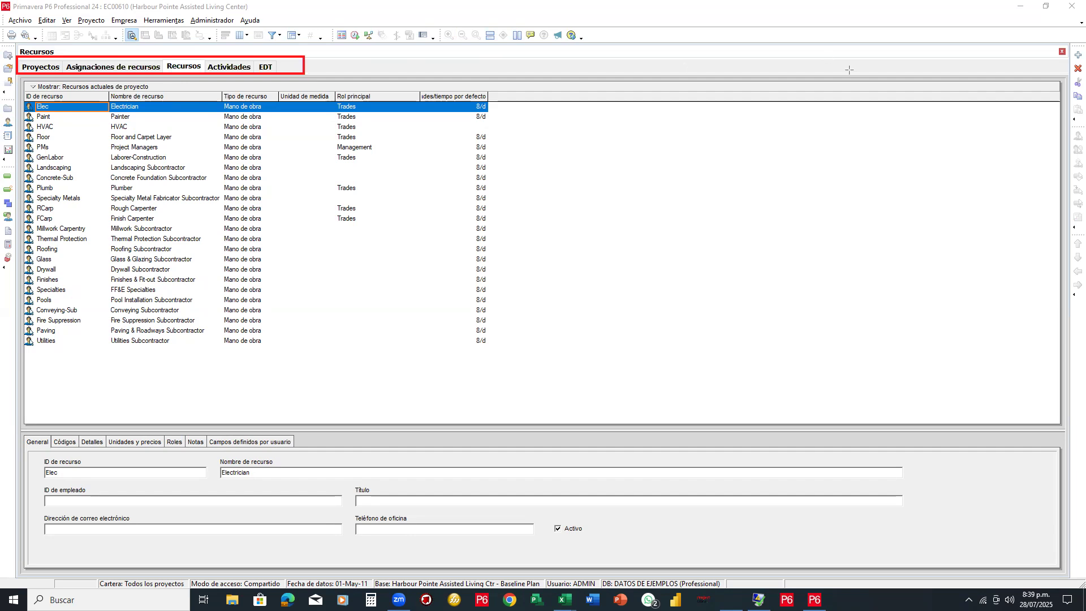
click(47, 68)
click(104, 62)
click(188, 58)
click(224, 57)
click(264, 61)
List the work products MasterSpec and Risk Impact_051305, select Risk Impact_051305, then open Risks
click(7, 231)
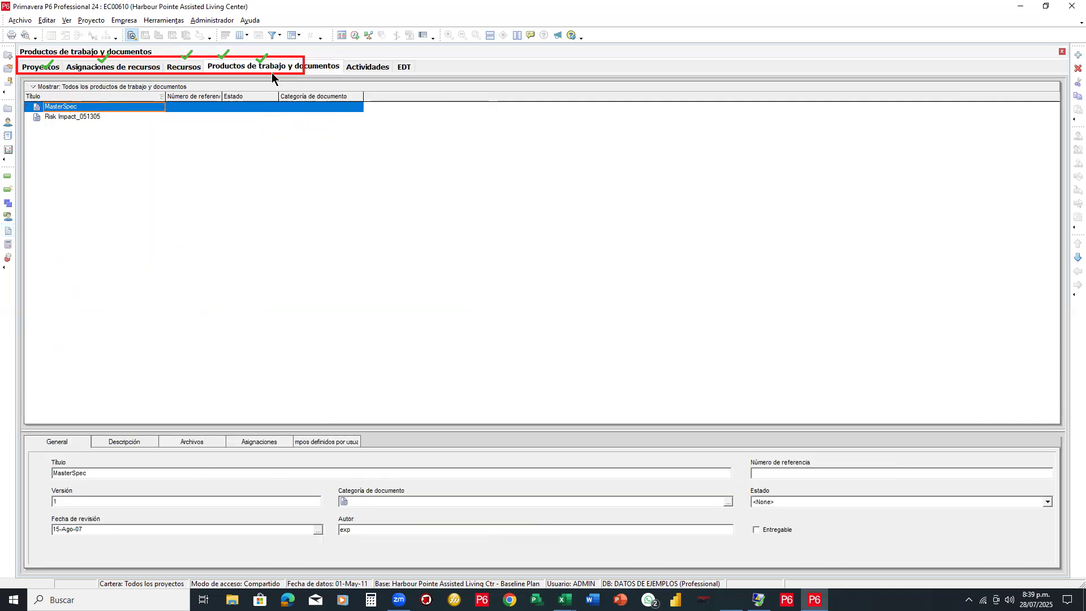
click(91, 117)
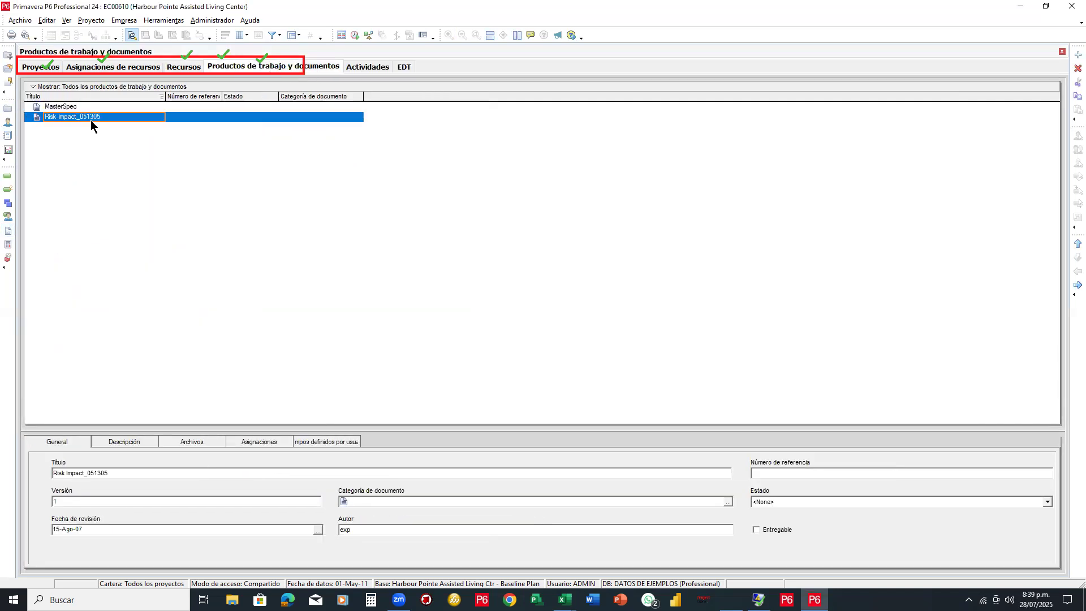
click(8, 258)
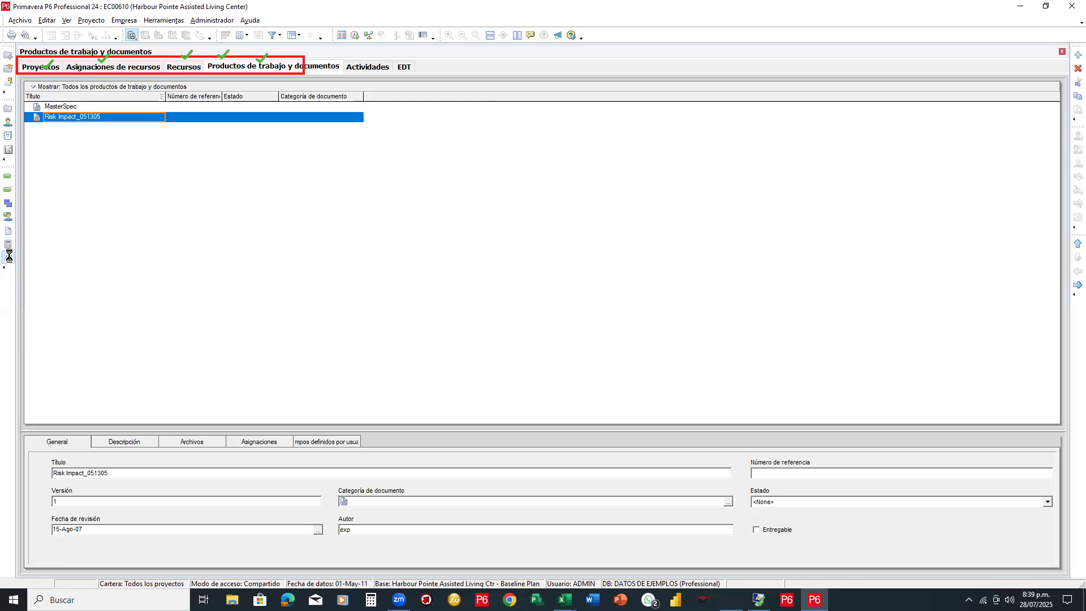
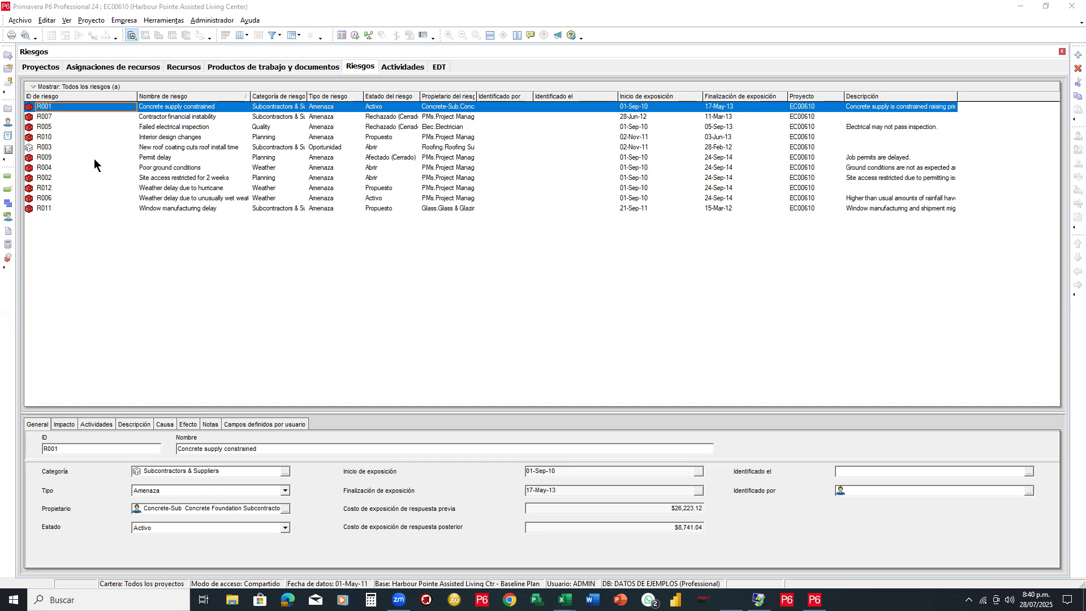
Add the Umbrales (thresholds) shortcut to the left toolbar, then go back to the risks list
click(5, 268)
mouse_move(42, 275)
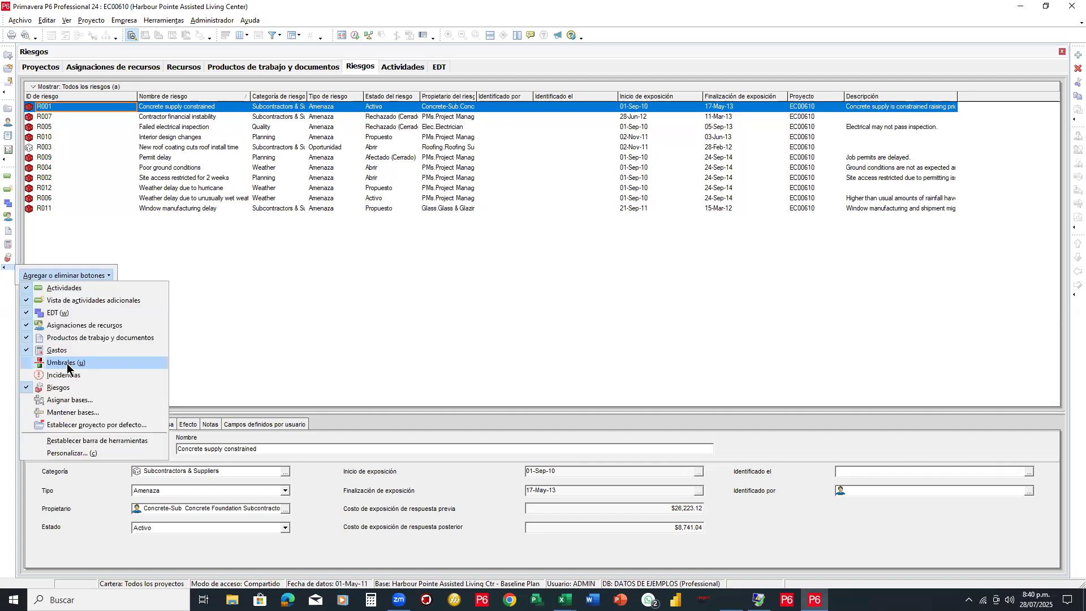
click(8, 256)
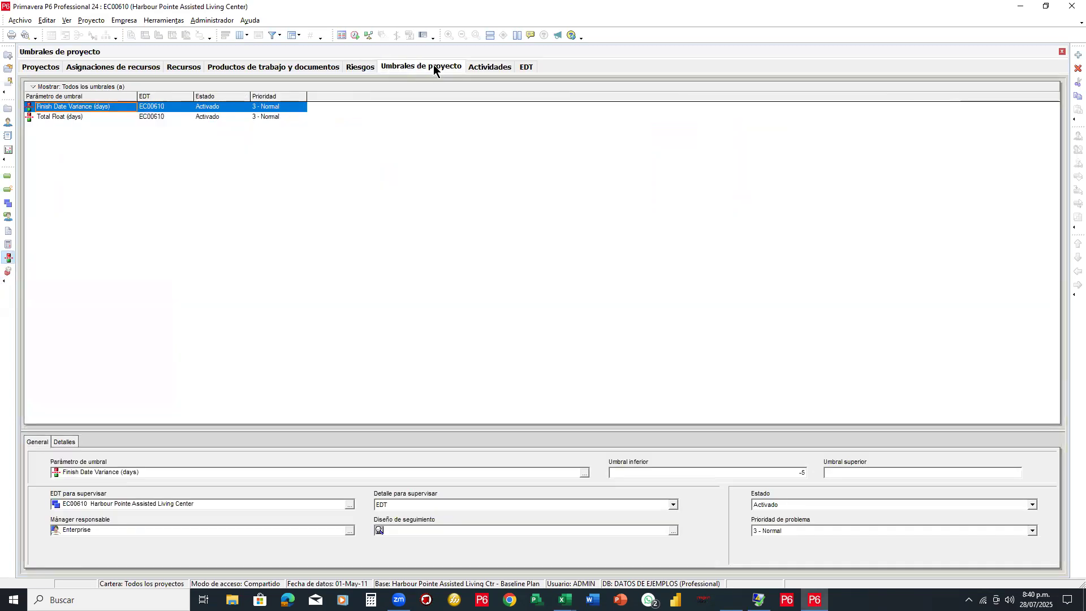
click(8, 275)
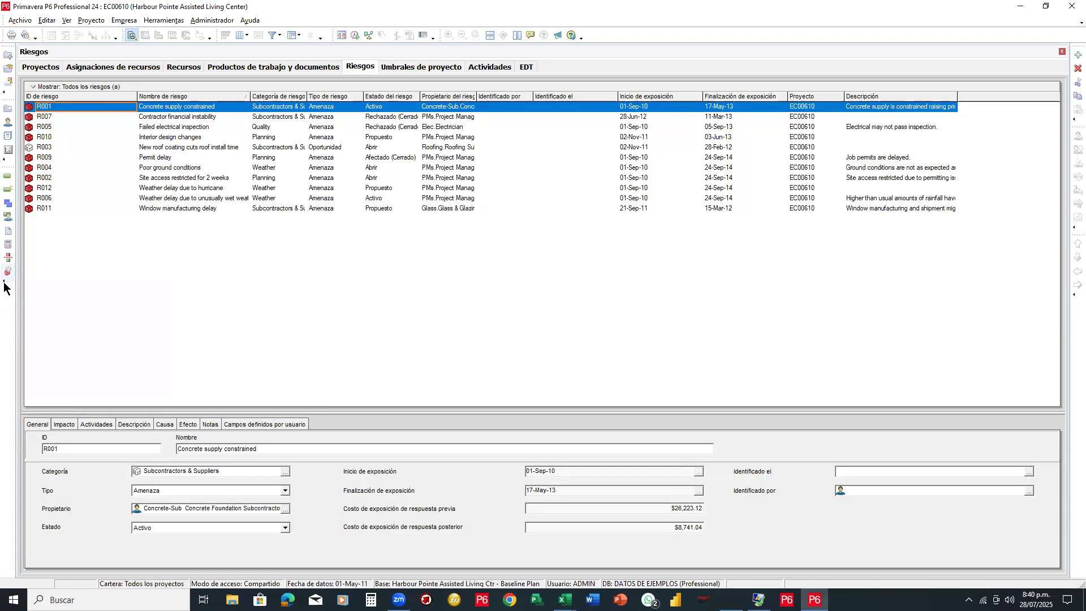
Add the Incidencias shortcut and show the five open issues for project EC00610
click(5, 281)
mouse_move(79, 292)
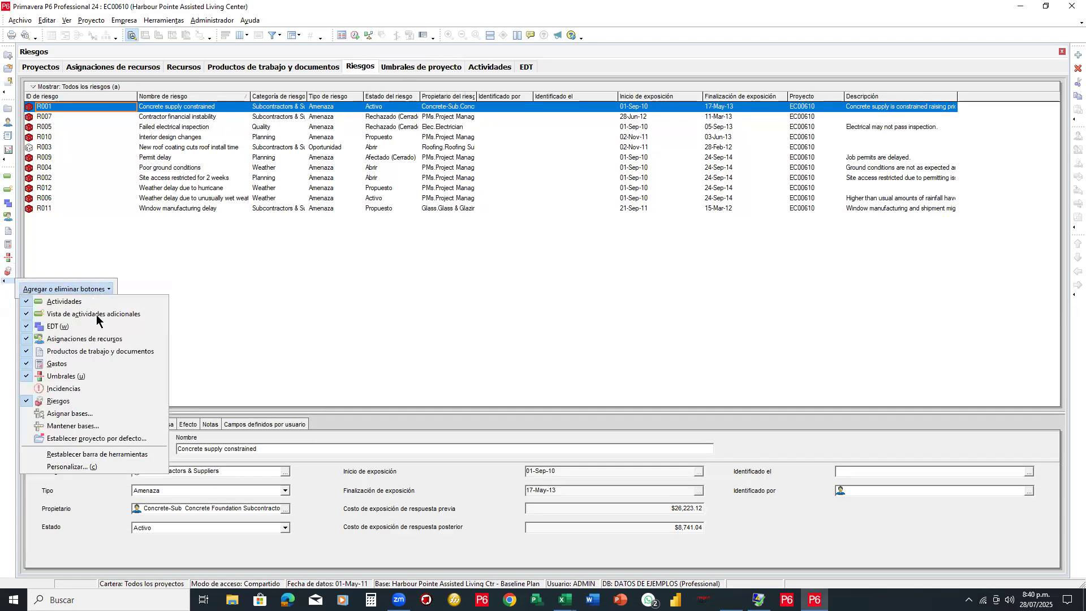
click(62, 389)
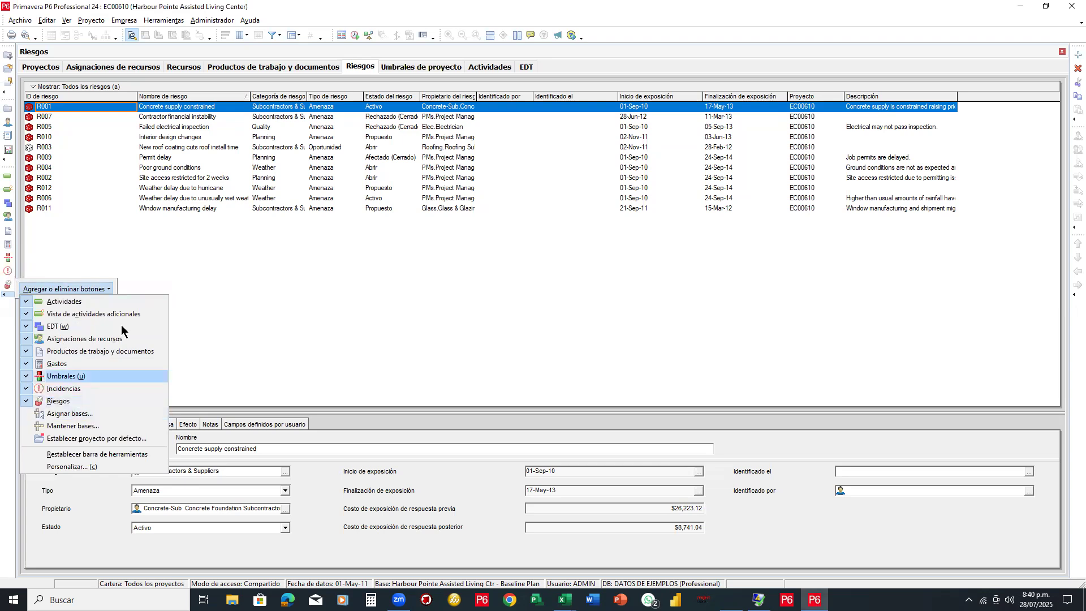
click(13, 261)
click(8, 271)
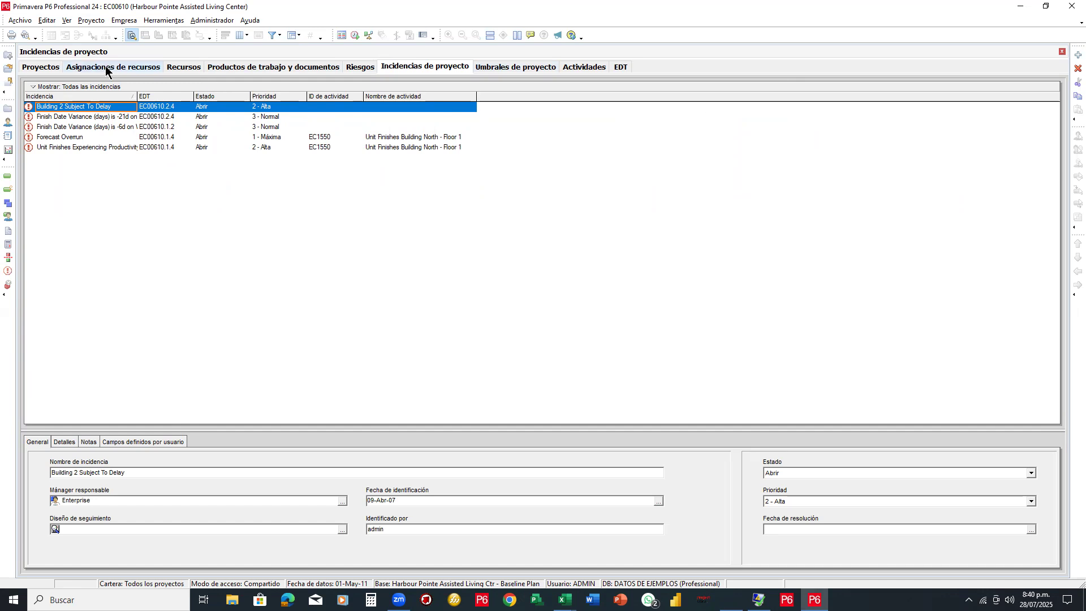
Go through Proyectos to EC00610's Actividades window with its WBS groups and Gantt chart
click(48, 66)
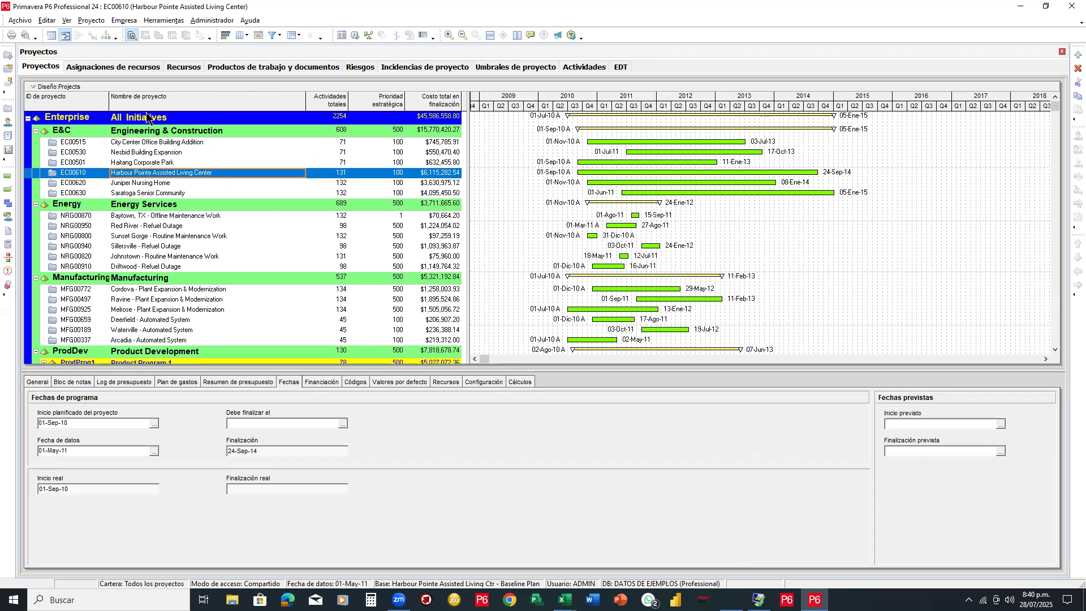
click(583, 68)
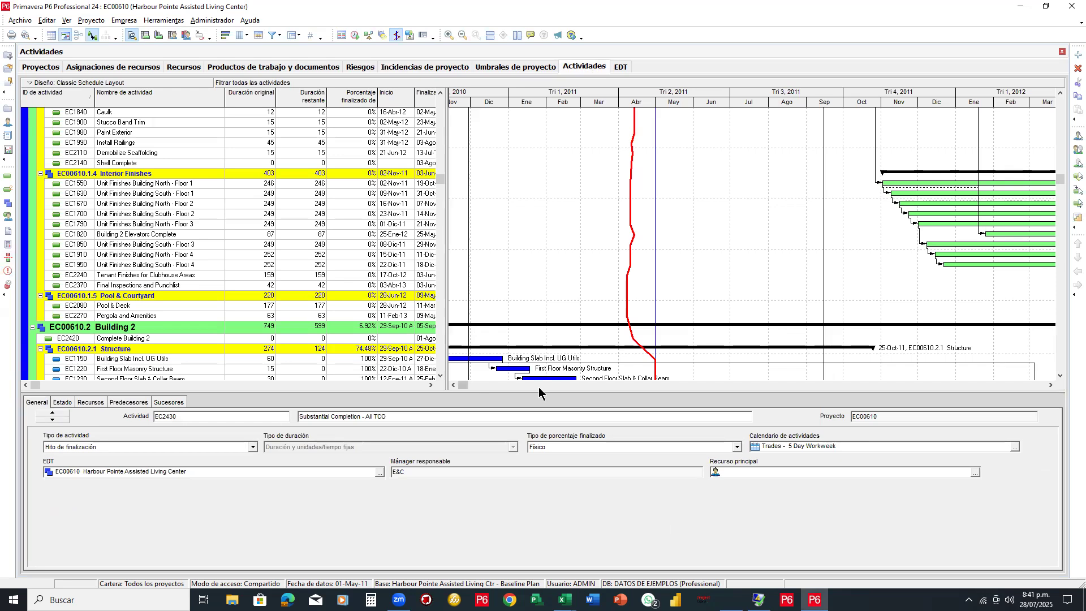
click(538, 387)
Zoom the Gantt out to years and months, show the 2012 Interior Finishes bars, and shorten the activity area
drag(470, 389, 465, 386)
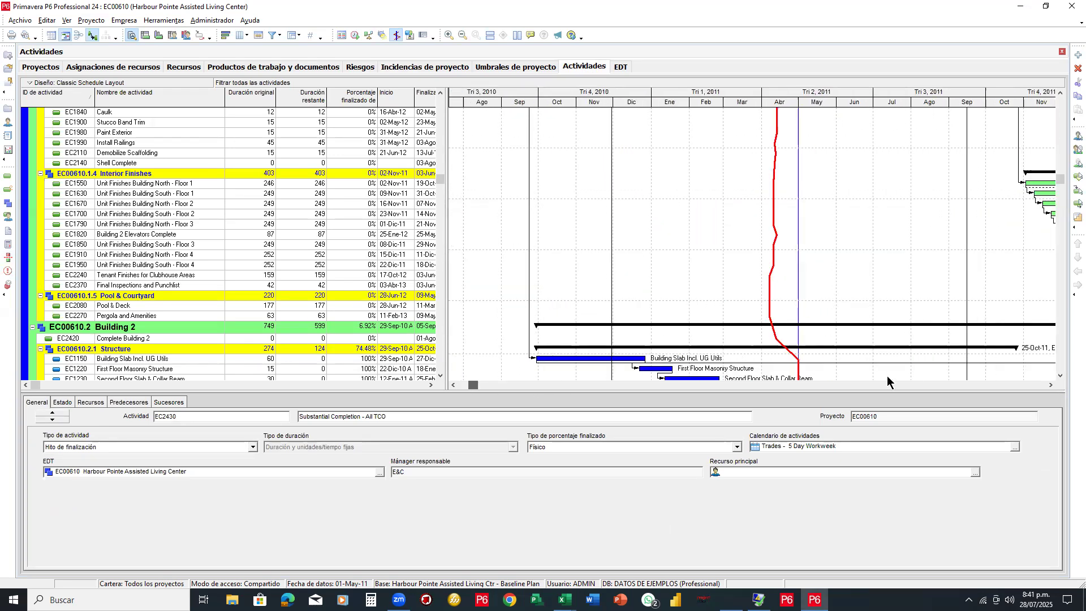
drag(513, 389, 500, 312)
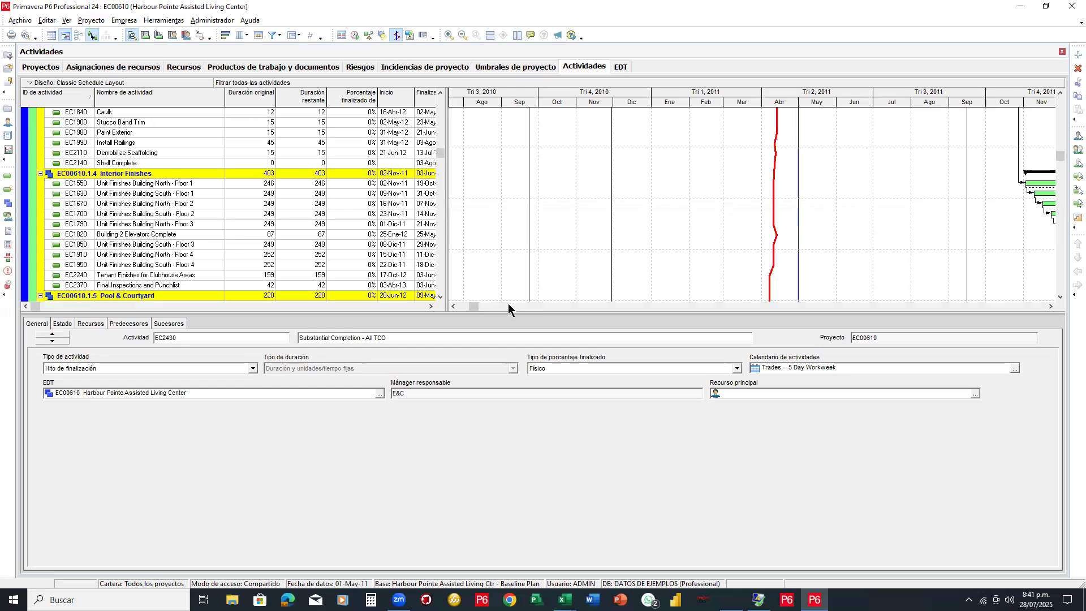
click(508, 306)
click(635, 309)
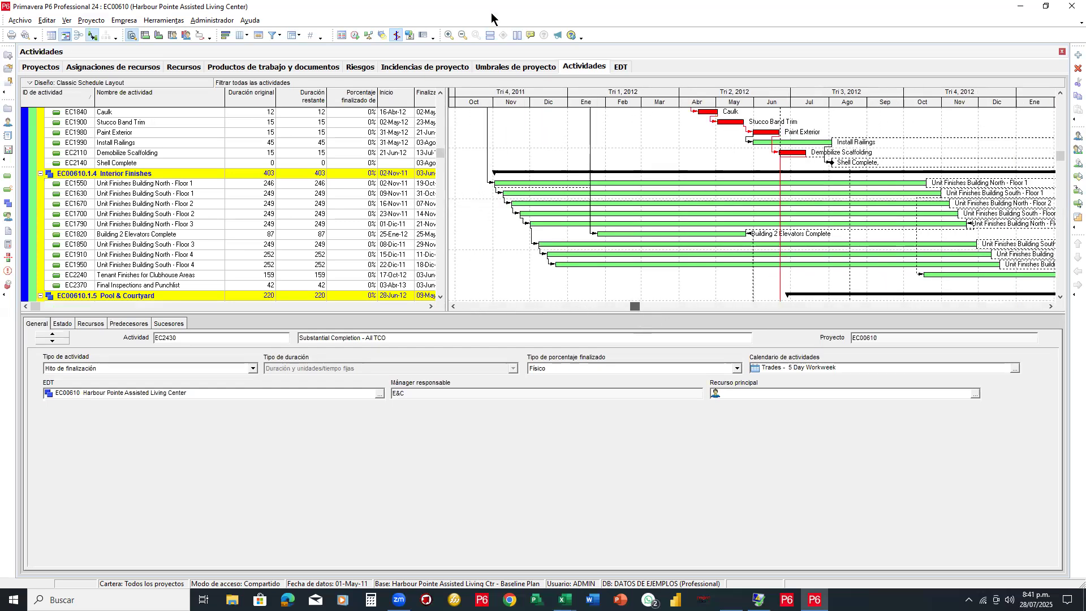
click(462, 36)
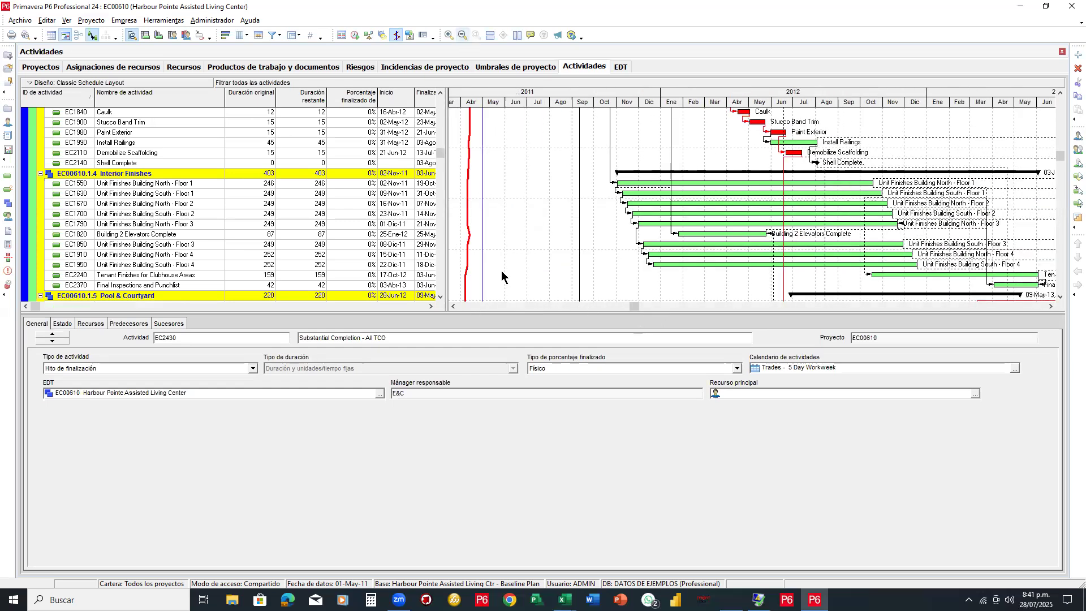
click(639, 308)
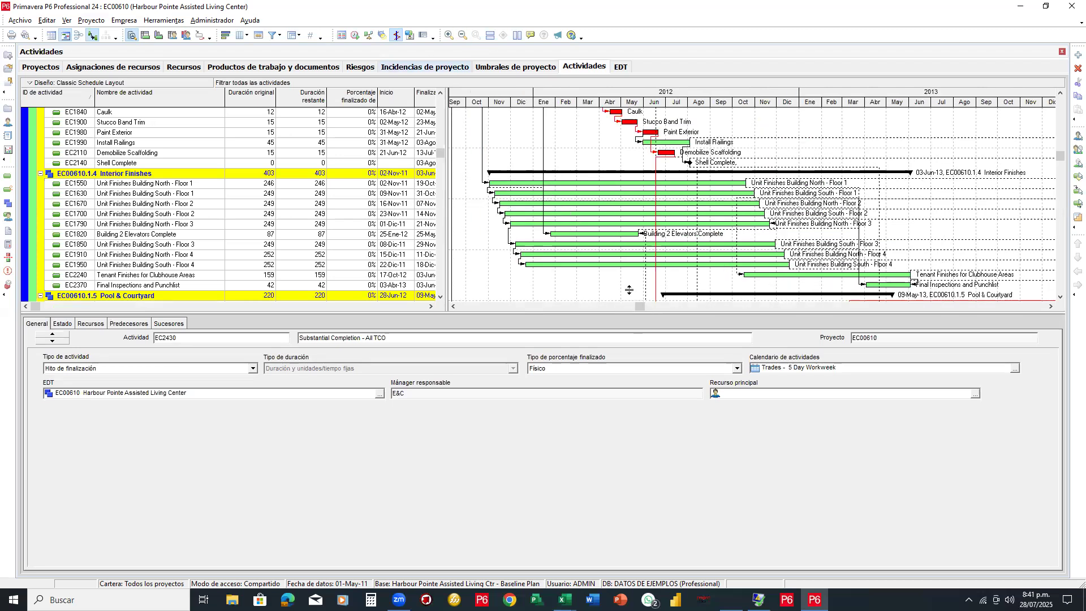
drag(629, 289, 629, 289)
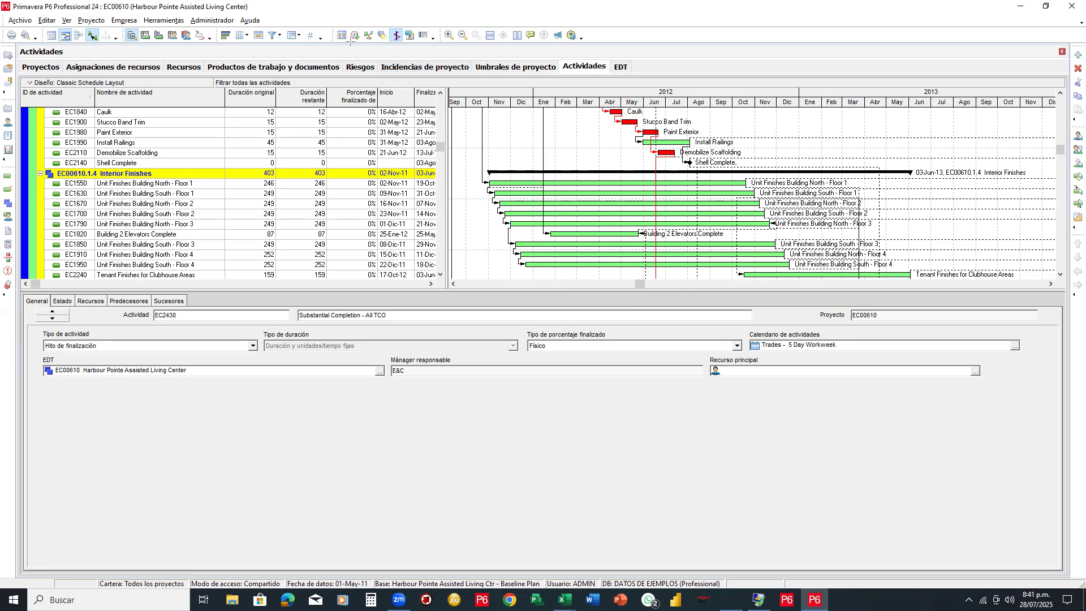
drag(1, 25, 609, 43)
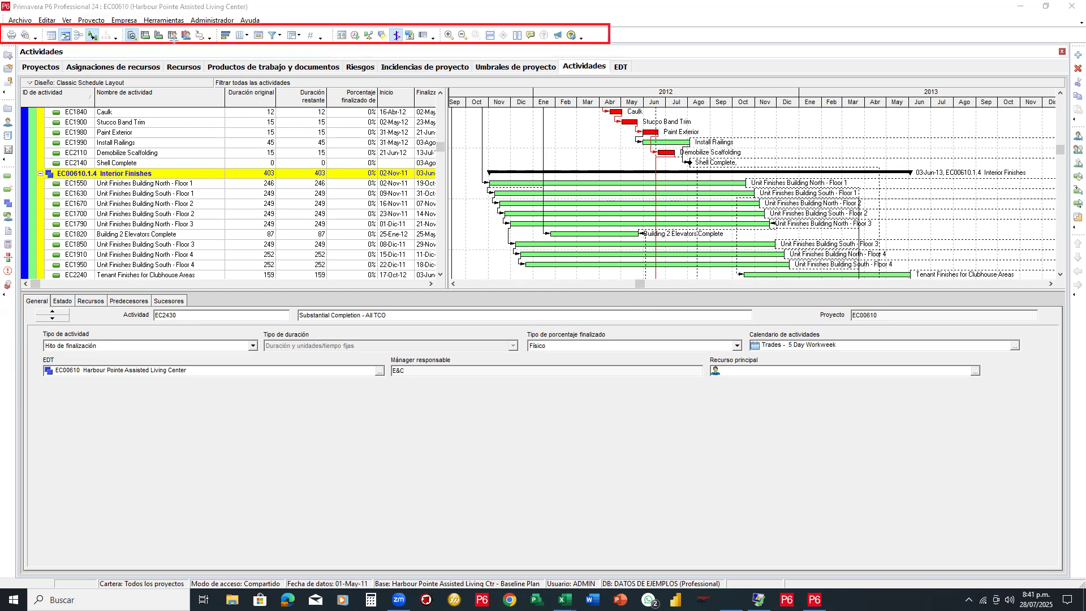
mouse_move(137, 25)
mouse_down()
mouse_move(153, 40)
mouse_move(229, 45)
mouse_move(197, 41)
mouse_up()
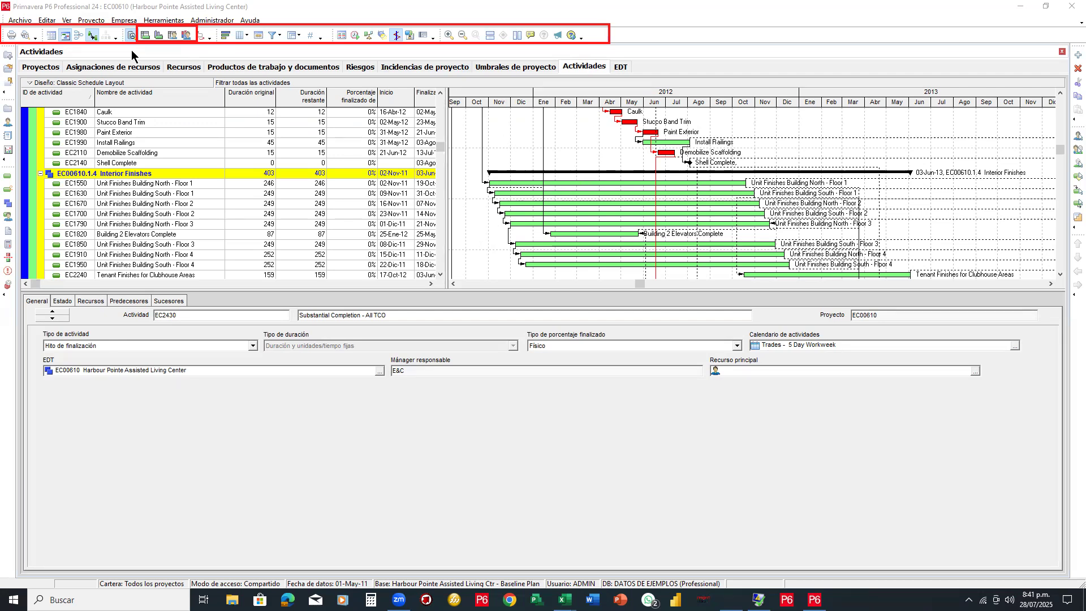
Show the activity cost histogram below the Gantt in a larger pane with wider months
click(158, 35)
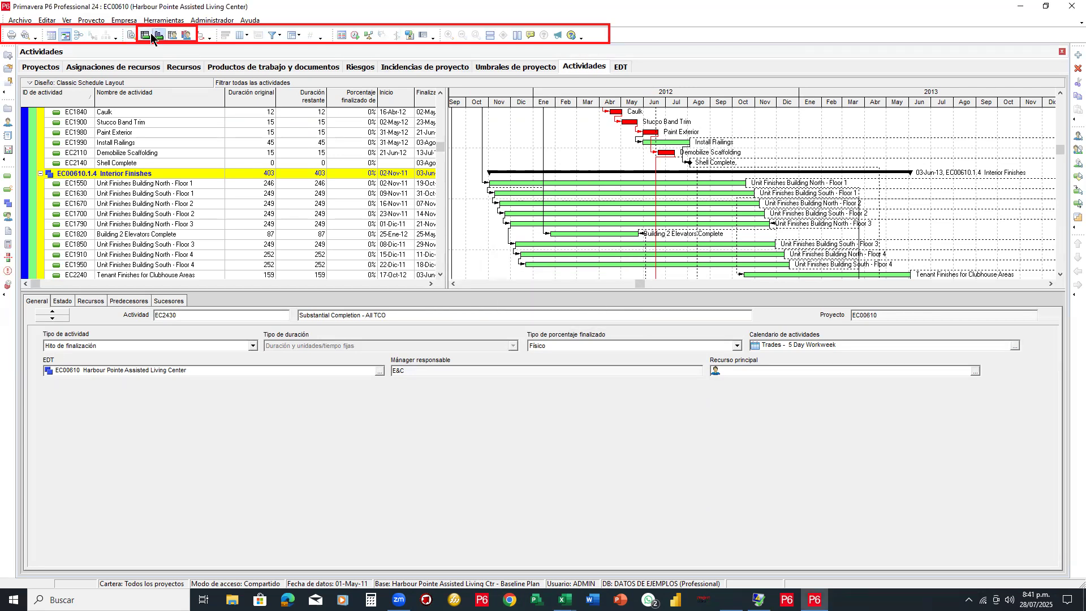
click(158, 35)
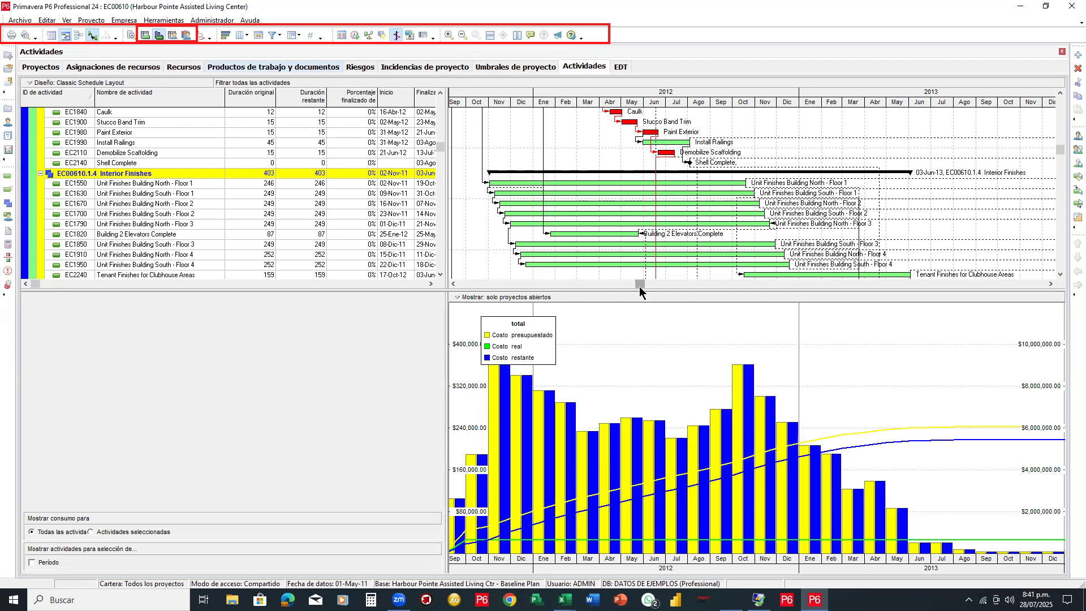
drag(650, 288, 566, 259)
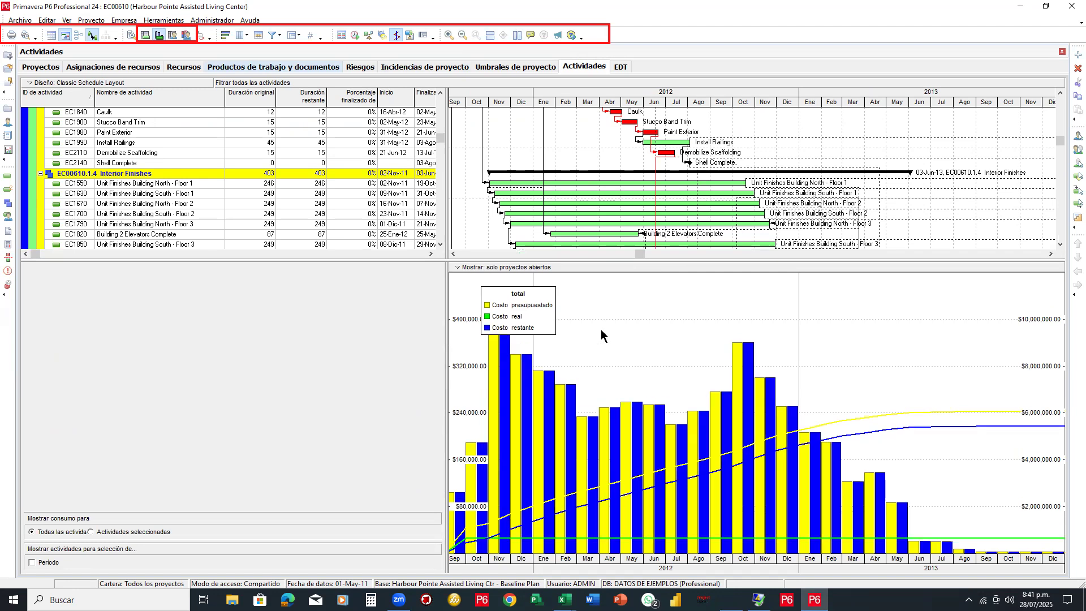
click(449, 35)
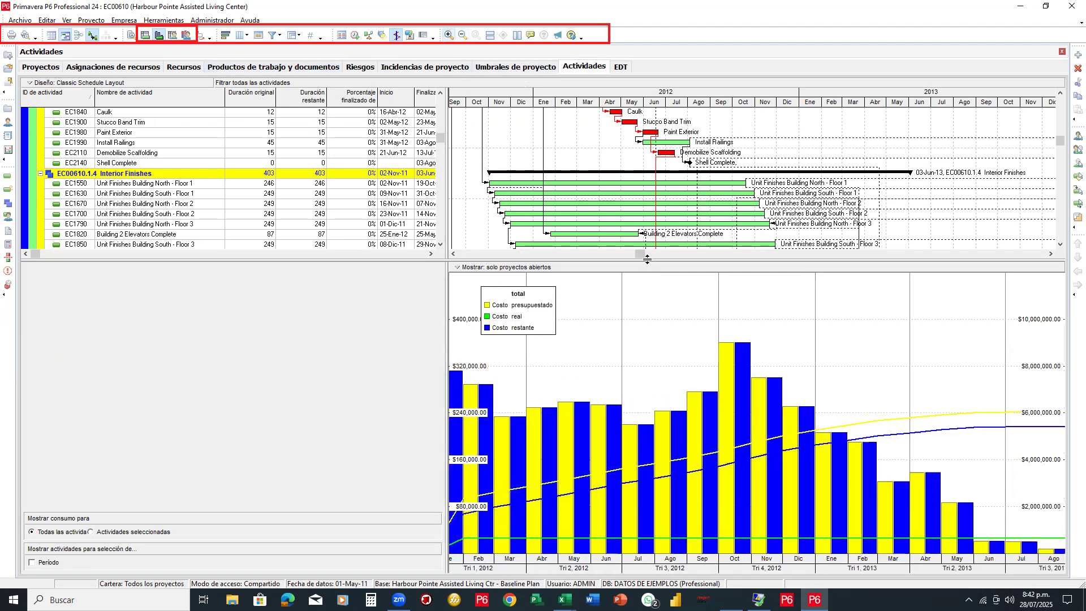
Replace the histogram with the activity usage spreadsheet of Planned, Remaining and Actual cost totals
mouse_move(639, 252)
mouse_down()
mouse_move(585, 258)
mouse_move(664, 263)
mouse_move(639, 266)
mouse_up()
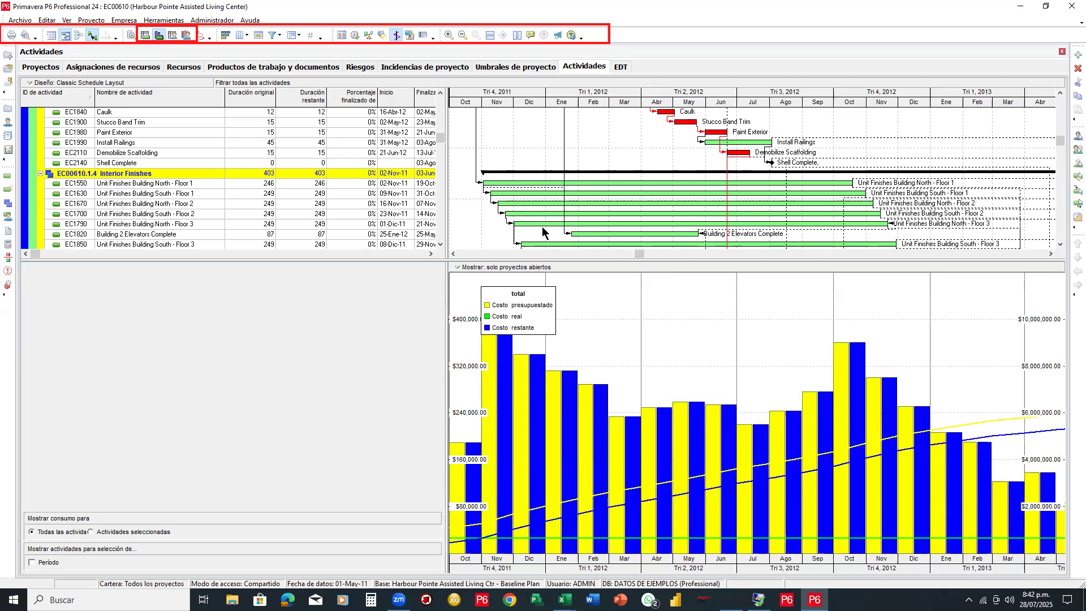
click(149, 37)
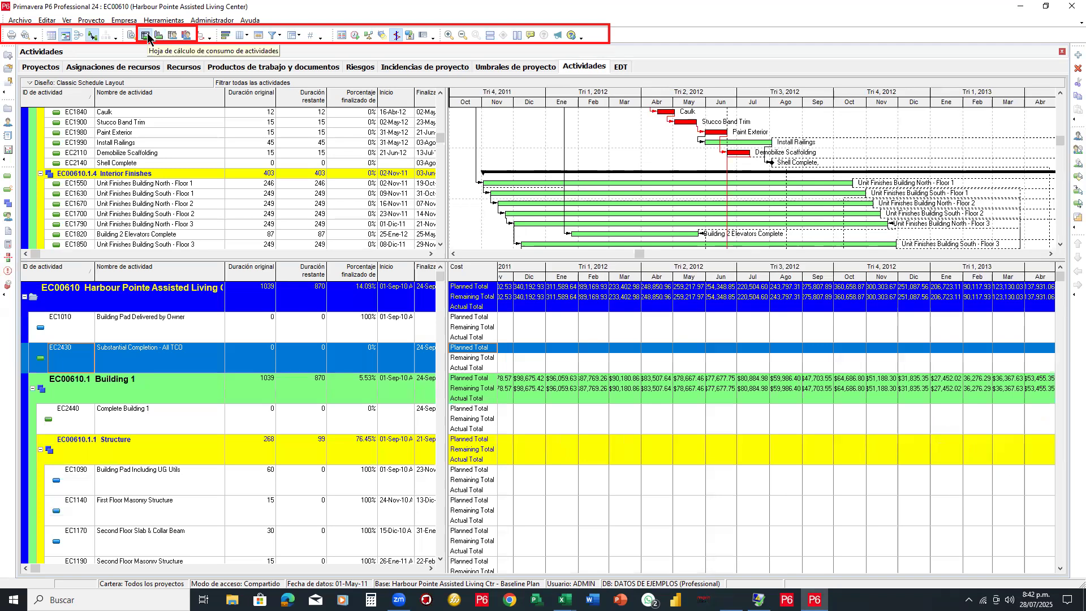
click(191, 38)
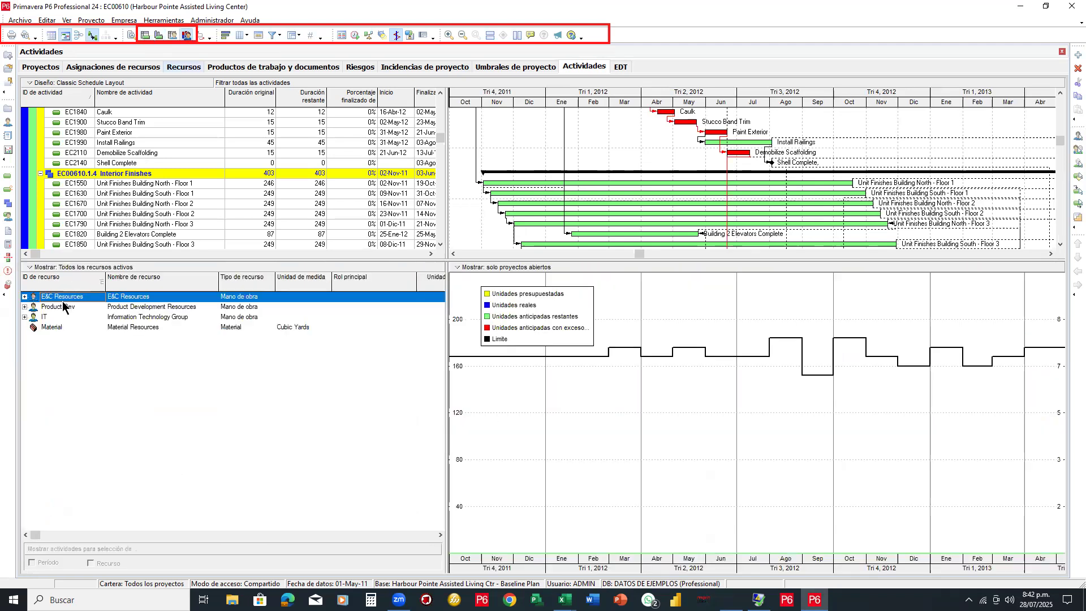
Expand E&C Resources and view usage for IT, Purchasing Department, Management, Corporate Resources and Subcontractor
key(Down)
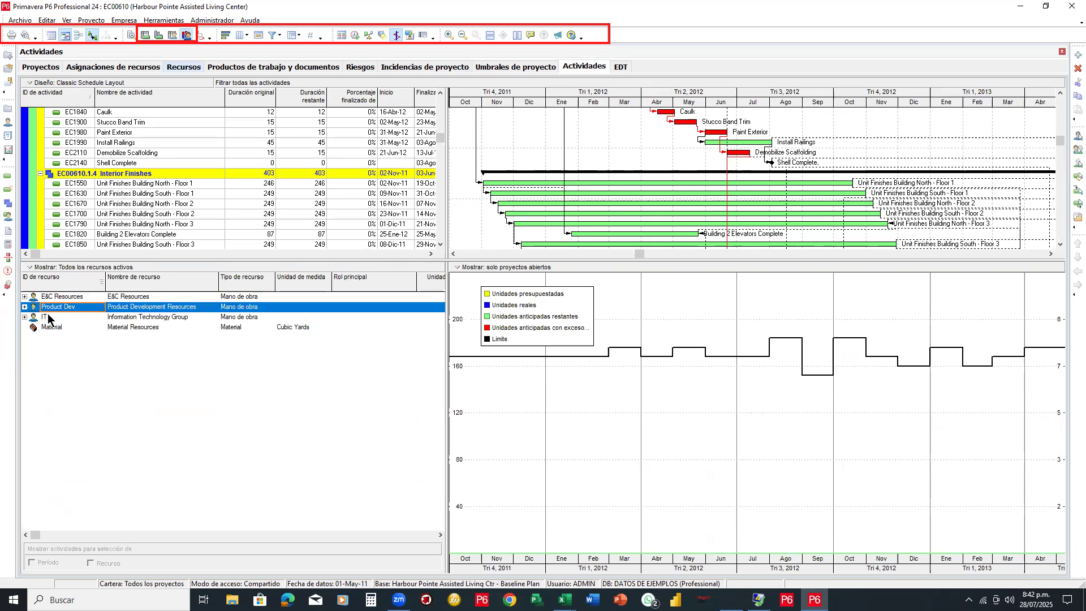
click(49, 317)
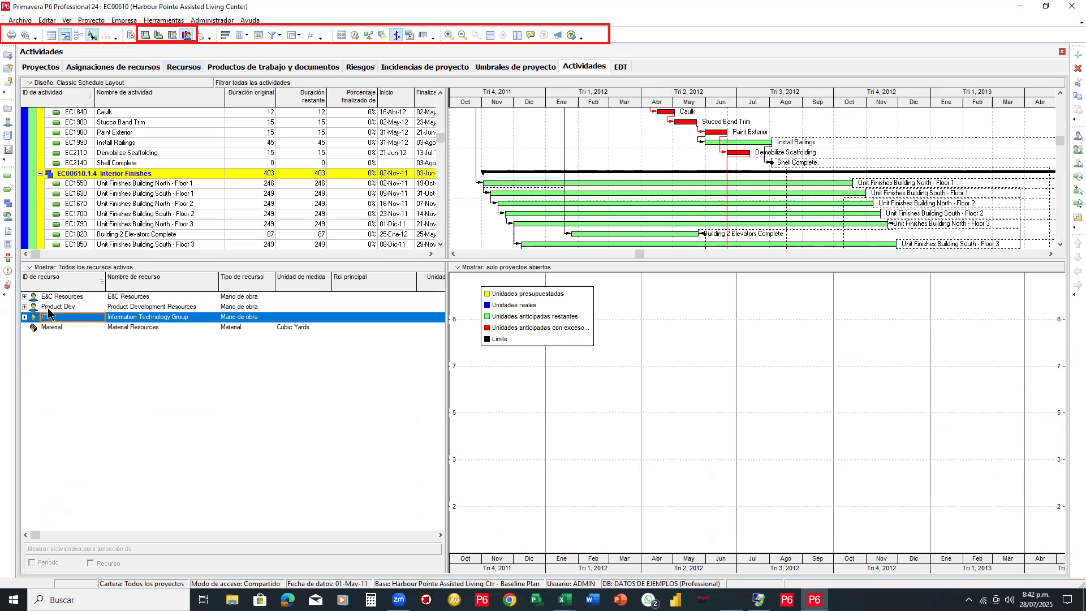
key(Up)
key(Up)
key(Right)
key(Down)
key(Down)
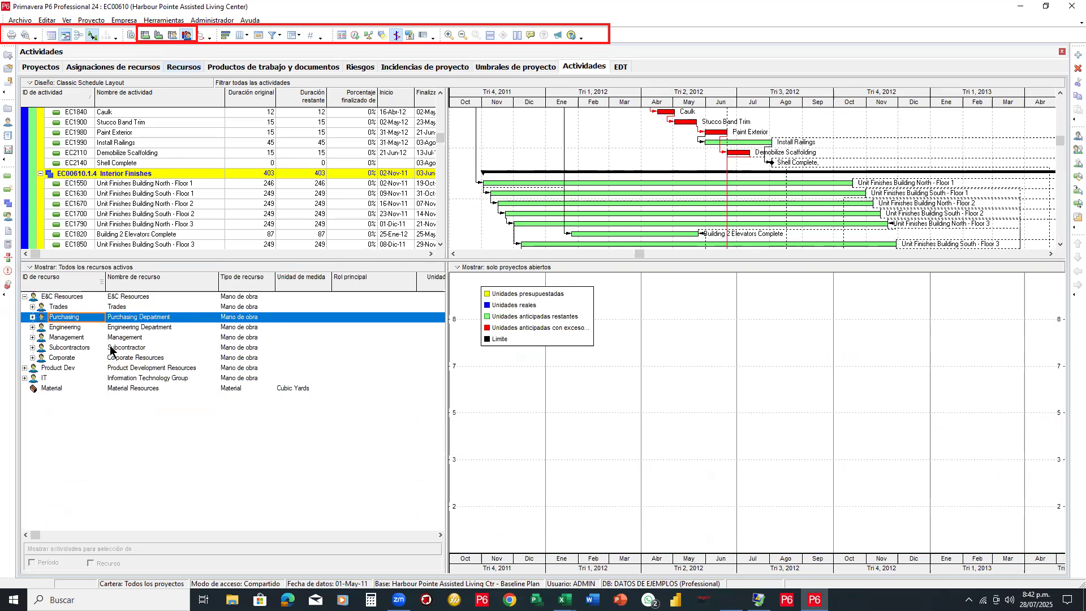
click(113, 347)
click(164, 322)
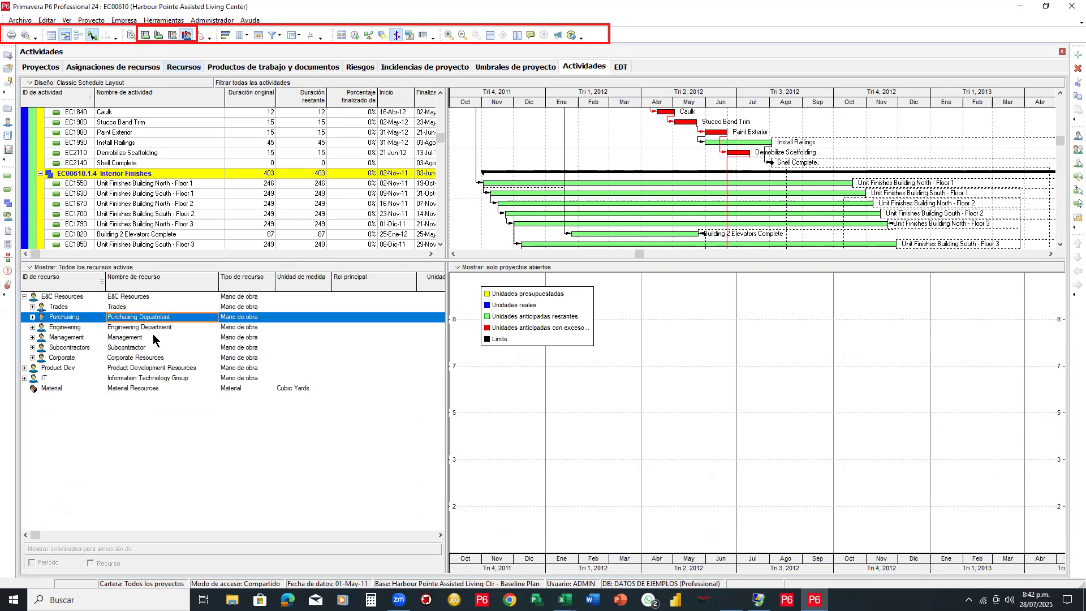
click(153, 337)
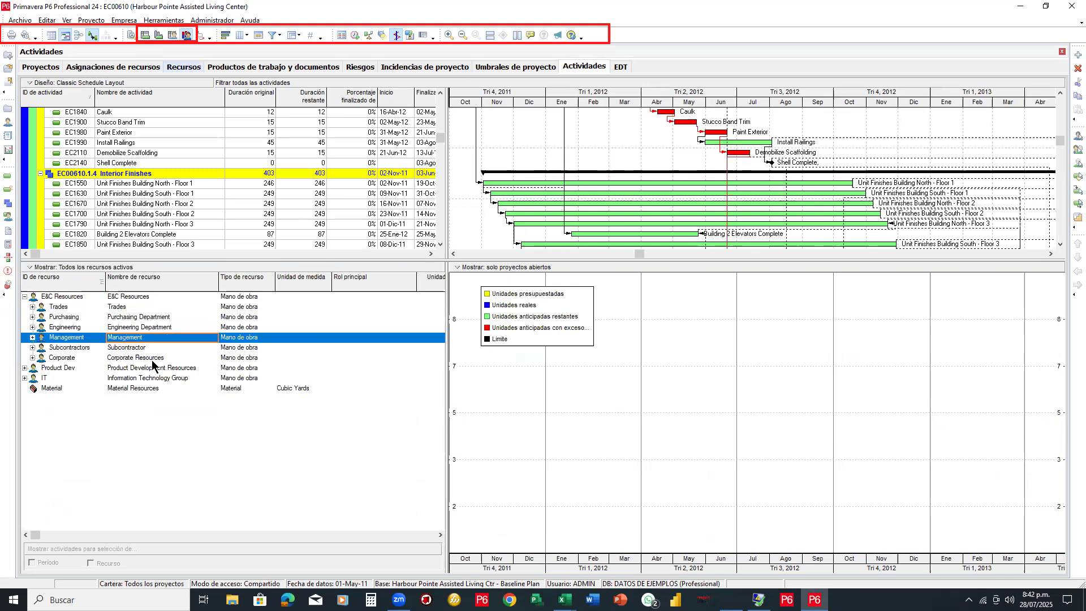
click(152, 360)
click(150, 349)
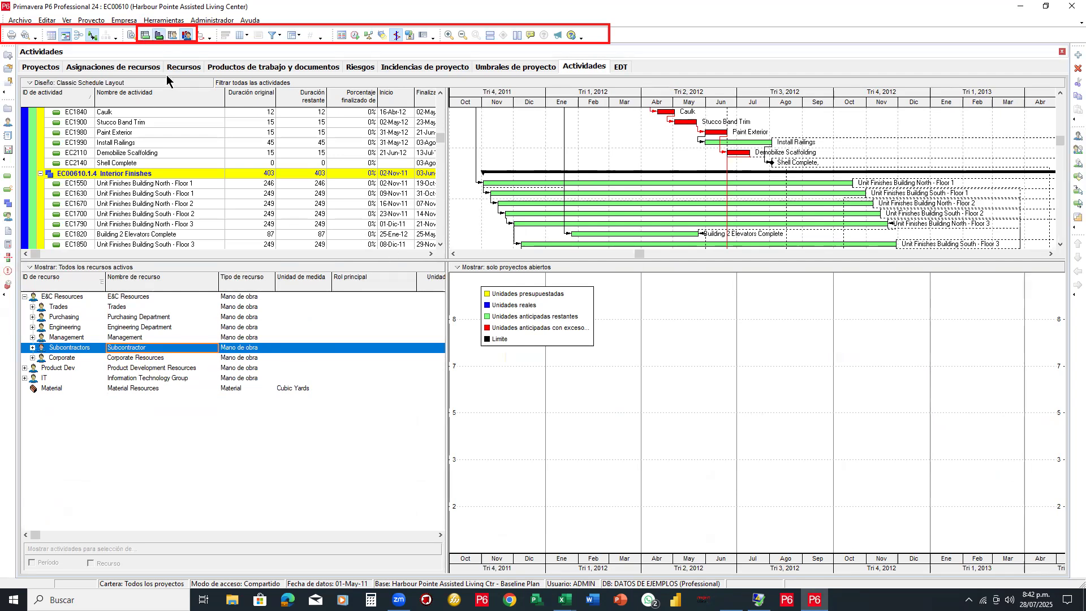
click(159, 35)
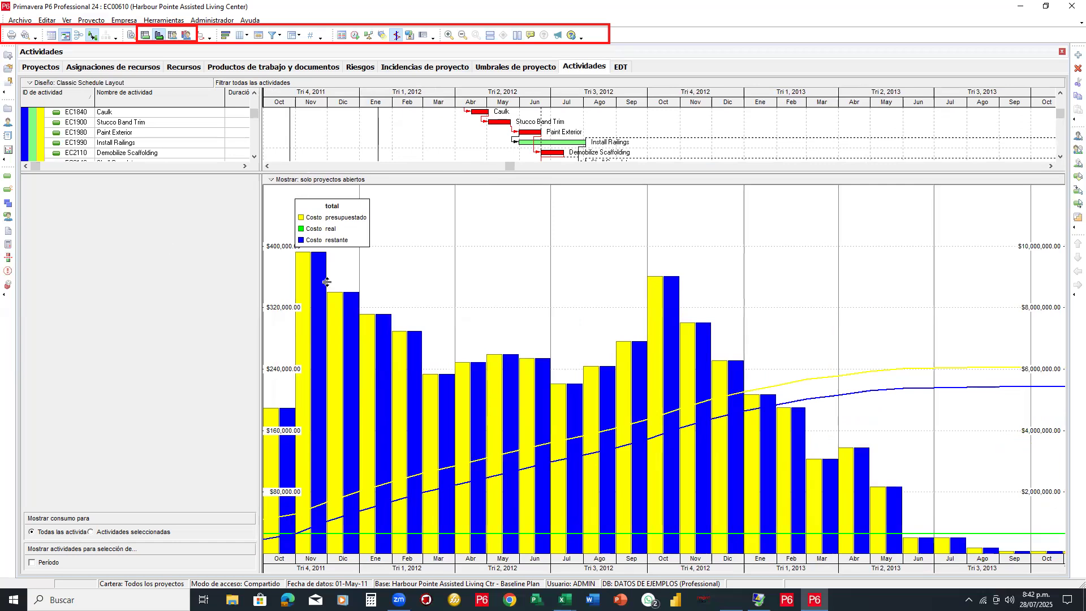
Resize the panes to show more activity rows and columns above the histogram, then return to Proyectos
drag(328, 285, 303, 310)
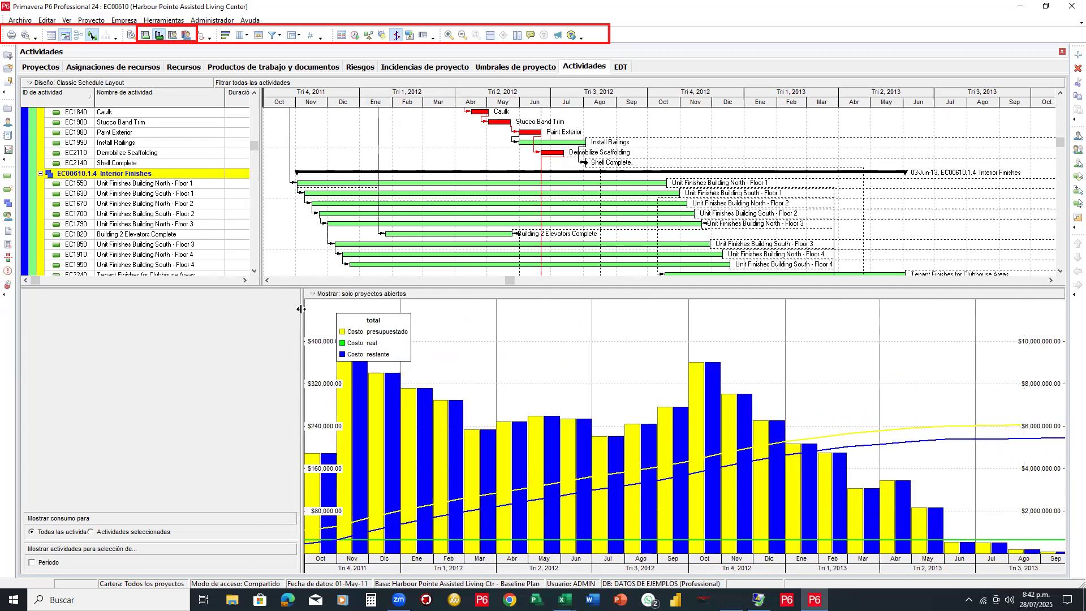
drag(309, 254, 497, 247)
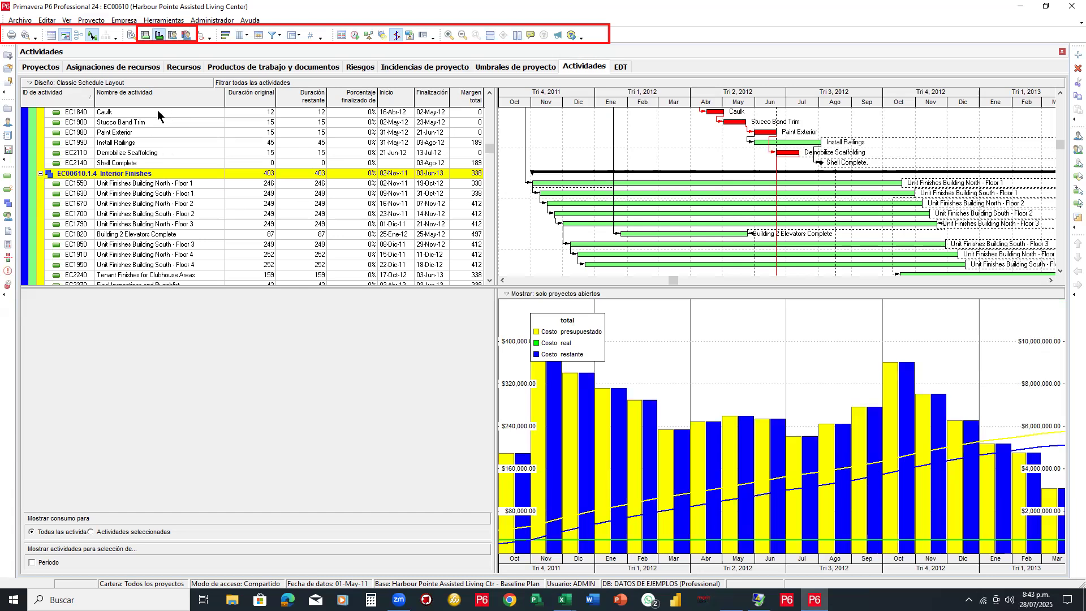
click(43, 68)
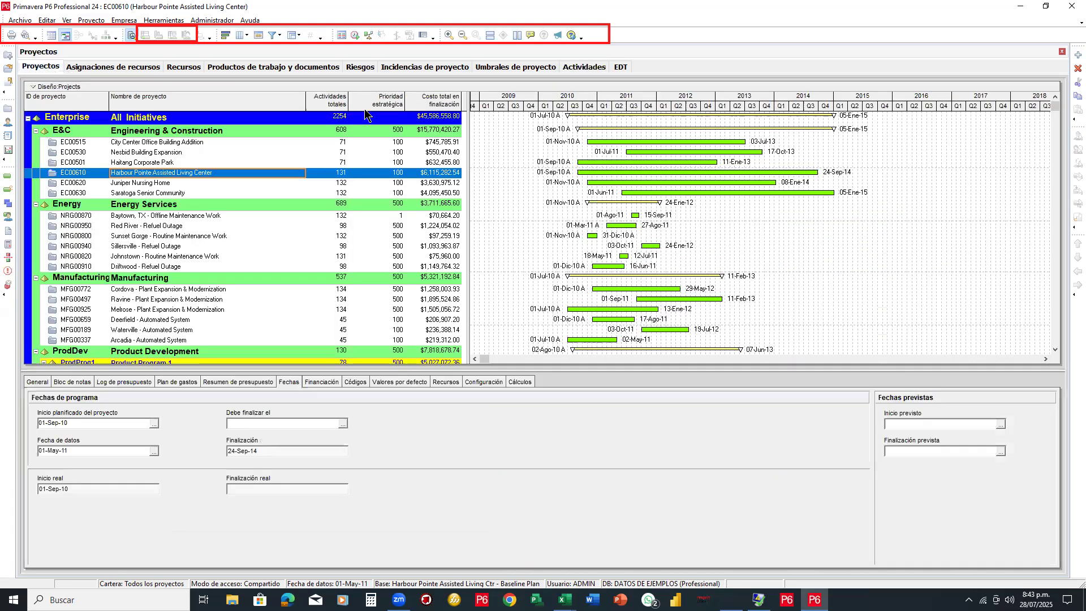
Open Melrose - Plant Expansion & Modernization (MFG00925) and scroll its activity list to the top
scroll(211, 246, down, 2)
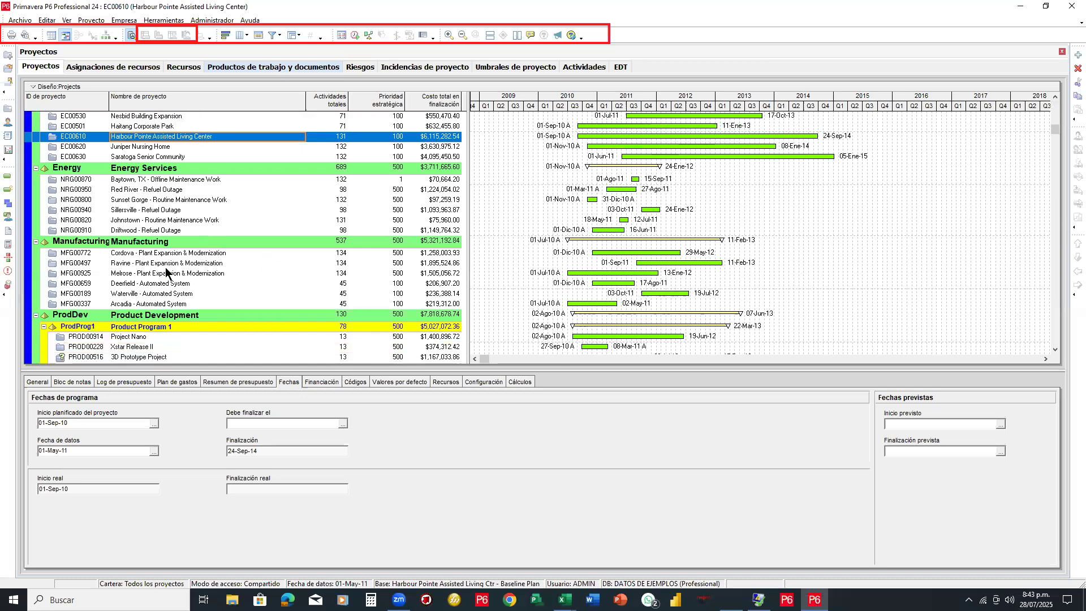
scroll(166, 272, down, 2)
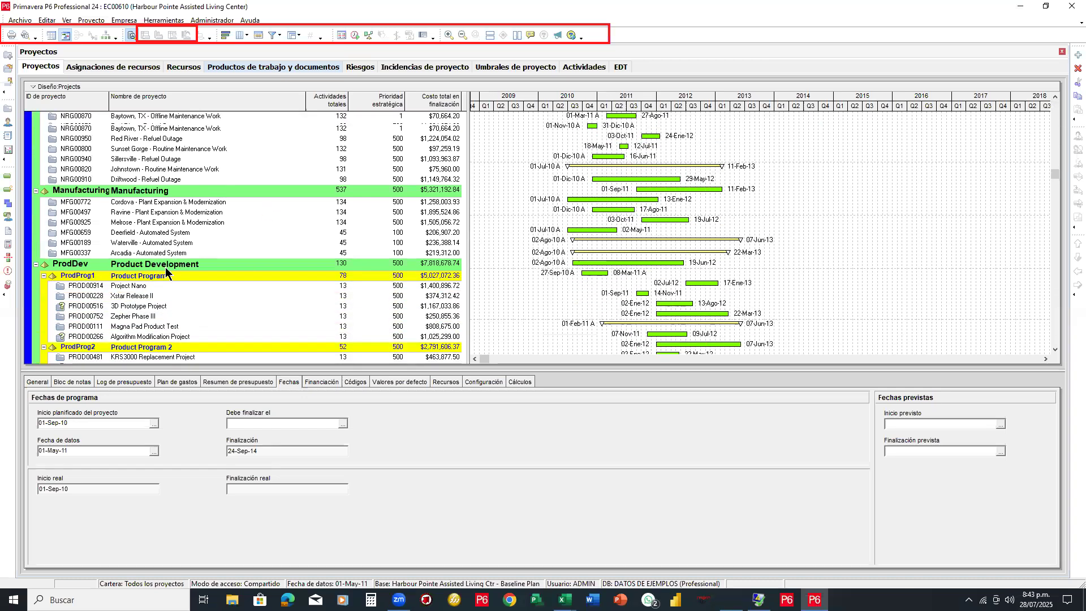
click(156, 225)
right_click(156, 225)
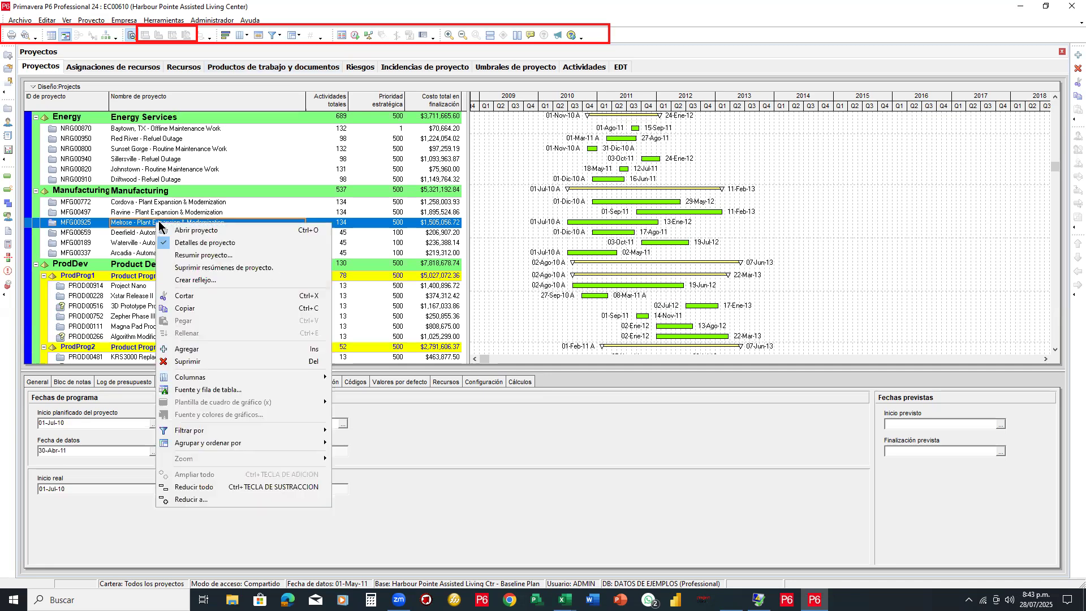
click(193, 230)
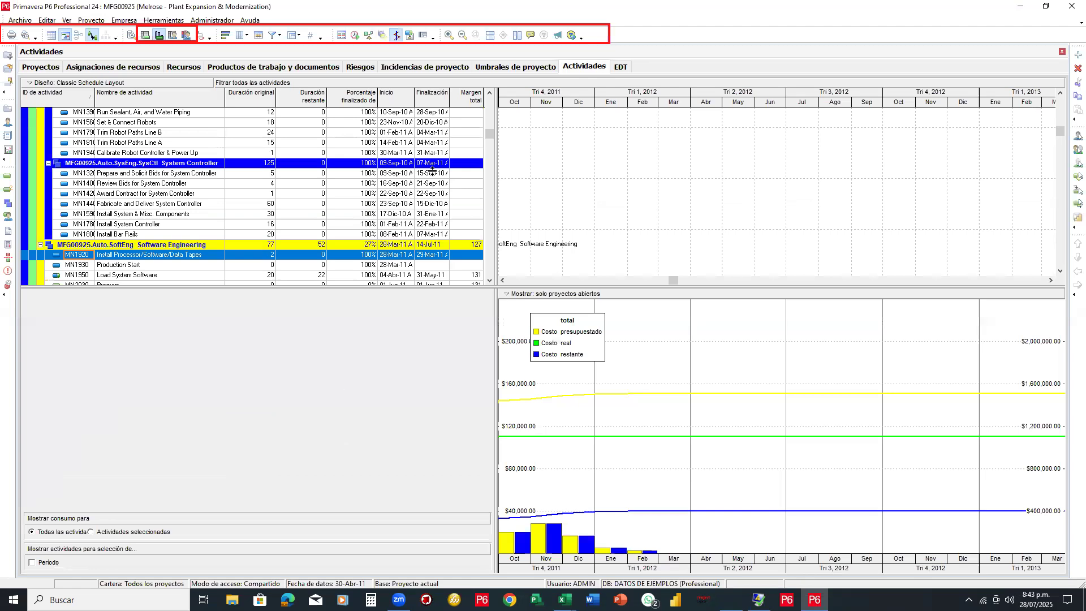
drag(531, 288, 650, 382)
scroll(531, 293, up, 7)
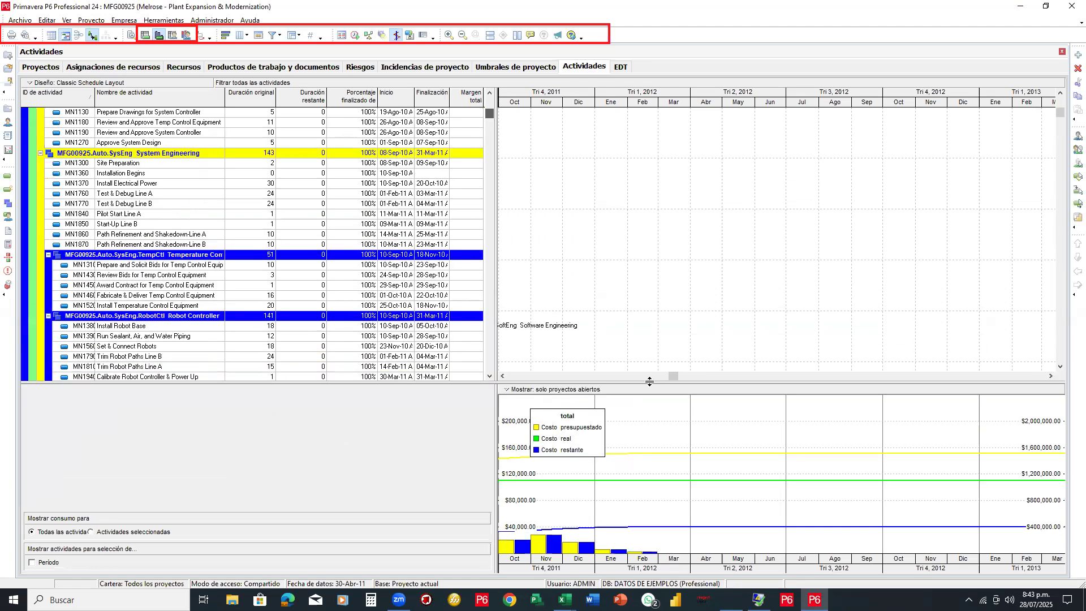
scroll(633, 373, up, 2)
Move MFG00925's Gantt back to 2010–2011 and enlarge the cost profile chart below the activities
click(575, 376)
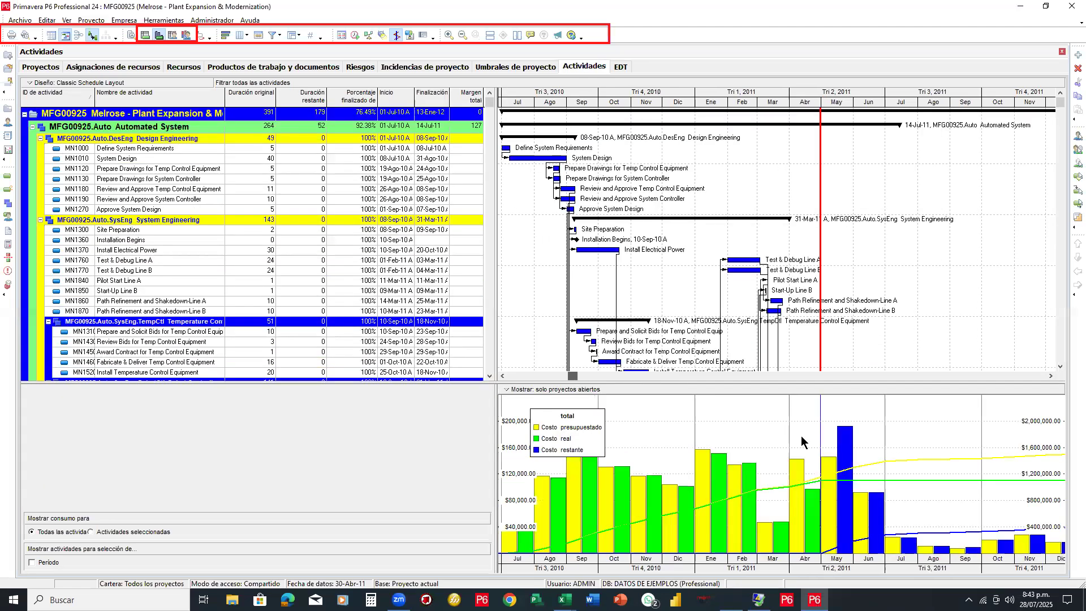
scroll(840, 378, down, 1)
click(841, 385)
drag(842, 384, 829, 297)
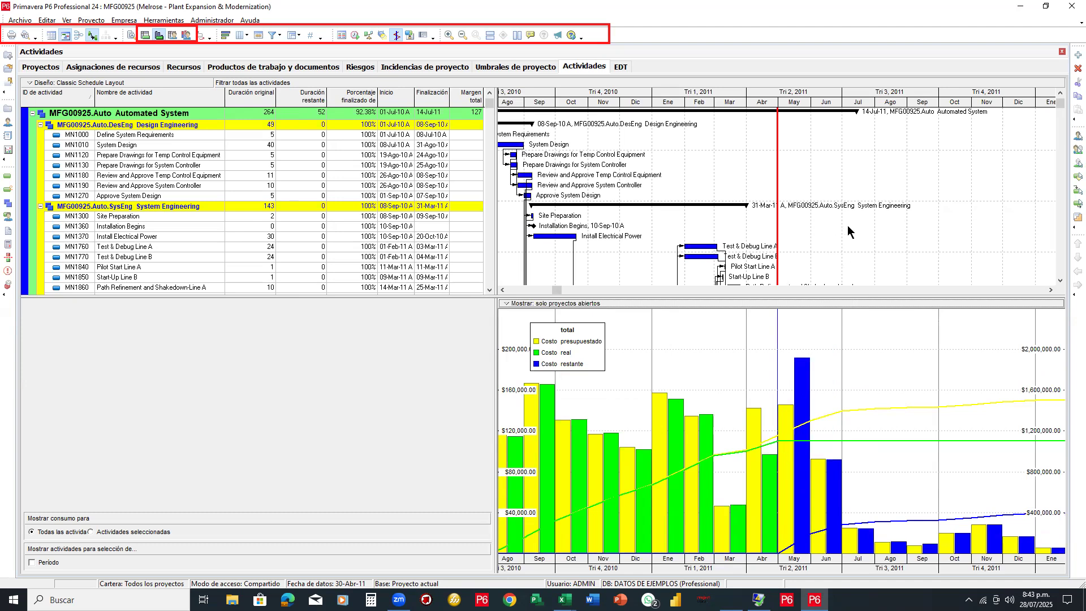
key(Escape)
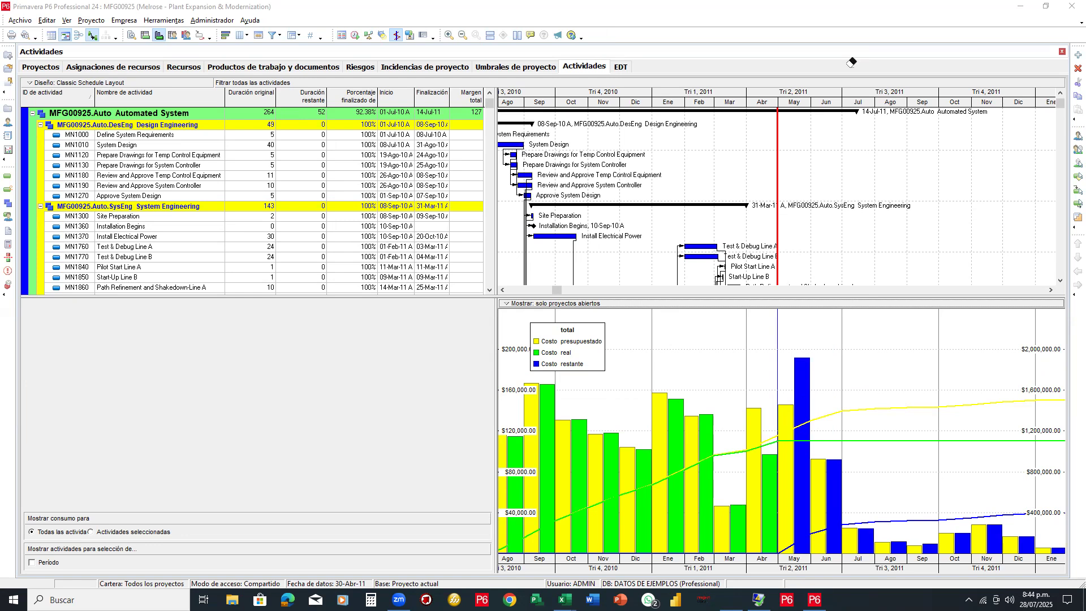
Exit P6 Professional, confirming with Sí, and reposition the login window on the desktop
click(1072, 6)
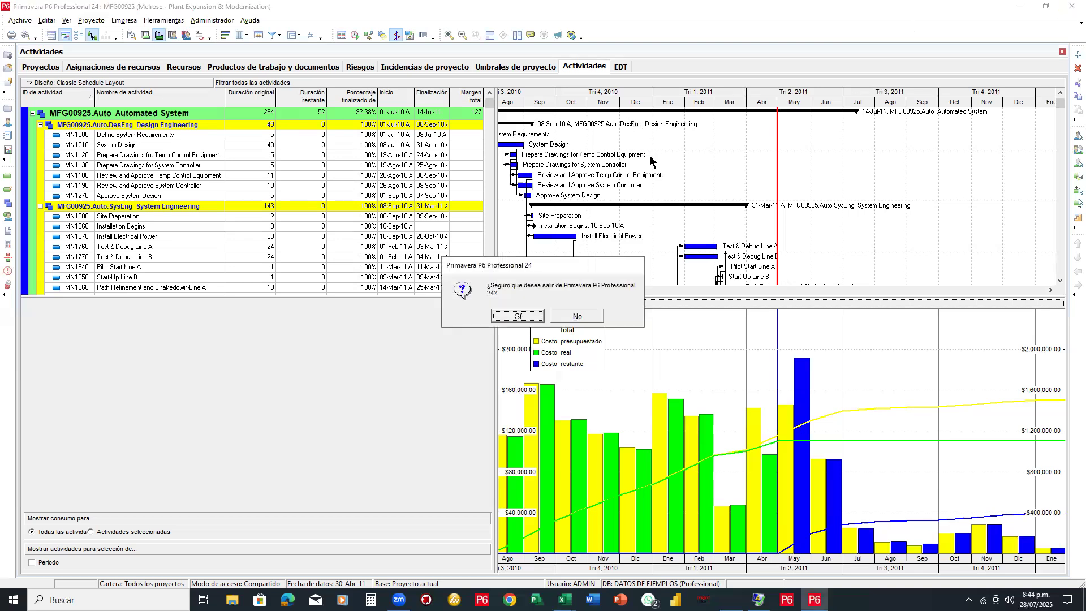
click(527, 317)
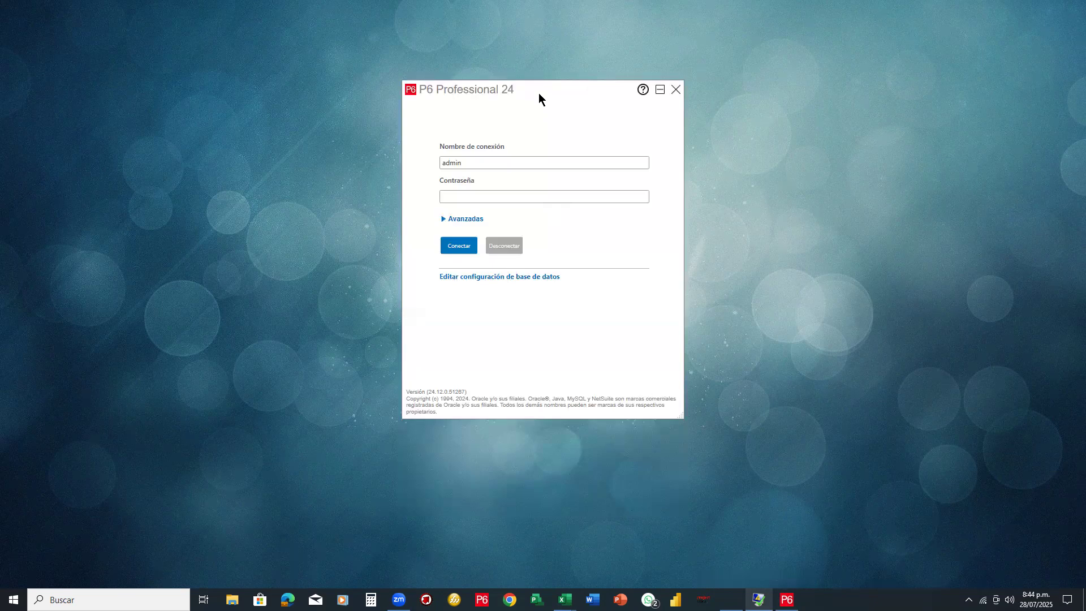
drag(601, 105, 653, 113)
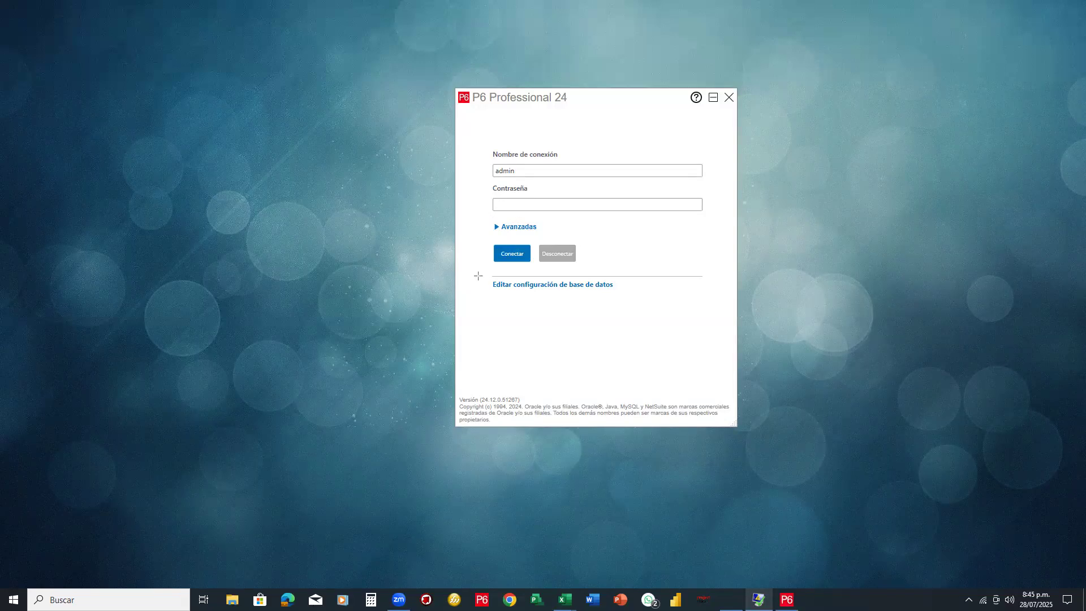
drag(478, 277, 638, 297)
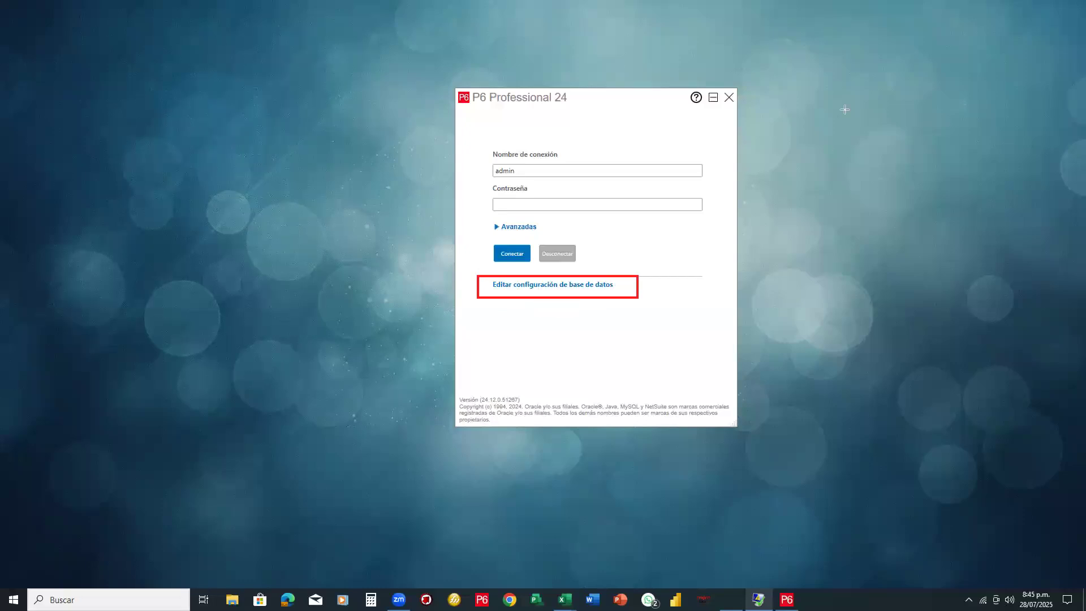
In the database configuration settings, add a new database connection
click(592, 285)
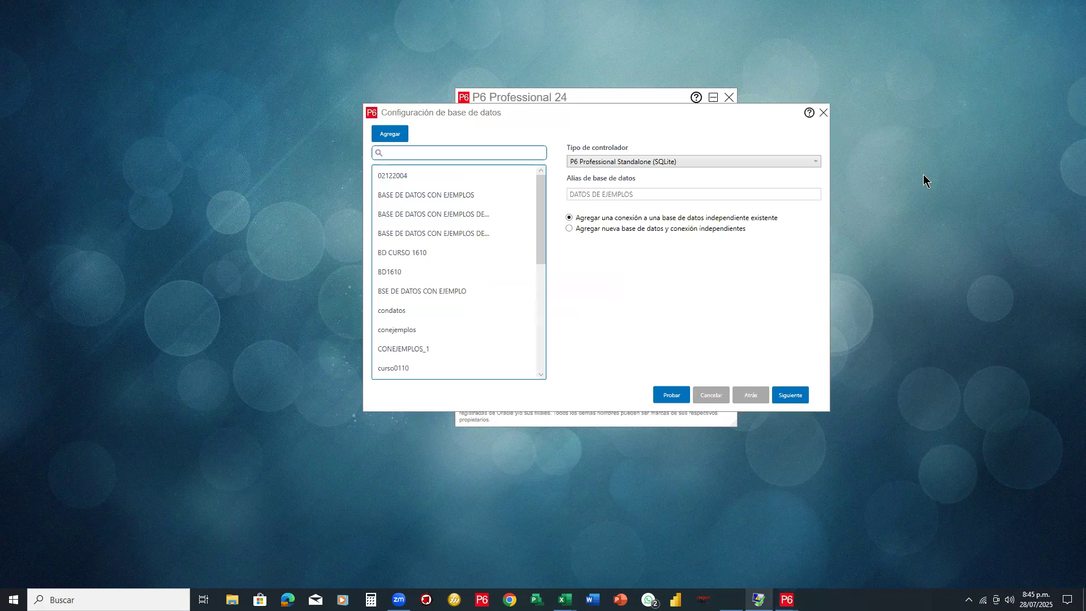
mouse_move(725, 60)
mouse_down()
mouse_move(353, 130)
mouse_move(449, 146)
mouse_move(360, 129)
mouse_up()
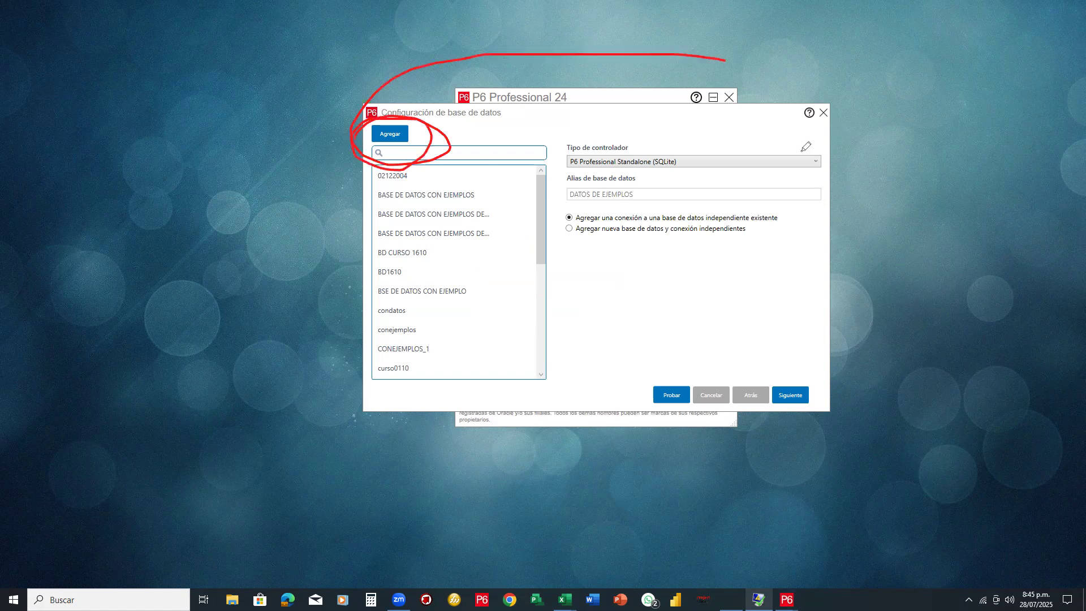
click(392, 136)
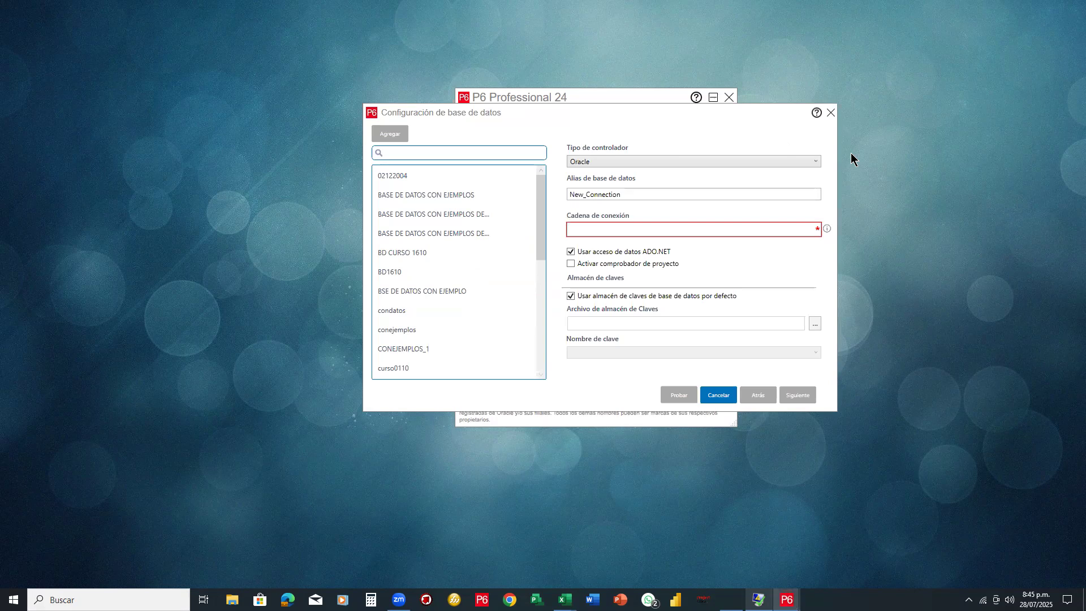
mouse_move(647, 151)
mouse_down()
mouse_move(633, 144)
mouse_move(583, 170)
mouse_move(682, 151)
mouse_move(517, 160)
mouse_up()
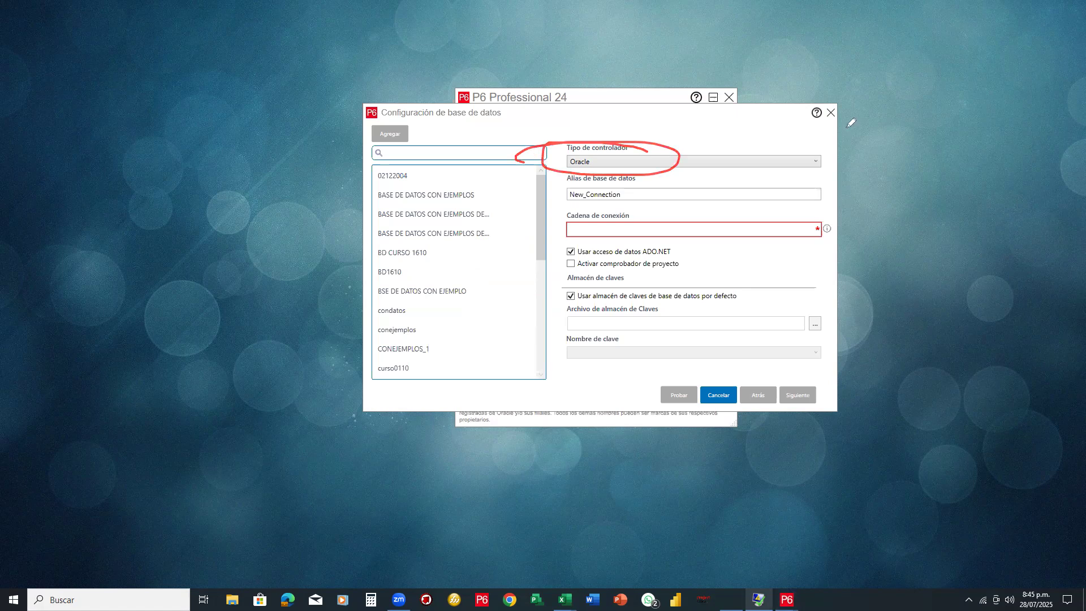
Set the driver to P6 Professional Standalone (SQLite) and the alias to CURSO2807
click(817, 162)
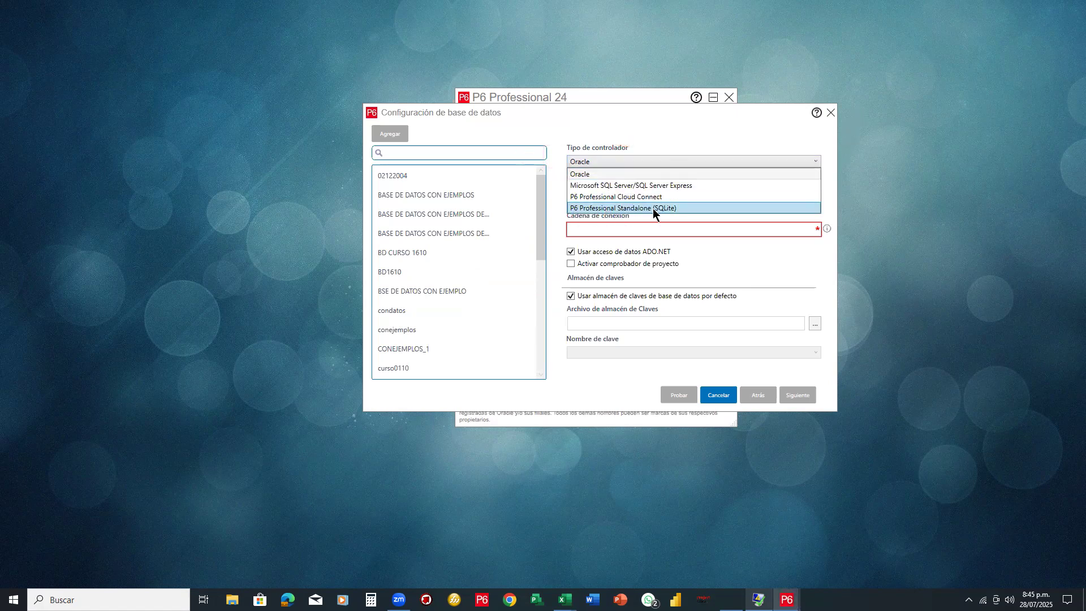
click(624, 208)
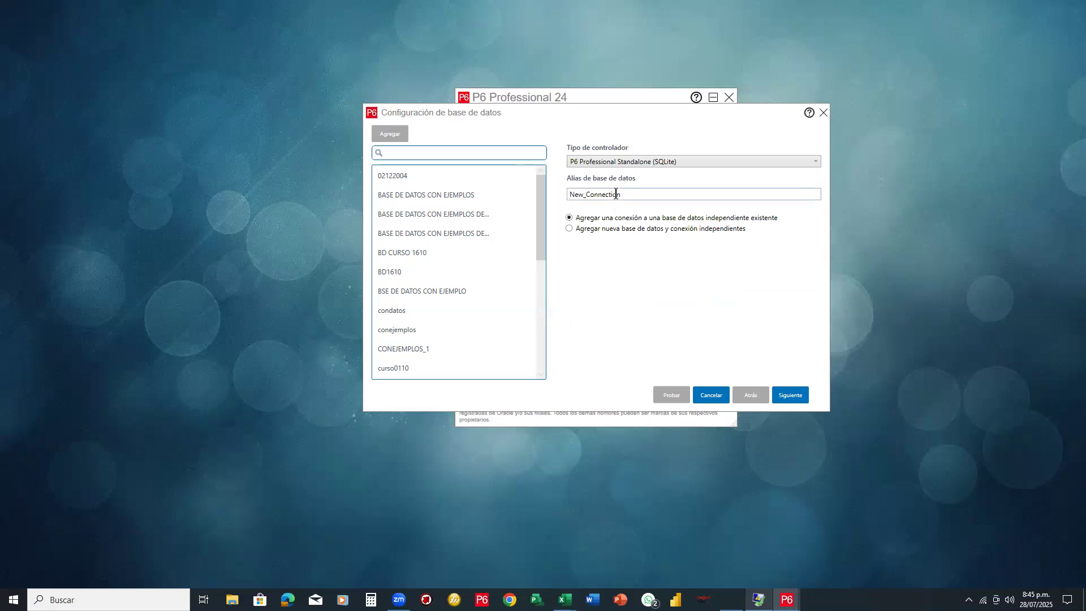
double_click(617, 194)
text(CURSO20)
key(BackSpace)
text(807)
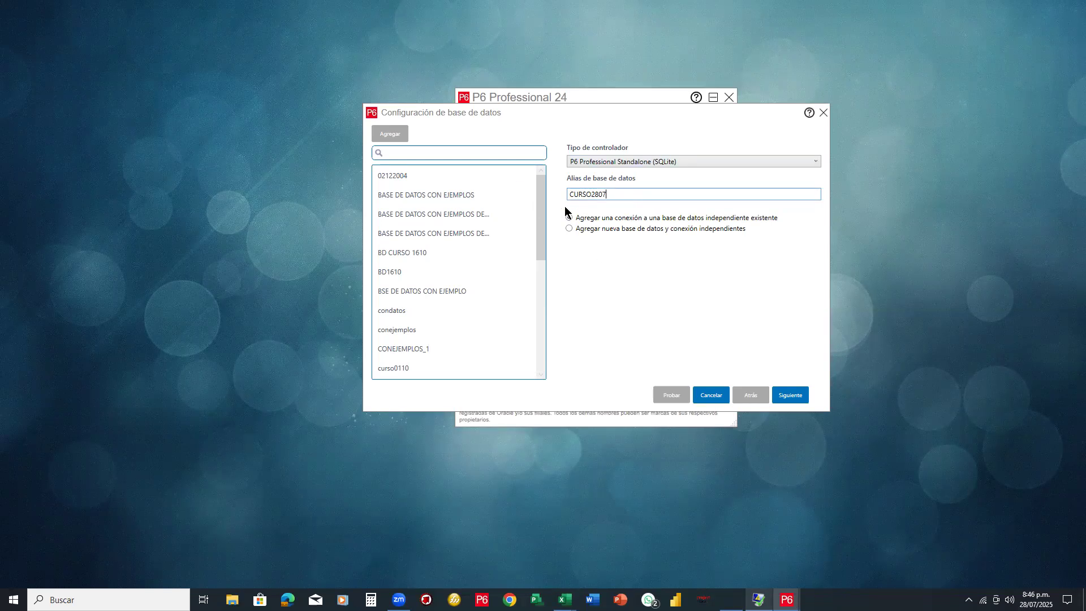
Choose a new standalone database and connection, then enter and confirm the admin password
click(610, 230)
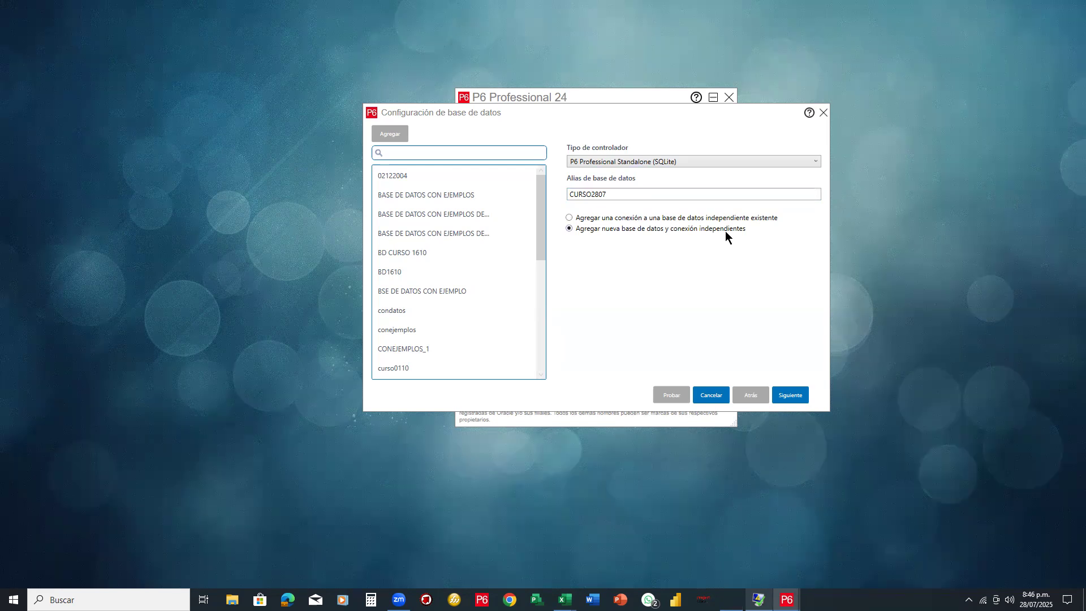
click(785, 396)
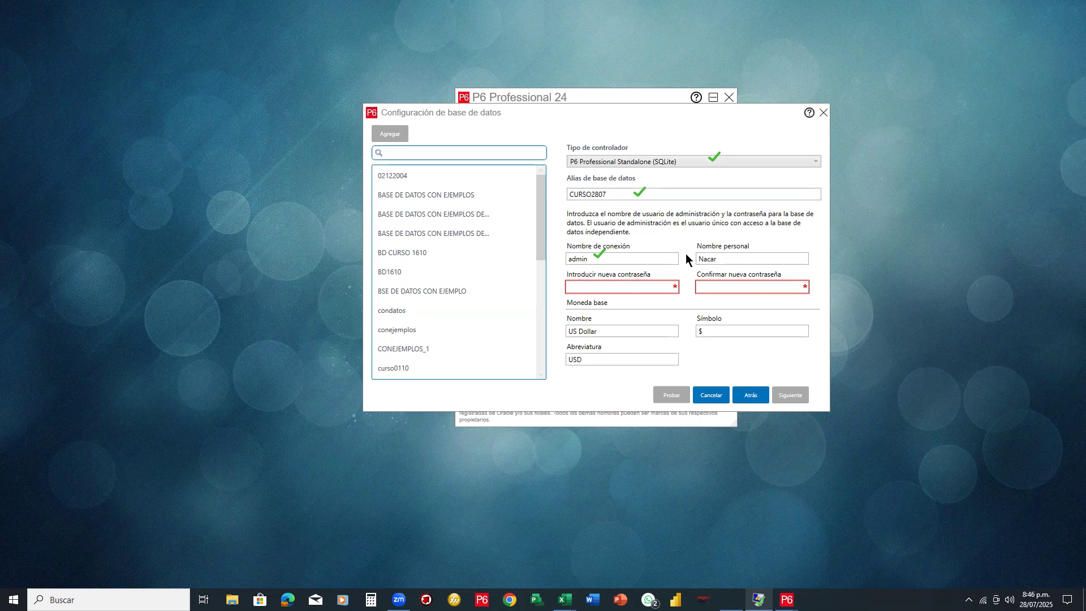
click(624, 286)
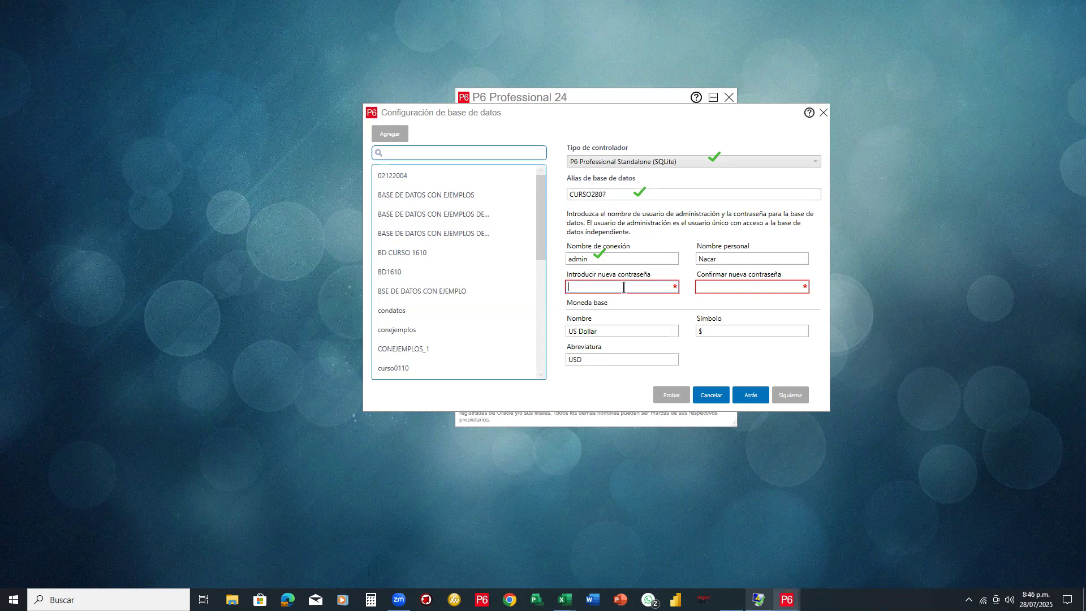
text(1234)
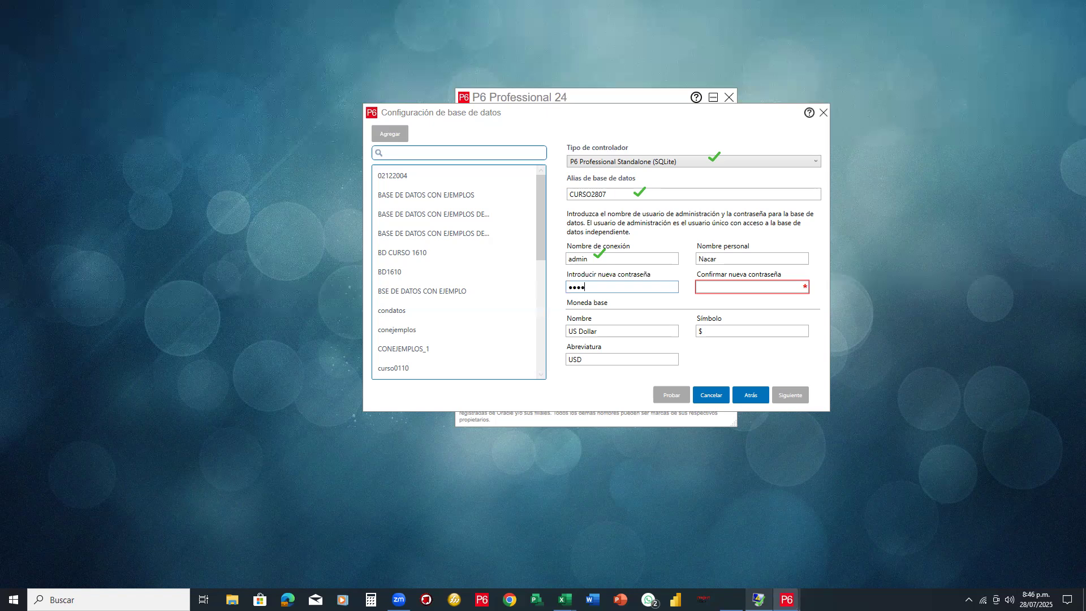
click(714, 287)
text(1234)
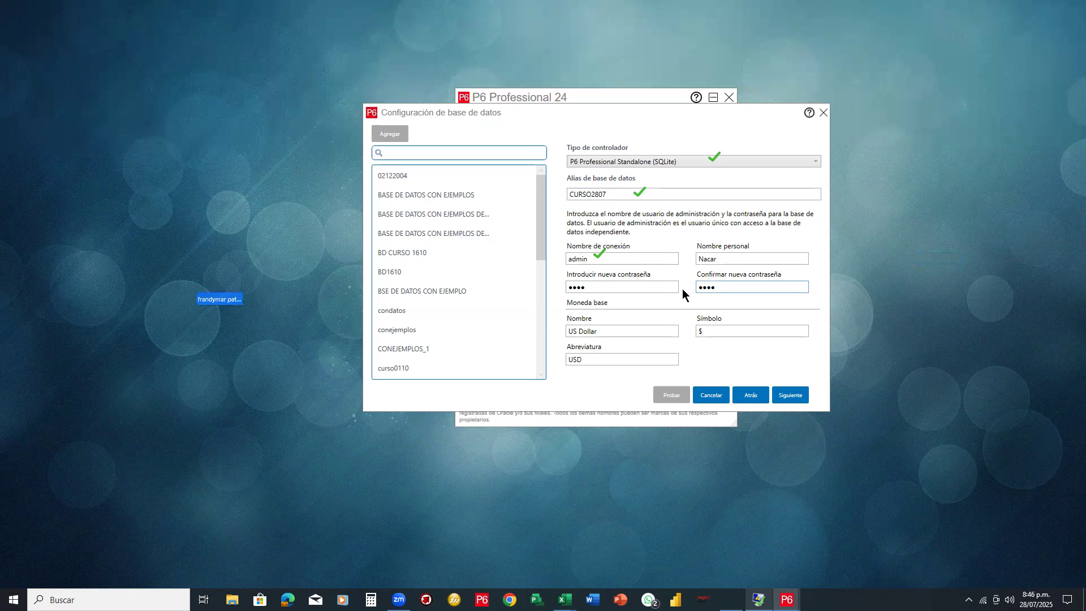
click(784, 397)
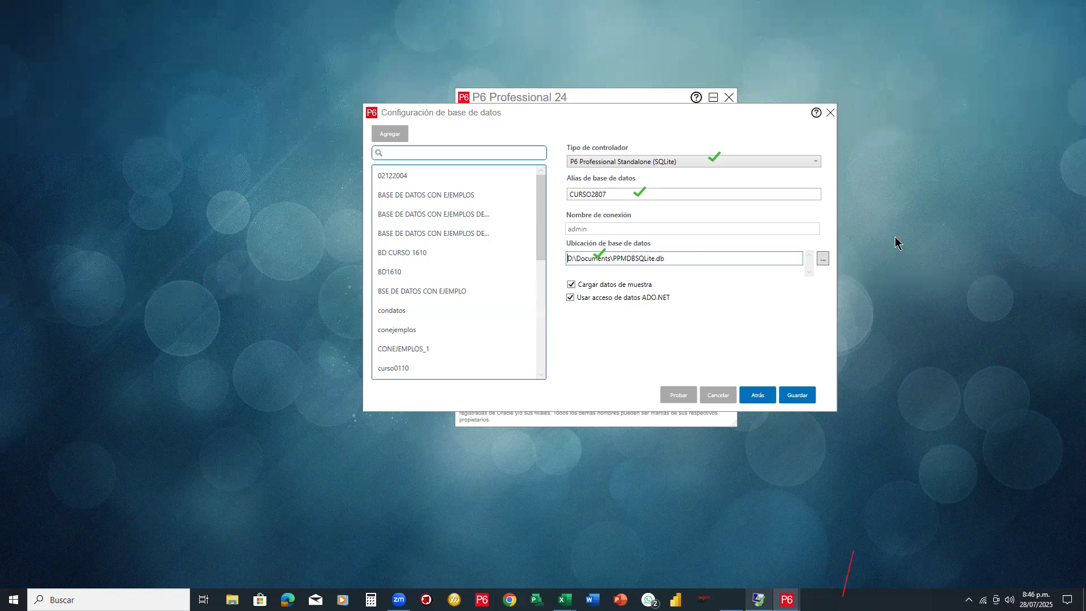
Turn off sample data loading and ADO.NET data access for the new database
click(675, 300)
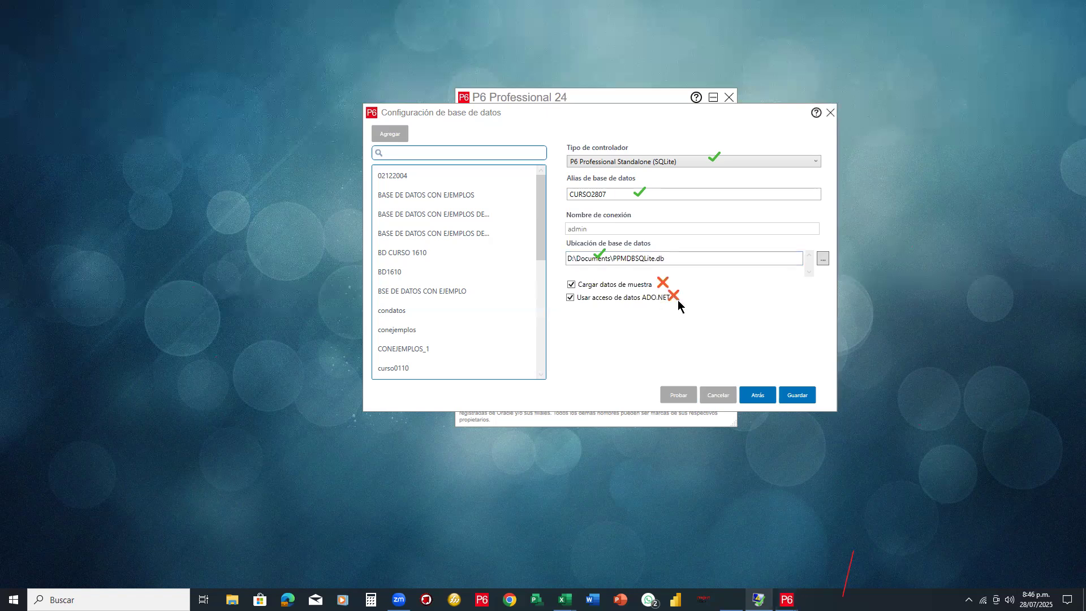
click(598, 255)
click(639, 192)
click(712, 156)
click(572, 285)
click(570, 298)
click(572, 298)
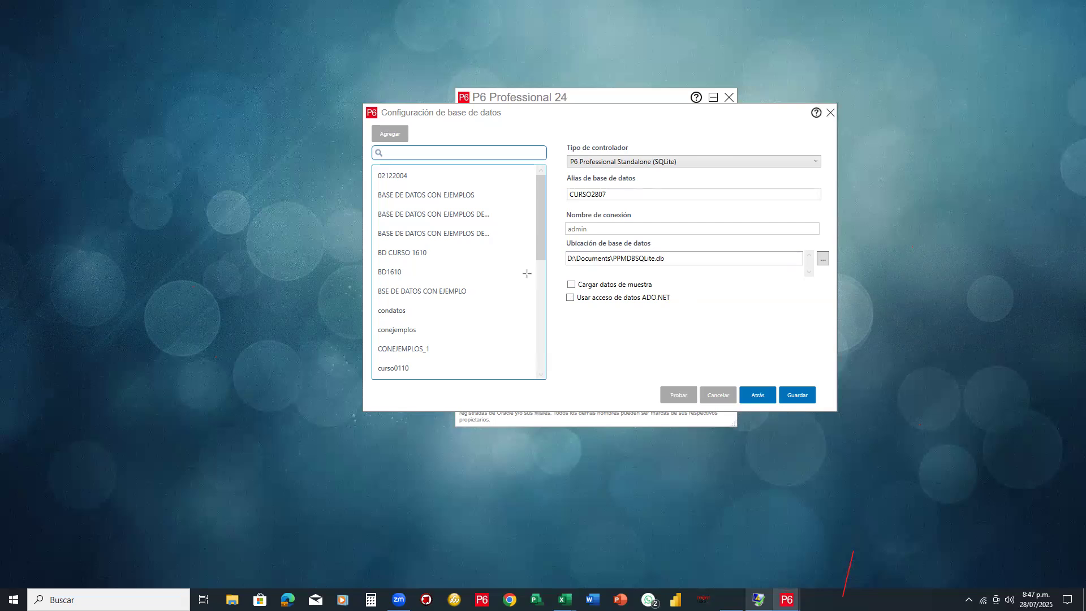
Rename the database file to D:\Documents\CURSO2807.db and save the connection
drag(558, 236, 835, 273)
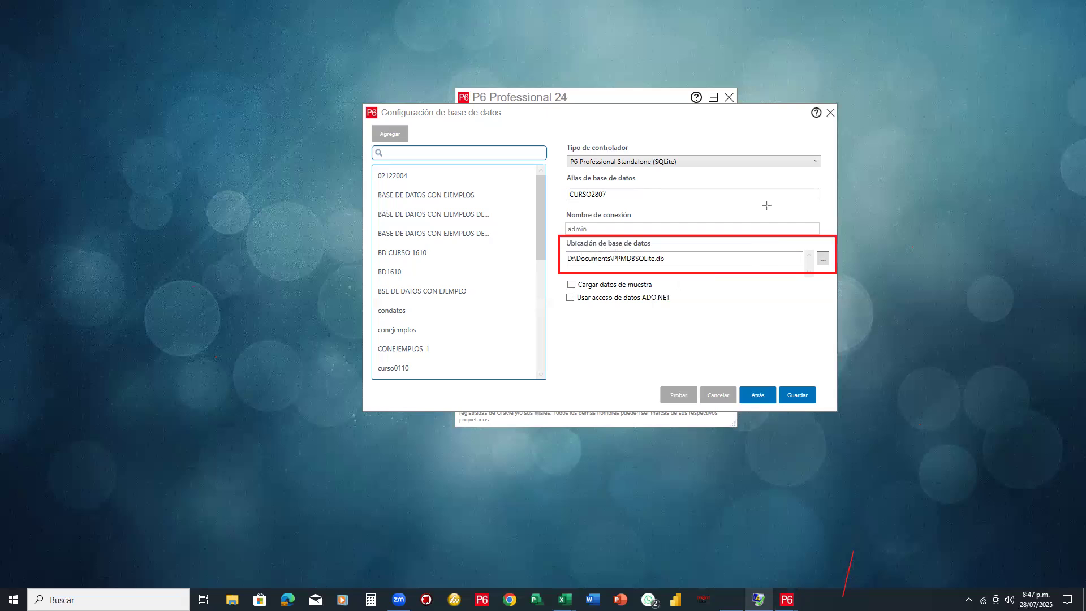
click(627, 258)
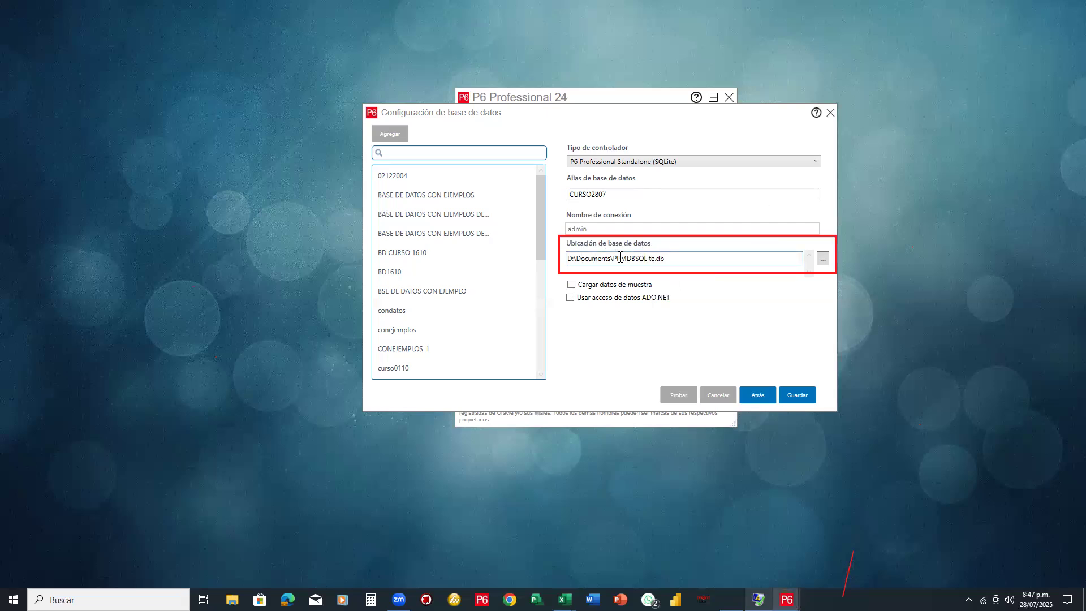
drag(613, 259, 650, 259)
key(BackSpace)
text(CURSOS)
key(BackSpace)
text(20)
text(07)
mouse_move(660, 253)
mouse_down()
mouse_move(711, 166)
mouse_move(723, 156)
mouse_move(724, 169)
mouse_move(738, 163)
mouse_move(747, 141)
mouse_move(749, 160)
mouse_move(727, 169)
mouse_up()
click(717, 178)
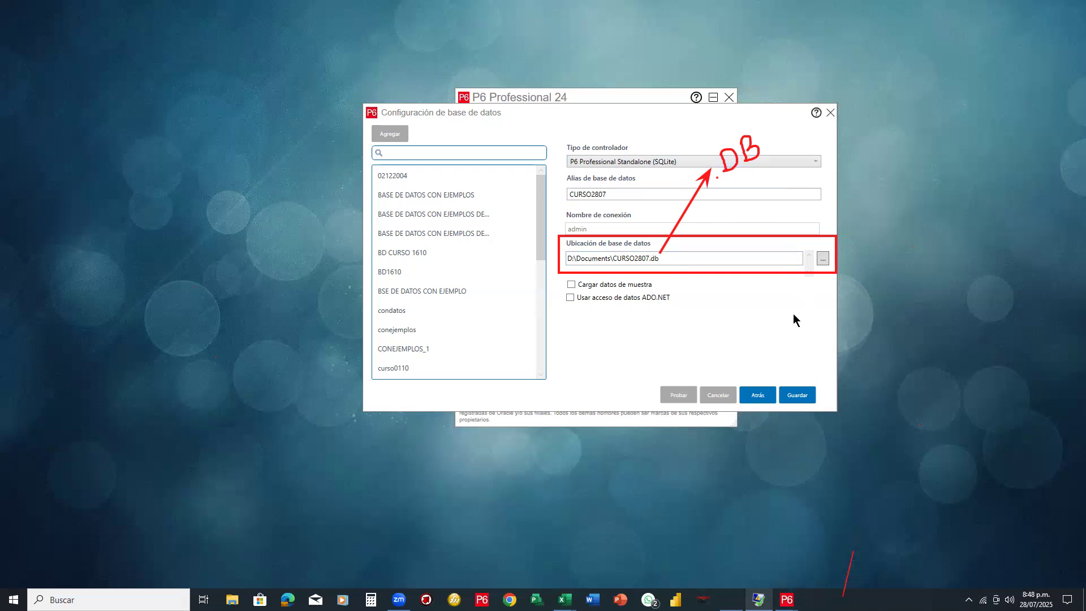
click(799, 393)
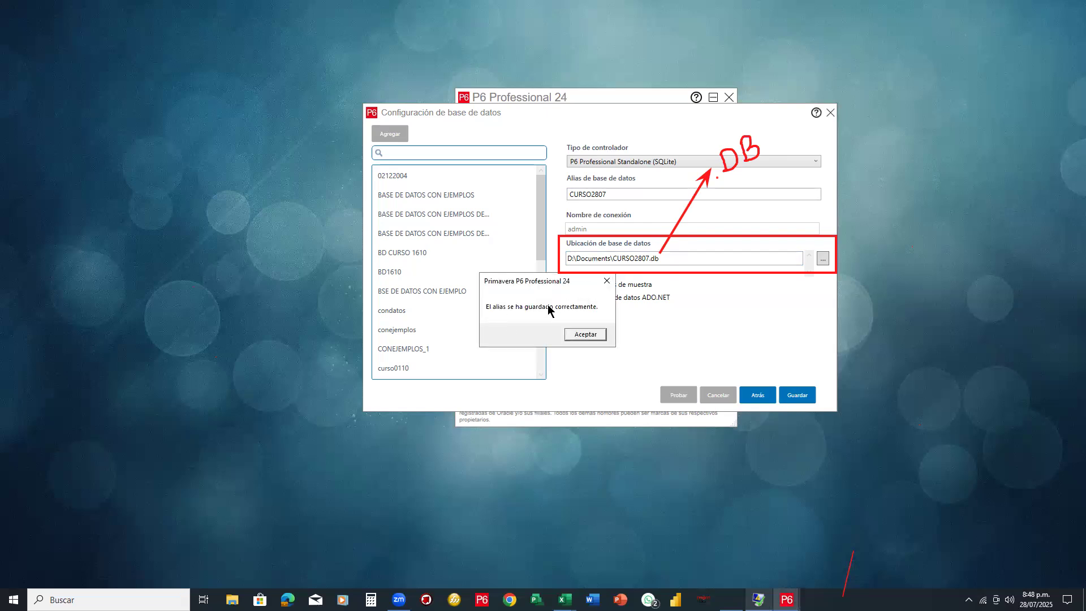
Acknowledge the saved CURSO2807 alias and close the database configuration window
click(592, 337)
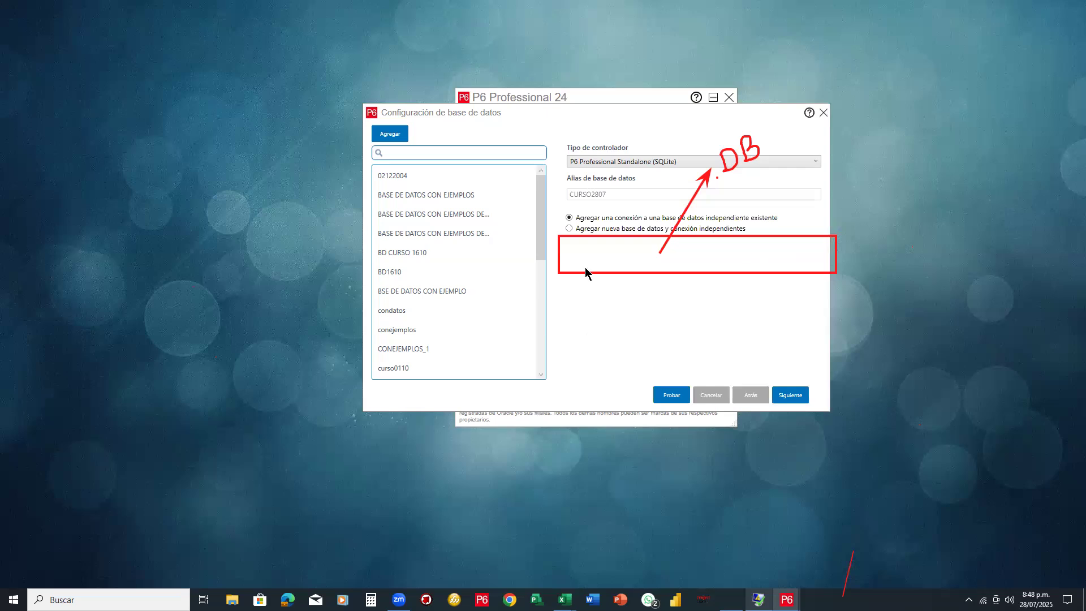
mouse_move(743, 150)
mouse_down()
mouse_move(671, 228)
mouse_move(716, 206)
mouse_up()
click(716, 179)
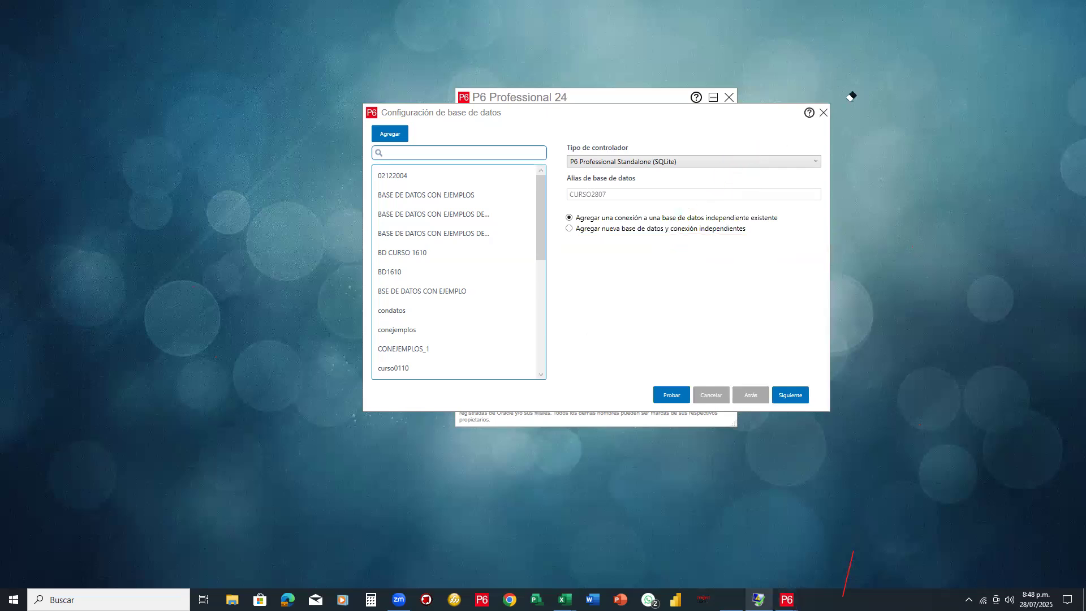
click(824, 114)
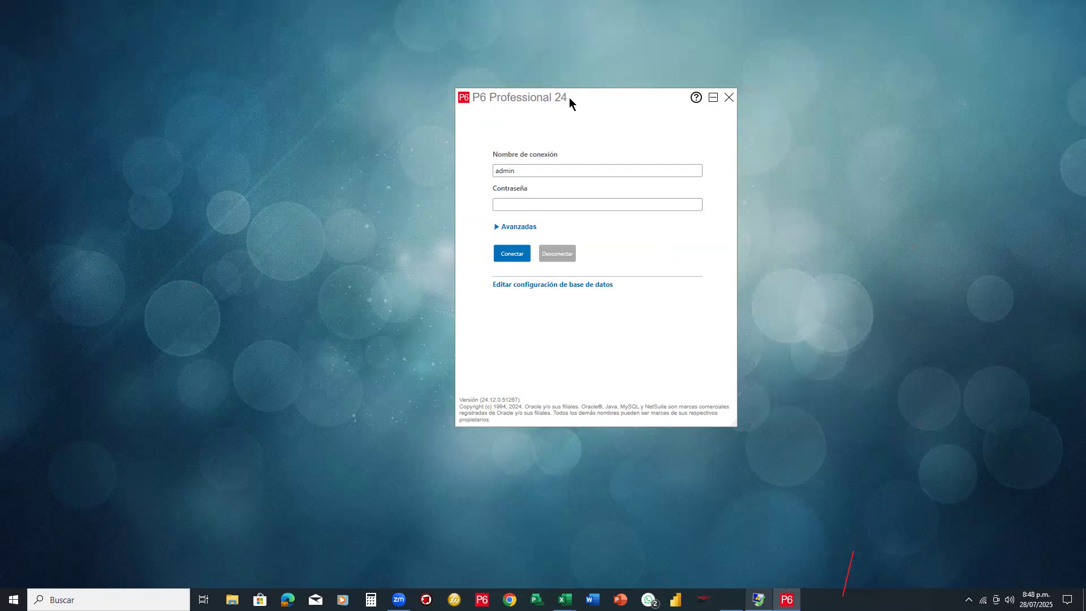
drag(569, 98, 553, 96)
Show the advanced login settings and keep CURSO2807 as the selected database
click(481, 225)
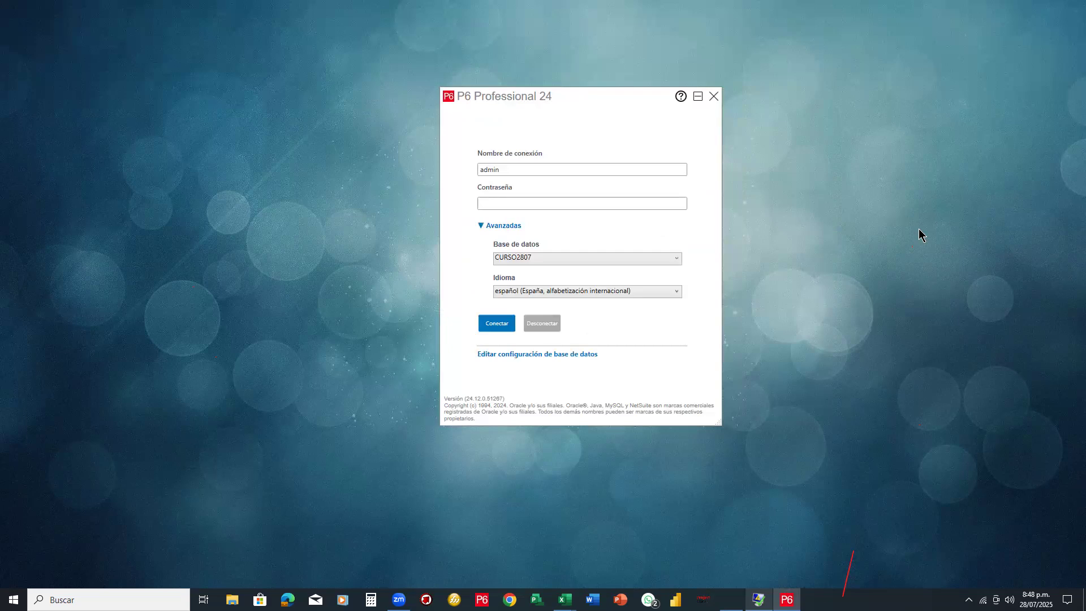
drag(485, 237, 700, 270)
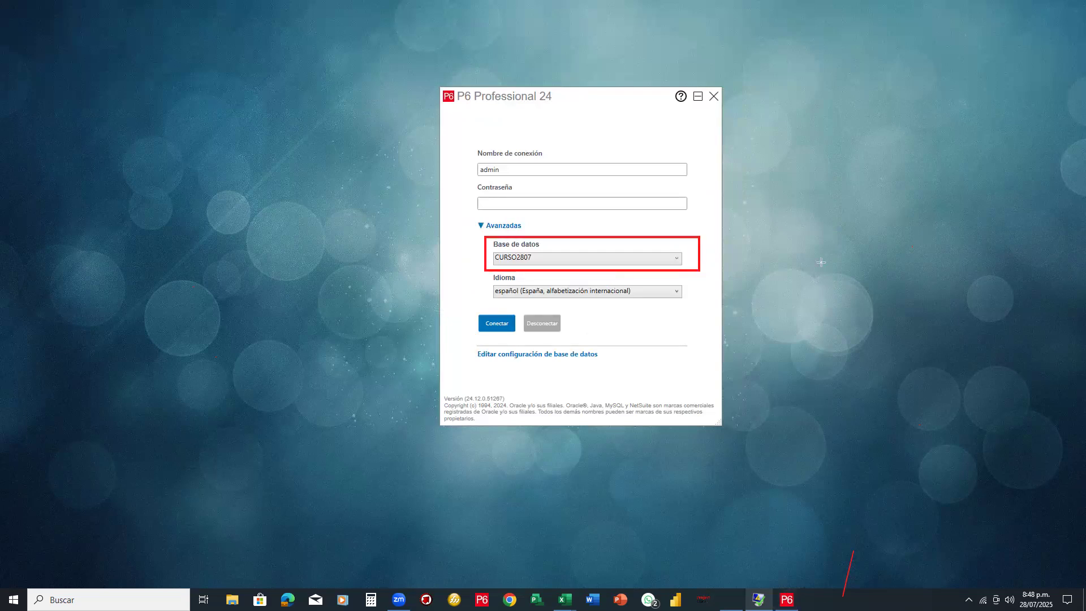
click(675, 259)
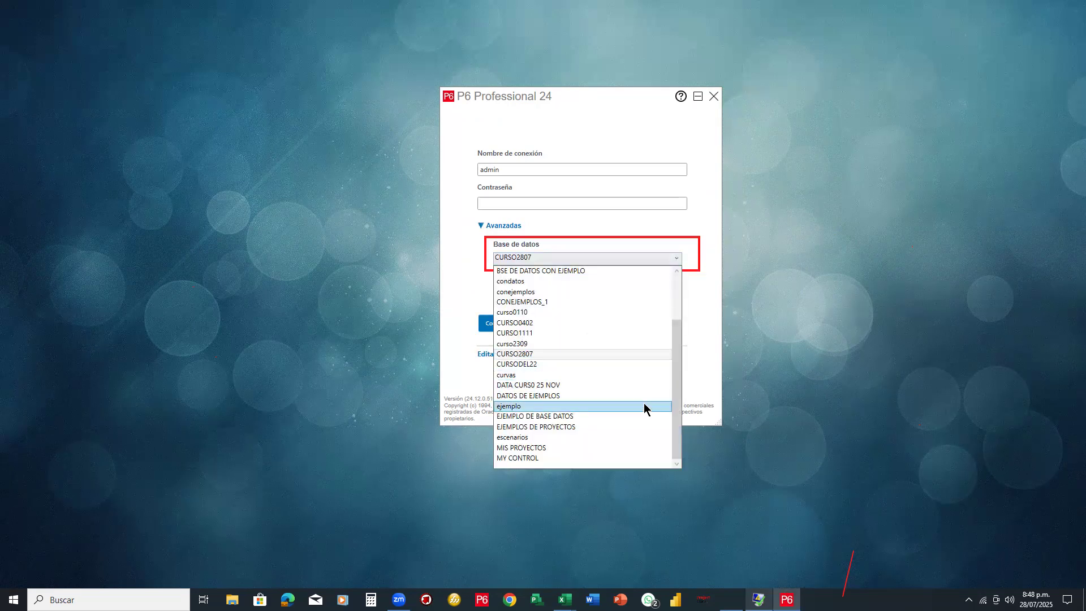
scroll(642, 406, up, 2)
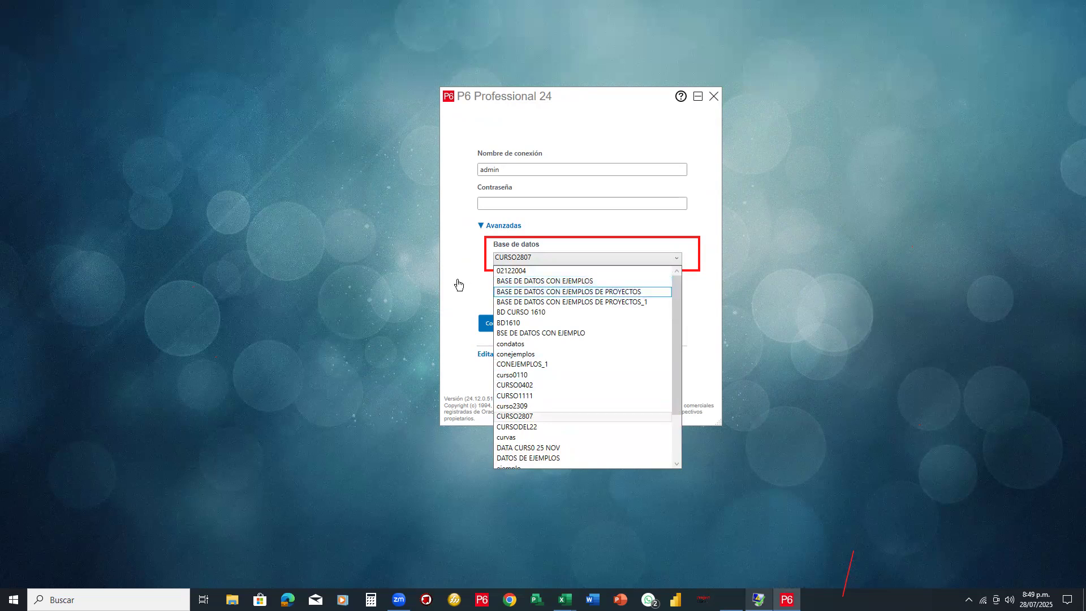
click(714, 153)
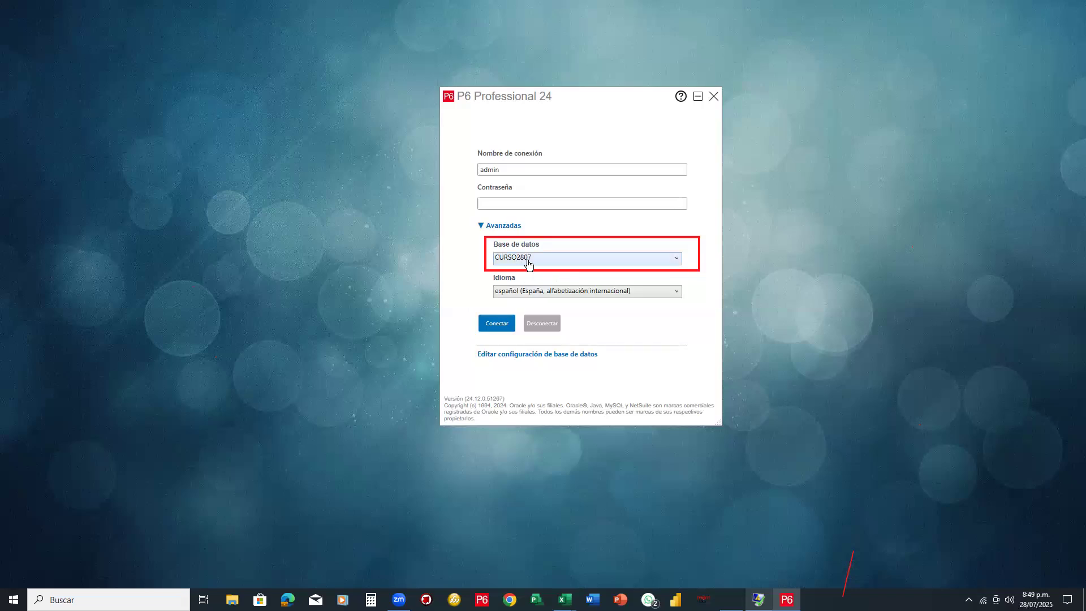
click(677, 262)
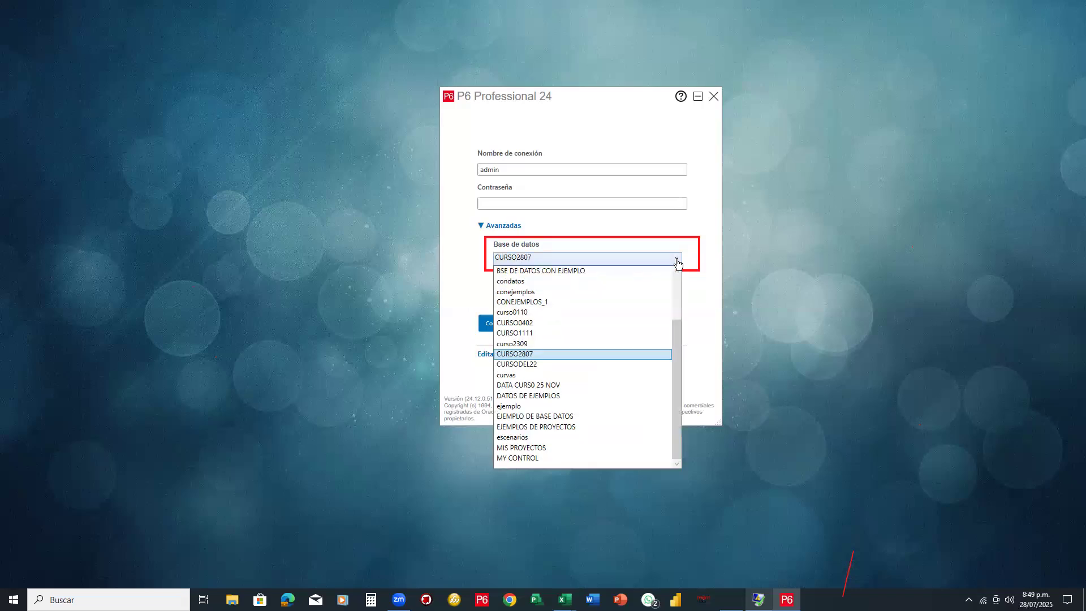
mouse_move(677, 385)
mouse_down()
mouse_move(677, 305)
mouse_move(677, 391)
mouse_up()
click(744, 315)
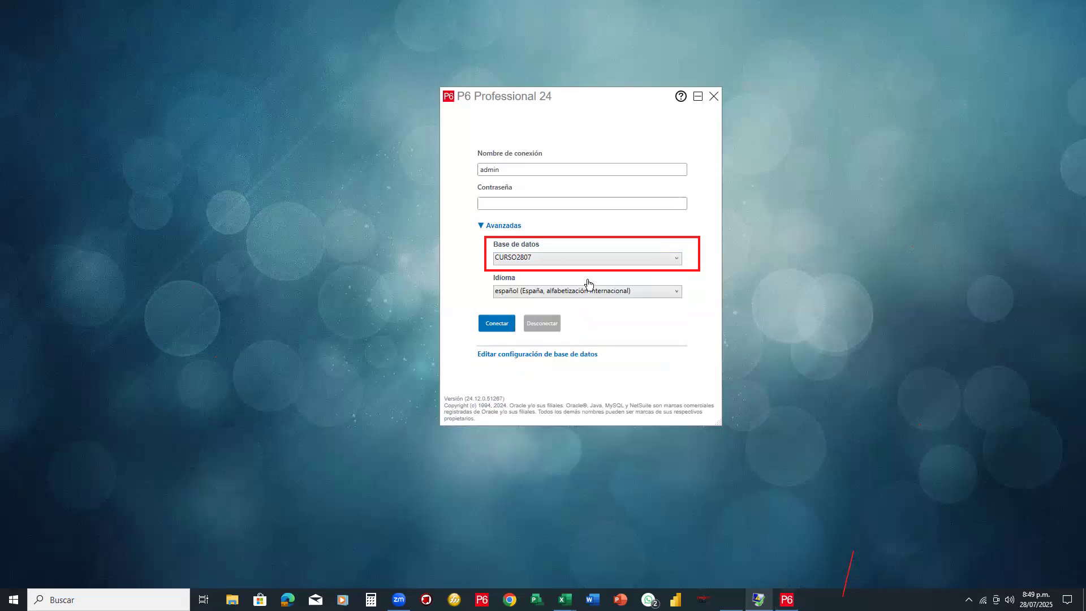
Enter the login password and connect to CURSO2807
click(525, 203)
text(****)
click(508, 324)
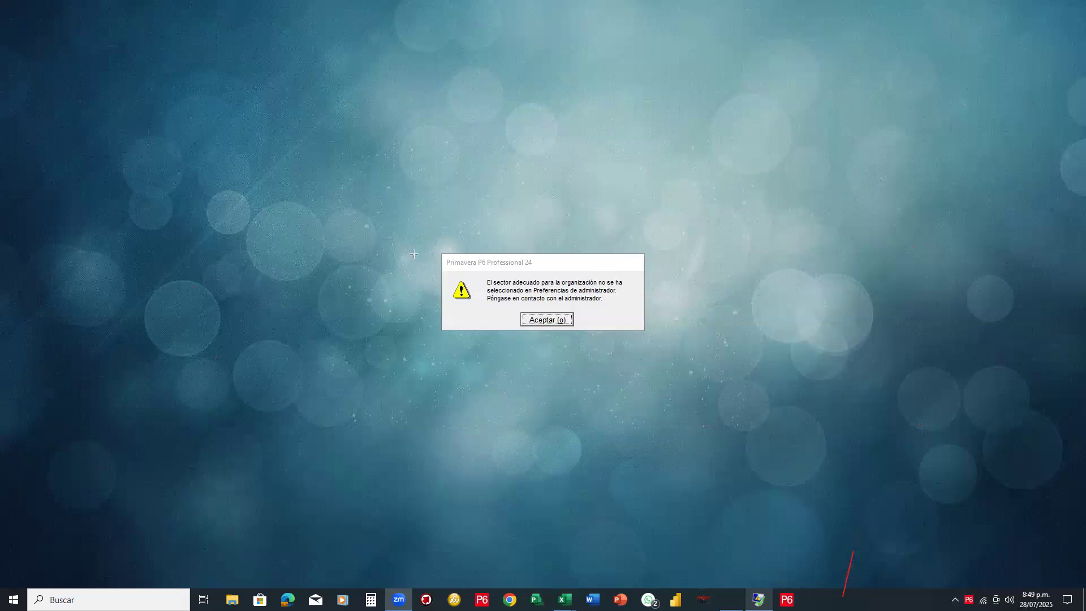
Accept the Primavera P6 warning that no industry is selected in Admin Preferences
drag(437, 250, 649, 335)
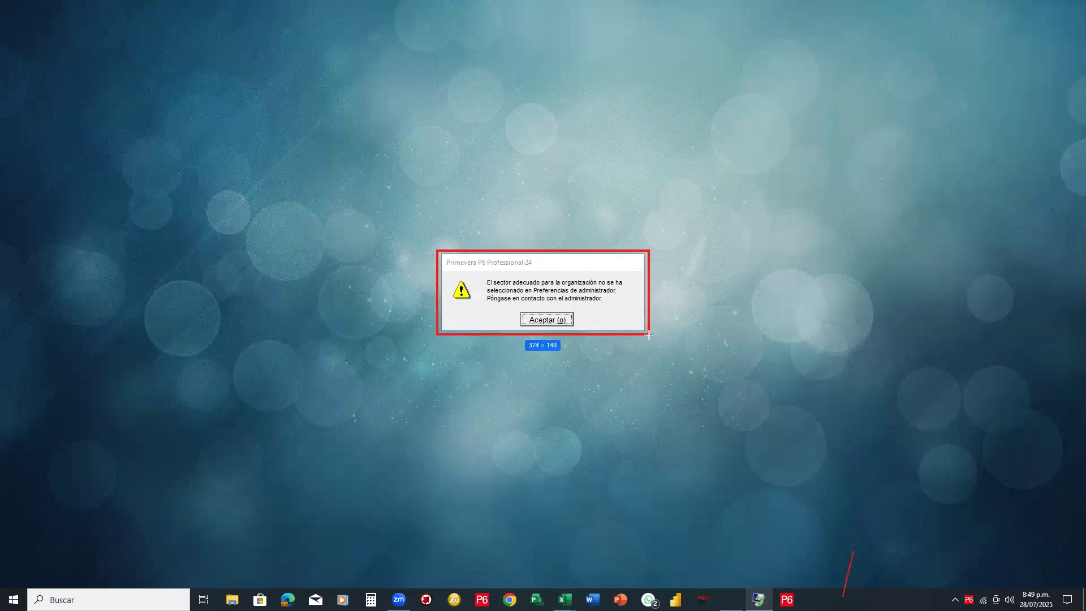
drag(649, 335, 648, 335)
click(534, 318)
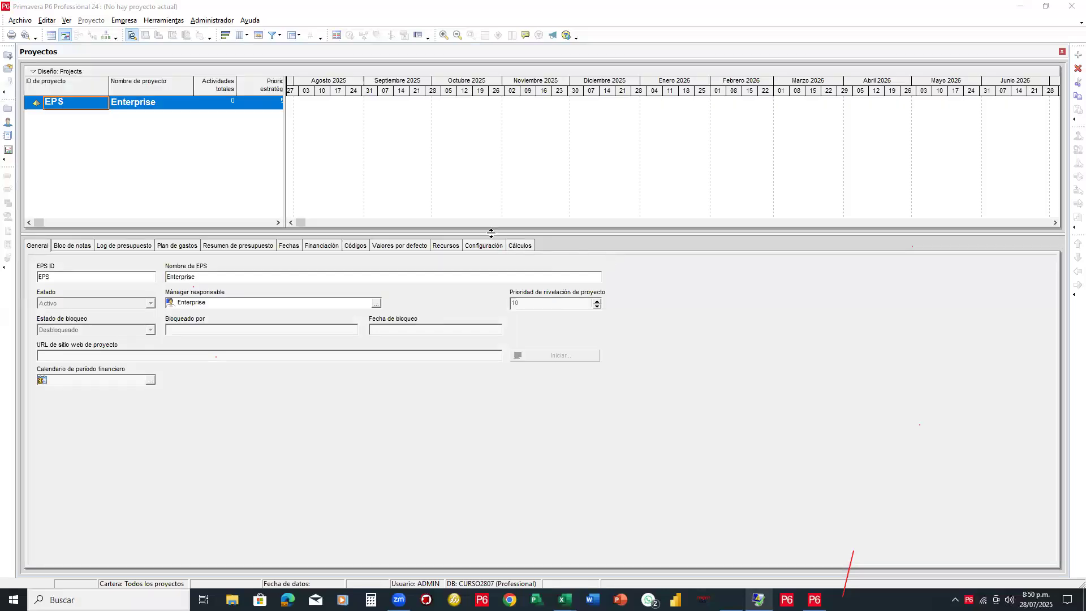
Drag the Projects splitters to make the grid taller and show Prioridad estratégica fully
drag(491, 233, 491, 363)
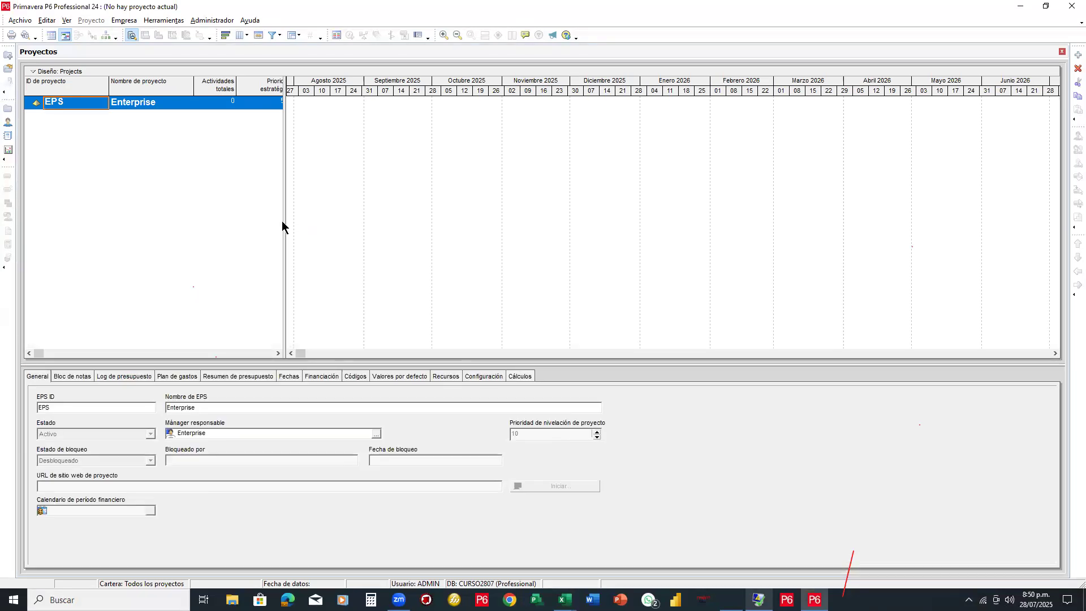
drag(283, 221, 540, 218)
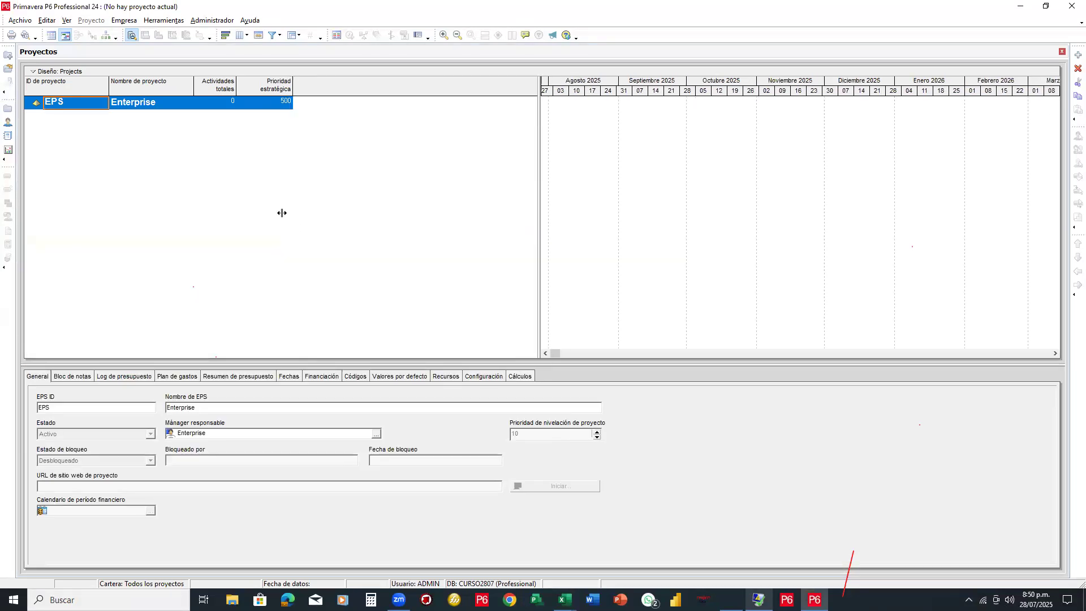
drag(281, 212, 316, 220)
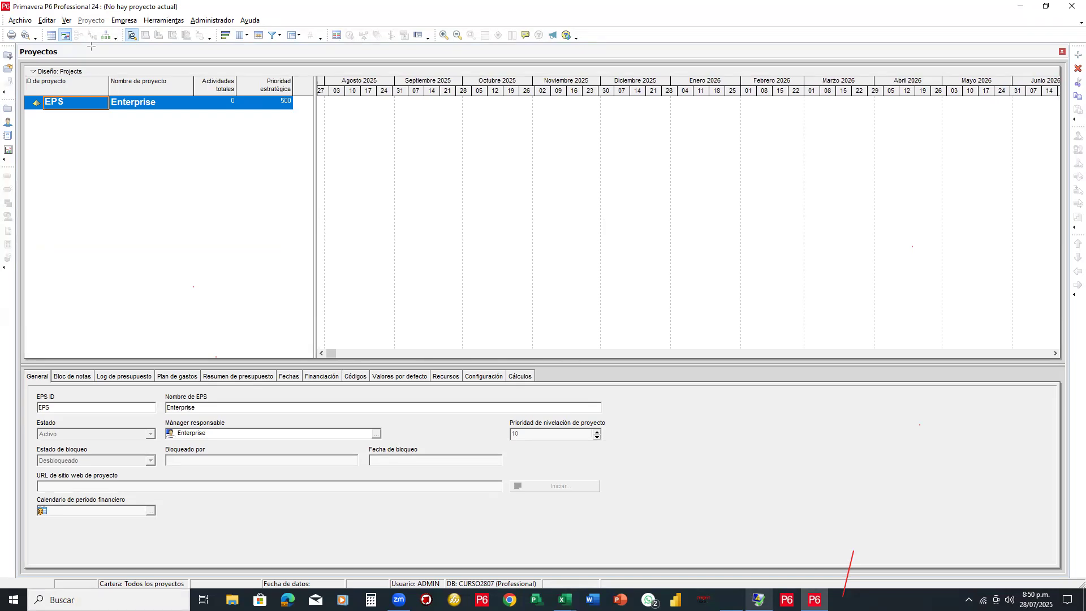
drag(76, 45, 17, 58)
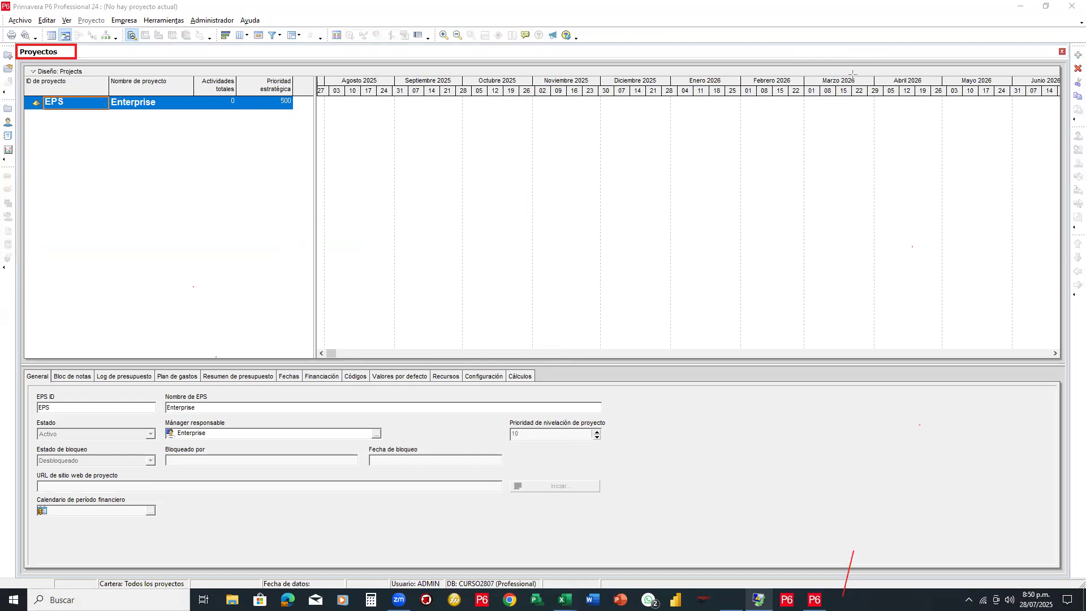
click(85, 52)
click(891, 160)
mouse_move(543, 139)
mouse_down()
mouse_move(574, 174)
mouse_move(578, 156)
mouse_move(598, 167)
mouse_move(572, 175)
mouse_up()
mouse_move(627, 144)
mouse_down()
mouse_move(603, 152)
mouse_move(626, 165)
mouse_move(612, 178)
mouse_up()
mouse_move(527, 188)
mouse_down()
mouse_move(627, 186)
mouse_move(545, 198)
mouse_move(626, 195)
mouse_up()
click(534, 225)
mouse_move(534, 226)
mouse_down()
mouse_move(562, 244)
mouse_move(549, 225)
mouse_move(570, 242)
mouse_move(587, 222)
mouse_move(566, 243)
mouse_move(587, 229)
mouse_move(600, 237)
mouse_up()
mouse_move(536, 245)
mouse_down()
mouse_move(560, 245)
mouse_move(554, 262)
mouse_move(576, 256)
mouse_up()
mouse_move(572, 267)
mouse_down()
mouse_move(599, 247)
mouse_move(599, 267)
mouse_up()
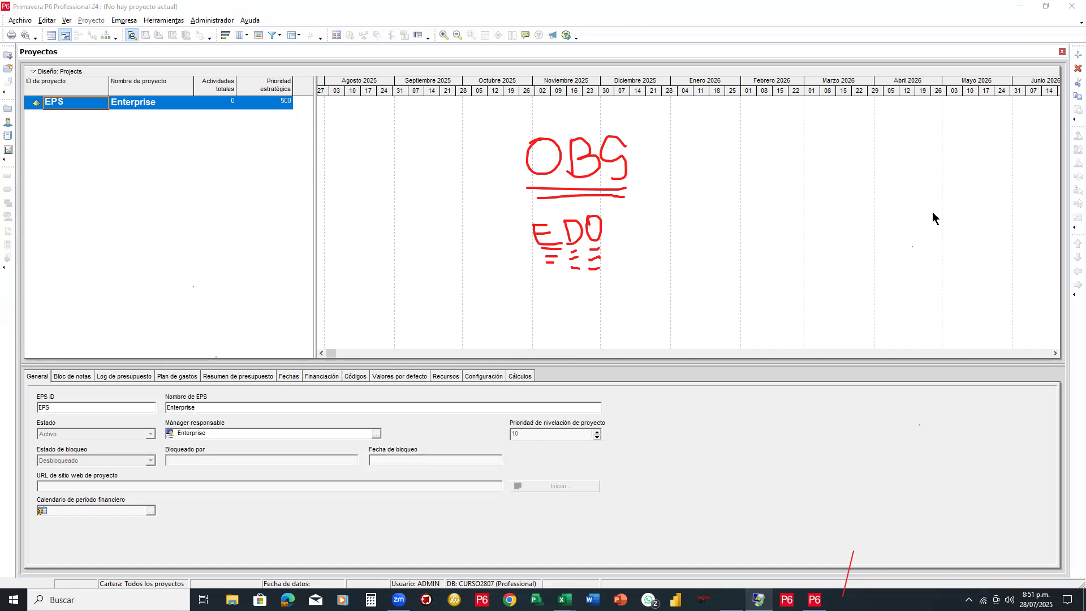
drag(749, 197, 850, 227)
drag(647, 256, 723, 291)
drag(591, 321, 641, 350)
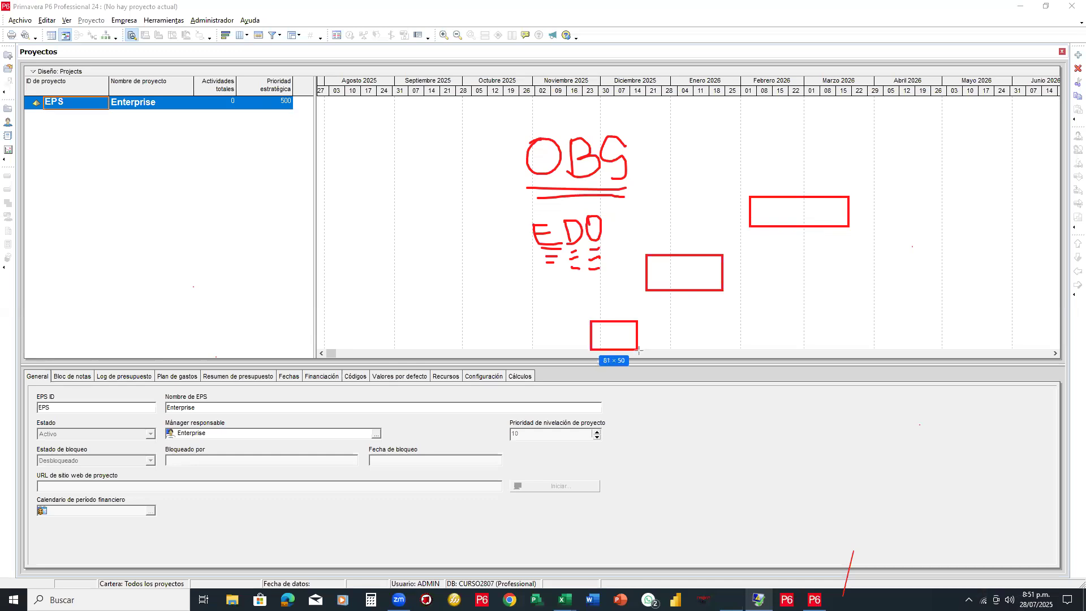
click(702, 316)
drag(706, 326, 757, 347)
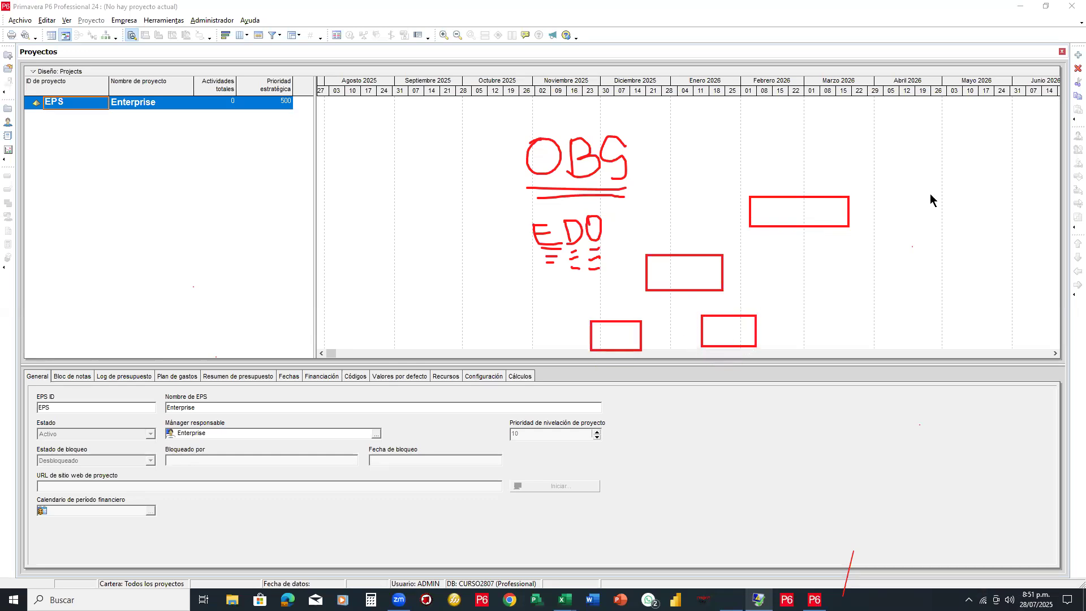
mouse_move(805, 225)
mouse_down()
mouse_move(676, 238)
mouse_move(676, 250)
mouse_up()
mouse_move(674, 291)
mouse_down()
mouse_move(618, 300)
mouse_move(613, 321)
mouse_up()
drag(674, 298, 731, 316)
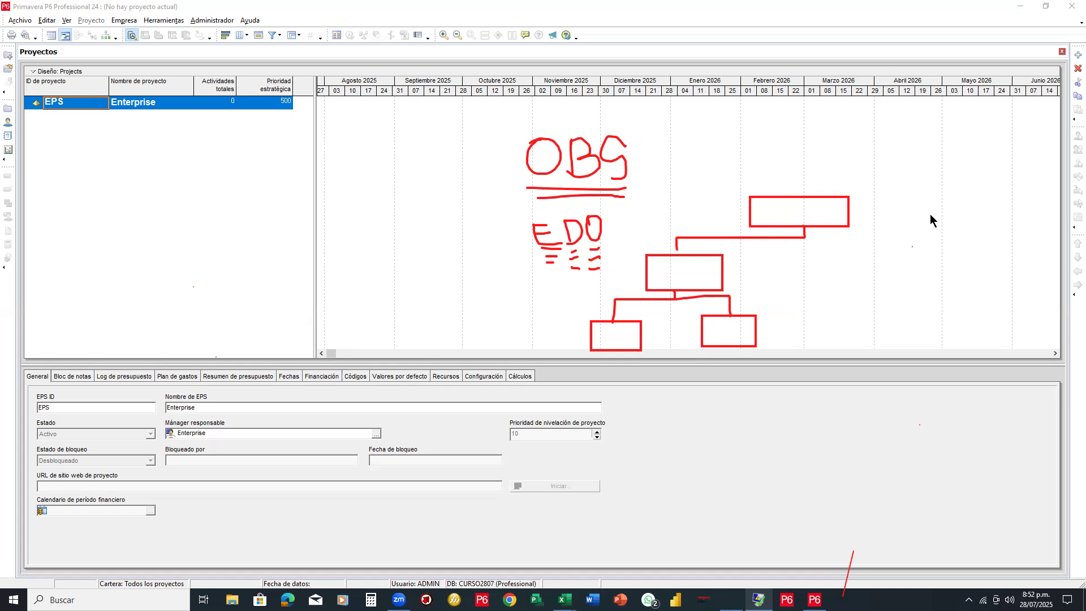
drag(342, 387, 504, 405)
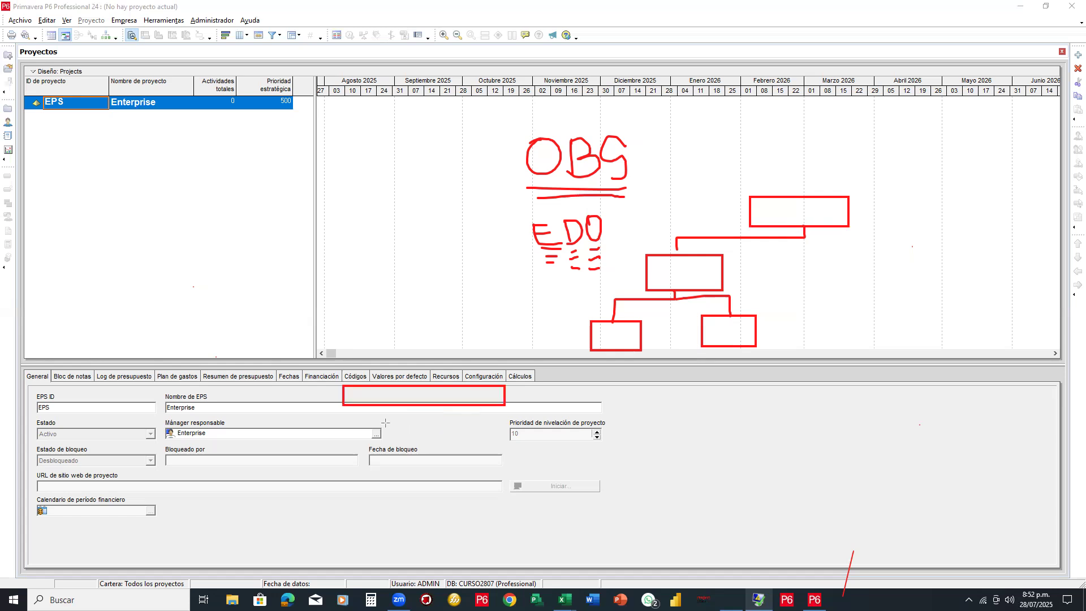
drag(344, 414, 507, 431)
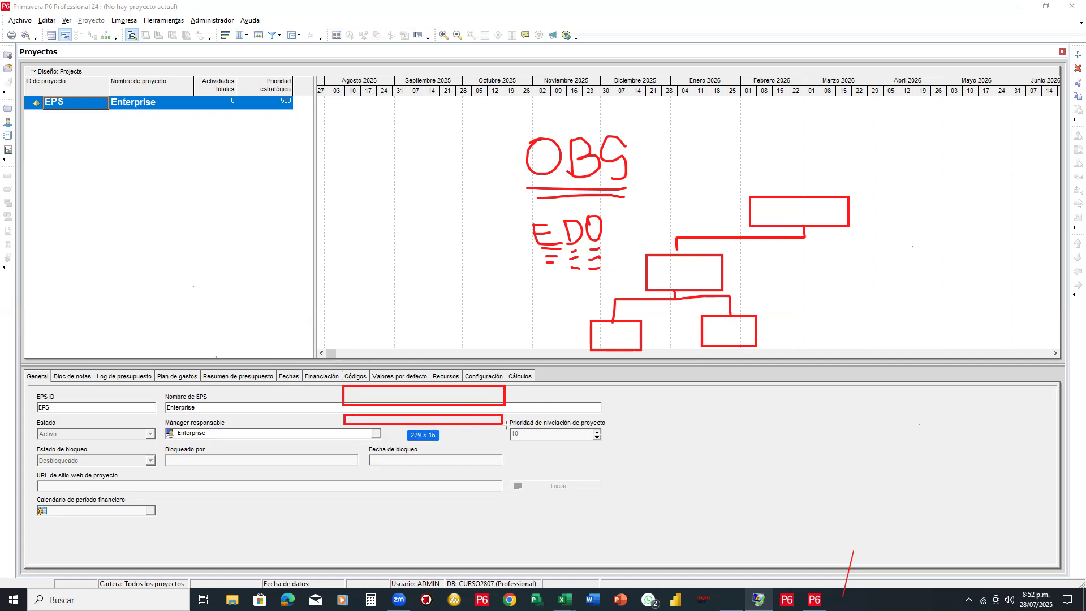
drag(399, 440, 503, 460)
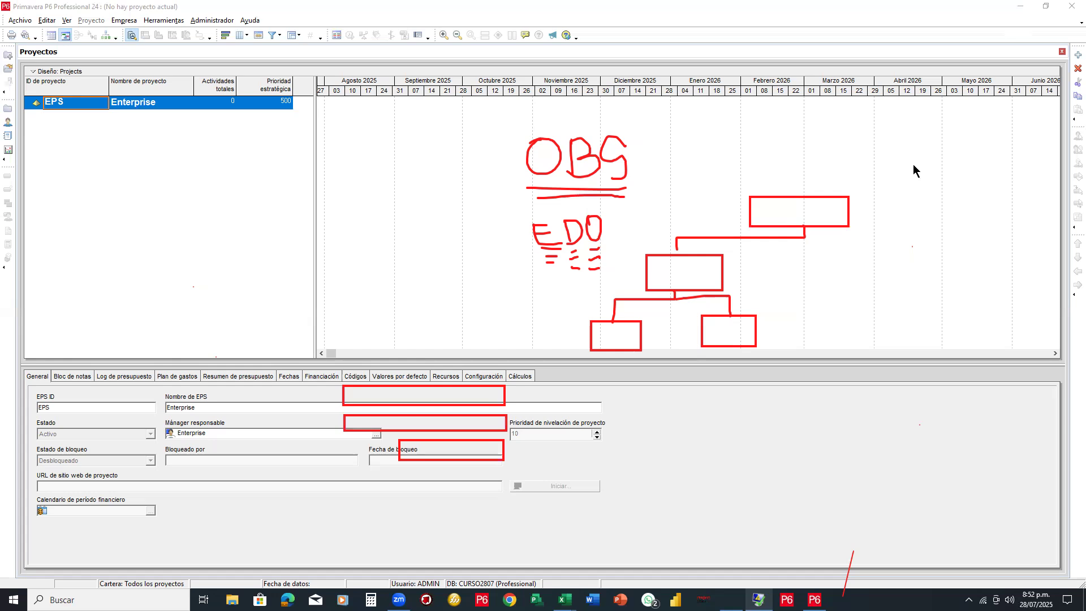
mouse_move(505, 398)
mouse_down()
mouse_move(623, 393)
mouse_move(617, 359)
mouse_move(607, 366)
mouse_move(620, 365)
mouse_up()
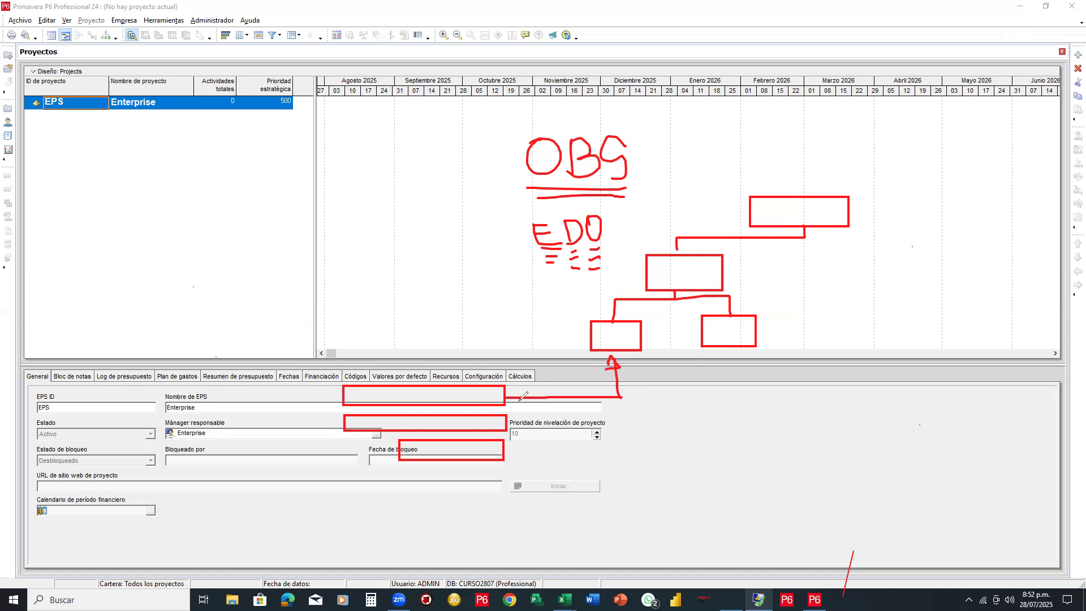
mouse_move(516, 388)
mouse_down()
mouse_move(516, 402)
mouse_move(572, 422)
mouse_move(735, 420)
mouse_move(726, 341)
mouse_move(735, 351)
mouse_up()
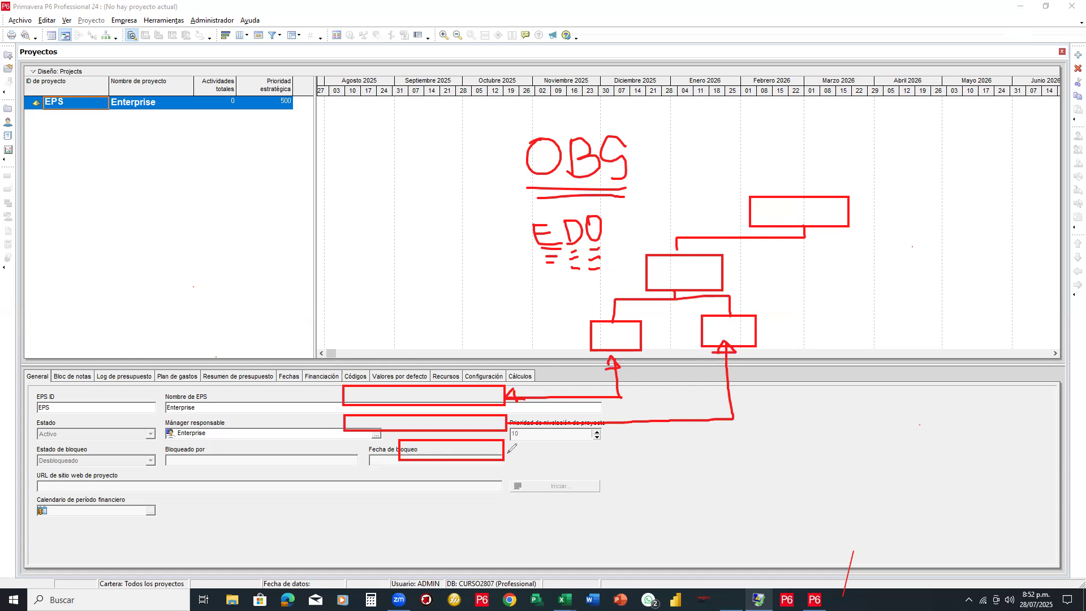
mouse_move(505, 450)
mouse_down()
mouse_move(800, 437)
mouse_move(798, 252)
mouse_move(814, 258)
mouse_up()
drag(815, 258, 798, 258)
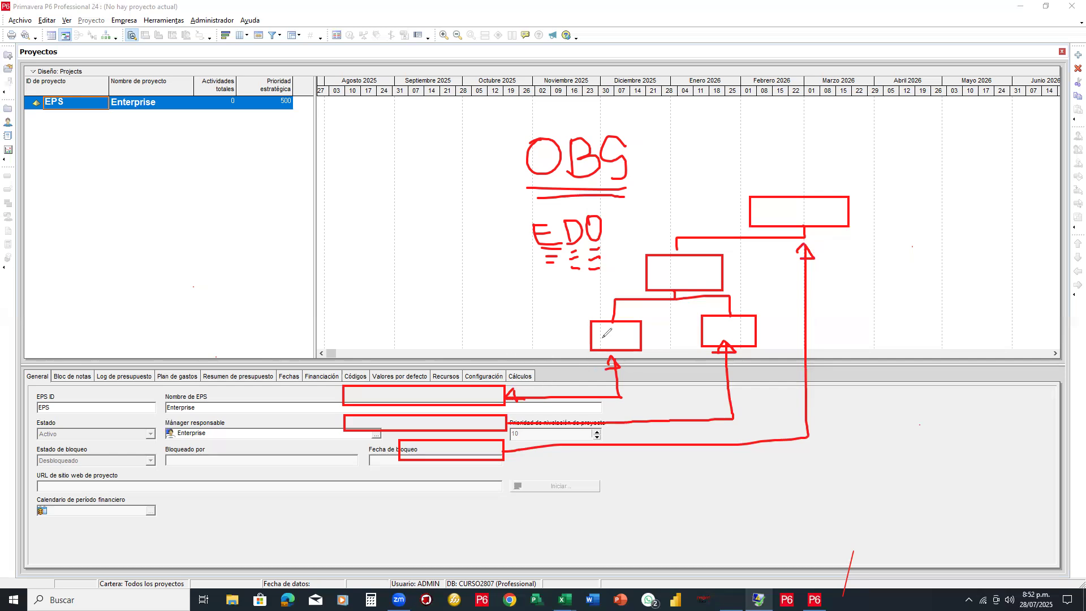
mouse_move(609, 331)
mouse_down()
mouse_move(617, 344)
mouse_move(614, 330)
mouse_up()
mouse_move(717, 325)
mouse_down()
mouse_move(718, 342)
mouse_move(729, 329)
mouse_move(720, 336)
mouse_up()
drag(668, 269, 671, 284)
mouse_move(758, 316)
mouse_down()
mouse_move(820, 215)
mouse_move(777, 215)
mouse_move(676, 299)
mouse_move(701, 343)
mouse_move(729, 351)
mouse_up()
mouse_move(617, 389)
mouse_down()
mouse_move(525, 387)
mouse_move(447, 456)
mouse_up()
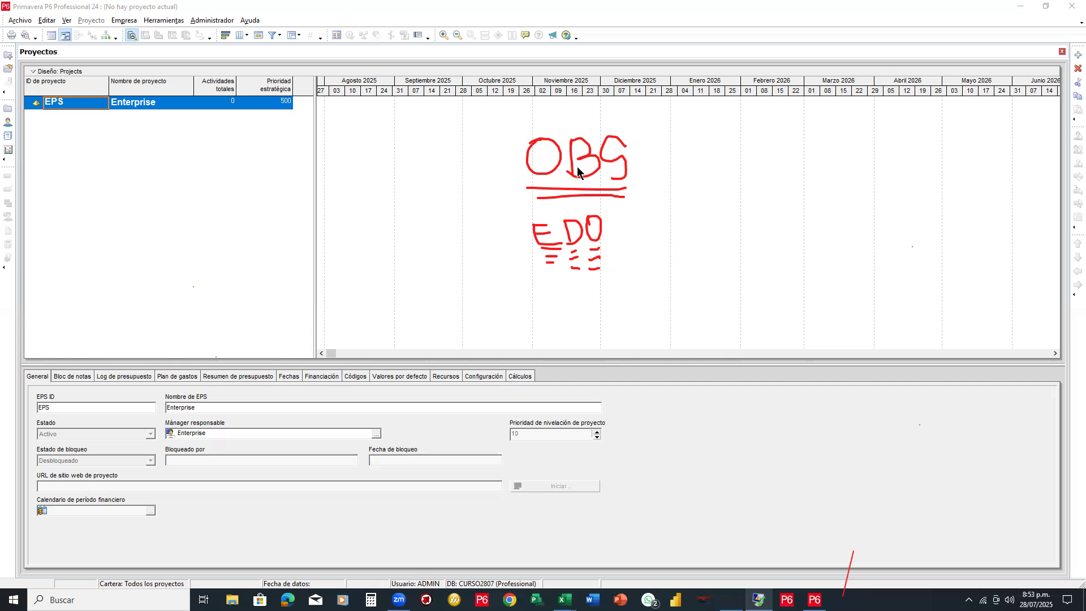
mouse_move(606, 148)
mouse_down()
mouse_move(552, 151)
mouse_move(593, 198)
mouse_move(553, 229)
mouse_move(573, 276)
mouse_move(598, 264)
mouse_move(575, 249)
mouse_up()
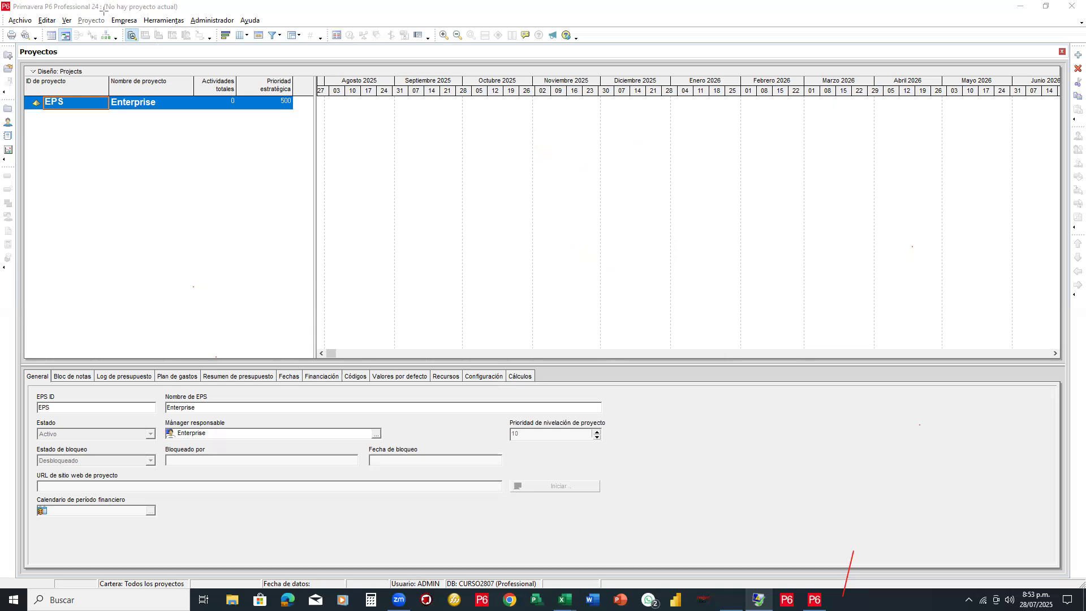
drag(106, 9, 141, 31)
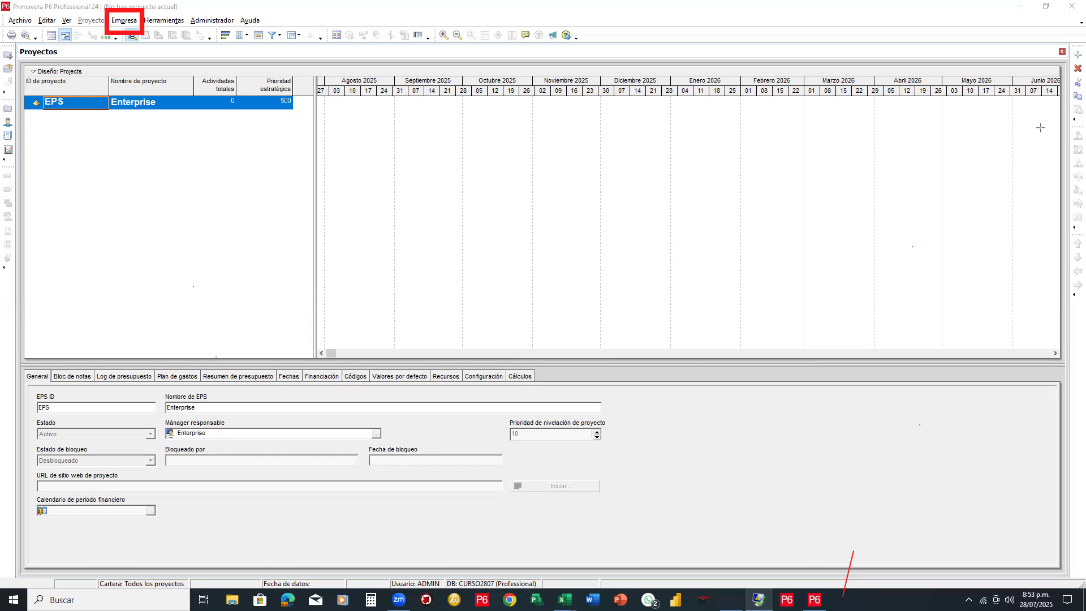
Open Empresa > EDO to show the organizational breakdown structure dialog
click(129, 24)
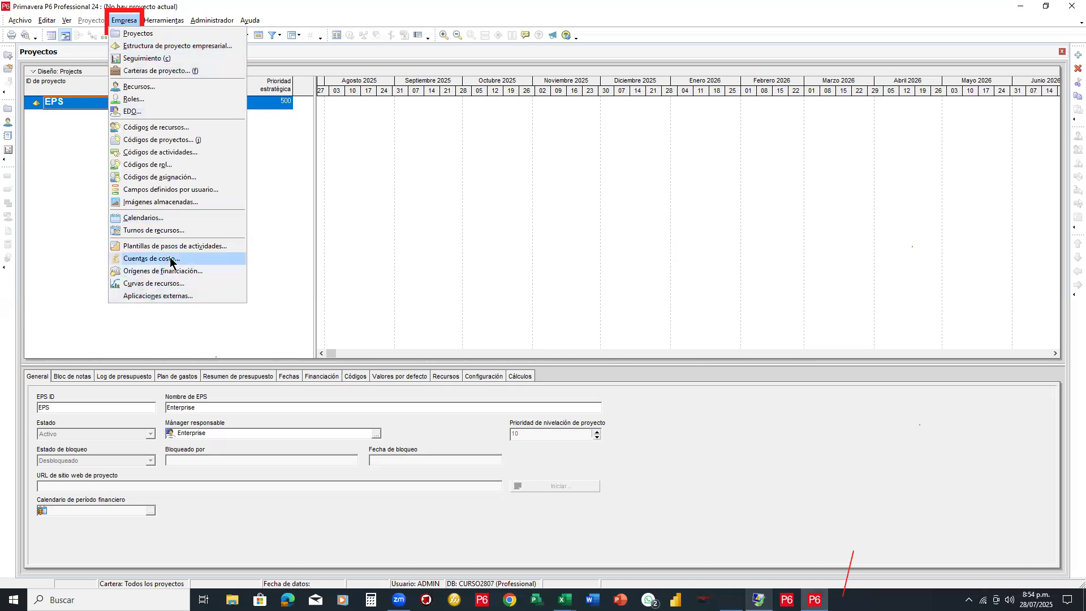
click(138, 116)
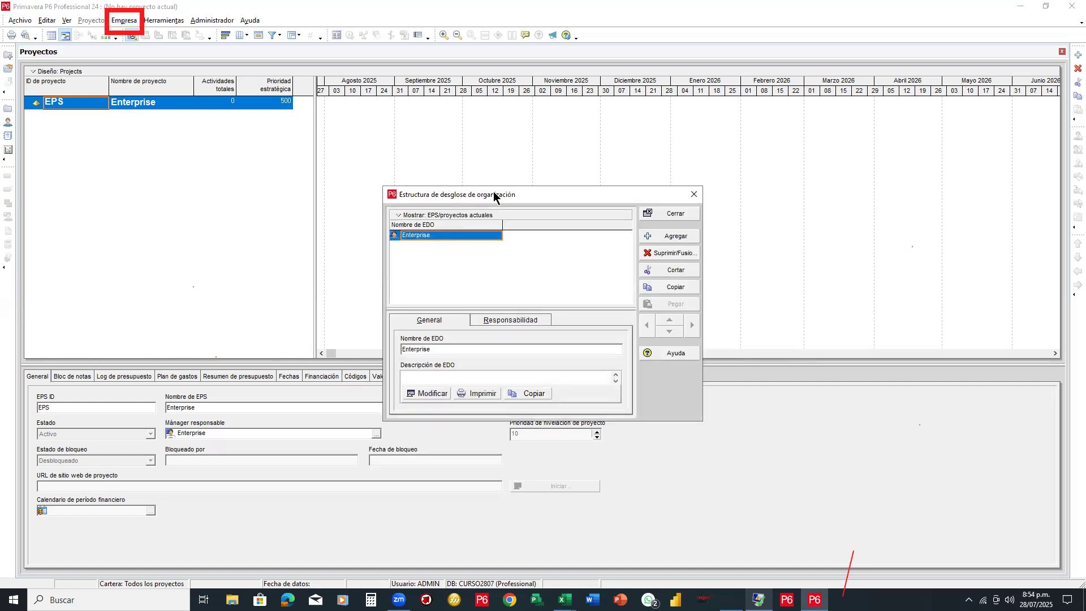
Move the OBS dialog up and drag its left, right and bottom edges outward
drag(494, 193, 404, 68)
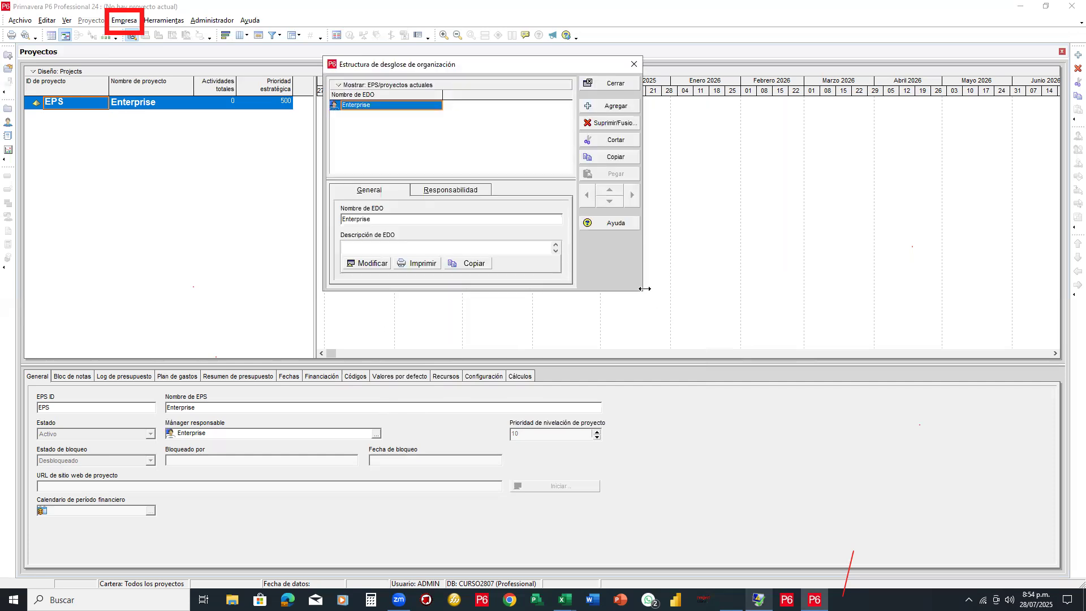
drag(644, 288, 824, 289)
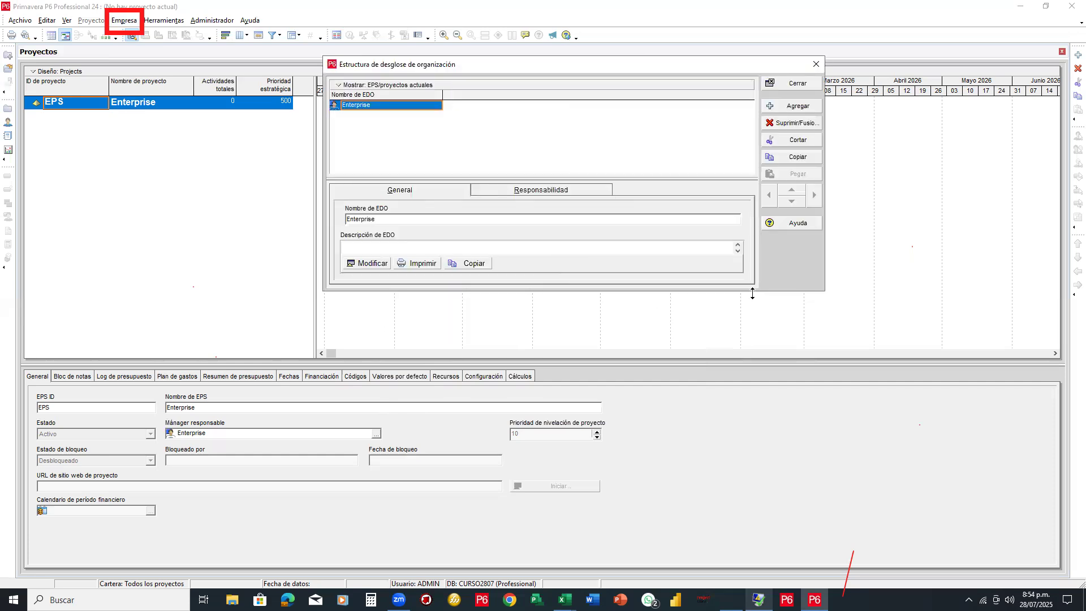
drag(752, 293, 753, 404)
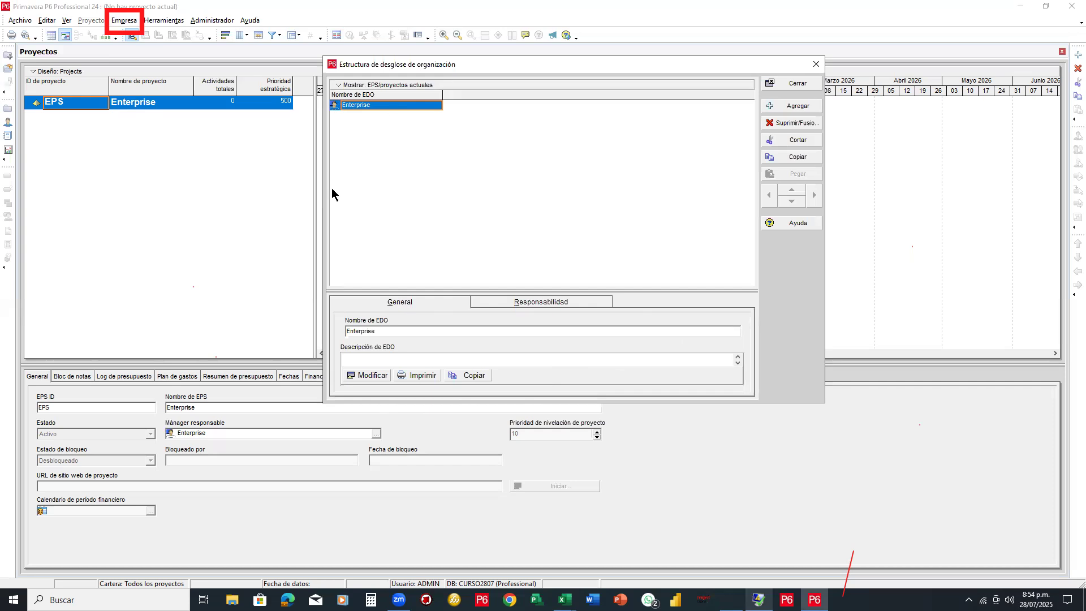
drag(320, 184, 240, 183)
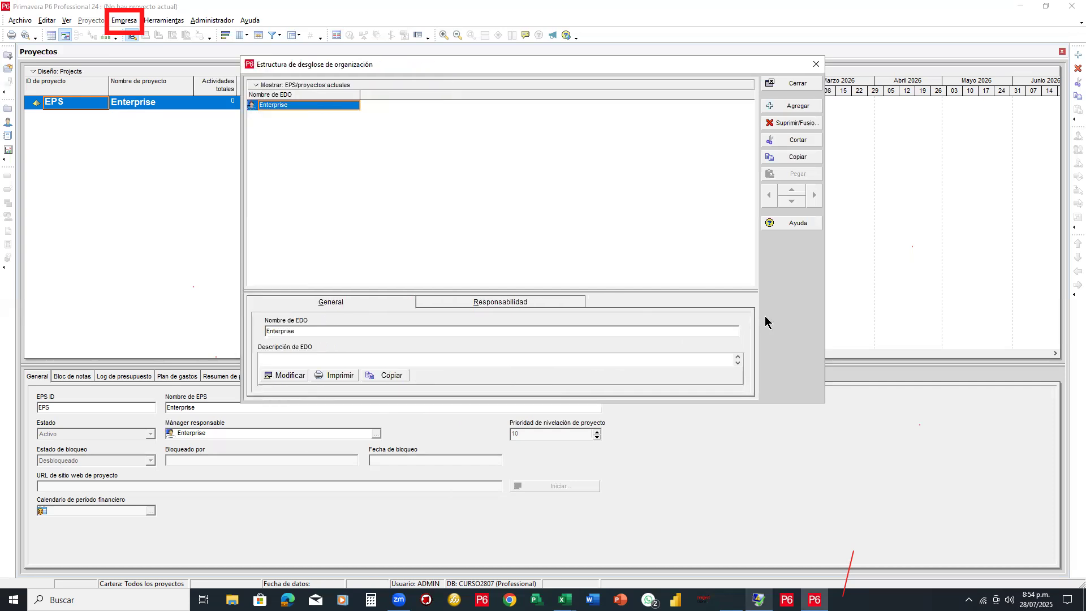
drag(826, 399, 896, 400)
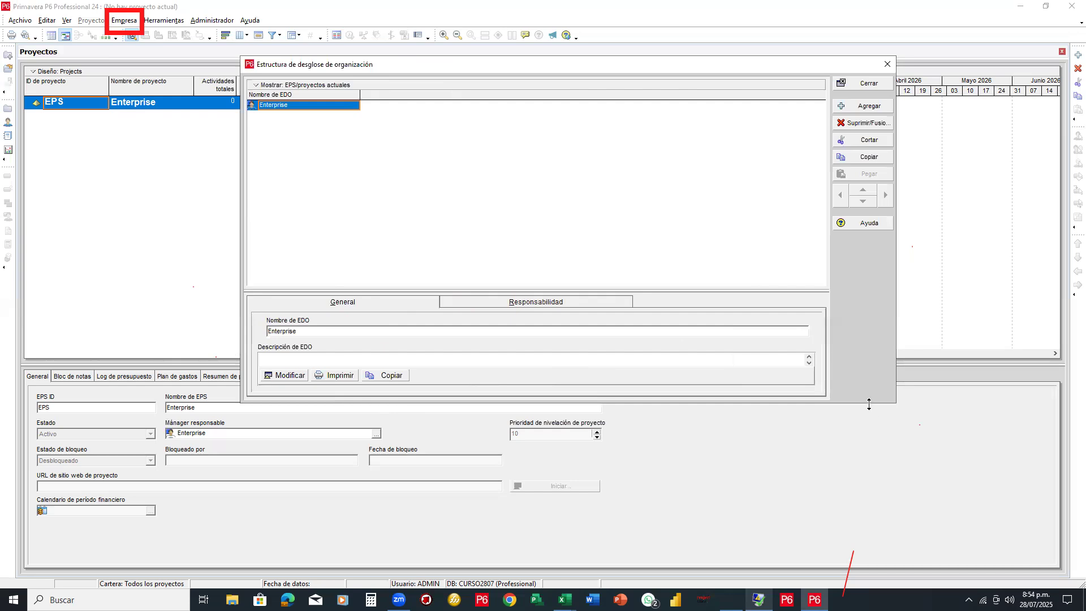
drag(869, 404, 869, 470)
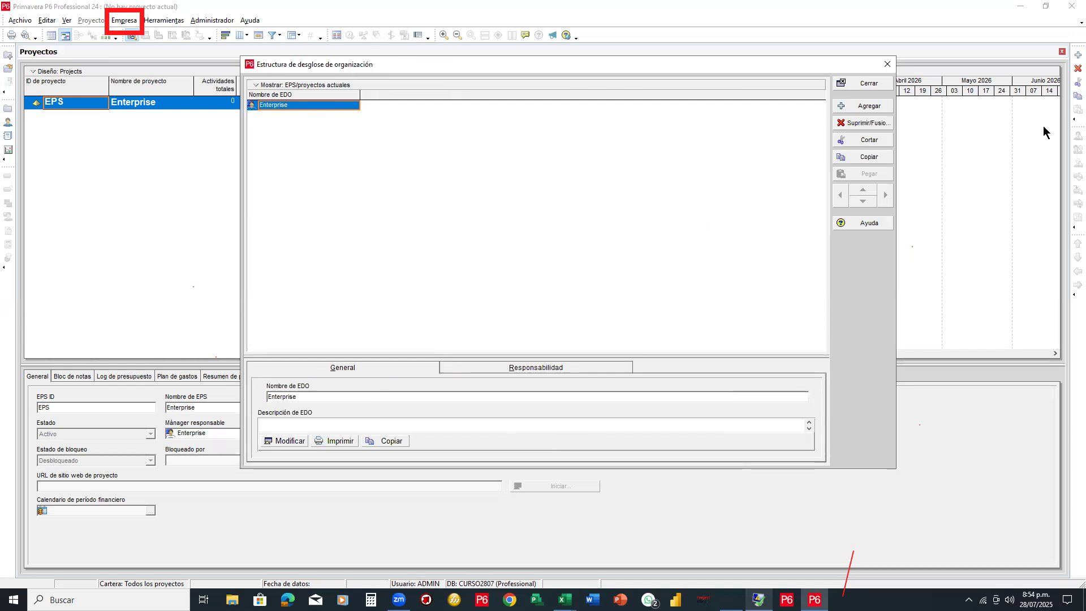
drag(380, 176, 502, 198)
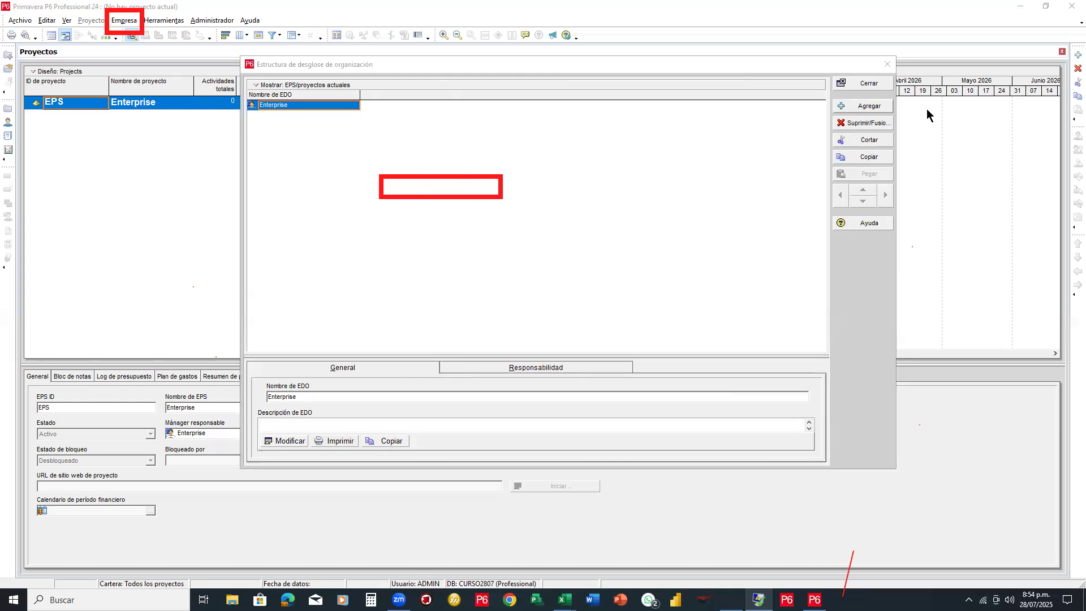
Rename the Enterprise node to MI Empresa
click(493, 193)
click(310, 106)
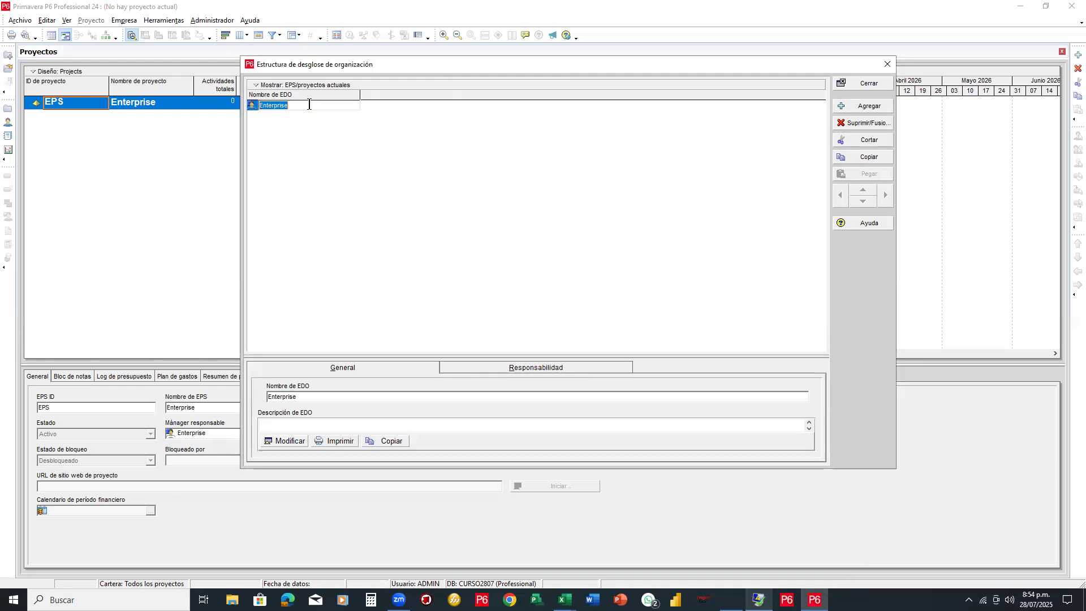
double_click(310, 105)
text(m)
text(l)
key(BackSpace)
key(BackSpace)
key(BackSpace)
key(BackSpace)
key(BackSpace)
key(BackSpace)
text(m)
text(MI)
text( E)
text(mpresa)
key(Return)
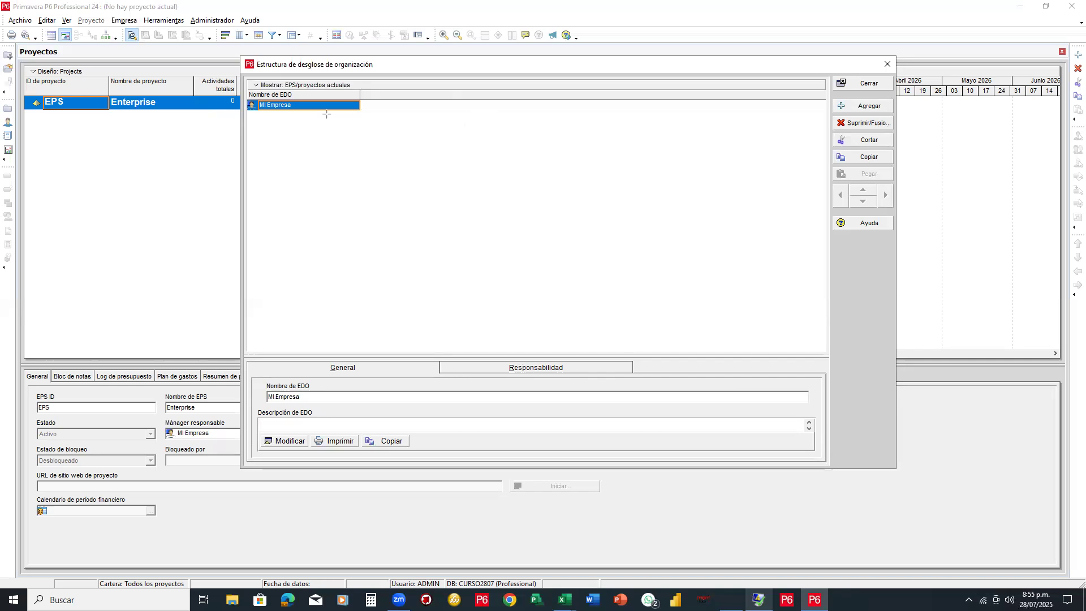
drag(829, 75, 899, 253)
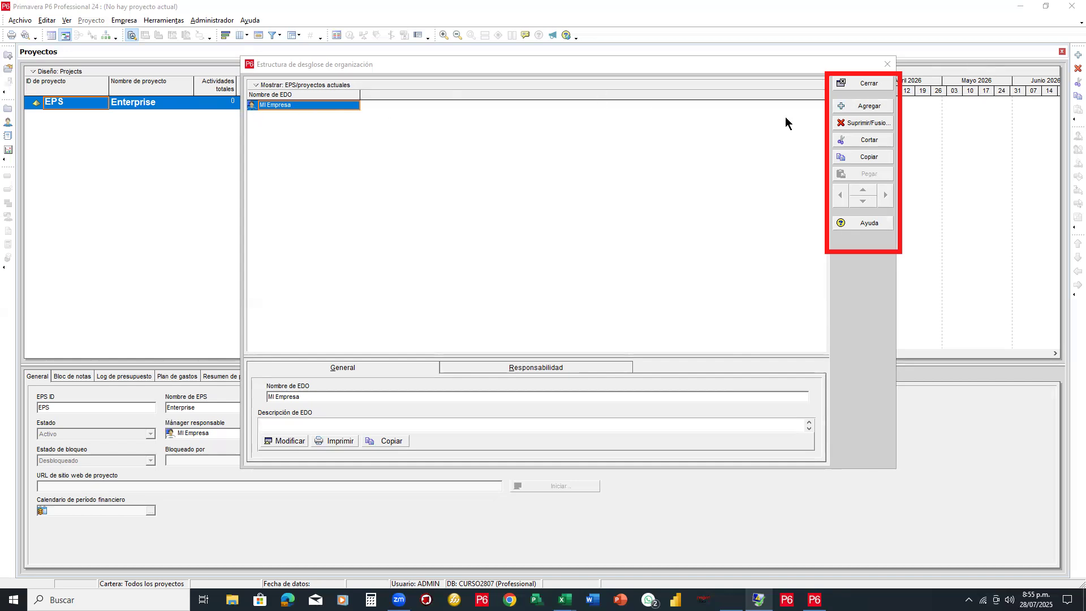
Add a new node below MI Empresa, accepting the filter message, and name it Administración
click(869, 107)
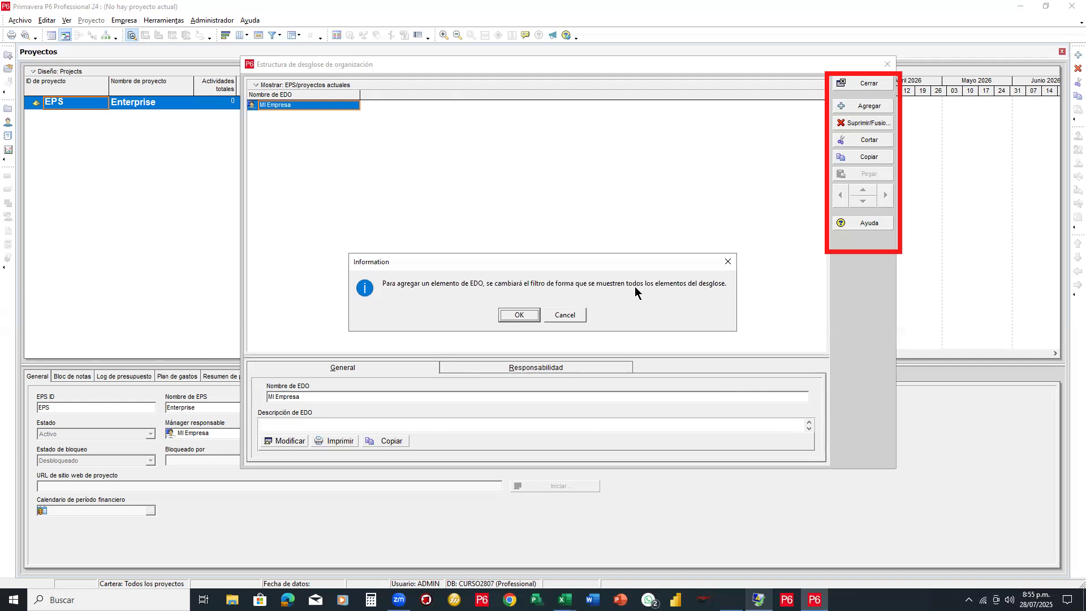
click(518, 315)
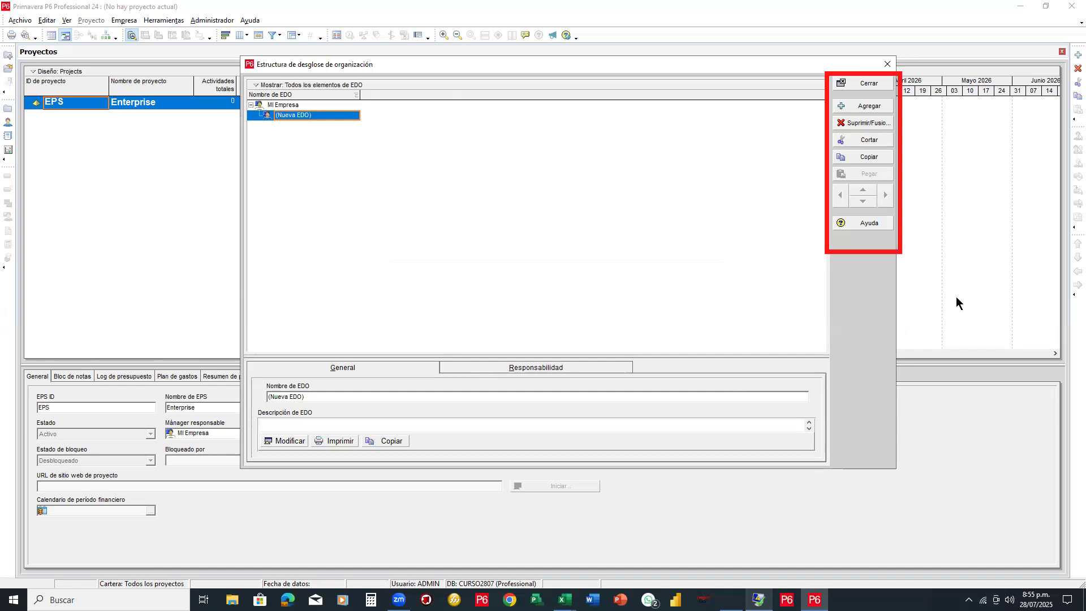
key(Escape)
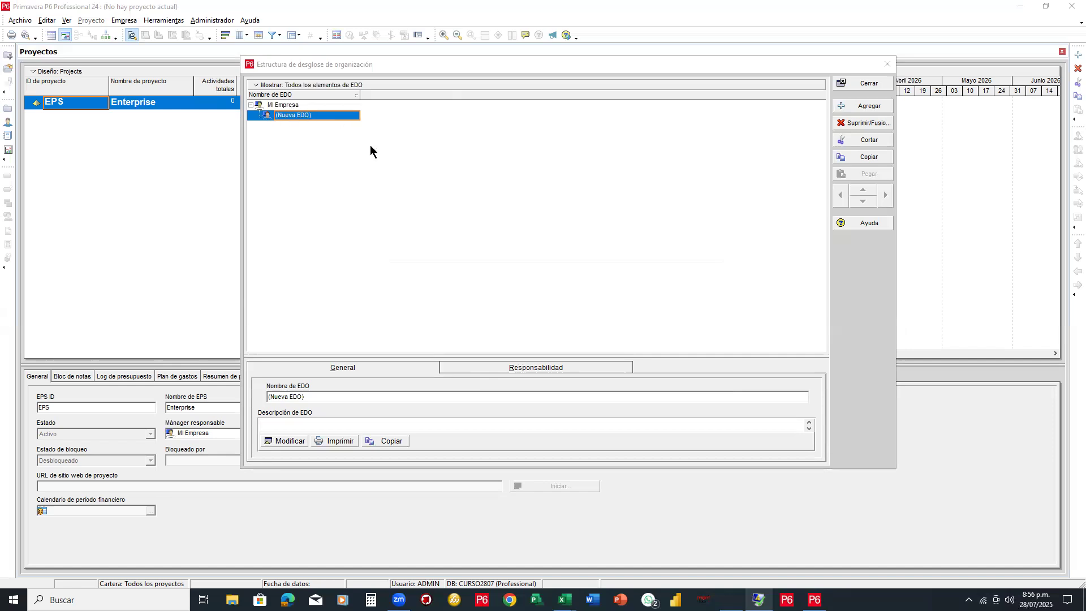
click(300, 117)
drag(313, 115, 267, 116)
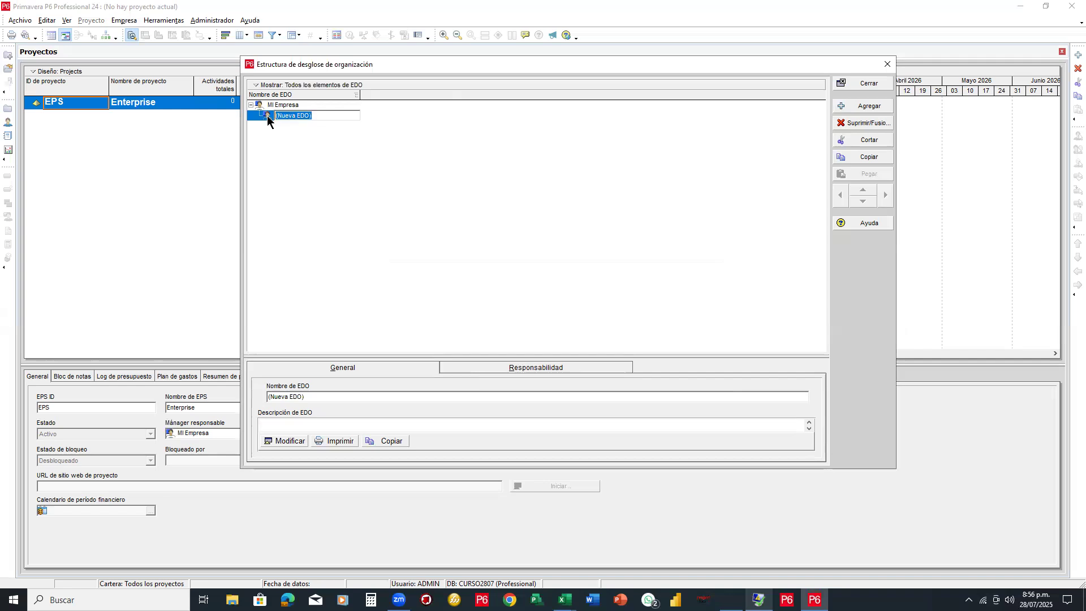
text(a)
text(A)
text(dmintrac)
key(BackSpace)
key(BackSpace)
key(BackSpace)
key(BackSpace)
text(istración)
key(Return)
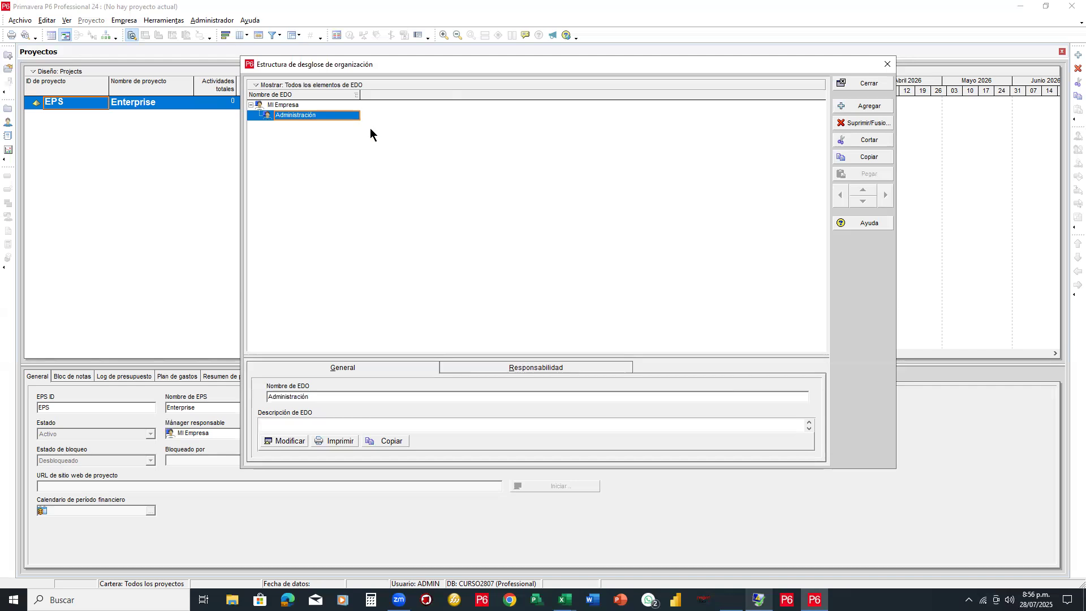
Add another node below MI Empresa and name it Dir Proyectos
click(861, 106)
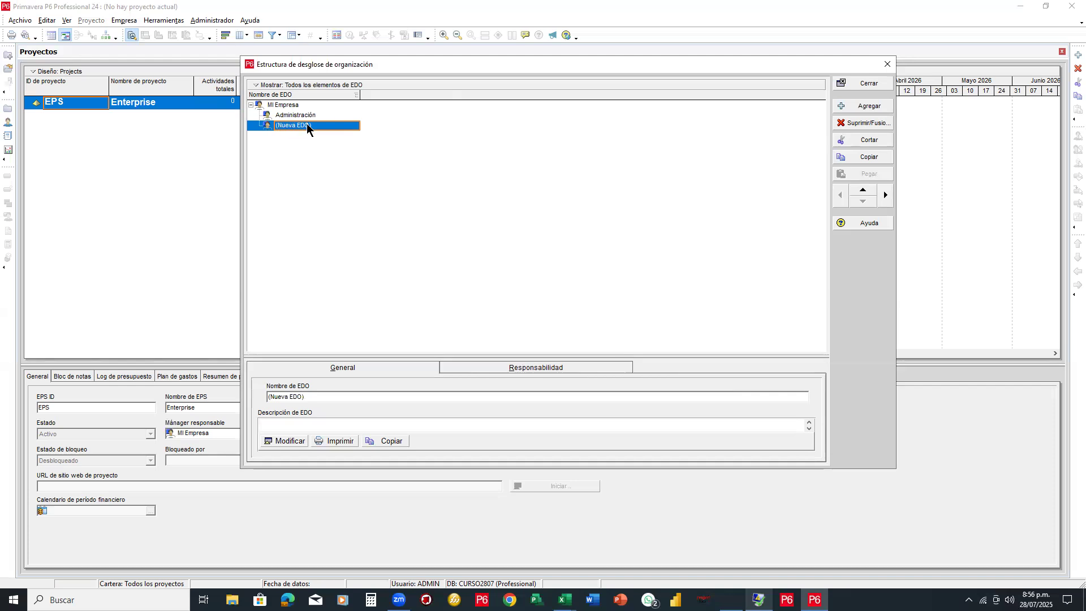
click(306, 124)
drag(315, 125, 273, 125)
text(Proyect)
key(BackSpace)
key(BackSpace)
key(BackSpace)
key(BackSpace)
key(BackSpace)
key(BackSpace)
key(BackSpace)
text(Dirf Proyewc)
text(ec)
click(272, 123)
Widen the breakdown structure window further to the left
mouse_move(561, 141)
mouse_down()
mouse_move(665, 164)
mouse_move(561, 143)
mouse_move(638, 179)
mouse_move(616, 195)
mouse_move(639, 196)
mouse_up()
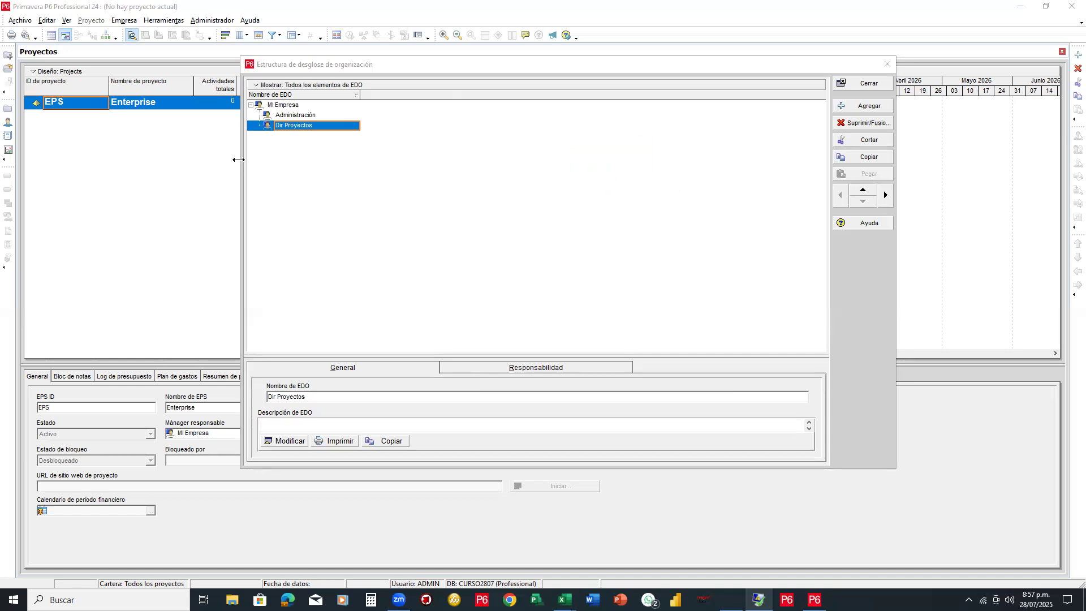
drag(192, 159, 194, 158)
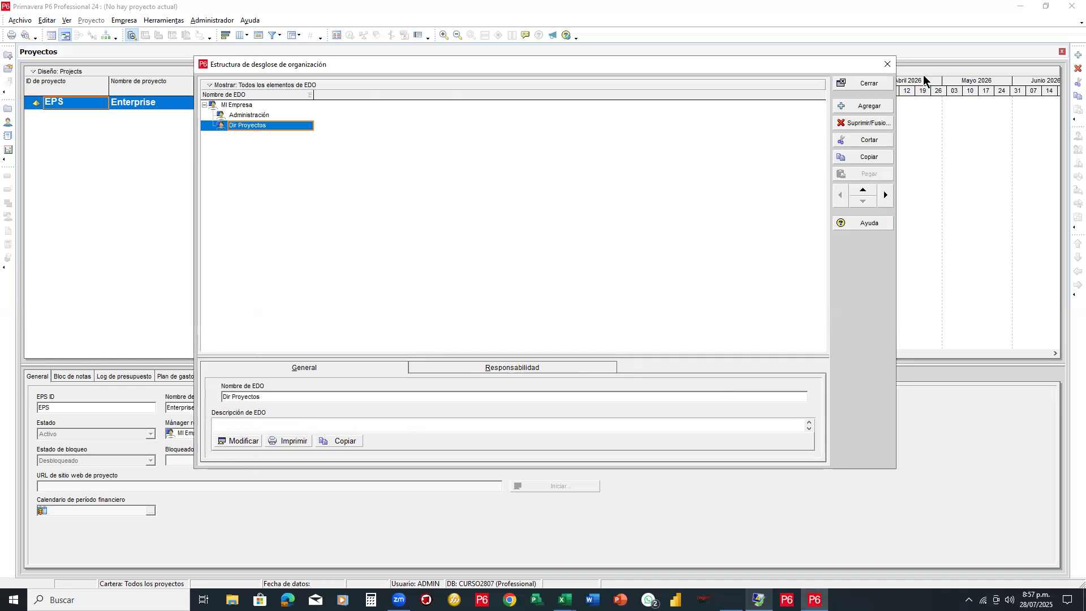
click(937, 173)
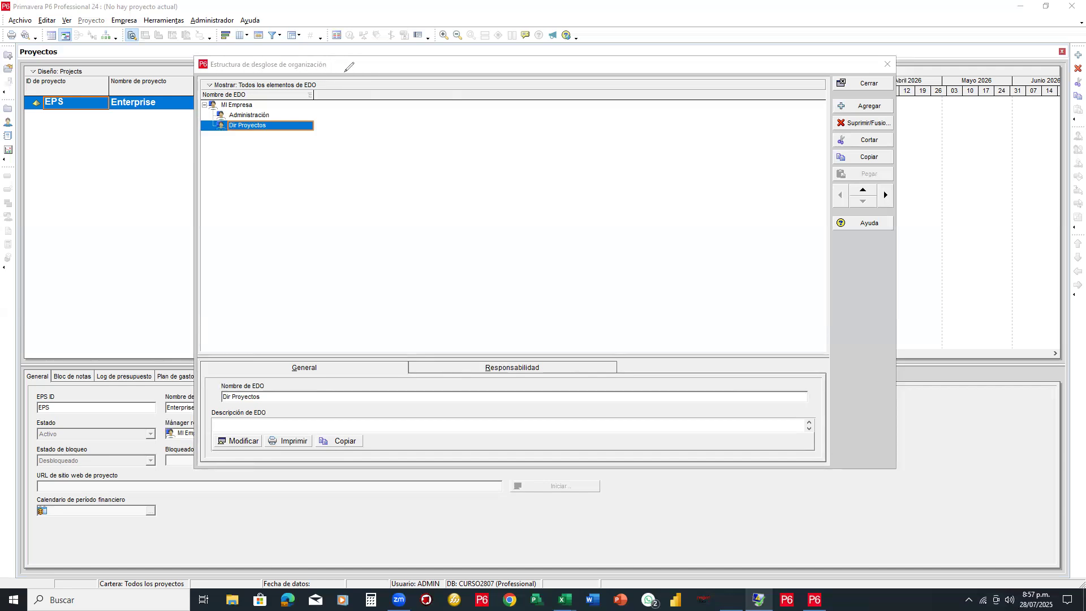
mouse_move(299, 70)
mouse_down()
mouse_move(218, 72)
mouse_move(195, 84)
mouse_move(329, 94)
mouse_move(325, 73)
mouse_move(214, 69)
mouse_up()
drag(89, 195, 89, 165)
mouse_move(159, 89)
mouse_down()
mouse_move(182, 82)
mouse_move(182, 101)
mouse_up()
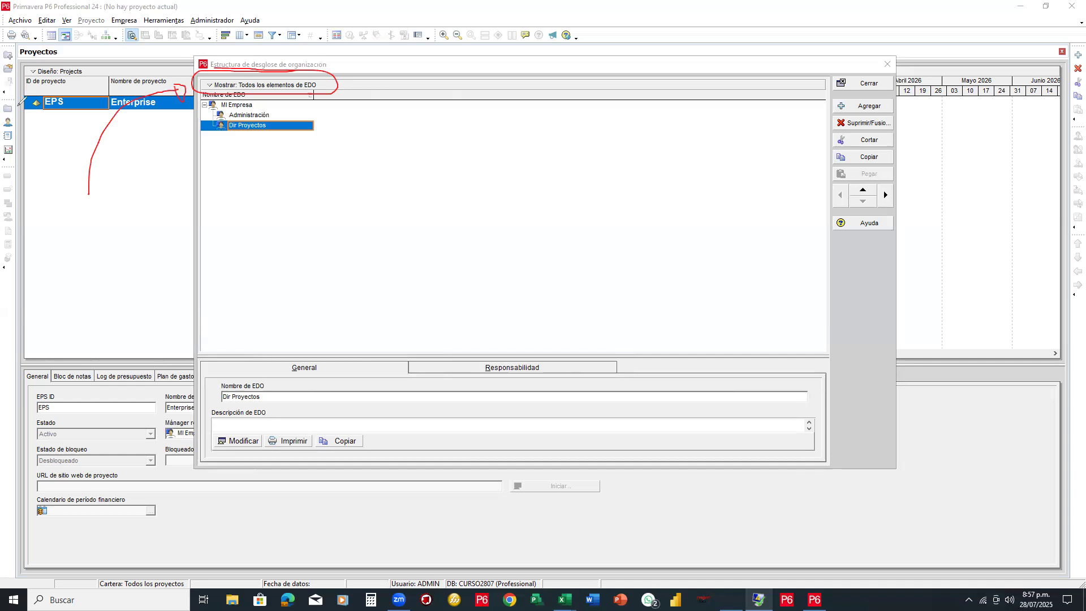
Switch the structure display to Vista de gráfico and enlarge the dialog leftward and downward
click(211, 86)
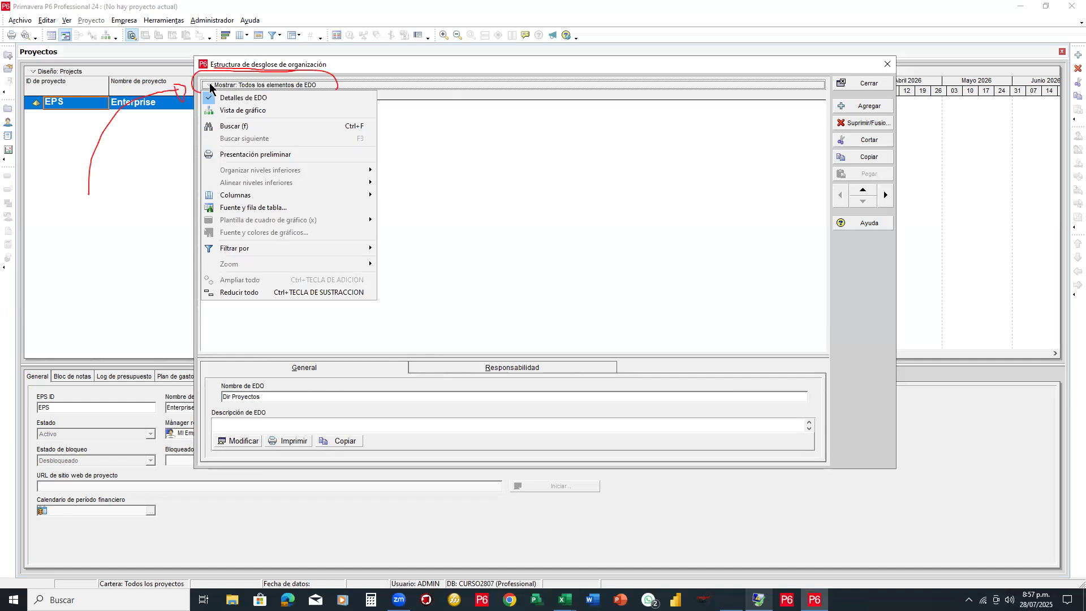
click(266, 110)
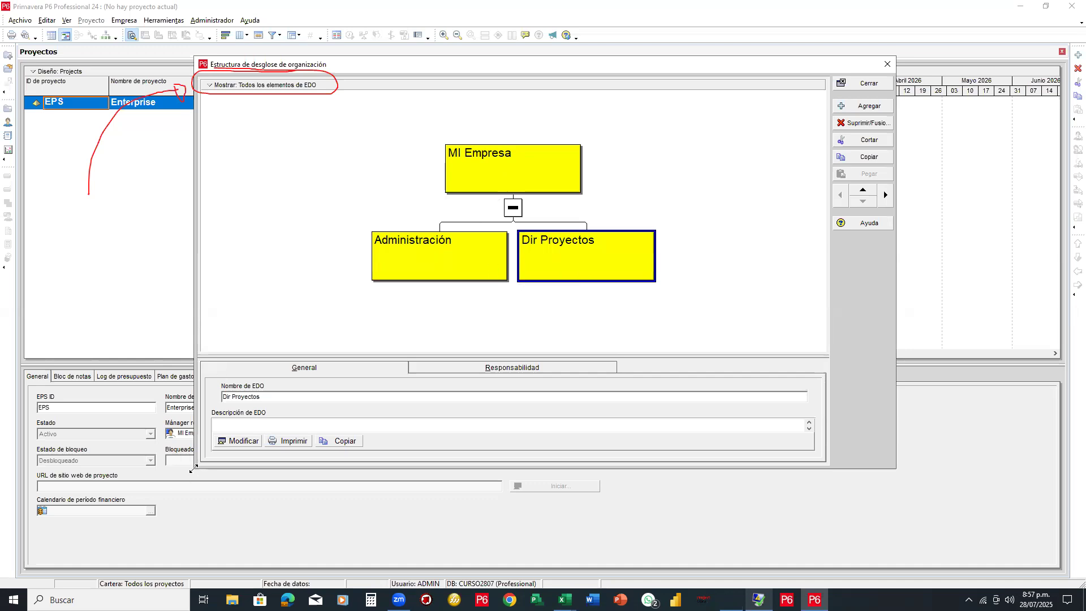
drag(192, 469, 54, 525)
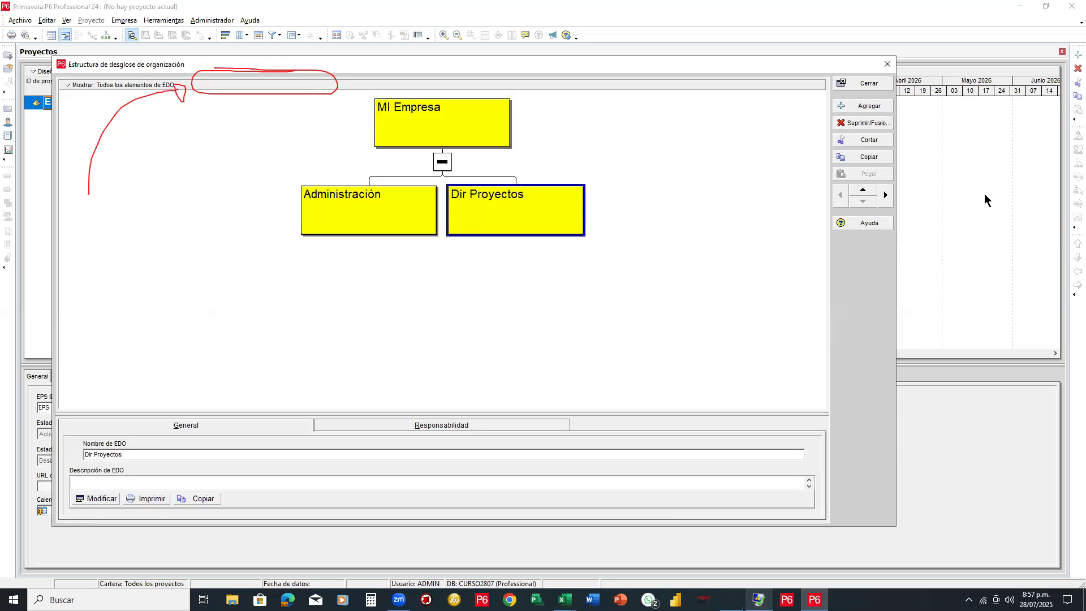
key(Escape)
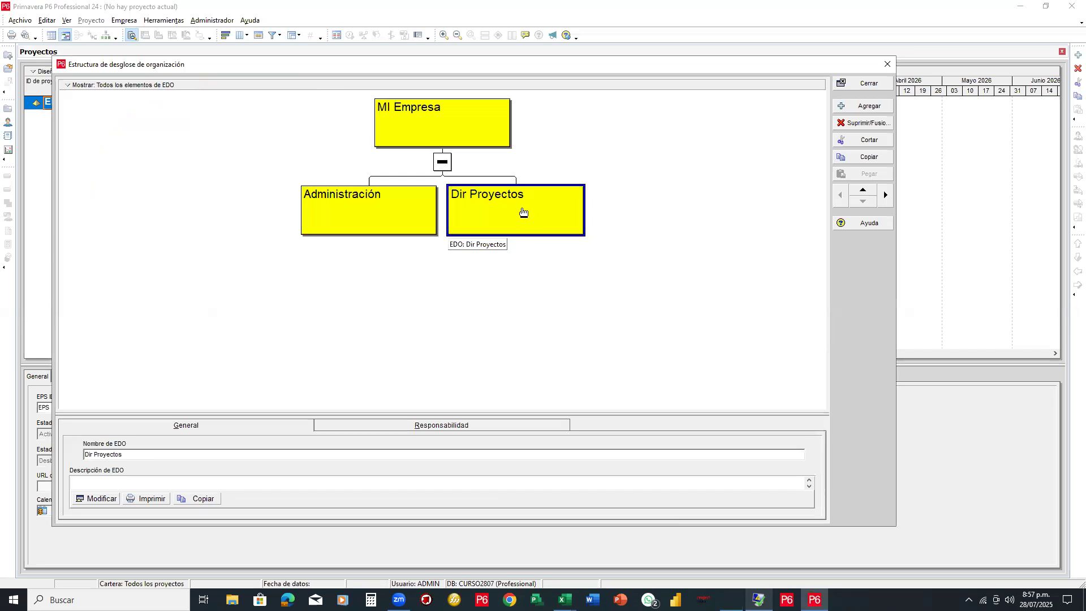
Add a new node, demote it under Dir Proyectos, and name it Ingenieria
click(859, 107)
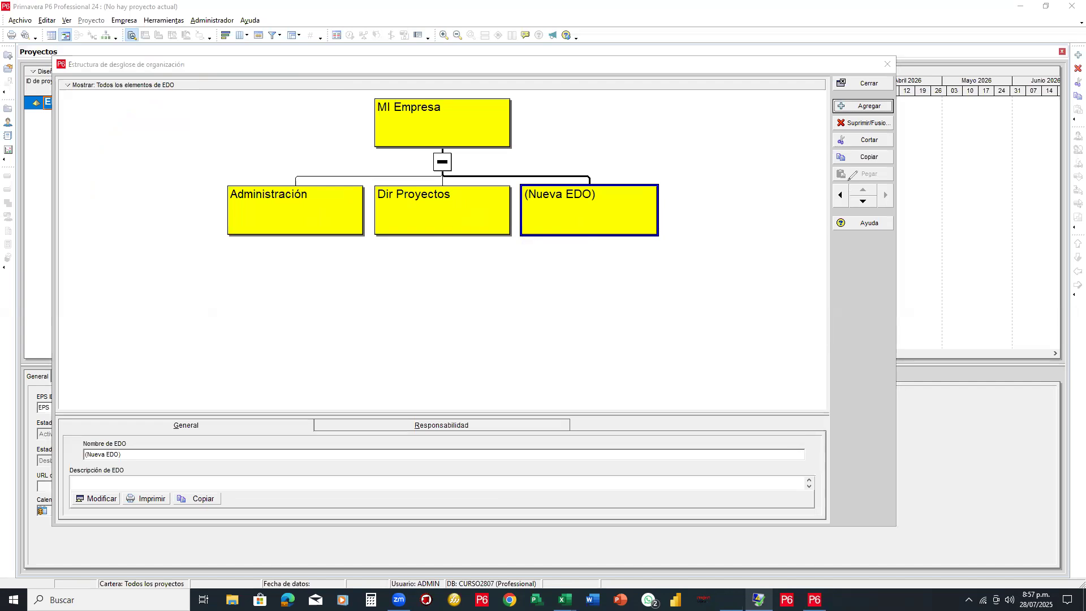
drag(826, 71, 899, 228)
mouse_move(828, 180)
mouse_down()
mouse_move(898, 229)
mouse_move(897, 215)
mouse_up()
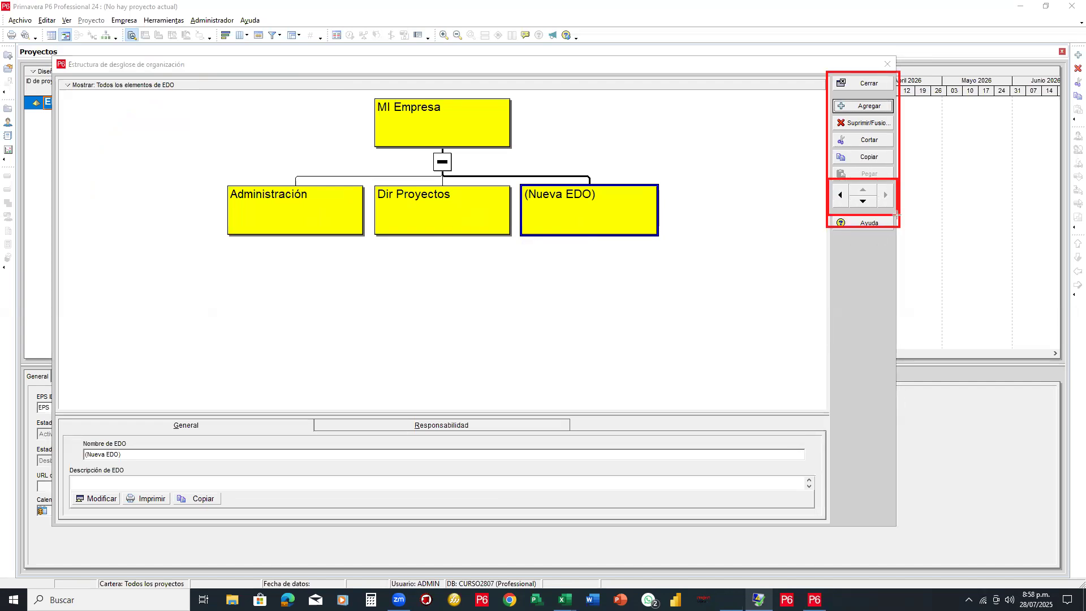
click(868, 203)
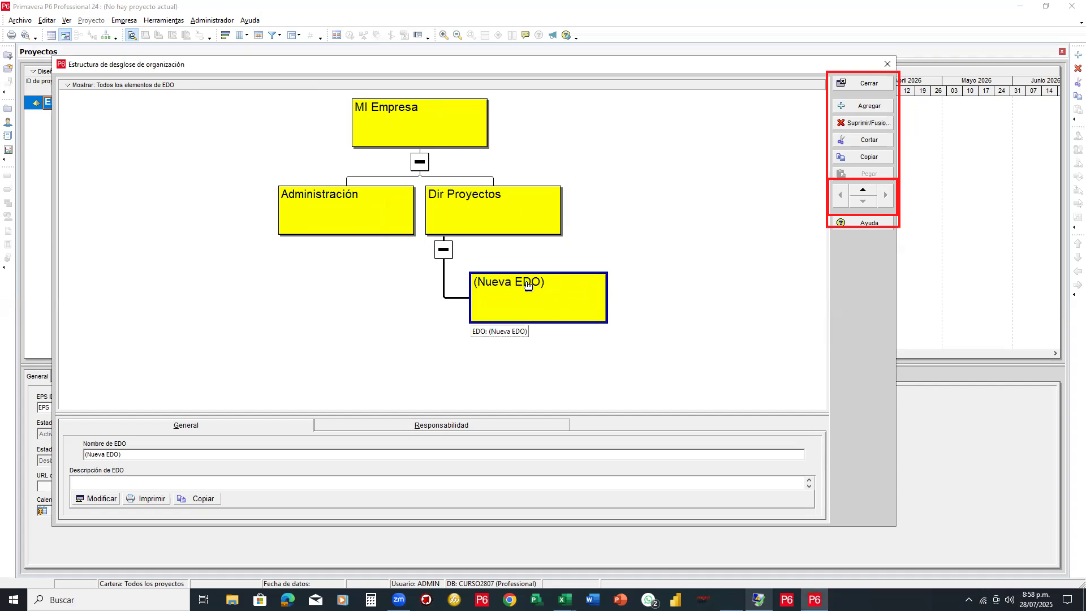
key(Print)
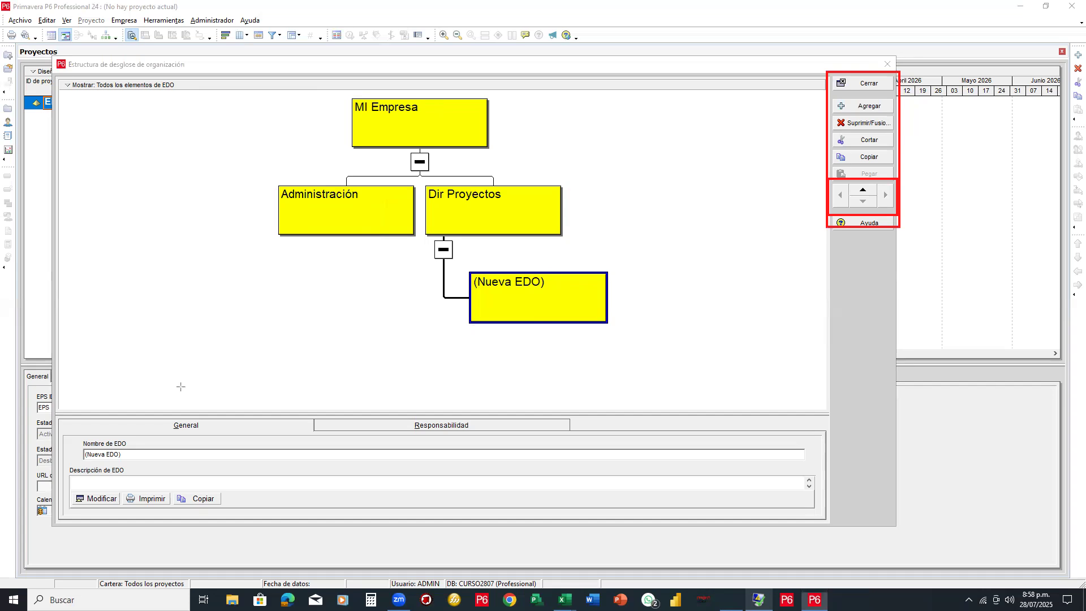
mouse_move(53, 417)
mouse_down()
mouse_move(466, 533)
mouse_move(826, 523)
mouse_up()
mouse_move(70, 438)
mouse_down()
mouse_move(106, 457)
mouse_move(162, 459)
mouse_move(61, 455)
mouse_up()
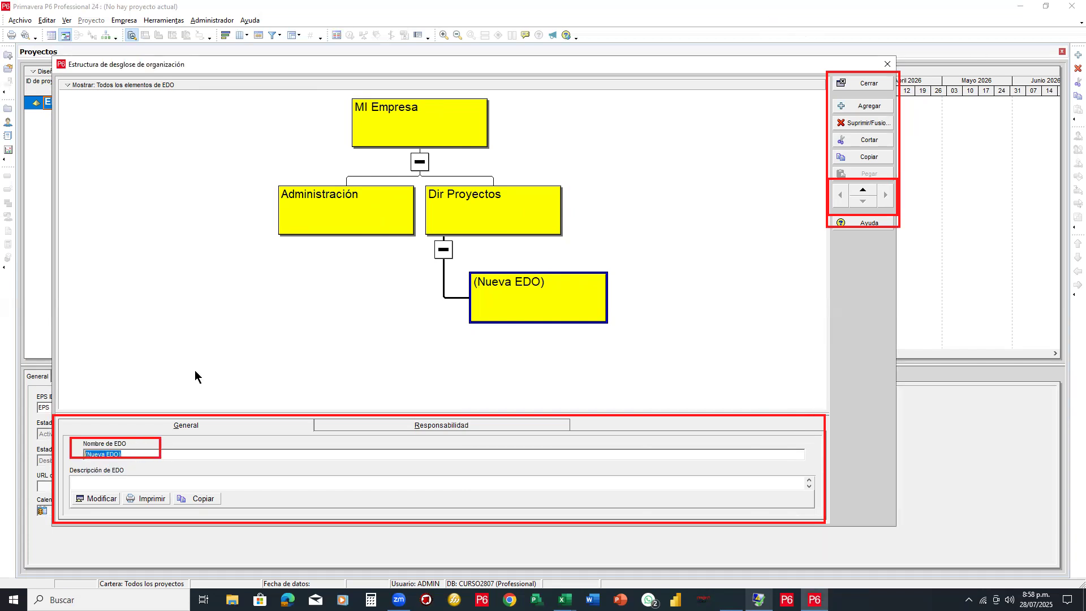
text(Ingenieria)
click(767, 390)
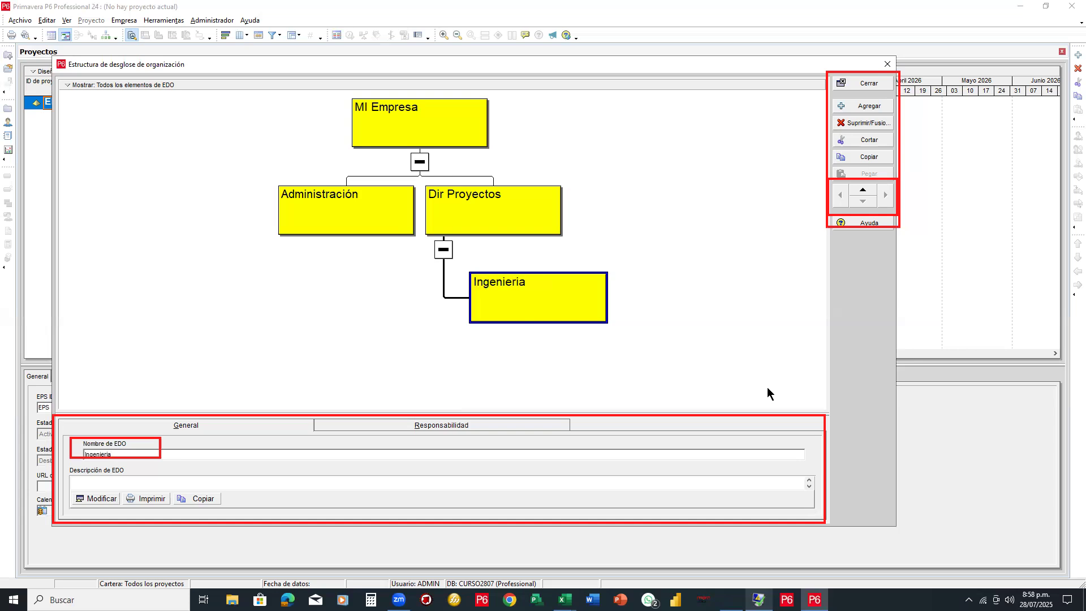
click(504, 212)
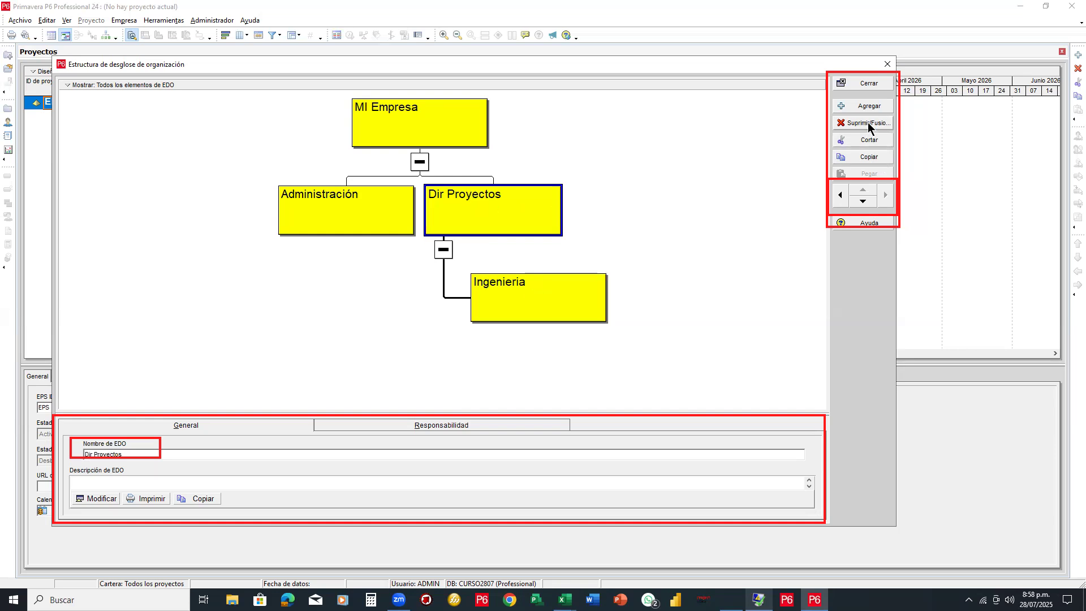
Add a second node under Dir Proyectos, replacing '(Nueva EDO)' with the name Calculos
click(869, 106)
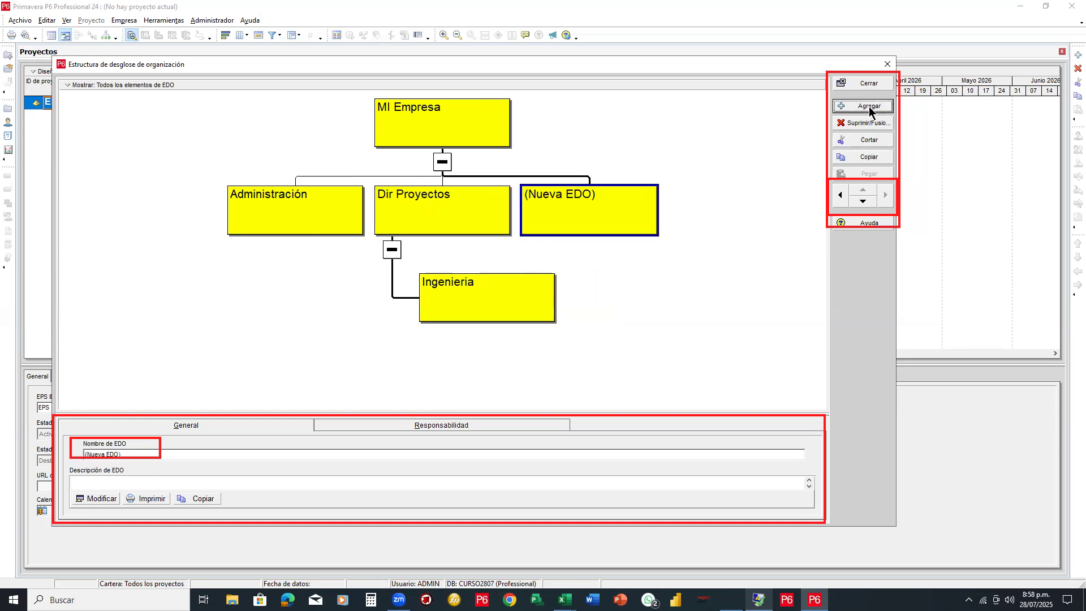
click(866, 202)
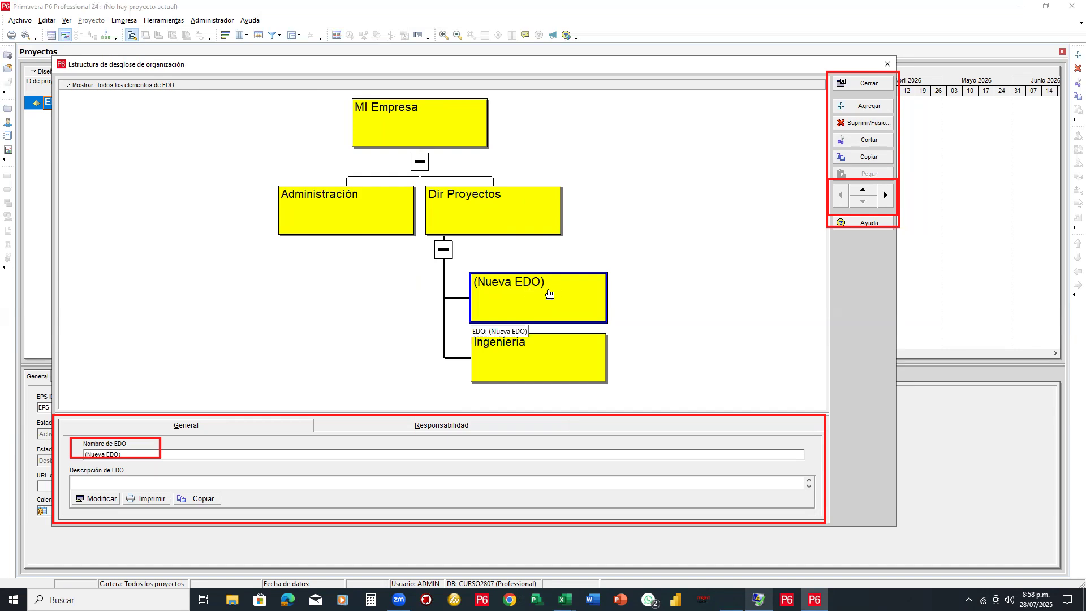
click(78, 454)
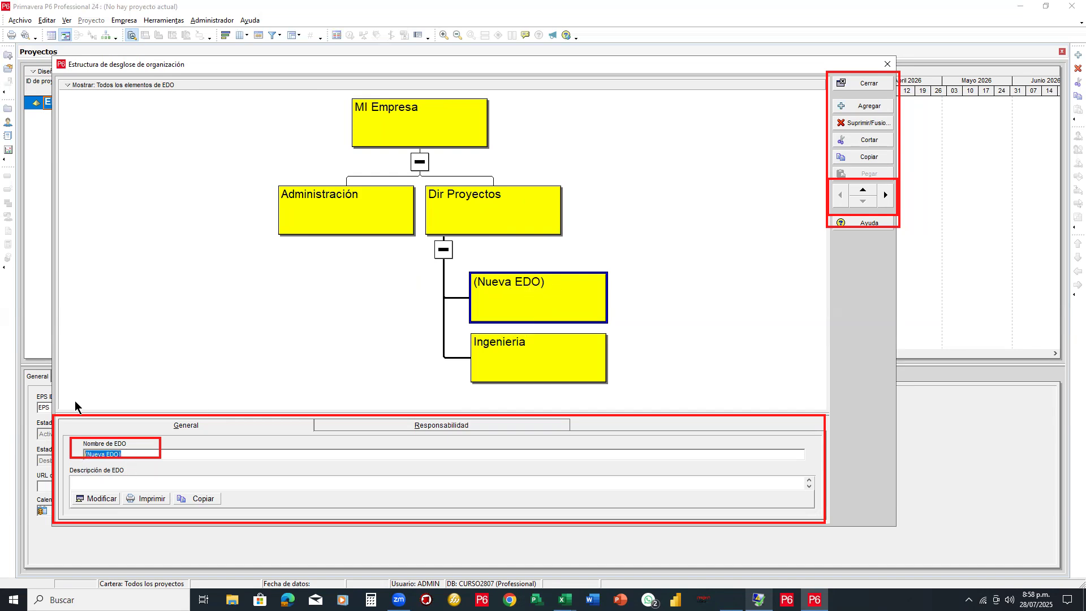
text(Calculos)
key(Return)
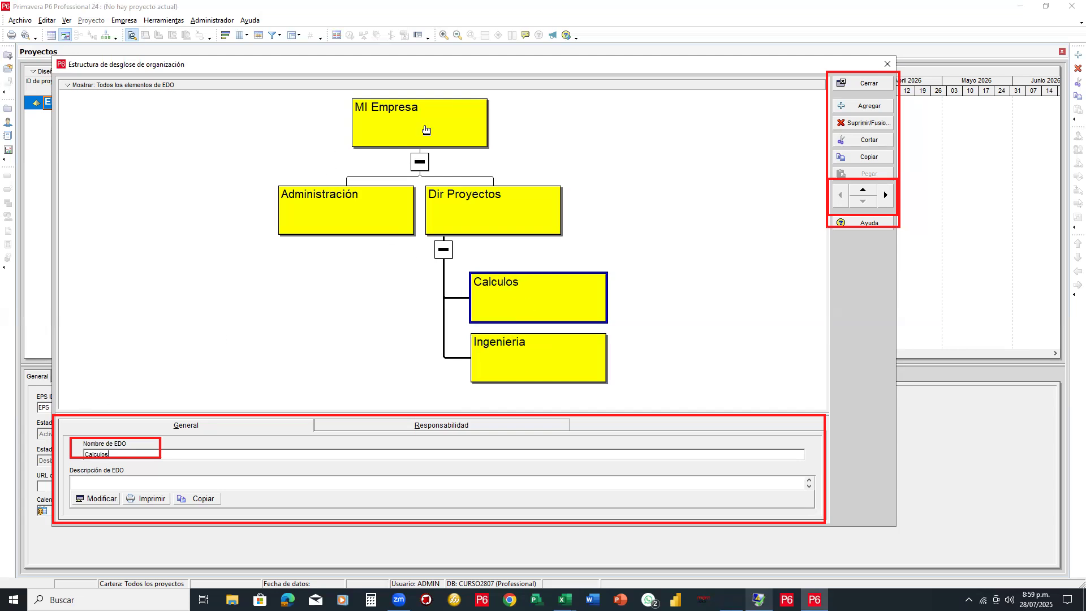
click(372, 207)
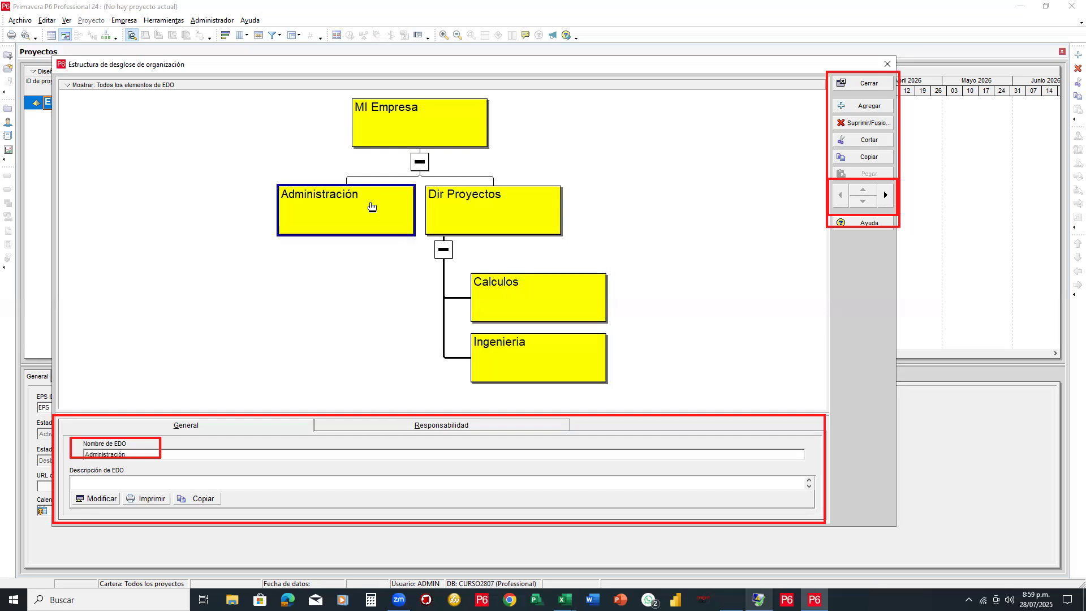
Add and demote two new nodes under Administración, naming them RRHH and Compras
click(866, 107)
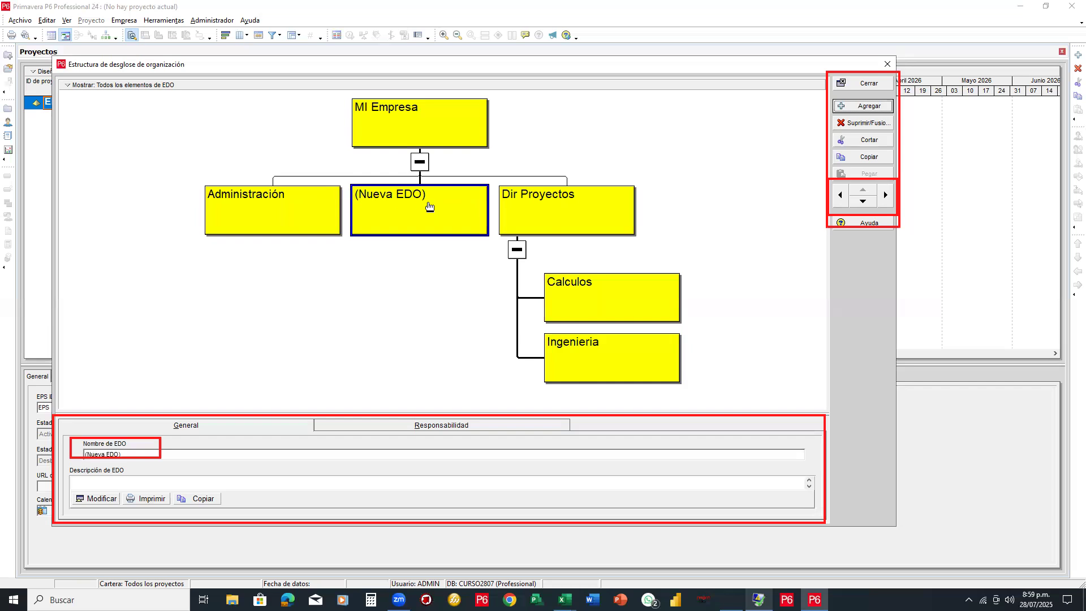
click(864, 202)
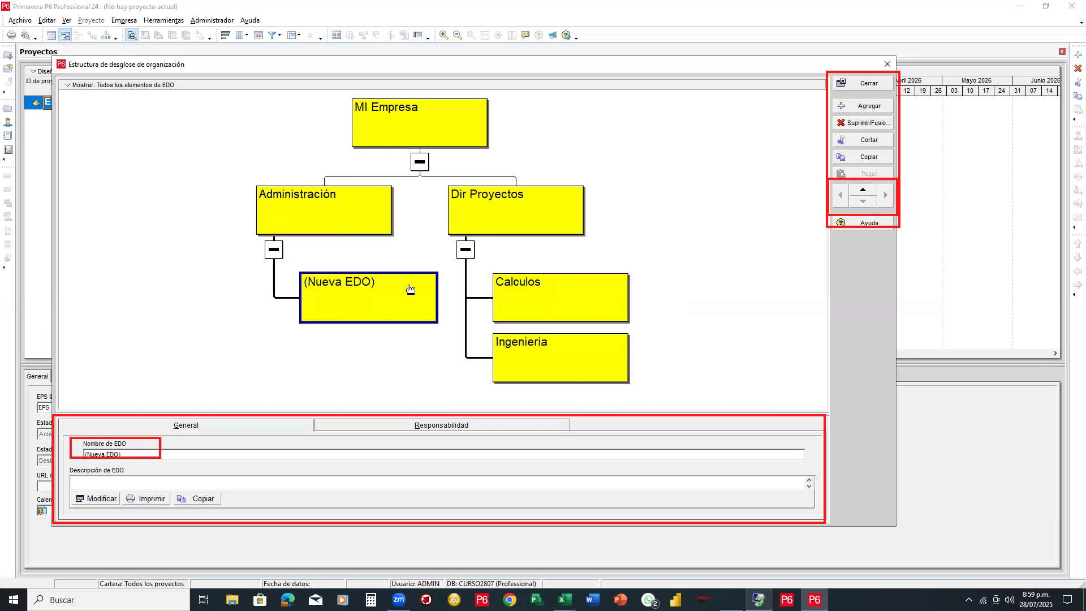
drag(137, 453, 52, 450)
text(RRHH)
key(Return)
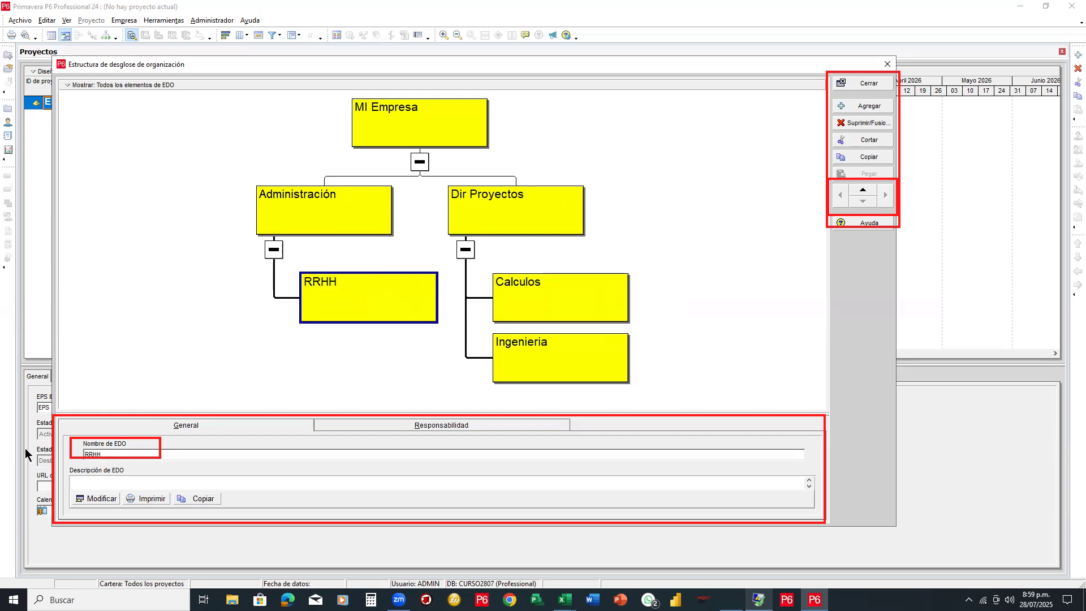
click(347, 223)
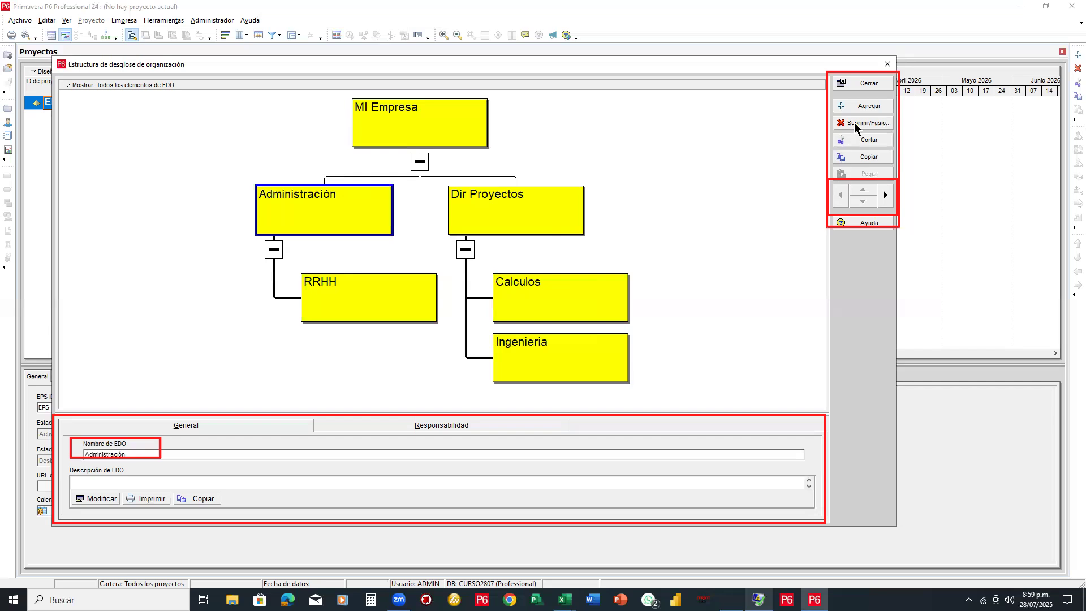
click(866, 106)
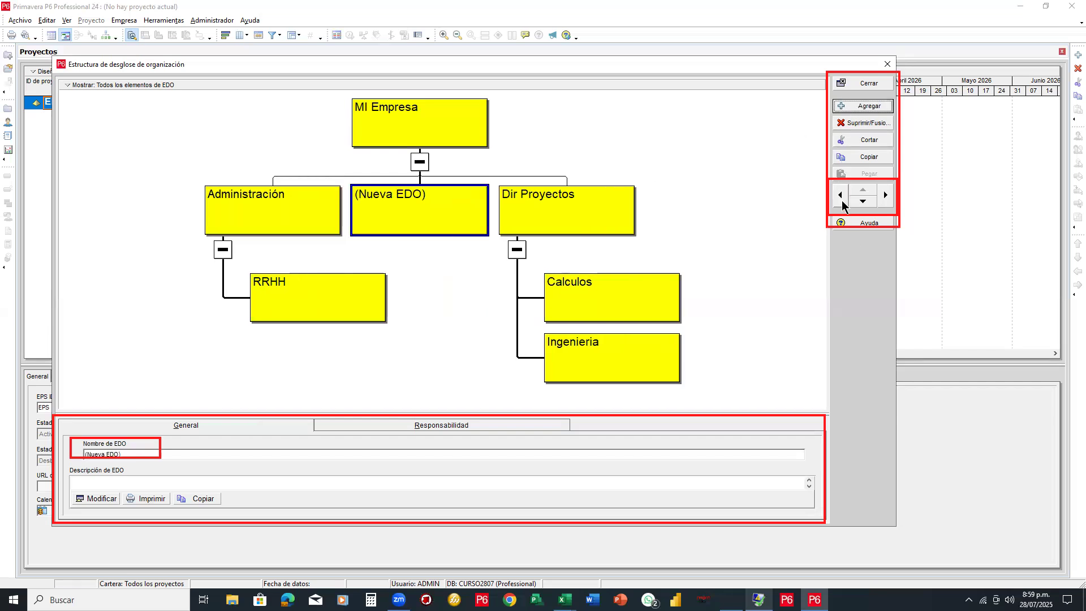
click(886, 195)
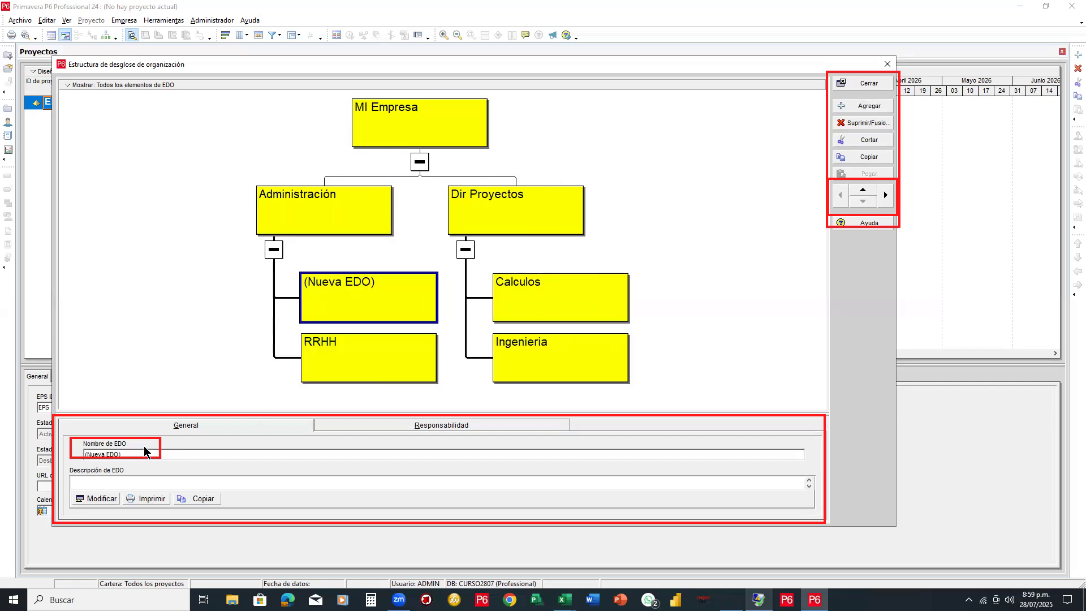
drag(122, 454, 77, 454)
text(Compras)
key(Return)
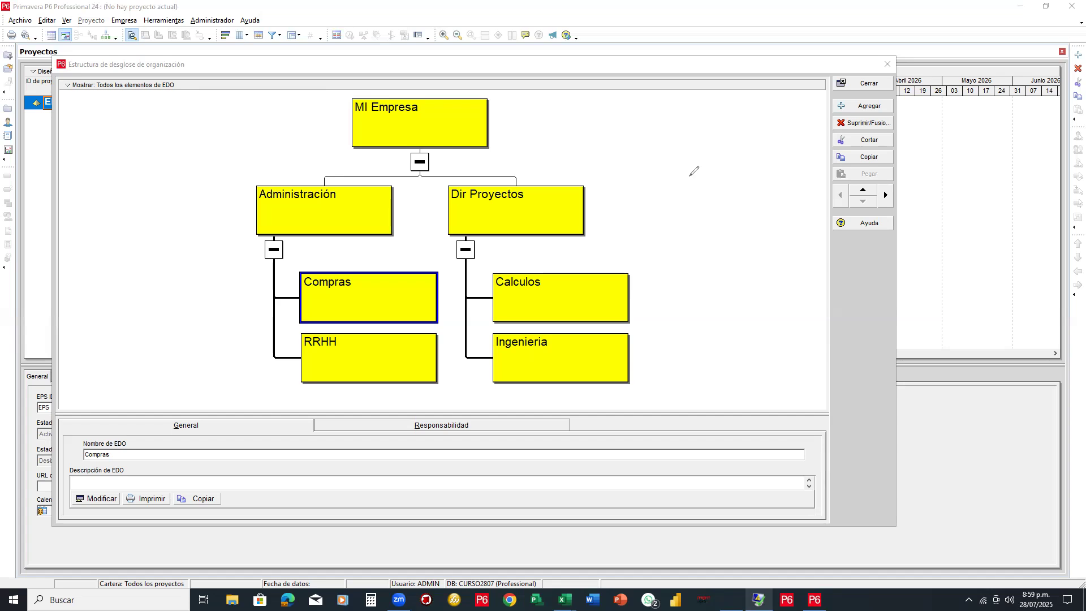
mouse_move(742, 118)
mouse_down()
mouse_move(730, 197)
mouse_move(602, 204)
mouse_move(588, 220)
mouse_move(601, 222)
mouse_up()
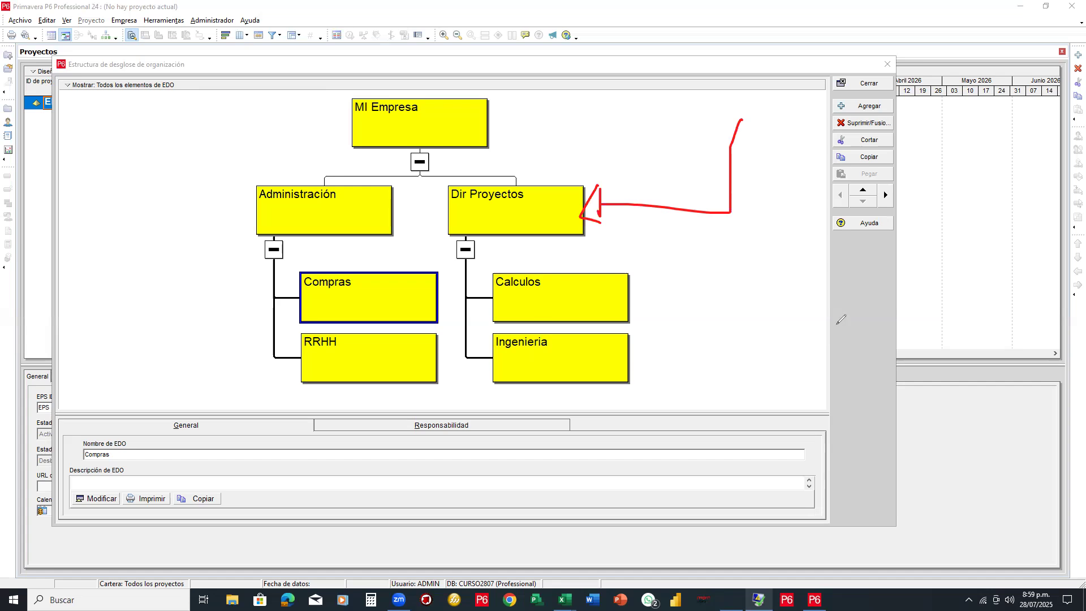
mouse_move(774, 298)
mouse_down()
mouse_move(622, 299)
mouse_move(636, 307)
mouse_up()
drag(798, 352, 629, 360)
drag(629, 360, 648, 365)
mouse_move(301, 487)
mouse_down()
mouse_move(348, 361)
mouse_move(355, 374)
mouse_move(333, 367)
mouse_up()
mouse_move(70, 312)
mouse_down()
mouse_move(320, 291)
mouse_move(322, 313)
mouse_move(320, 298)
mouse_up()
mouse_move(74, 201)
mouse_down()
mouse_move(294, 205)
mouse_move(281, 213)
mouse_up()
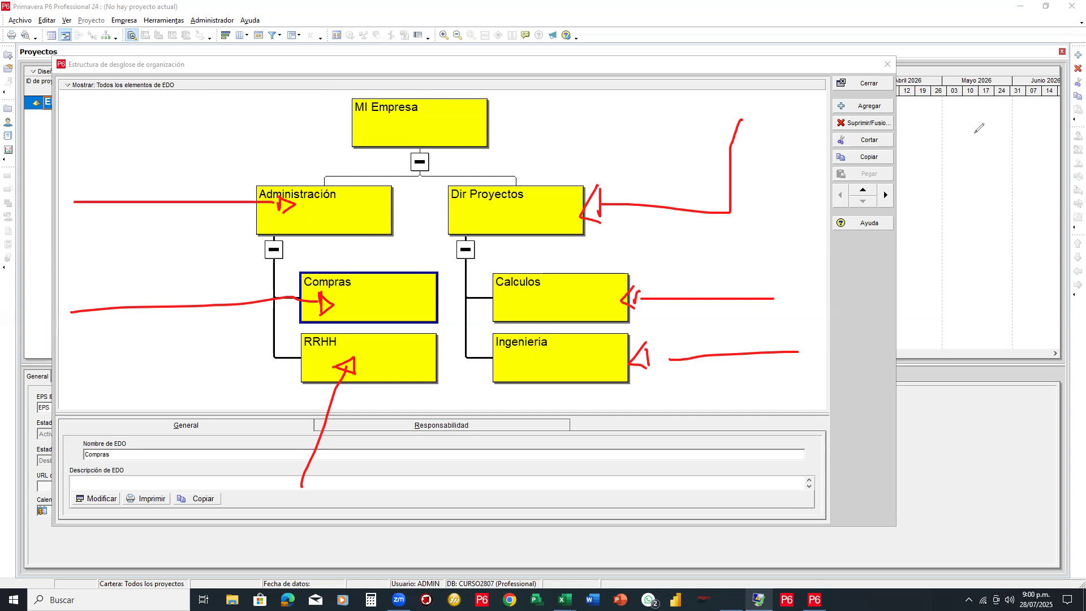
key(e)
key(e)
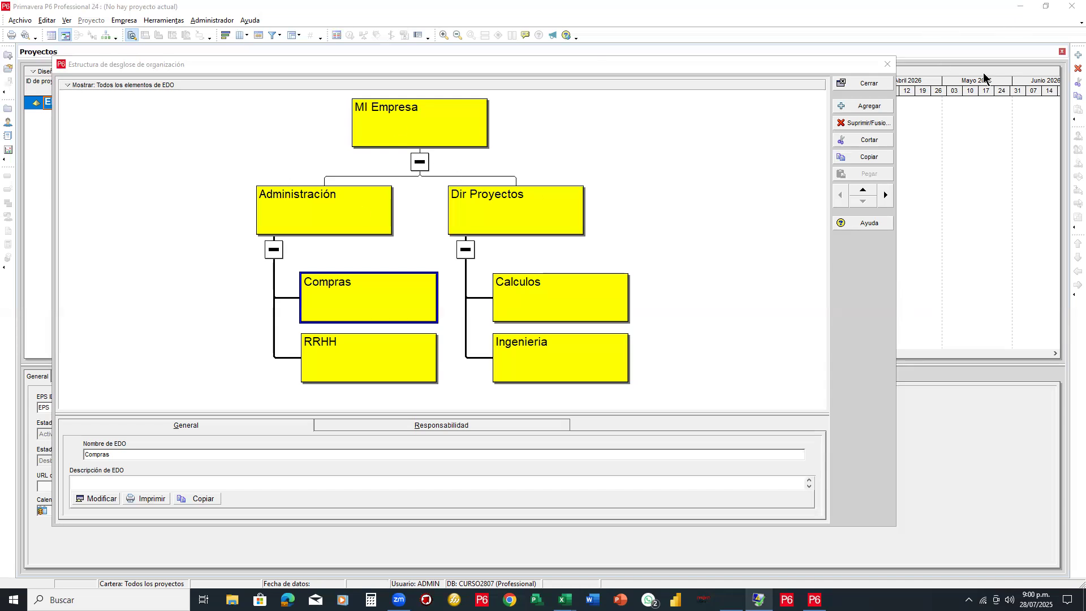
mouse_move(752, 97)
mouse_down()
mouse_move(742, 79)
mouse_move(520, 35)
mouse_move(220, 45)
mouse_up()
mouse_move(143, 56)
mouse_down()
mouse_move(59, 91)
mouse_move(84, 80)
mouse_up()
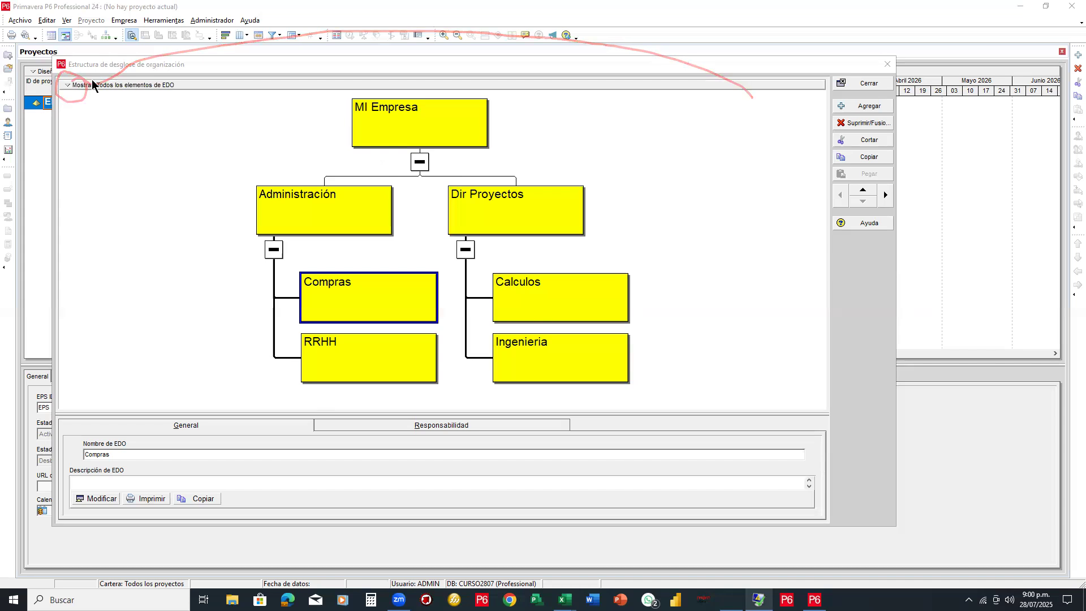
Switch the hierarchy to Vista de tabla and back to Vista de gráfico, then move the window up
click(66, 84)
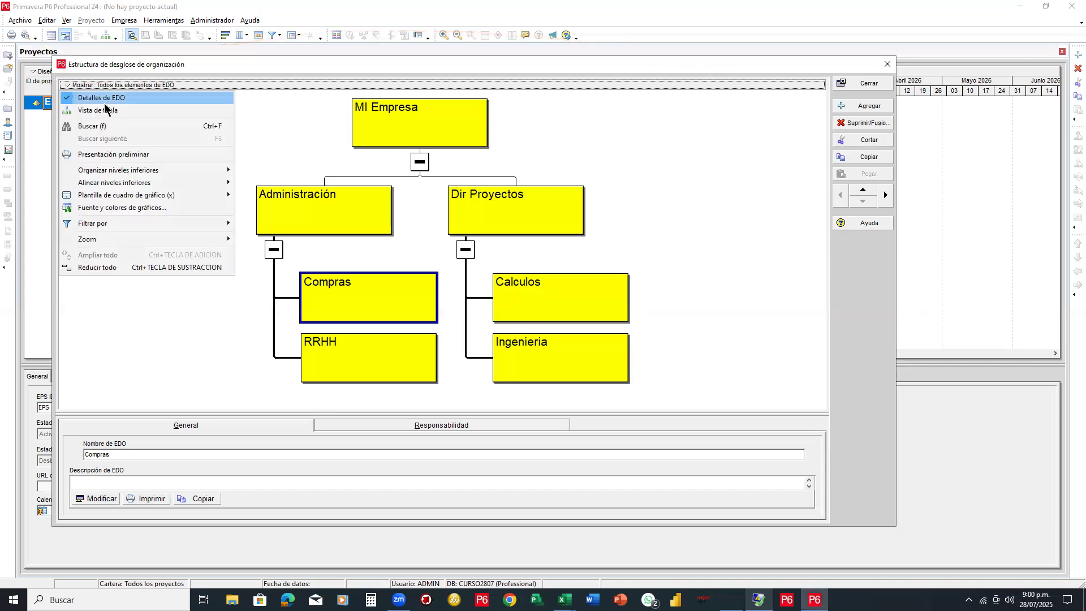
click(105, 111)
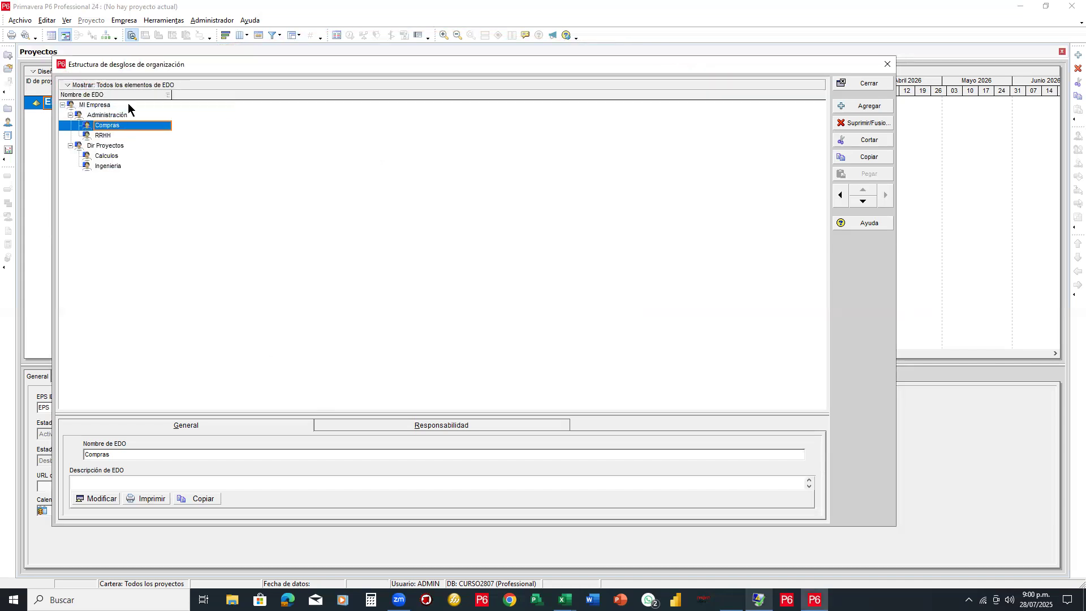
click(69, 84)
click(82, 111)
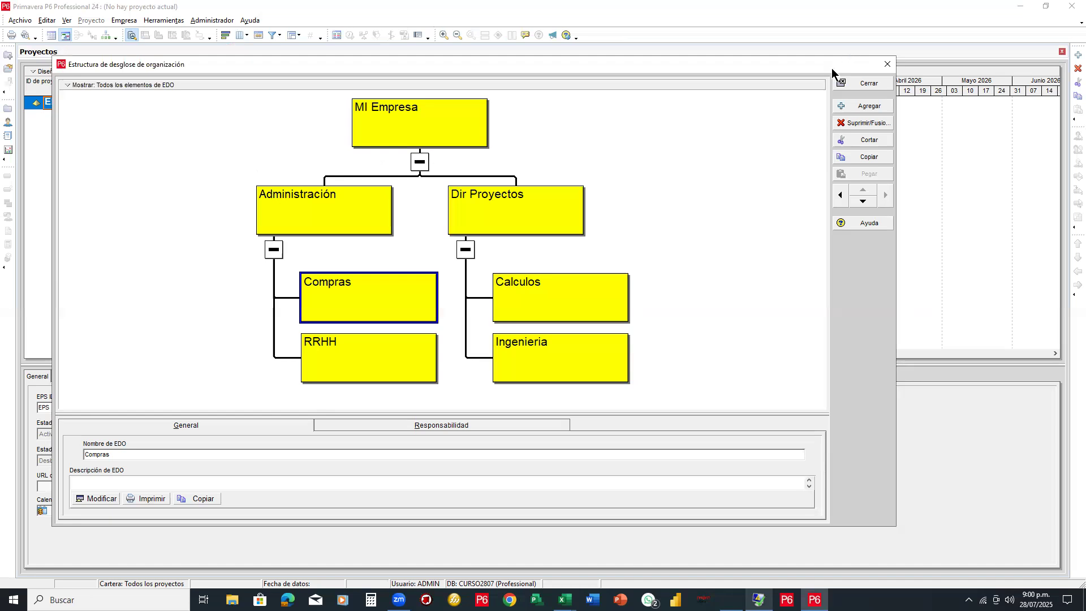
drag(752, 65, 811, 9)
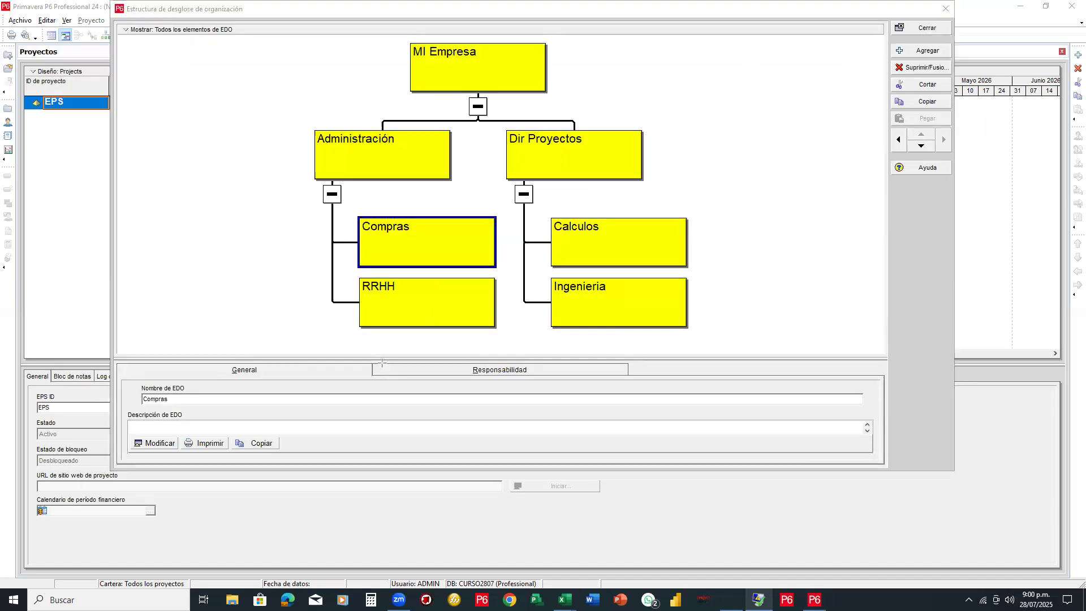
Rearrange the windows, refocus the EPS window, and close it with Cerrar
drag(368, 364, 635, 379)
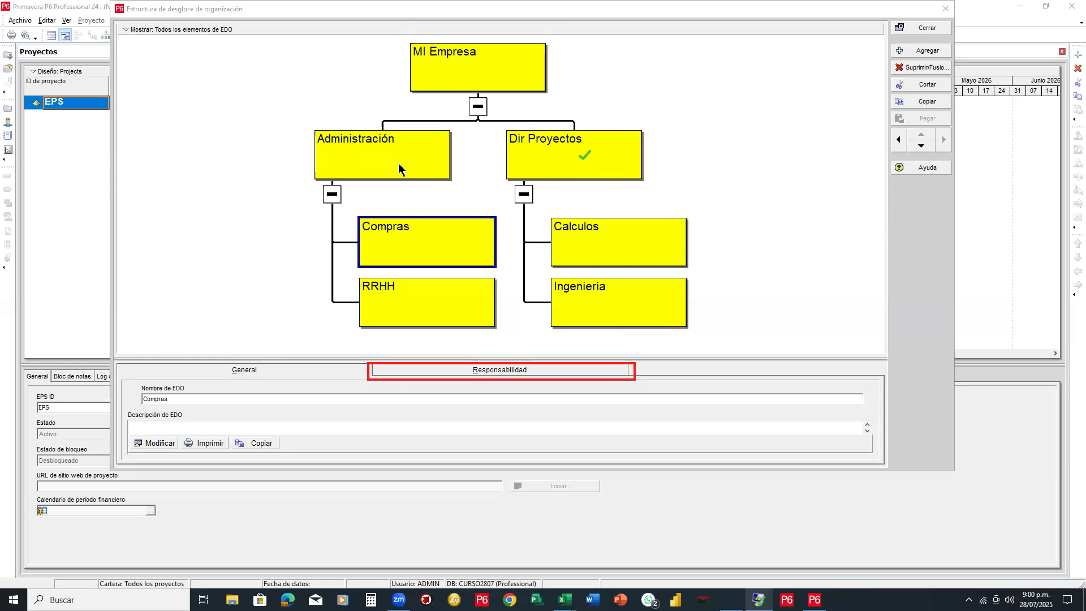
click(647, 249)
click(635, 303)
click(451, 306)
drag(605, 304, 577, 374)
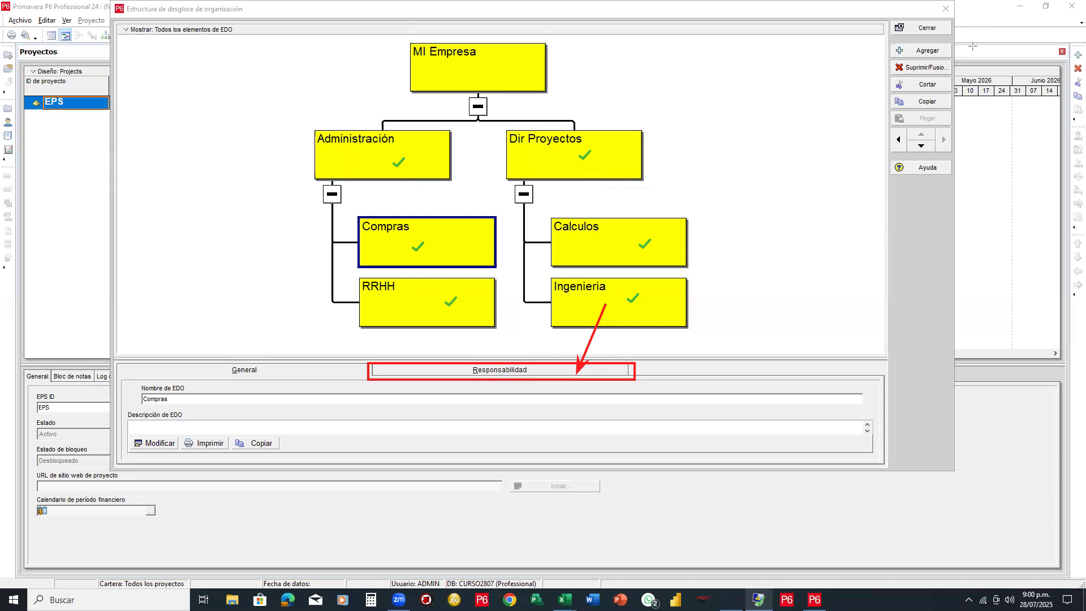
click(300, 370)
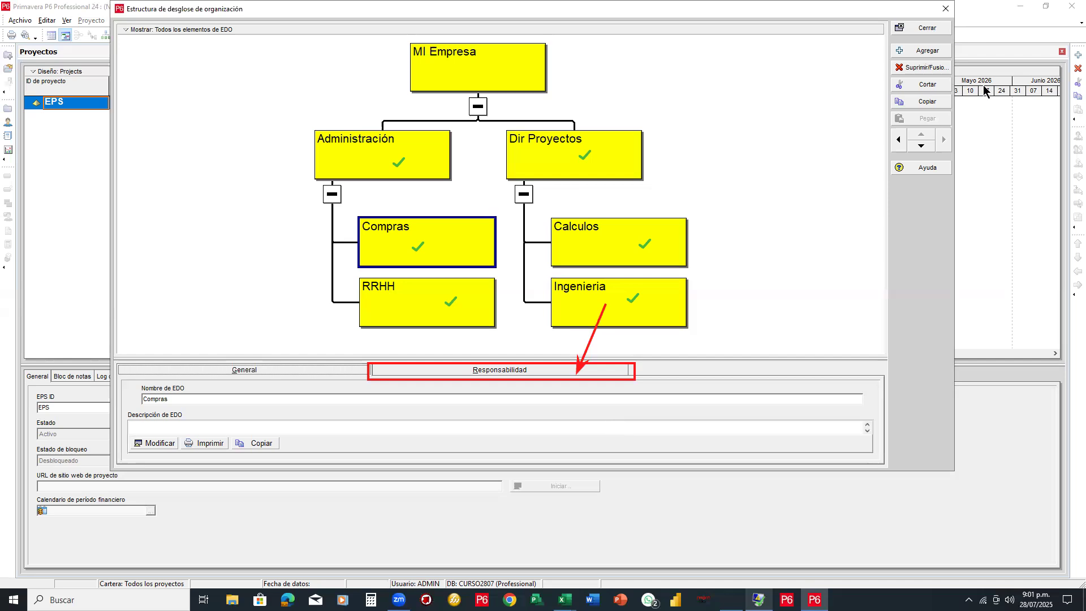
mouse_move(645, 240)
mouse_down()
mouse_move(604, 383)
mouse_move(865, 328)
mouse_up()
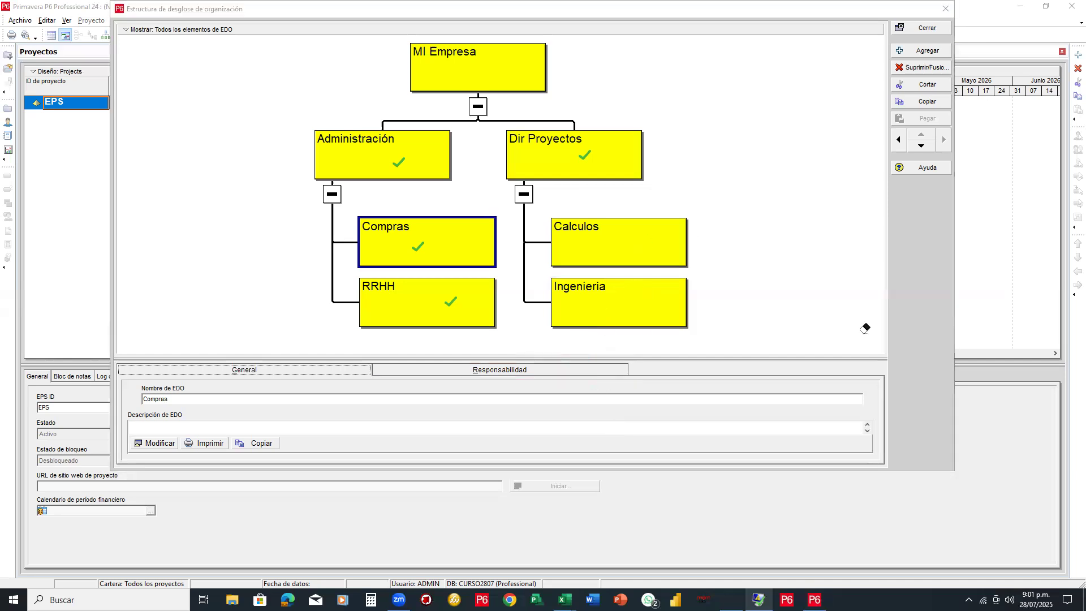
drag(942, 314, 514, 180)
click(932, 27)
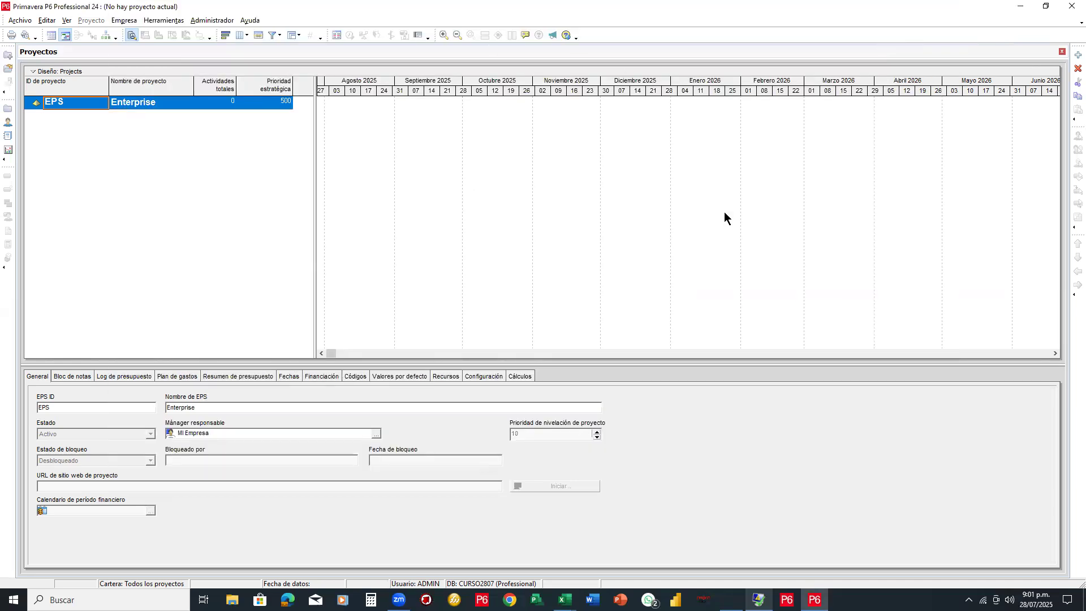
click(125, 20)
click(199, 110)
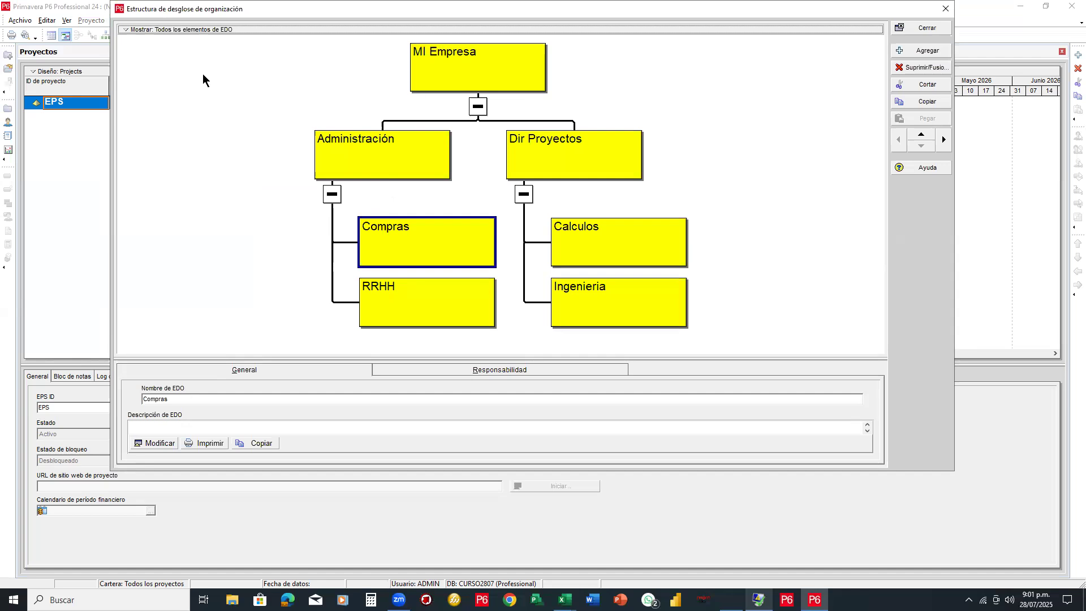
click(126, 30)
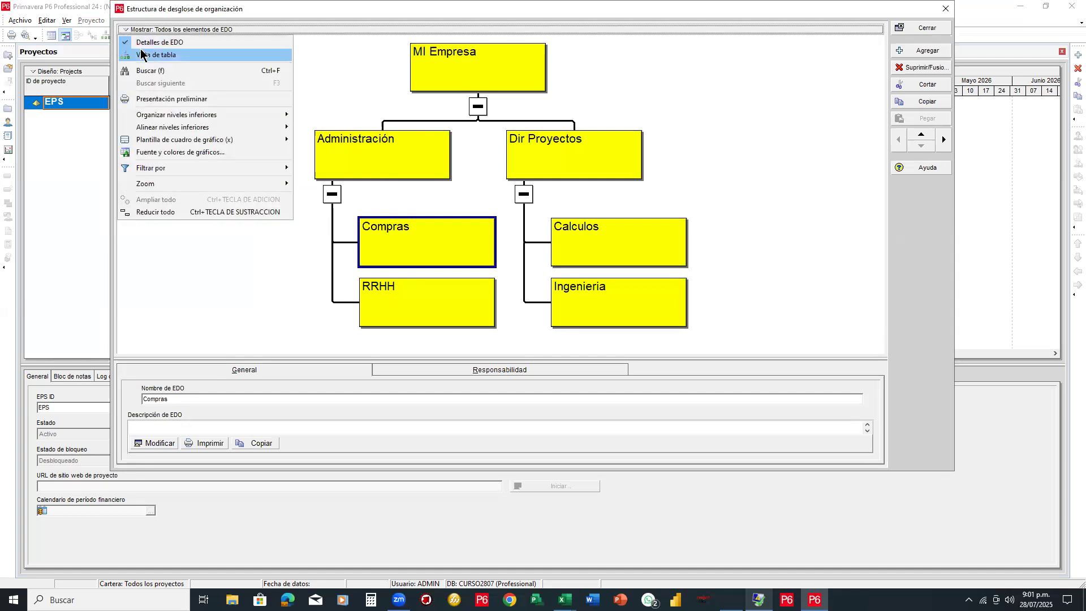
click(146, 43)
click(141, 31)
click(167, 53)
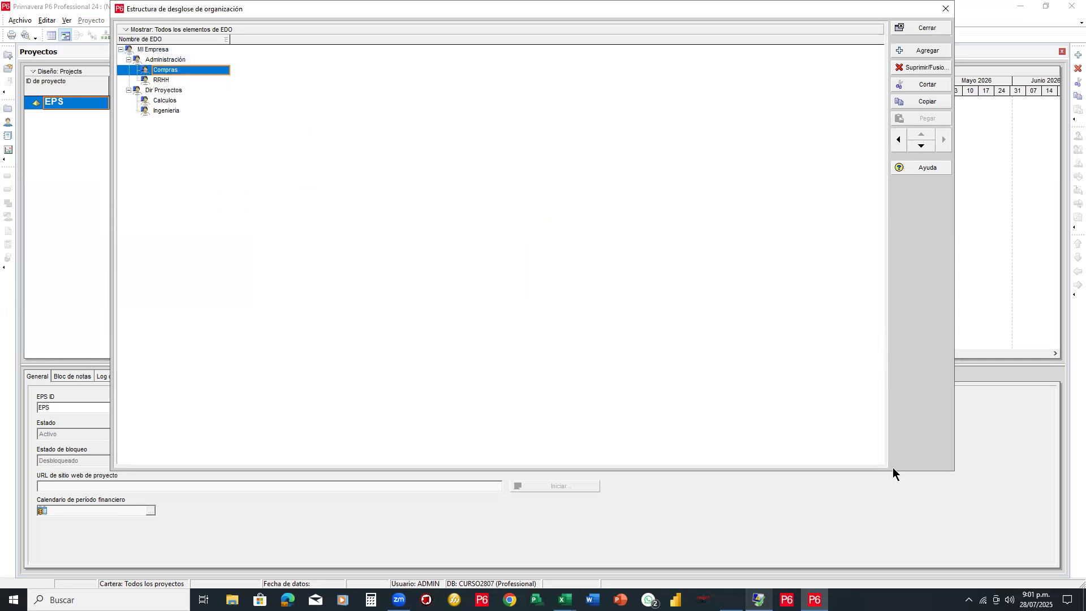
drag(951, 471, 534, 300)
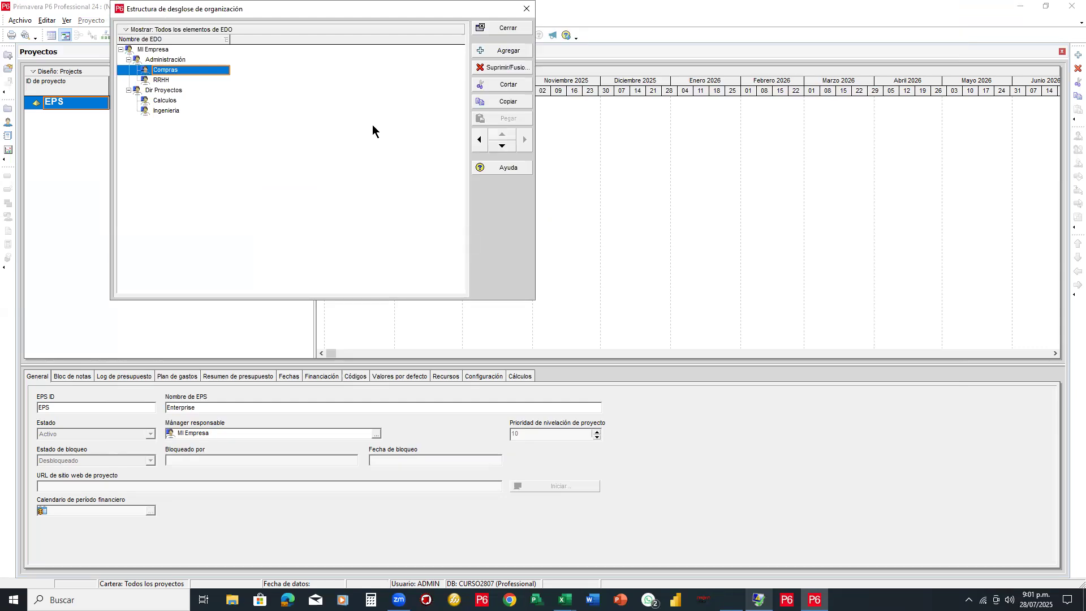
drag(348, 12, 657, 34)
click(479, 111)
click(475, 81)
click(434, 49)
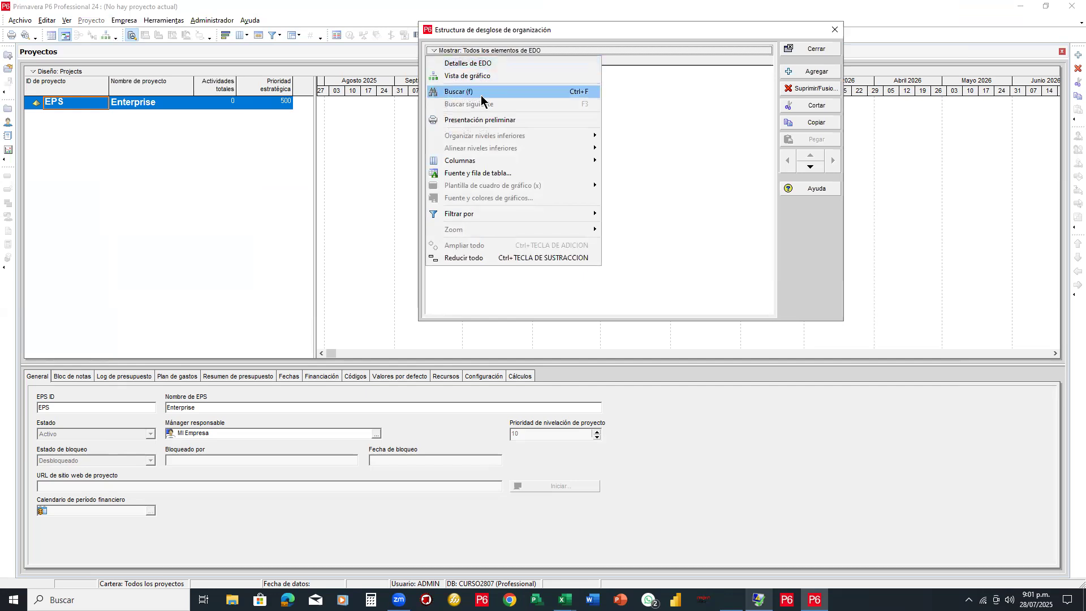
click(662, 132)
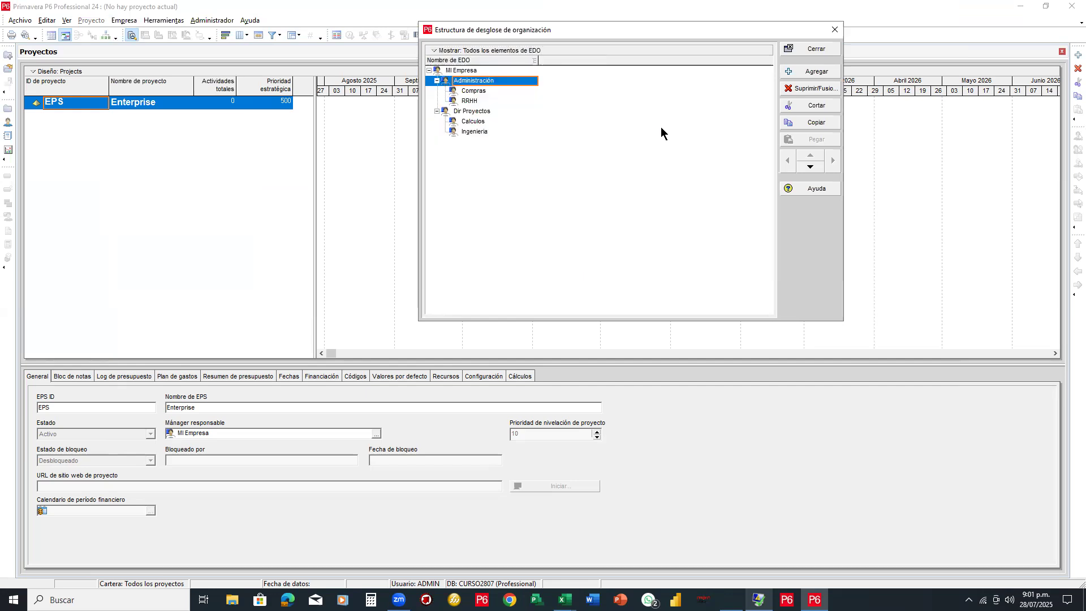
click(815, 50)
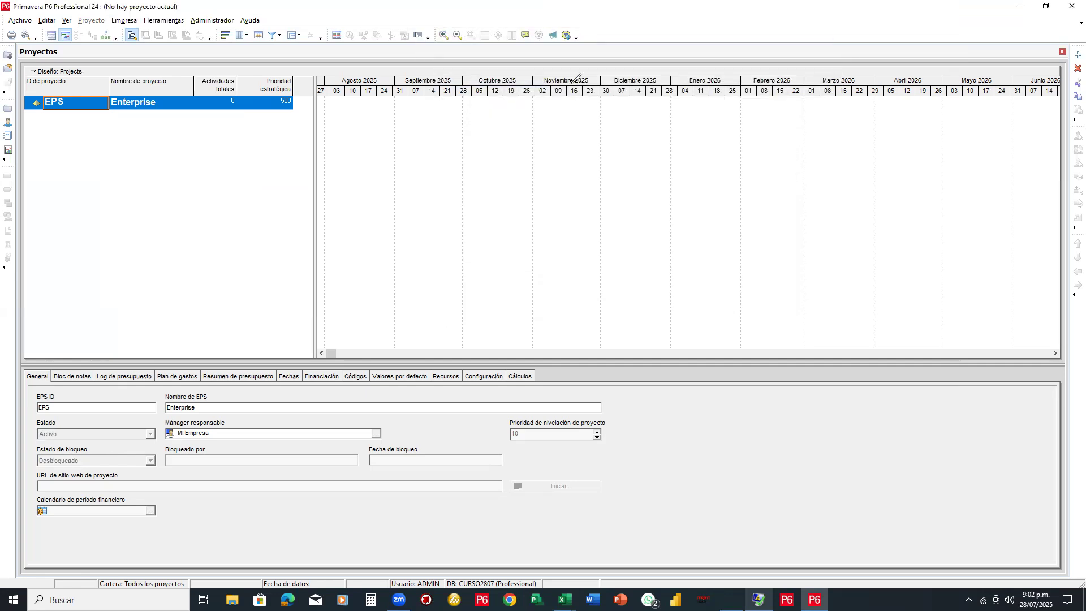
Adjust the window layout and open the Empresa menu
mouse_move(622, 39)
mouse_down()
mouse_move(633, 61)
mouse_move(649, 49)
mouse_move(635, 61)
mouse_move(681, 56)
mouse_move(669, 52)
mouse_up()
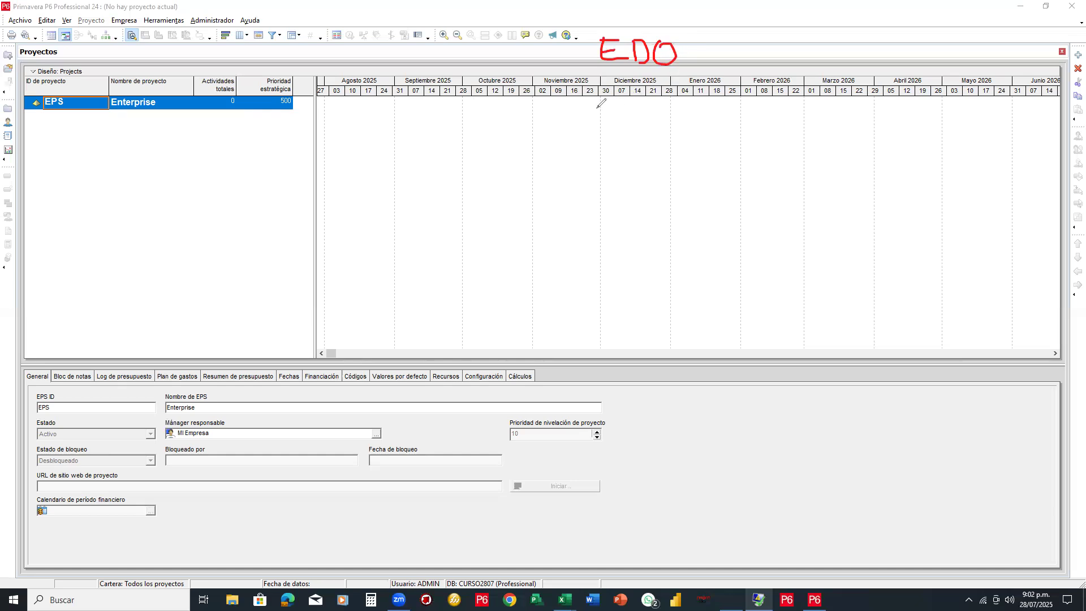
mouse_move(601, 86)
mouse_down()
mouse_move(620, 112)
mouse_move(616, 86)
mouse_up()
mouse_move(601, 98)
mouse_down()
mouse_move(624, 97)
mouse_move(645, 107)
mouse_move(624, 113)
mouse_move(660, 122)
mouse_up()
drag(656, 84, 662, 97)
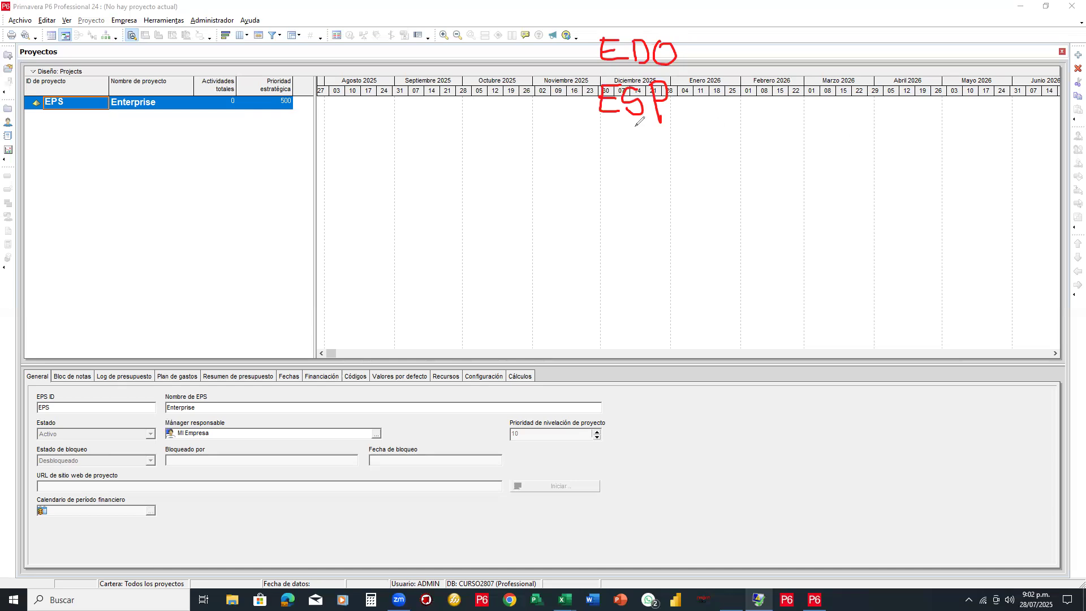
mouse_move(590, 97)
mouse_down()
mouse_move(150, 90)
mouse_move(135, 23)
mouse_move(134, 33)
mouse_up()
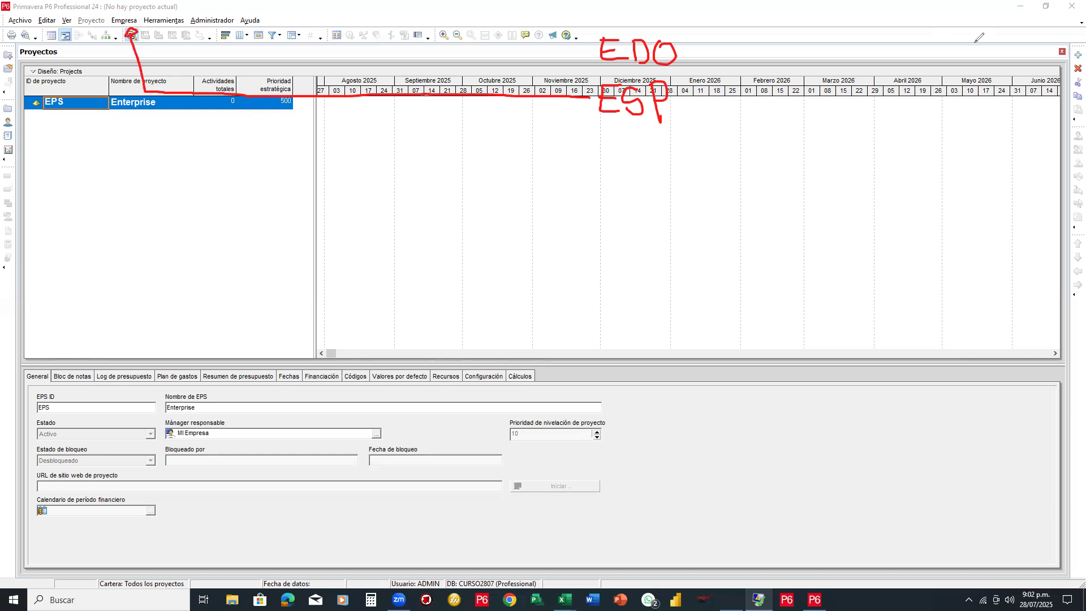
click(115, 20)
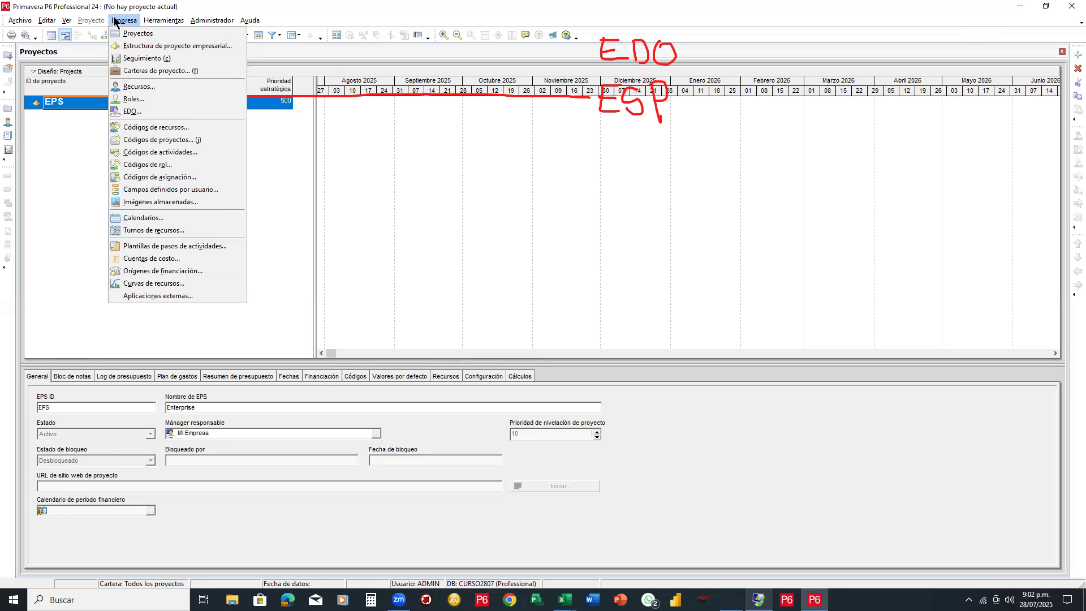
Open Estructura de proyecto empresarial, close it, then reopen and reposition the EPS dialog
click(173, 48)
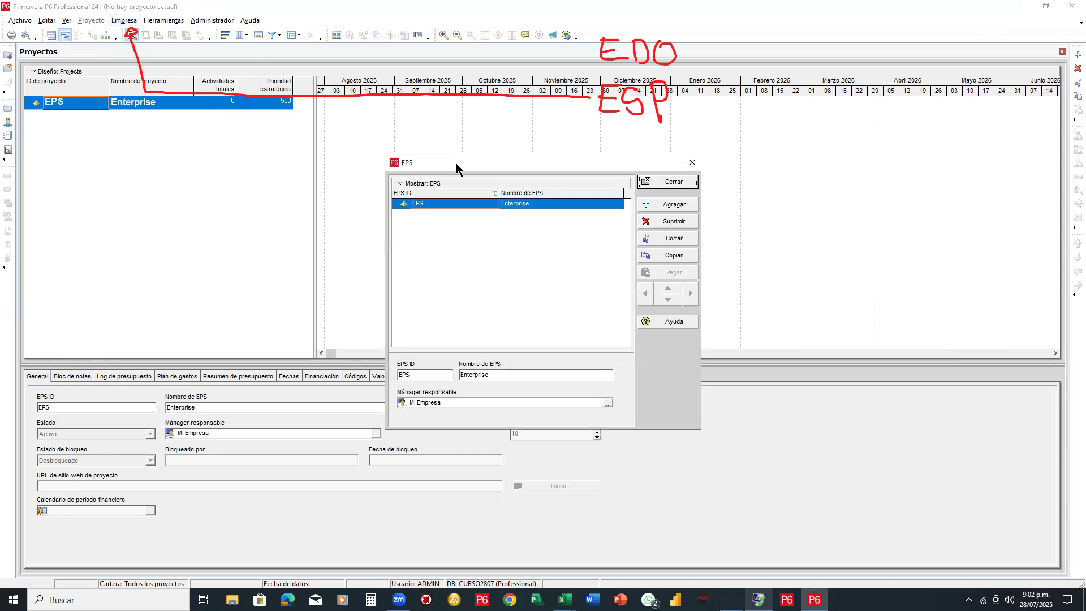
drag(456, 166, 500, 142)
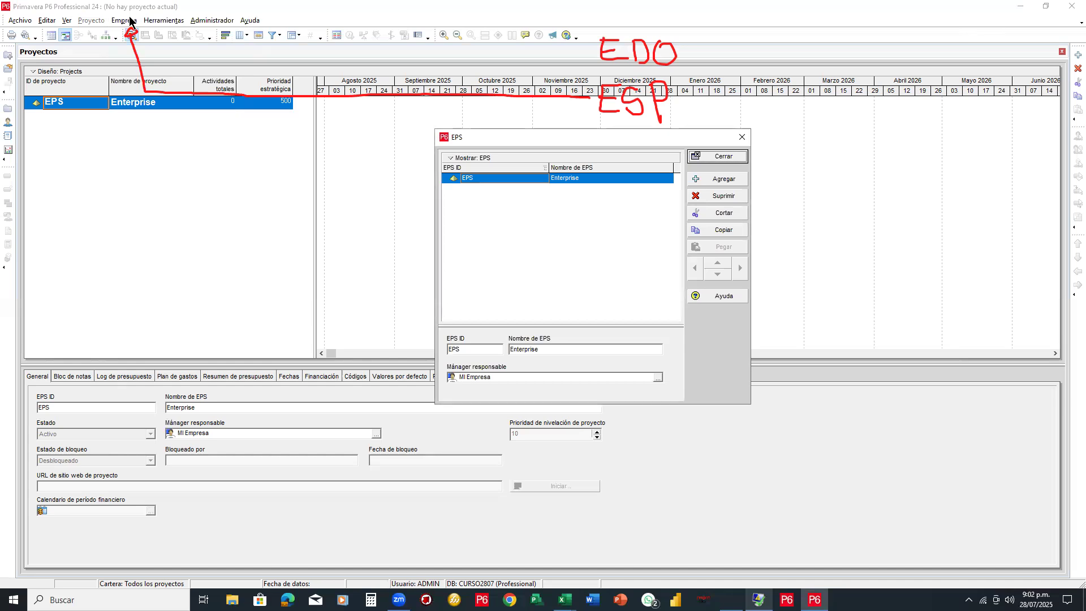
drag(521, 138, 466, 137)
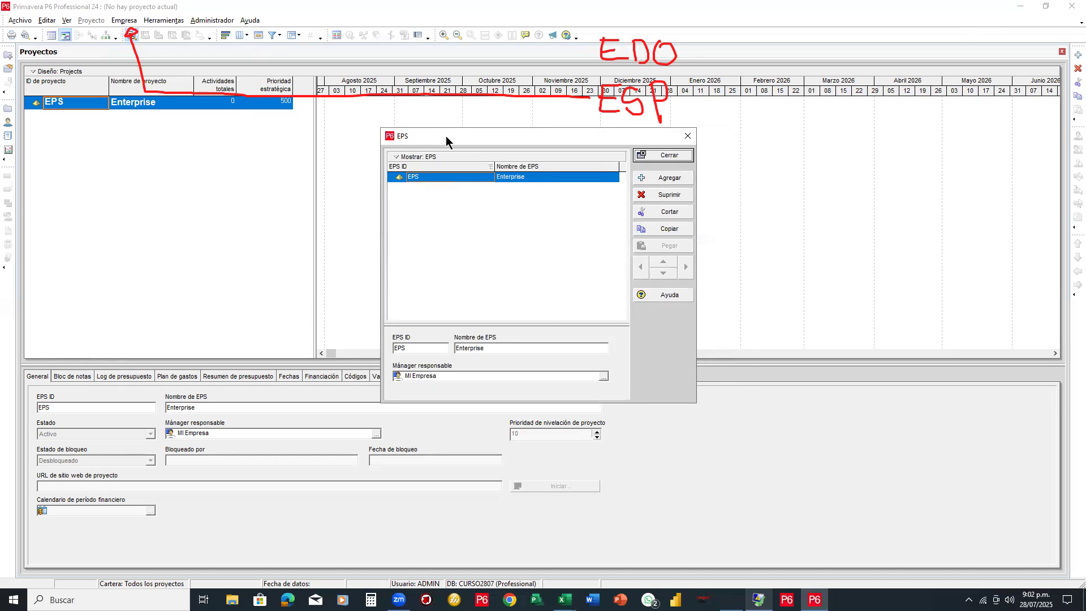
drag(451, 136, 500, 142)
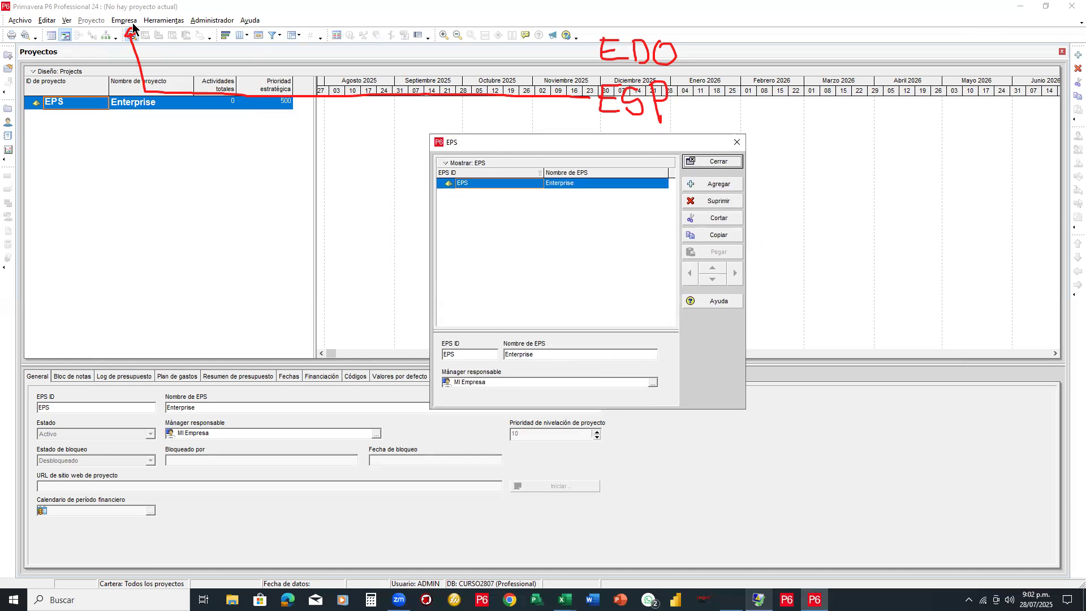
click(718, 161)
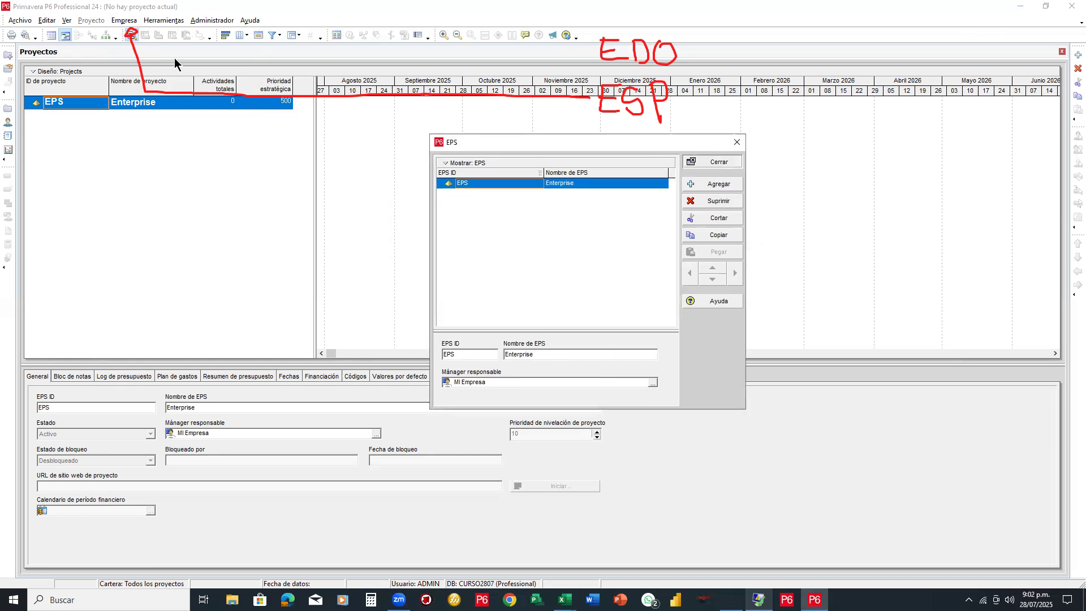
click(125, 20)
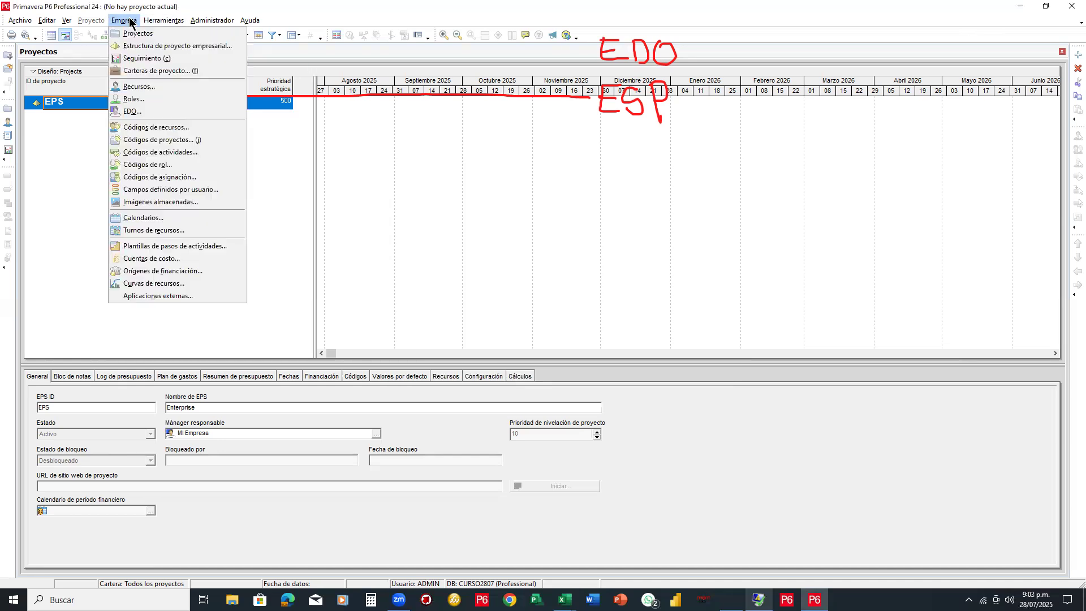
click(171, 50)
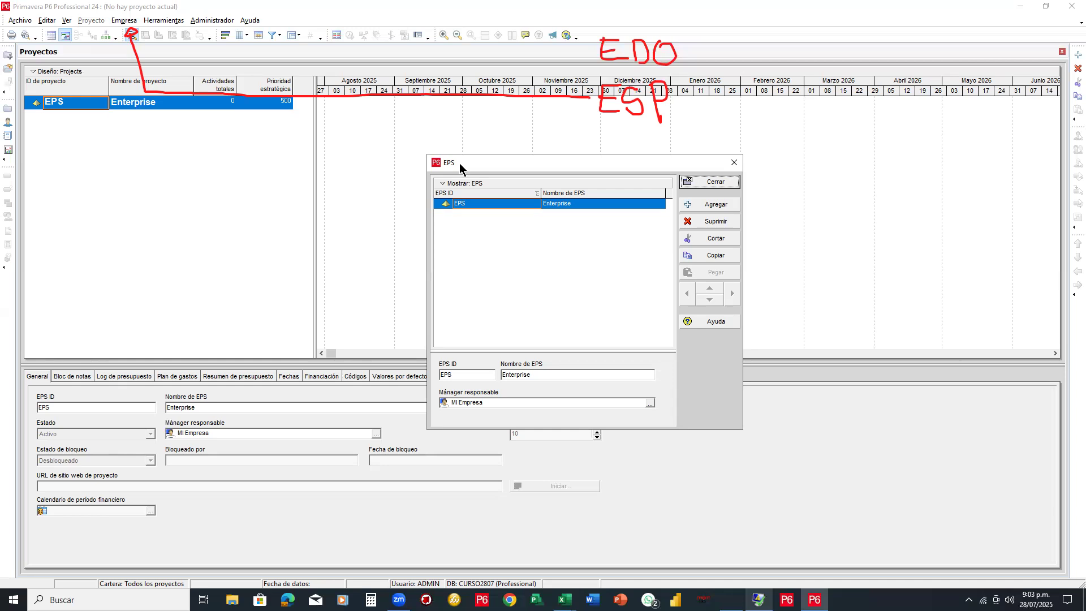
drag(459, 163, 453, 141)
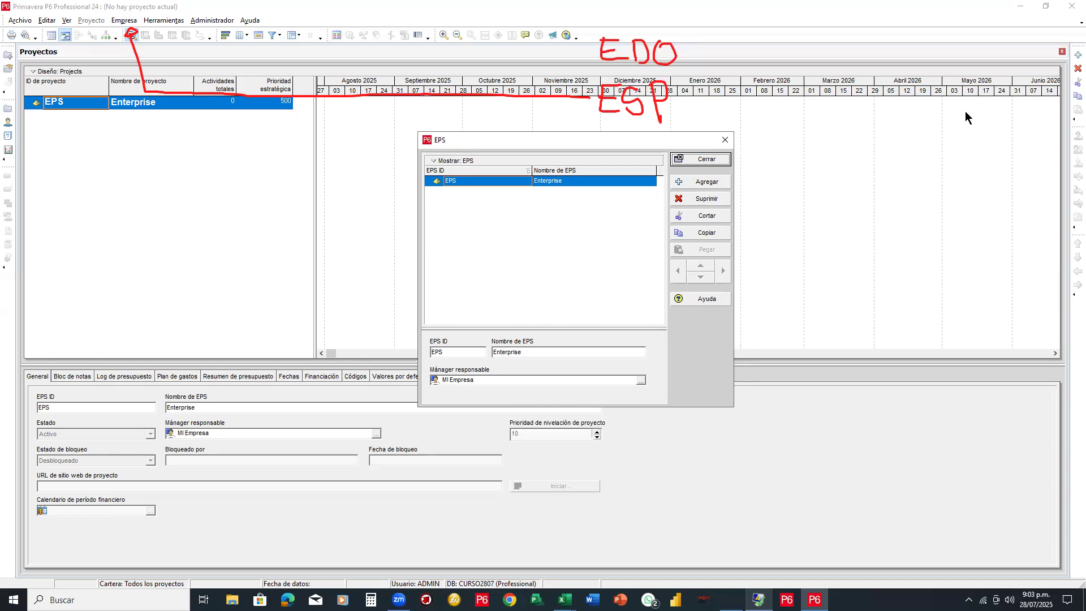
key(e)
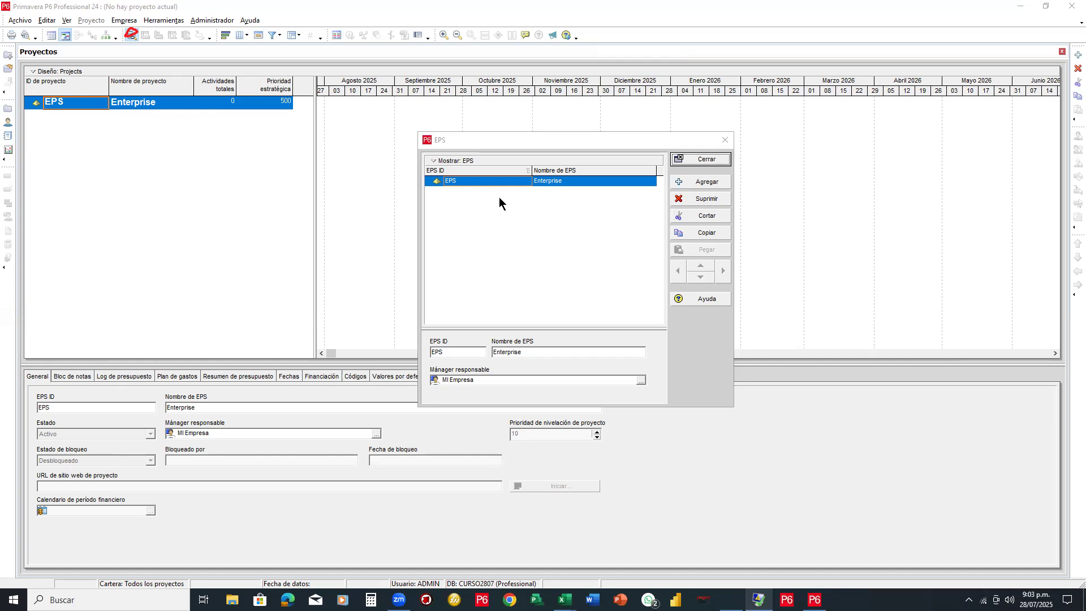
Move and enlarge the EPS window, then open the Mánager responsable picker
drag(483, 140, 403, 112)
drag(654, 321, 911, 334)
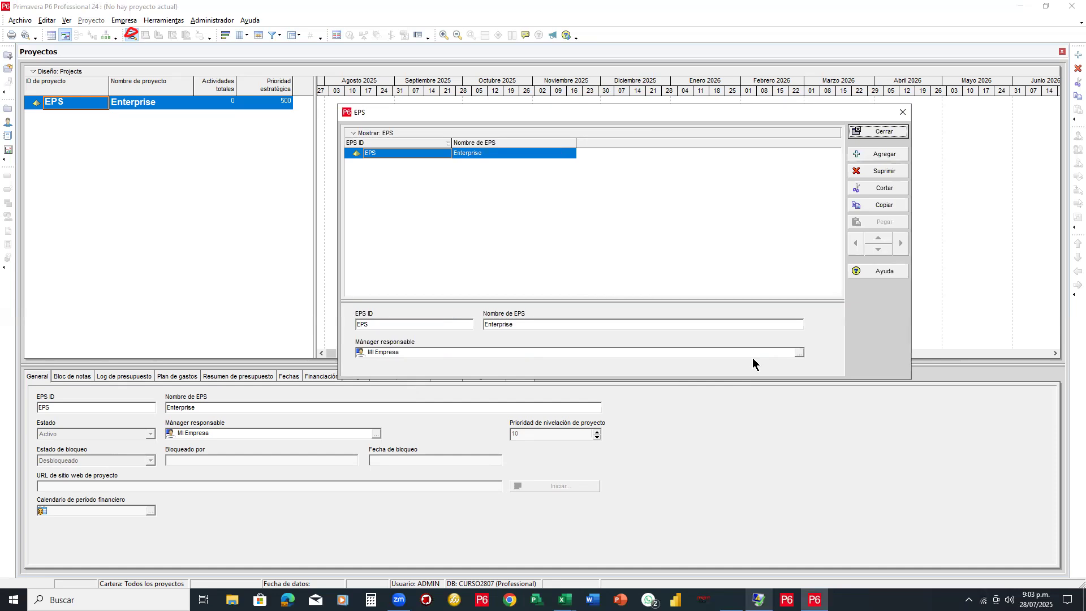
drag(718, 379, 711, 463)
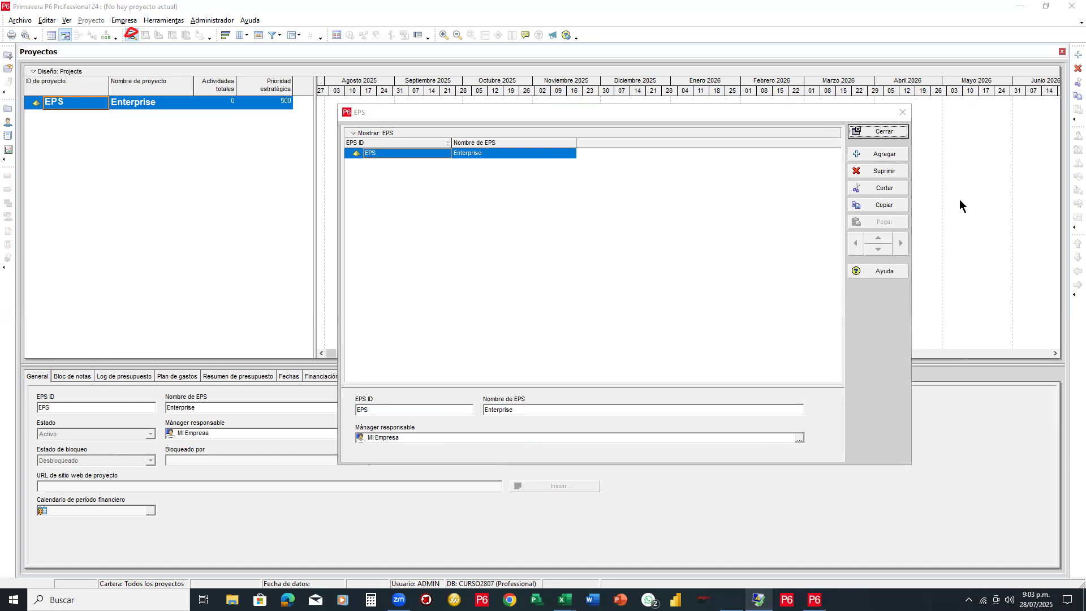
mouse_move(455, 167)
mouse_down()
mouse_move(359, 400)
mouse_move(511, 395)
mouse_move(414, 437)
mouse_up()
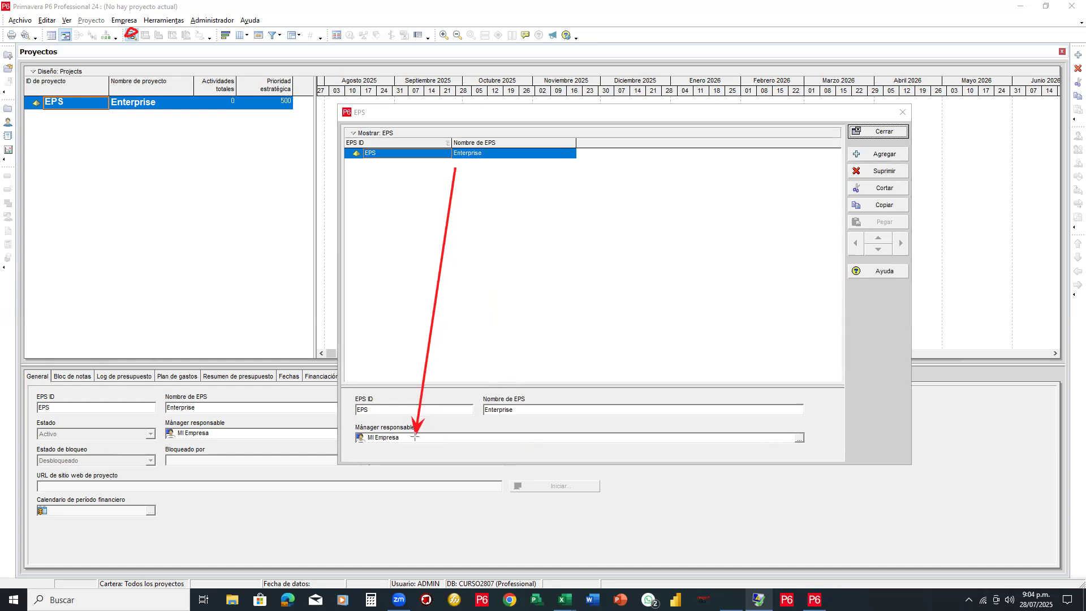
drag(415, 437, 404, 422)
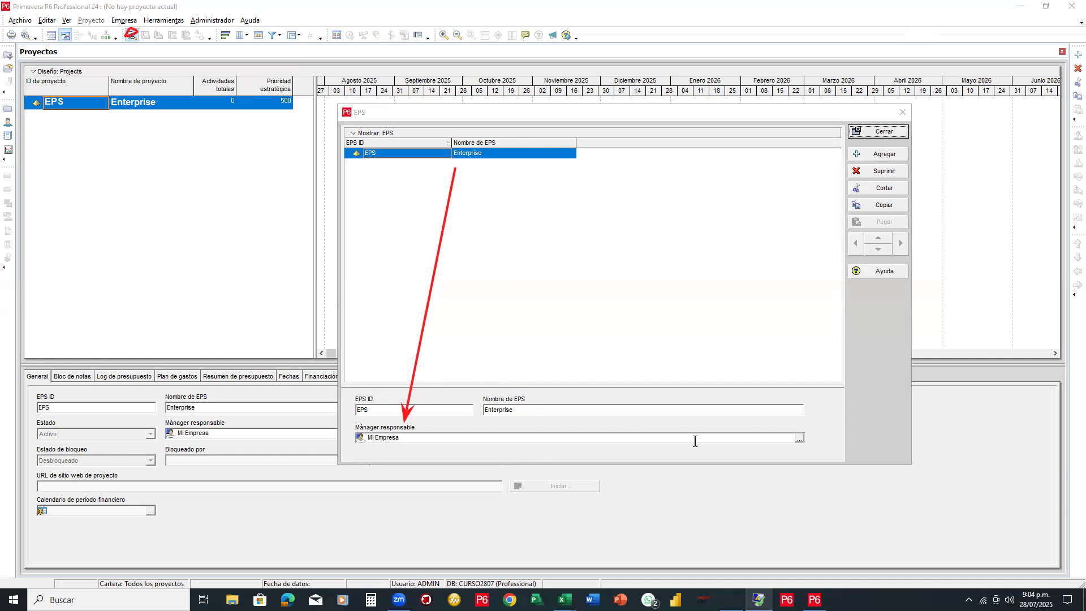
click(799, 438)
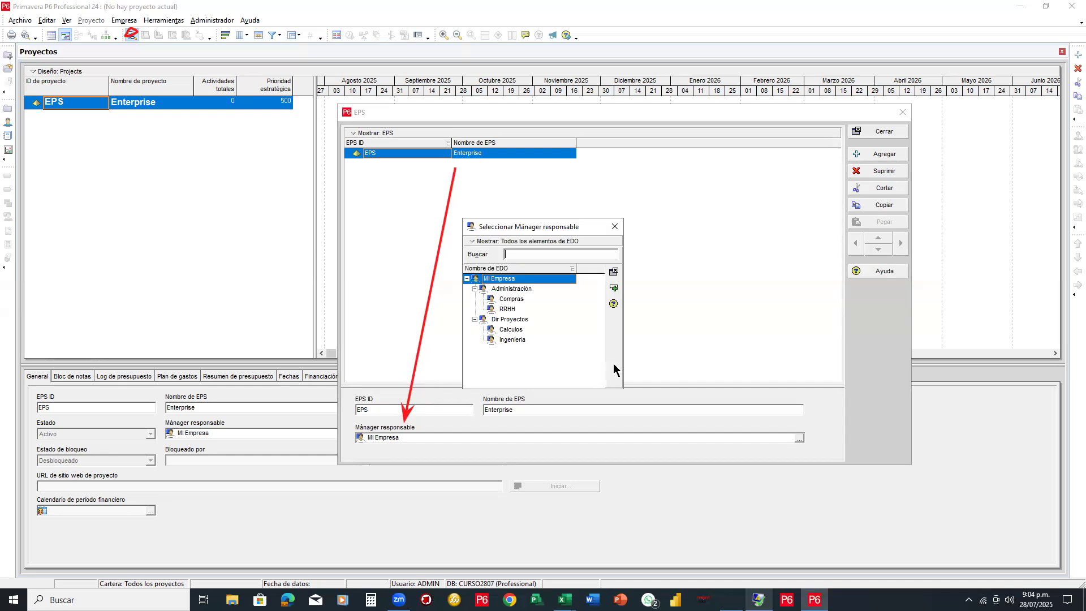
Move aside and close the Seleccionar Mánager responsable dialog without changing Mi Empresa
drag(548, 229, 728, 170)
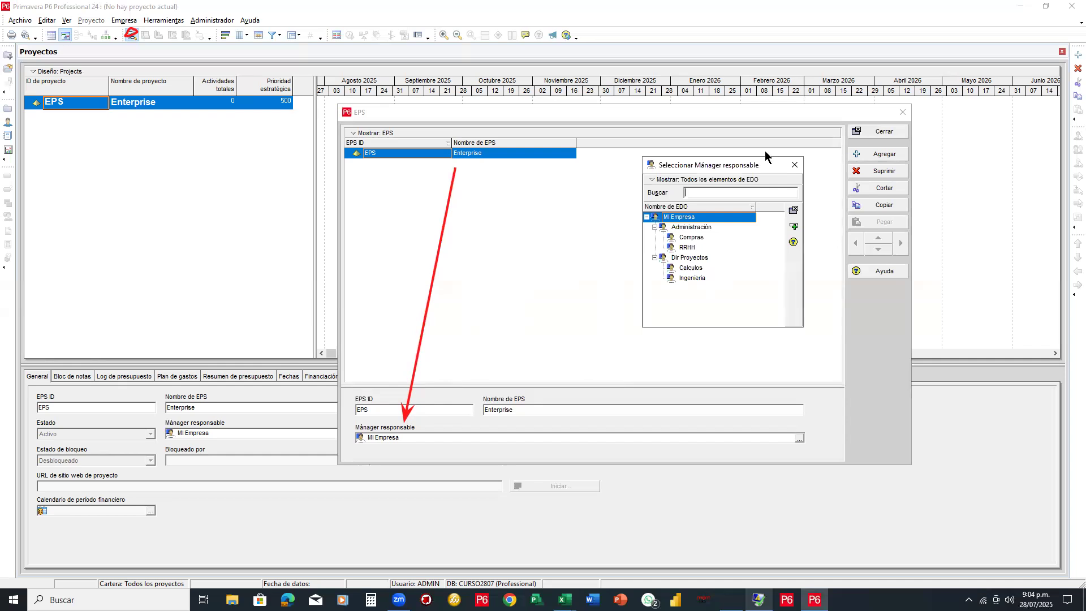
click(794, 165)
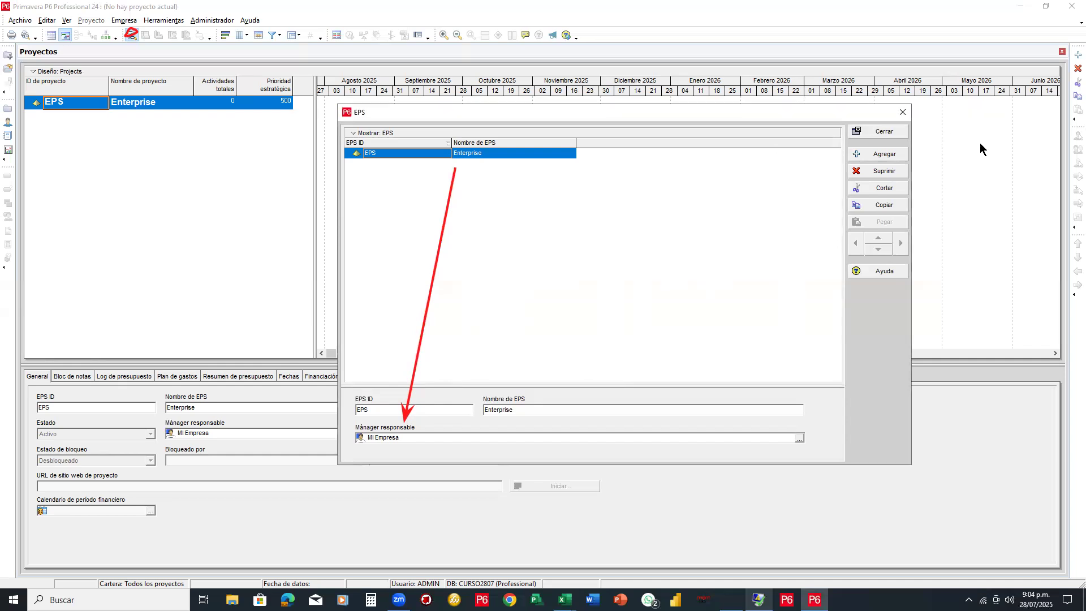
key(e)
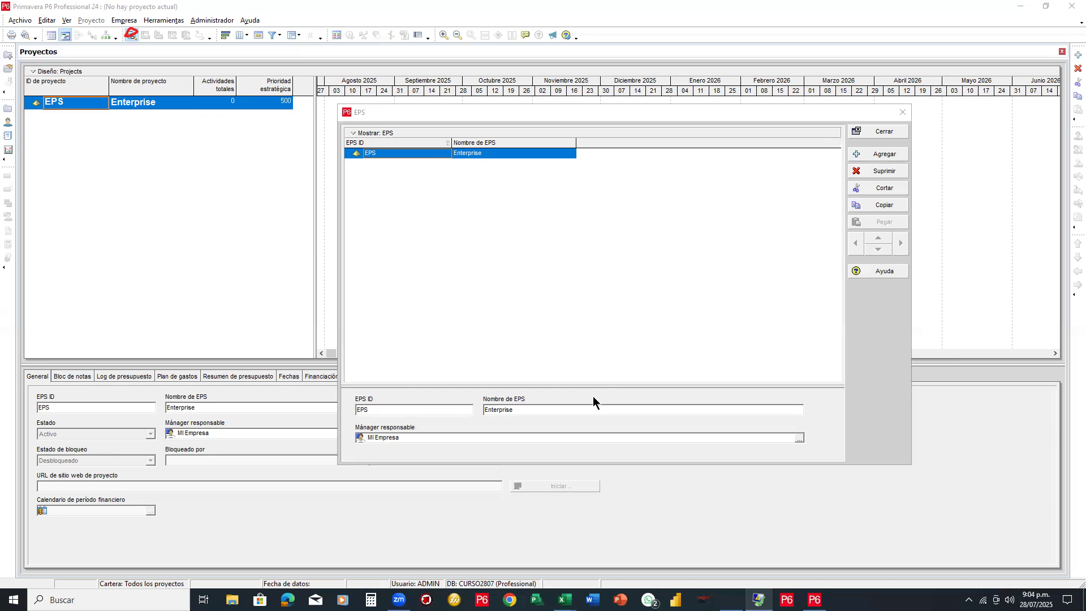
Rename the root EPS node to 'Mi Empresa' and narrow the EPS ID column
click(526, 150)
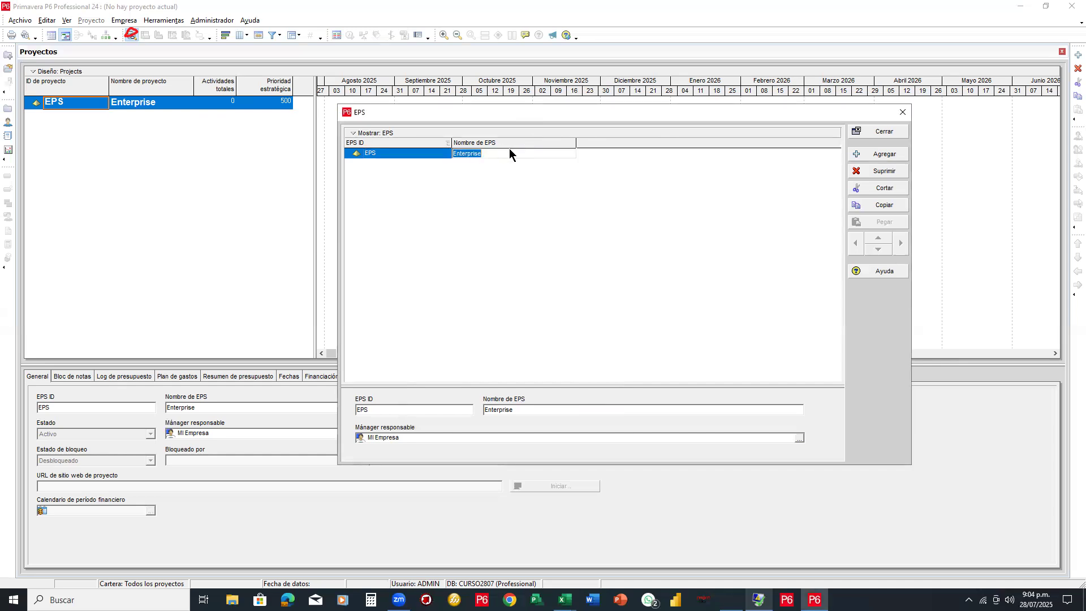
text(Mi Empresa)
key(Return)
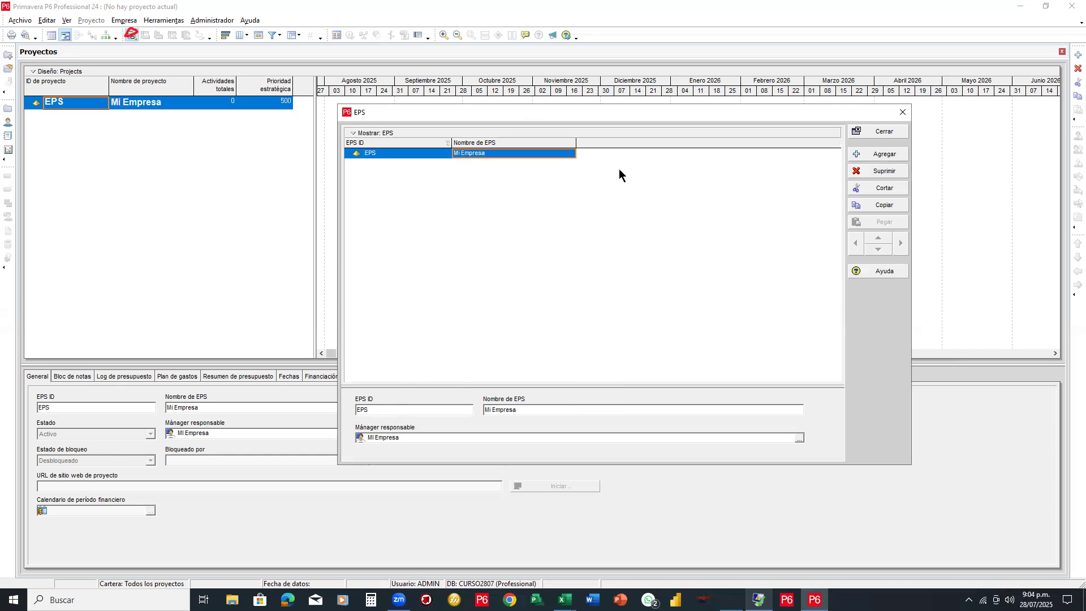
drag(452, 145, 400, 146)
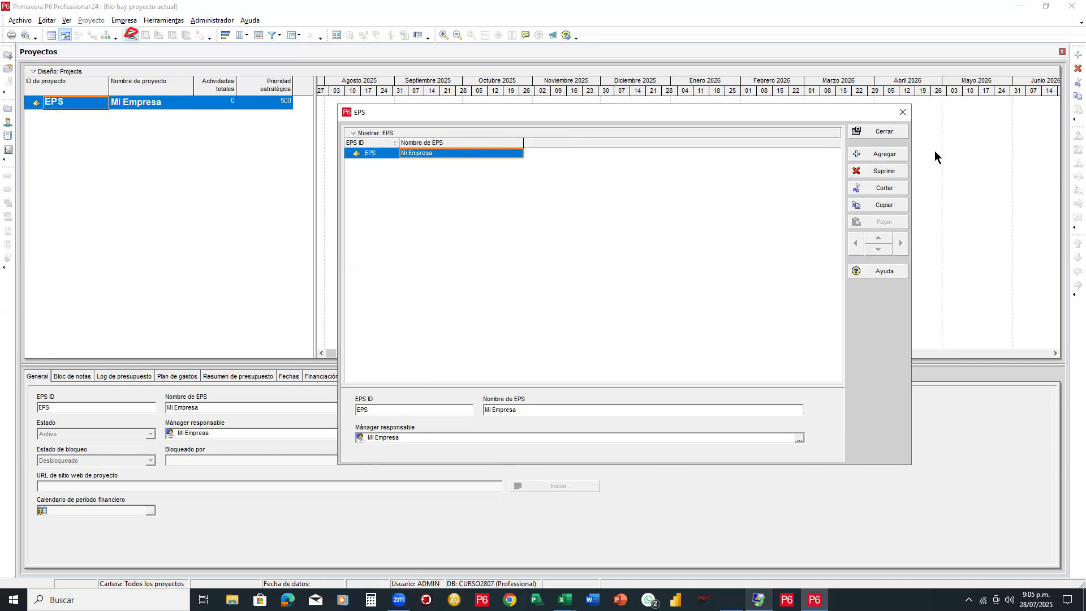
click(921, 201)
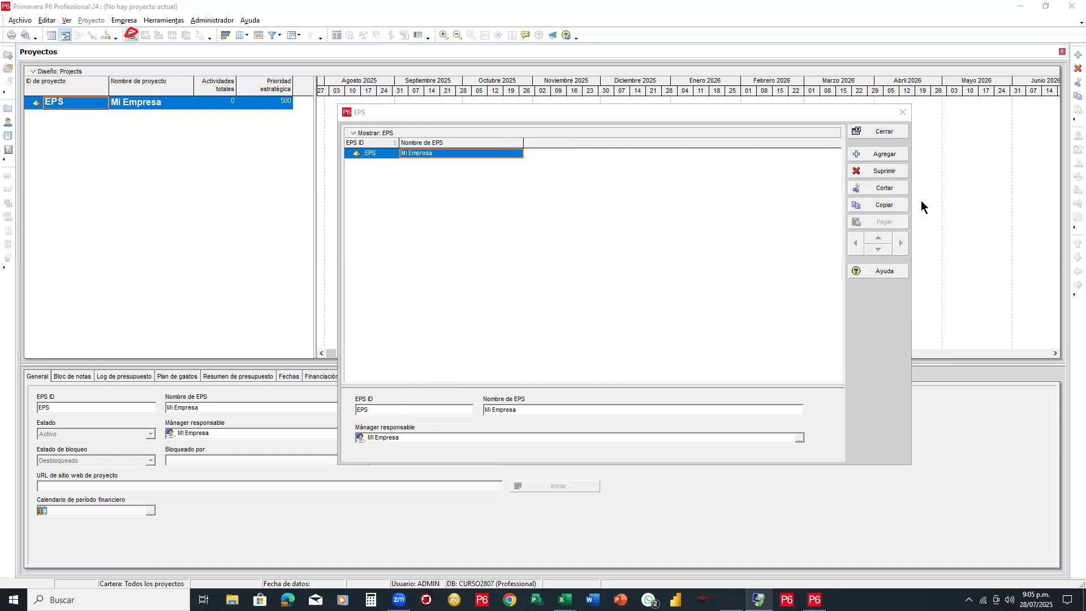
mouse_move(504, 153)
mouse_down()
mouse_move(824, 175)
mouse_move(824, 153)
mouse_move(830, 224)
mouse_move(843, 153)
mouse_up()
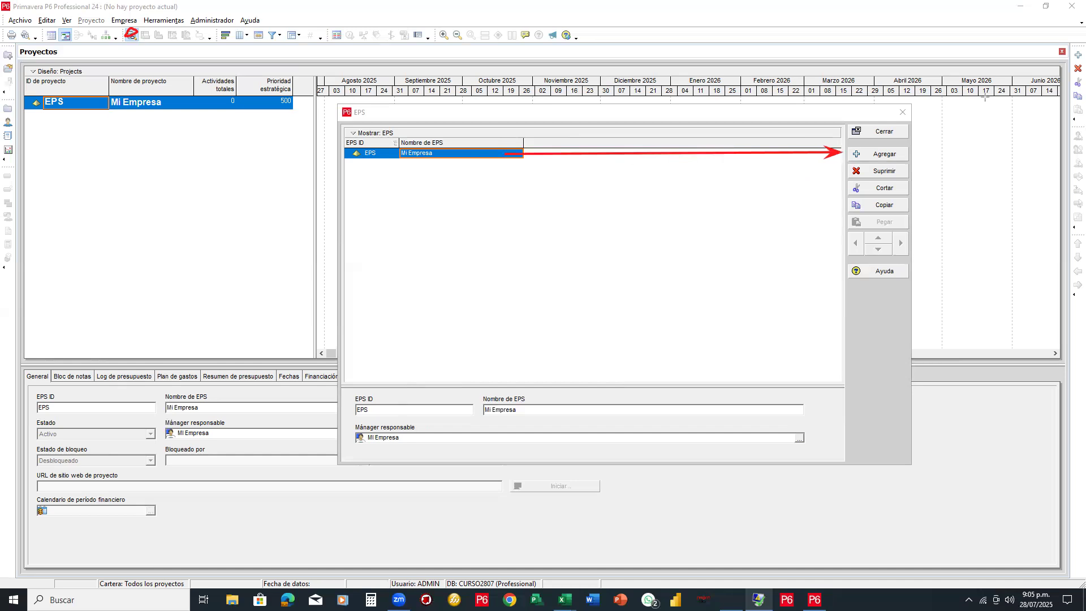
Add a child EPS under Mi Empresa and name it 'Proyectos Publicos'
click(874, 156)
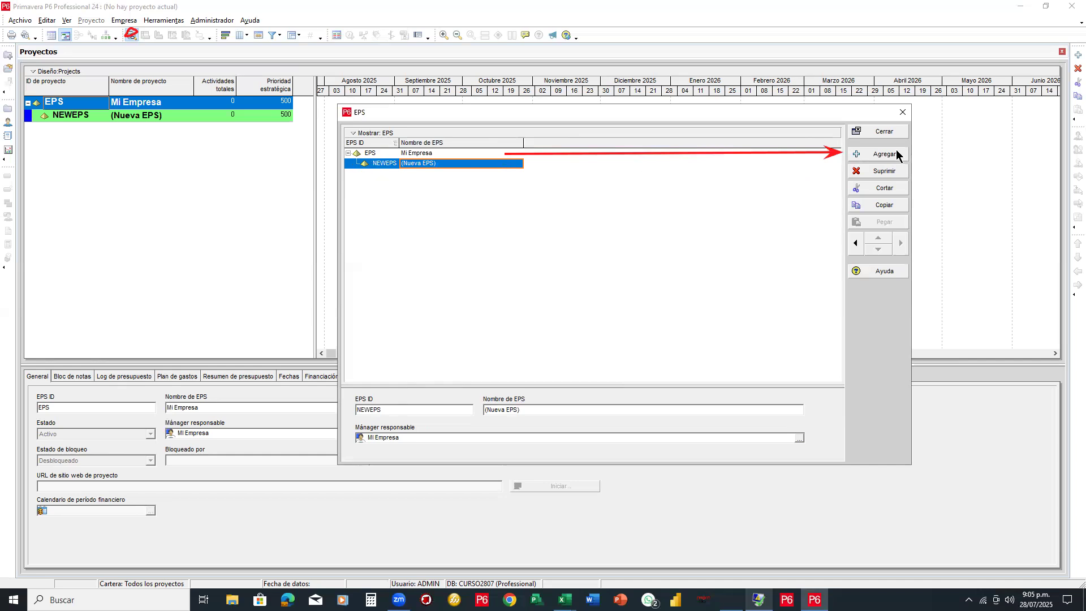
mouse_move(529, 248)
mouse_down()
mouse_move(543, 223)
mouse_move(564, 242)
mouse_move(526, 245)
mouse_move(620, 263)
mouse_move(589, 262)
mouse_move(602, 252)
mouse_up()
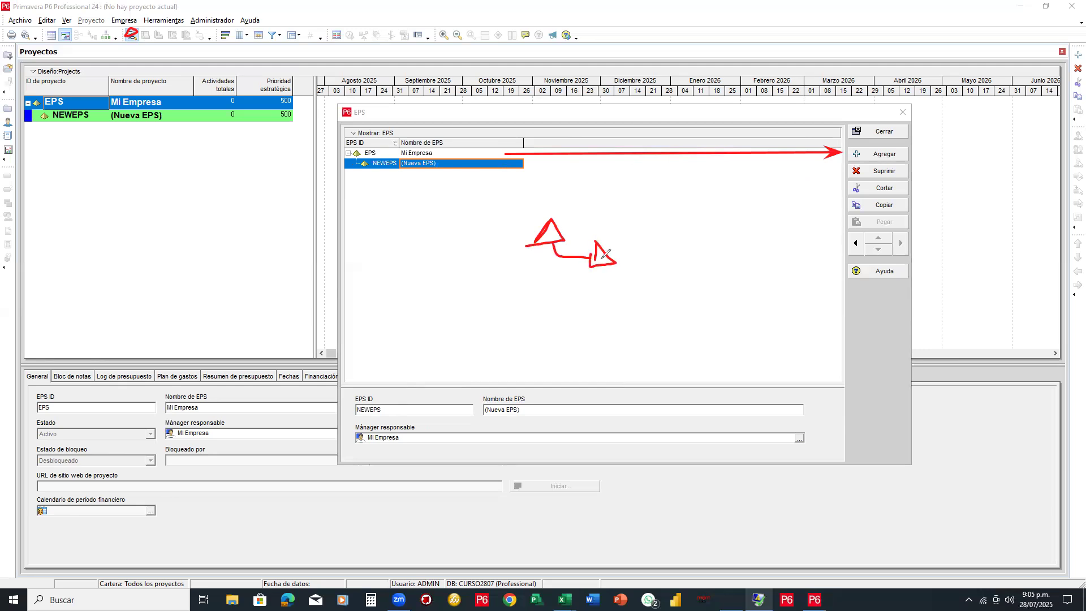
drag(557, 220, 584, 218)
drag(622, 253, 655, 254)
mouse_move(516, 208)
mouse_down()
mouse_move(654, 242)
mouse_move(780, 198)
mouse_up()
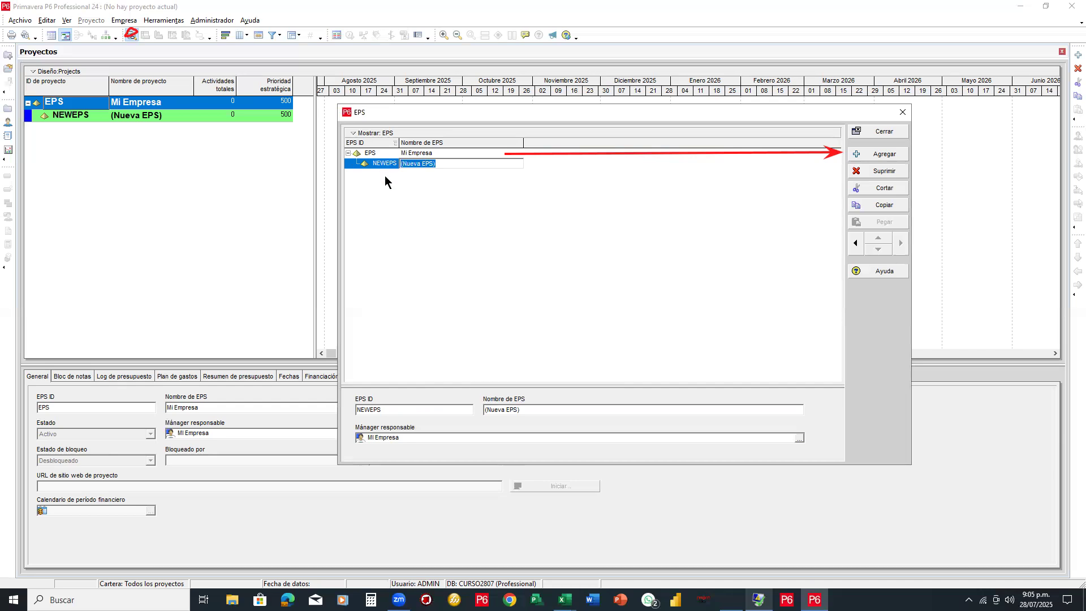
text(Pory)
key(BackSpace)
key(BackSpace)
key(BackSpace)
text(roy)
text(ectr)
text(os)
text( Publicos)
click(385, 176)
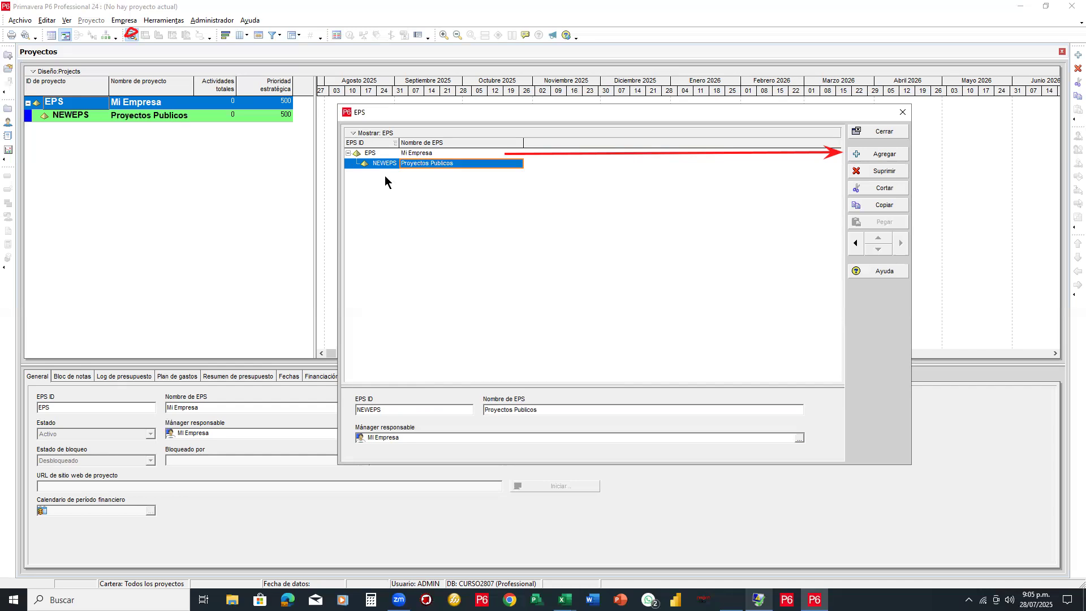
Add child EPS 'Proyectos Privados' under Mi Empresa, then a third unnamed child EPS
click(874, 151)
click(466, 174)
text(Protty)
key(BackSpace)
key(BackSpace)
key(BackSpace)
text(oyectros)
key(BackSpace)
key(BackSpace)
text(os Priv)
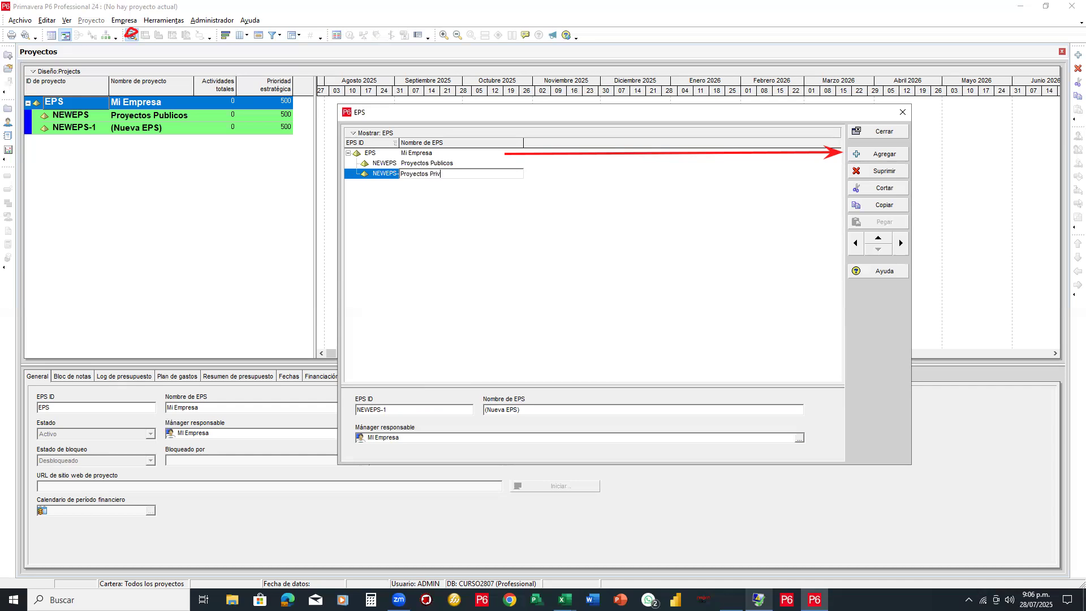
text(ados)
key(Return)
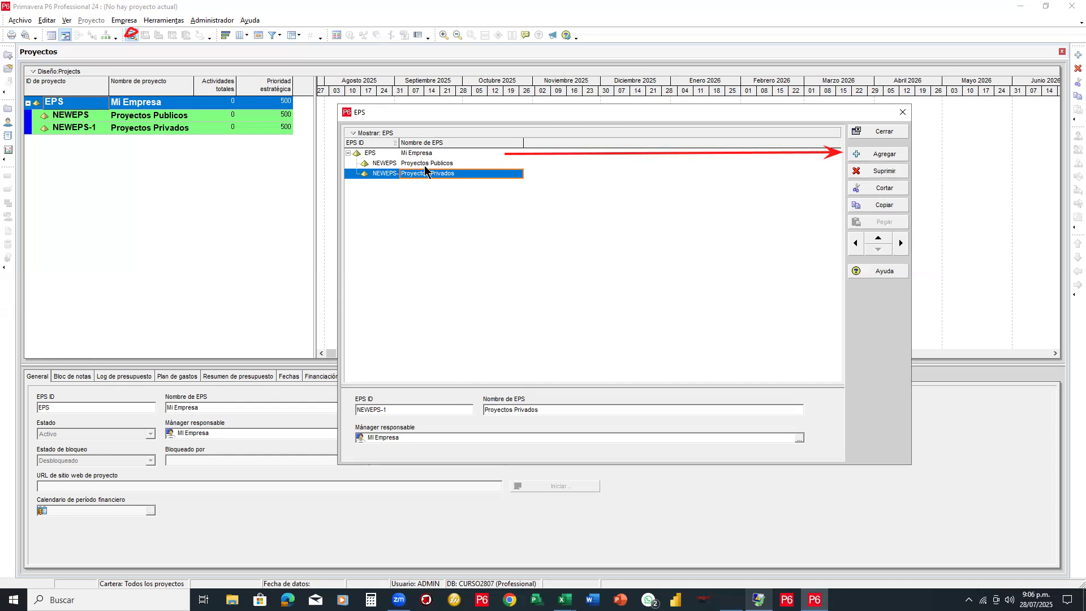
click(879, 158)
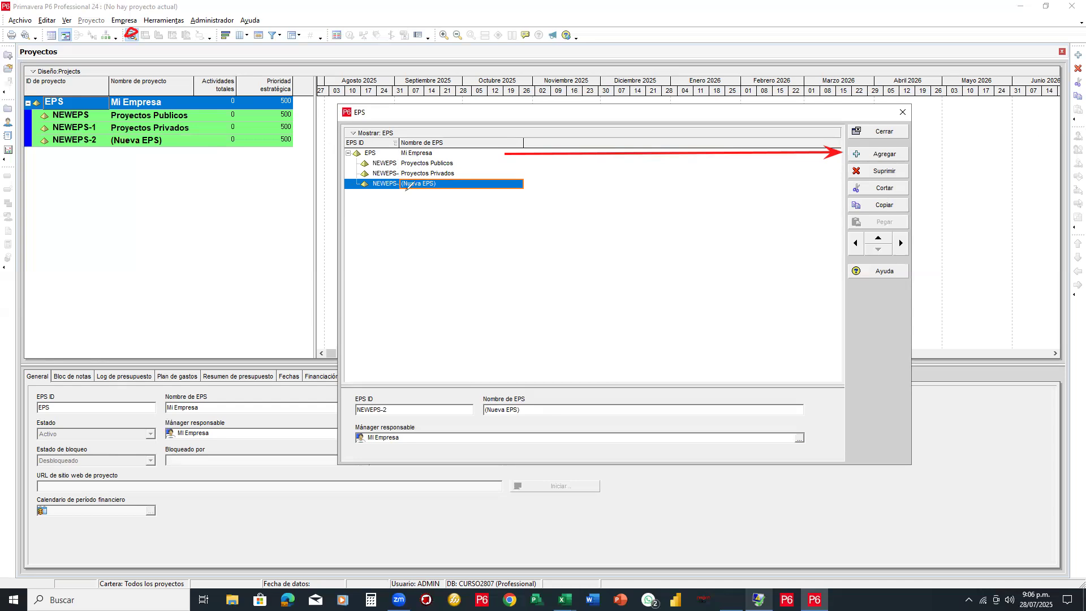
Demote NEWEPS-2 under Proyectos Privados and name it 'Ingeniería'
mouse_move(471, 161)
mouse_down()
mouse_move(461, 175)
mouse_move(474, 181)
mouse_move(458, 198)
mouse_up()
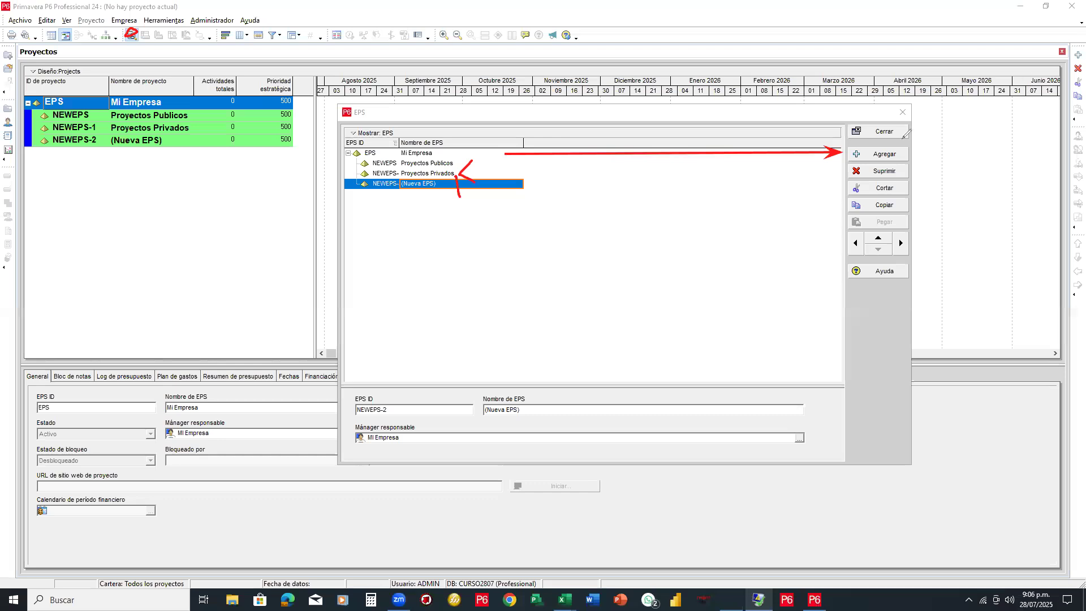
mouse_move(888, 221)
mouse_down()
mouse_move(837, 222)
mouse_move(891, 260)
mouse_move(908, 229)
mouse_move(940, 252)
mouse_move(934, 237)
mouse_move(941, 256)
mouse_up()
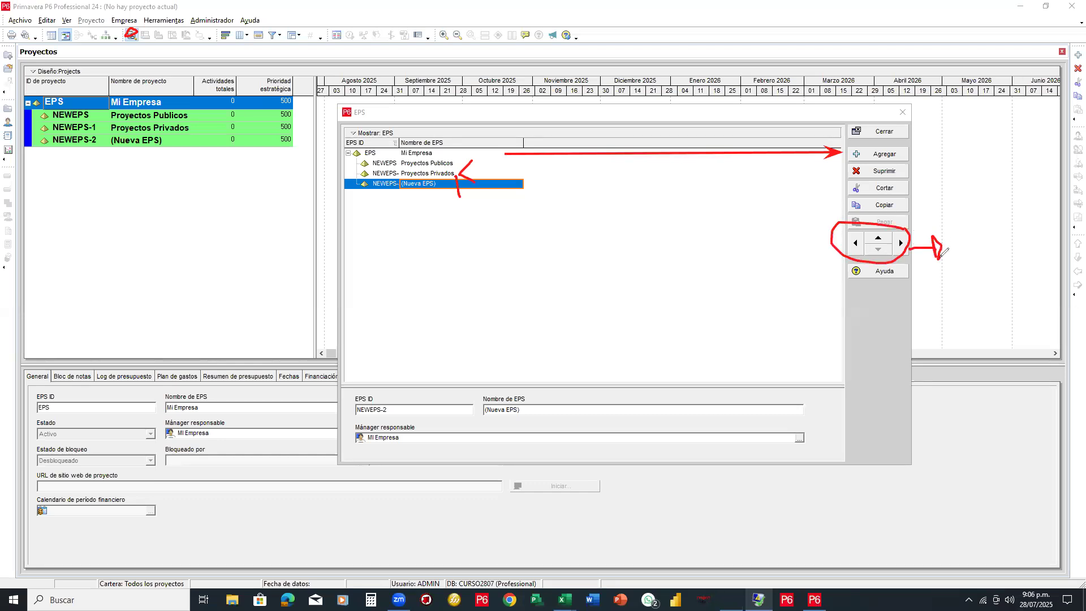
click(901, 243)
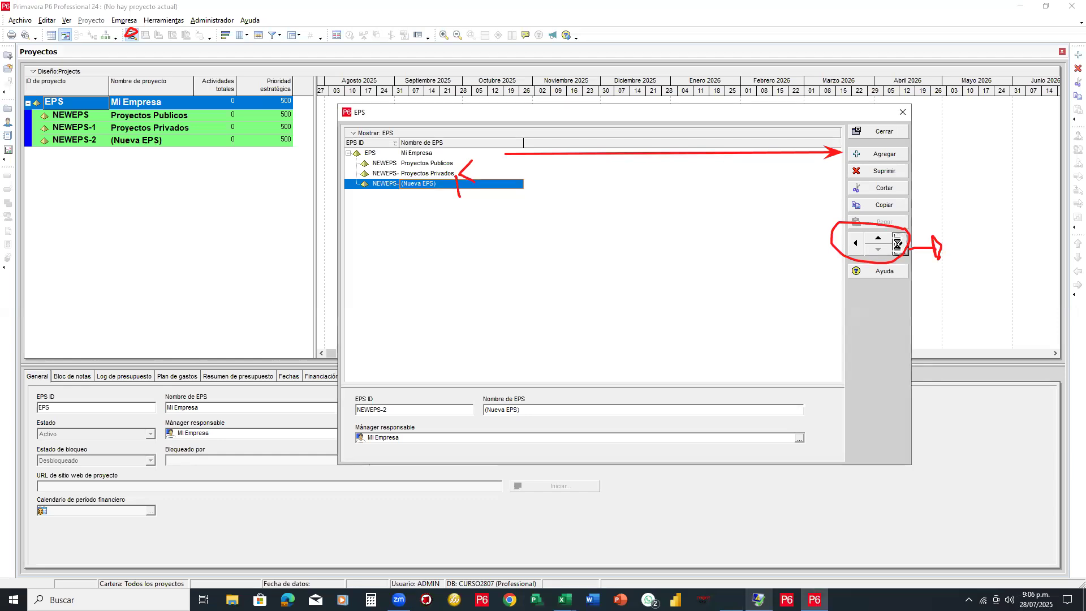
click(434, 183)
drag(445, 183, 400, 182)
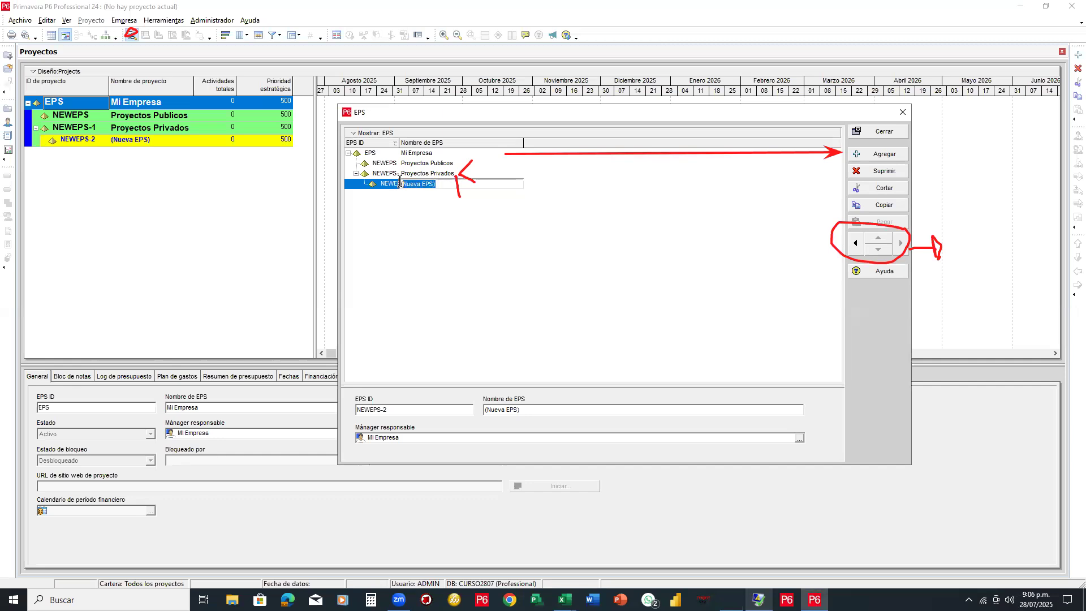
text(Ingewni)
key(BackSpace)
key(BackSpace)
text(nieria)
click(399, 180)
Add a sibling EPS named 'Construcción' under Proyectos Privados, then one more new node
click(870, 156)
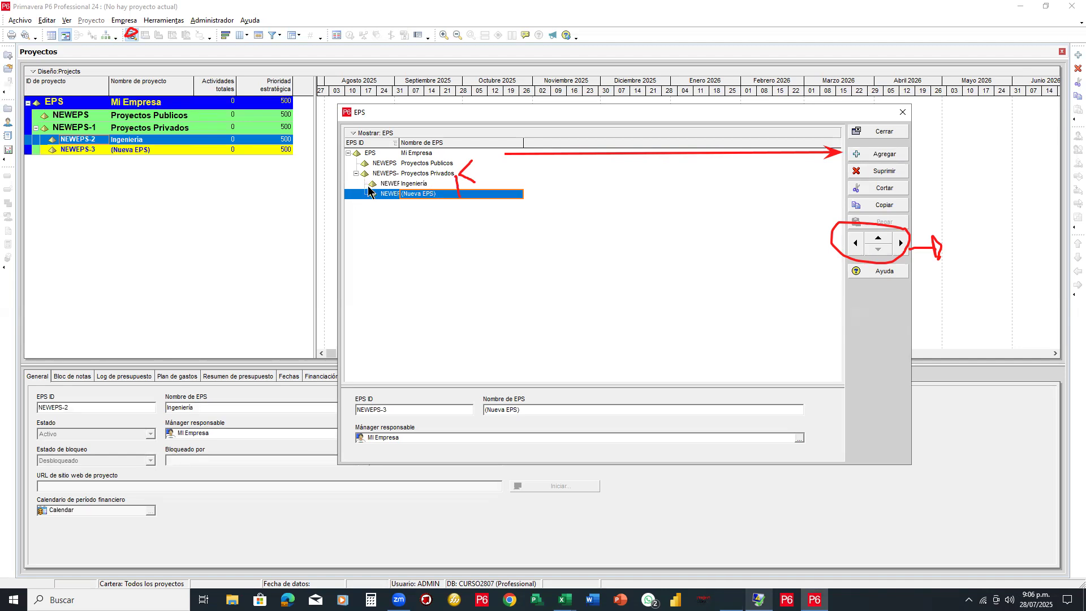
click(419, 194)
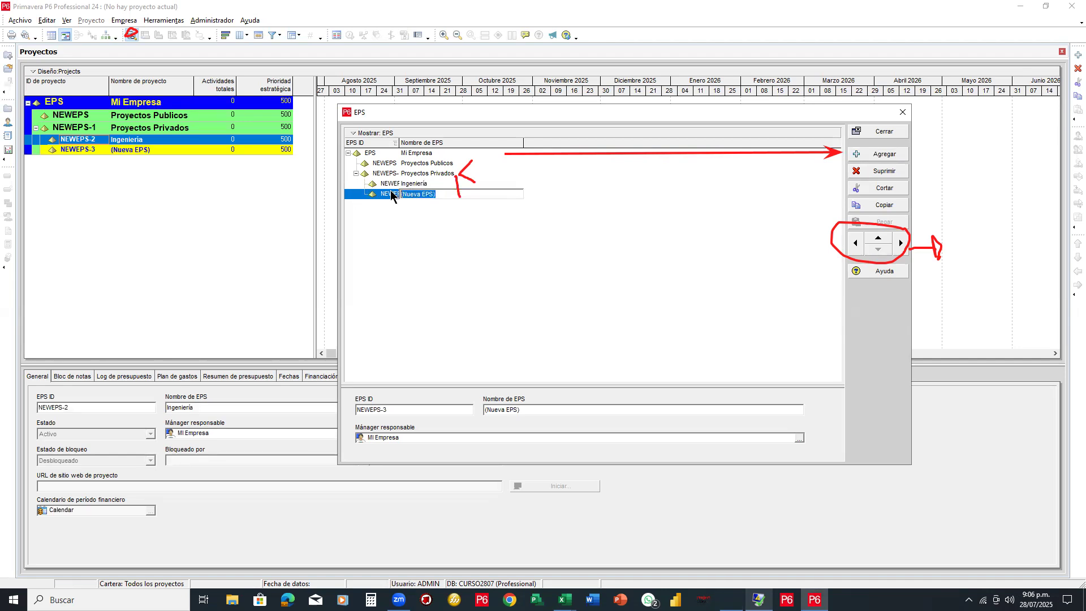
text(Cosntr)
key(BackSpace)
key(BackSpace)
text(nstruic)
text(ión)
click(391, 193)
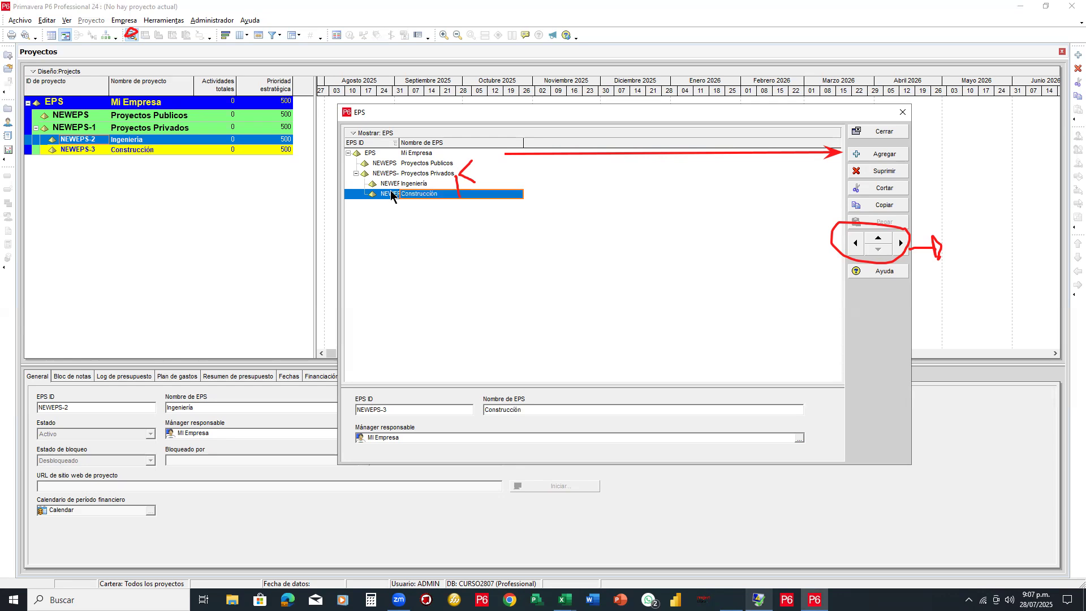
click(872, 156)
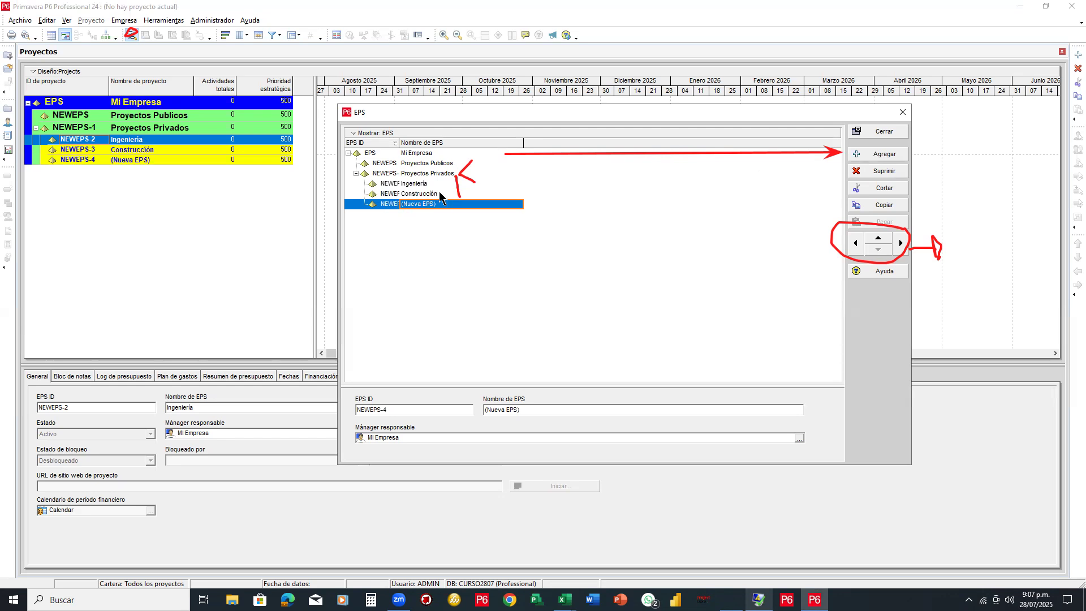
Correct the spelling of the 'Construcción' EPS name
double_click(439, 191)
click(434, 193)
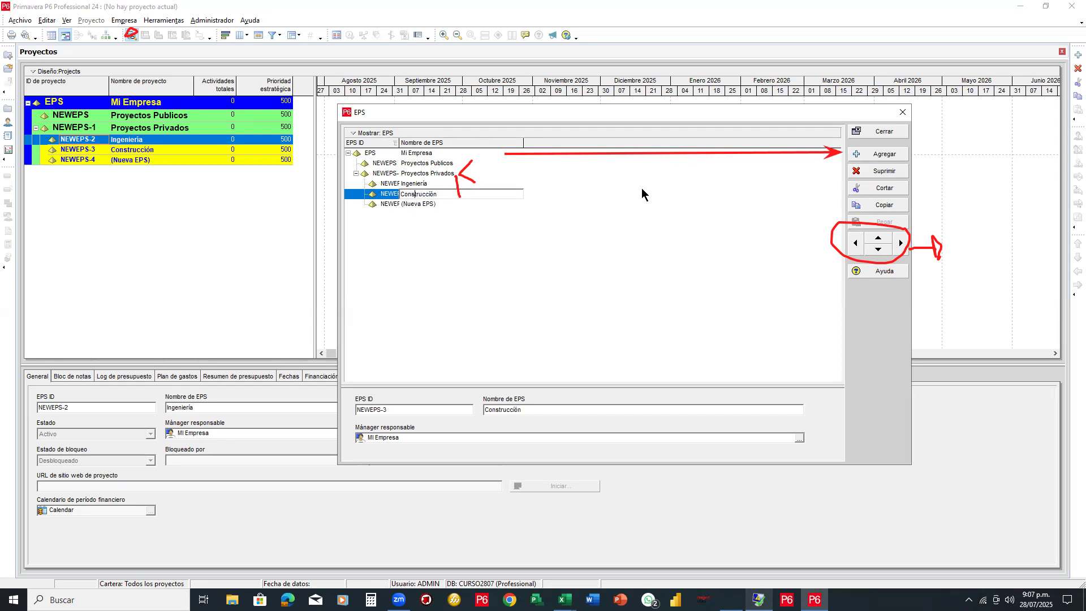
key(BackSpace)
text(i)
key(Return)
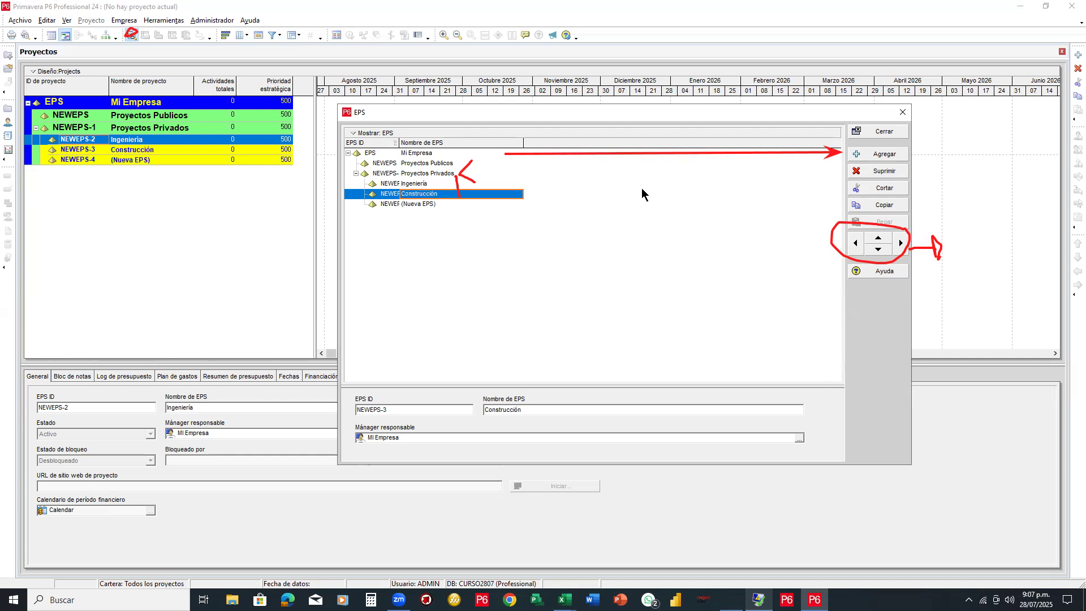
Name NEWEPS-4 'Mantenimientos', then add a new EPS node from Construcción
click(423, 202)
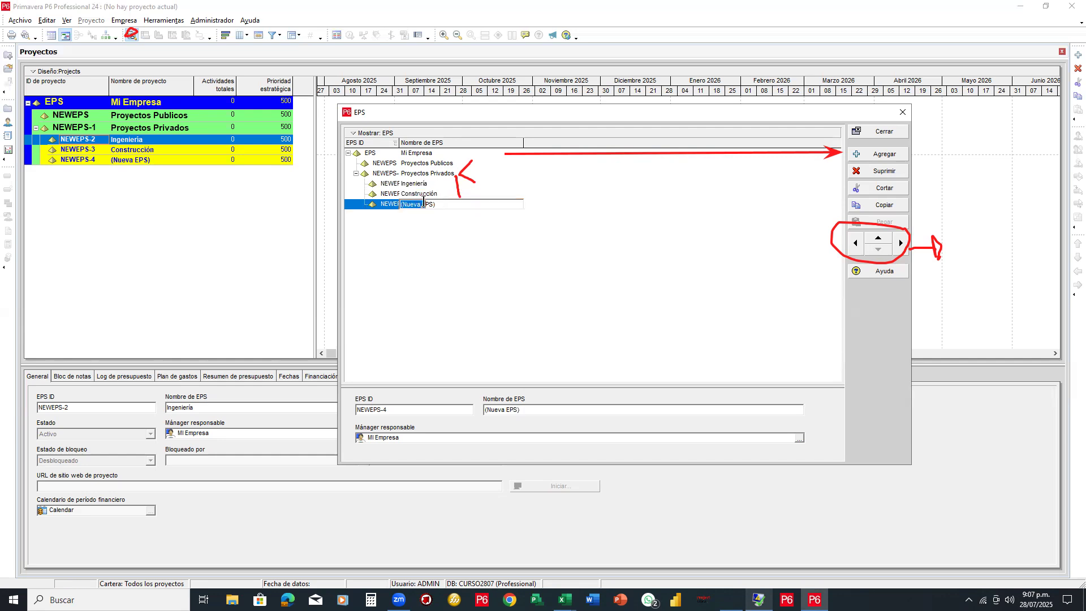
click(405, 203)
text(Mantenimientos)
key(Return)
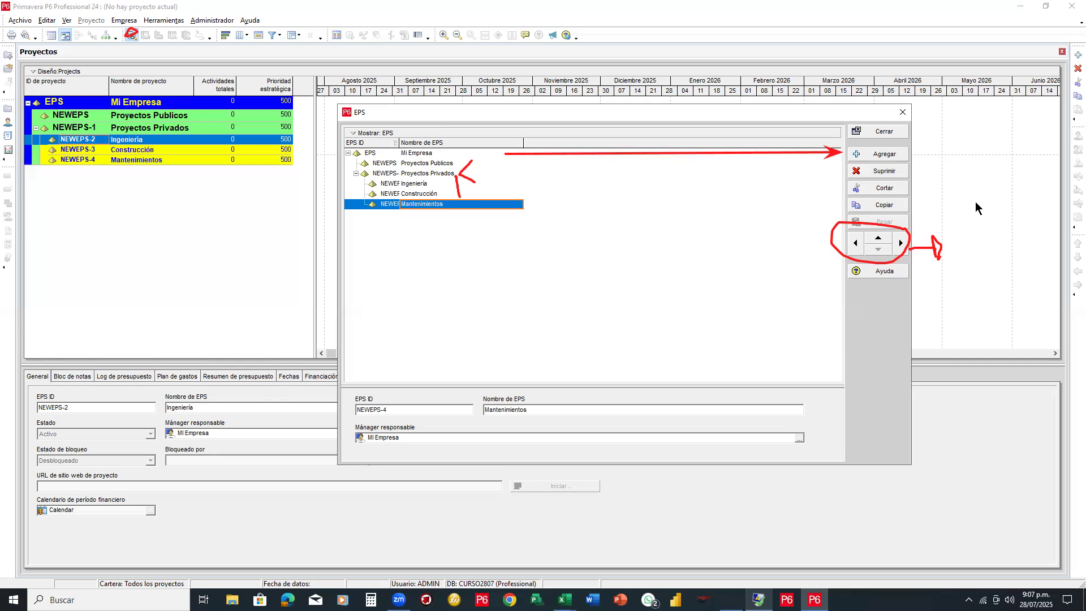
mouse_move(462, 160)
mouse_down()
mouse_move(560, 162)
mouse_move(937, 242)
mouse_up()
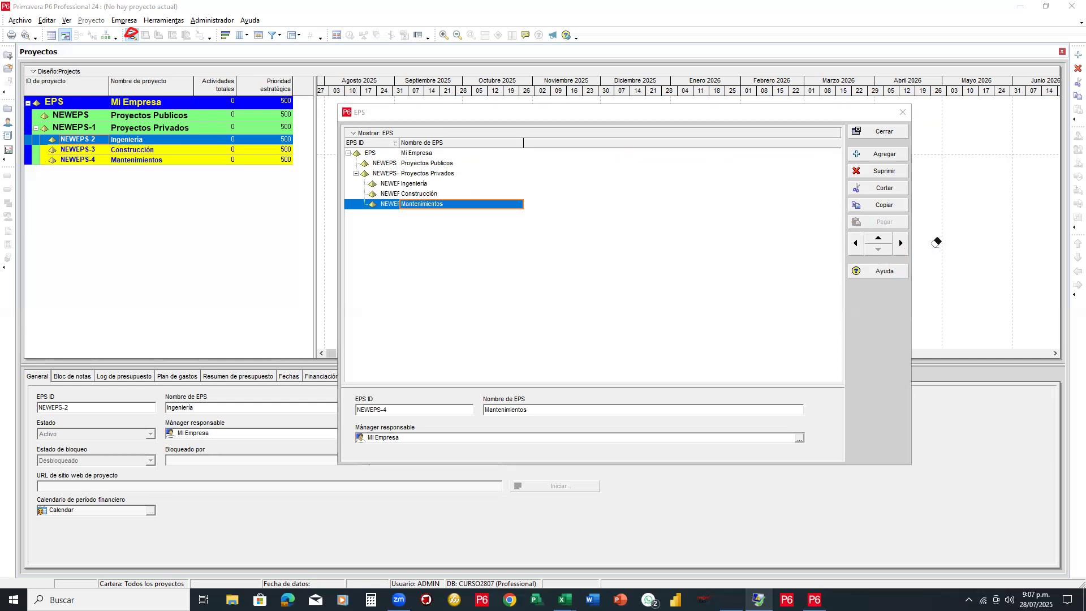
click(464, 194)
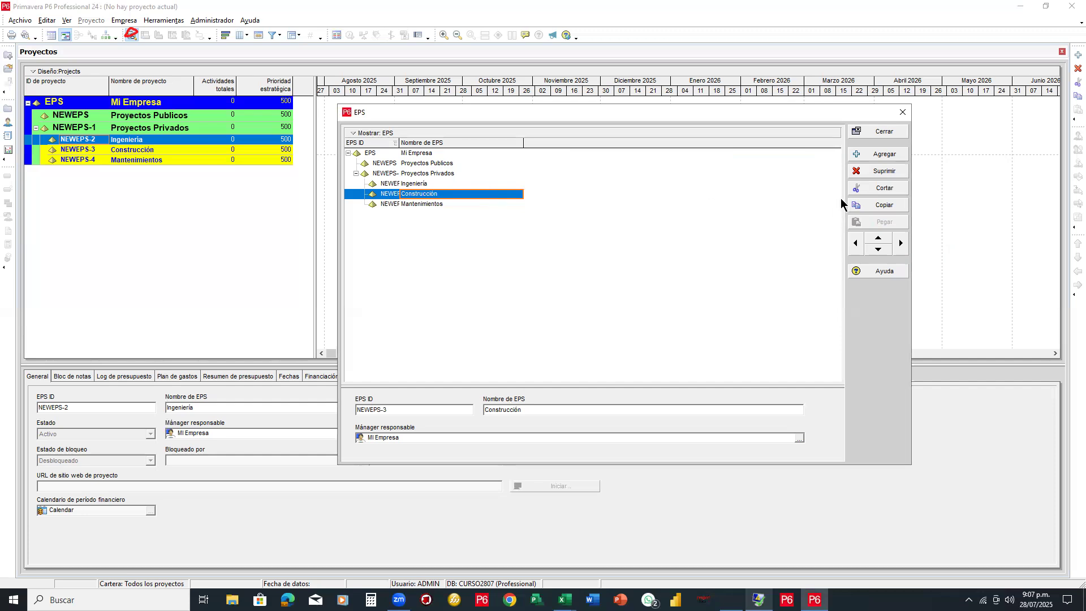
click(863, 153)
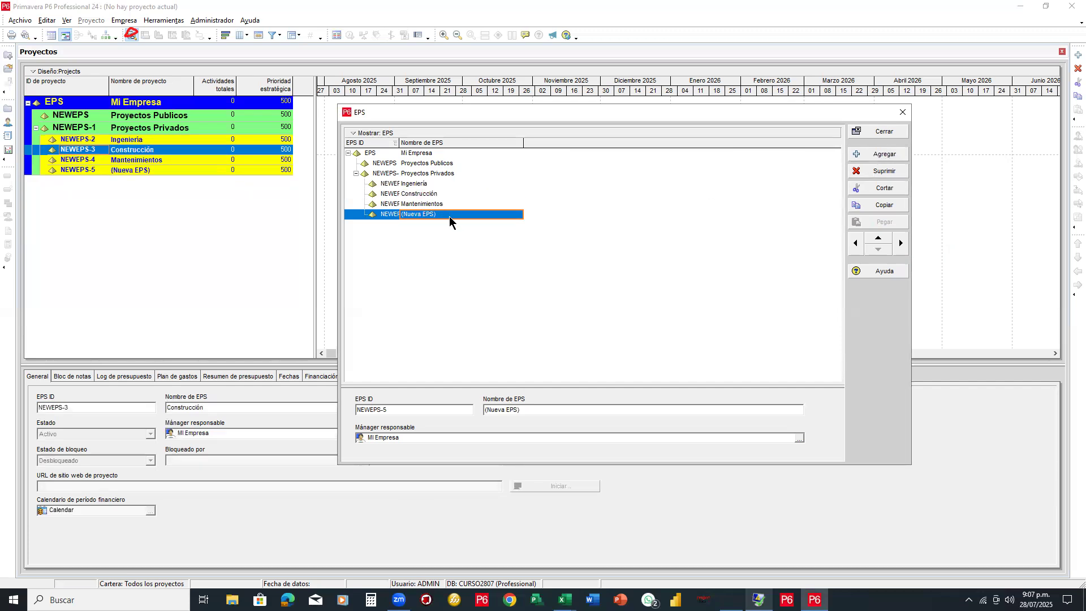
Reposition NEWEPS-5 so it is nested under Construcción
click(899, 243)
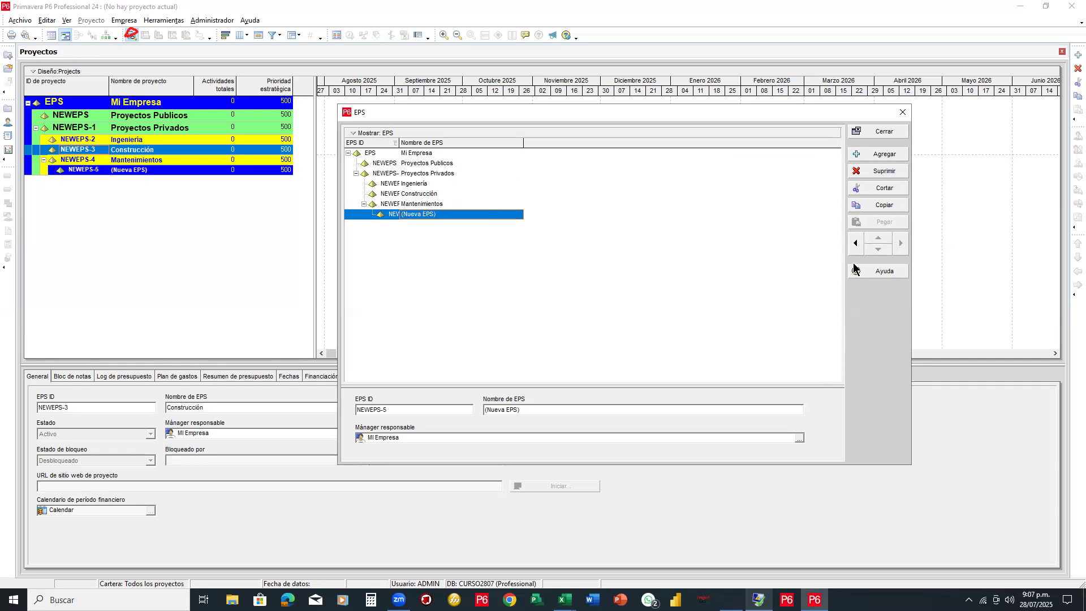
click(855, 243)
click(877, 242)
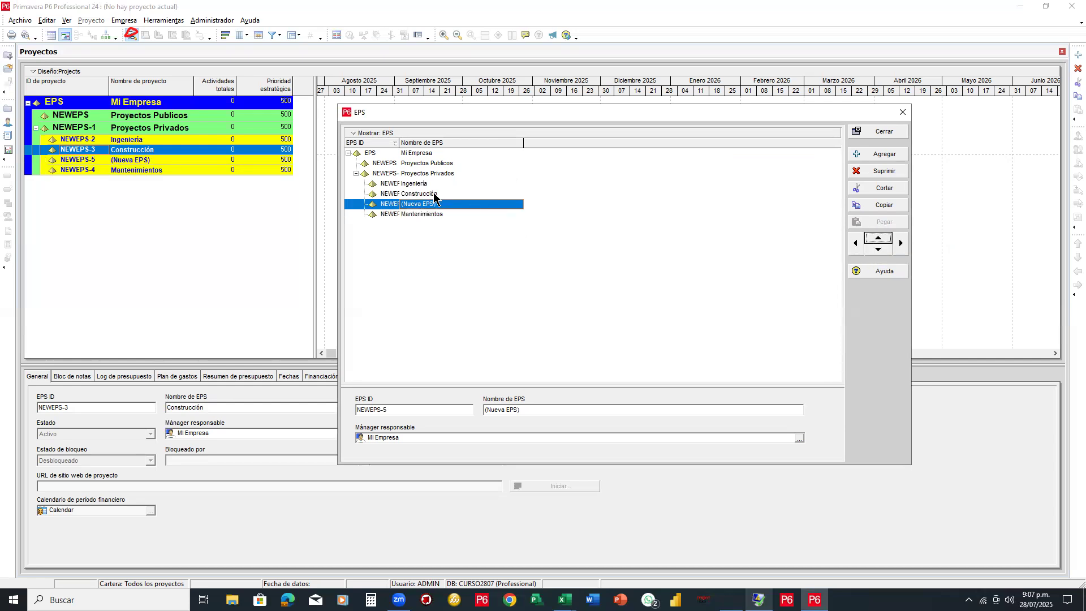
click(900, 245)
click(900, 244)
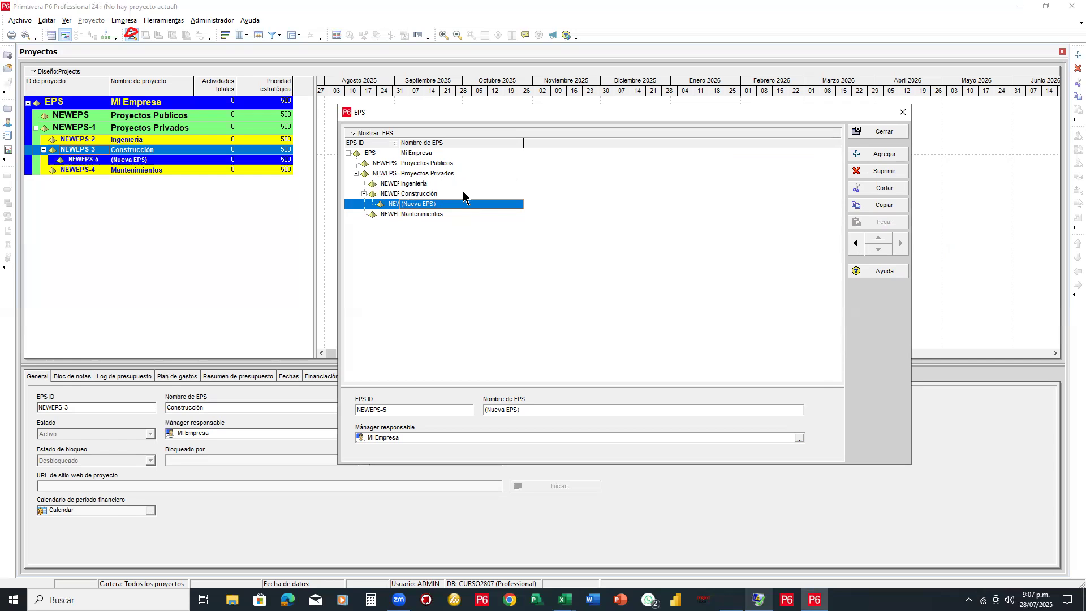
Name NEWEPS-5 'Edificaciones' and widen the EPS ID column to show full IDs
click(443, 194)
click(444, 204)
click(452, 204)
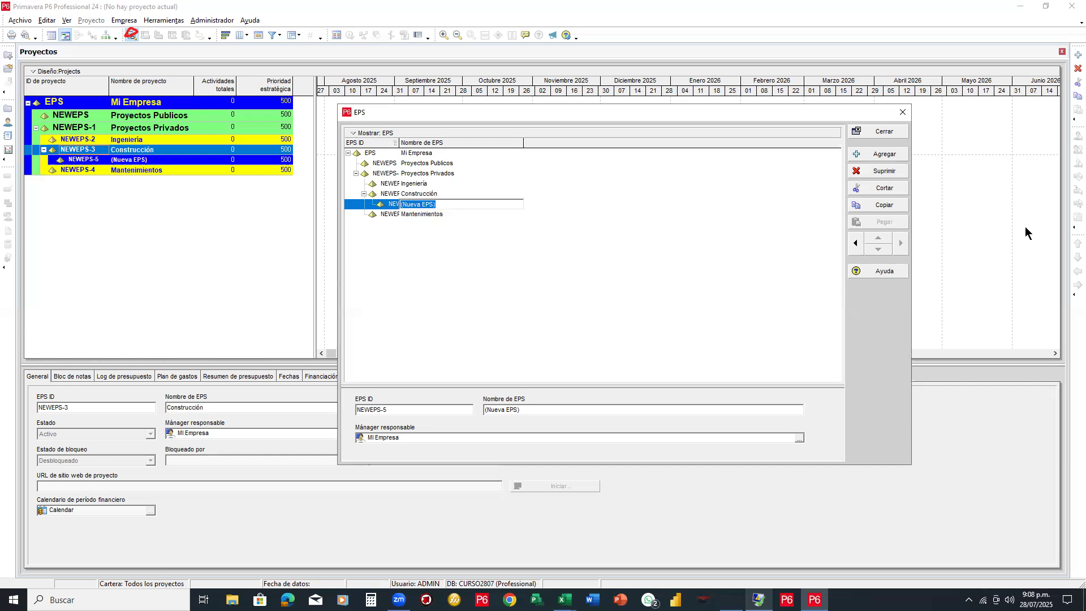
text(Edificacaciones)
key(Return)
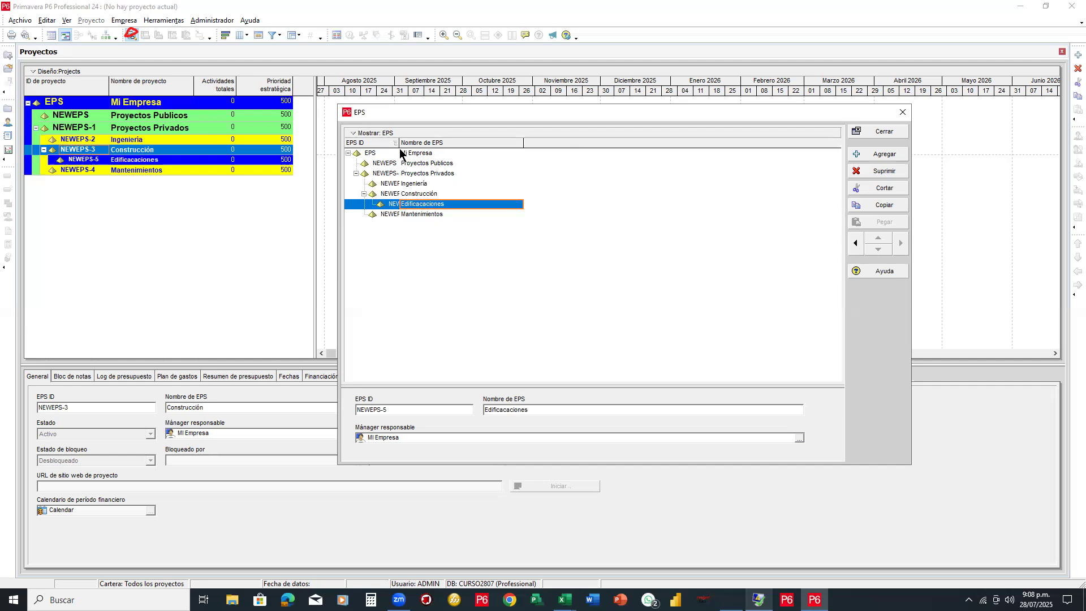
drag(400, 148, 428, 148)
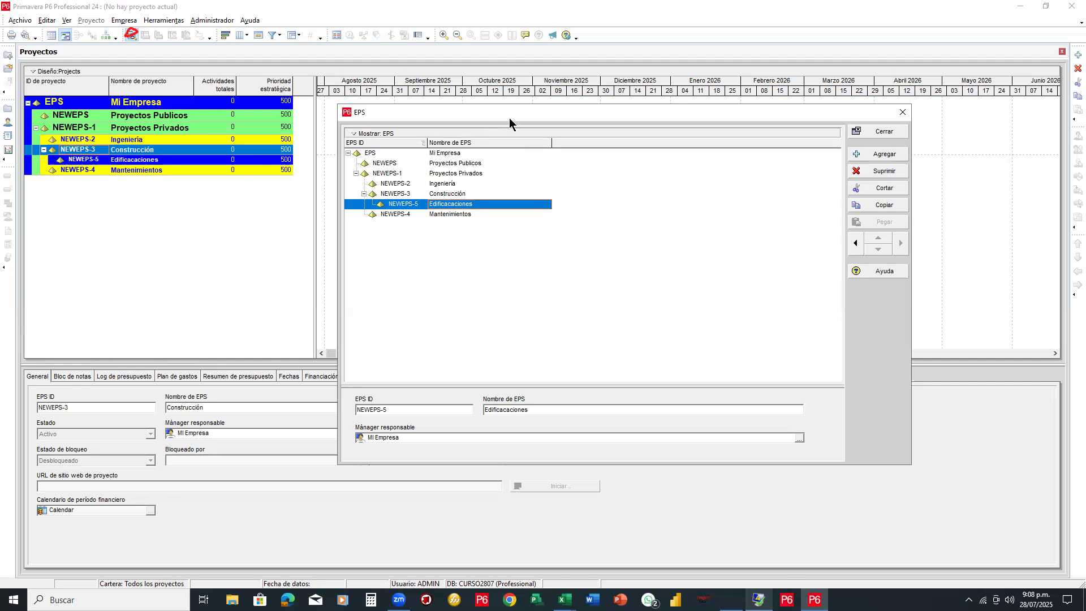
Indent Mantenimientos under Construcción, placing it above Edificaciones
drag(509, 119, 562, 15)
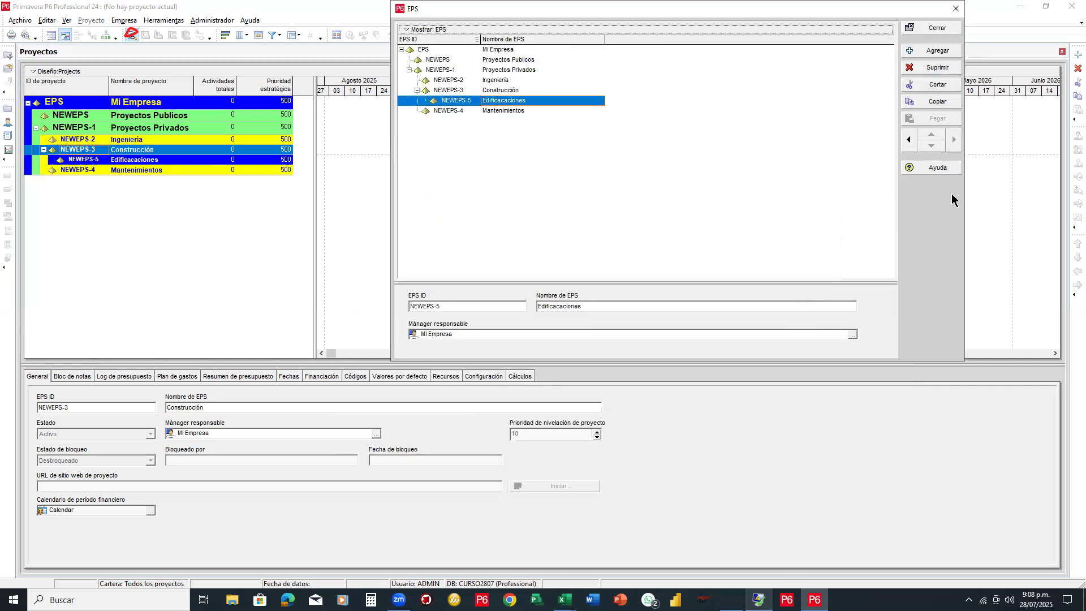
drag(547, 43, 410, 24)
mouse_move(395, 69)
mouse_down()
mouse_move(511, 129)
mouse_move(548, 43)
mouse_up()
mouse_move(479, 134)
mouse_down()
mouse_move(478, 190)
mouse_move(299, 237)
mouse_move(208, 203)
mouse_move(228, 191)
mouse_move(204, 210)
mouse_up()
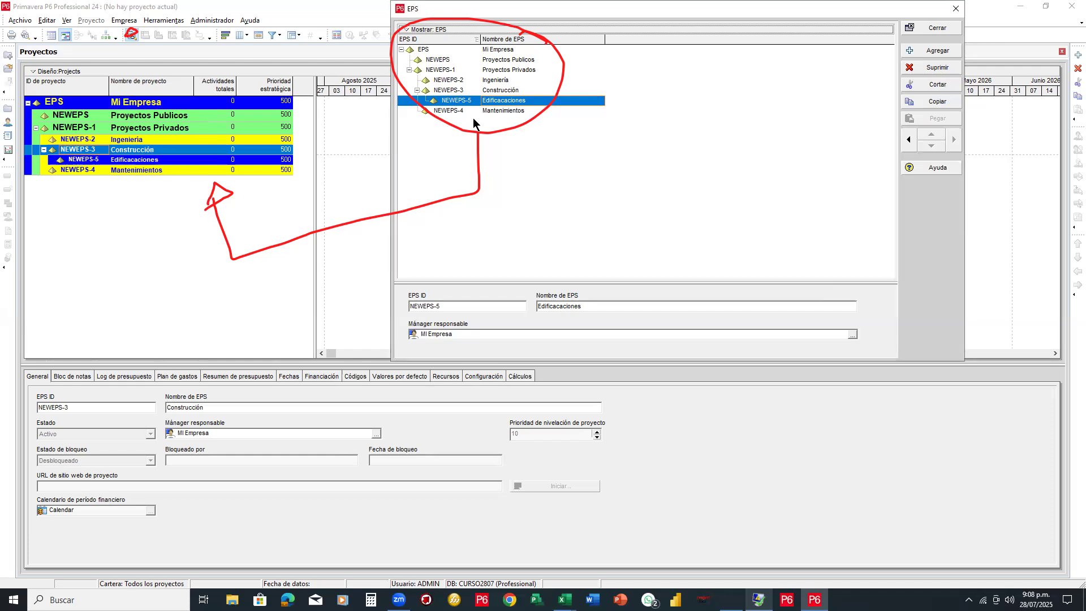
click(501, 111)
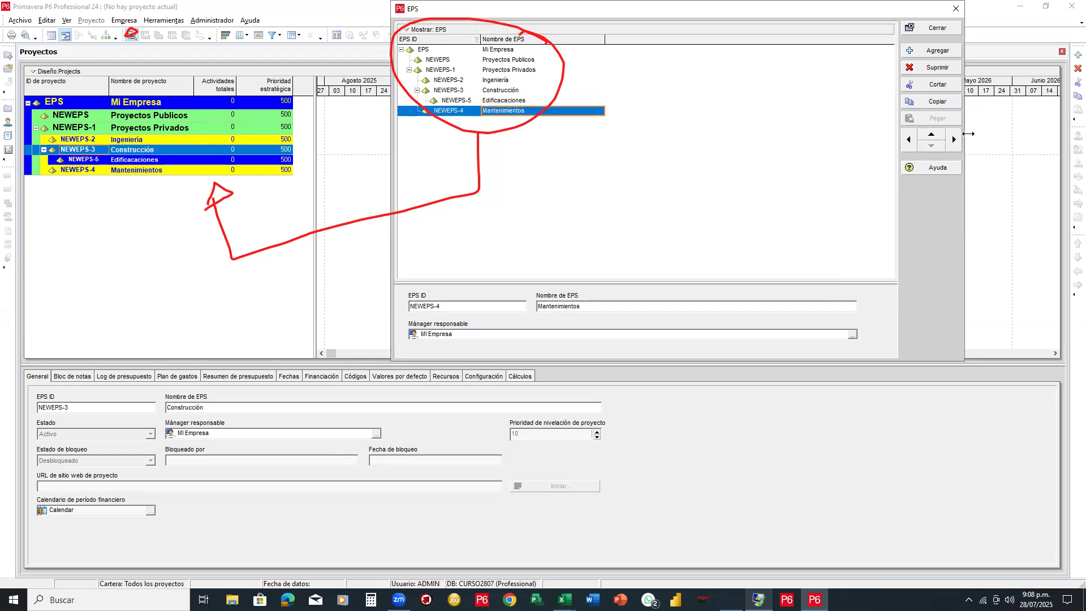
click(953, 140)
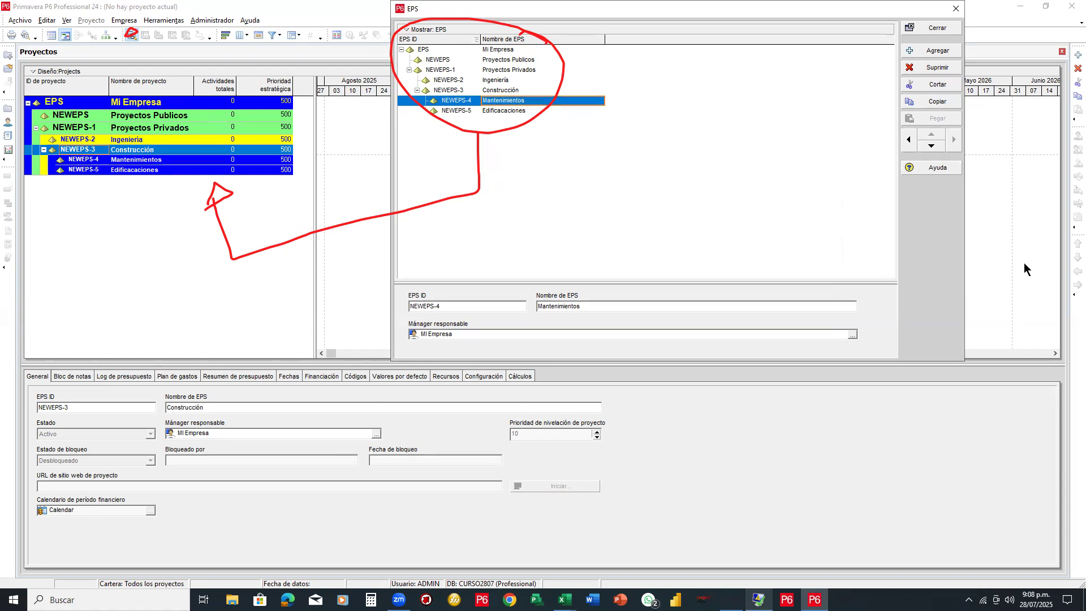
key(Escape)
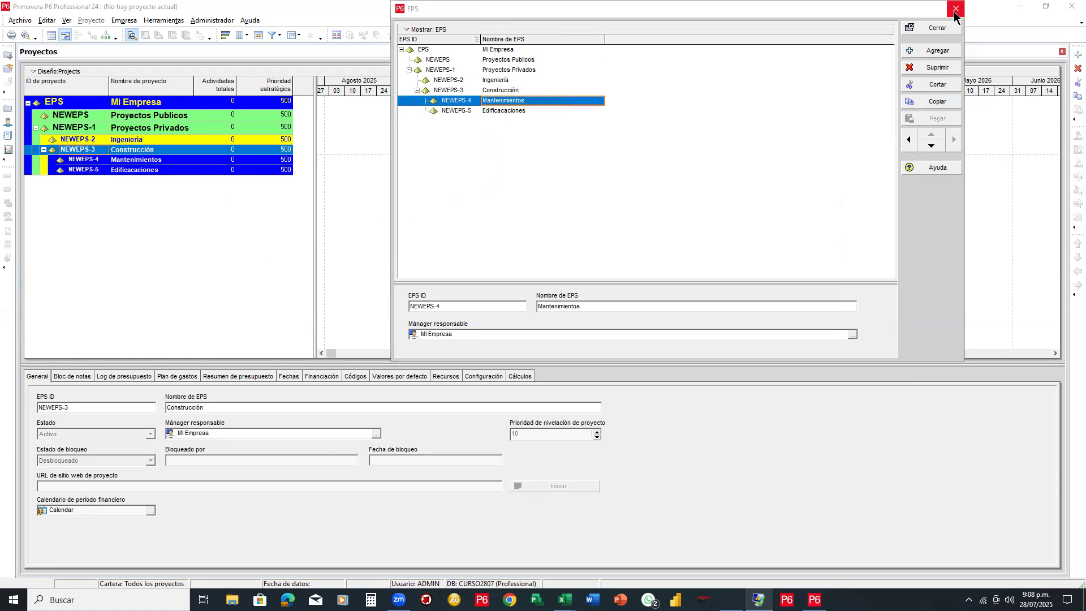
Close the EPS editor and slightly narrow the ID column in the Projects list
click(941, 27)
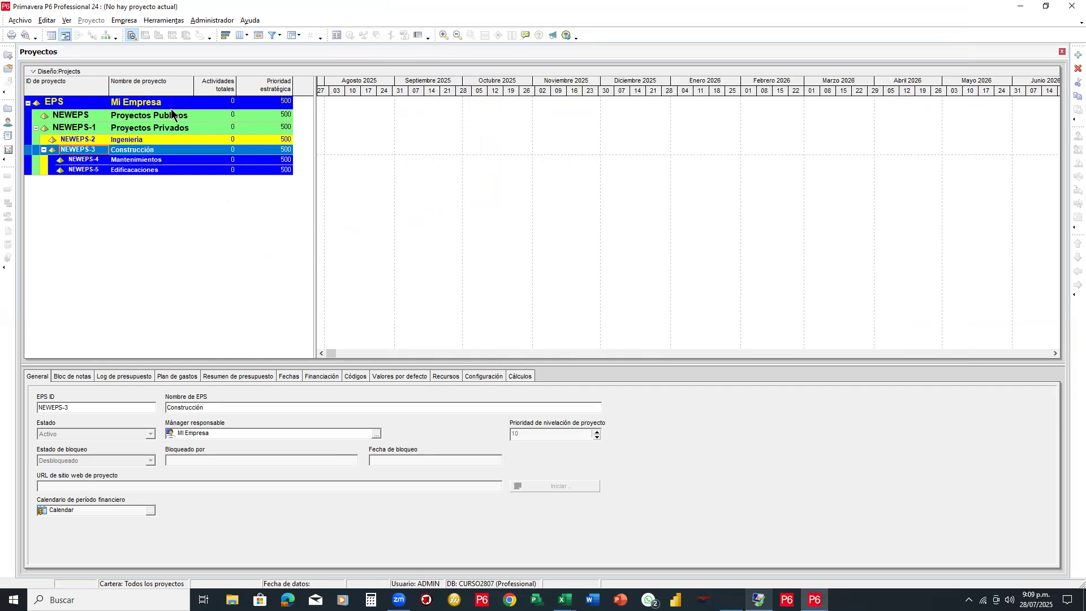
mouse_move(108, 83)
mouse_down()
mouse_move(73, 84)
mouse_move(134, 89)
mouse_move(107, 84)
mouse_up()
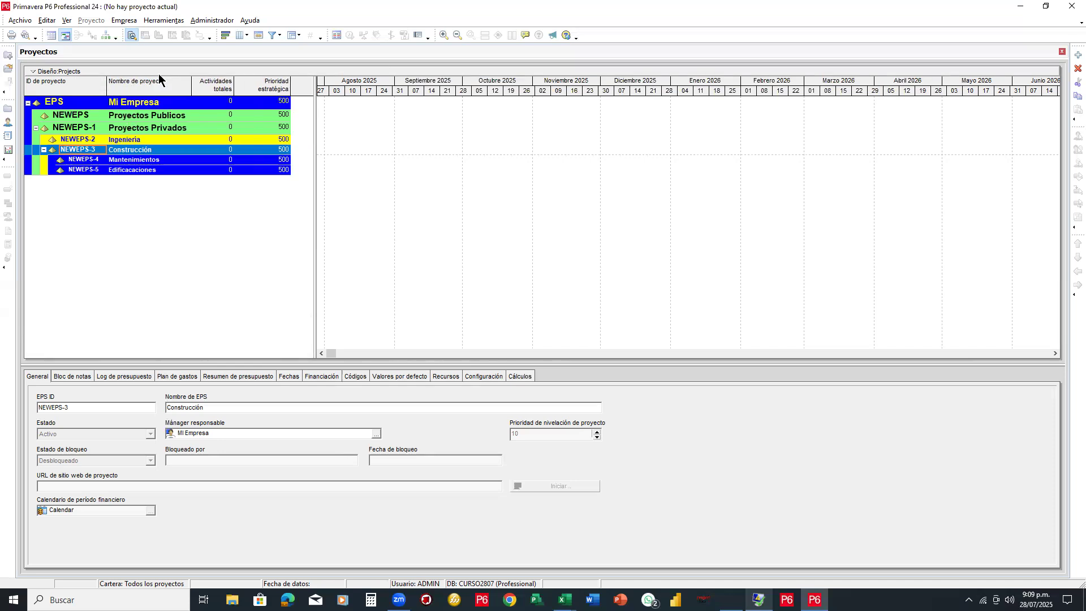
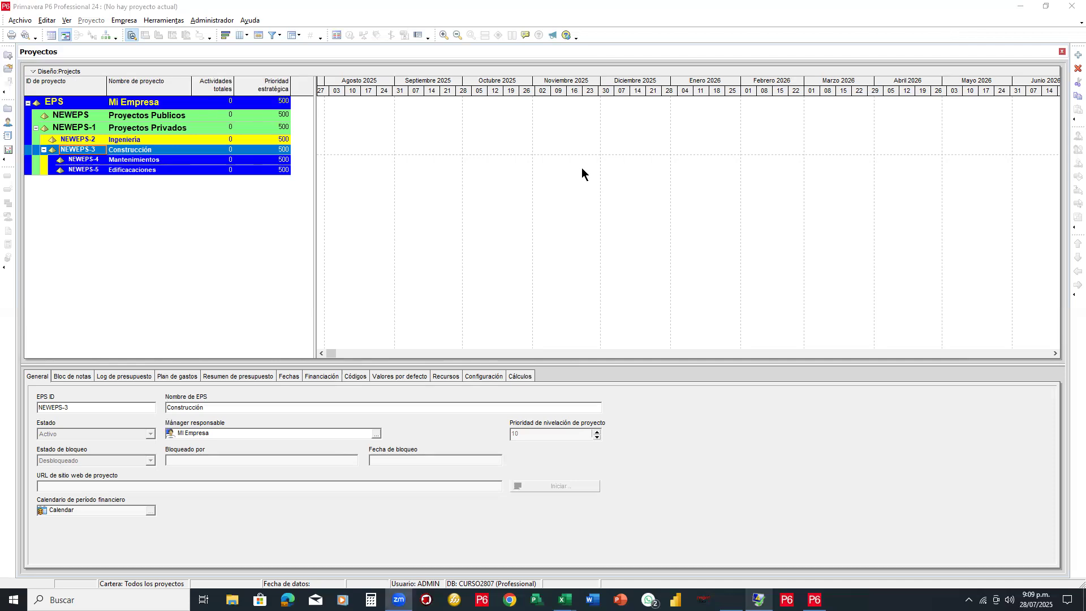
Adjust the split between the project table and the Gantt chart, refitting the table to its columns
mouse_move(316, 172)
mouse_down()
mouse_move(298, 169)
mouse_move(323, 167)
mouse_move(302, 168)
mouse_up()
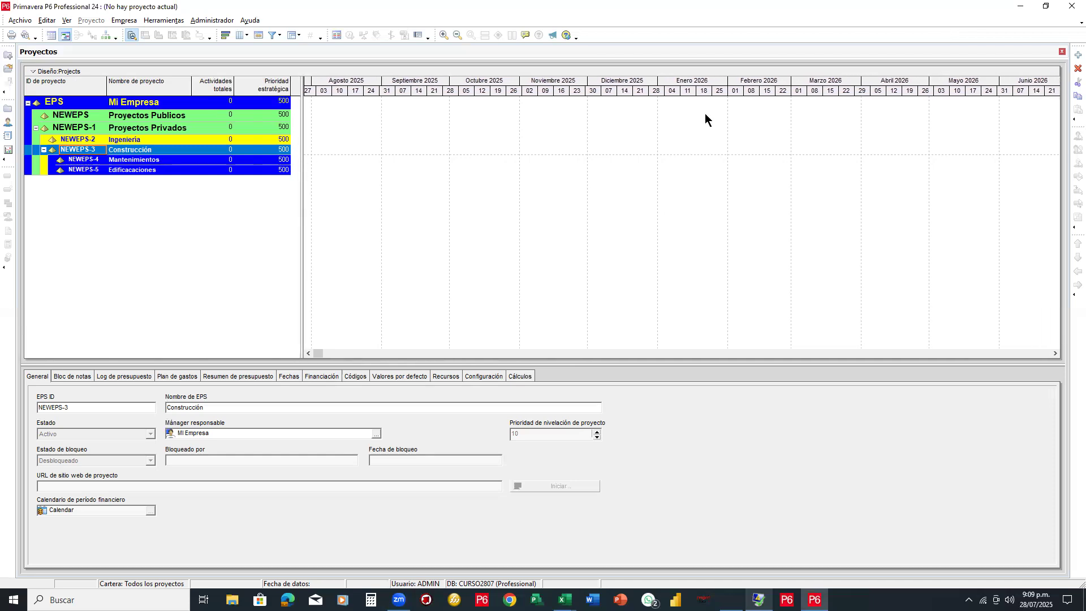
mouse_move(294, 73)
mouse_down()
mouse_move(308, 74)
mouse_move(322, 123)
mouse_move(302, 190)
mouse_up()
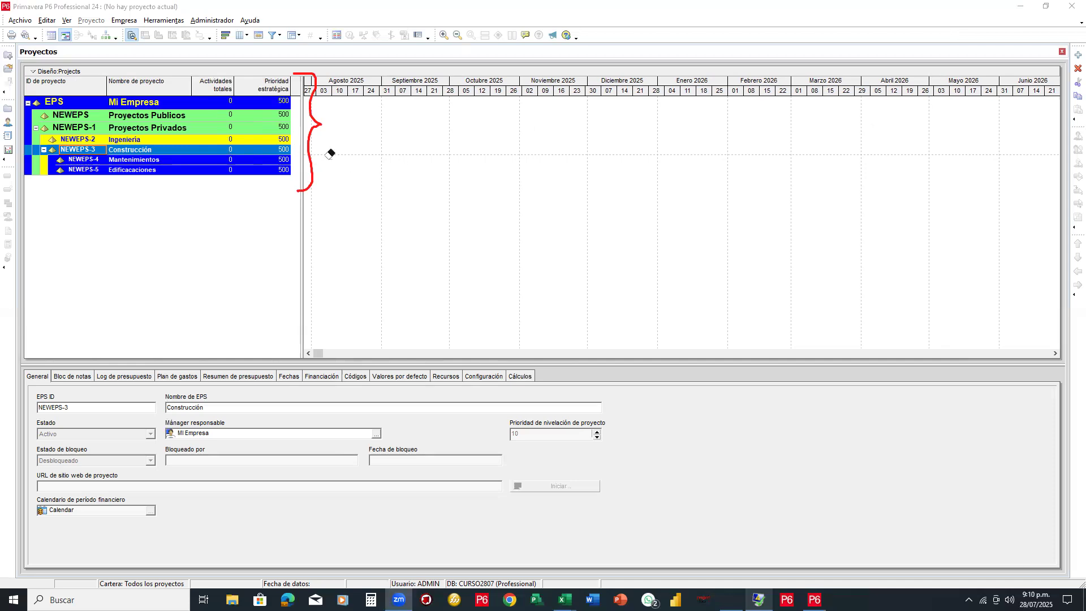
click(309, 149)
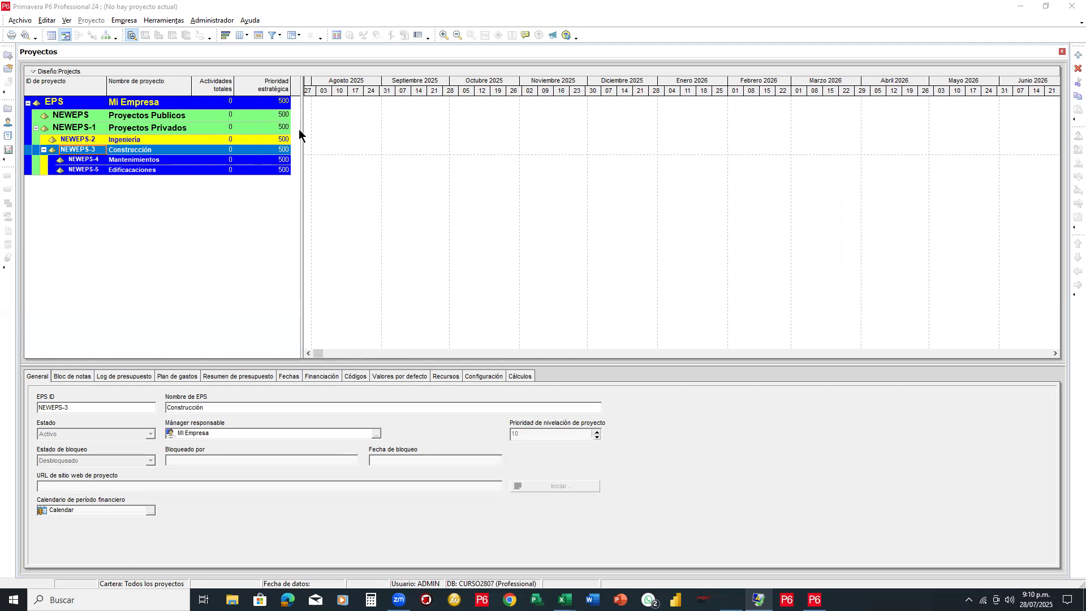
drag(301, 134, 557, 134)
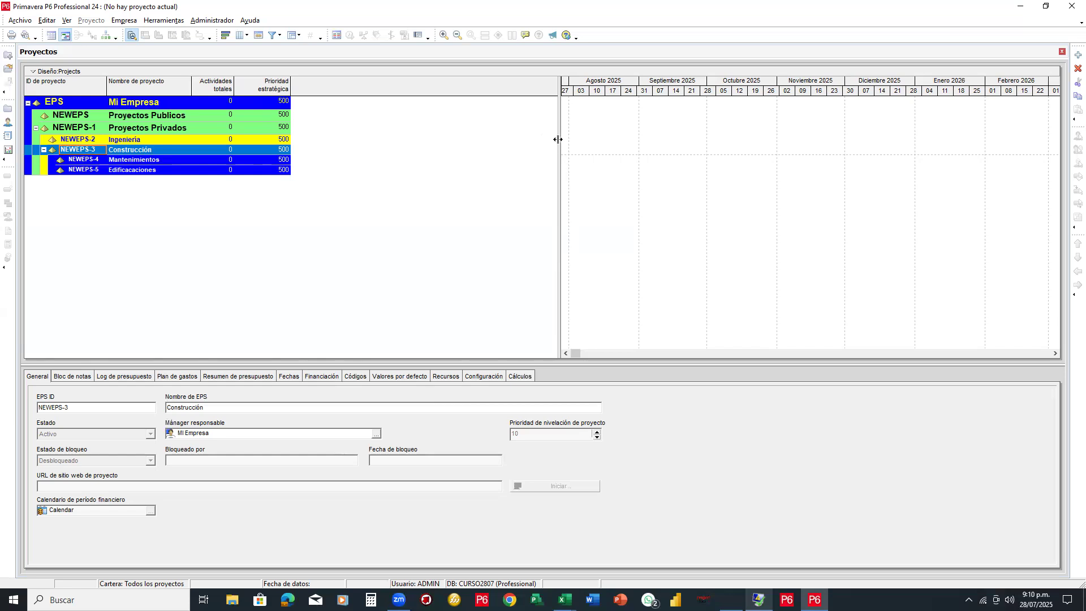
drag(560, 139, 296, 162)
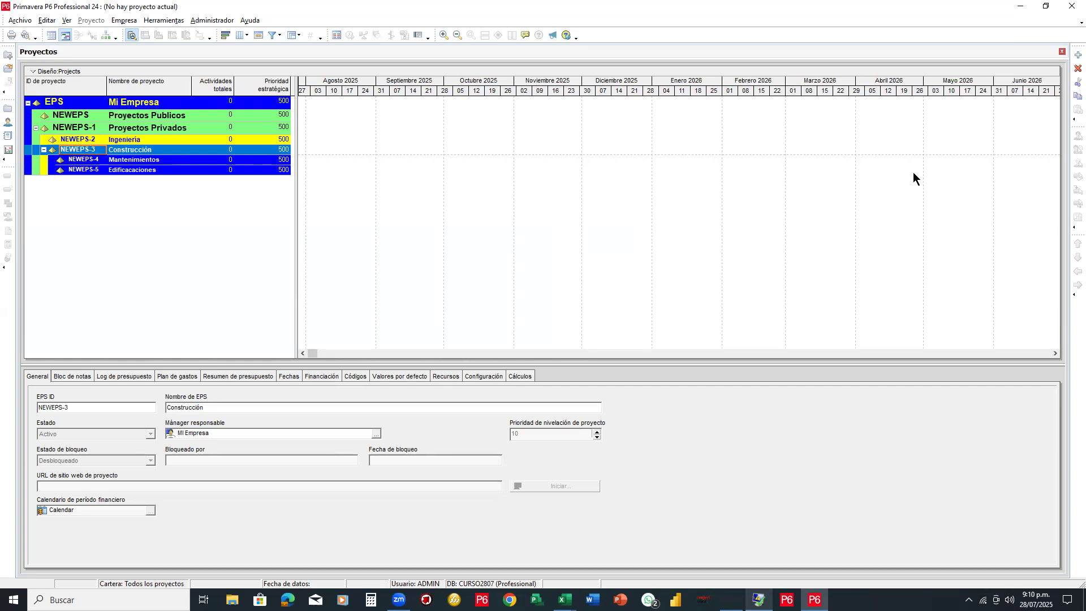
mouse_move(589, 215)
mouse_down()
mouse_move(620, 177)
mouse_move(641, 216)
mouse_move(606, 215)
mouse_move(644, 218)
mouse_up()
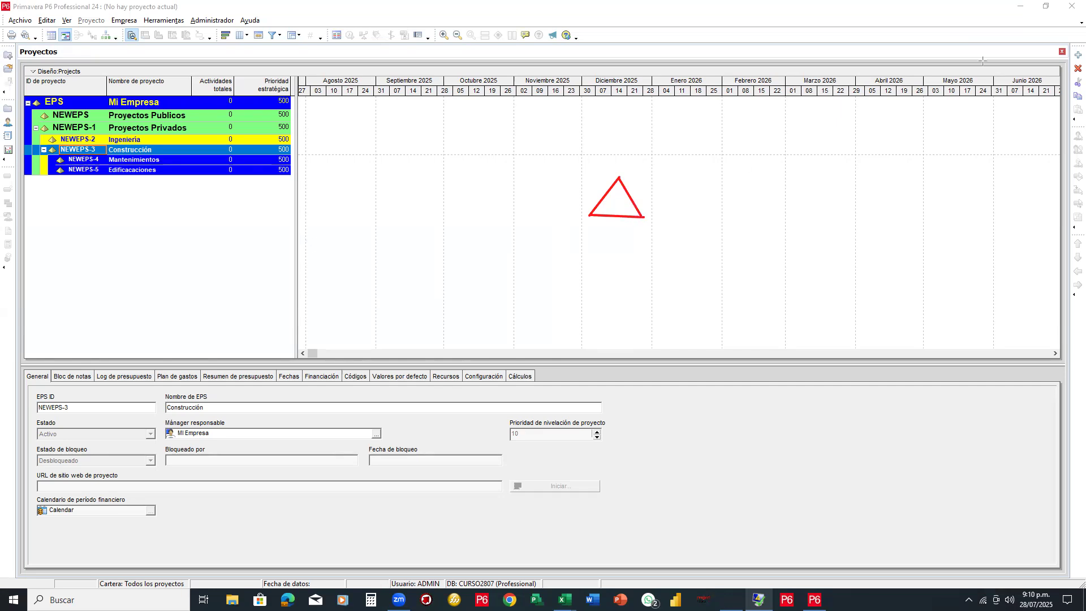
key(e)
mouse_move(639, 200)
mouse_down()
mouse_move(626, 179)
mouse_move(636, 206)
mouse_up()
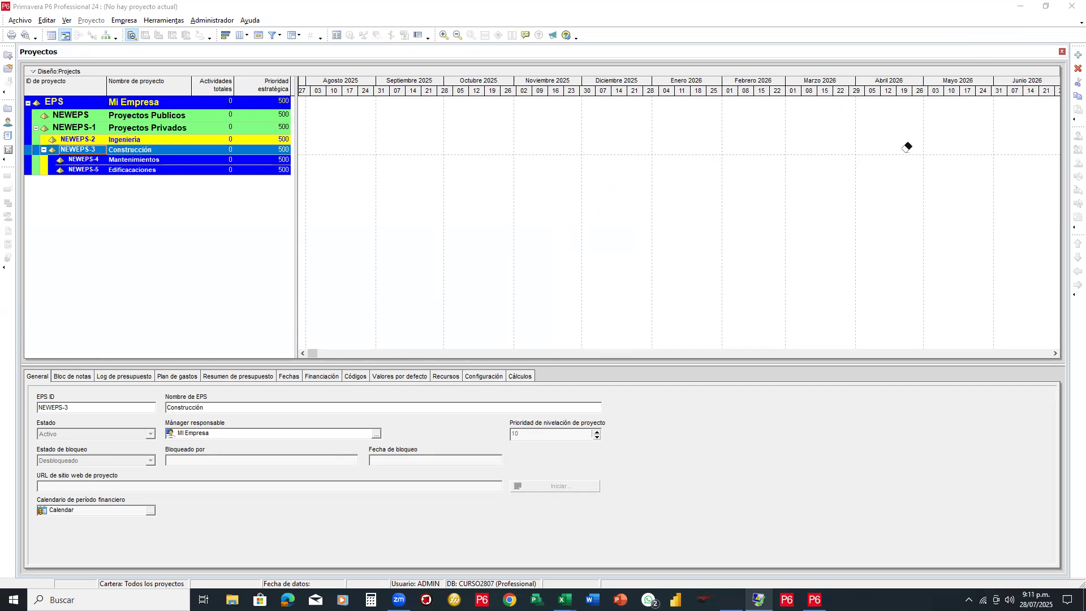
mouse_move(729, 261)
mouse_down()
mouse_move(303, 89)
mouse_move(232, 30)
mouse_up()
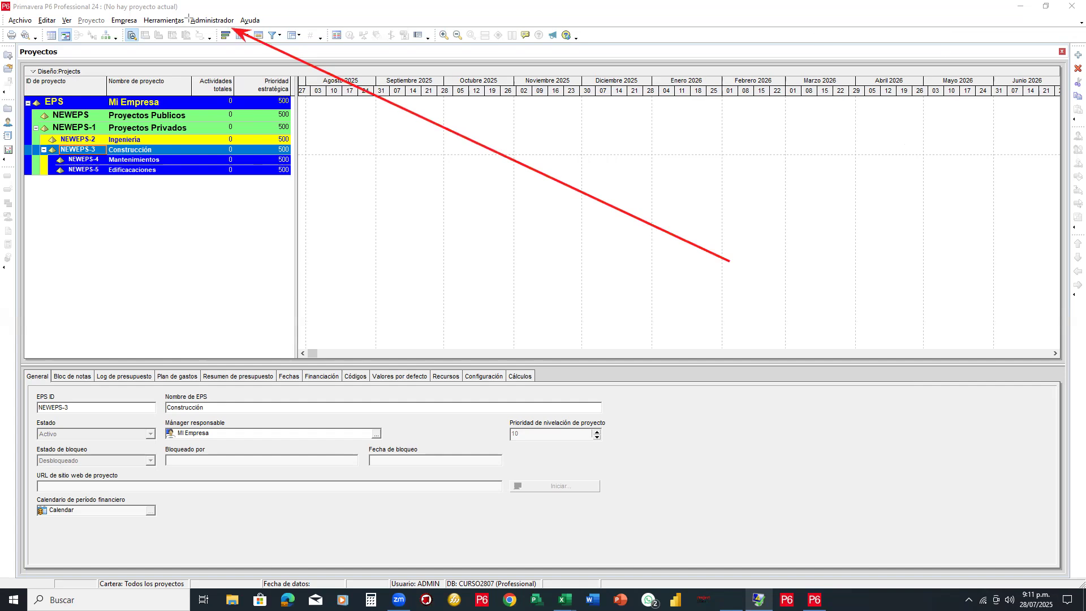
Open Administrador > Preferencias de administrador and move the dialog into full view
drag(182, 12, 238, 28)
click(220, 23)
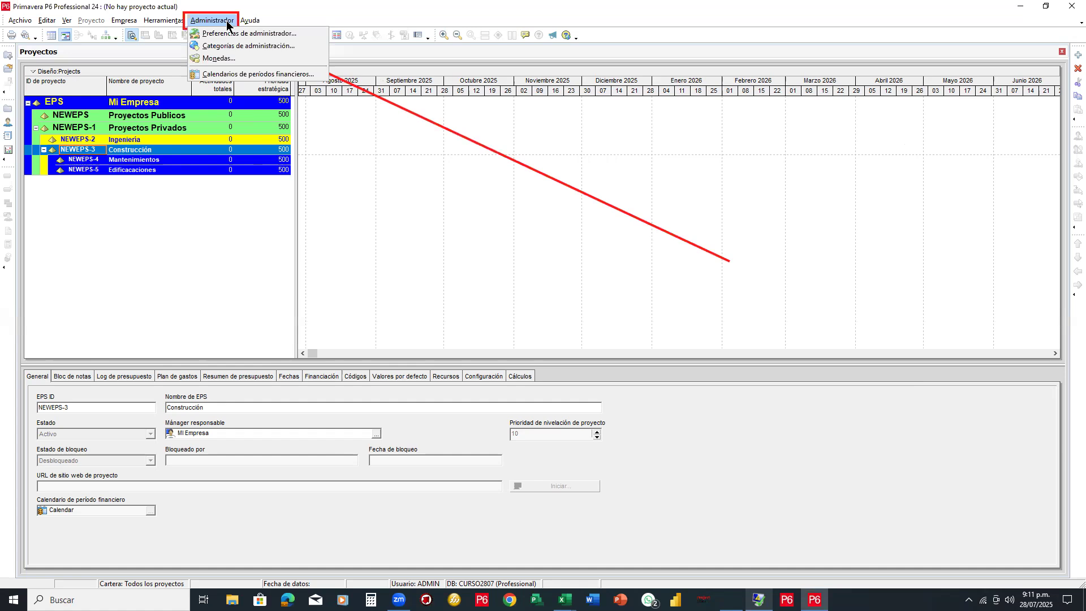
click(243, 33)
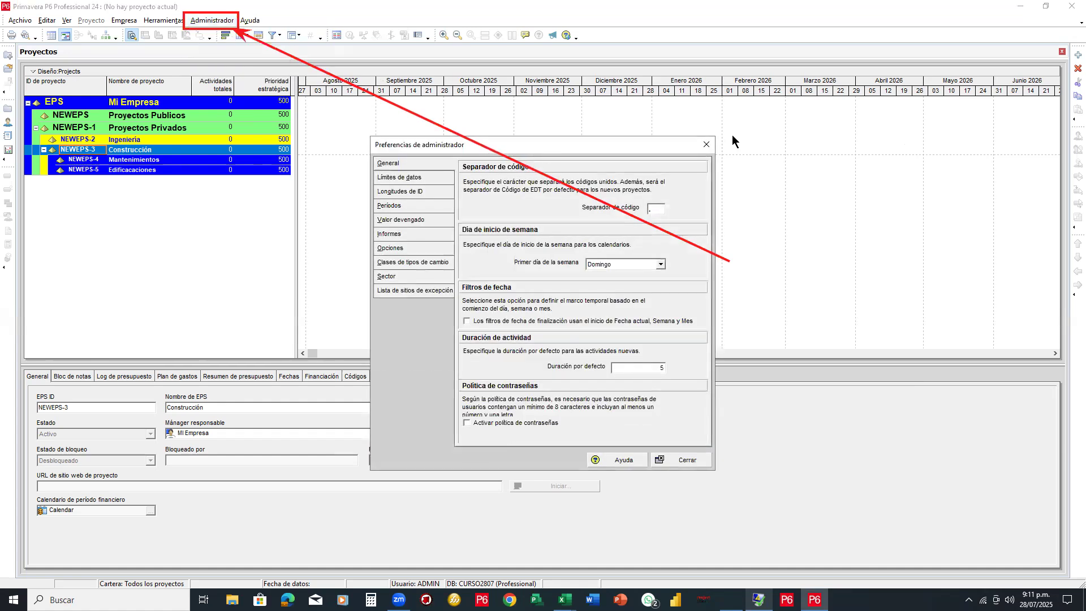
drag(544, 146, 577, 104)
key(Escape)
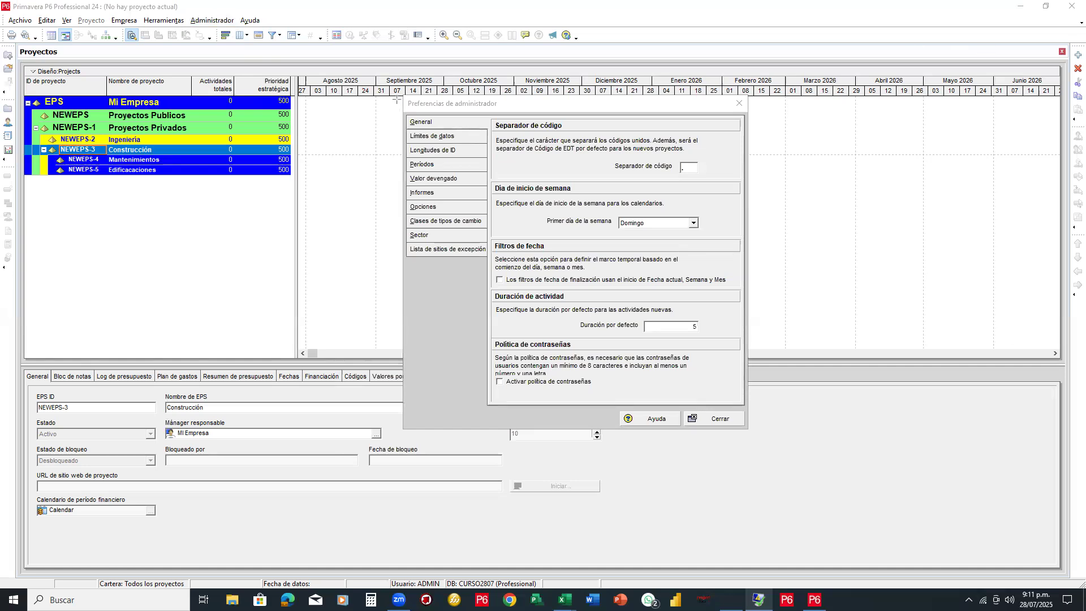
Review the general settings: weeks start on Domingo, default activity duration 5
mouse_move(402, 94)
mouse_down()
mouse_move(747, 355)
mouse_move(754, 435)
mouse_up()
mouse_move(402, 111)
mouse_down()
mouse_move(459, 190)
mouse_move(487, 286)
mouse_up()
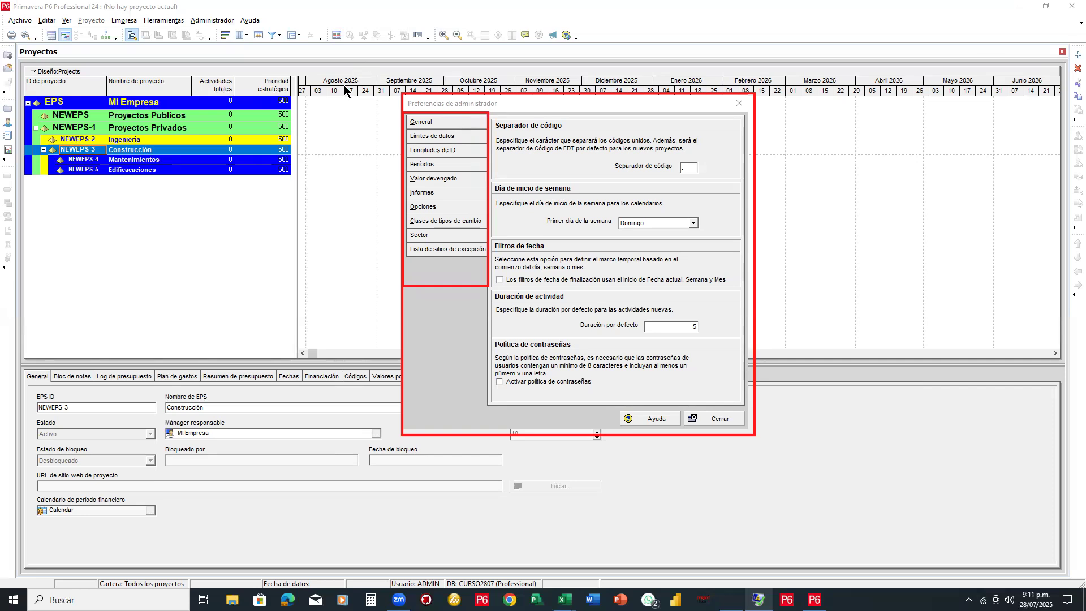
click(385, 122)
click(388, 161)
click(389, 174)
click(392, 205)
click(393, 250)
drag(395, 114, 390, 271)
drag(402, 228, 487, 243)
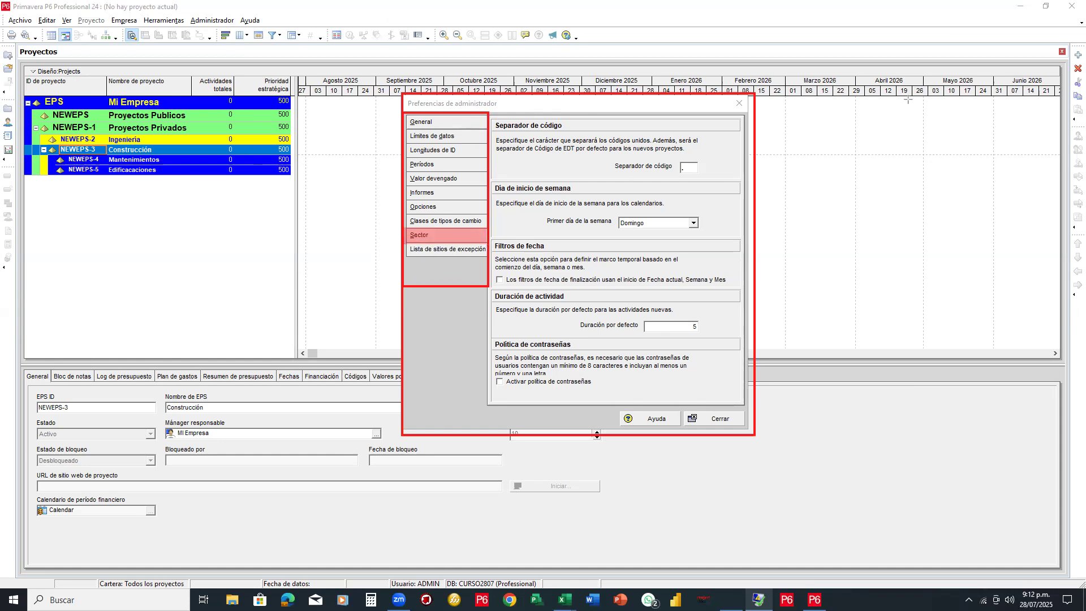
Choose the Ingeniería y construcción sector, close the preferences and accept the warning
click(442, 236)
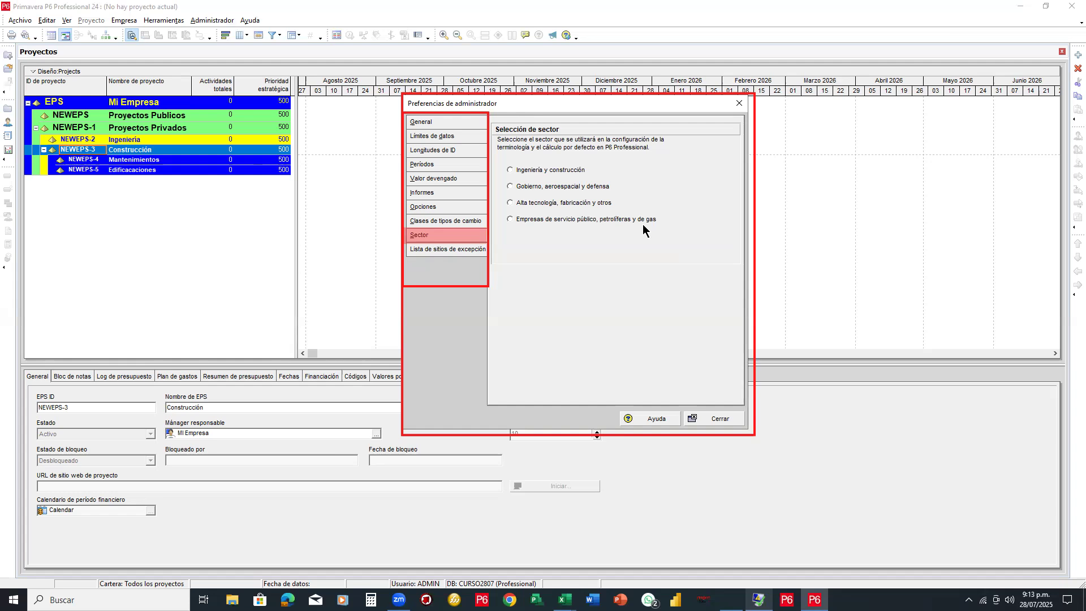
click(511, 171)
click(719, 418)
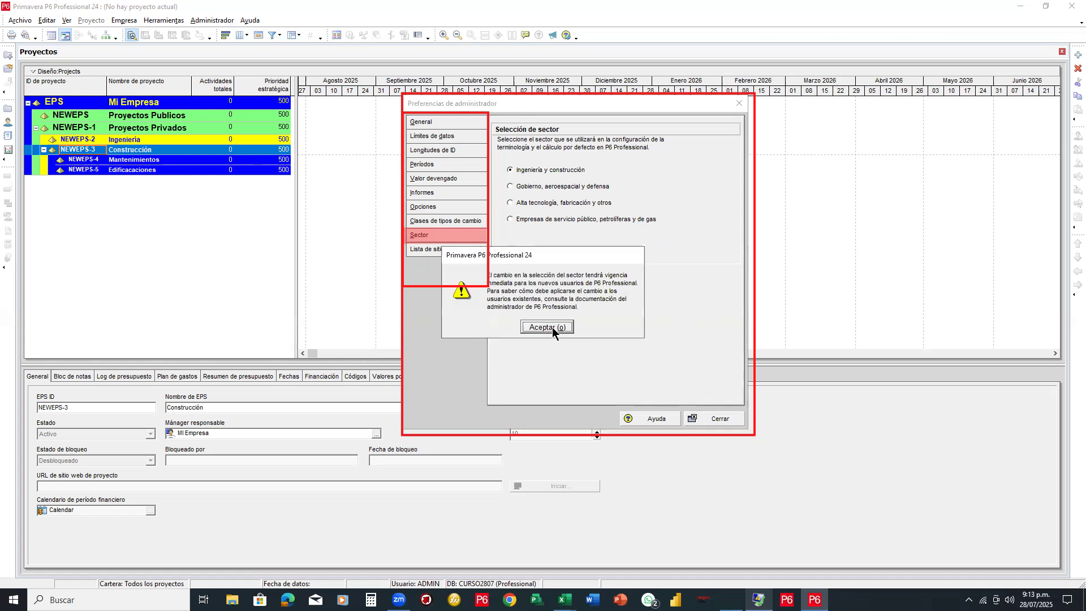
click(547, 327)
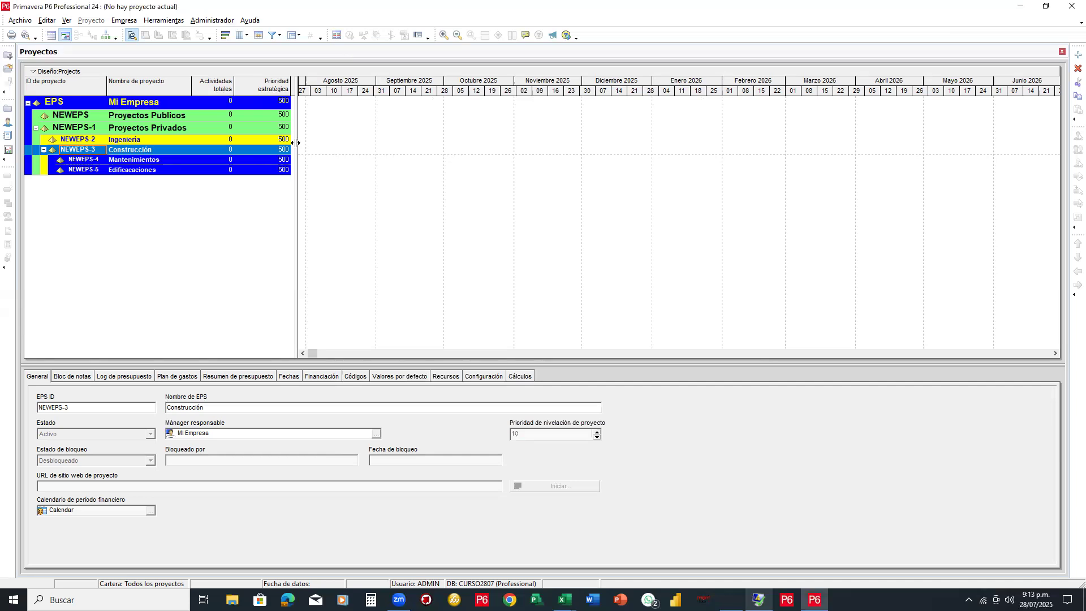
Lower the splitter above the details tabs to enlarge the projects table and Gantt area
drag(295, 142, 294, 142)
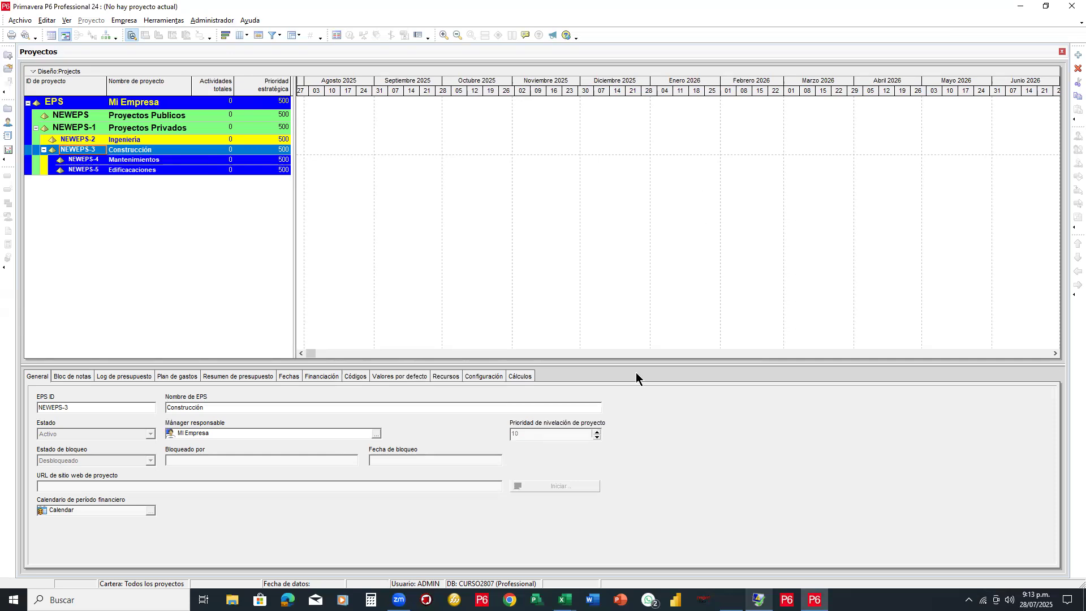
drag(636, 365, 626, 427)
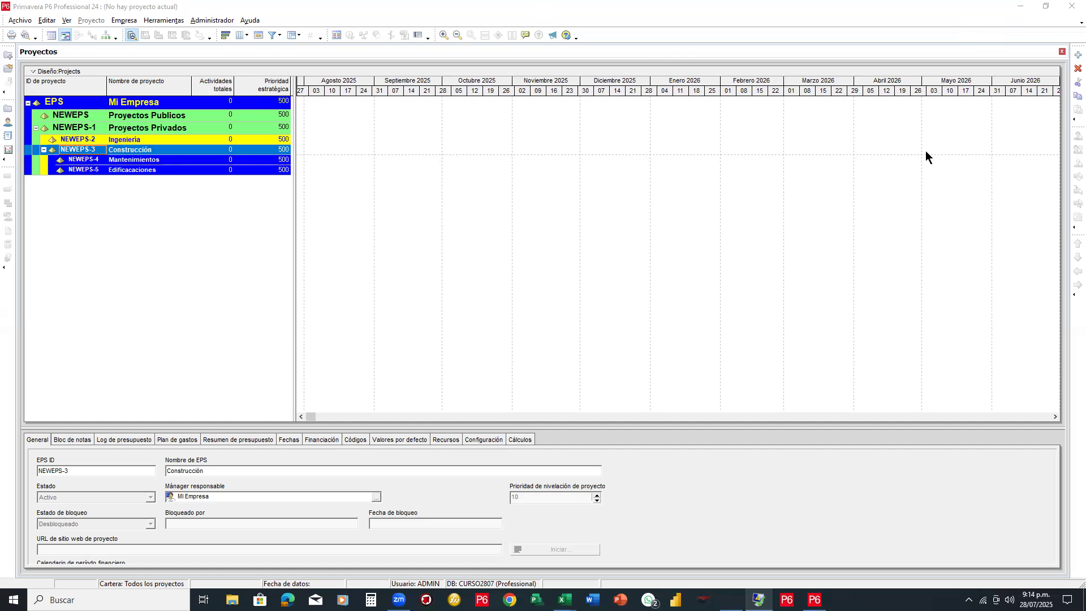
mouse_move(107, 33)
mouse_down()
mouse_move(154, 14)
mouse_move(126, 21)
mouse_up()
mouse_move(224, 73)
mouse_down()
mouse_move(150, 33)
mouse_move(152, 44)
mouse_move(167, 39)
mouse_up()
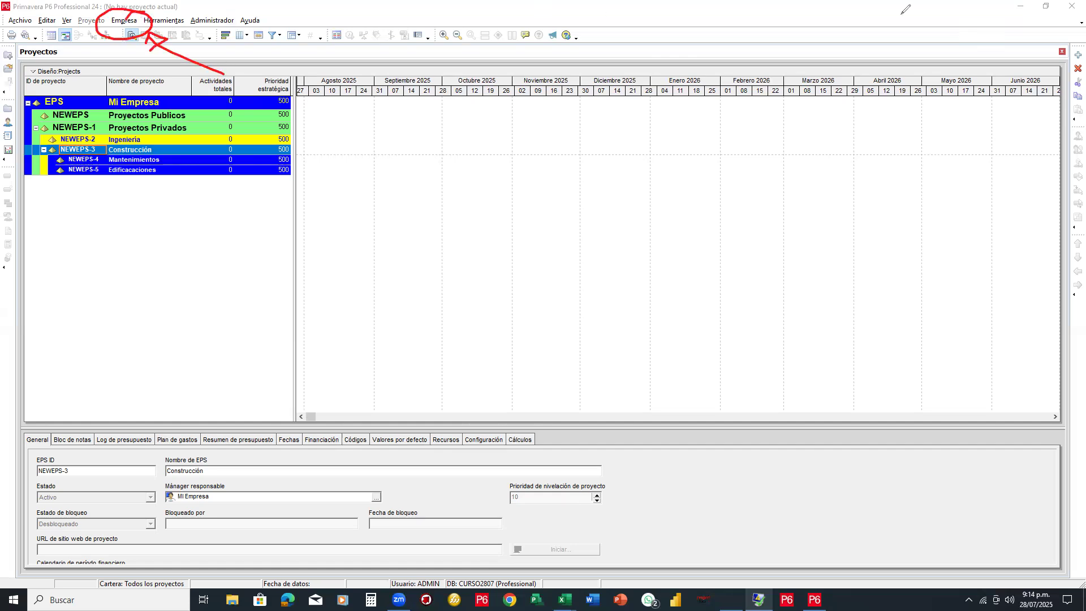
click(137, 21)
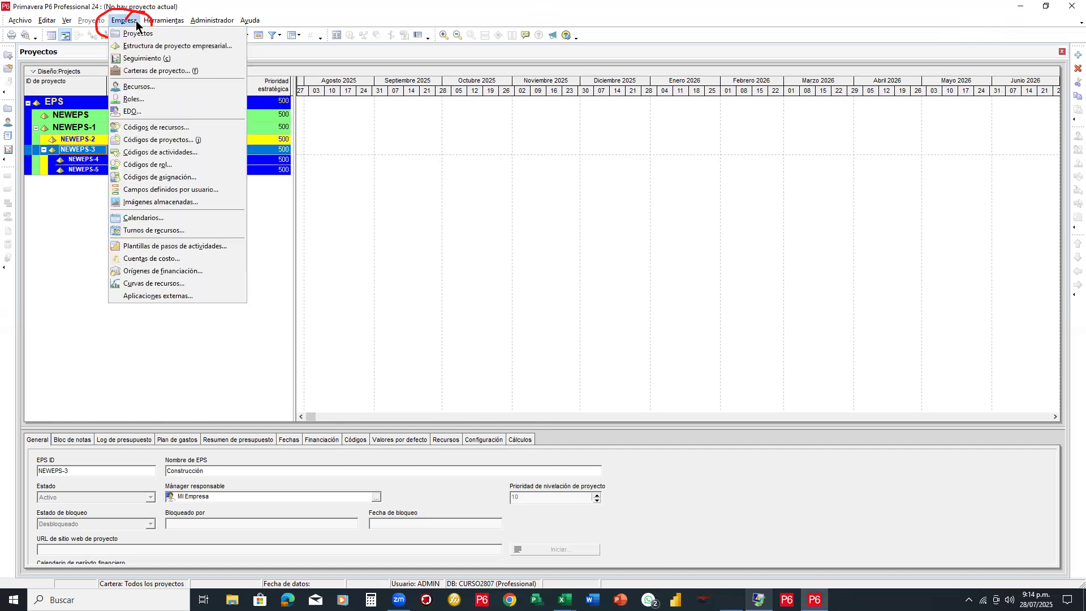
click(142, 37)
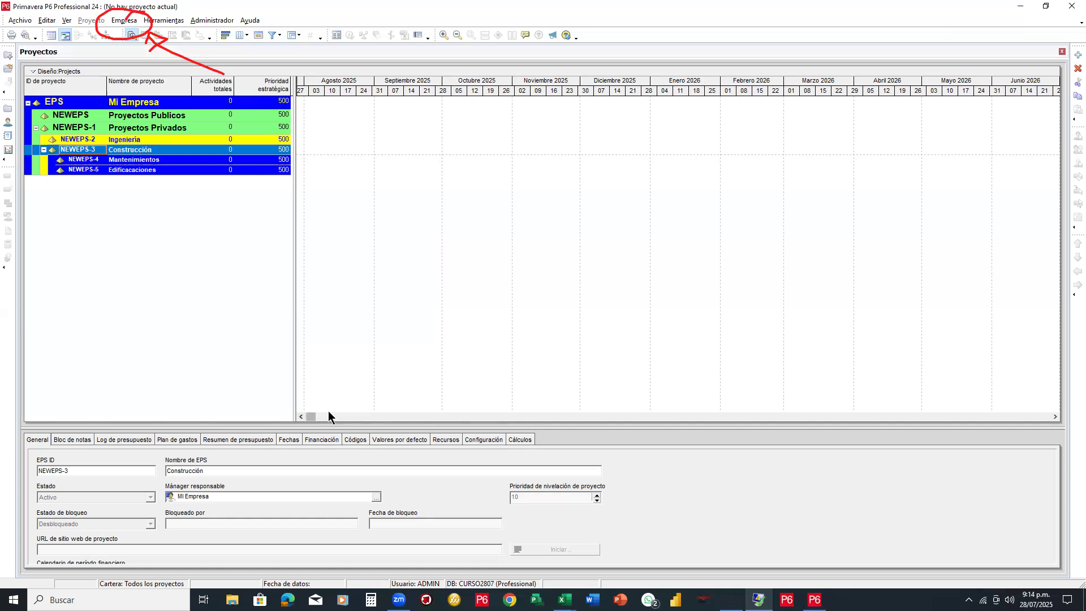
mouse_move(294, 285)
mouse_down()
mouse_move(352, 283)
mouse_move(295, 282)
mouse_up()
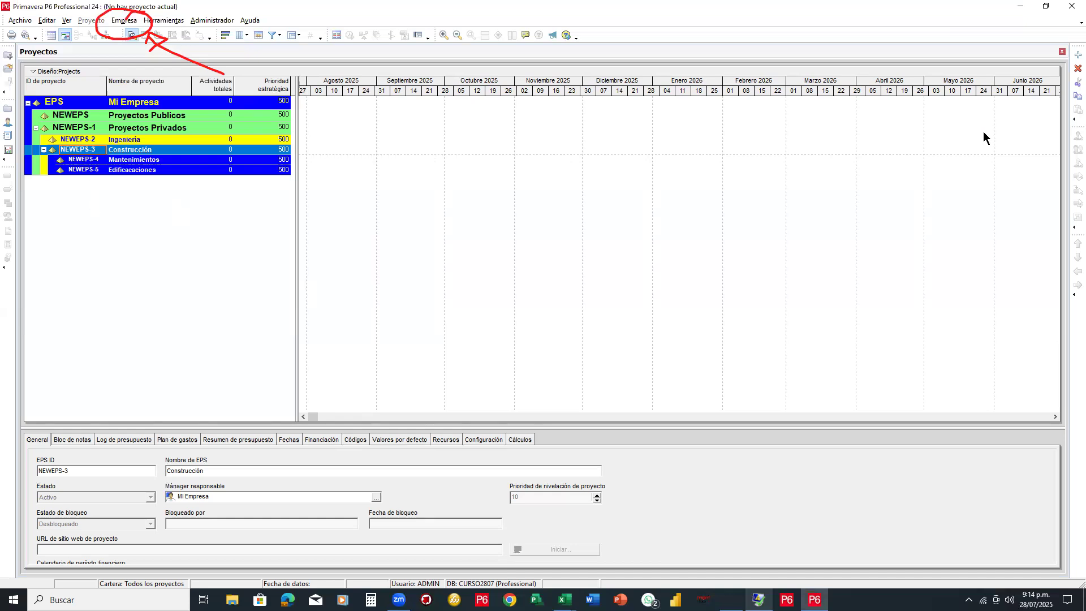
key(e)
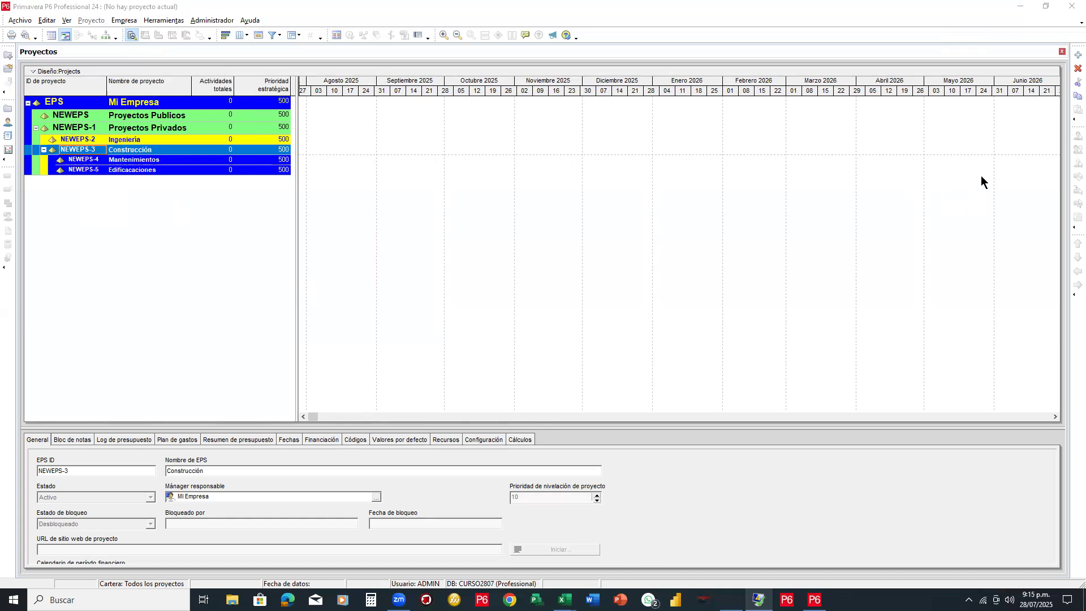
key(p)
drag(700, 171, 565, 231)
mouse_move(369, 207)
mouse_down()
mouse_move(304, 153)
mouse_move(310, 139)
mouse_move(291, 144)
mouse_move(298, 161)
mouse_move(306, 152)
mouse_up()
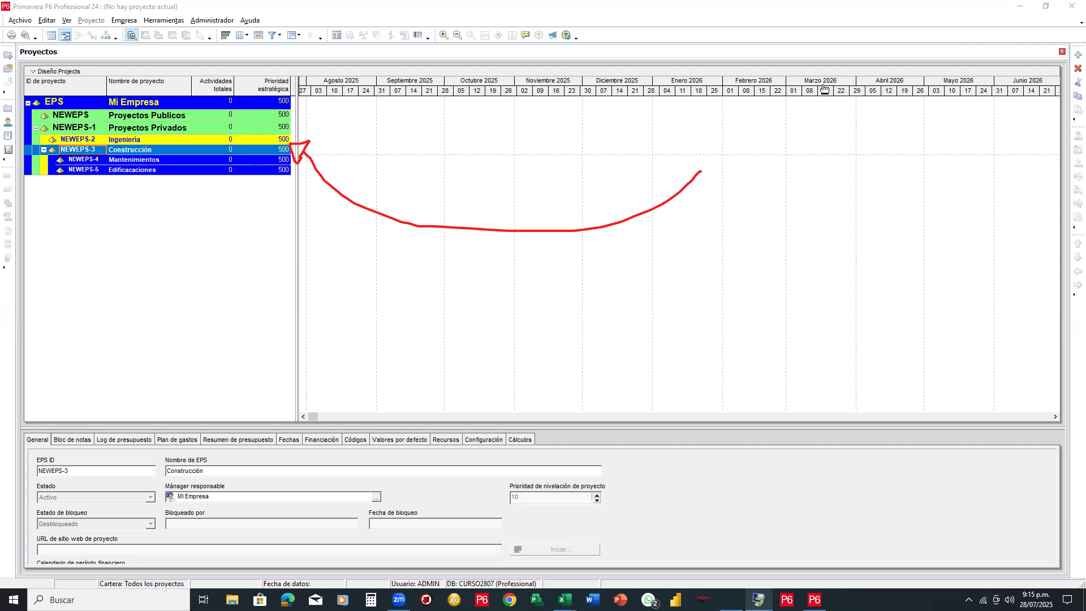
click(465, 230)
click(298, 169)
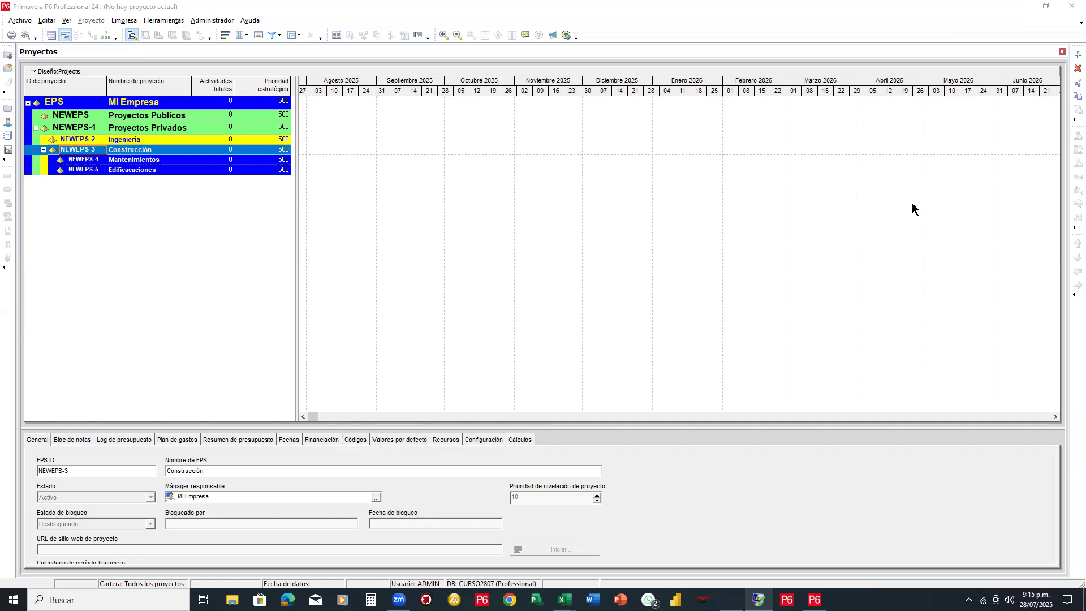
drag(371, 202, 821, 201)
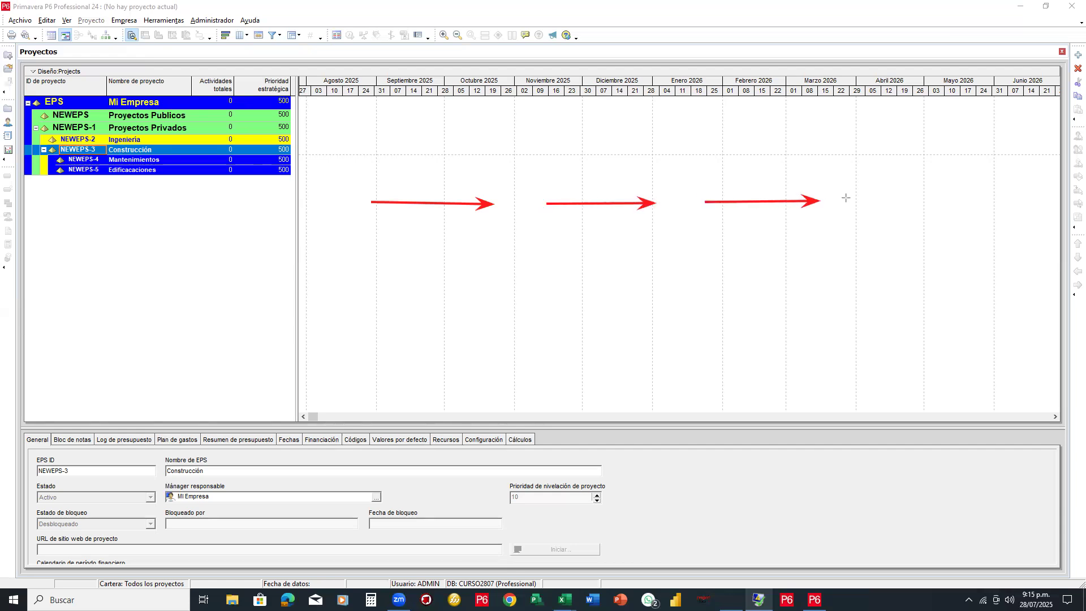
Handwrite calon, ZDT, ACT and REC above the red Gantt arrows and add one more arrow
mouse_move(439, 167)
mouse_down()
mouse_move(437, 178)
mouse_move(447, 150)
mouse_move(454, 173)
mouse_move(459, 146)
mouse_move(468, 164)
mouse_move(484, 144)
mouse_up()
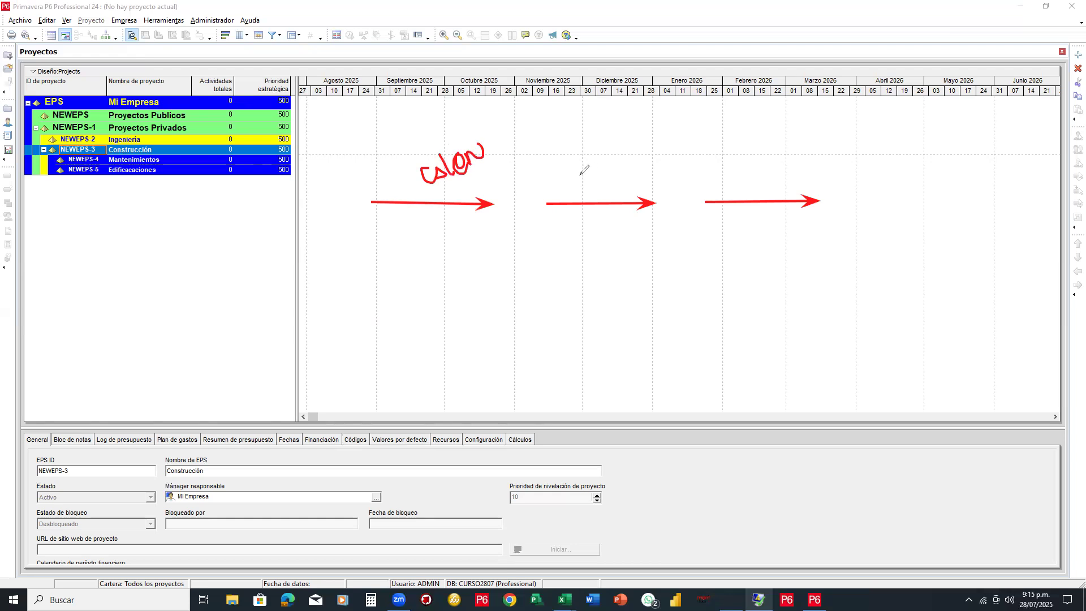
mouse_move(579, 171)
mouse_down()
mouse_move(583, 182)
mouse_move(616, 163)
mouse_move(604, 155)
mouse_move(629, 140)
mouse_move(627, 156)
mouse_up()
mouse_move(747, 165)
mouse_down()
mouse_move(764, 169)
mouse_move(758, 152)
mouse_move(769, 154)
mouse_move(772, 139)
mouse_move(786, 154)
mouse_up()
mouse_move(865, 159)
mouse_down()
mouse_move(886, 176)
mouse_move(891, 154)
mouse_move(916, 148)
mouse_move(967, 177)
mouse_move(946, 186)
mouse_up()
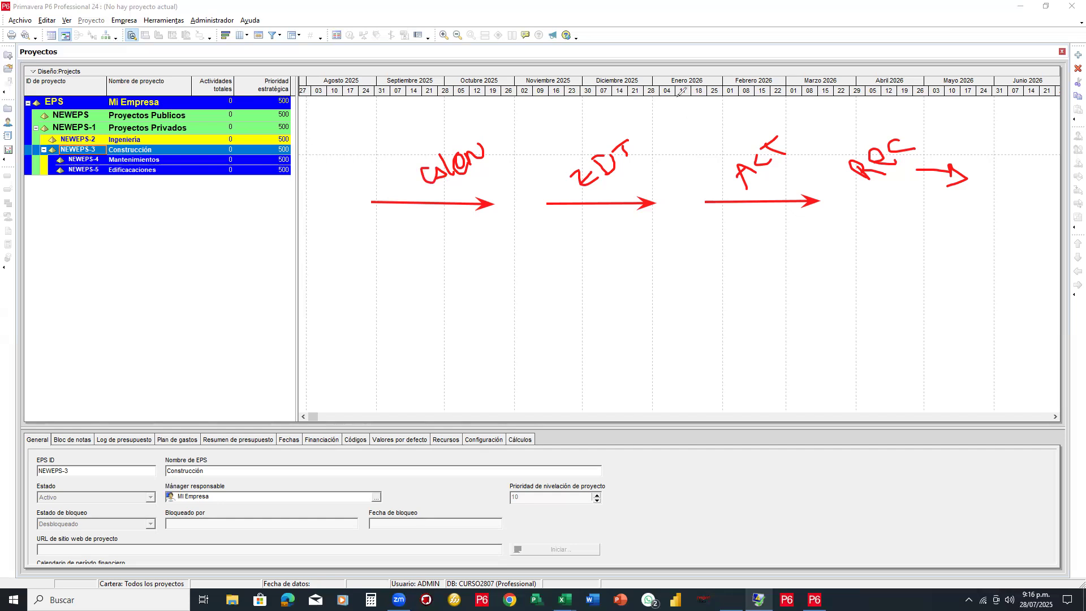
click(501, 136)
mouse_move(502, 135)
mouse_down()
mouse_move(487, 208)
mouse_move(452, 135)
mouse_up()
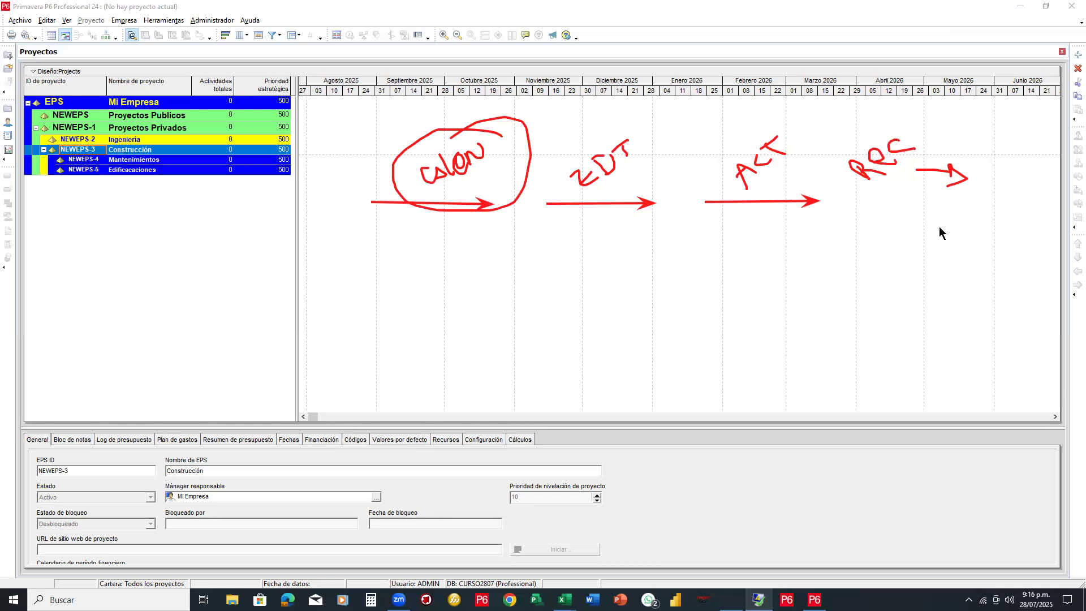
mouse_move(535, 115)
mouse_down()
mouse_move(672, 202)
mouse_move(860, 231)
mouse_move(846, 235)
mouse_up()
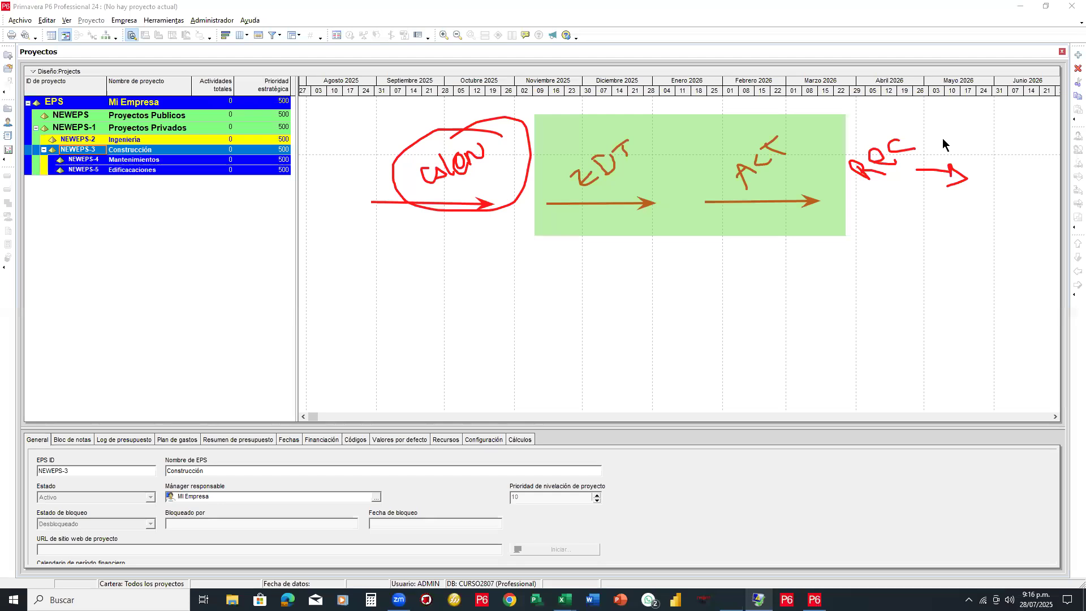
mouse_move(970, 174)
mouse_down()
mouse_move(945, 168)
mouse_move(911, 116)
mouse_move(824, 143)
mouse_move(741, 143)
mouse_move(646, 192)
mouse_move(613, 147)
mouse_move(472, 149)
mouse_move(454, 162)
mouse_move(451, 208)
mouse_move(491, 206)
mouse_up()
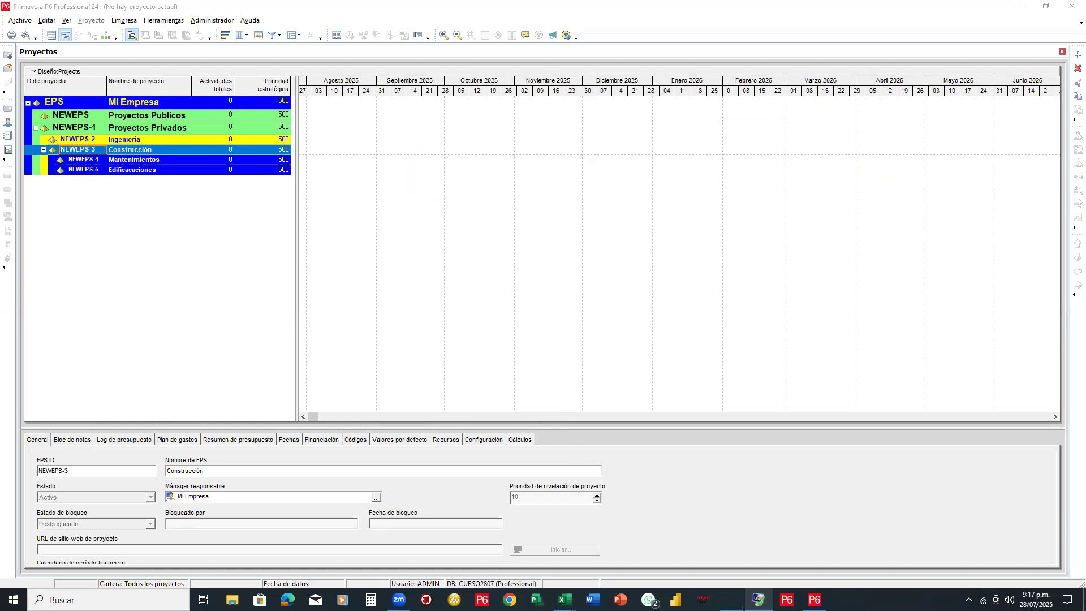
Switch to the Presupuesto Uso de Recursos workbook from the Excel taskbar thumbnails
mouse_move(565, 600)
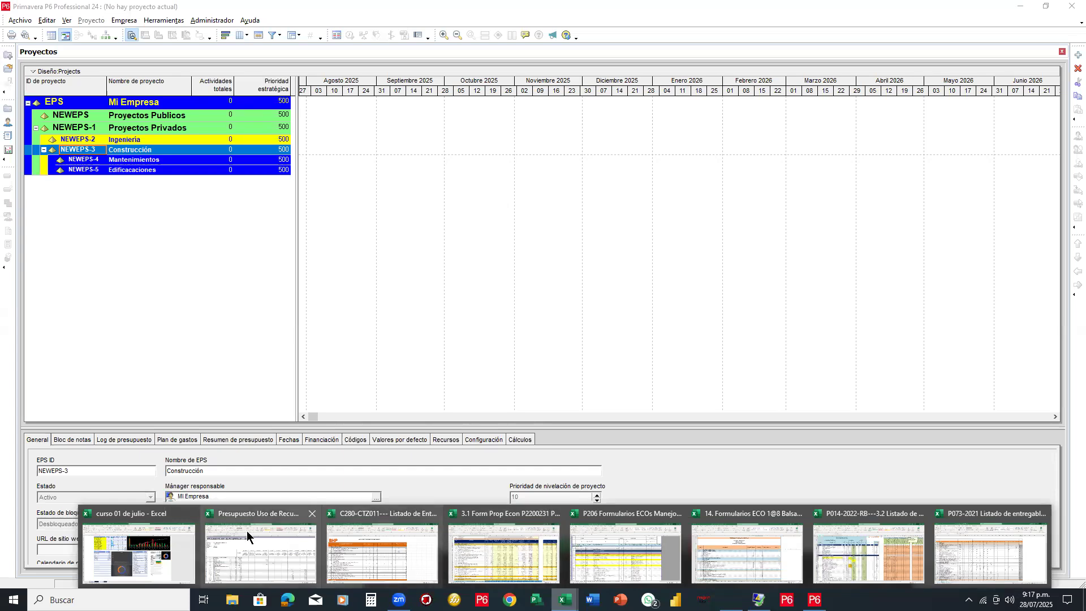
click(239, 550)
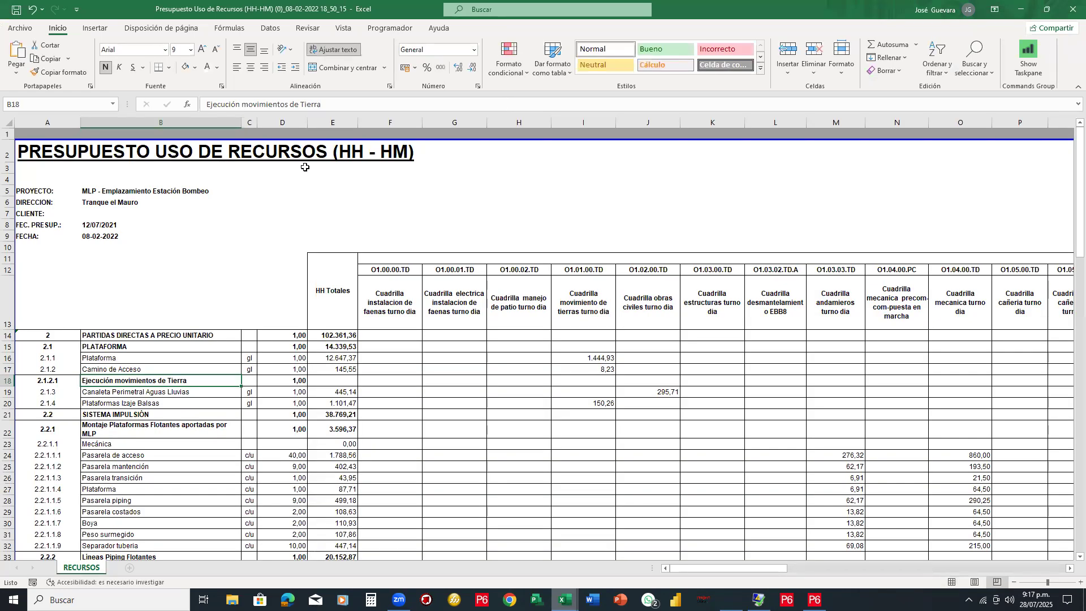
scroll(305, 167, down, 2)
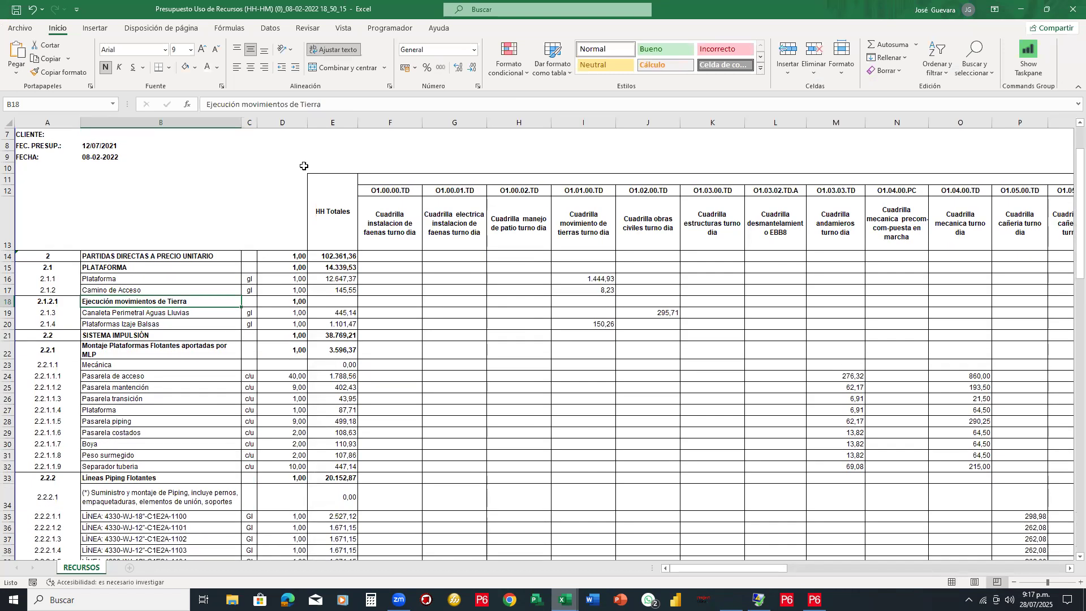
scroll(303, 166, up, 2)
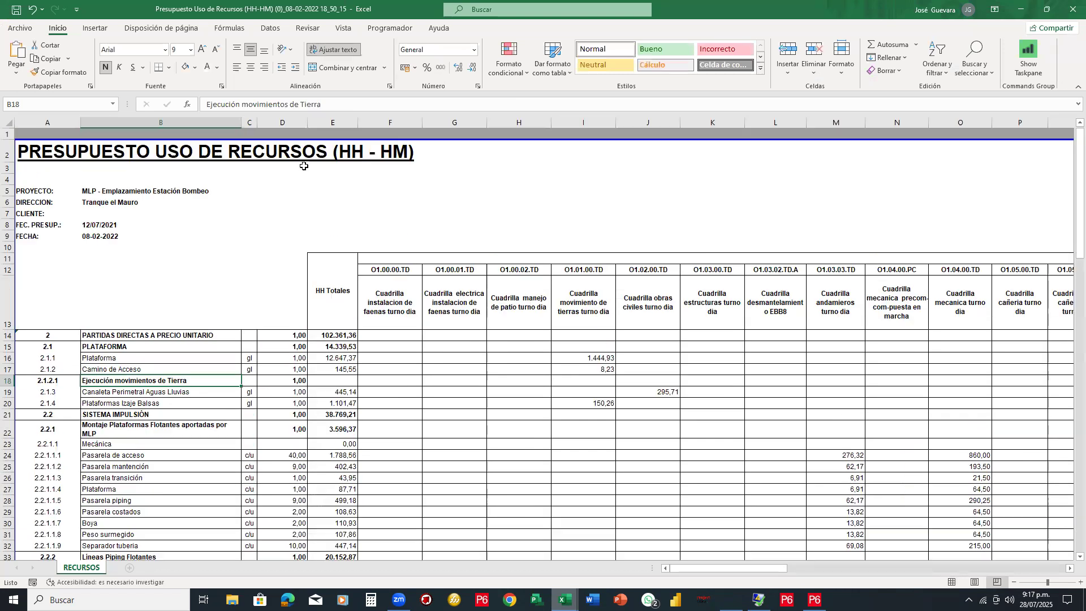
click(96, 186)
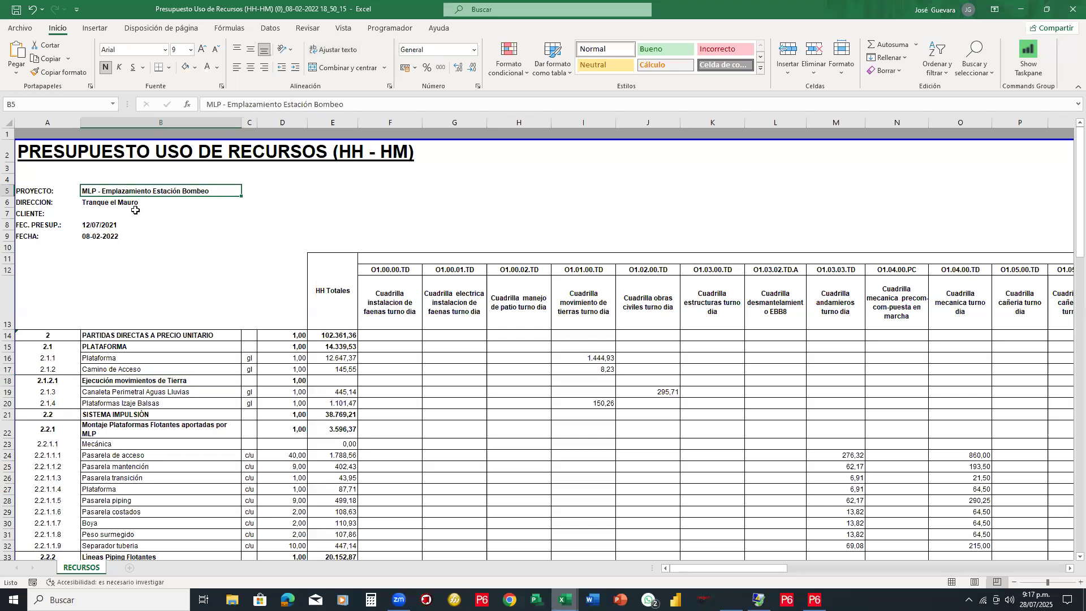
scroll(135, 247, down, 1)
scroll(137, 249, down, 4)
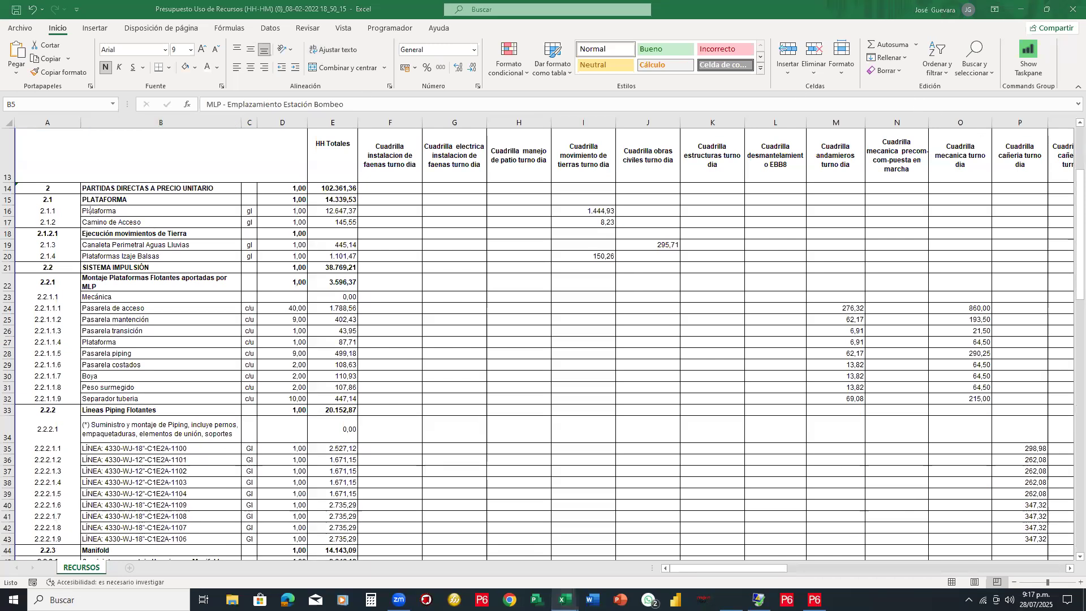
drag(15, 183, 79, 560)
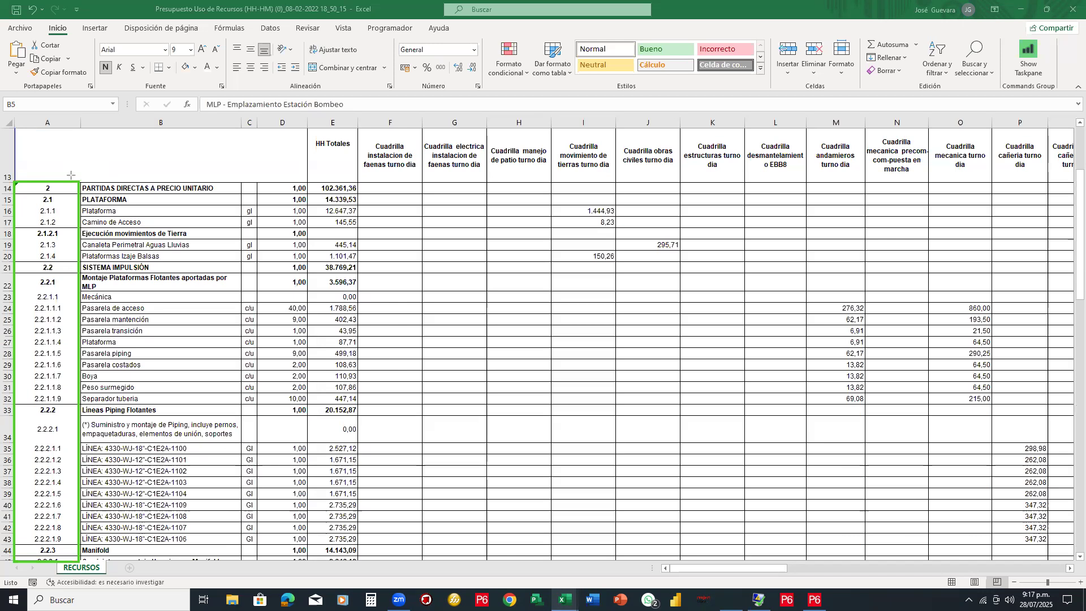
drag(15, 183, 1069, 195)
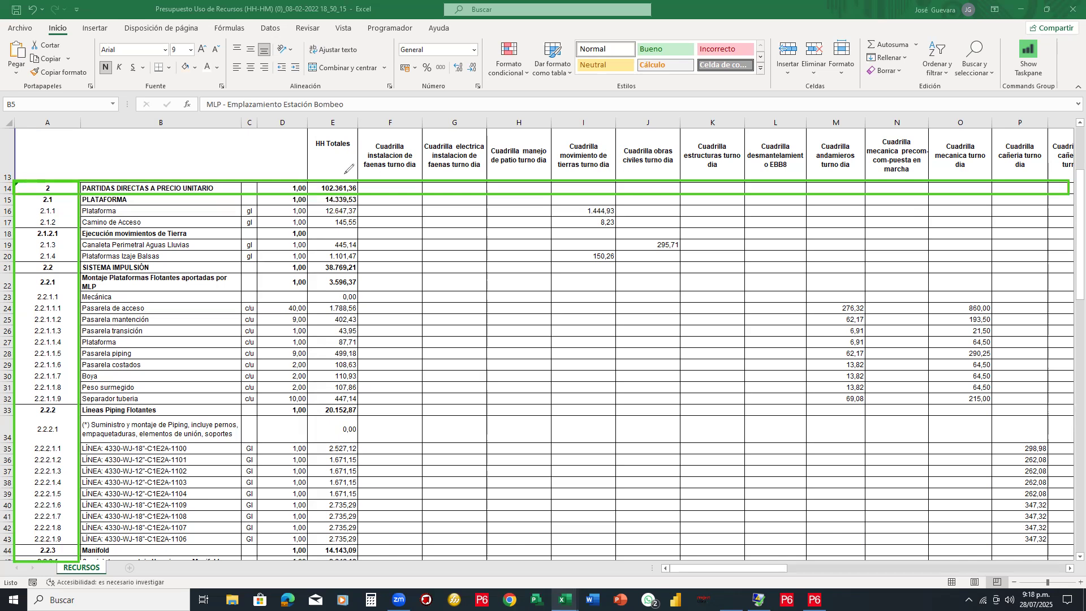
mouse_move(356, 175)
mouse_down()
mouse_move(316, 175)
mouse_move(365, 182)
mouse_move(355, 172)
mouse_up()
scroll(354, 267, down, 3)
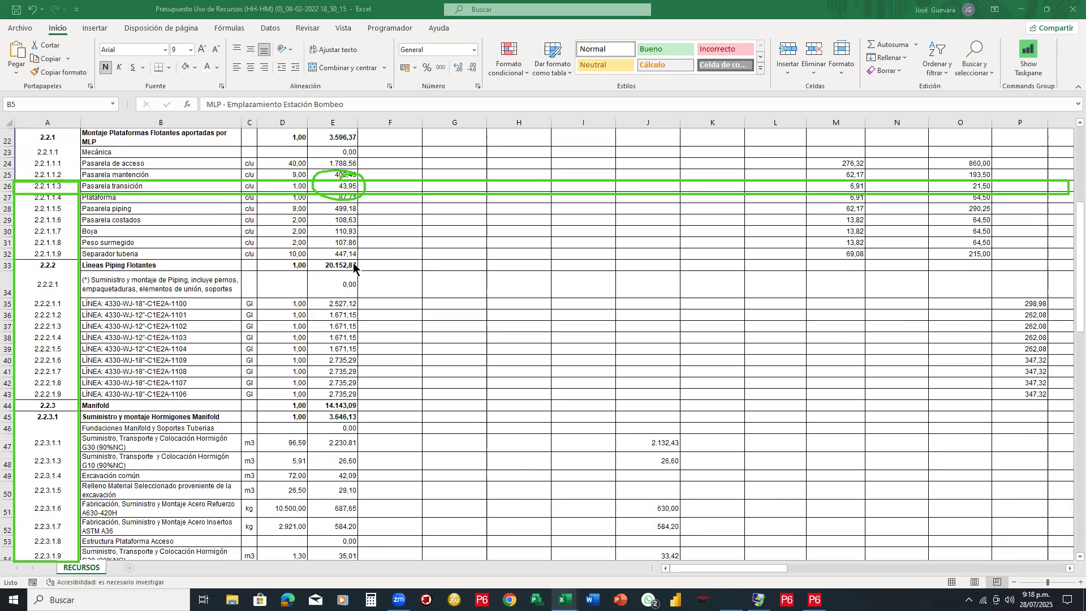
scroll(354, 267, down, 9)
scroll(354, 271, down, 3)
scroll(355, 271, up, 1)
scroll(355, 271, down, 1)
scroll(355, 271, up, 9)
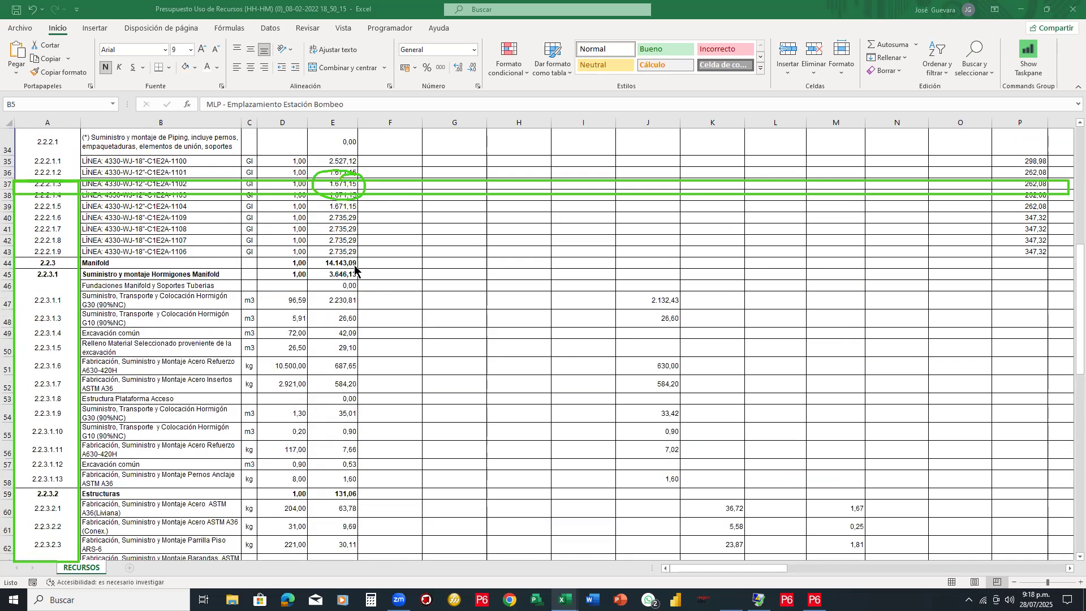
scroll(354, 270, up, 8)
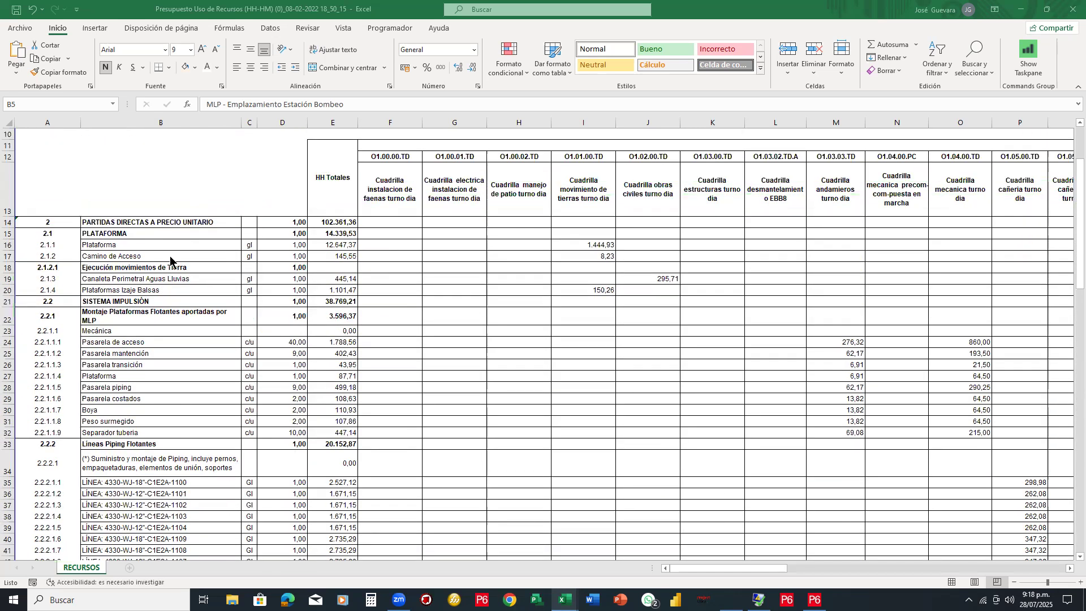
scroll(150, 232, down, 2)
scroll(175, 199, up, 1)
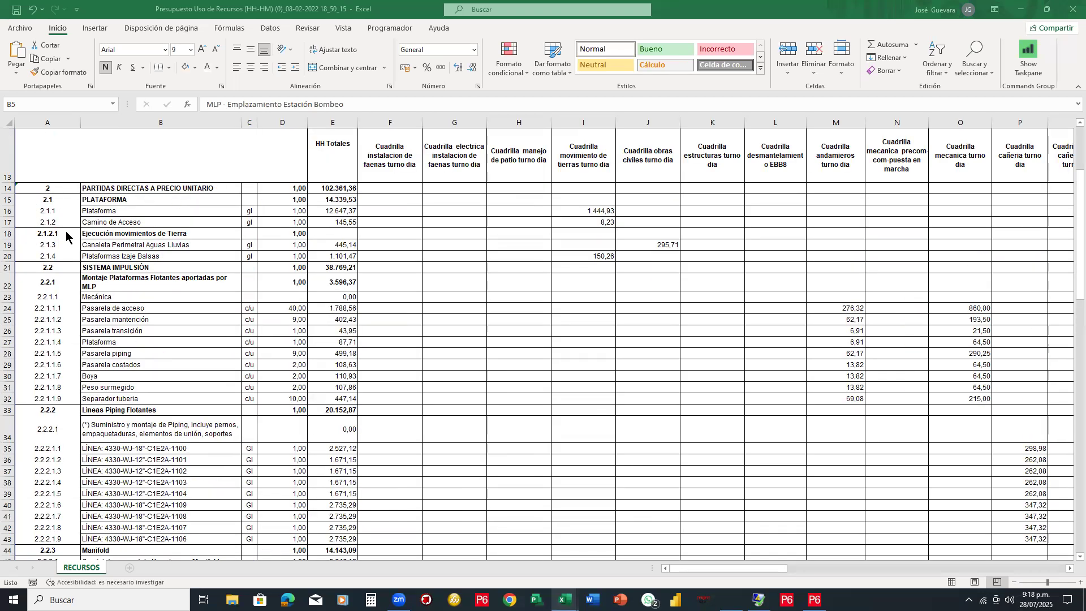
ctrl+scroll(116, 350, up, 1)
ctrl+scroll(509, 534, up, 1)
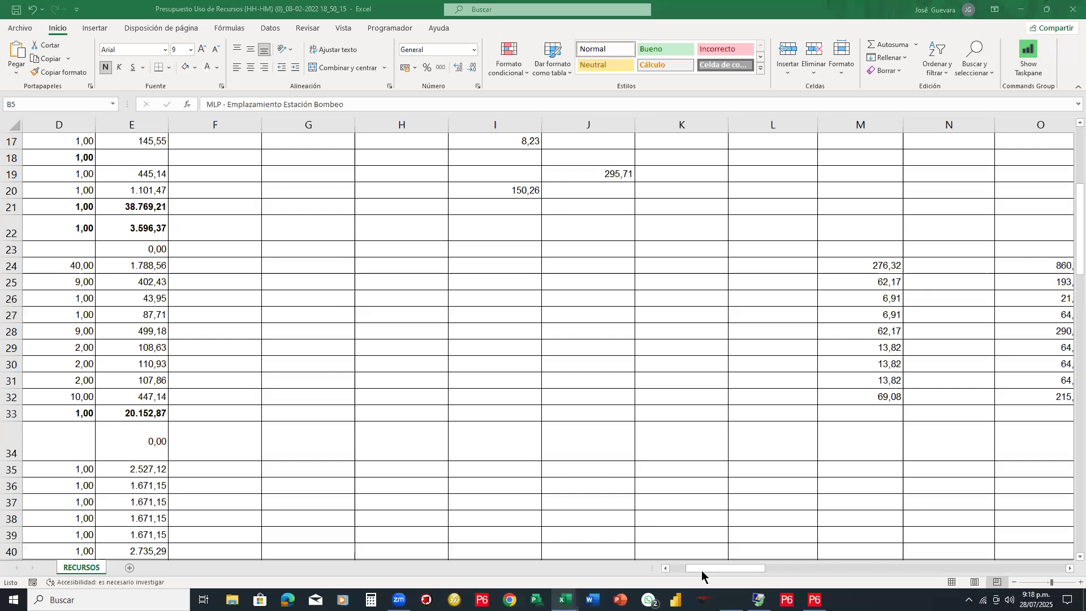
Select the entire row 15 (2.1 PLATAFORMA) in the RECURSOS sheet
click(667, 569)
click(666, 569)
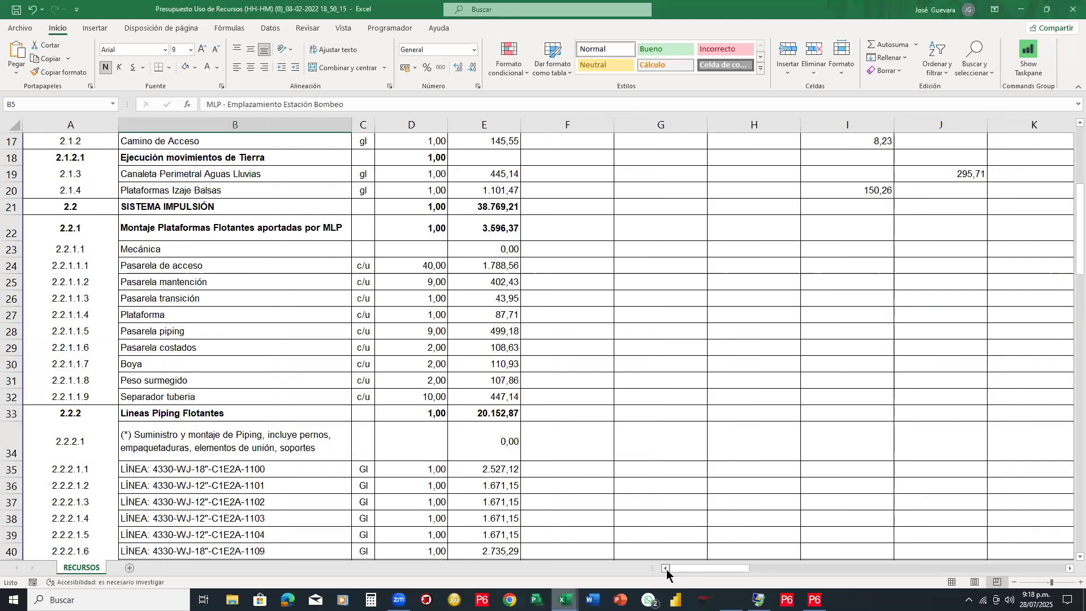
scroll(96, 179, up, 6)
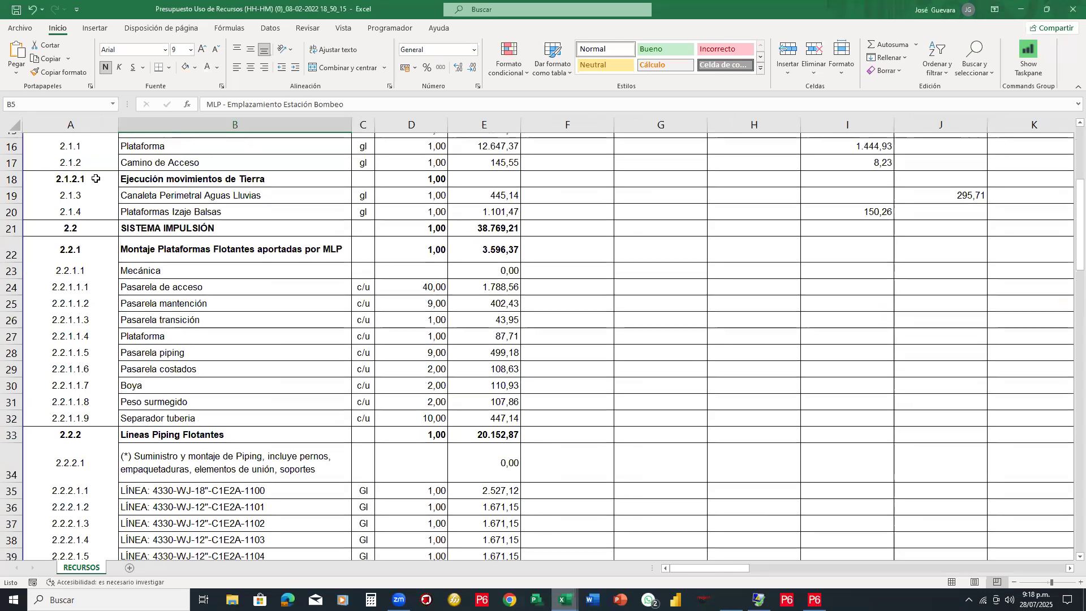
scroll(205, 249, down, 3)
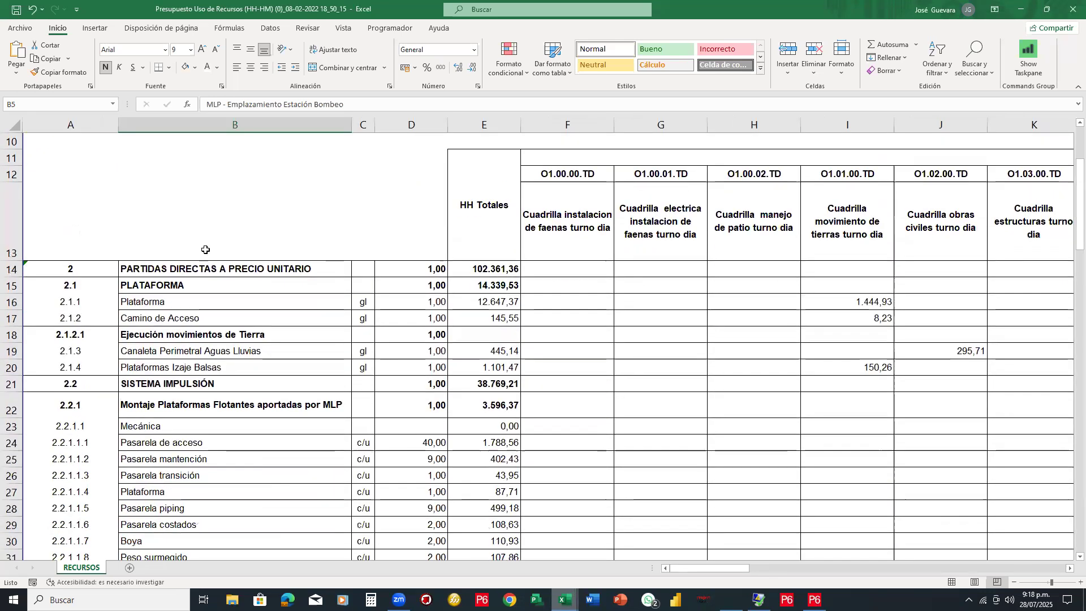
click(227, 270)
scroll(399, 301, down, 1)
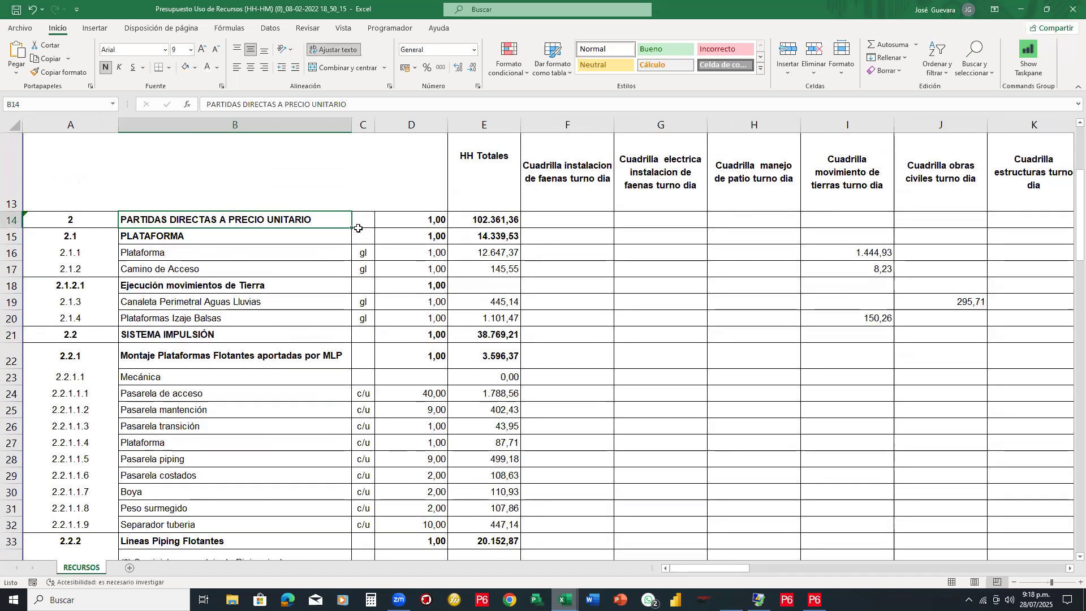
click(97, 238)
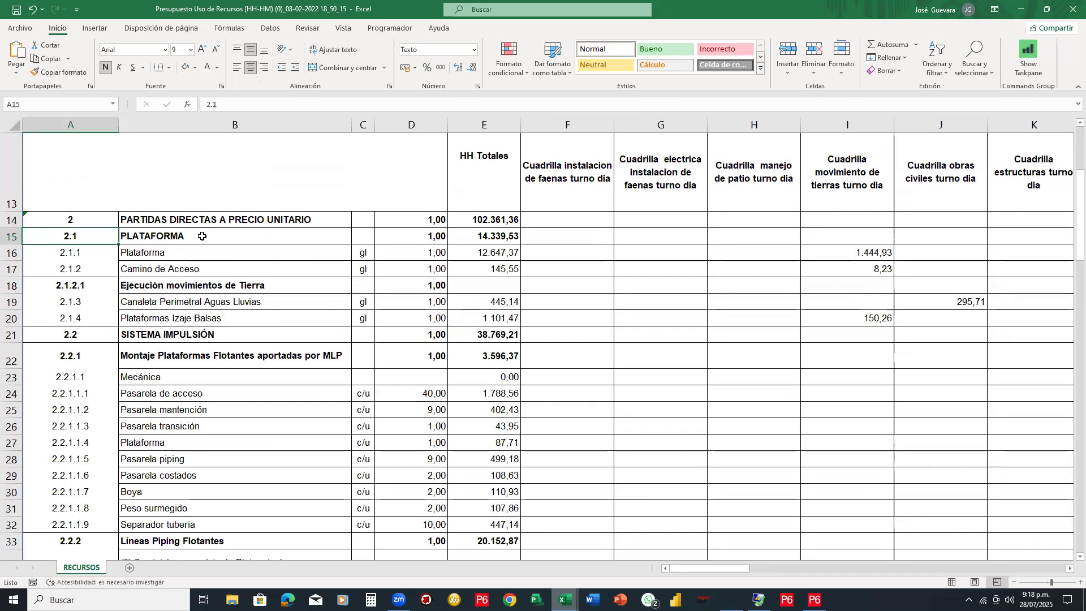
click(11, 236)
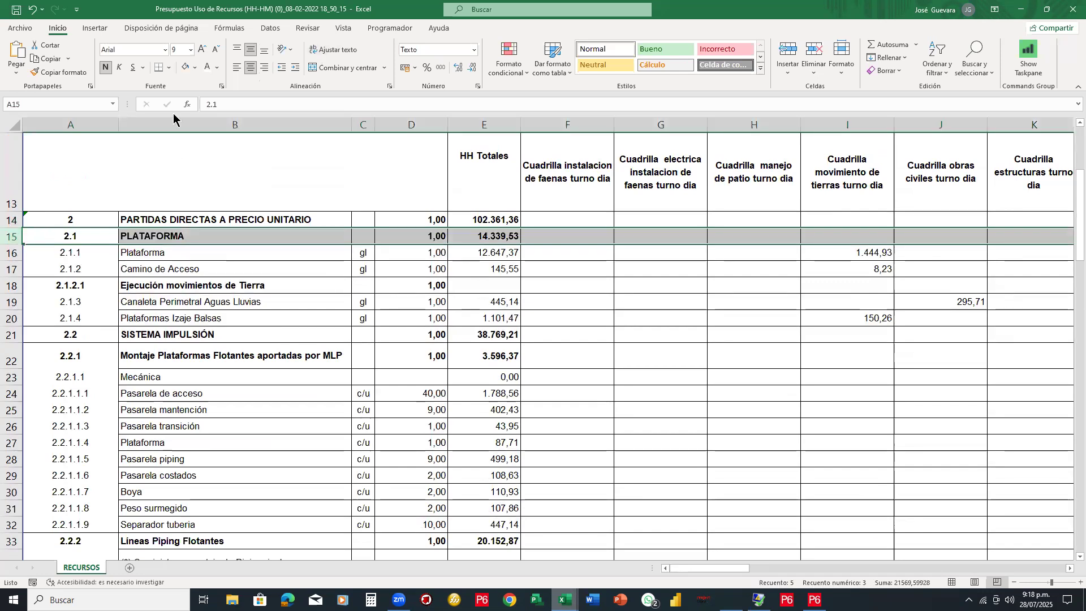
Fill rows 15 (PLATAFORMA) and 21 (SISTEMA IMPULSIÓN) with yellow
click(196, 68)
click(196, 68)
click(195, 68)
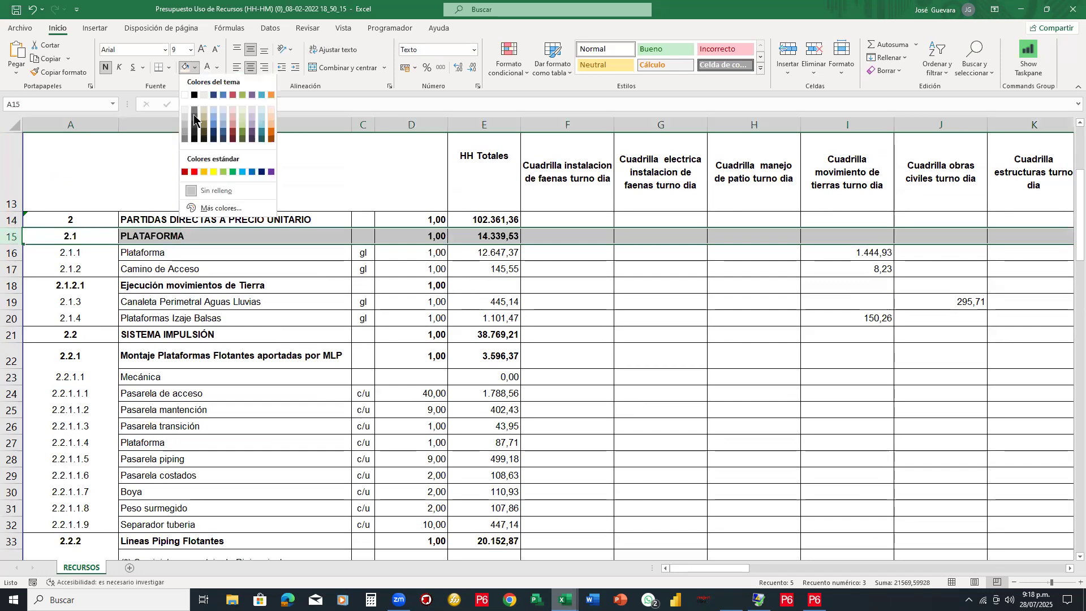
click(206, 185)
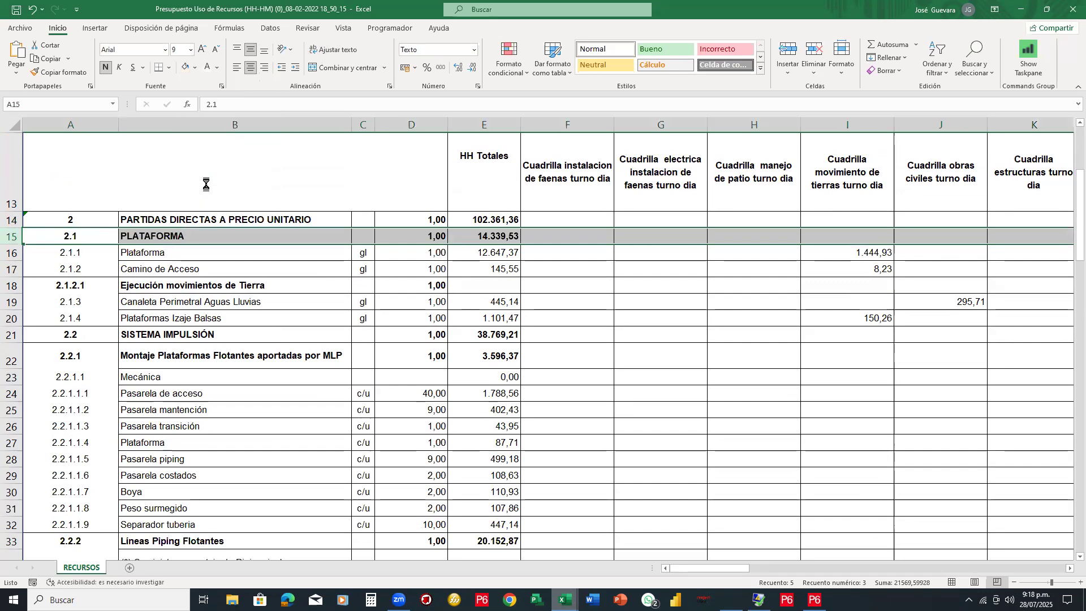
click(11, 334)
click(186, 67)
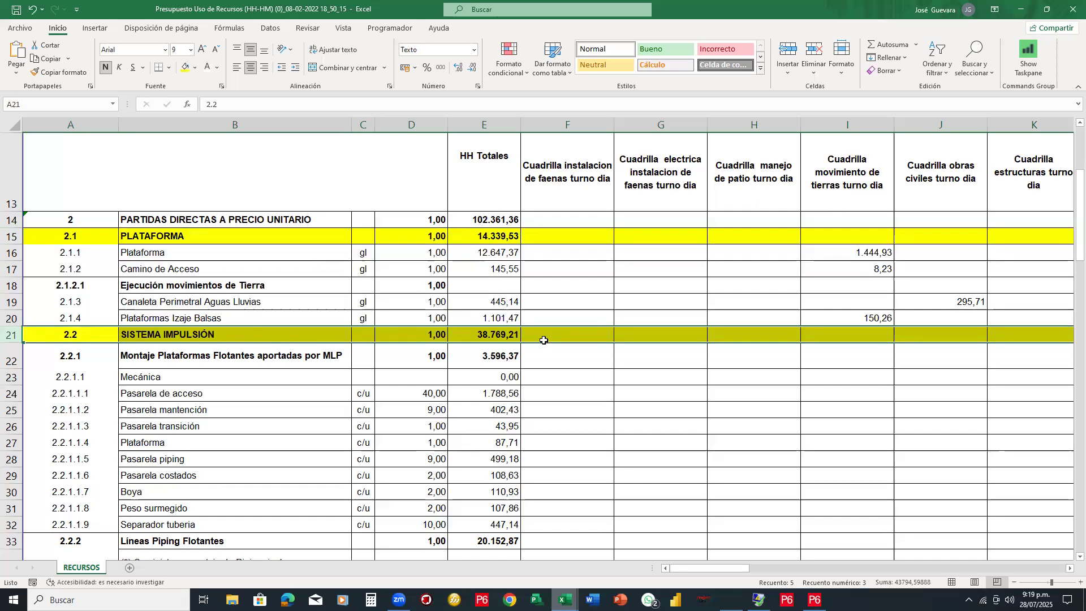
Check the Lineas Piping Flotantes total in E33 and the SISTEMA IMPULSIÓN total in E21
scroll(535, 340, down, 2)
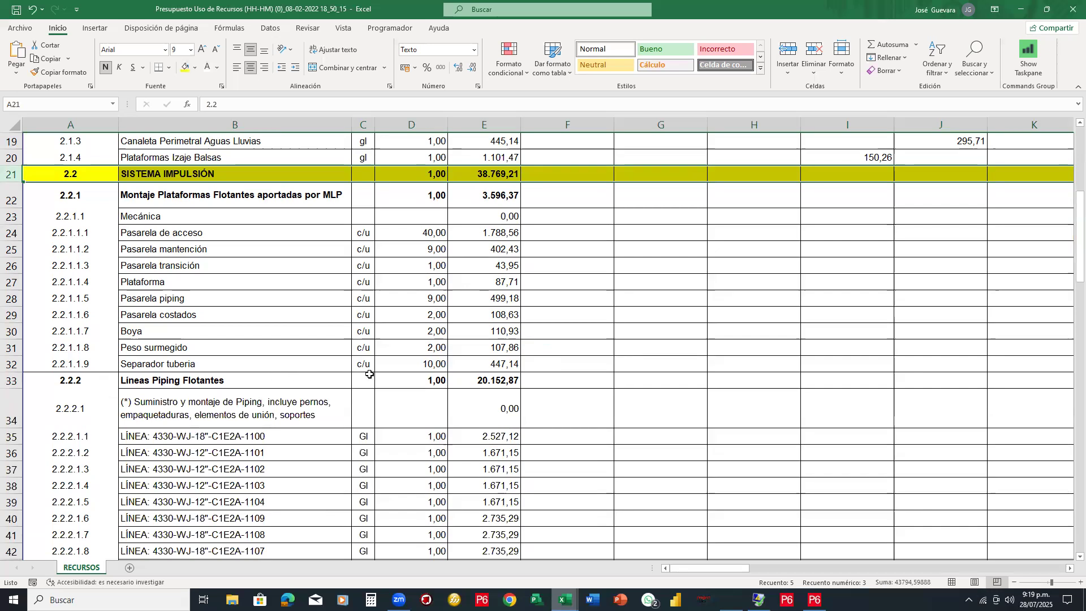
click(491, 384)
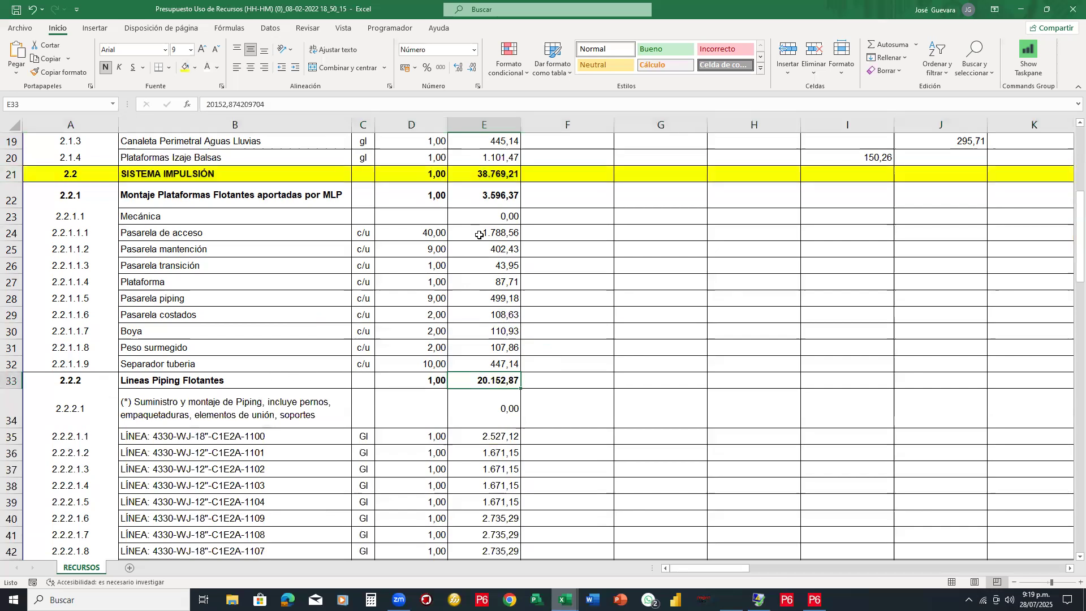
click(491, 175)
scroll(320, 329, down, 4)
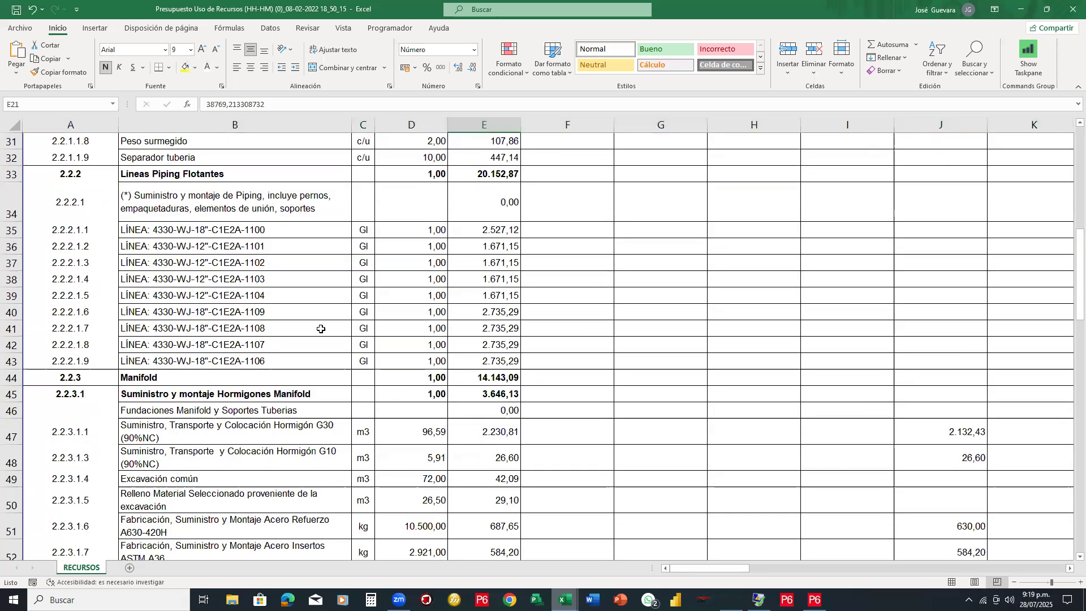
scroll(321, 329, down, 1)
scroll(99, 368, down, 4)
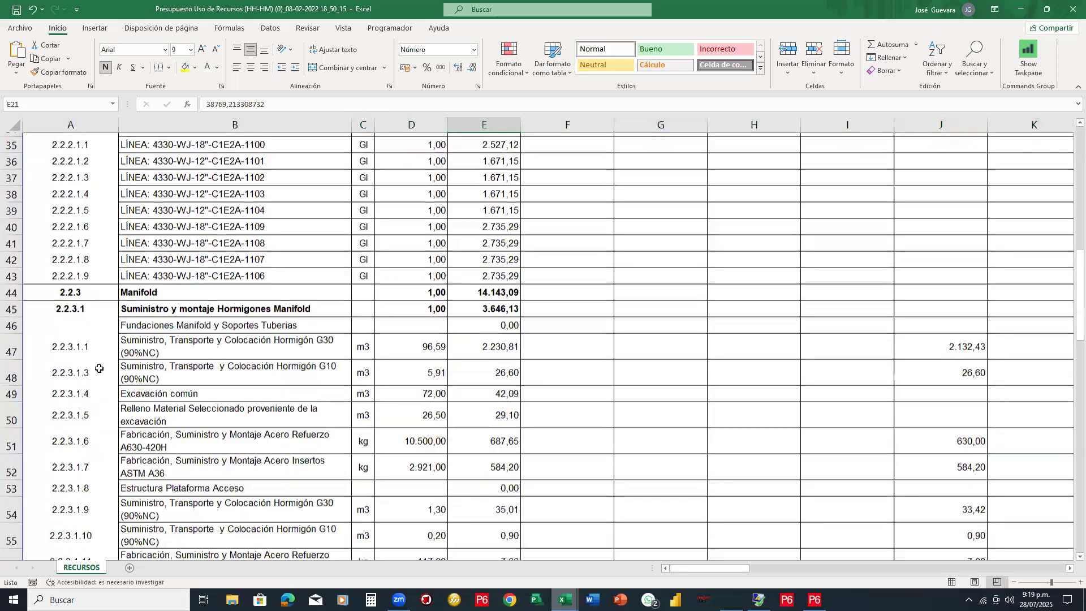
scroll(99, 368, down, 9)
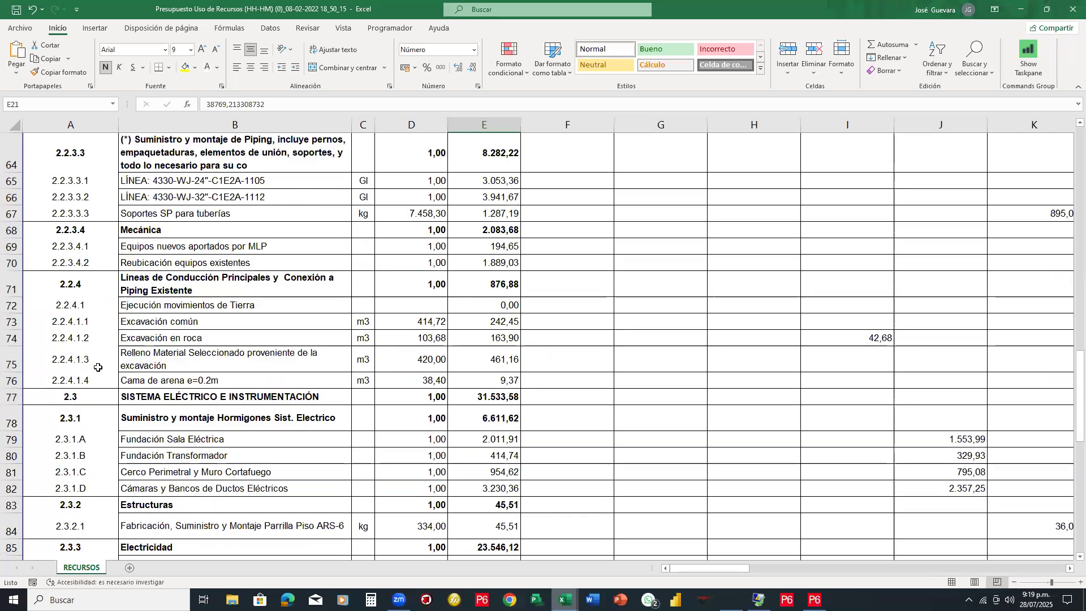
scroll(98, 367, up, 1)
scroll(98, 367, up, 1)
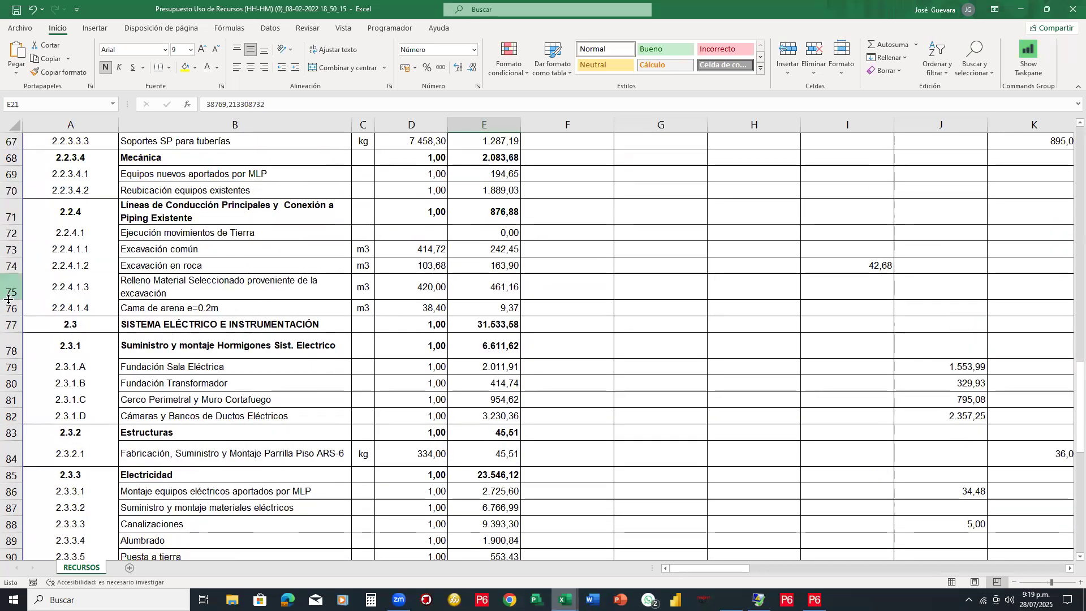
Fill rows 77, 97 and 103 (Eléctrico, Desmantelamiento Balsas 8, Suma Alzada) with yellow
click(11, 324)
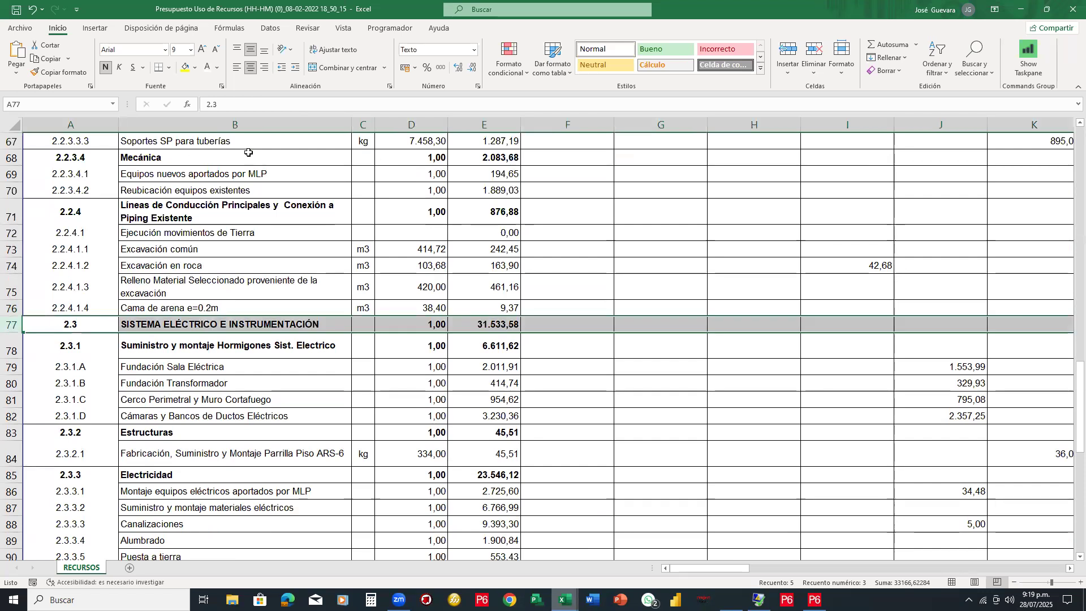
click(185, 67)
scroll(288, 374, down, 6)
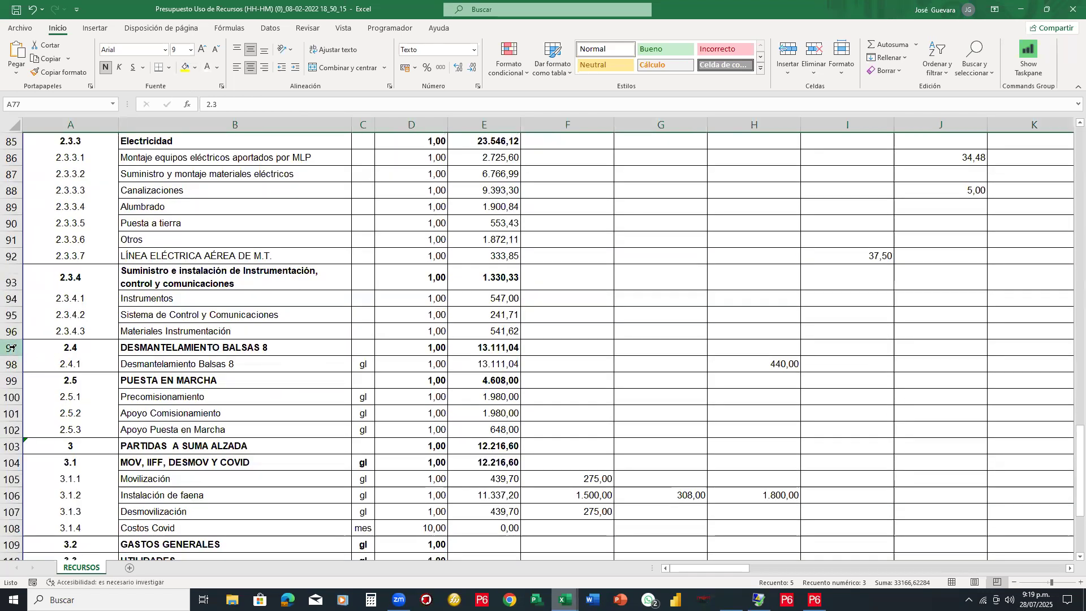
click(11, 347)
click(186, 67)
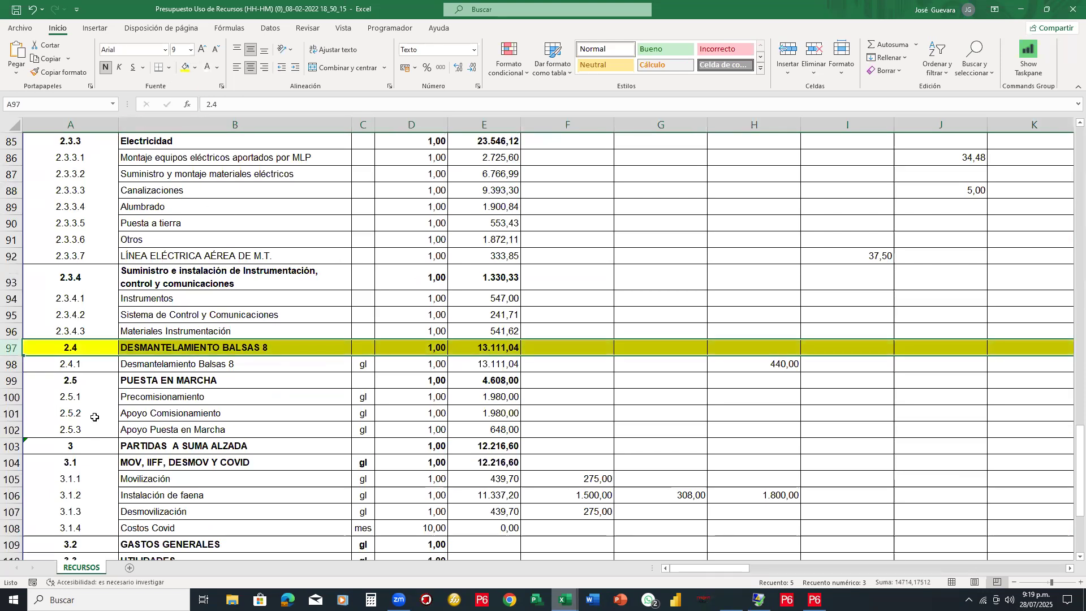
scroll(93, 422, down, 2)
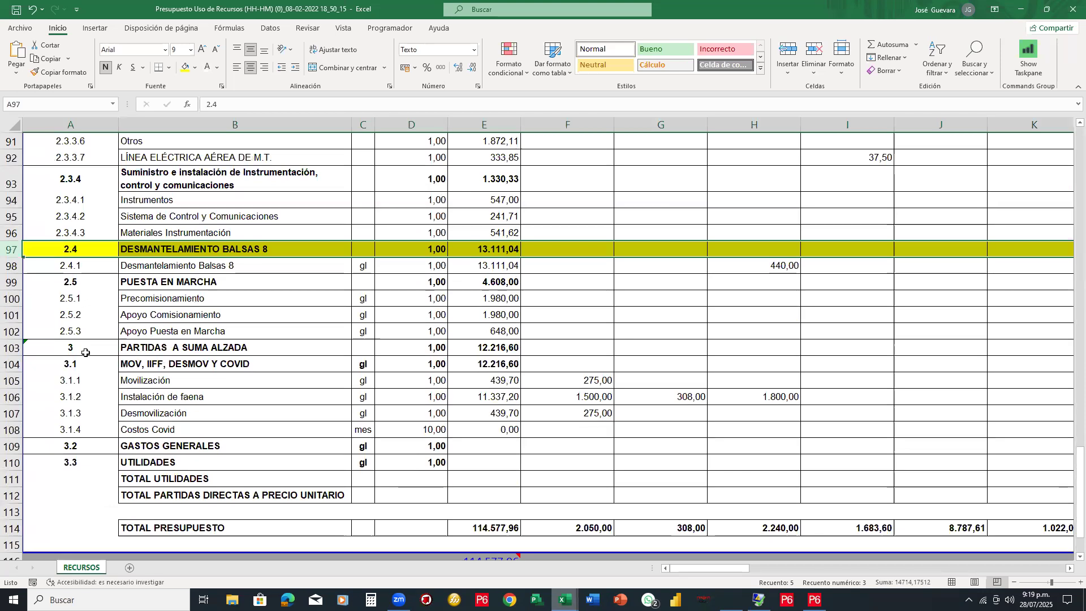
click(10, 314)
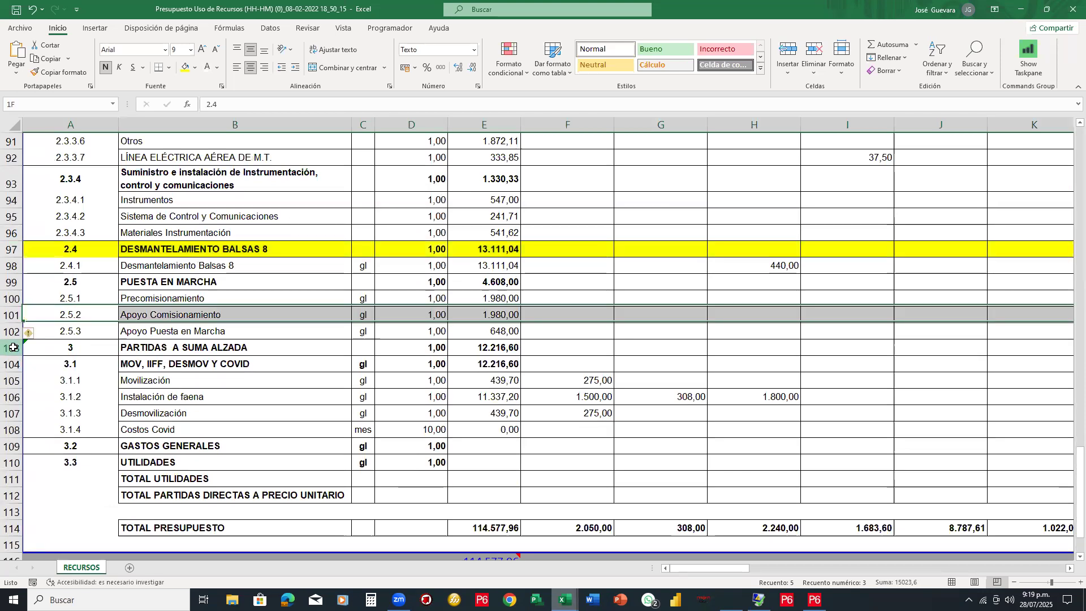
click(11, 347)
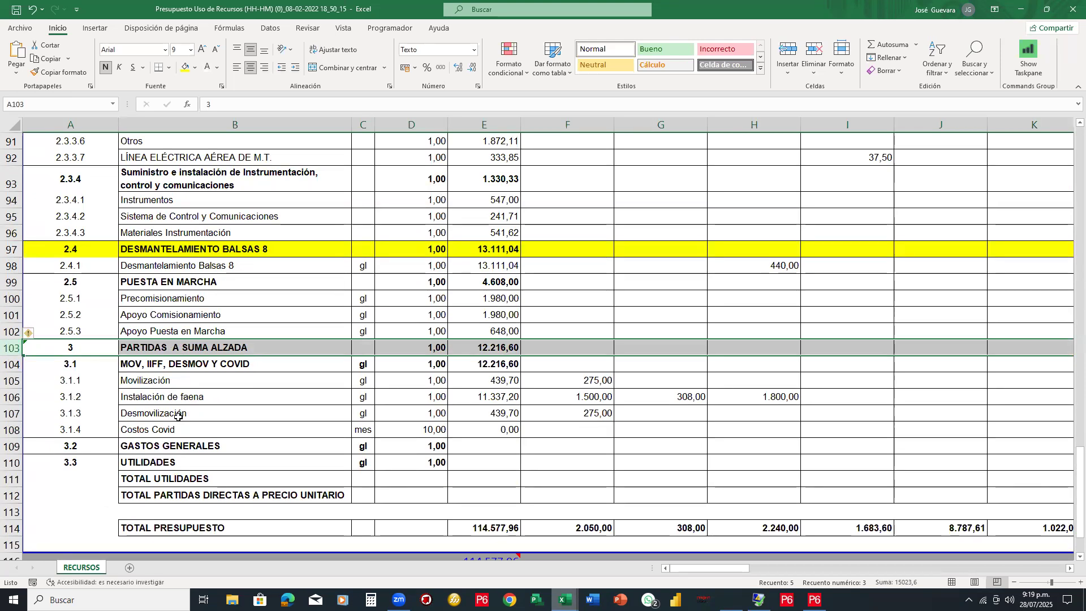
click(185, 69)
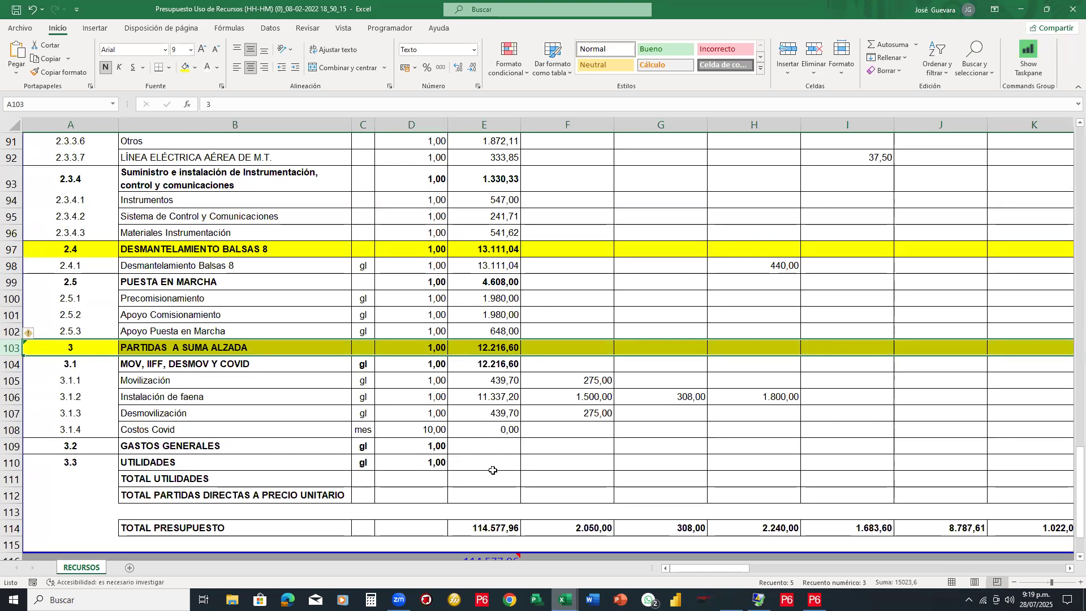
scroll(493, 471, down, 1)
click(504, 469)
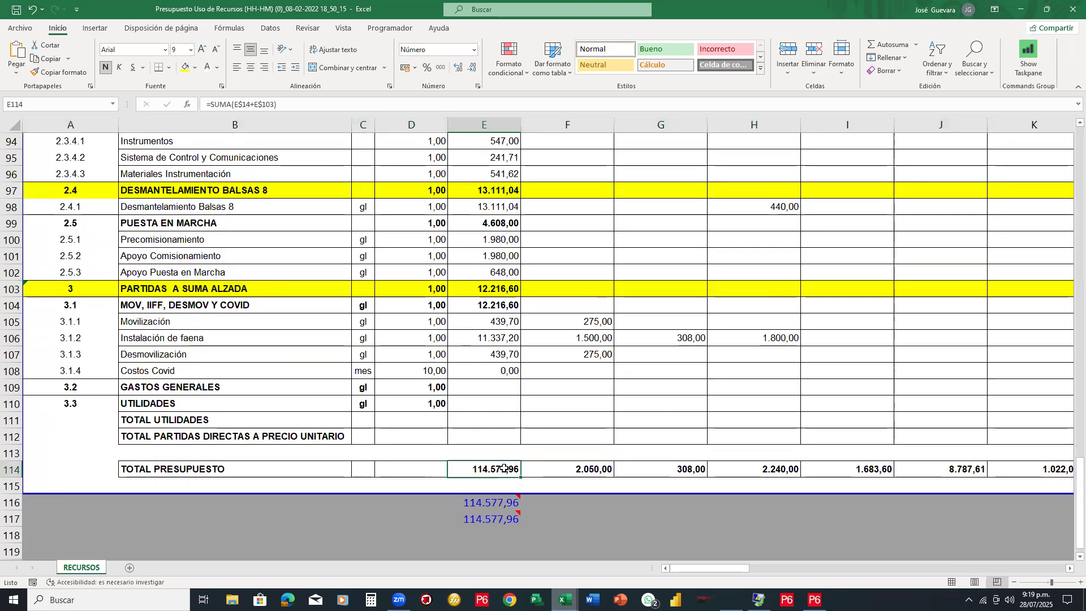
scroll(504, 468, up, 11)
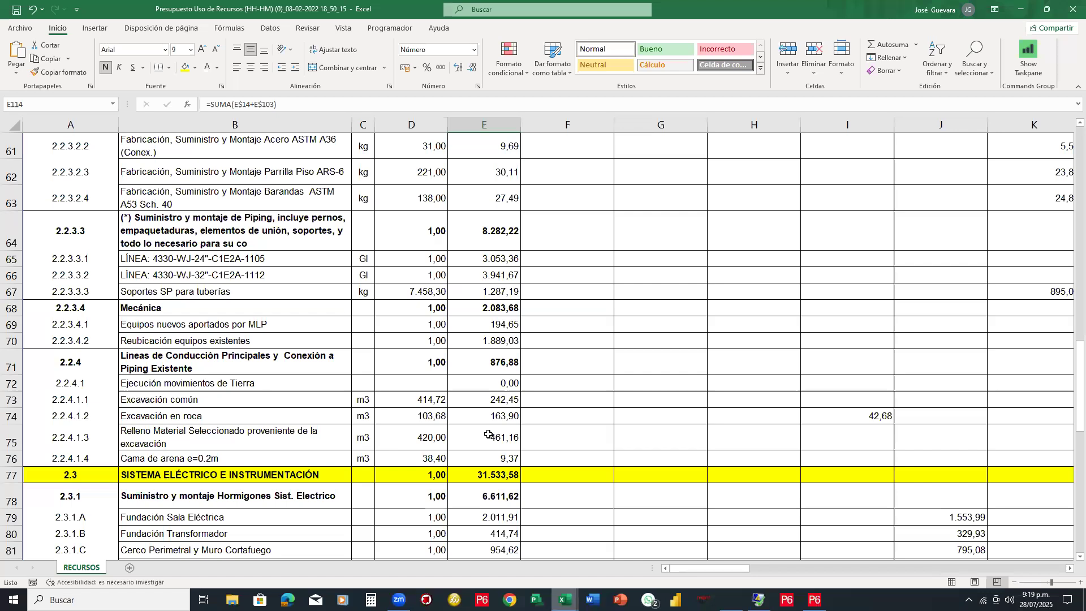
scroll(489, 435, up, 20)
scroll(421, 306, down, 4)
scroll(418, 302, down, 2)
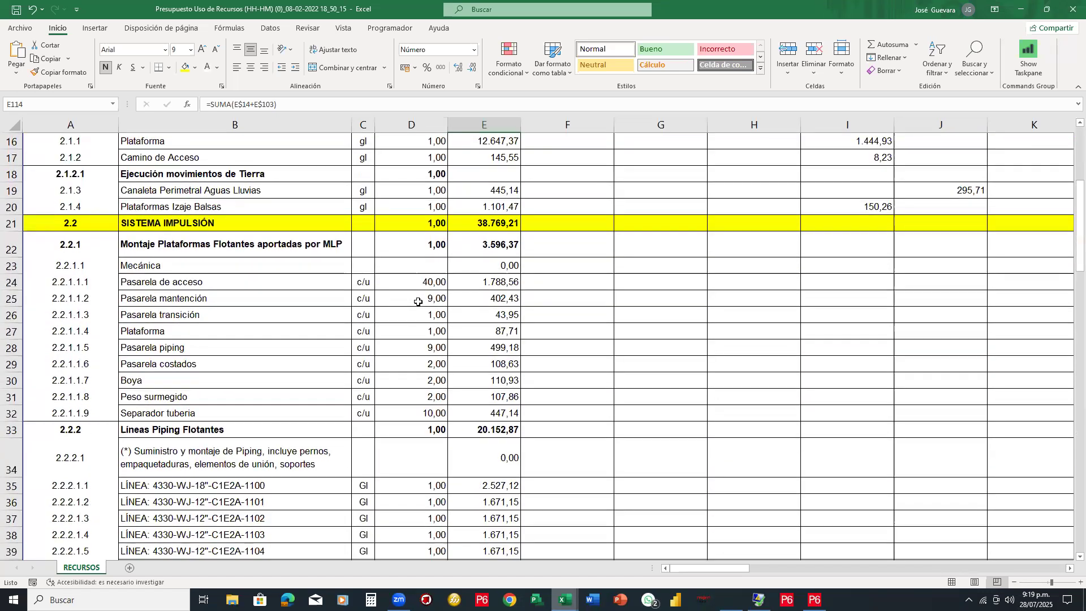
scroll(483, 285, up, 2)
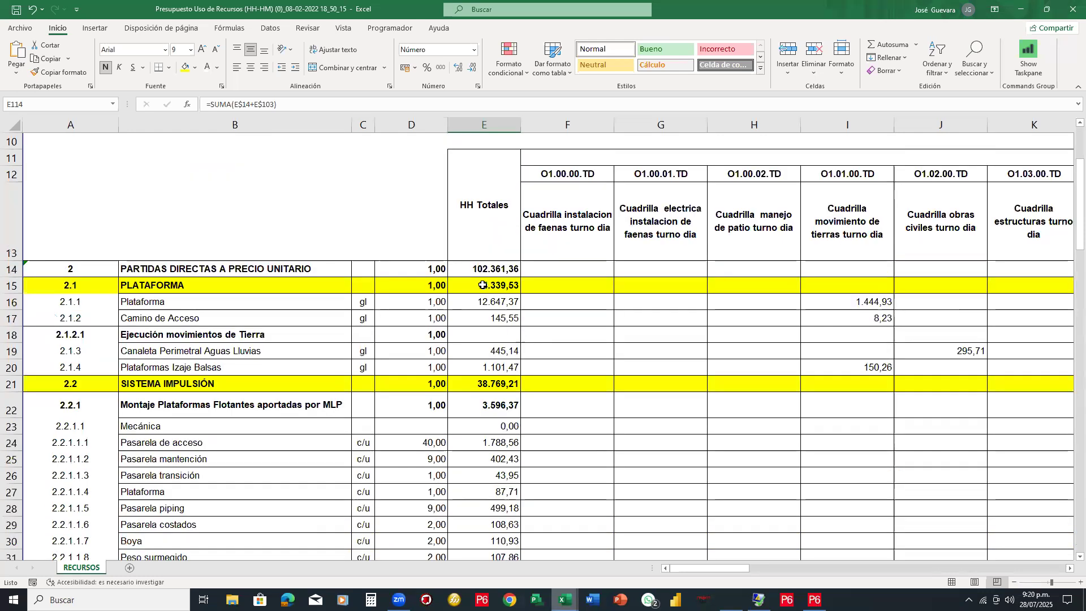
mouse_move(518, 199)
mouse_down()
mouse_move(528, 249)
mouse_move(582, 244)
mouse_move(665, 257)
mouse_move(583, 263)
mouse_up()
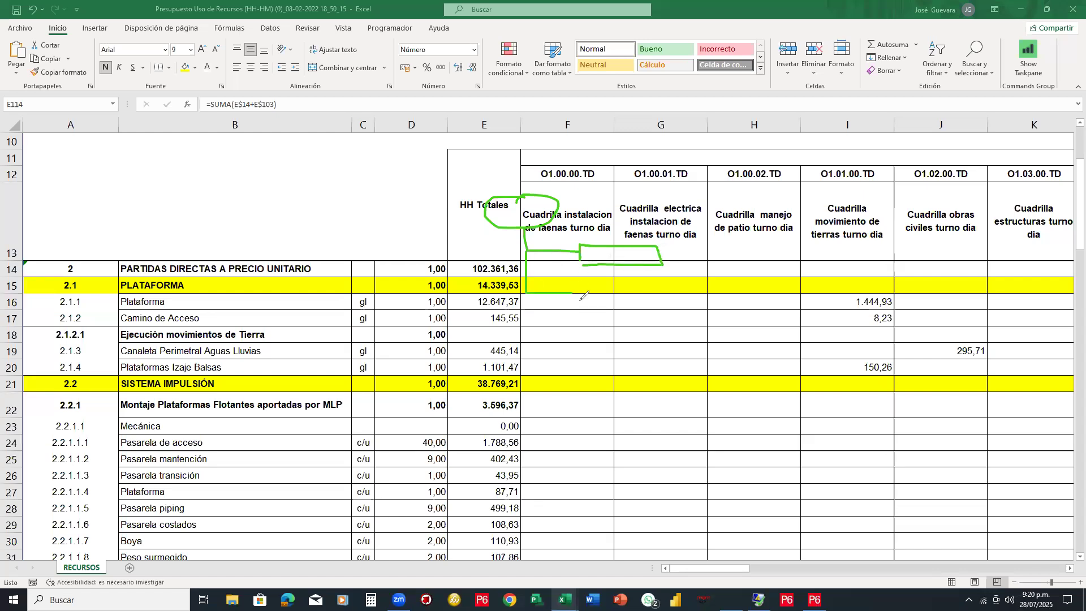
drag(578, 281, 574, 301)
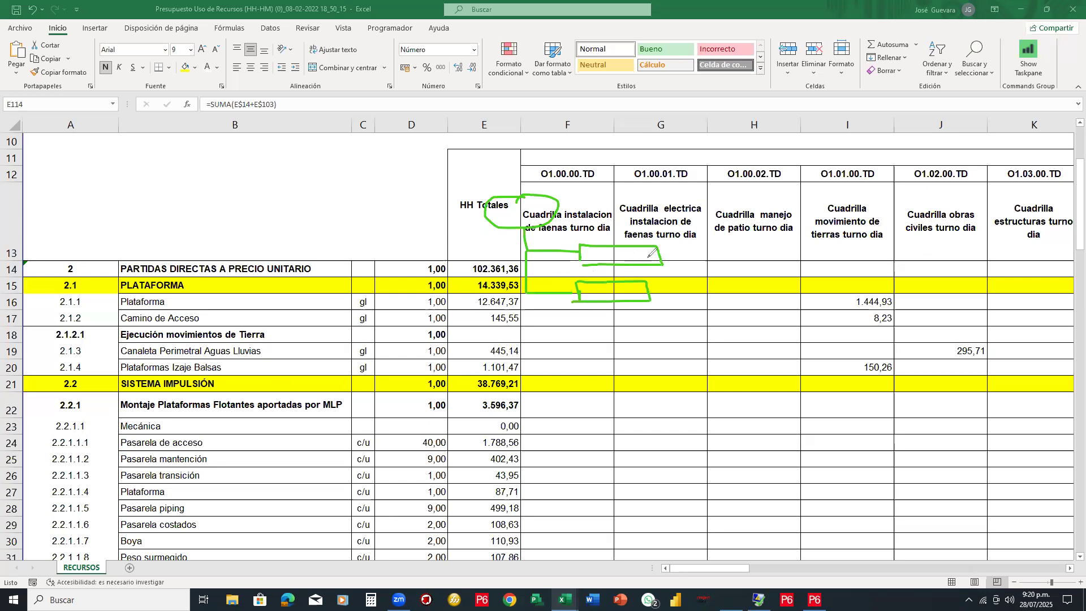
mouse_move(655, 254)
mouse_down()
mouse_move(704, 213)
mouse_move(714, 222)
mouse_move(702, 229)
mouse_up()
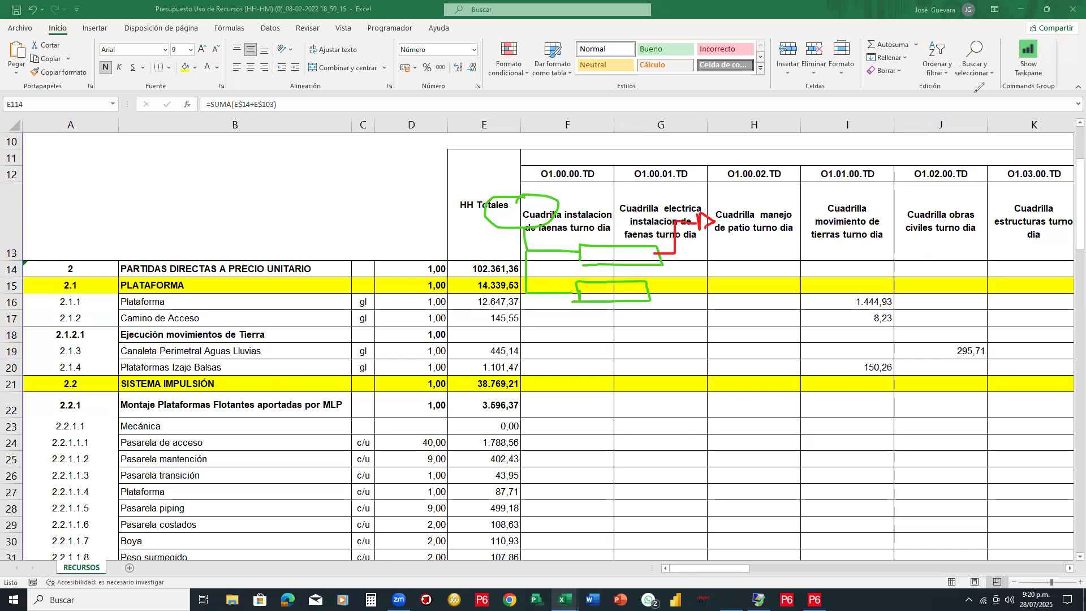
scroll(312, 431, down, 3)
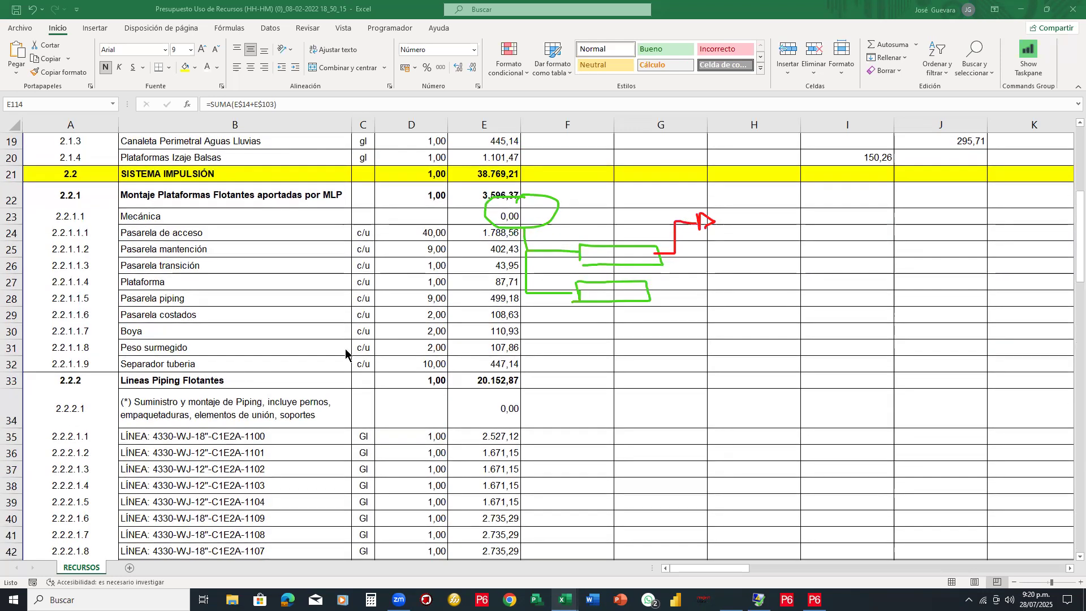
scroll(594, 243, up, 3)
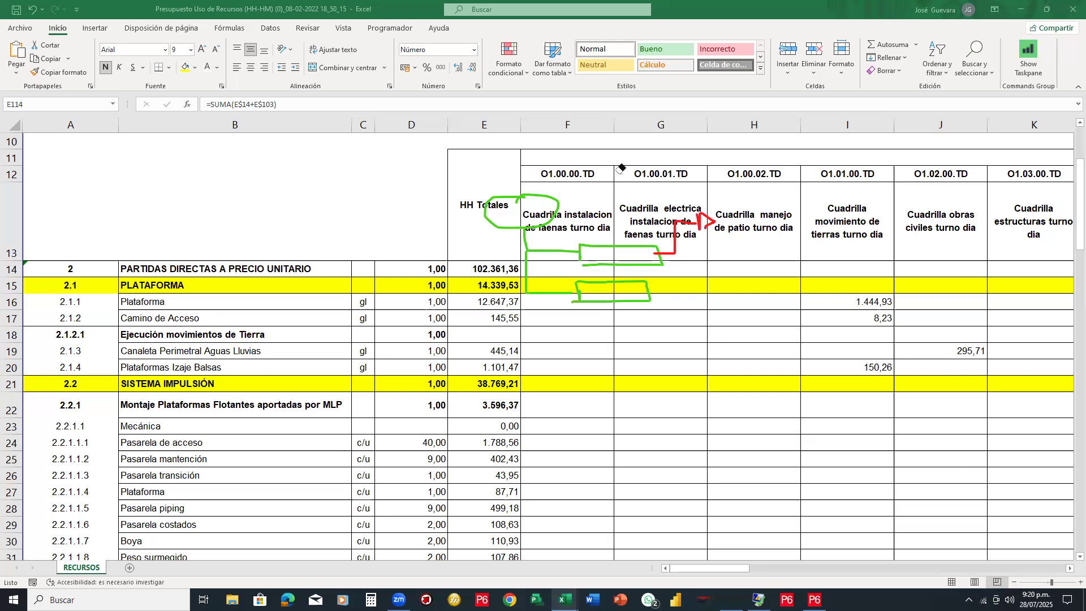
key(e)
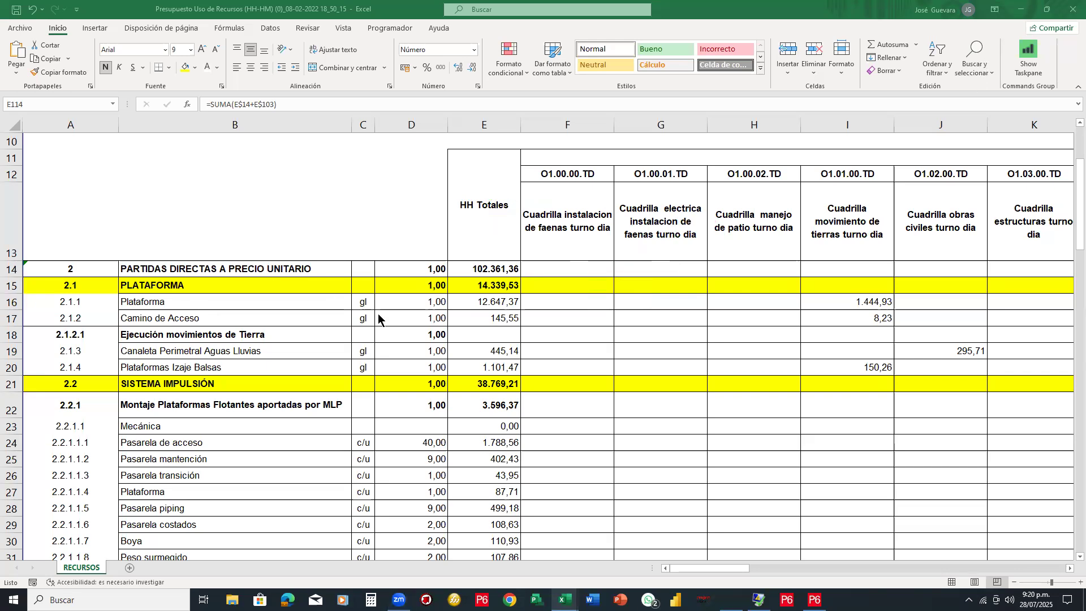
scroll(327, 323, down, 5)
scroll(327, 324, down, 9)
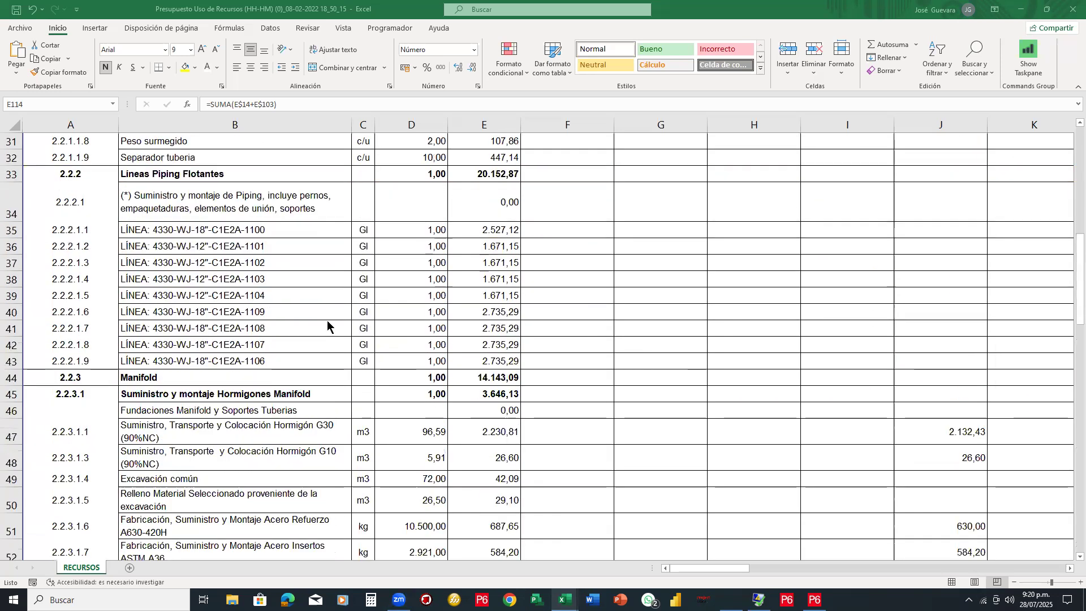
scroll(327, 324, up, 14)
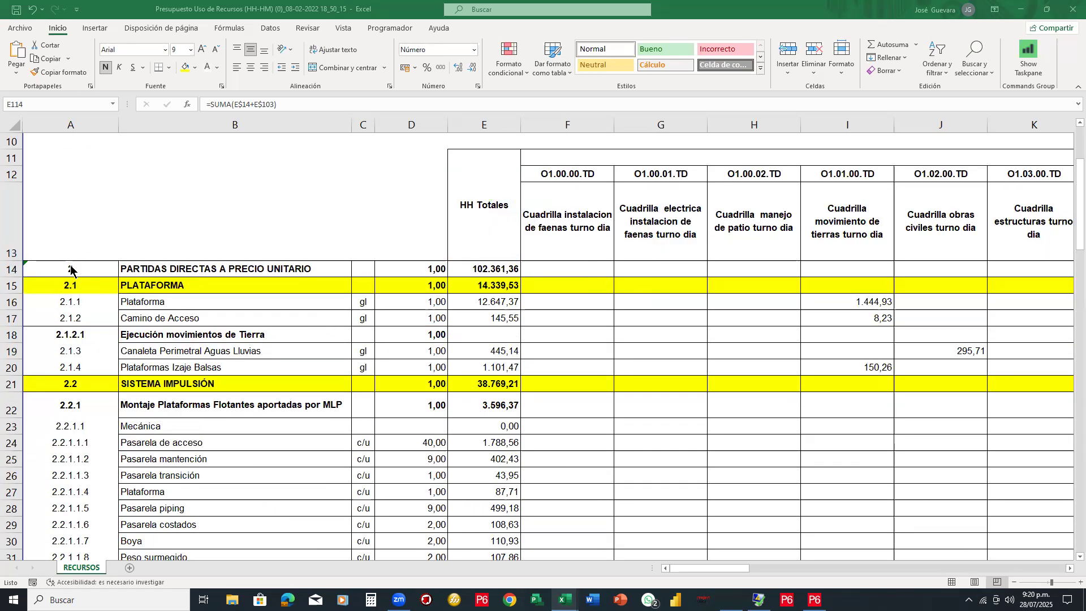
click(250, 265)
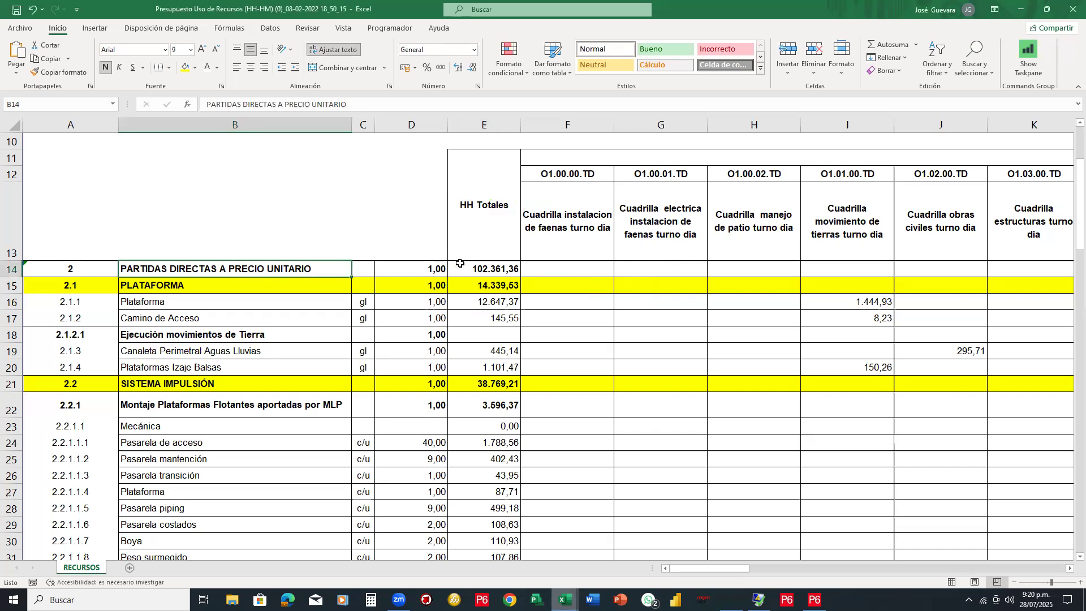
click(483, 269)
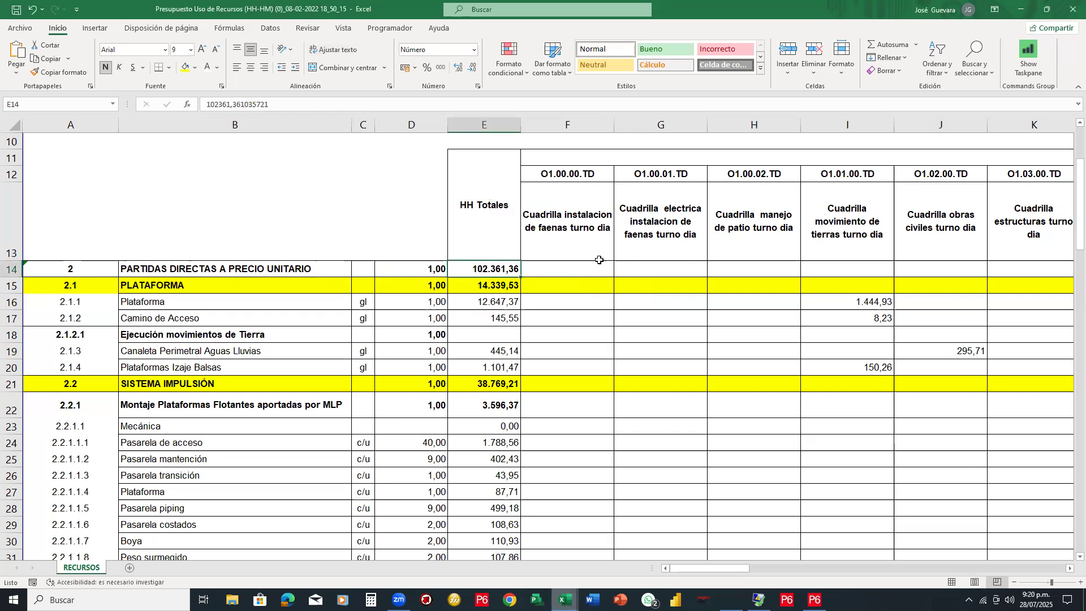
key(Page_Down)
key(Page_Down)
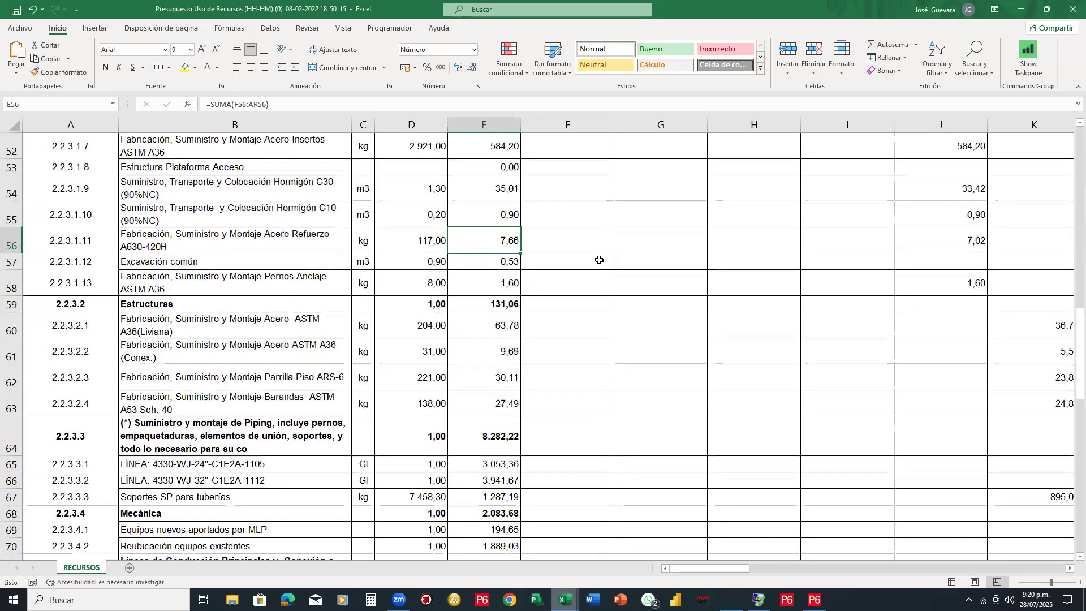
key(Page_Down)
key(Page_Down)
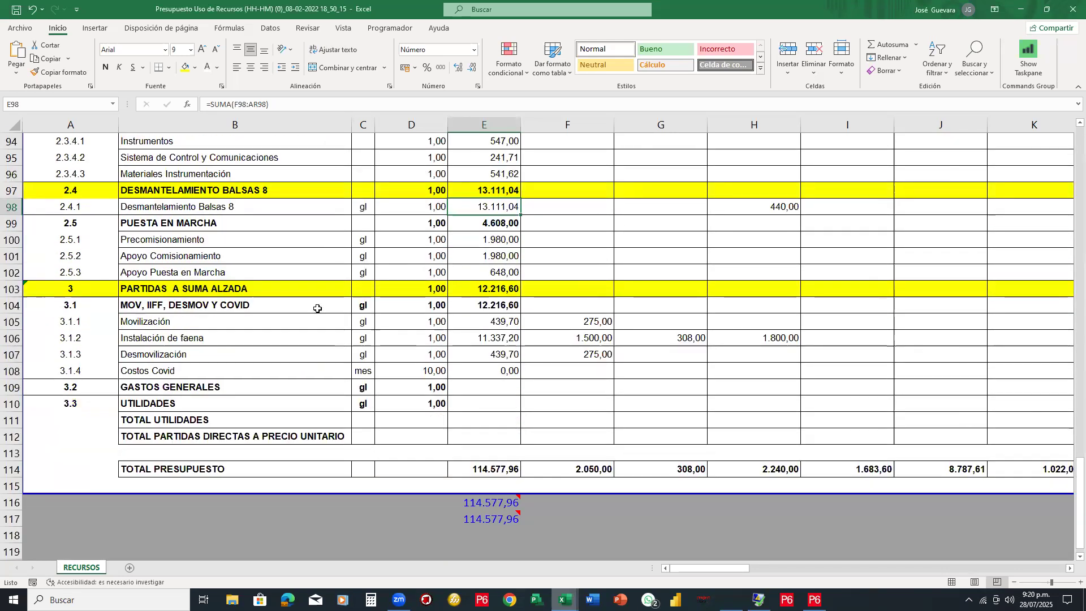
click(245, 295)
click(472, 288)
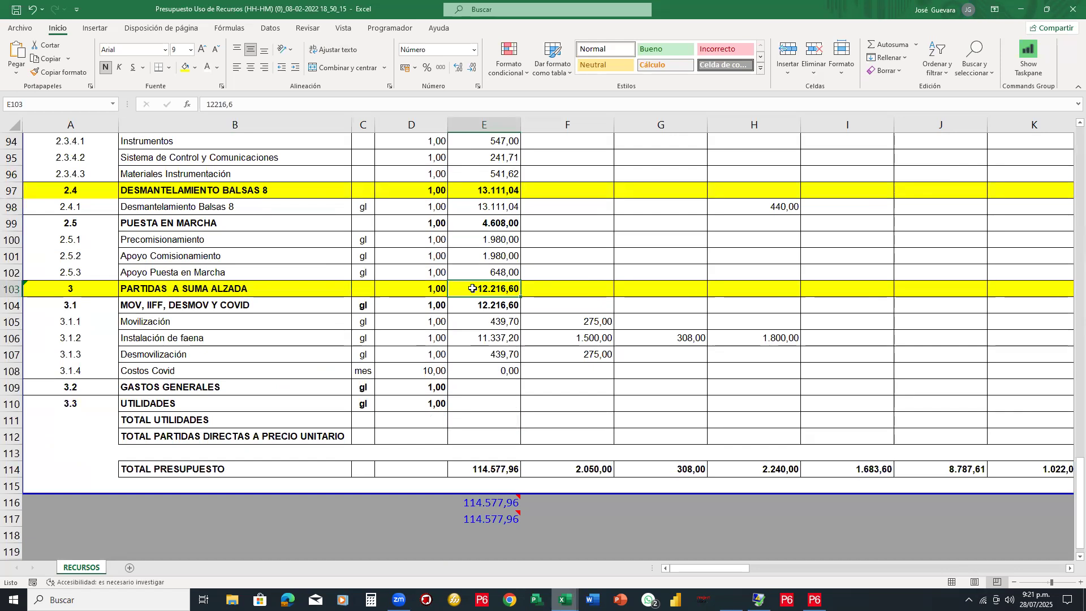
scroll(473, 288, down, 1)
click(505, 420)
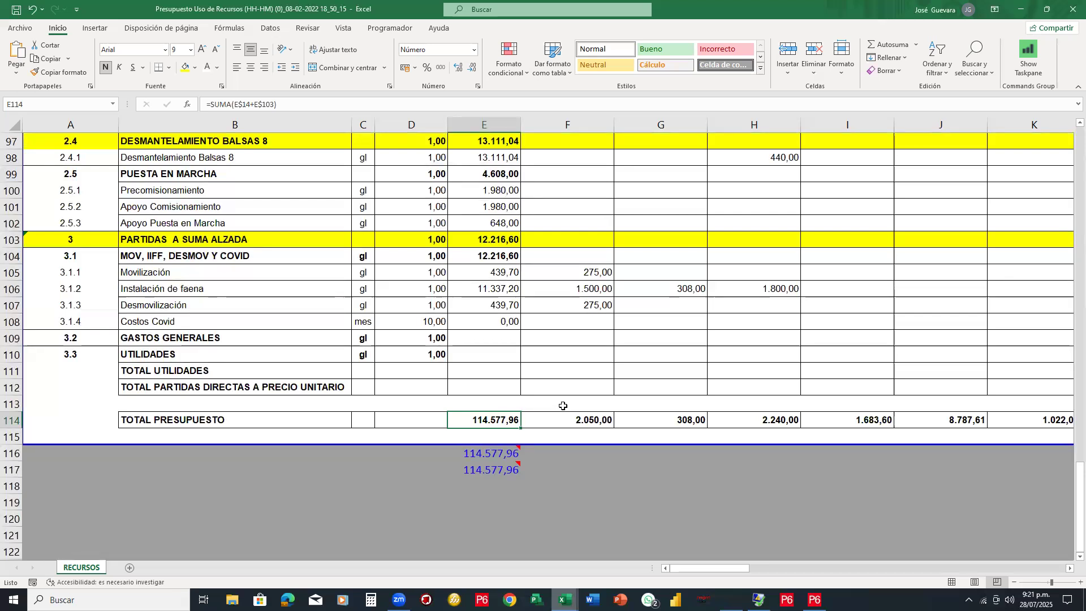
scroll(563, 405, up, 6)
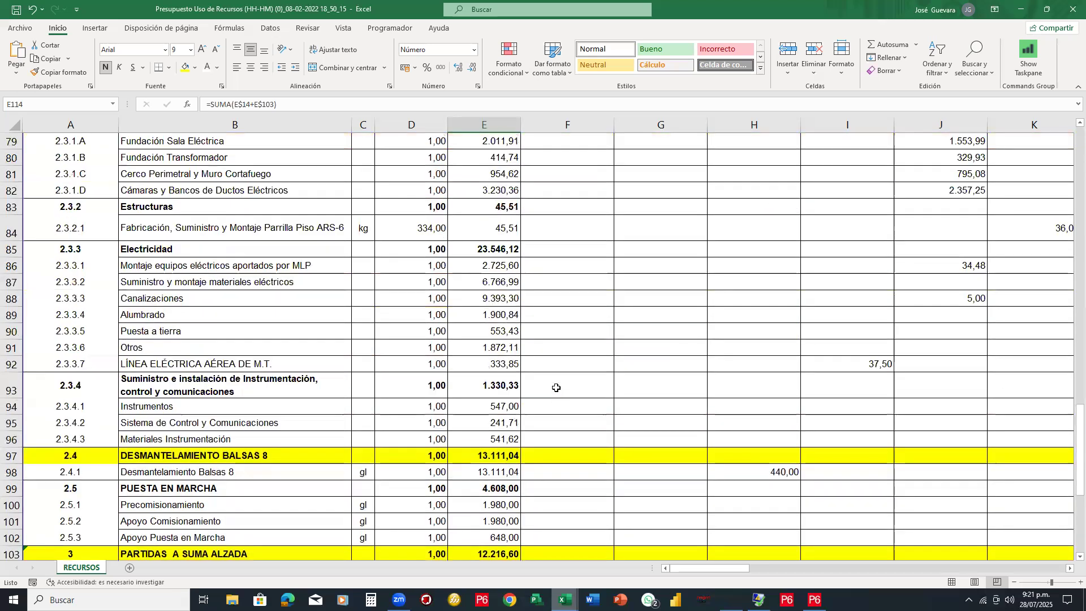
scroll(607, 237, up, 14)
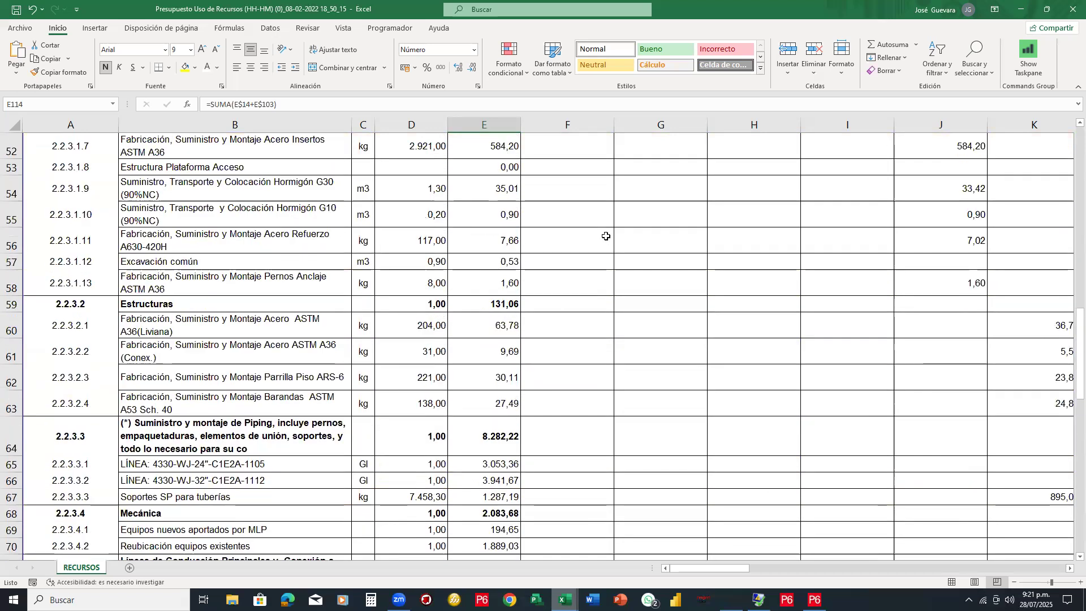
scroll(607, 237, up, 12)
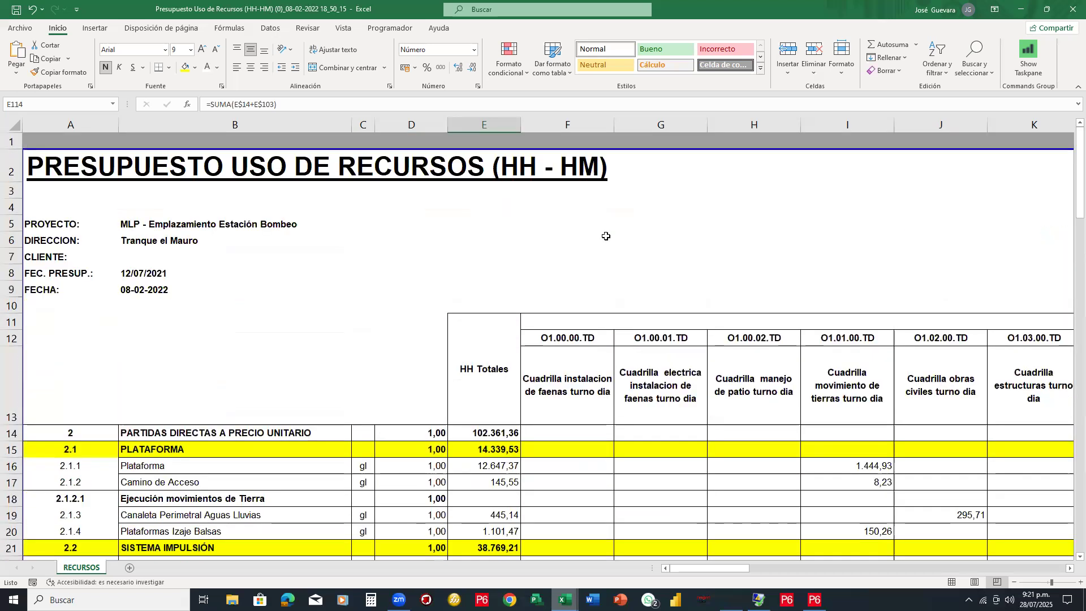
scroll(608, 240, down, 1)
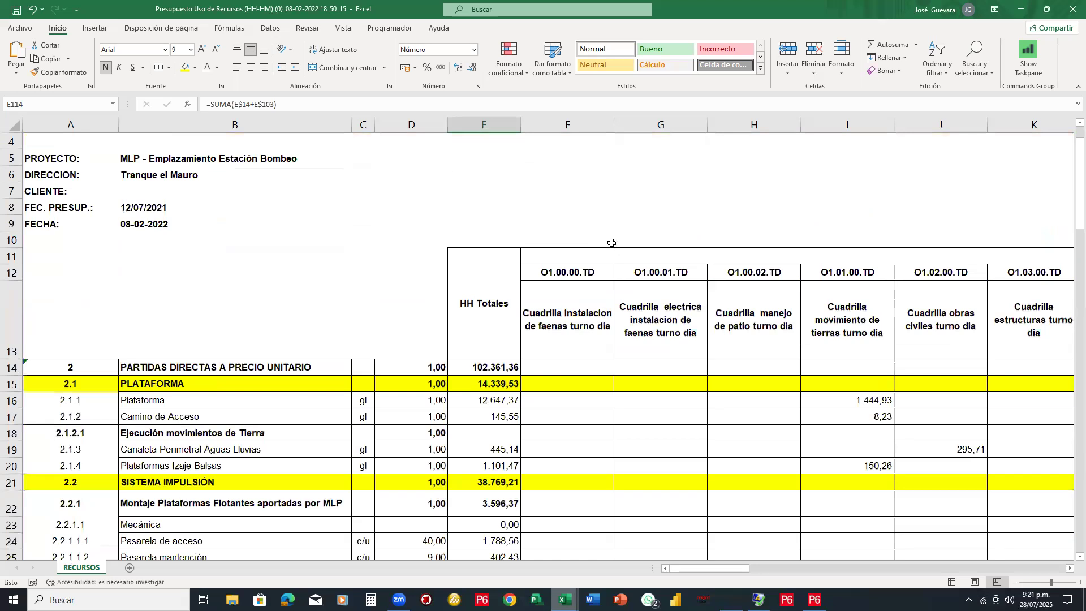
scroll(612, 242, down, 1)
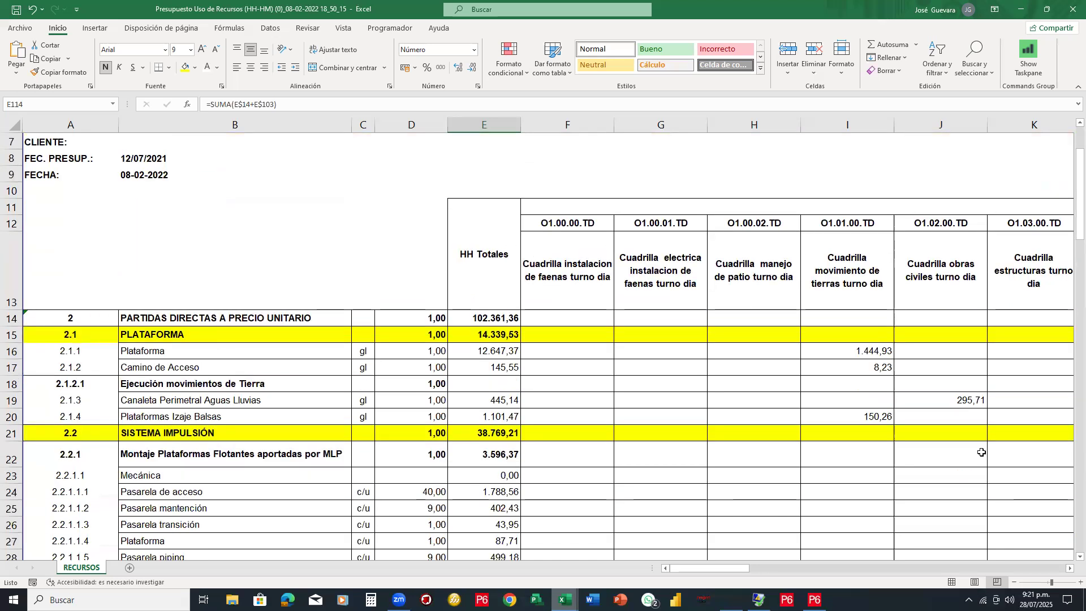
click(1069, 569)
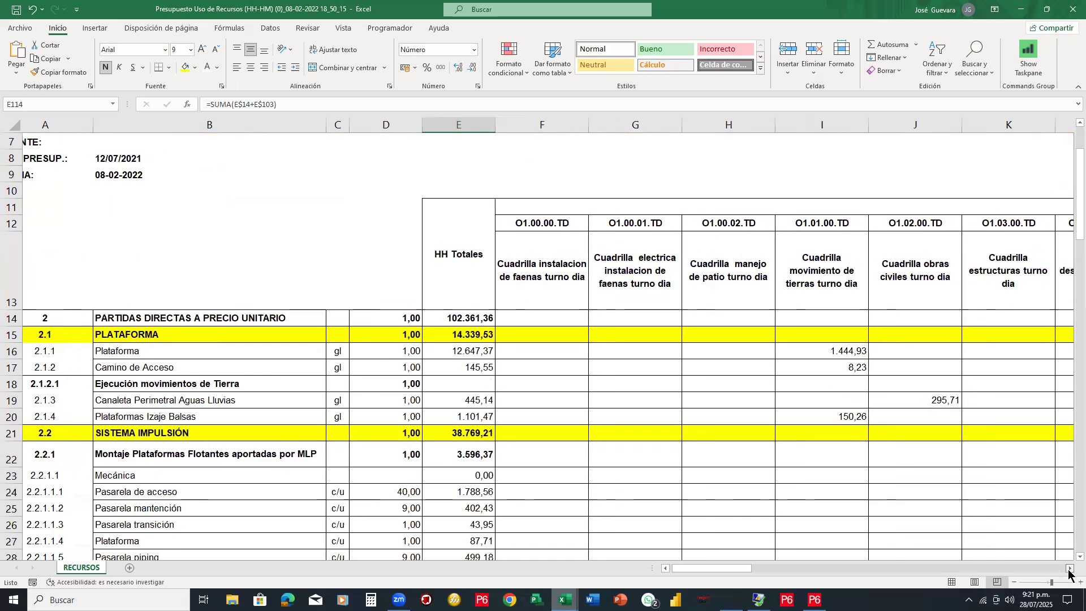
click(1069, 569)
click(1069, 569)
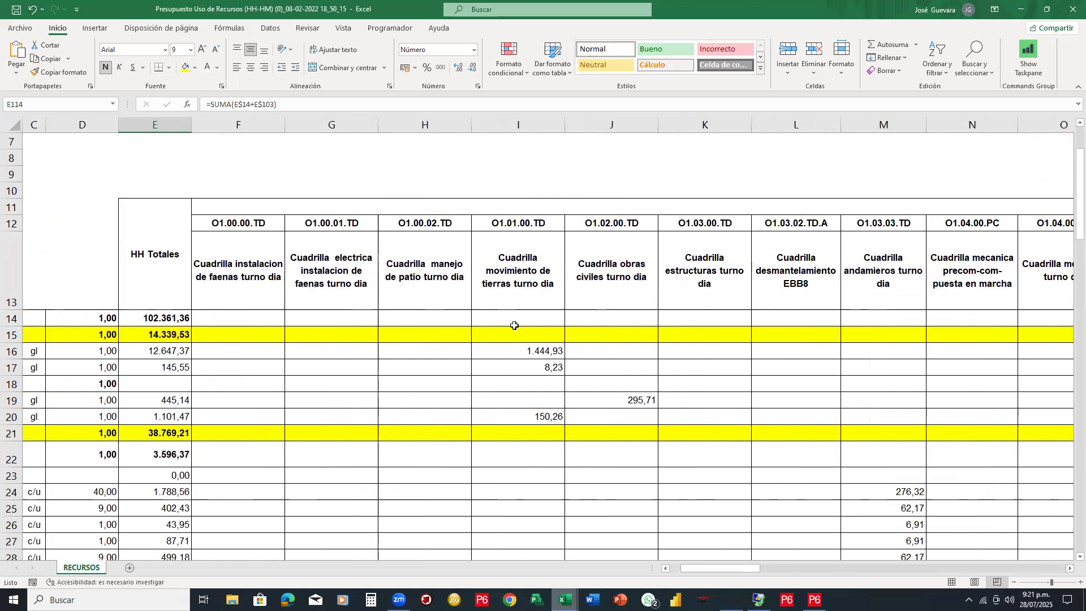
drag(238, 265, 703, 297)
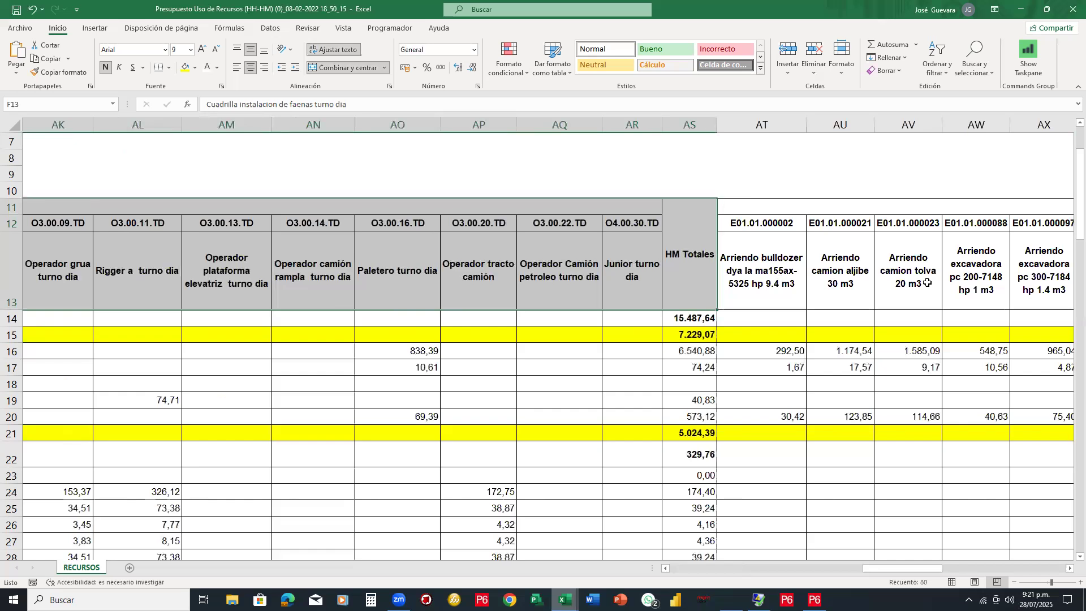
click(927, 283)
key(Right)
key(Right)
key(Right)
key(Right)
key(Right)
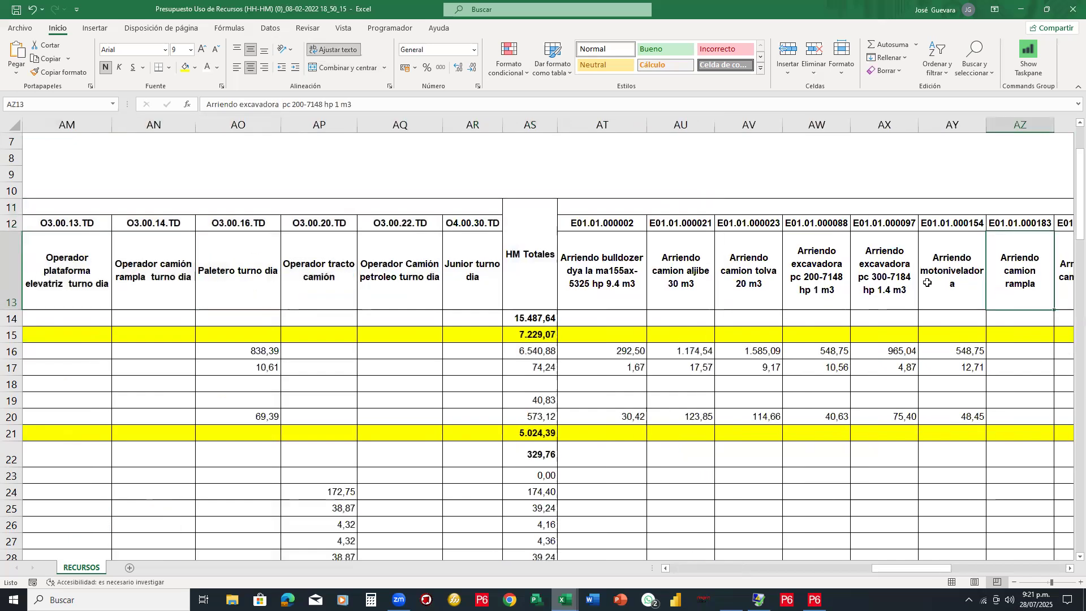
key(Right)
key(Right)
key(Right)
key(Right)
key(Right)
key(Right)
key(Right)
key(Right)
key(Right)
key(Right)
key(Right)
key(Right)
key(Right)
key(Right)
key(Right)
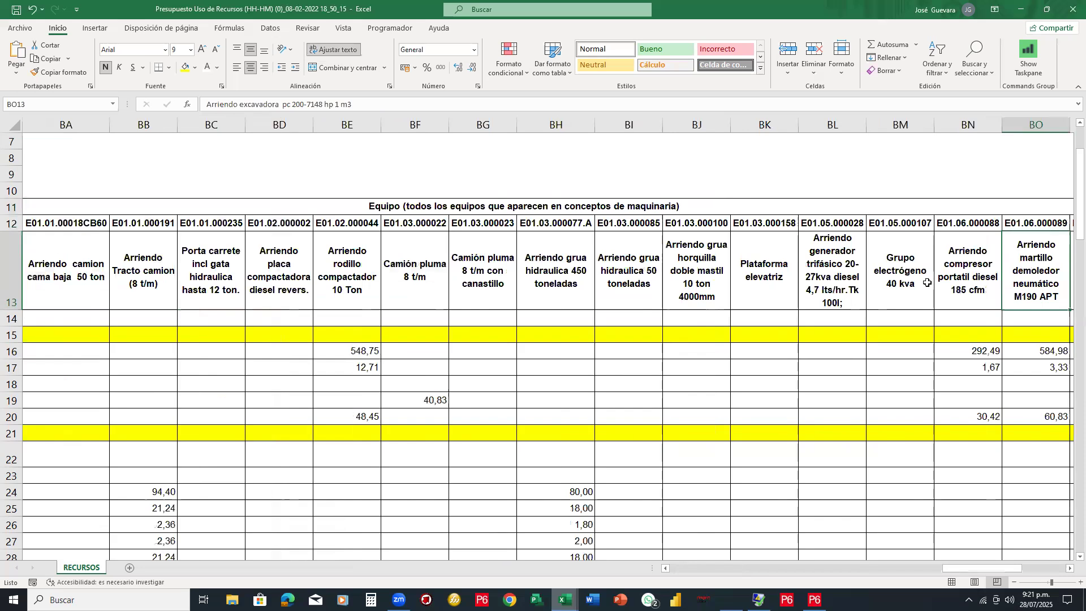
key(Right)
key(Right)
key(Right)
key(Right)
key(Right)
key(Right)
key(Right)
key(Right)
key(Right)
key(Right)
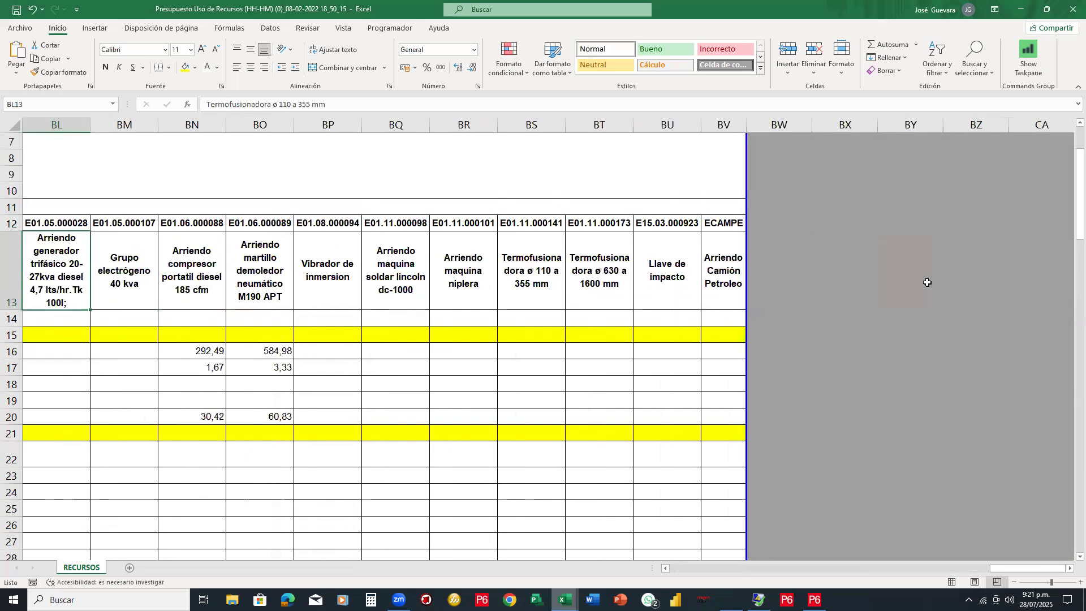
key(Left)
key(Left)
key(Left)
key(Home)
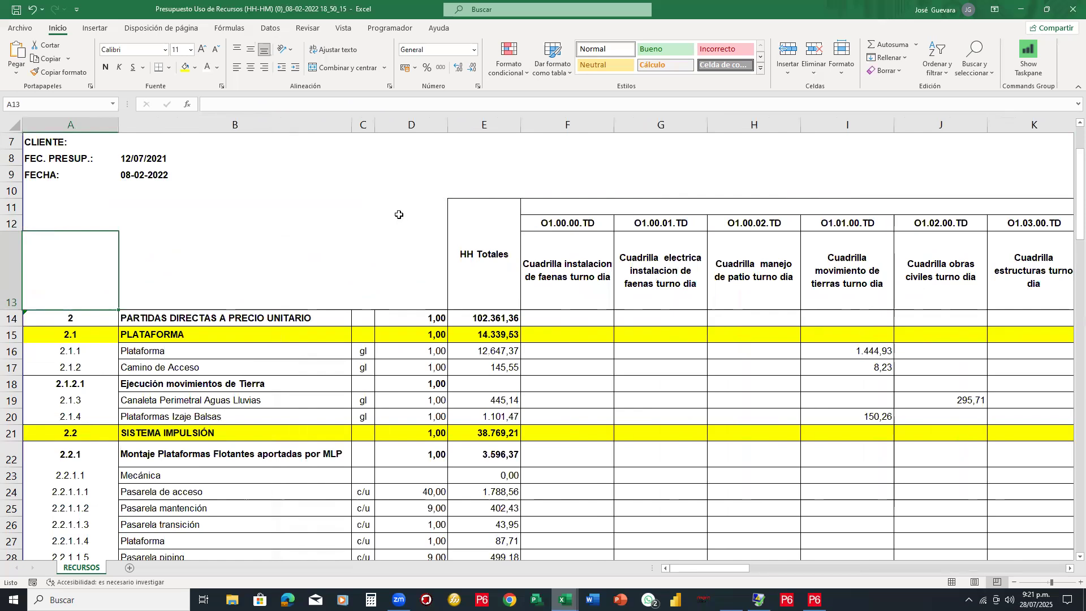
scroll(399, 215, down, 1)
scroll(399, 215, down, 2)
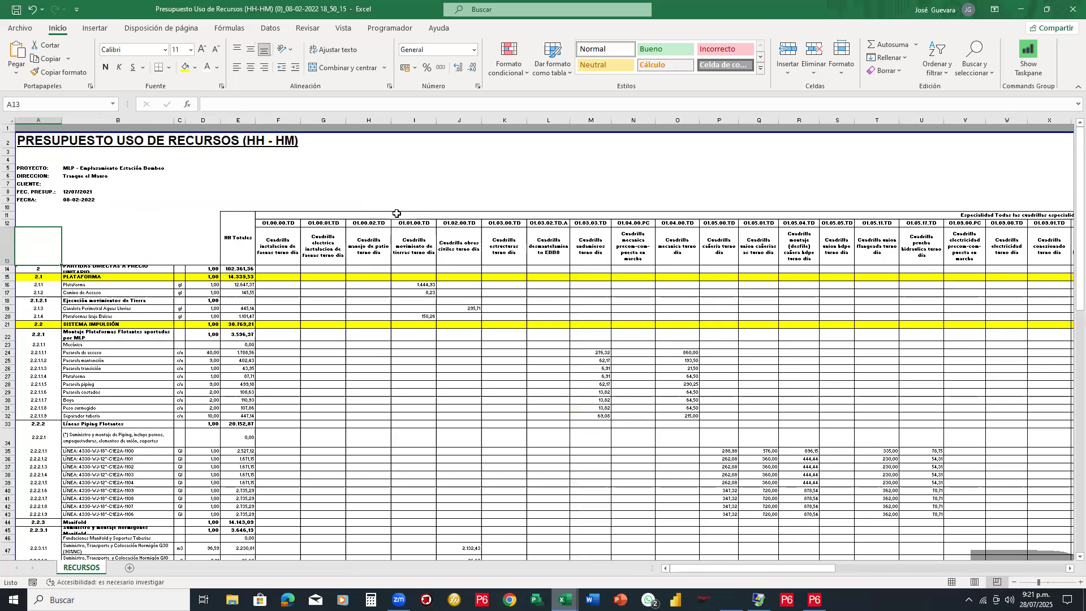
scroll(396, 213, down, 3)
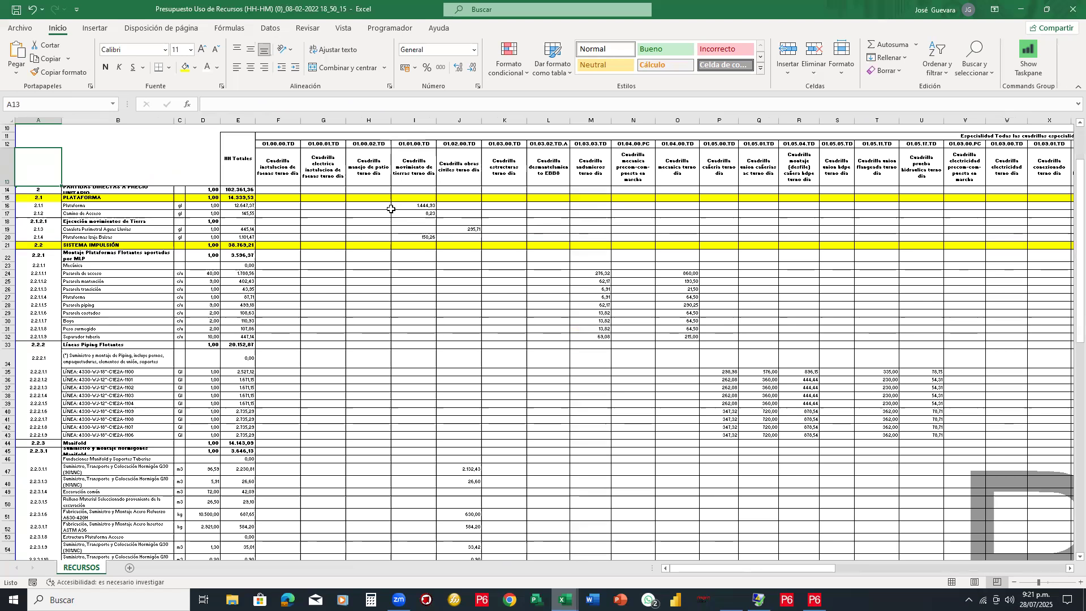
scroll(391, 209, up, 2)
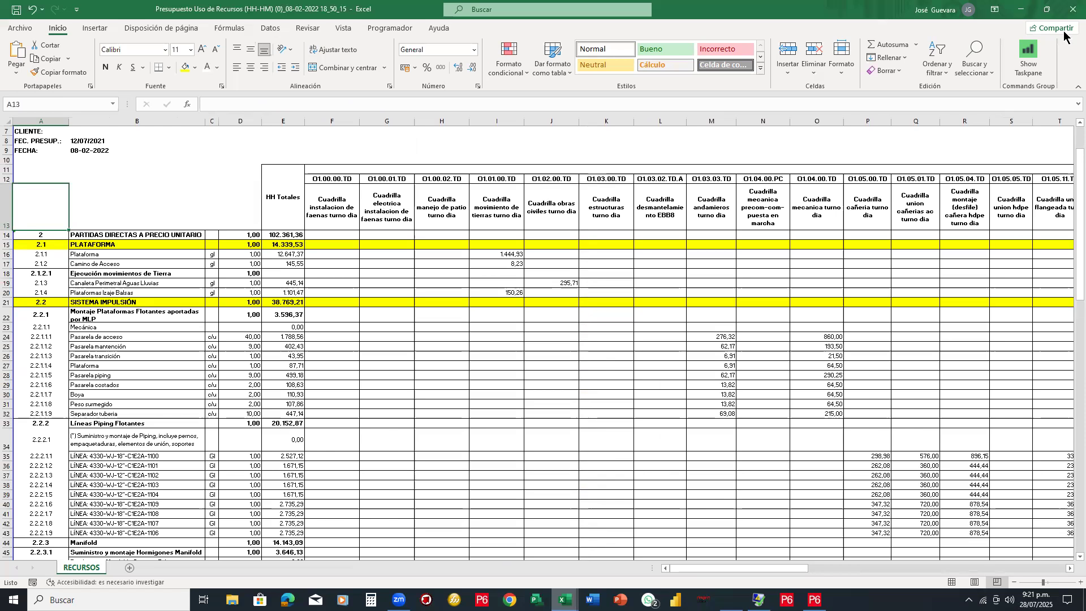
Close the resource budget workbook via the save prompt and switch to P073-2021 Listado de entregables RB
click(1072, 9)
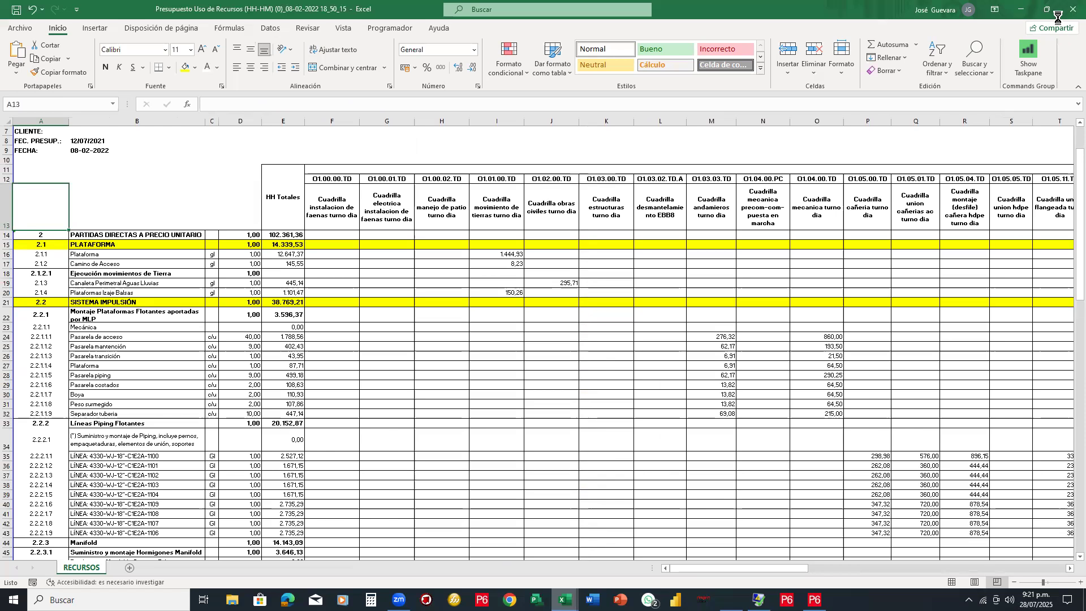
click(537, 312)
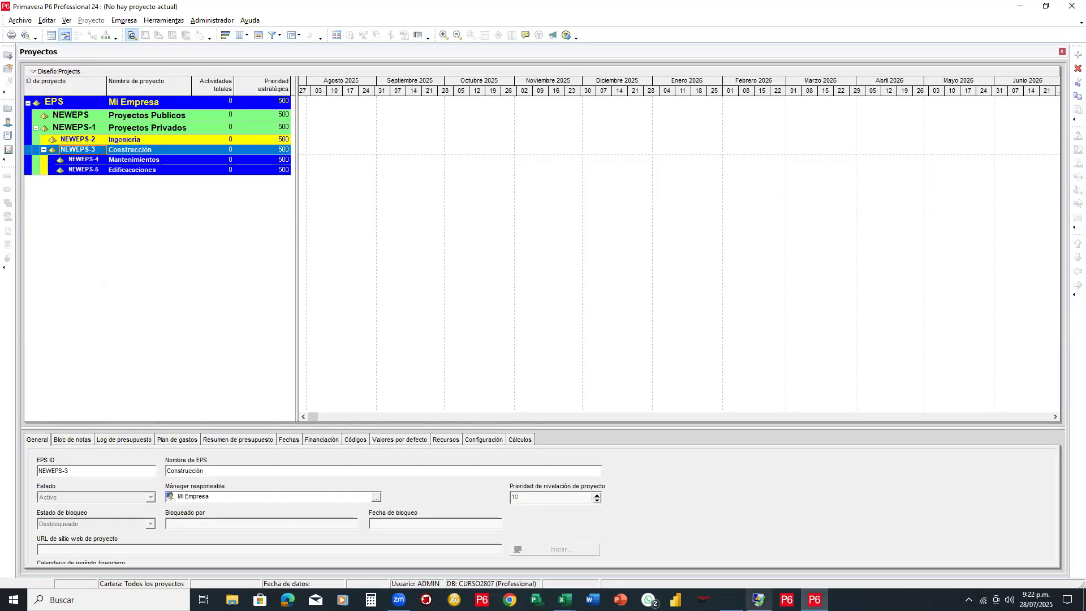
click(564, 600)
click(917, 562)
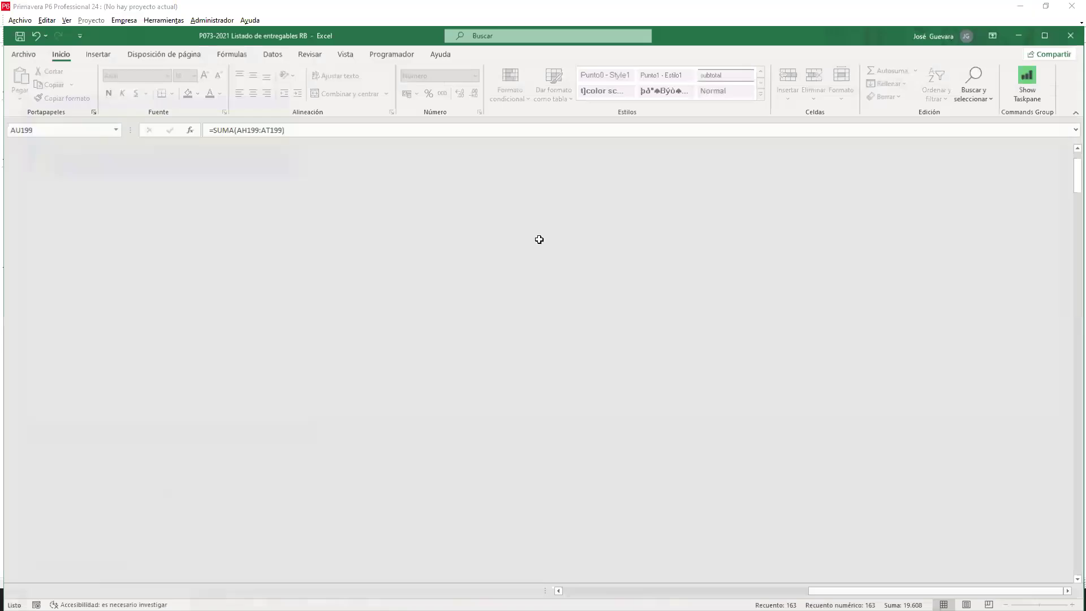
Maximise the deliverables workbook and select the empty merged area above the table
click(1043, 33)
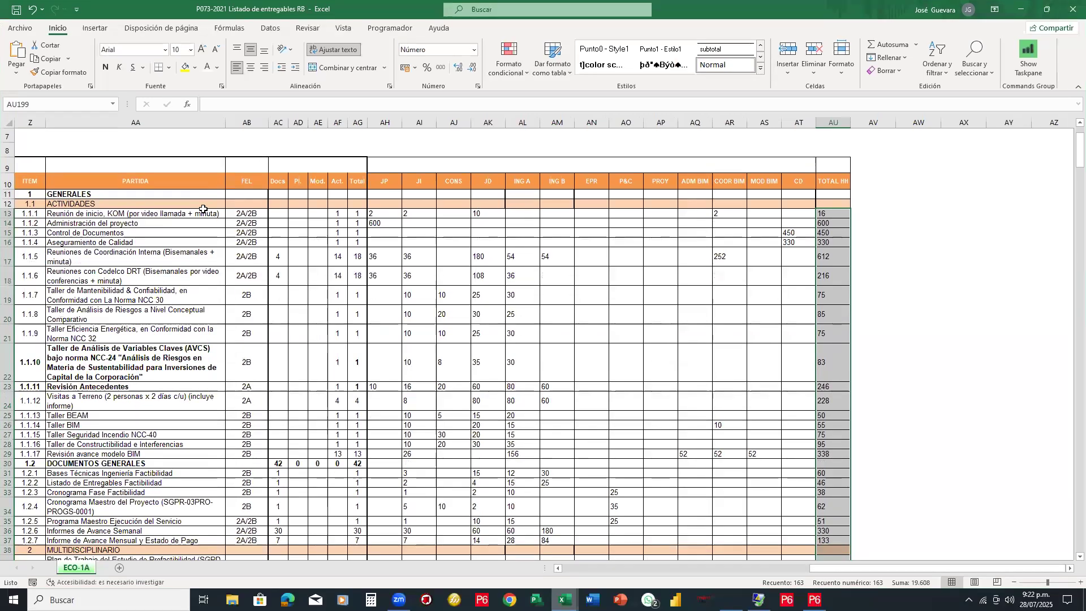
scroll(204, 203, up, 1)
scroll(207, 204, down, 3)
scroll(207, 204, up, 3)
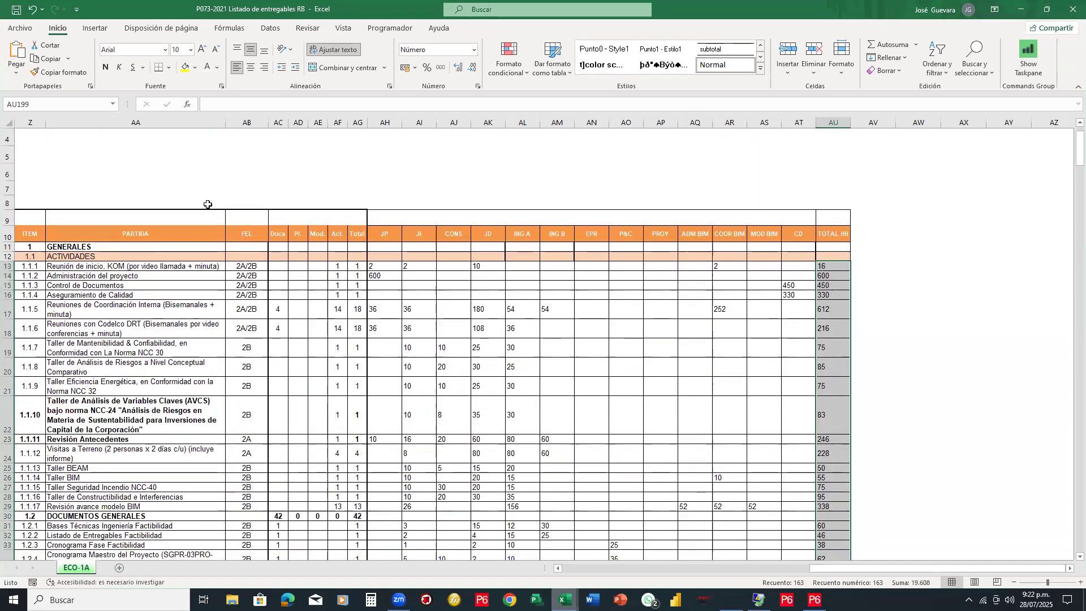
click(385, 177)
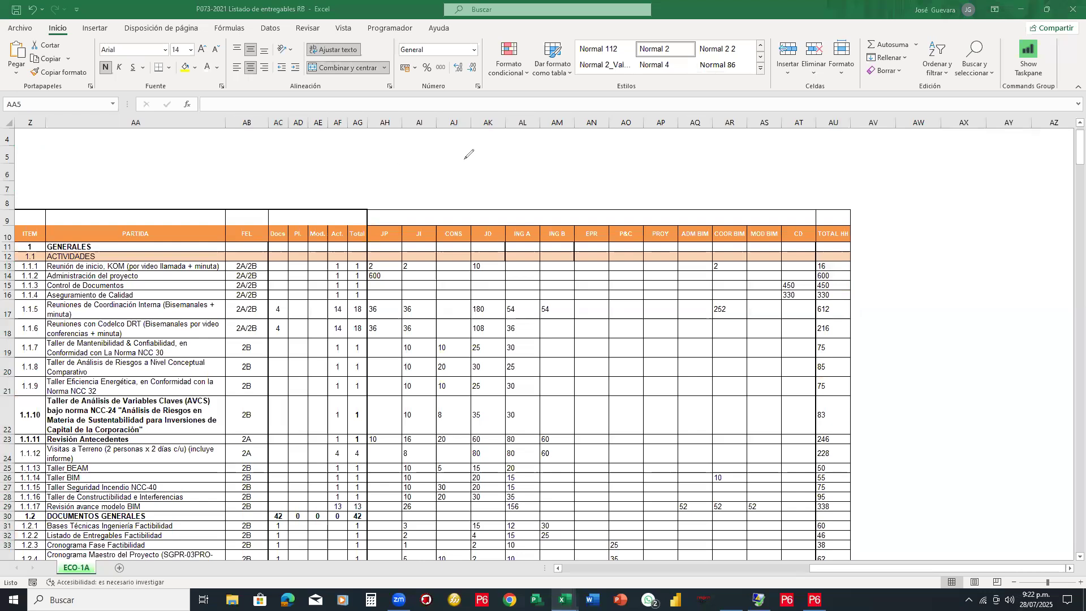
Write ING – ConsT – MANT in red above the table, then erase it
mouse_move(444, 157)
mouse_down()
mouse_move(603, 165)
mouse_move(638, 179)
mouse_up()
mouse_move(649, 159)
mouse_down()
mouse_move(672, 157)
mouse_move(662, 175)
mouse_move(710, 163)
mouse_up()
mouse_move(716, 169)
mouse_down()
mouse_move(726, 154)
mouse_move(758, 170)
mouse_move(774, 149)
mouse_move(781, 170)
mouse_move(787, 150)
mouse_up()
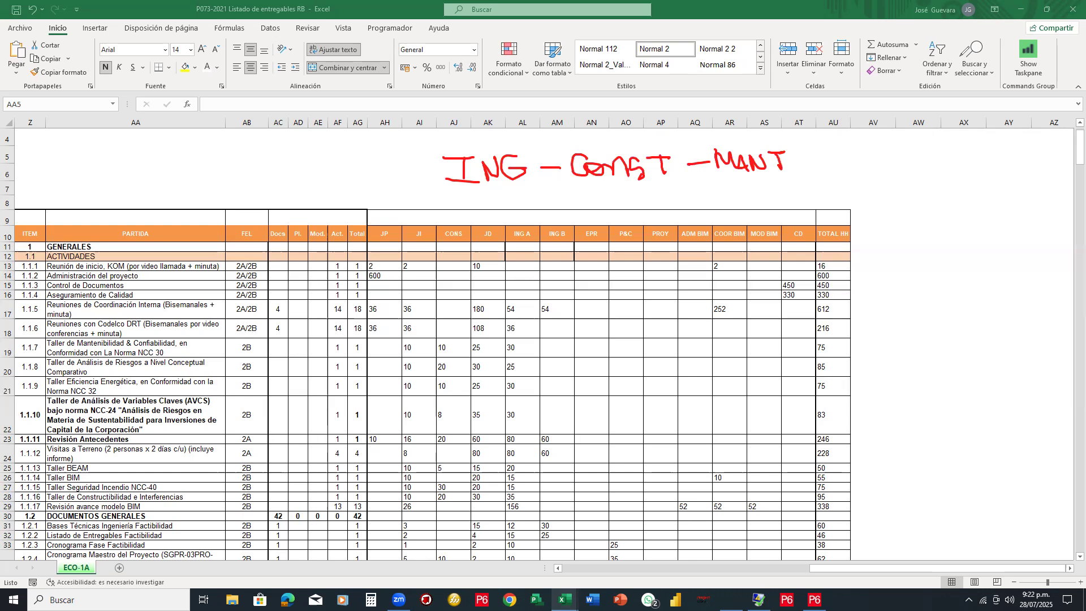
mouse_move(731, 177)
mouse_down()
mouse_move(758, 161)
mouse_move(538, 168)
mouse_move(606, 154)
mouse_move(790, 152)
mouse_move(833, 136)
mouse_up()
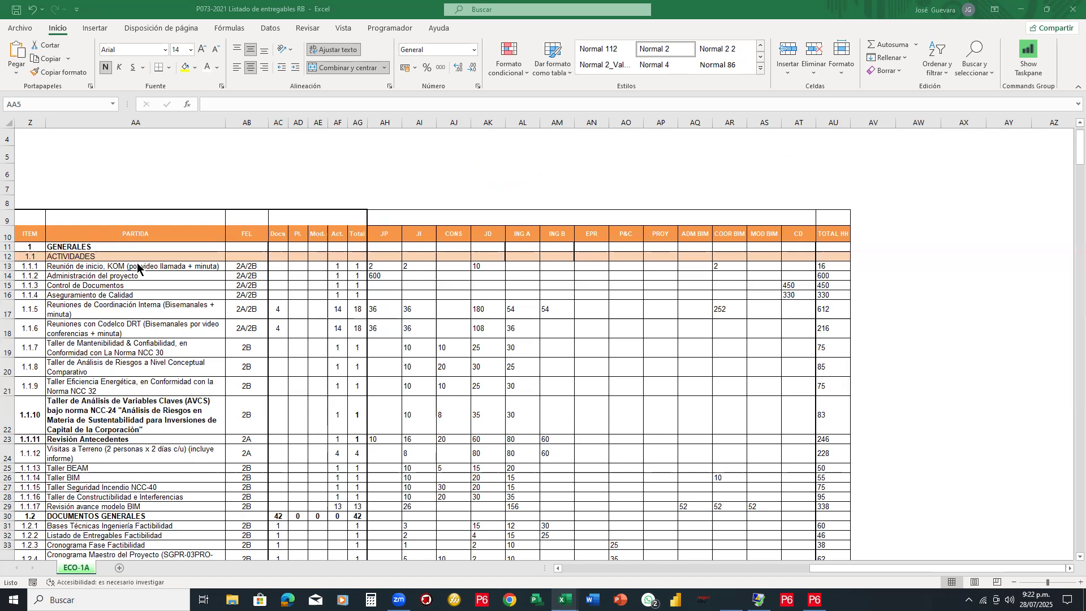
scroll(112, 279, up, 1)
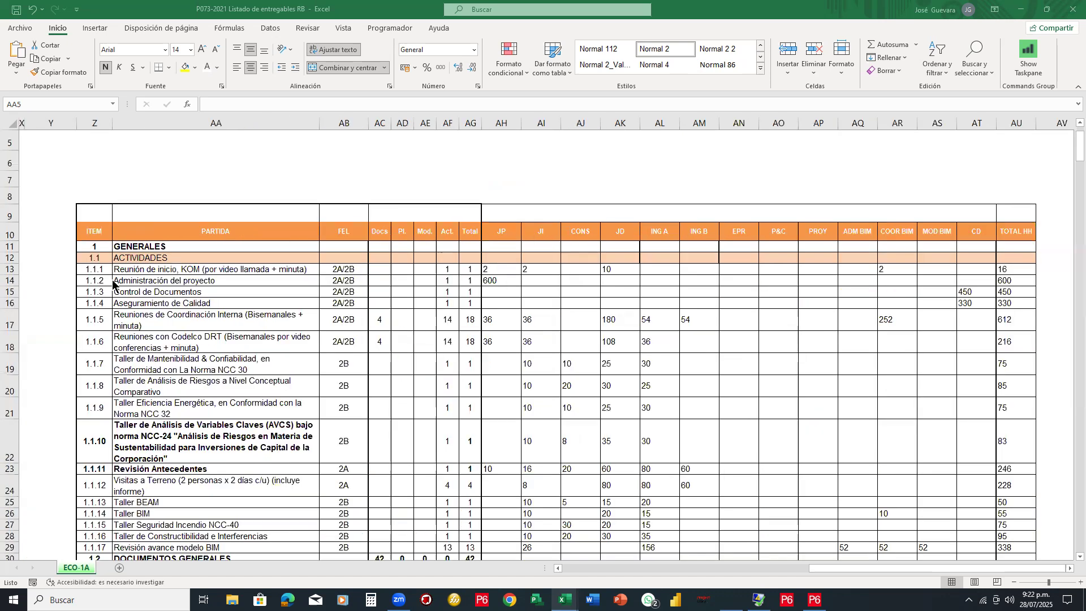
scroll(112, 279, up, 2)
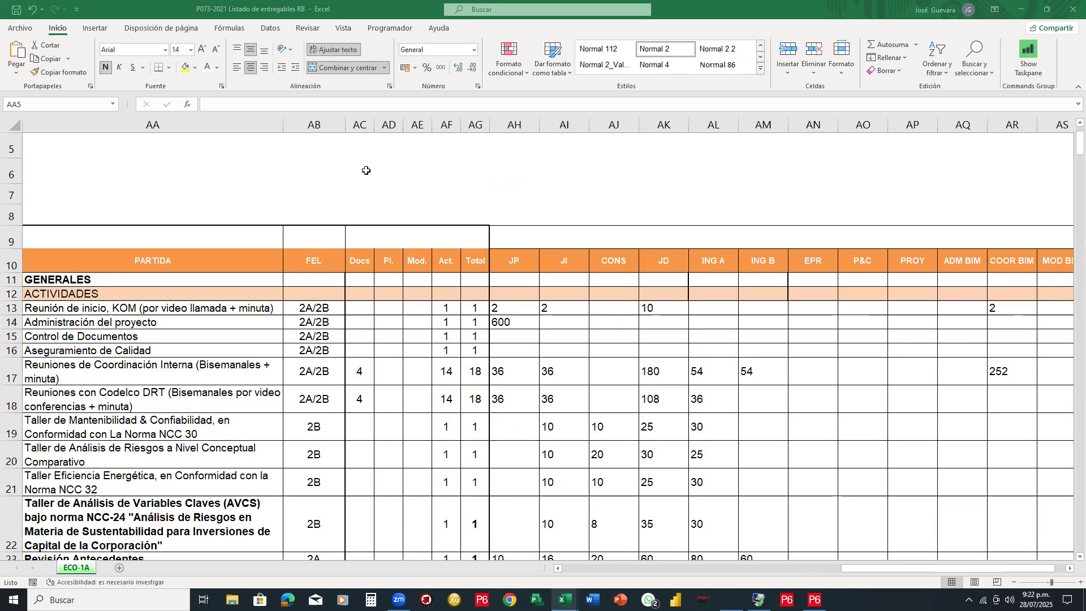
click(366, 170)
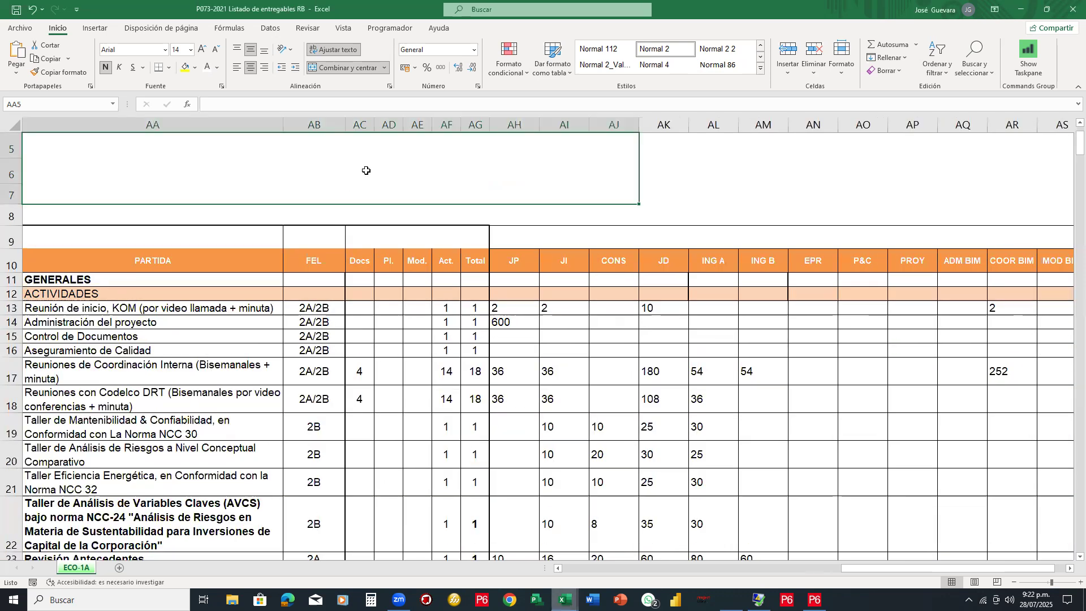
key(ctrl+Home)
key(Home)
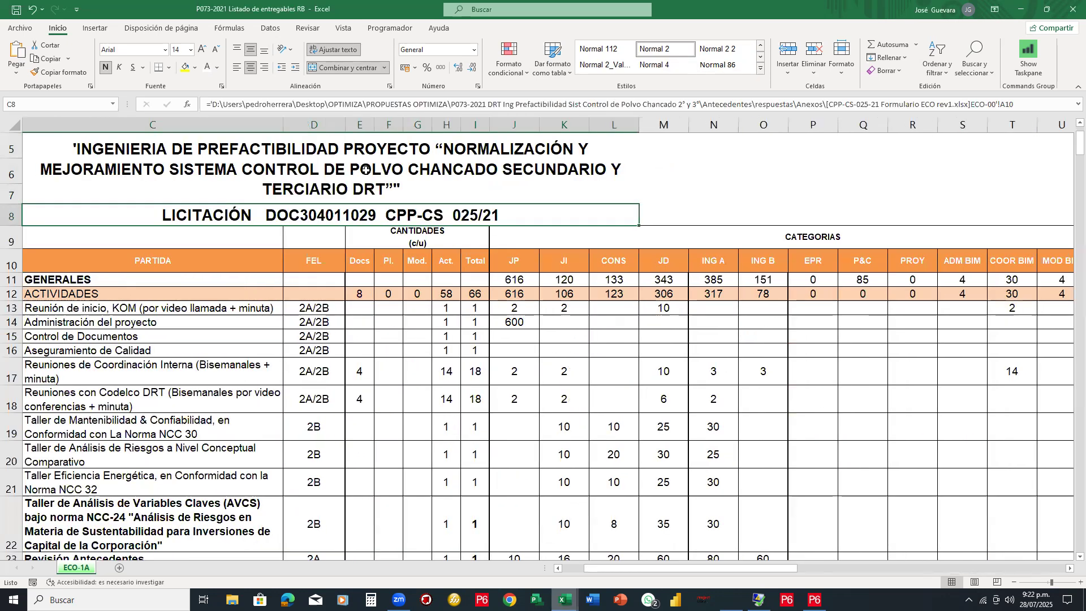
key(Up)
key(Up)
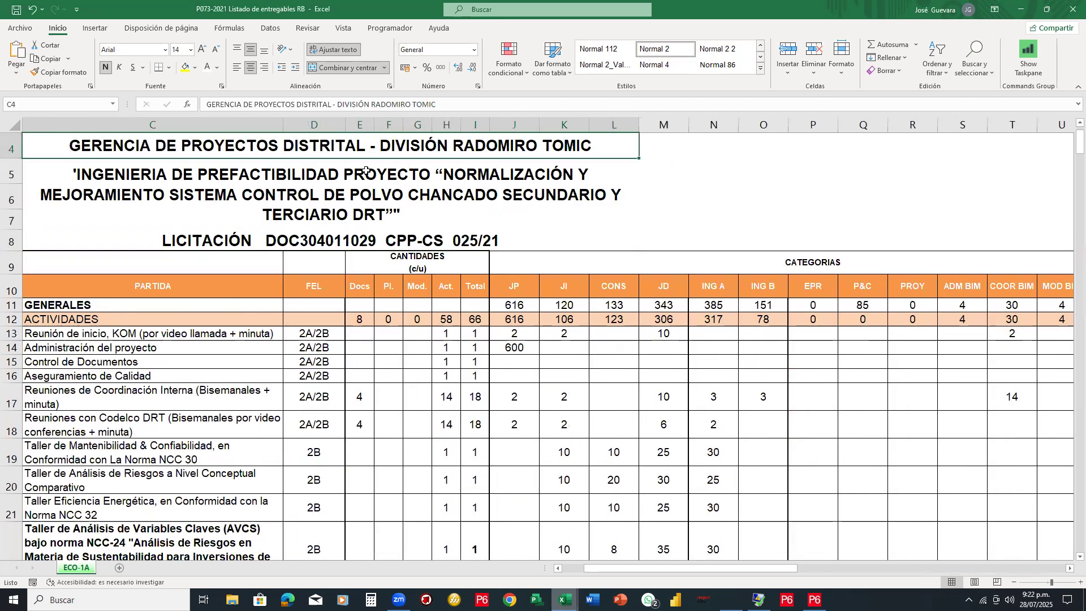
key(Down)
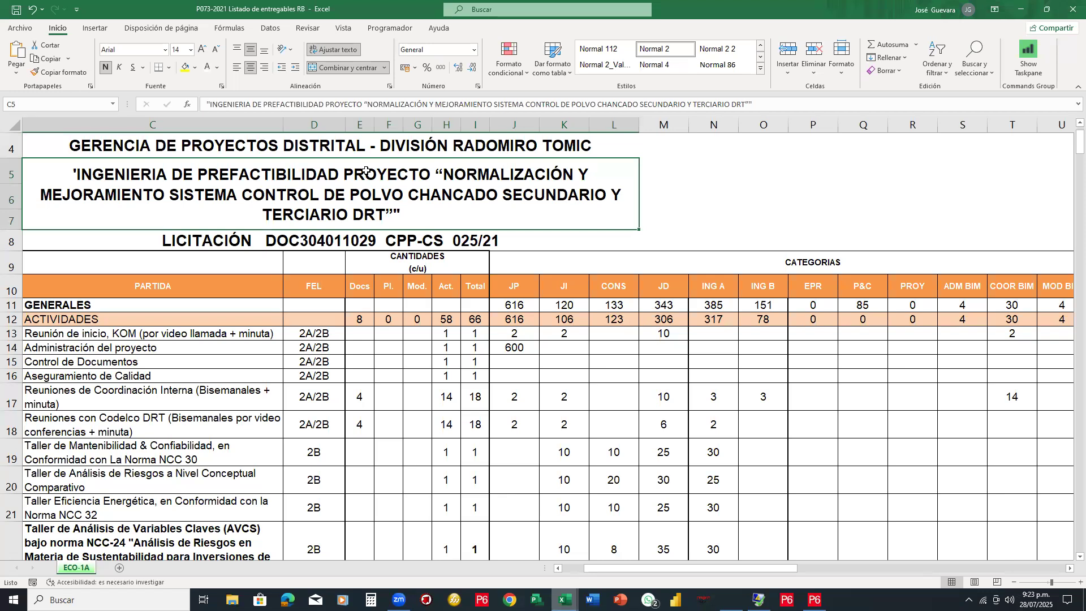
key(Down)
key(Down)
key(Down)
key(Down)
key(Down)
key(Down)
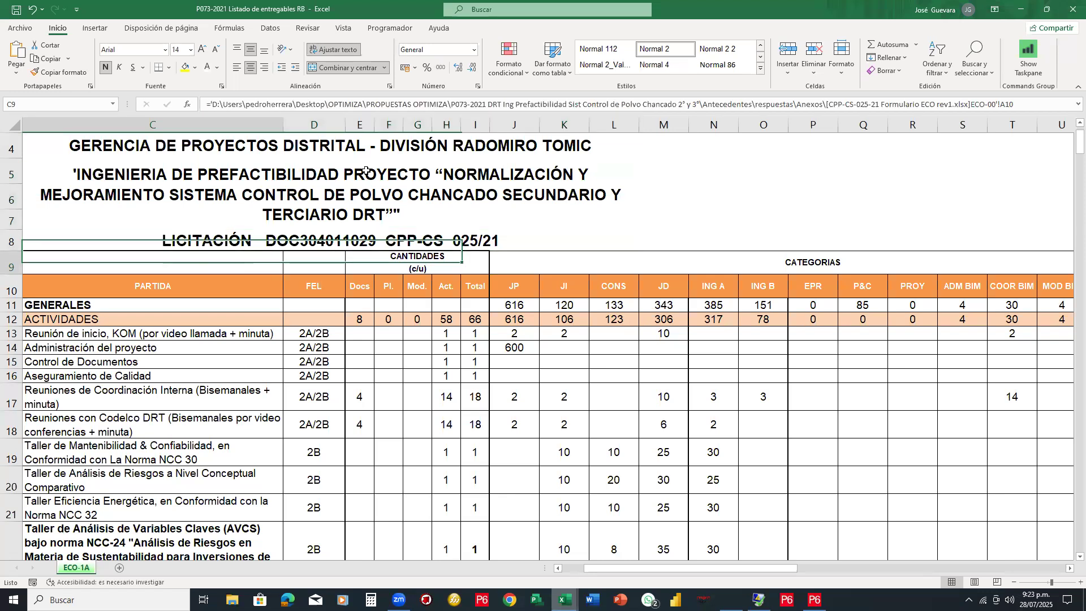
key(Down)
key(Down)
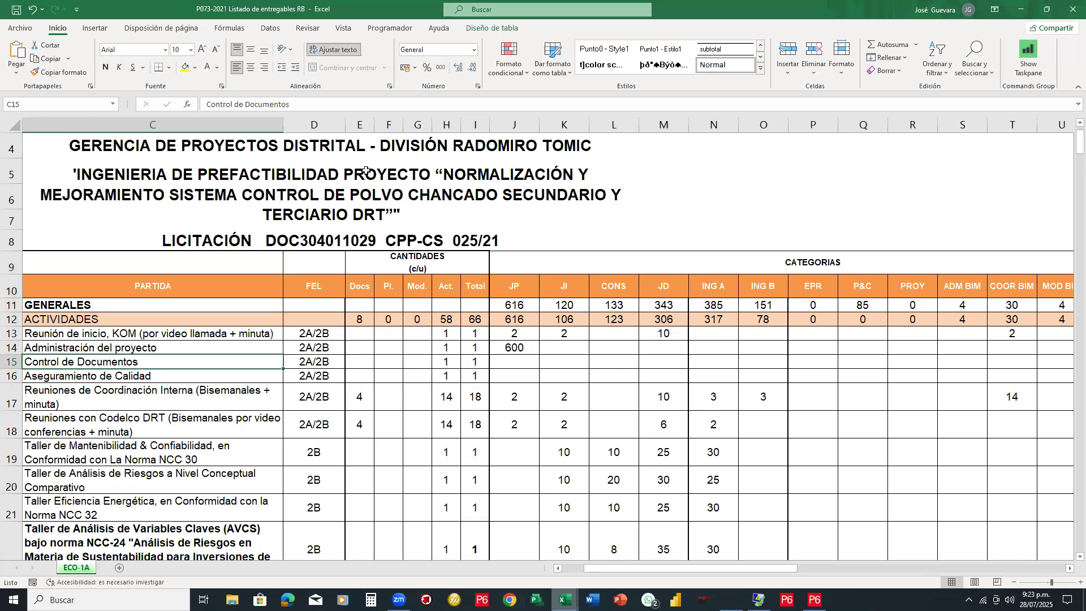
key(Up)
key(Up)
key(Down)
key(Down)
key(Down)
key(Down)
key(Down)
key(Down)
key(Down)
key(Down)
key(Down)
key(Down)
key(Down)
key(Down)
key(Down)
key(Down)
key(Down)
key(Down)
key(Down)
key(Down)
key(Down)
key(Down)
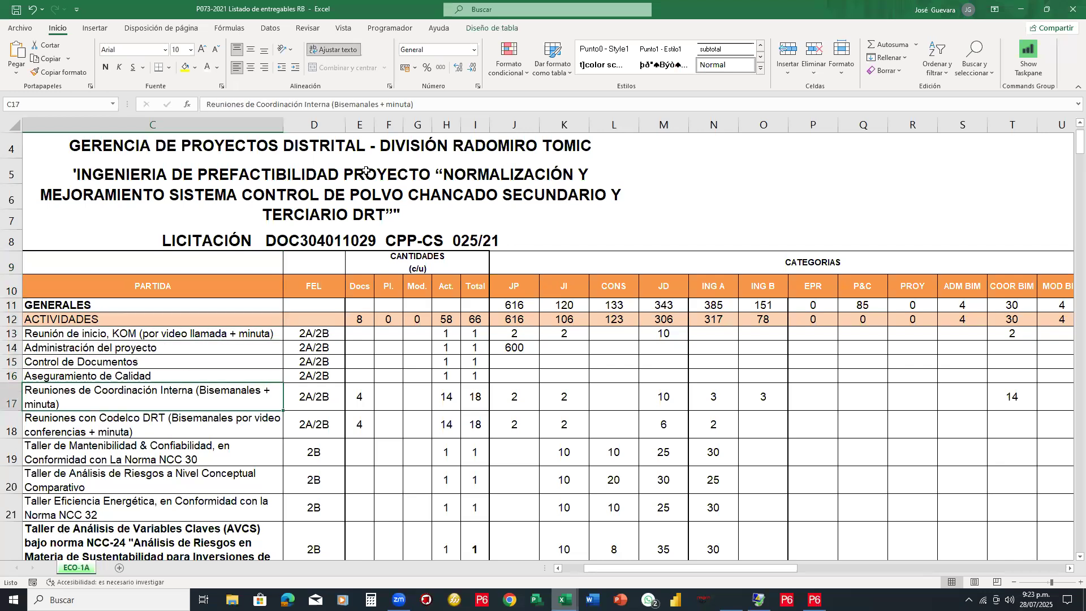
key(Right)
key(Right)
key(Right)
key(Right)
key(Right)
key(Right)
key(Right)
key(Right)
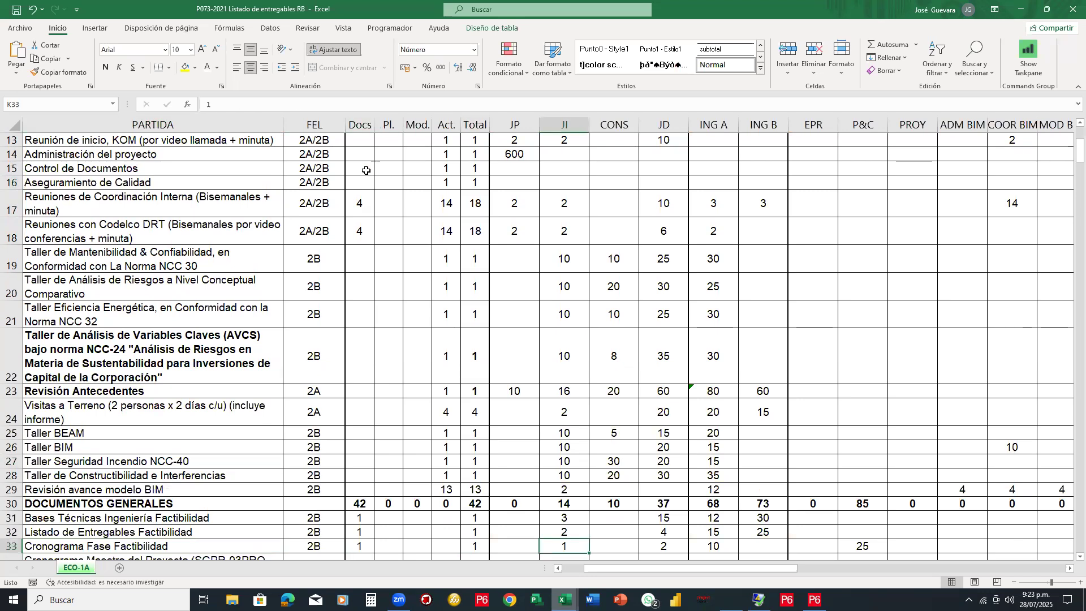
key(Right)
key(Right)
key(Right)
key(Right)
key(Right)
key(Right)
key(Right)
key(Right)
key(Right)
key(Right)
key(Right)
key(Right)
key(Right)
key(Right)
key(Right)
key(Right)
key(Right)
key(Right)
key(Right)
key(Right)
key(Right)
key(Right)
key(Right)
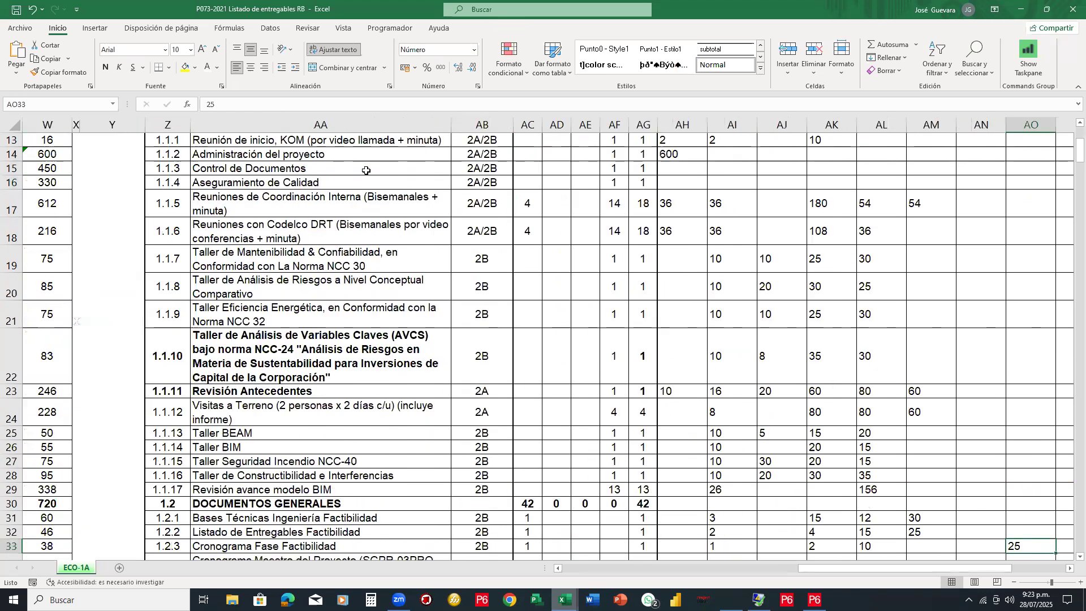
key(ctrl+z)
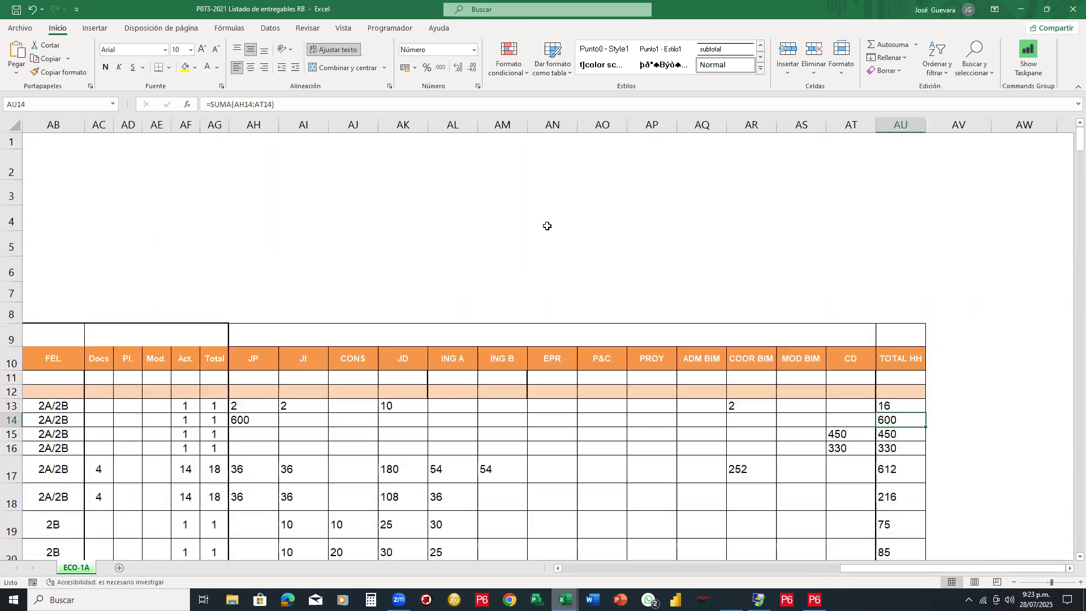
Scroll the ECO-1A sheet, pointing out item 1 GENERALES and the MULTIDISCIPLINARIO heading
drag(939, 570, 885, 571)
scroll(587, 278, down, 3)
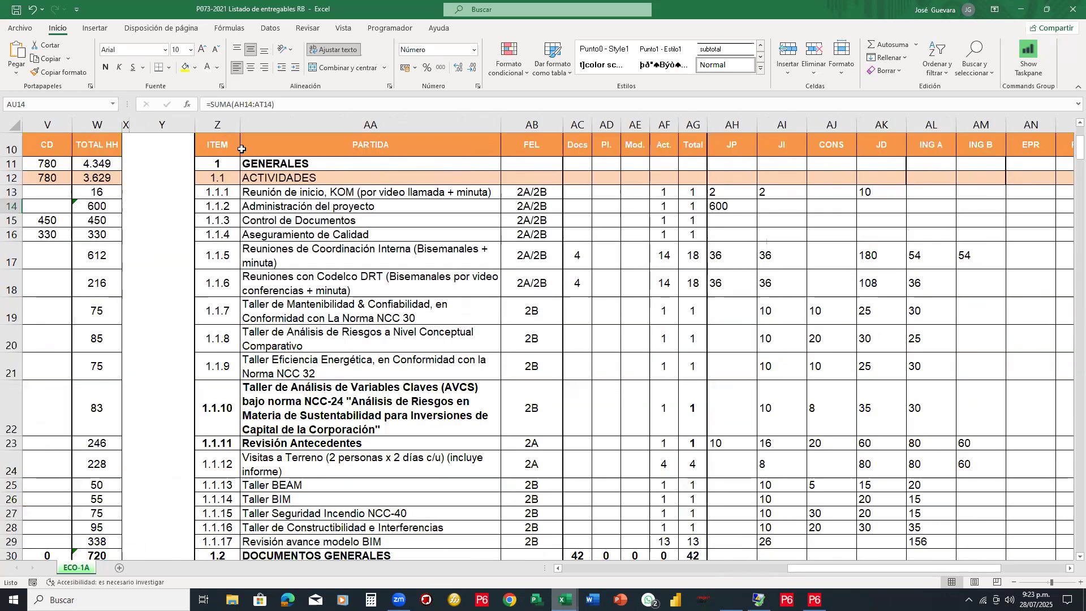
click(220, 163)
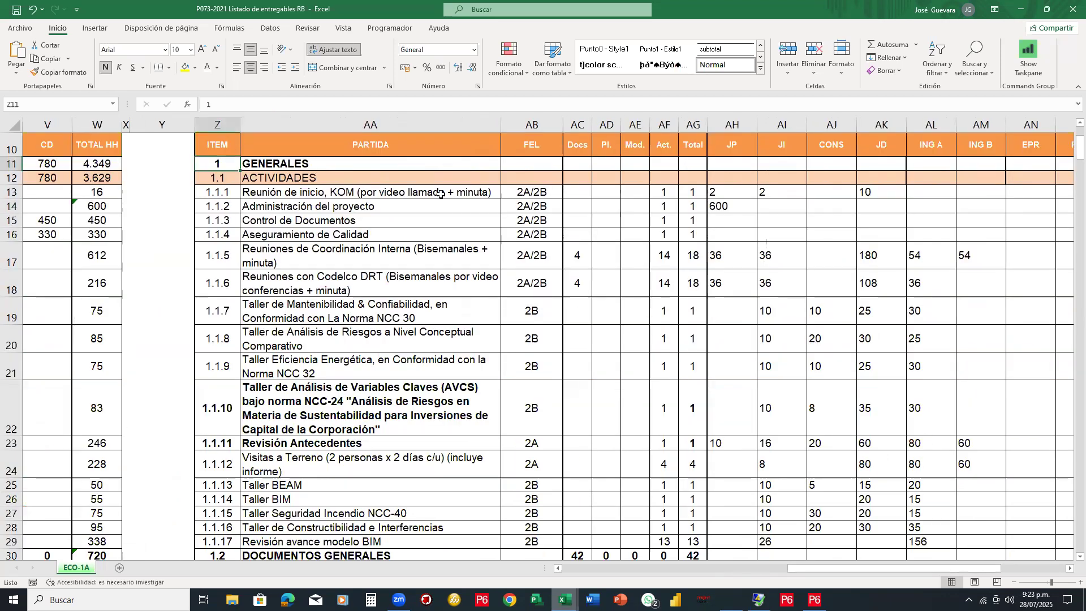
scroll(457, 255, down, 1)
scroll(454, 255, down, 6)
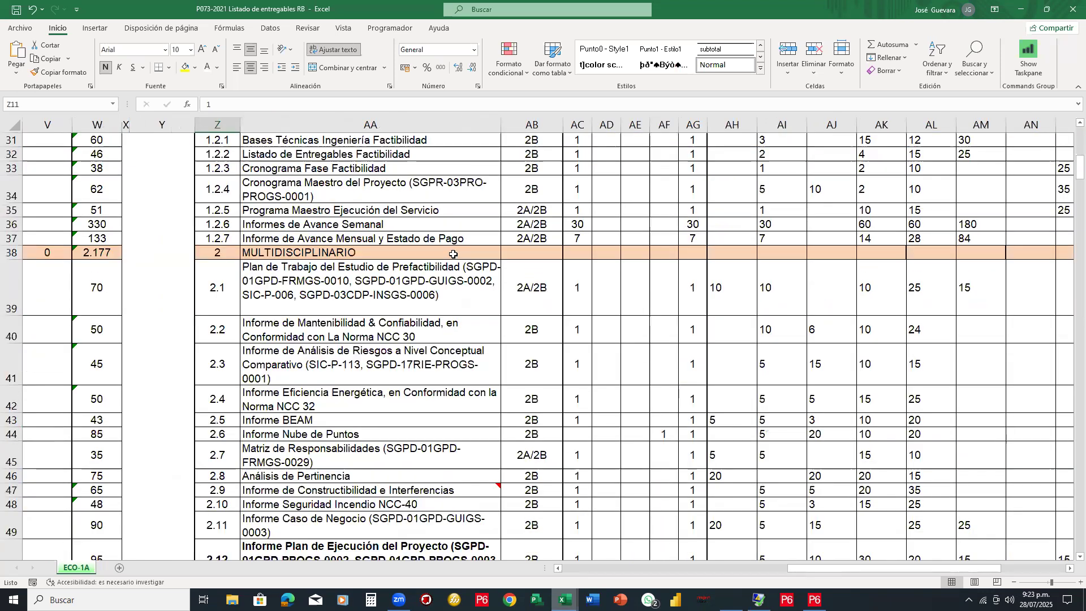
click(266, 252)
Scroll down through section 4, return to the header row and outline the ITEM column in red
scroll(266, 252, down, 6)
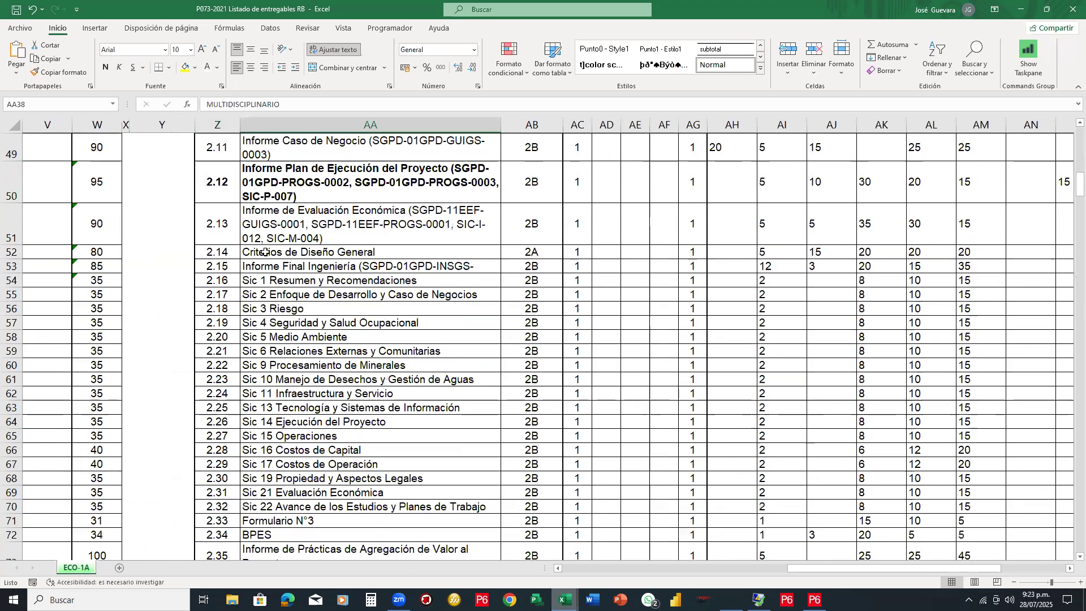
scroll(265, 252, down, 4)
scroll(265, 252, down, 3)
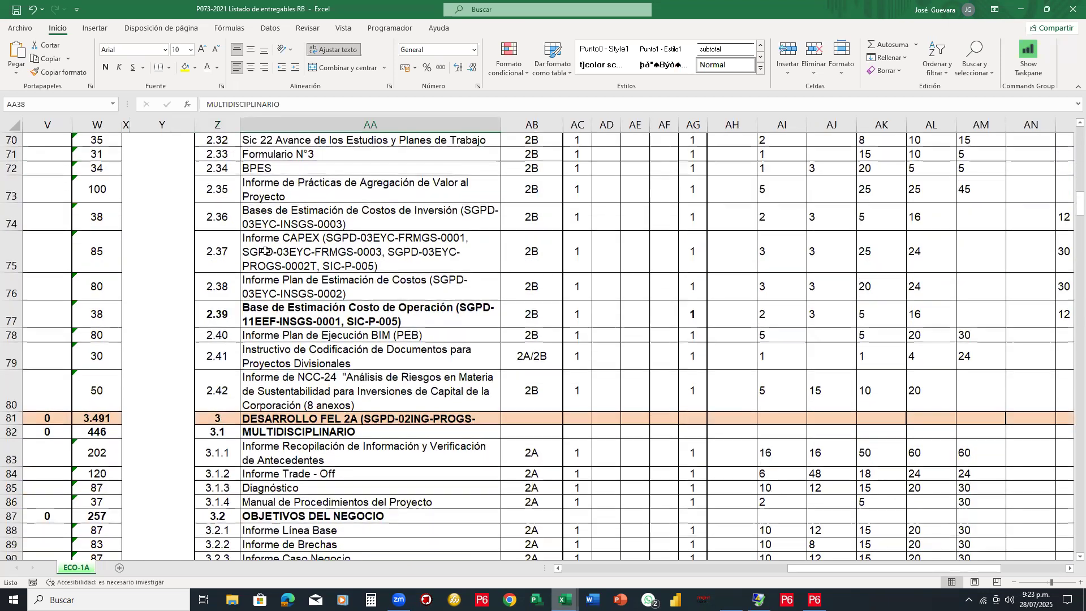
scroll(265, 252, down, 4)
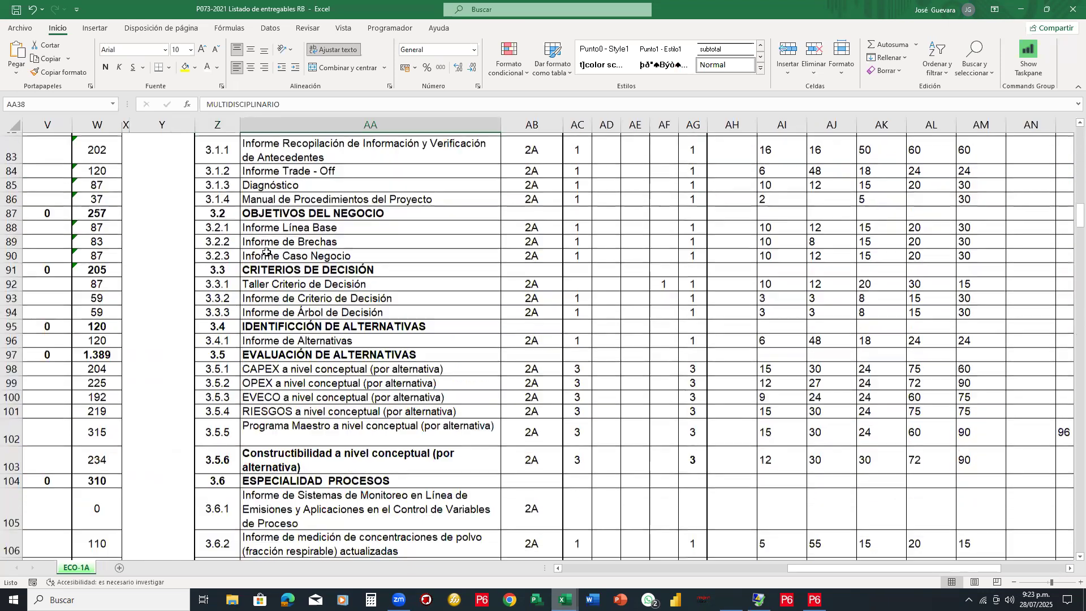
scroll(266, 252, down, 7)
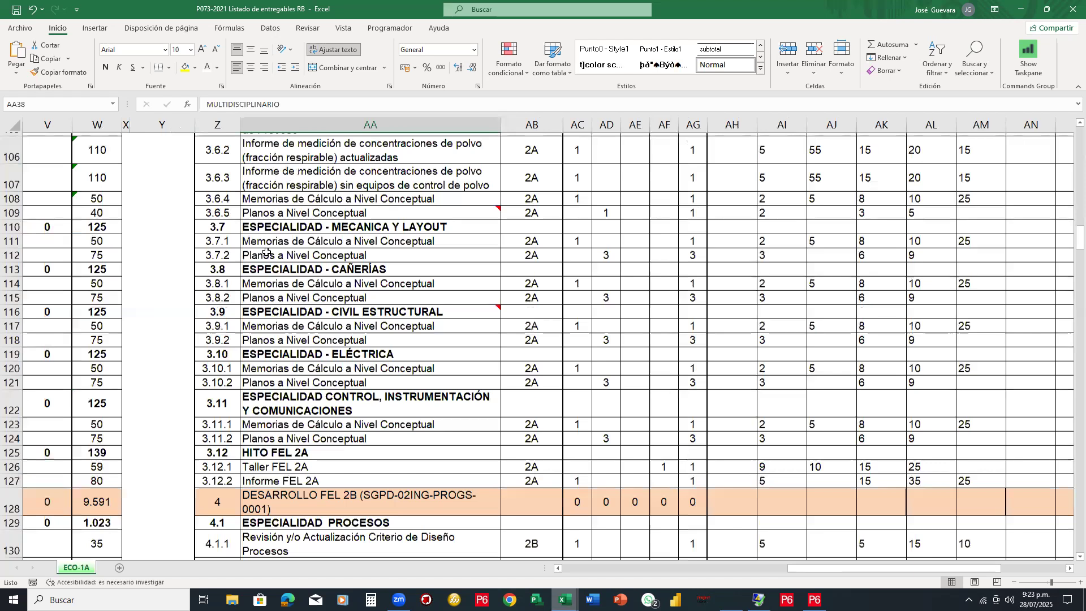
scroll(266, 253, down, 2)
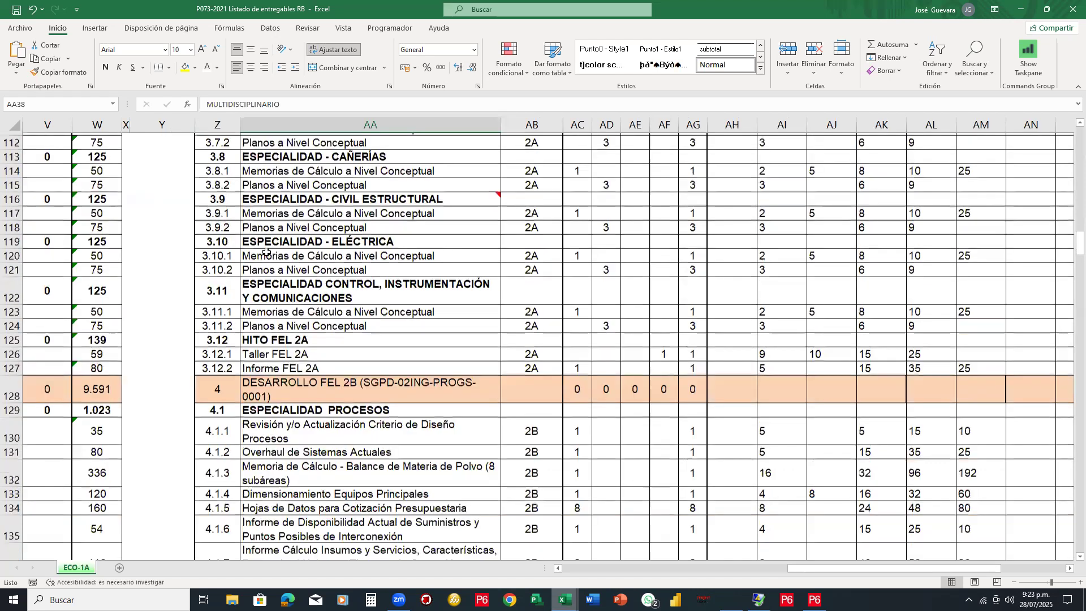
scroll(266, 252, down, 13)
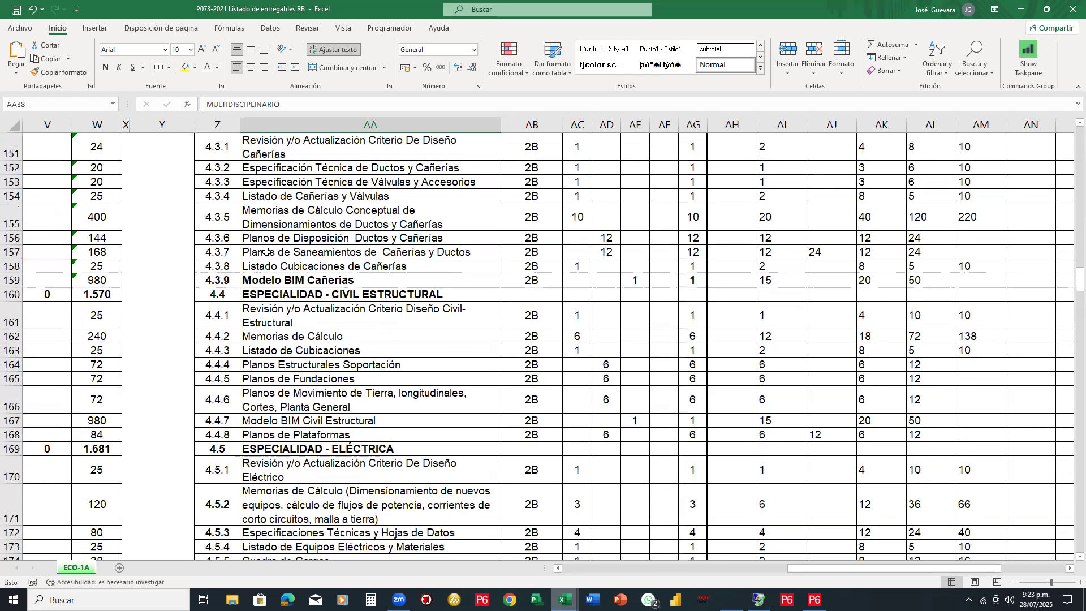
scroll(266, 252, up, 3)
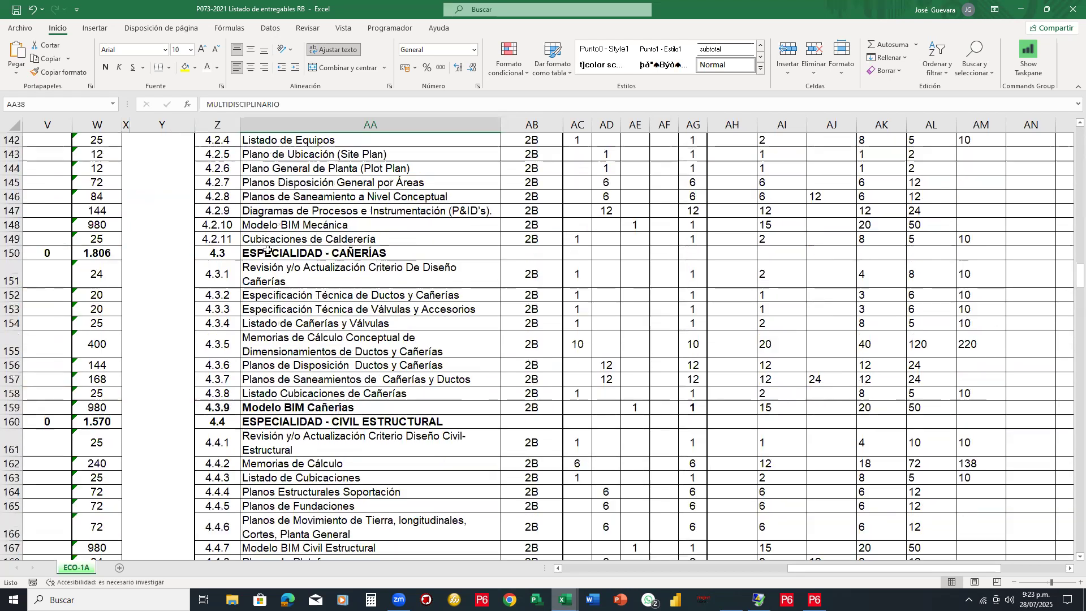
scroll(266, 250, up, 4)
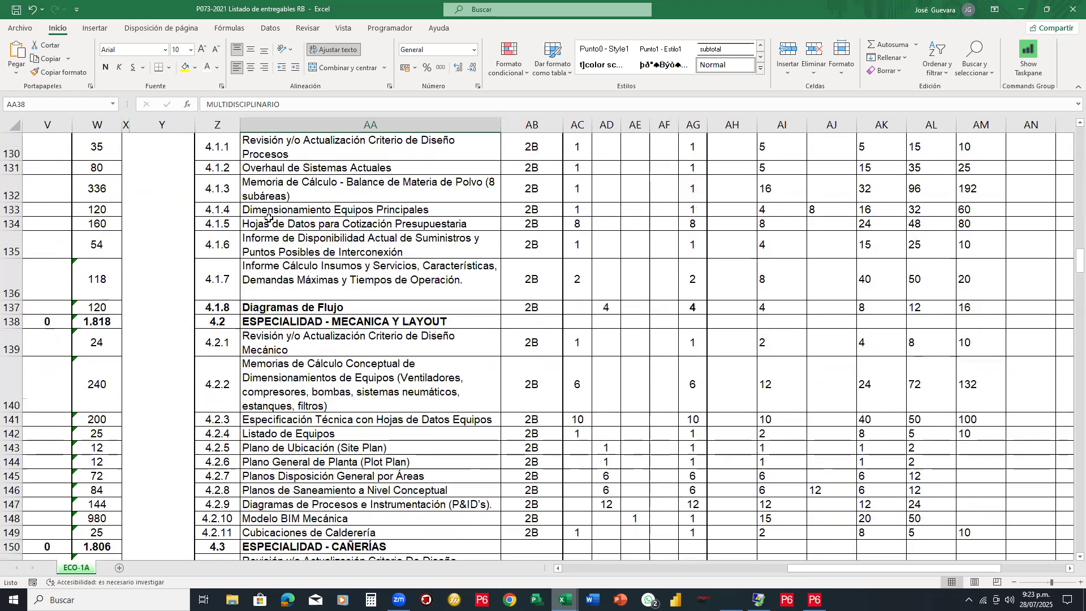
scroll(268, 217, up, 6)
scroll(268, 217, up, 20)
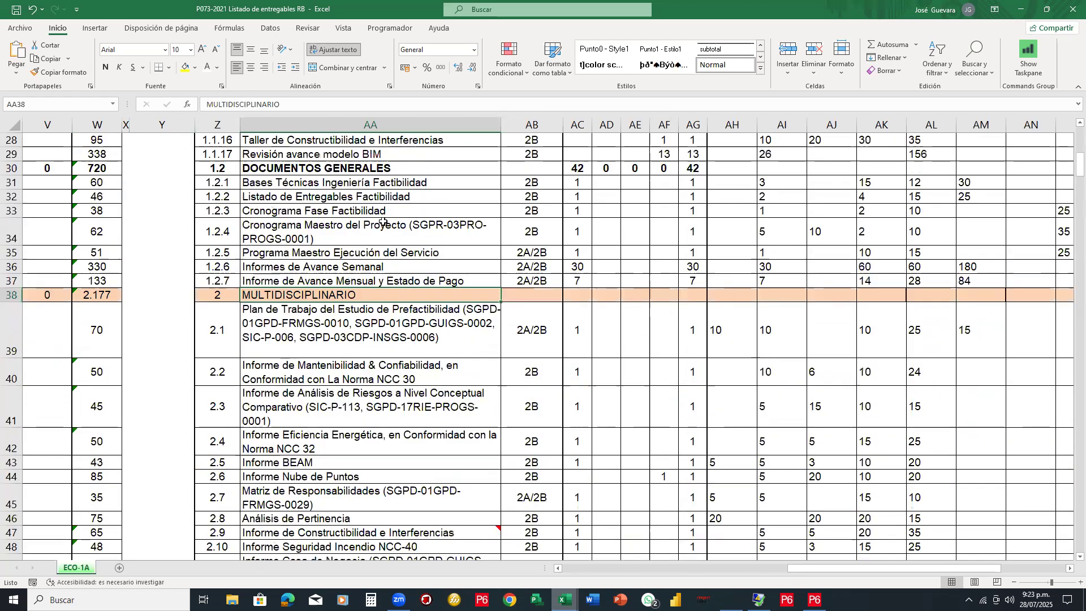
scroll(383, 221, up, 8)
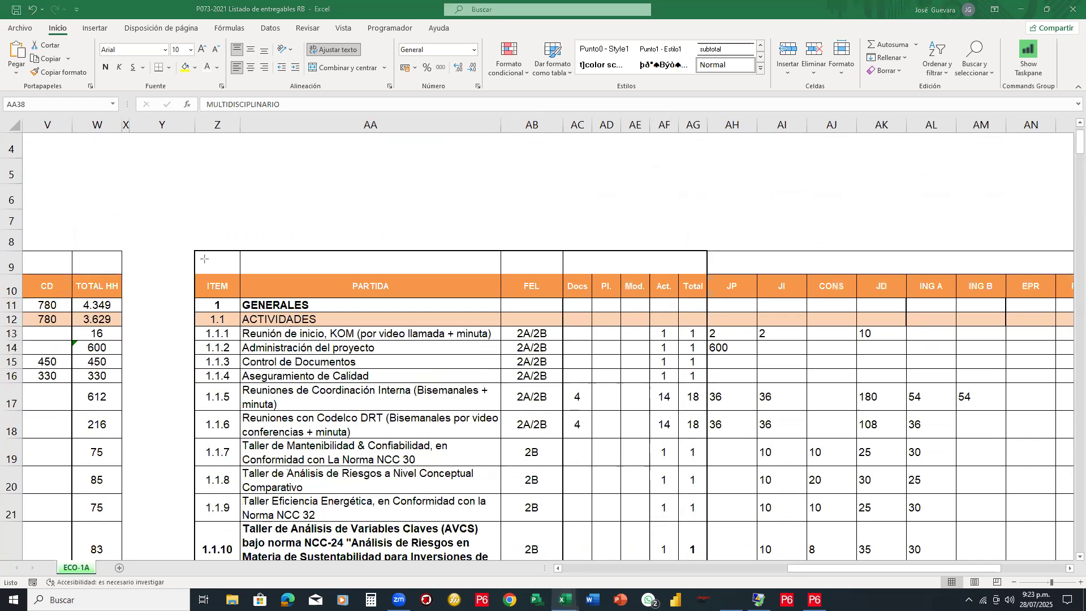
drag(238, 586, 241, 563)
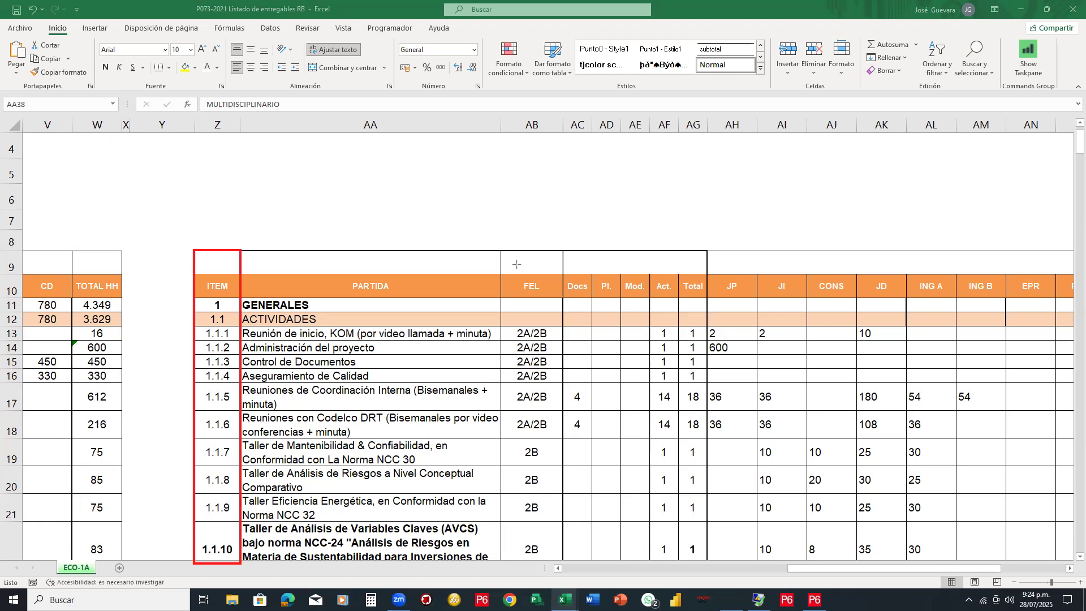
Box the Docs–Act. headers in red, then check Reuniones de Coordinación Interna's Docs 4 and Act. 14
mouse_move(562, 274)
mouse_down()
mouse_move(588, 299)
mouse_move(701, 299)
mouse_move(678, 300)
mouse_up()
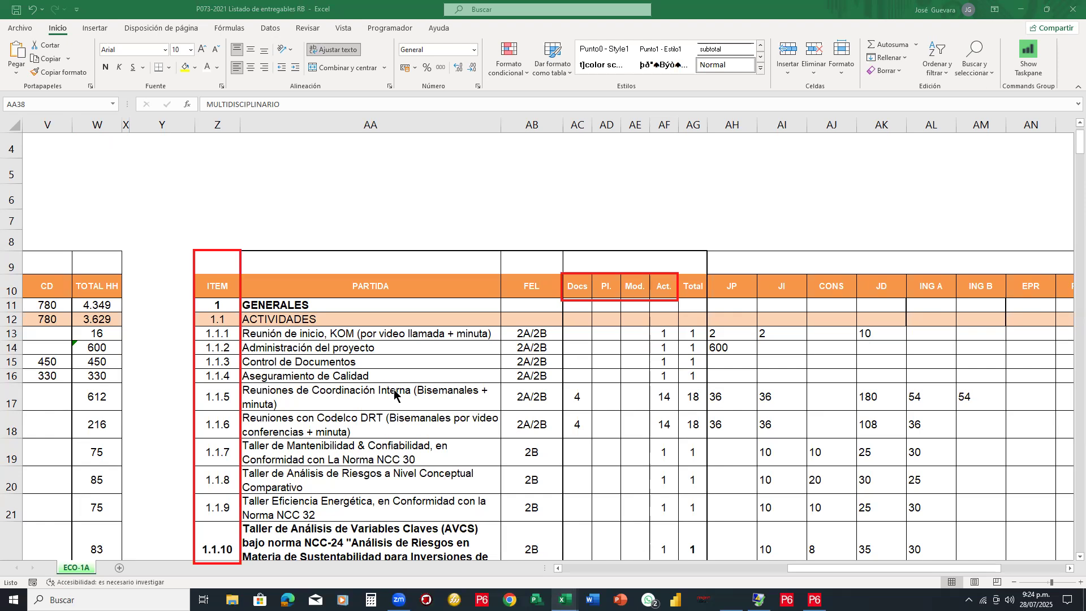
key(Escape)
click(357, 395)
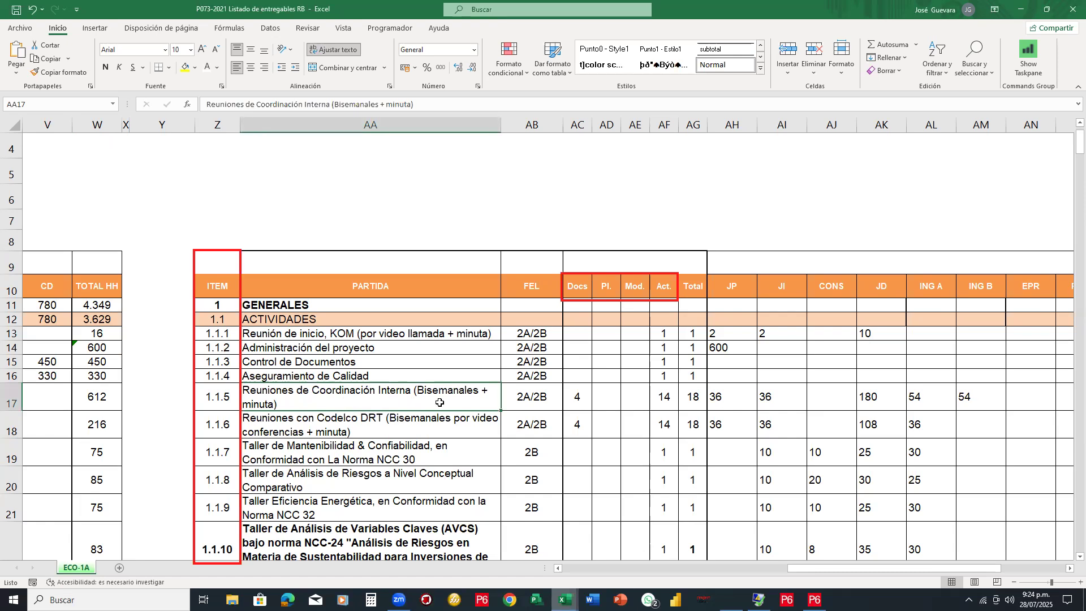
click(574, 400)
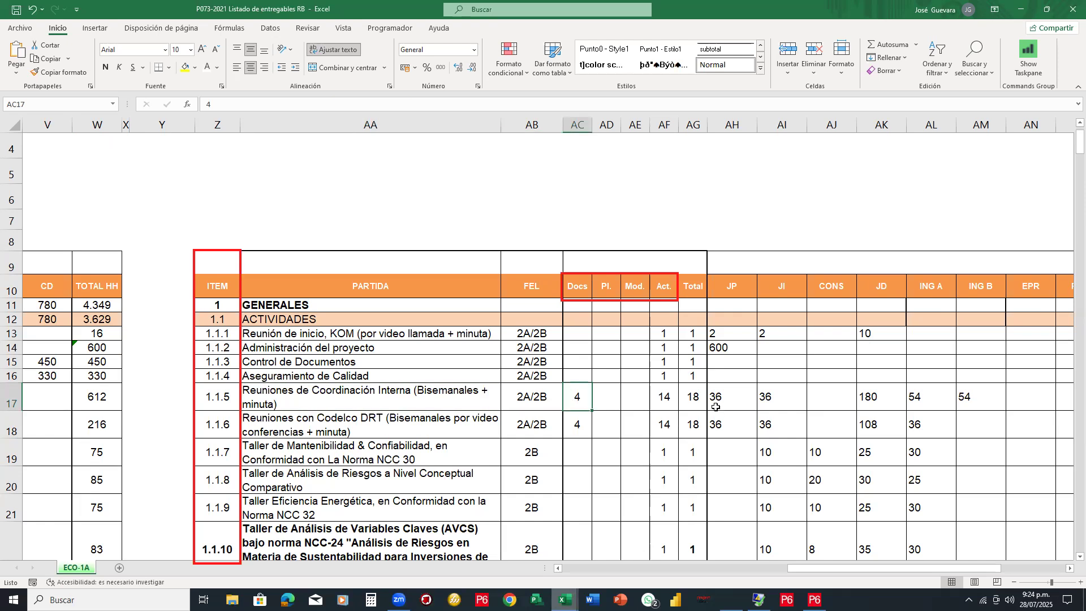
key(Right)
key(Right)
key(Right)
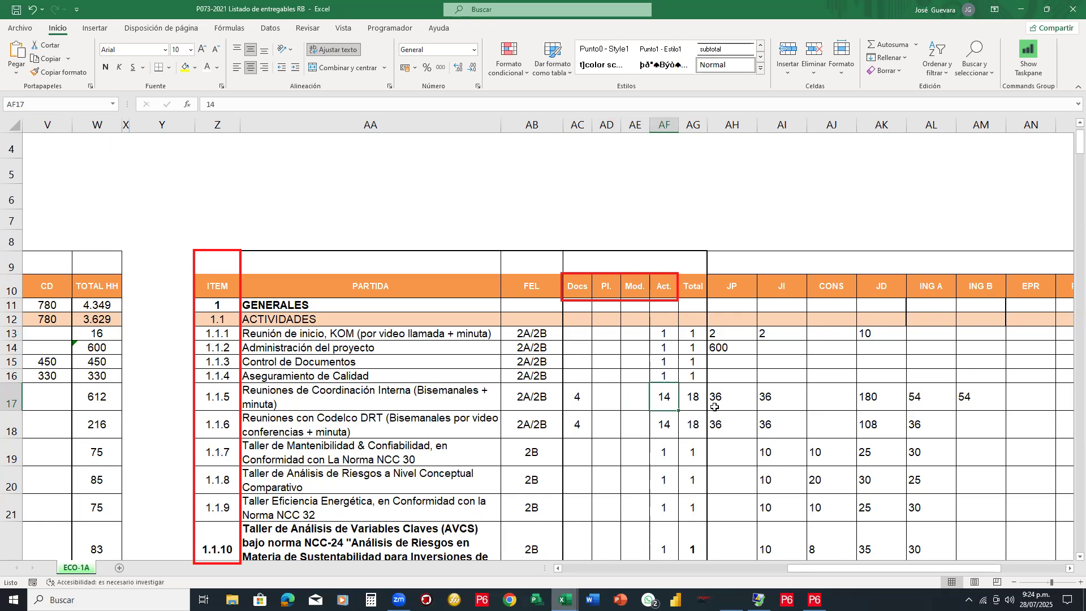
Trace Informe Línea Base and Especificación Técnica de Ductos y Cañerías from Docs 1 to Total 1
key(Page_Down)
key(Page_Down)
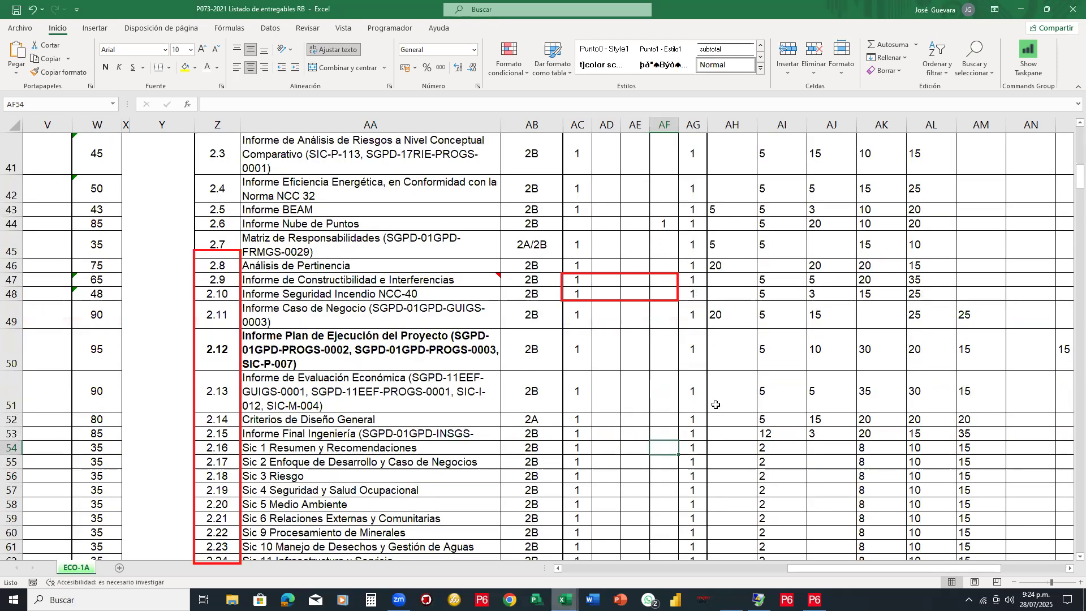
scroll(716, 405, down, 13)
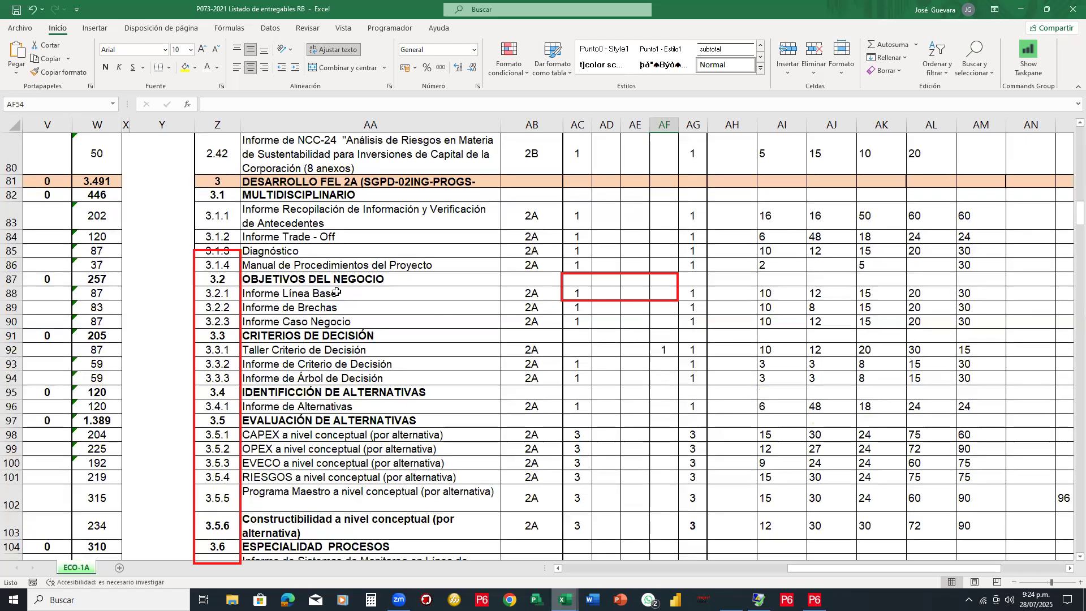
click(340, 293)
click(571, 295)
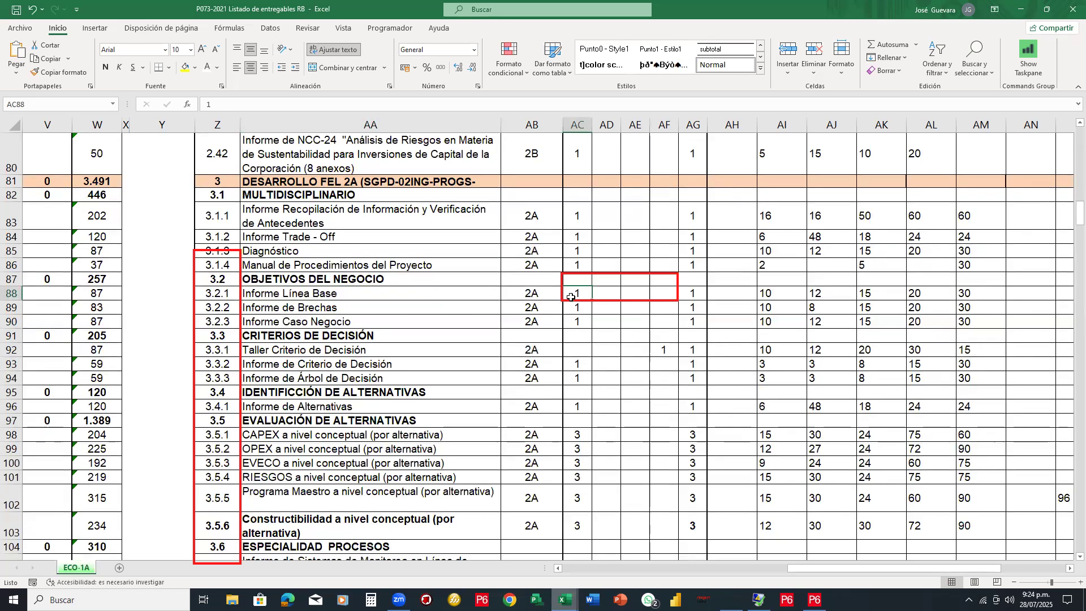
click(688, 294)
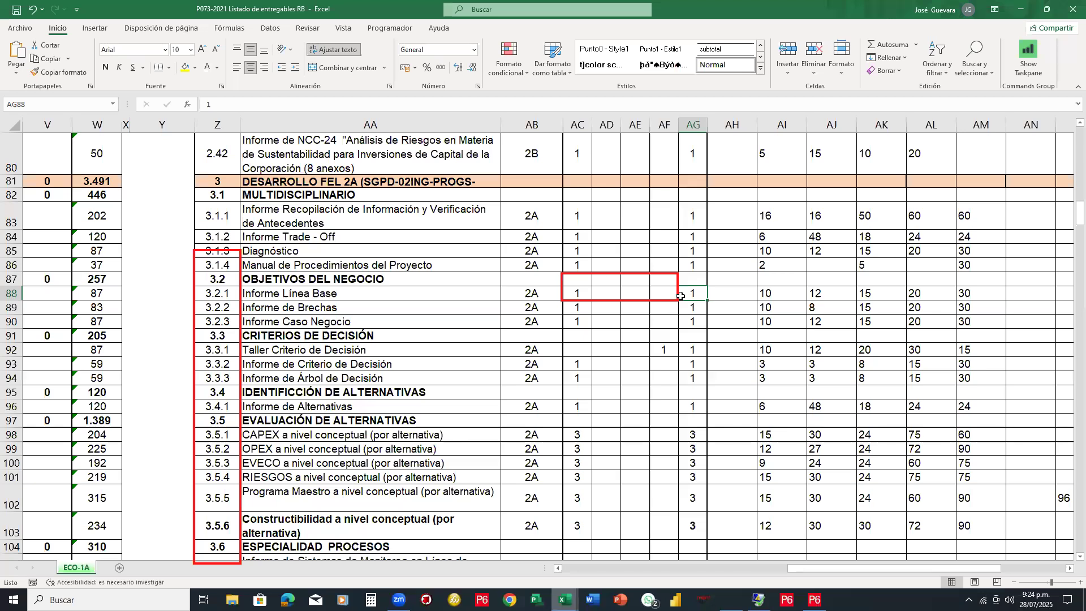
scroll(680, 296, down, 8)
scroll(680, 296, down, 10)
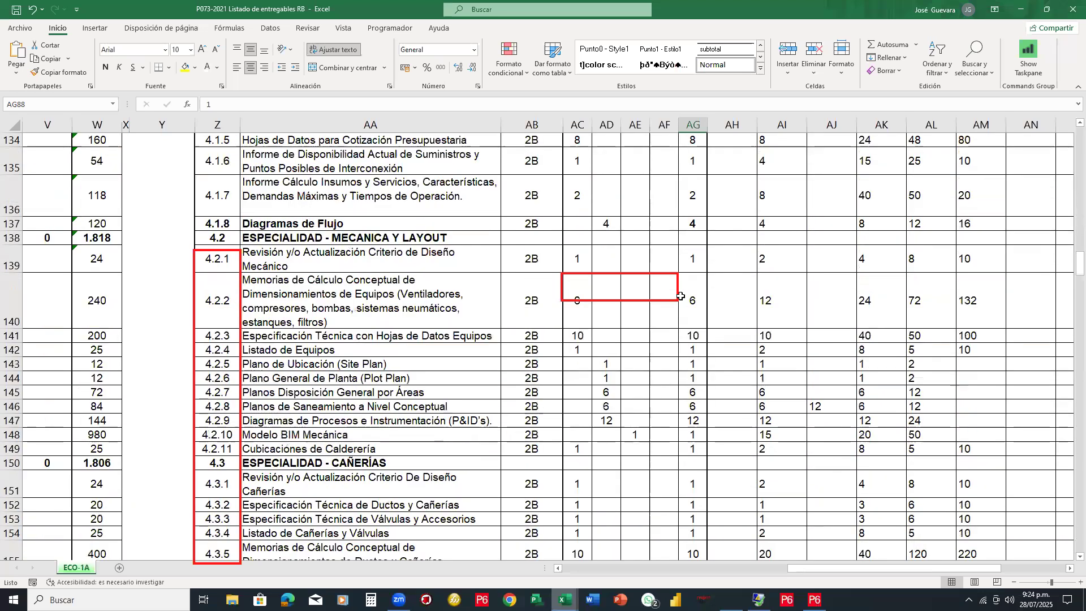
scroll(681, 295, down, 4)
scroll(328, 370, up, 2)
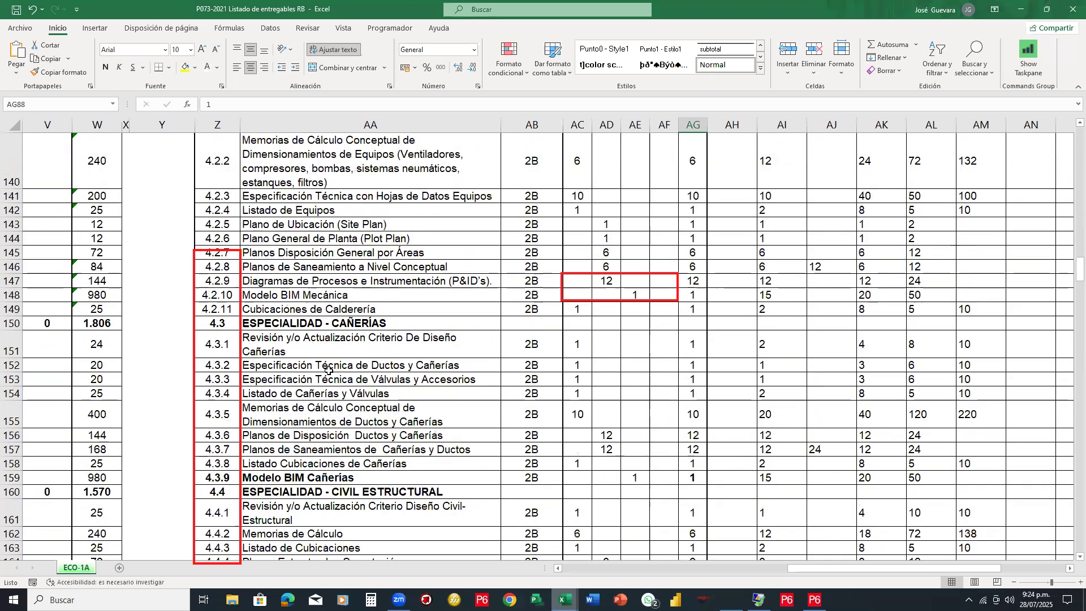
click(357, 365)
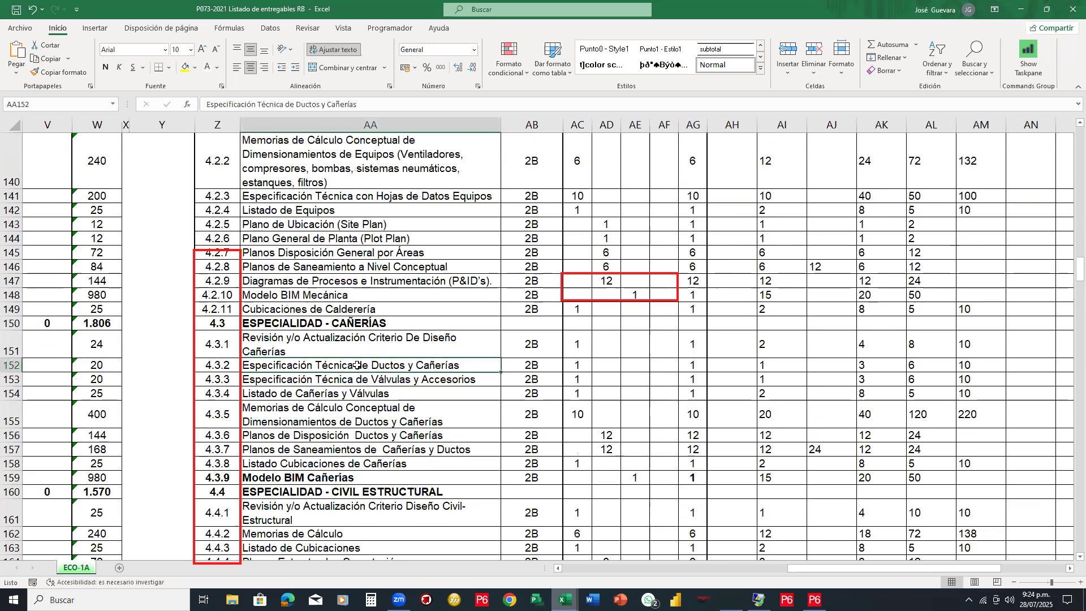
click(574, 365)
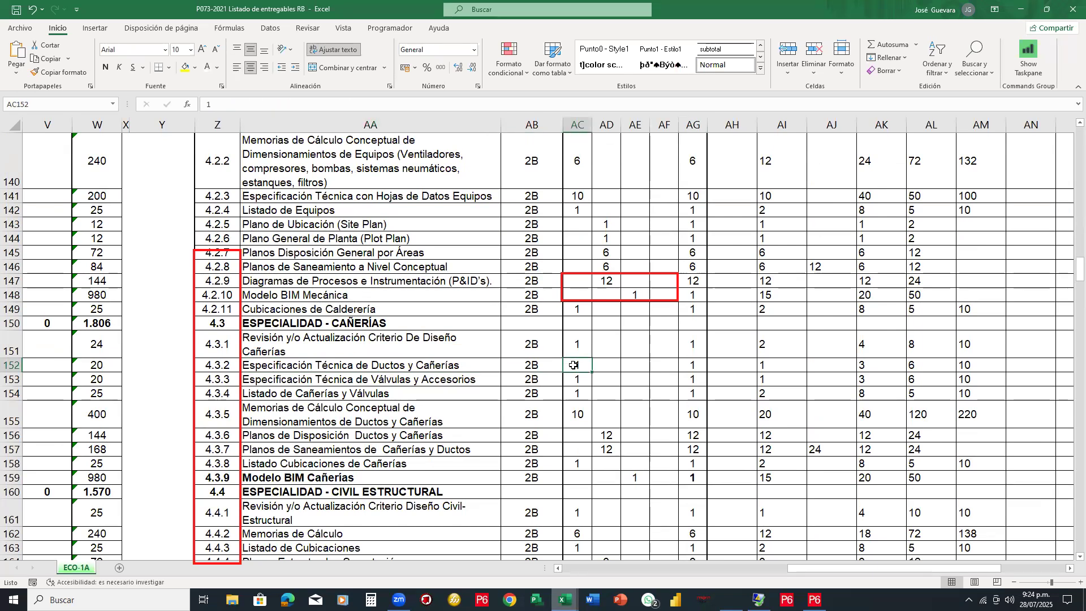
click(686, 367)
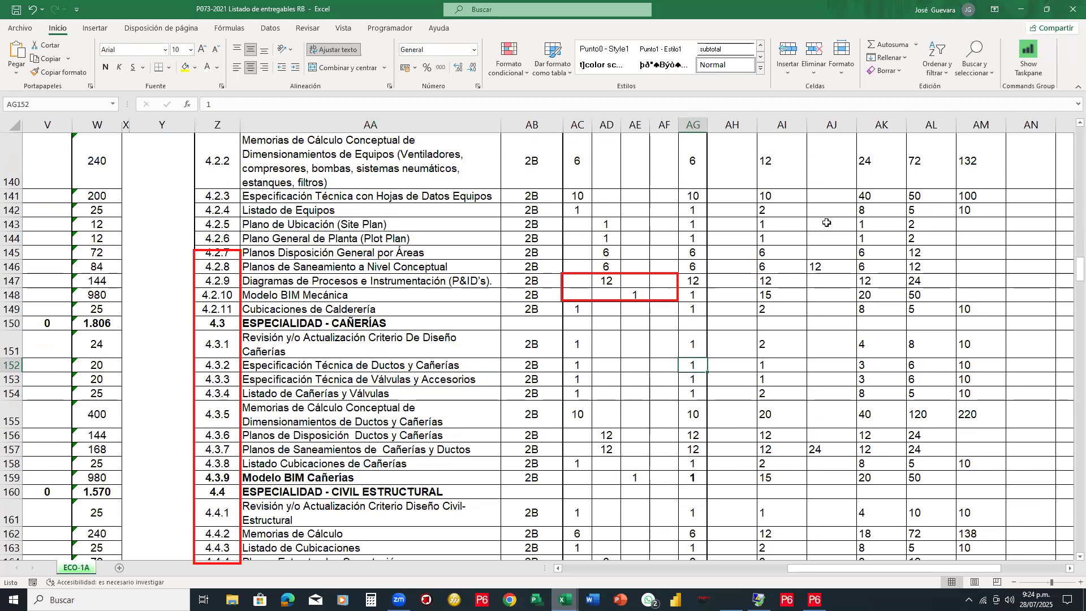
drag(1072, 264, 1069, 127)
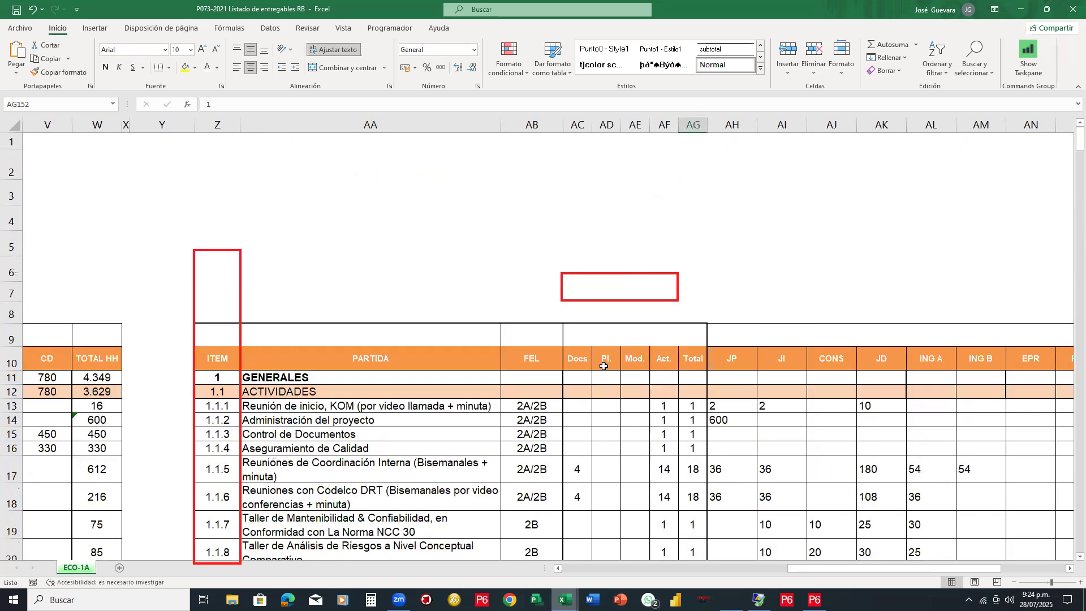
Scroll right to the role hour columns and step from TOTAL HH through COOR BIM, MOD BIM, JI and ING headers
scroll(615, 155, down, 3)
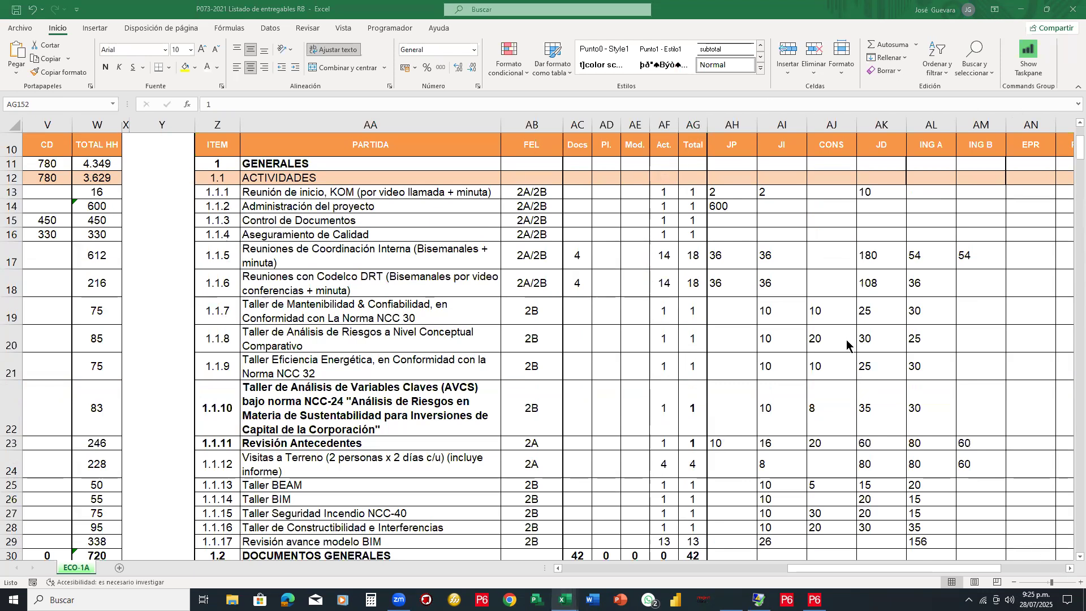
scroll(843, 346, up, 1)
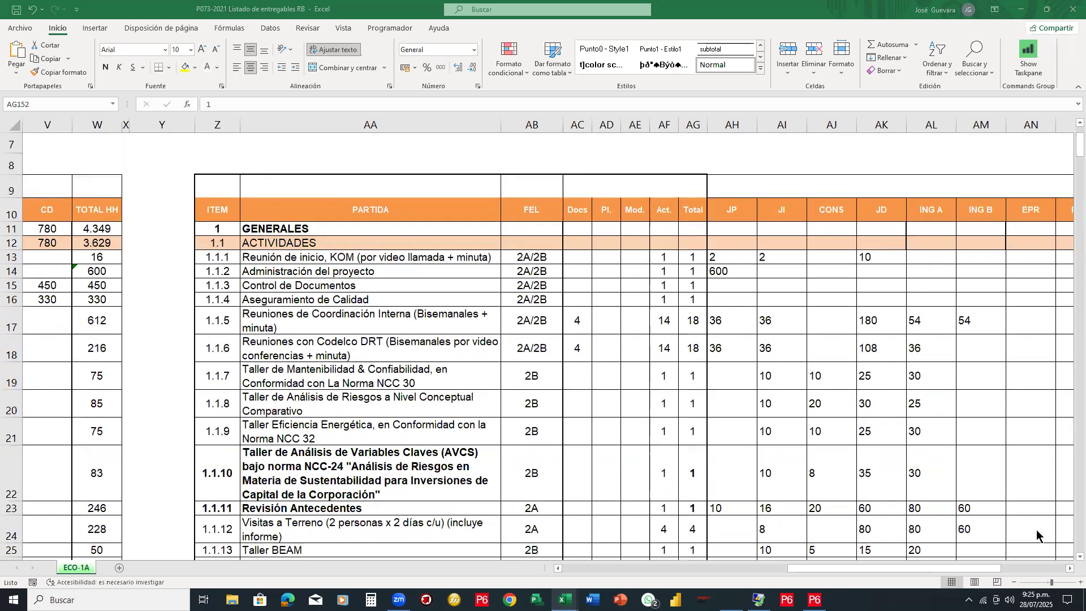
click(1067, 568)
click(1067, 569)
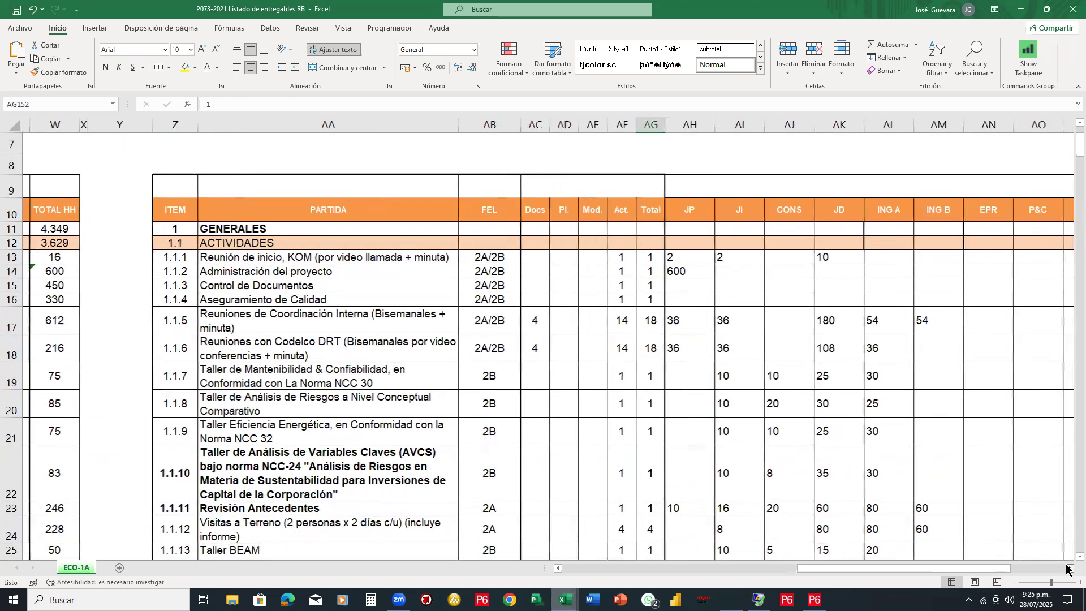
click(1067, 569)
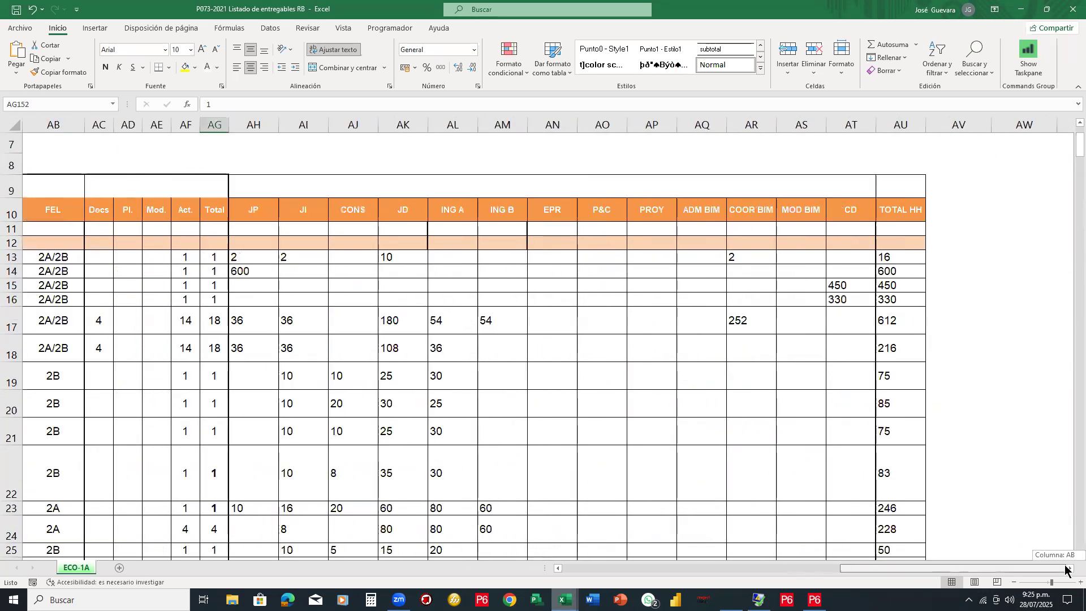
click(915, 214)
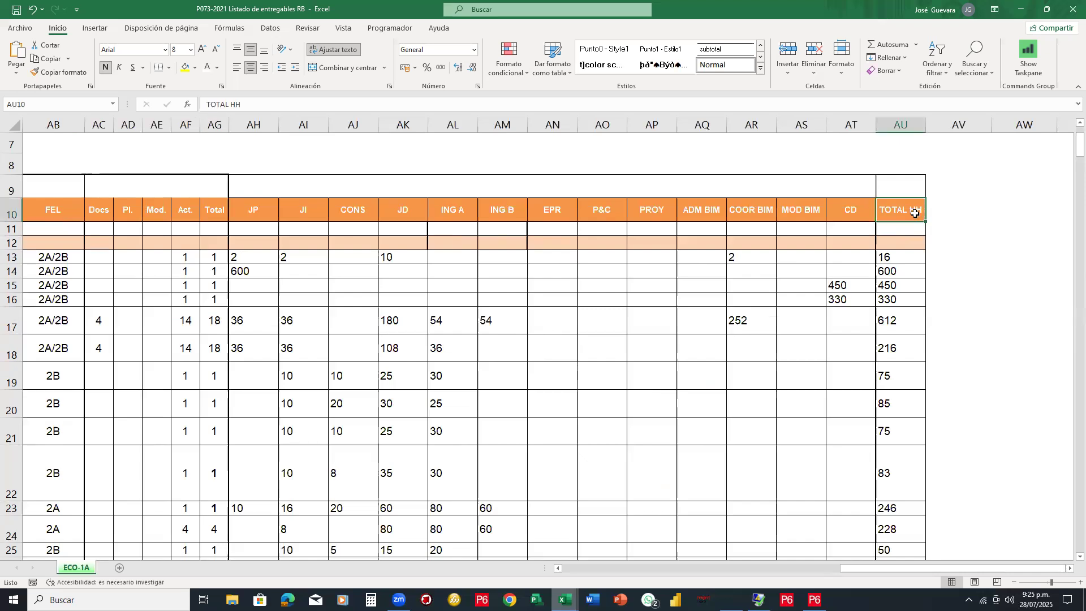
key(Left)
key(Left)
key(Left)
key(Right)
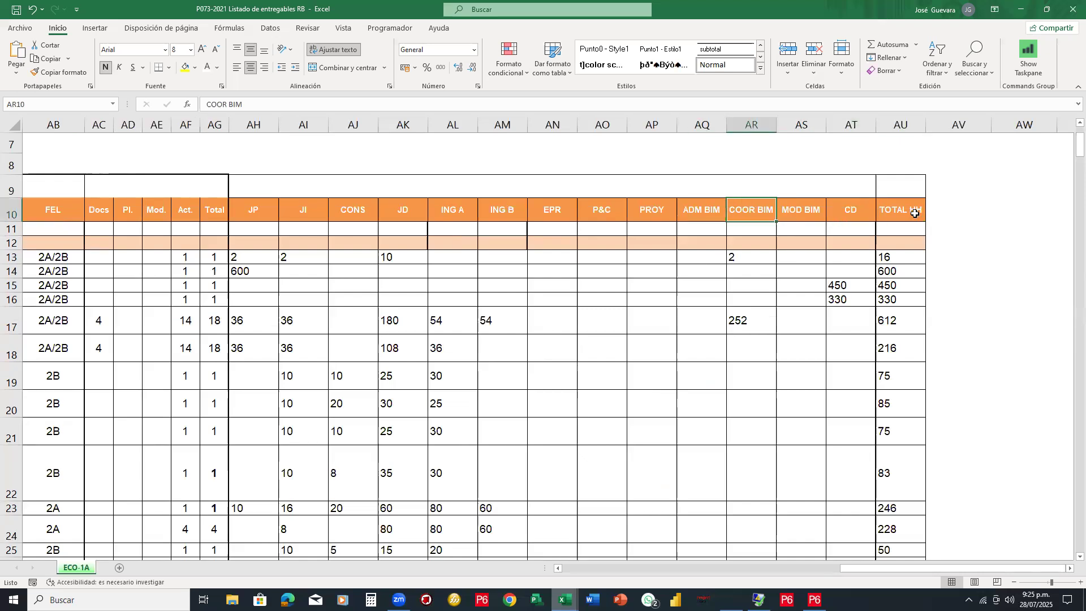
key(Right)
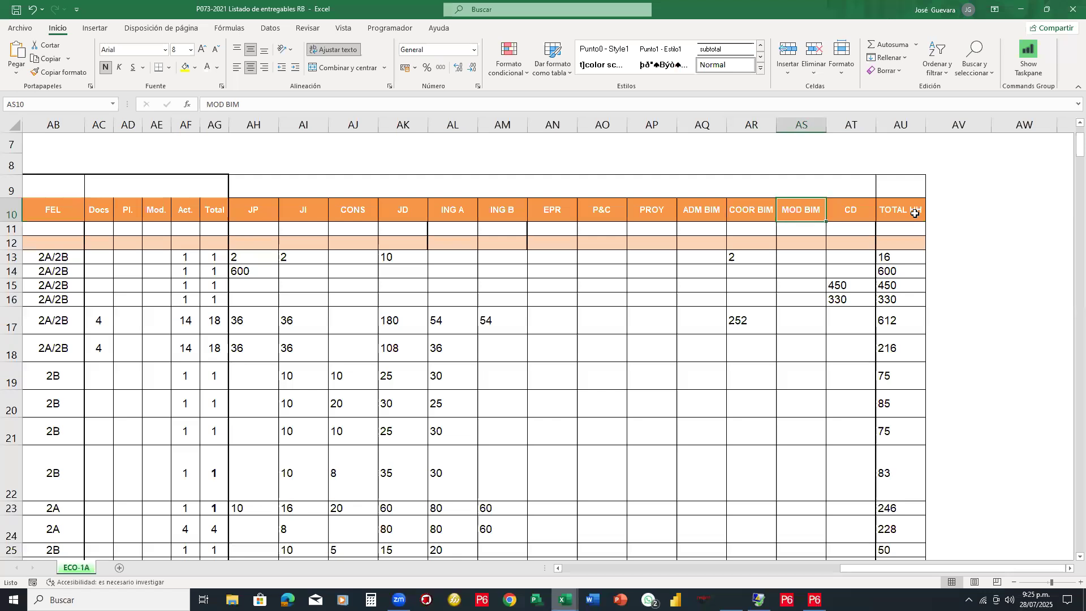
key(Left)
key(Left)
key(Left)
key(Left)
key(Left)
key(Left)
key(Left)
key(Left)
key(Left)
key(Left)
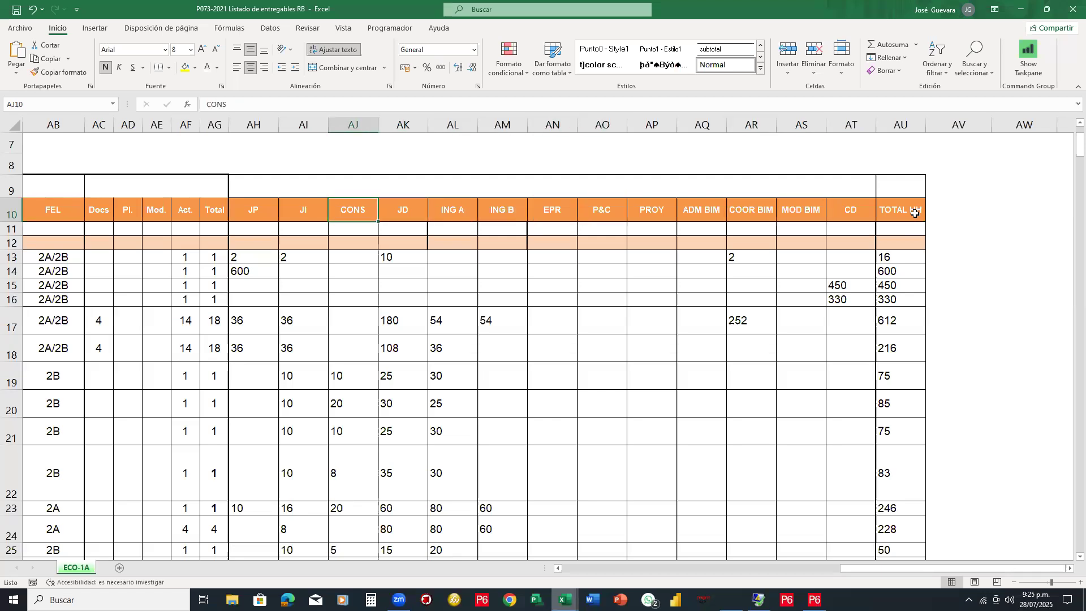
key(Left)
key(Right)
key(Right)
key(Right)
key(Right)
key(Right)
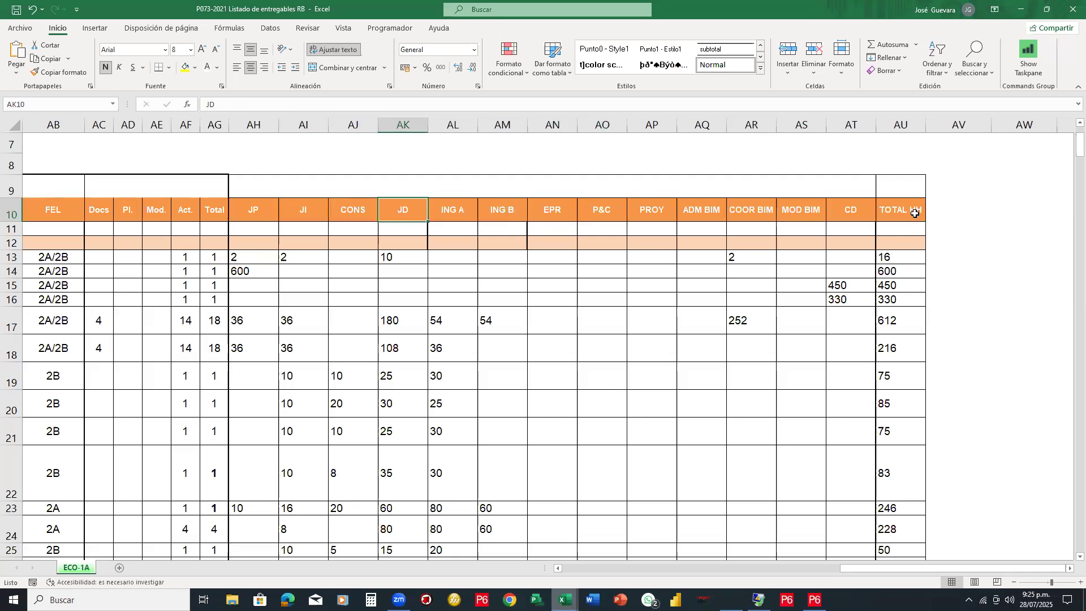
key(Right)
key(Right)
key(Right)
key(Right)
key(Right)
key(Right)
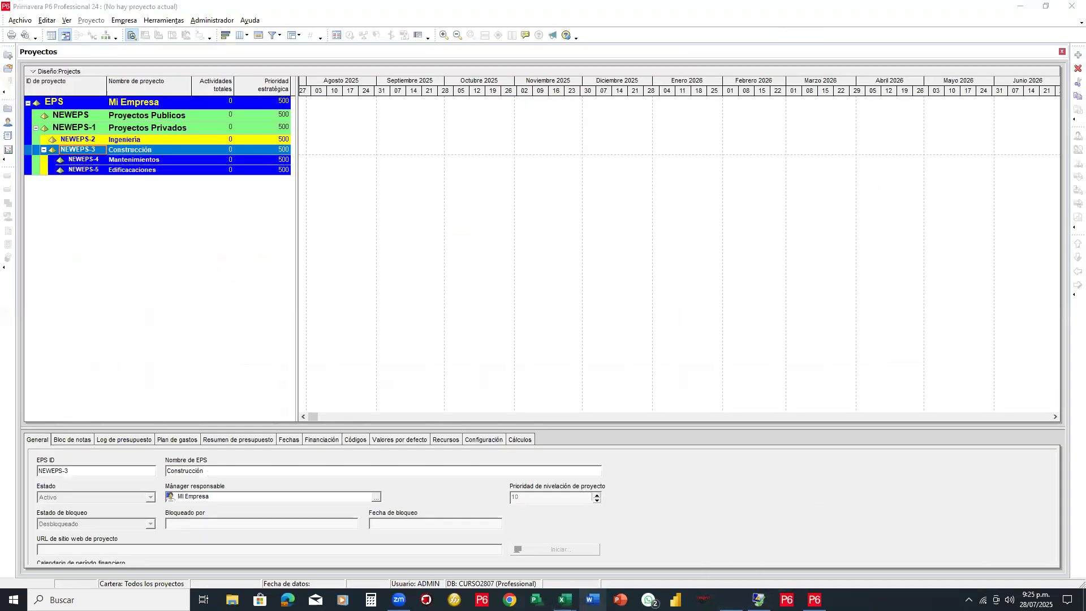
Switch to the P014-2022-RB---3.2 Listado de Entregables y HH workbook's 4 HH sheet
mouse_move(564, 600)
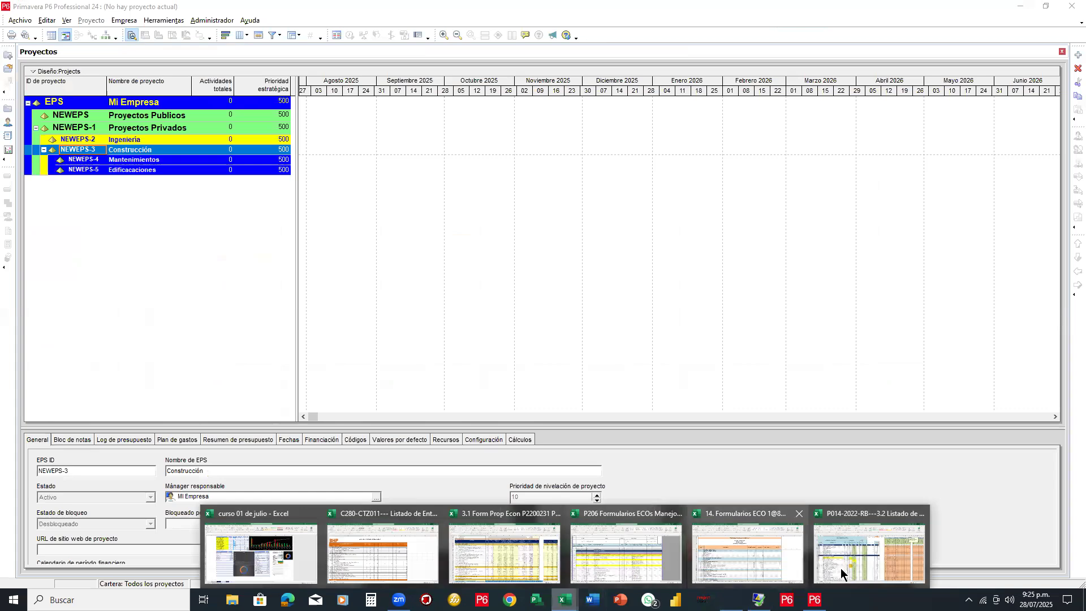
click(869, 555)
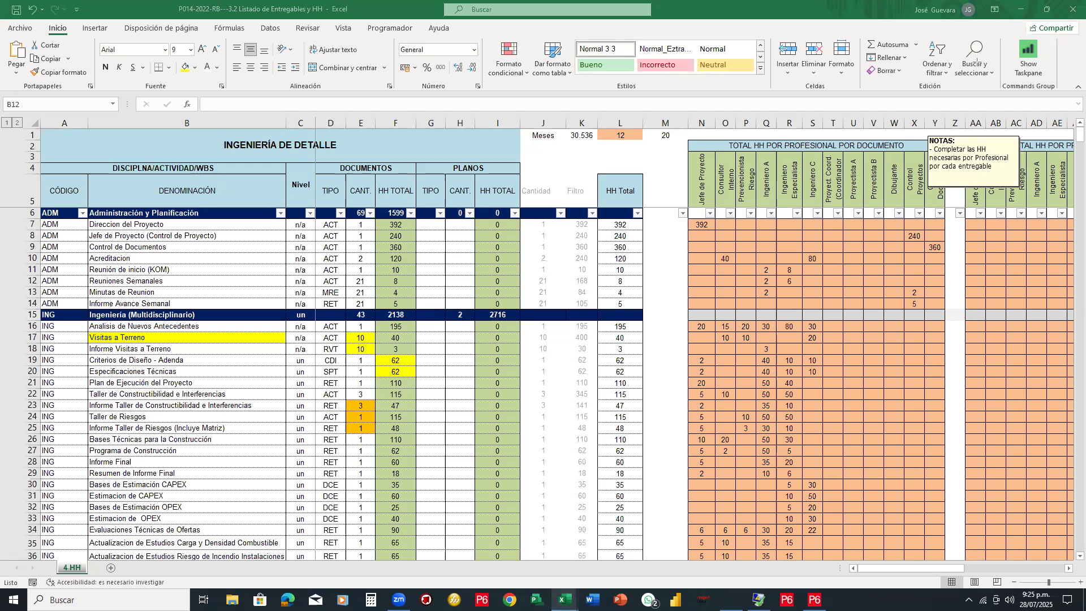
Review row 34's role hours for Evaluaciones Técnicas de Ofertas, entering 6 in P34, against its 90 HH total
scroll(54, 306, down, 5)
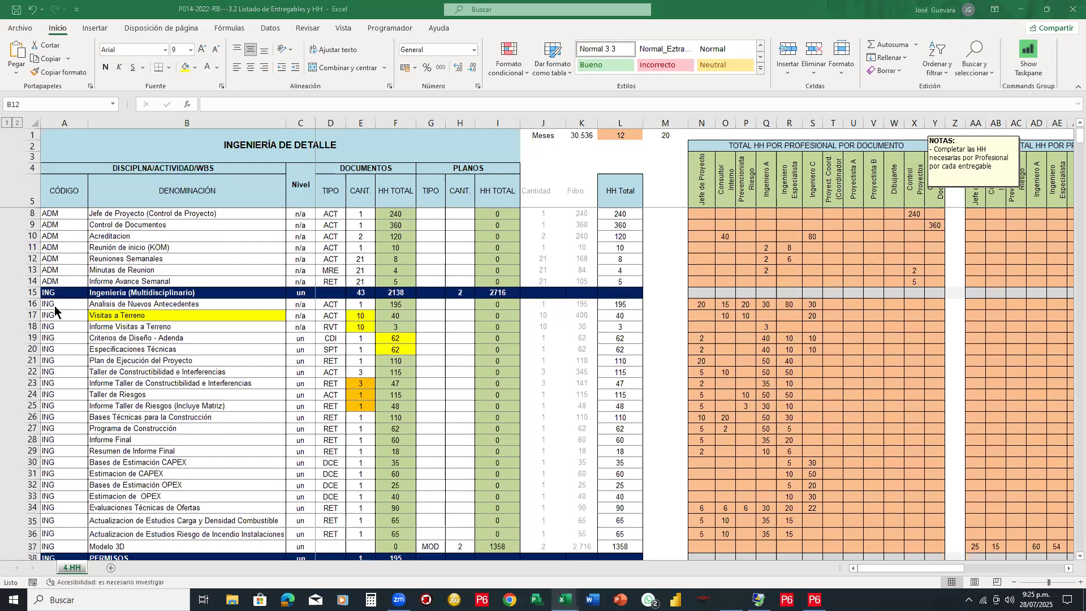
scroll(54, 305, down, 4)
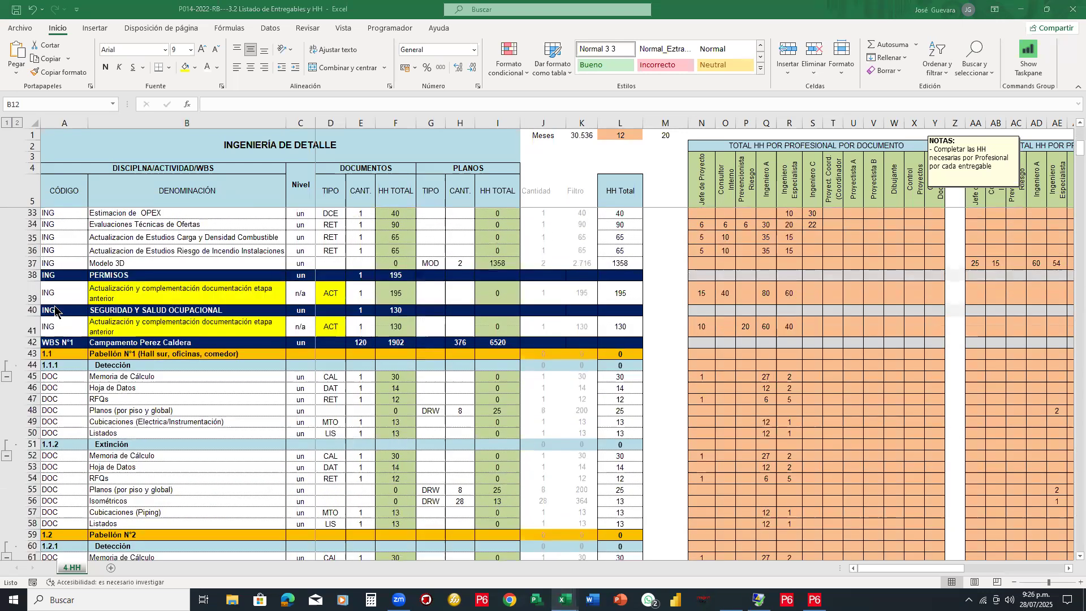
scroll(55, 310, up, 9)
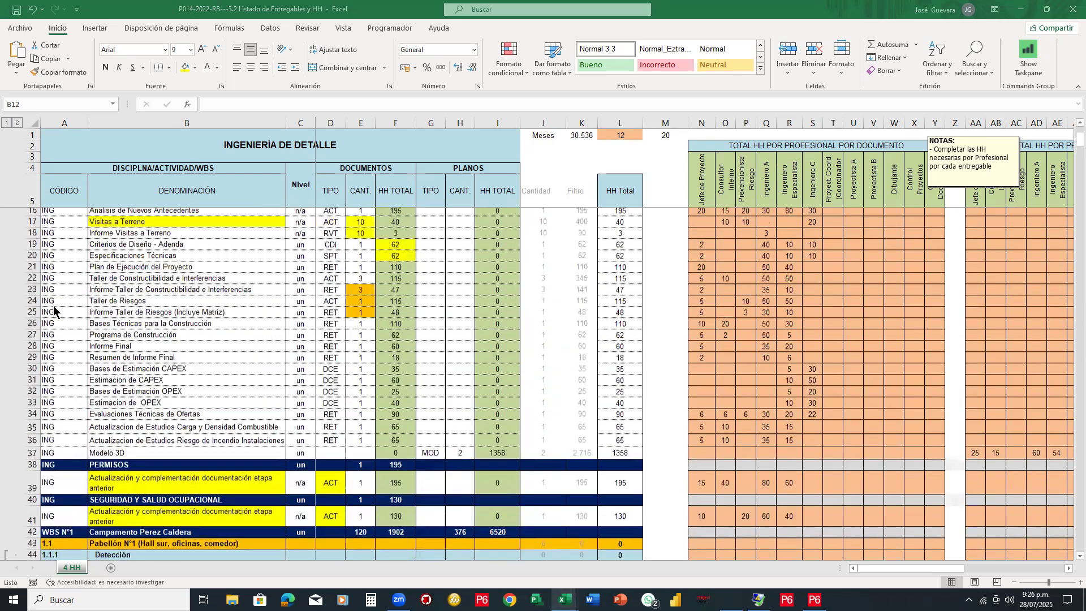
scroll(55, 310, down, 5)
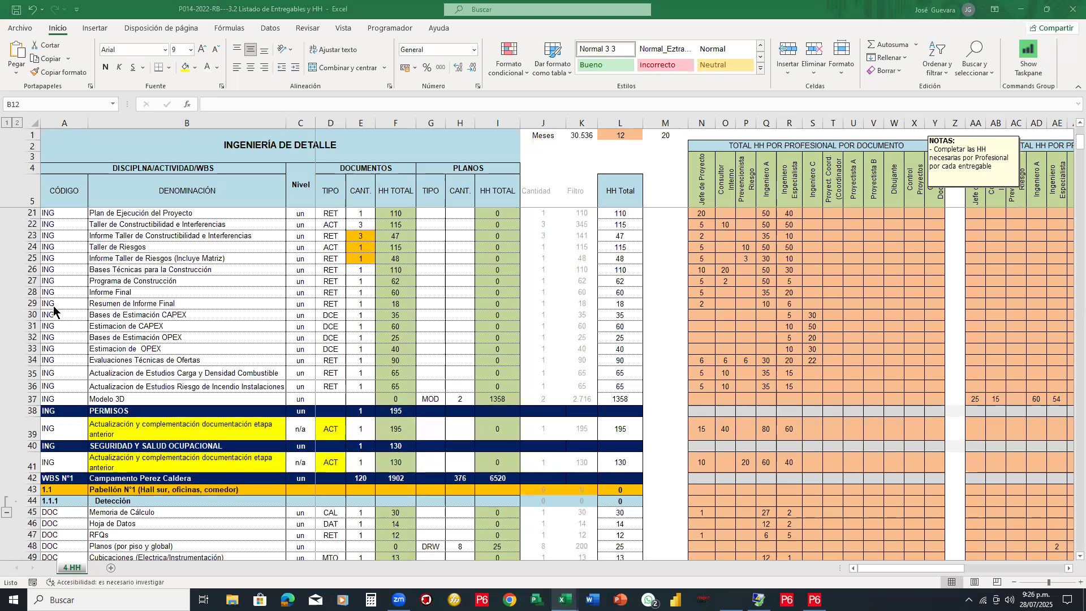
scroll(54, 310, down, 3)
scroll(224, 397, down, 3)
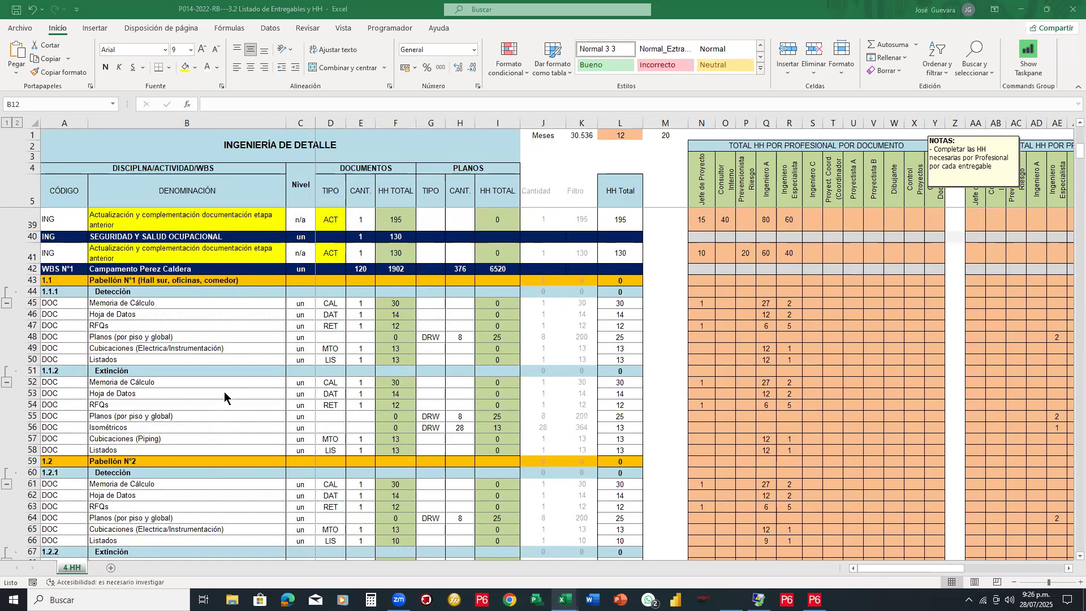
scroll(224, 391, down, 1)
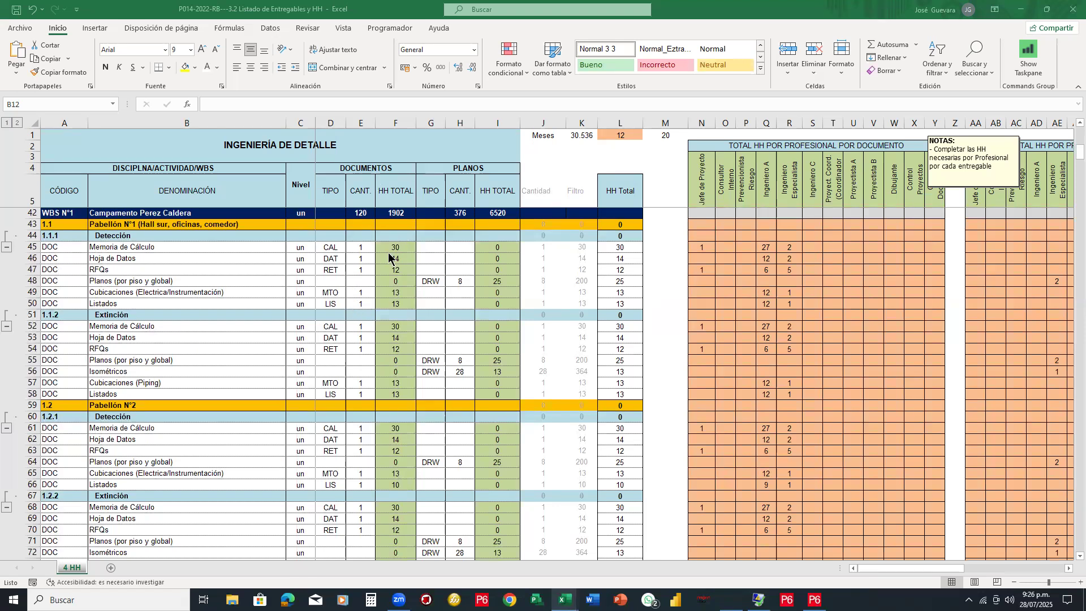
scroll(389, 257, up, 7)
scroll(389, 258, up, 5)
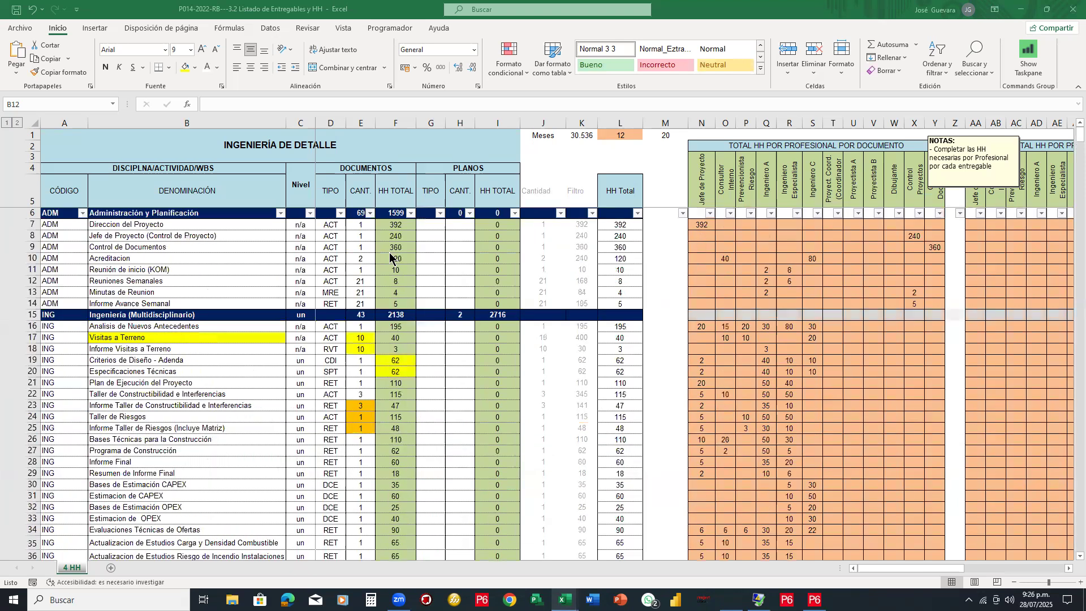
scroll(854, 237, down, 9)
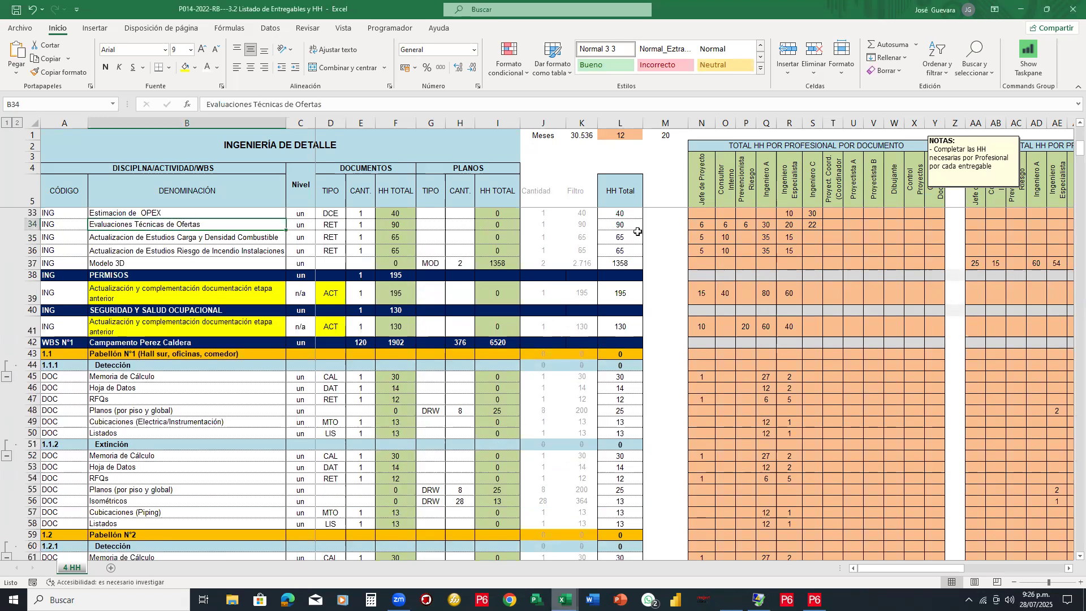
click(702, 229)
click(726, 228)
click(747, 226)
text(6)
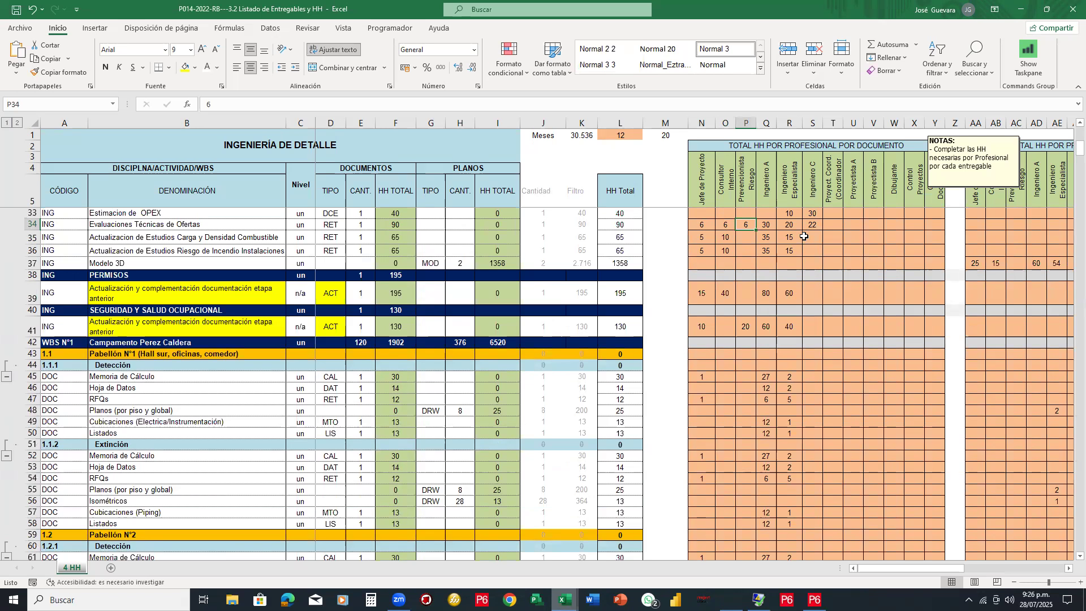
click(770, 226)
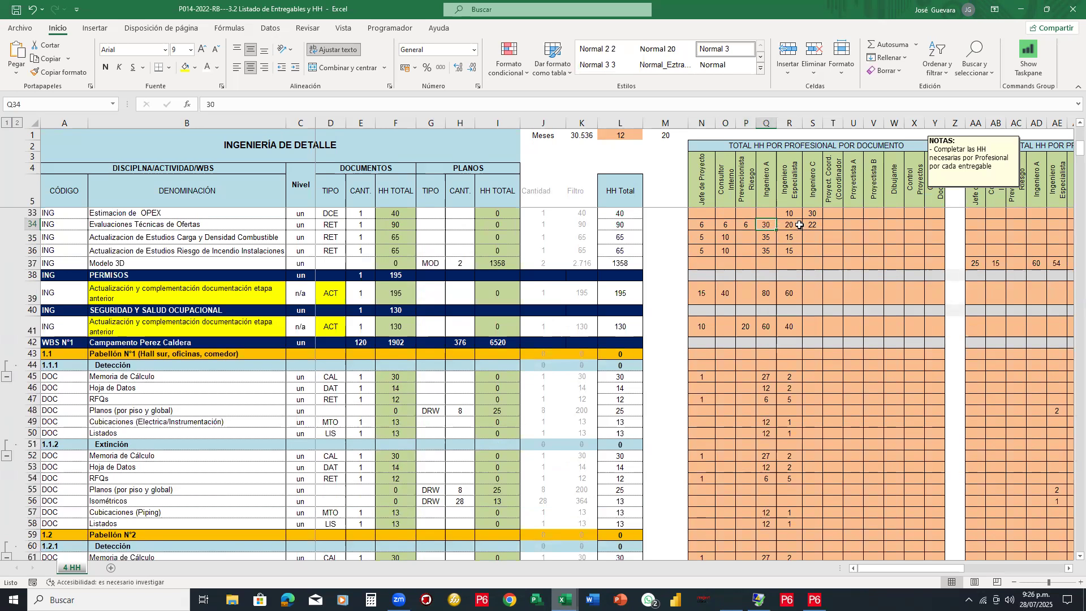
click(792, 225)
click(813, 227)
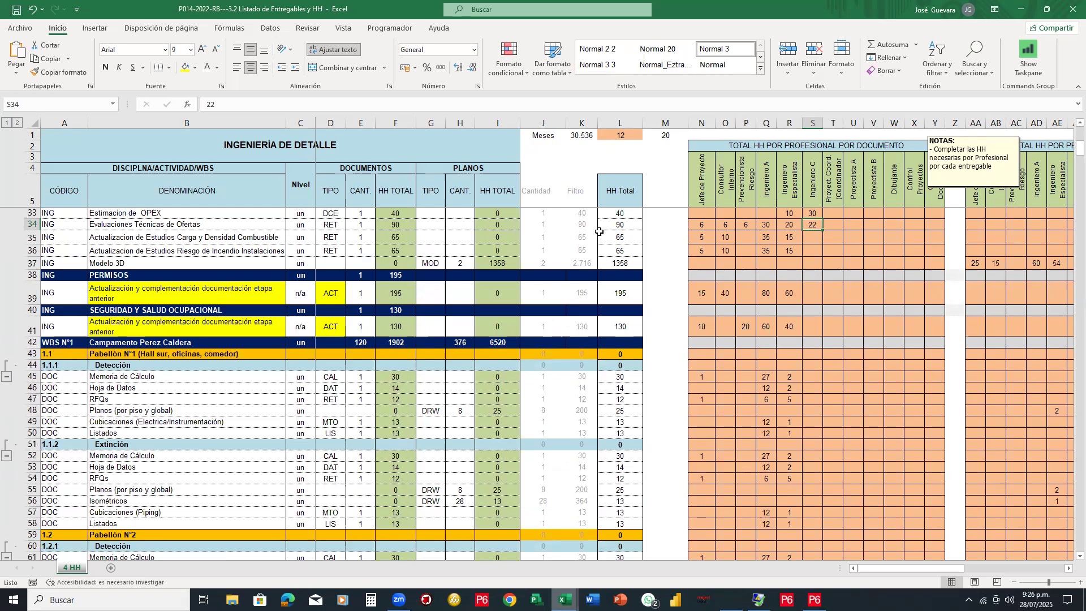
click(624, 225)
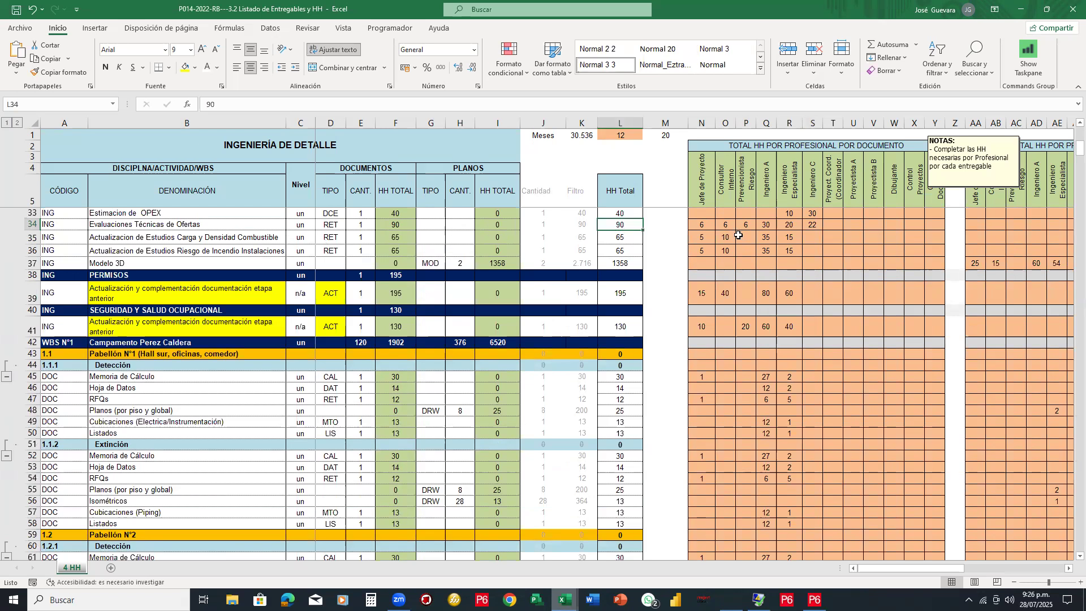
key(Left)
key(Left)
Page through the pavilion WBS rows to WBS N°2, then back to WBS N°1 Campamento Perez Caldera
key(Page_Down)
key(Page_Down)
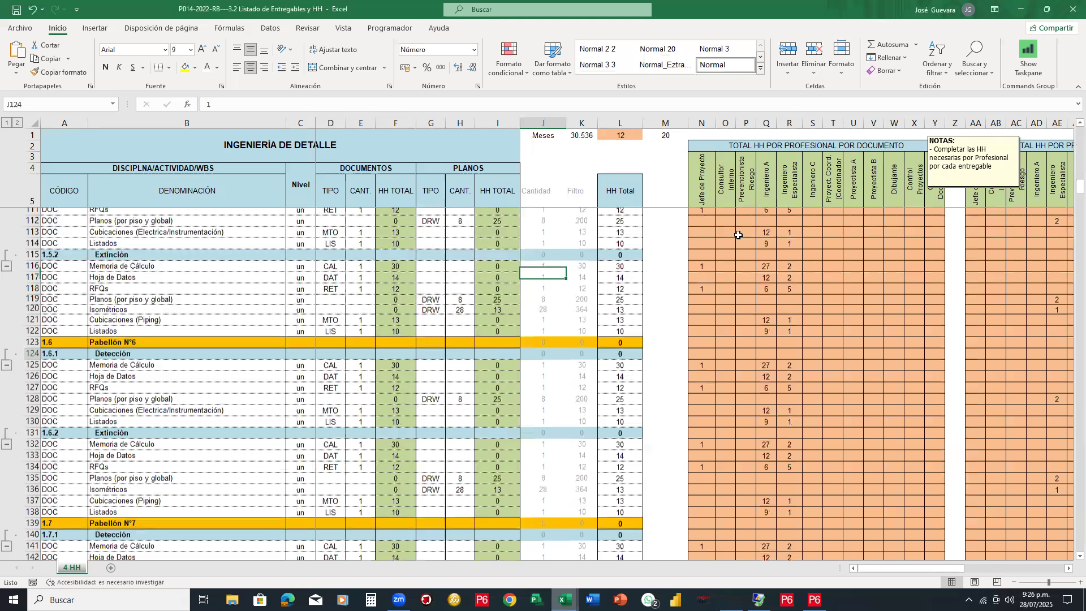
key(Page_Down)
key(Page_Down)
key(Page_Down)
key(Left)
key(Left)
key(Left)
key(Left)
key(Left)
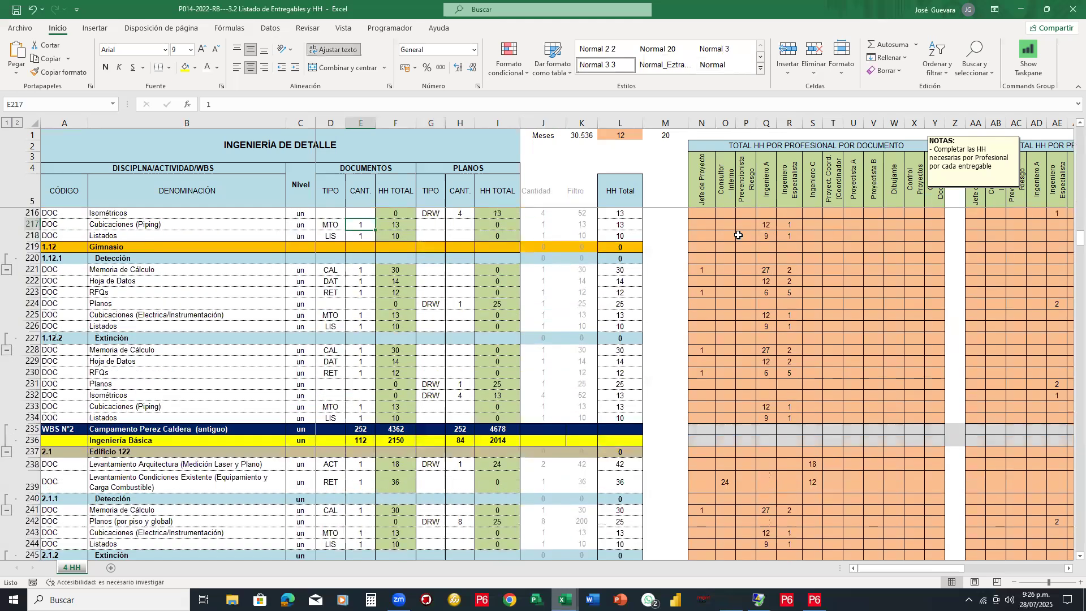
key(Left)
key(Left)
key(Left)
key(Left)
key(Down)
key(Down)
key(Down)
key(Down)
key(Down)
key(Down)
key(Down)
key(Down)
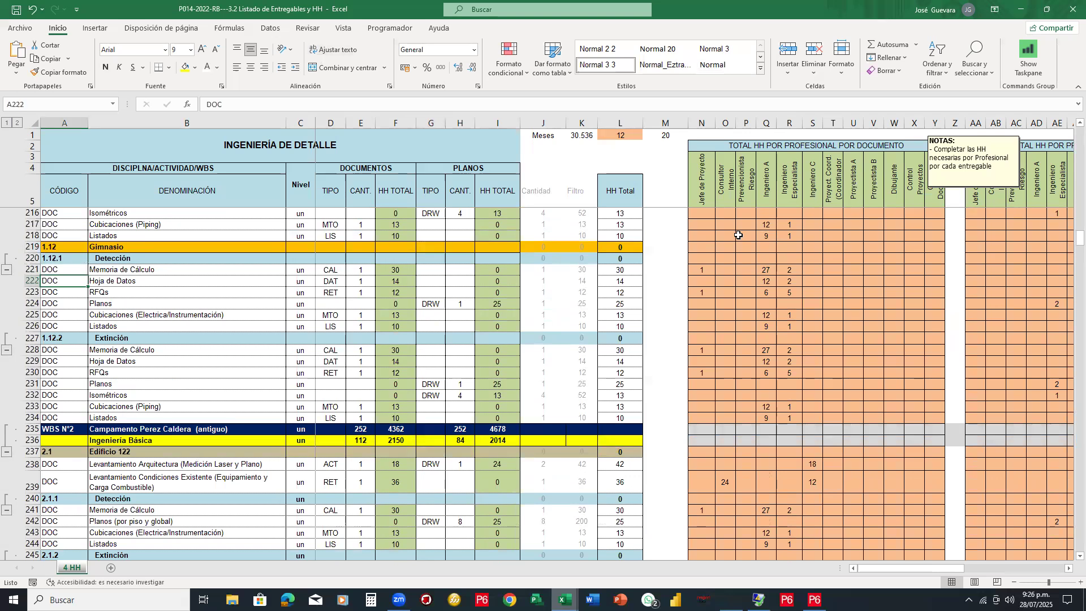
key(Down)
key(Down)
key(Down)
key(Down)
key(Down)
key(Down)
key(Down)
key(Down)
key(Down)
key(Down)
key(Down)
key(Down)
key(Down)
key(Down)
key(Down)
key(Down)
key(Down)
scroll(739, 235, down, 3)
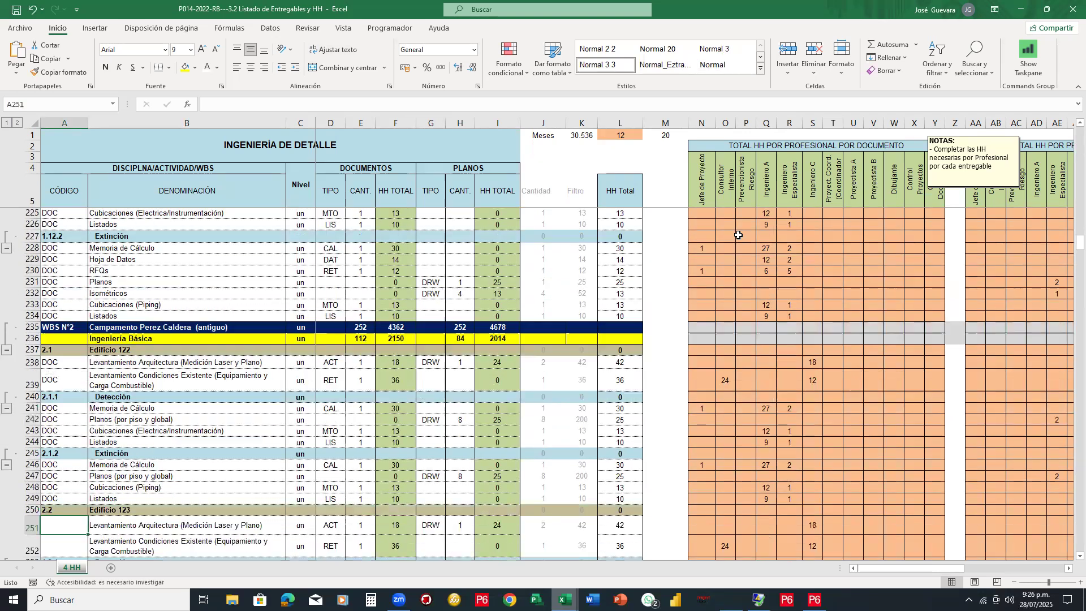
key(Up)
key(Up)
key(Up)
key(Up)
key(Up)
key(Up)
key(Up)
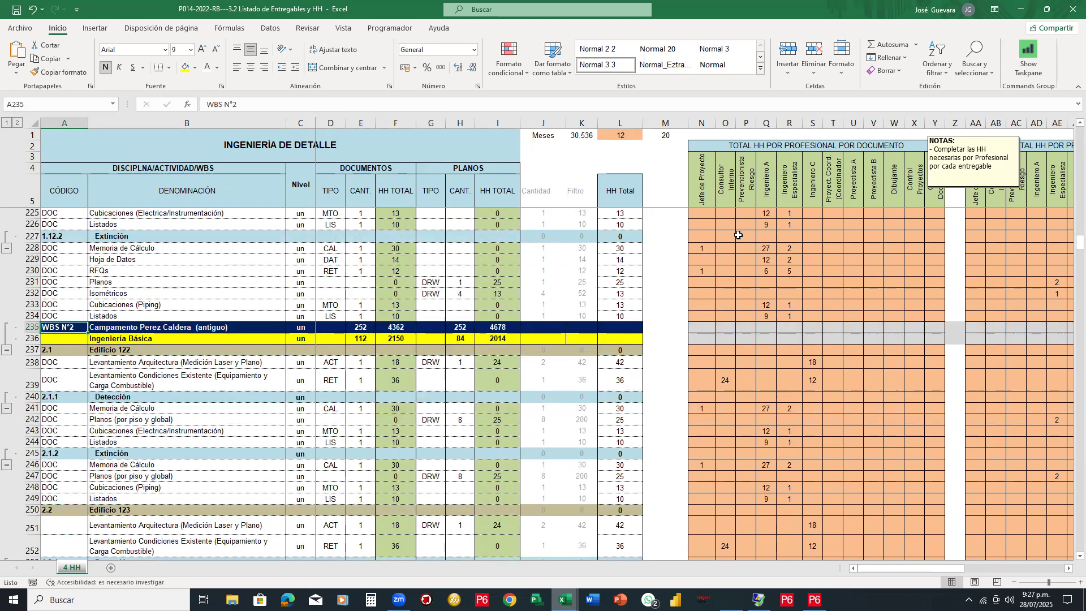
key(Page_Up)
key(Page_Up)
key(Page_Up)
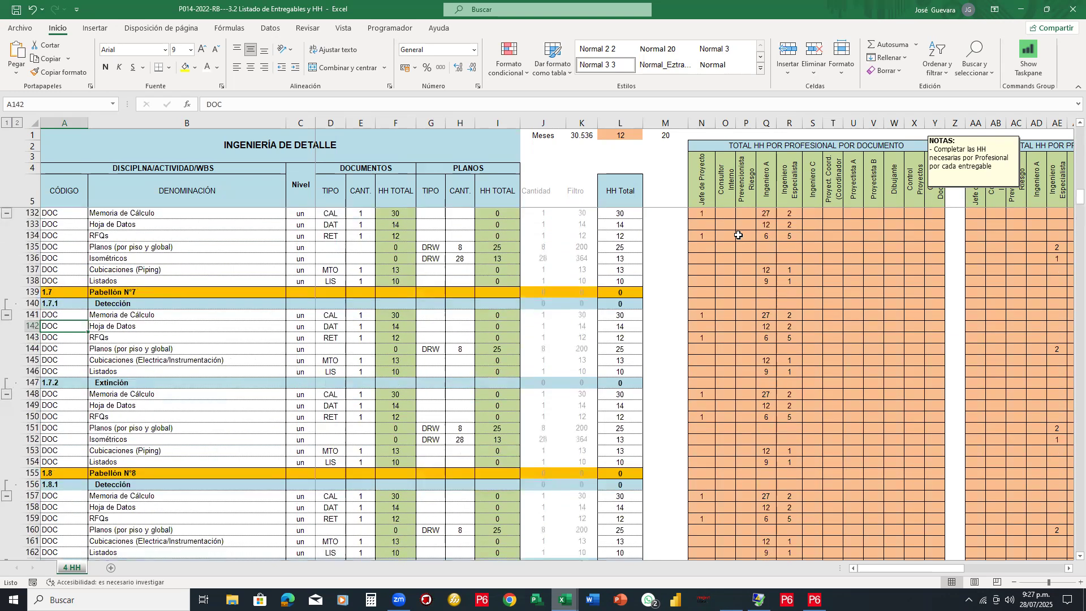
key(Page_Up)
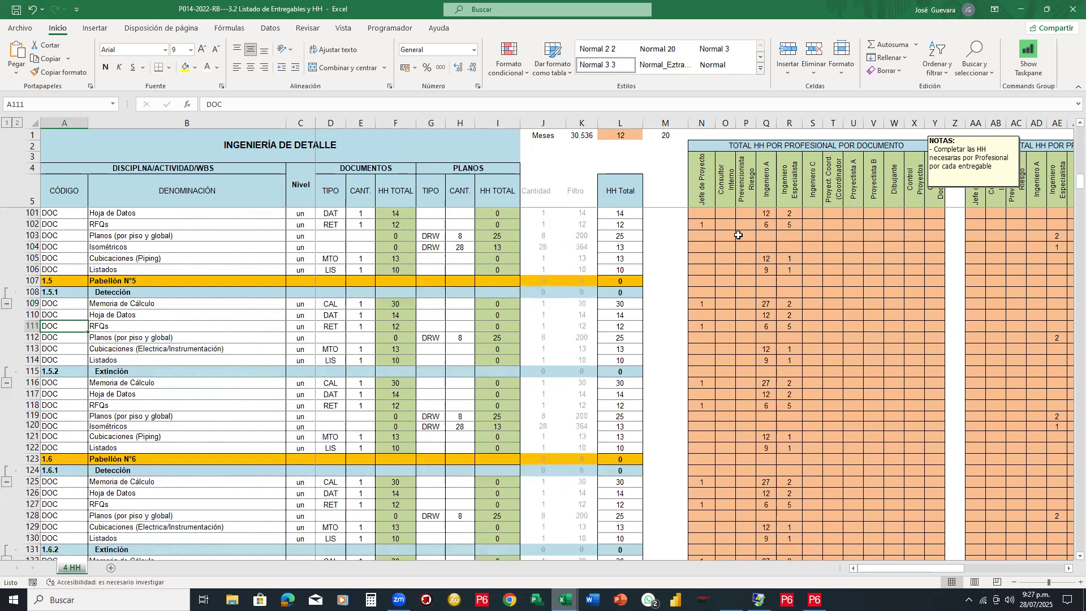
key(Page_Up)
key(Page_Up)
key(ctrl+Up)
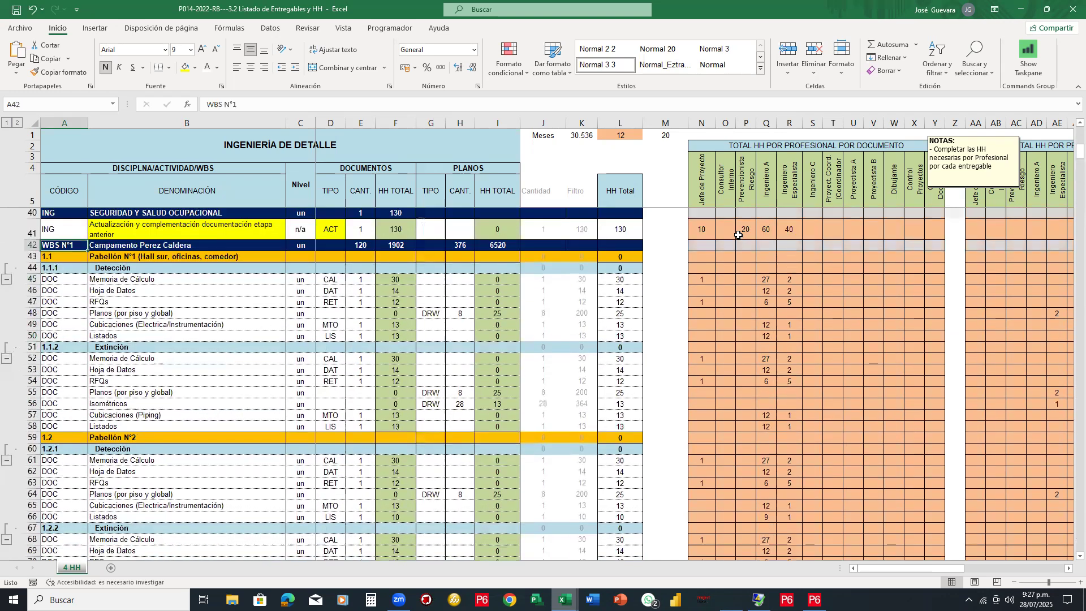
key(Right)
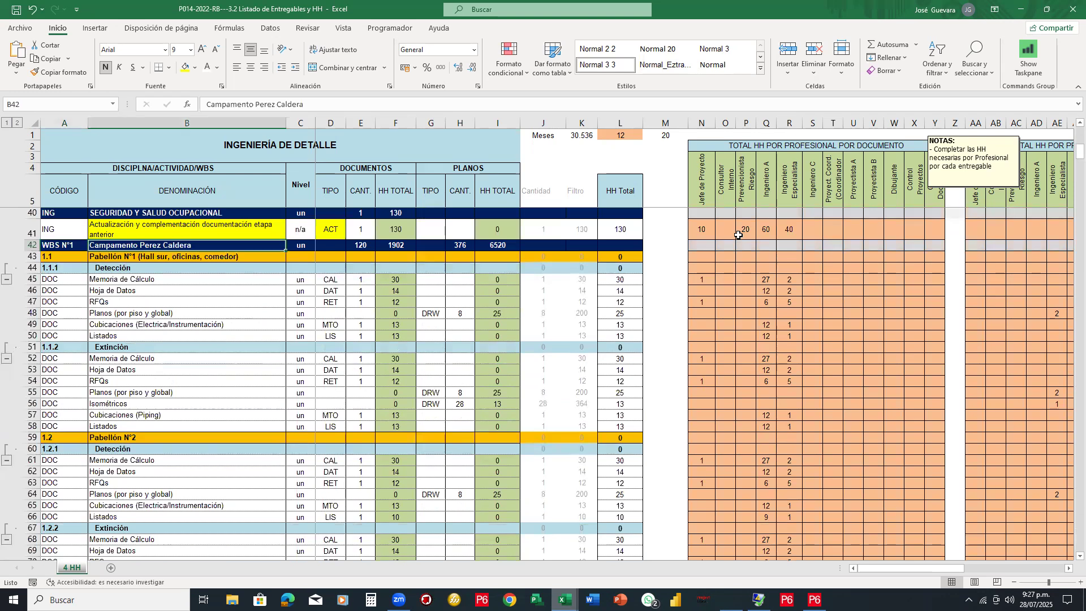
key(Down)
key(Down)
key(Down)
key(Down)
key(Down)
key(Down)
key(Down)
key(Down)
key(Down)
key(Down)
key(Down)
key(Down)
key(Down)
key(Down)
key(Down)
key(Down)
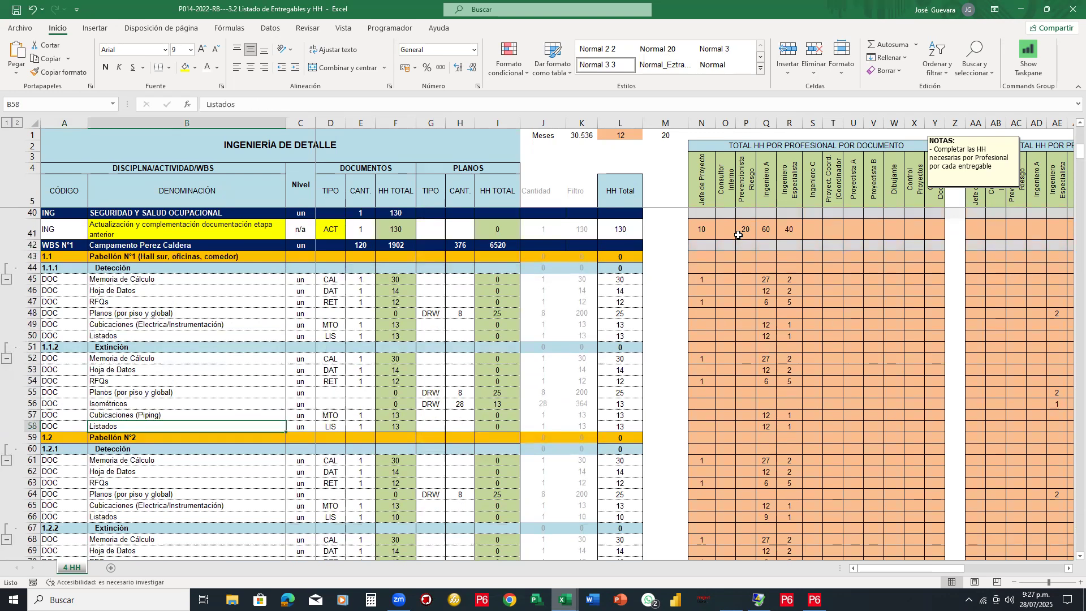
Page down past Edificio 119 to the Ingeniería de Detalle total, back to Casa PC 201, then return to P6
key(Page_Down)
key(Page_Down)
key(Page_Down)
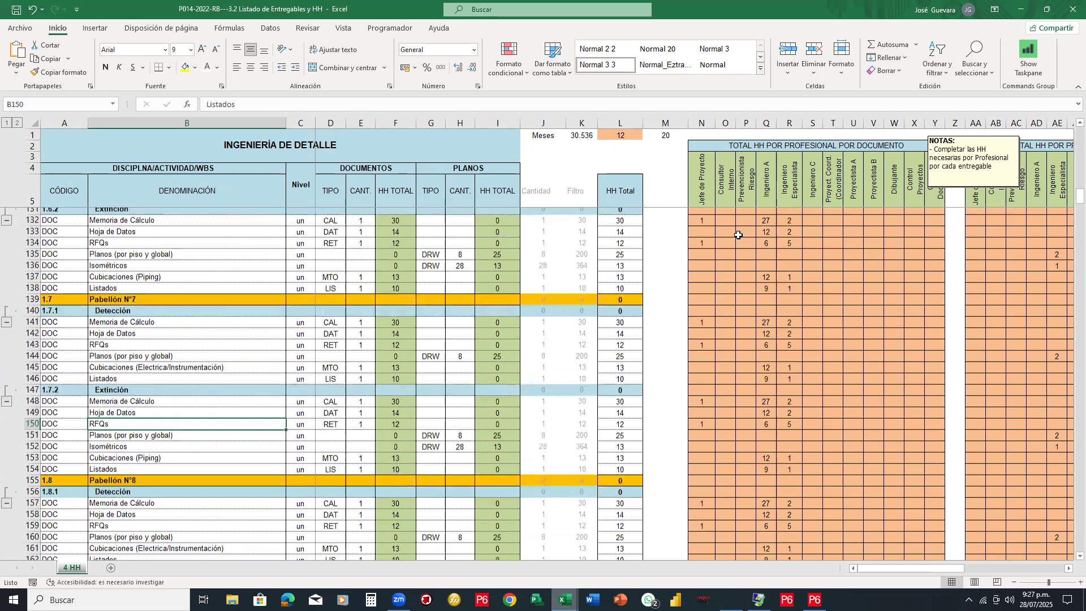
key(Page_Down)
key(Page_Down)
key(Page_Down)
key(Page_Down)
key(Page_Down)
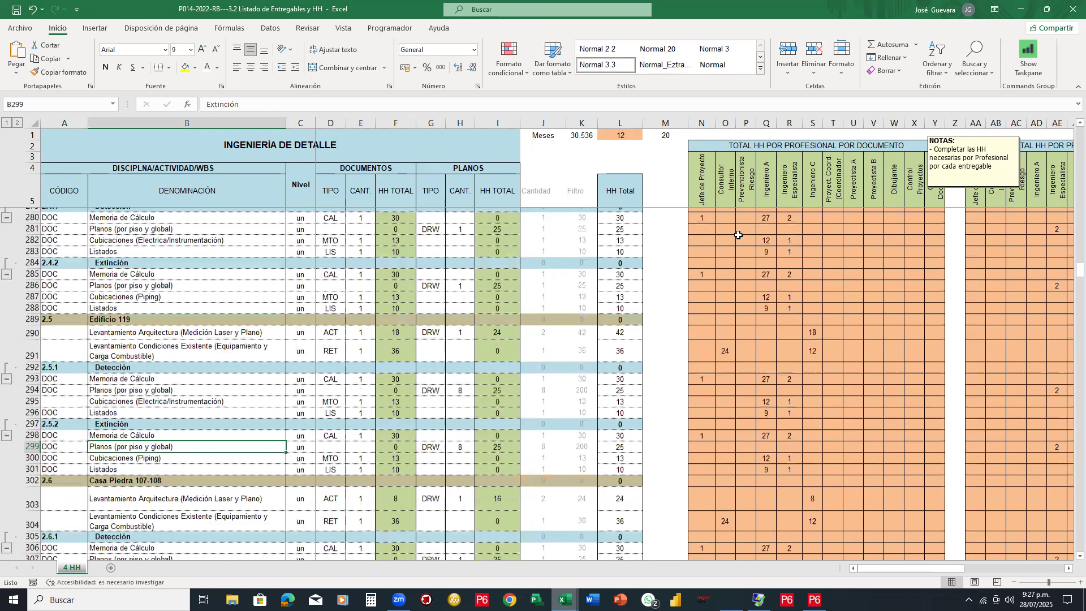
key(Page_Down)
key(Page_Down)
key(Page_Down)
key(Page_Down)
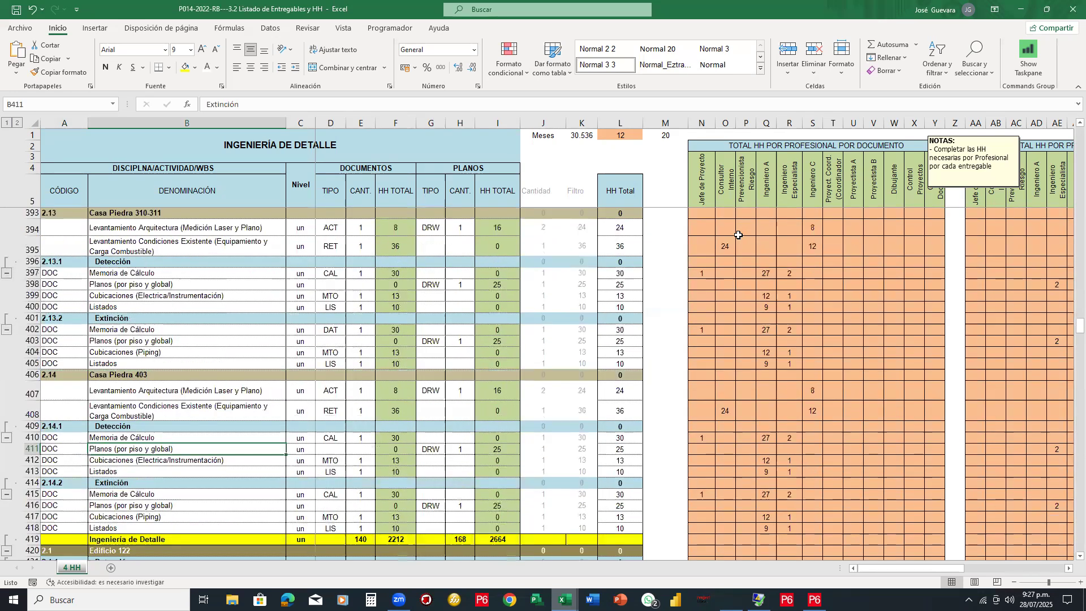
key(Page_Down)
key(Page_Up)
key(Page_Up)
key(Page_Up)
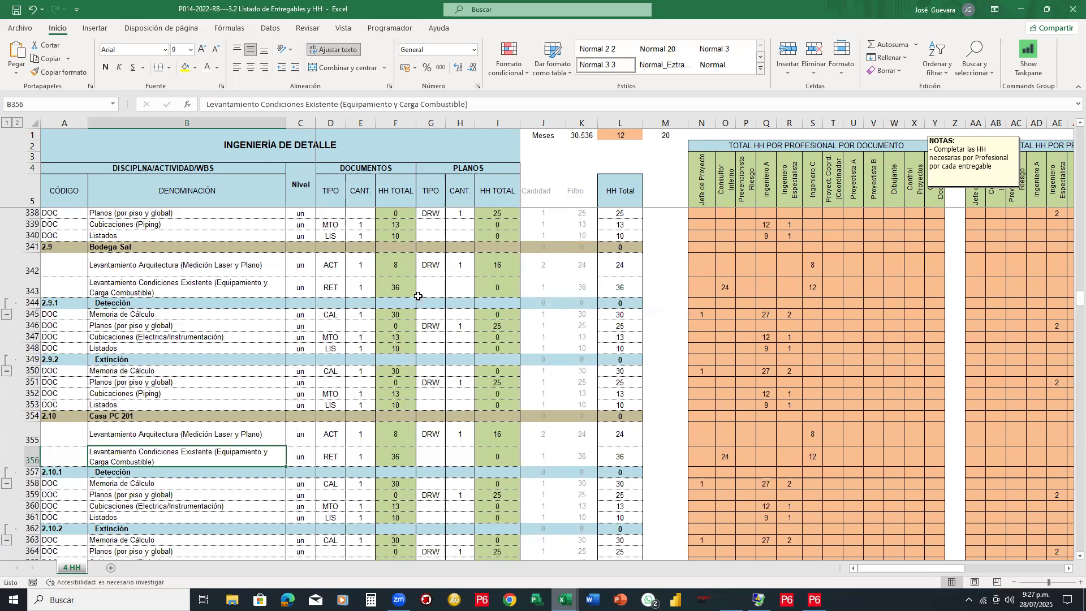
scroll(418, 296, down, 4)
scroll(417, 296, down, 1)
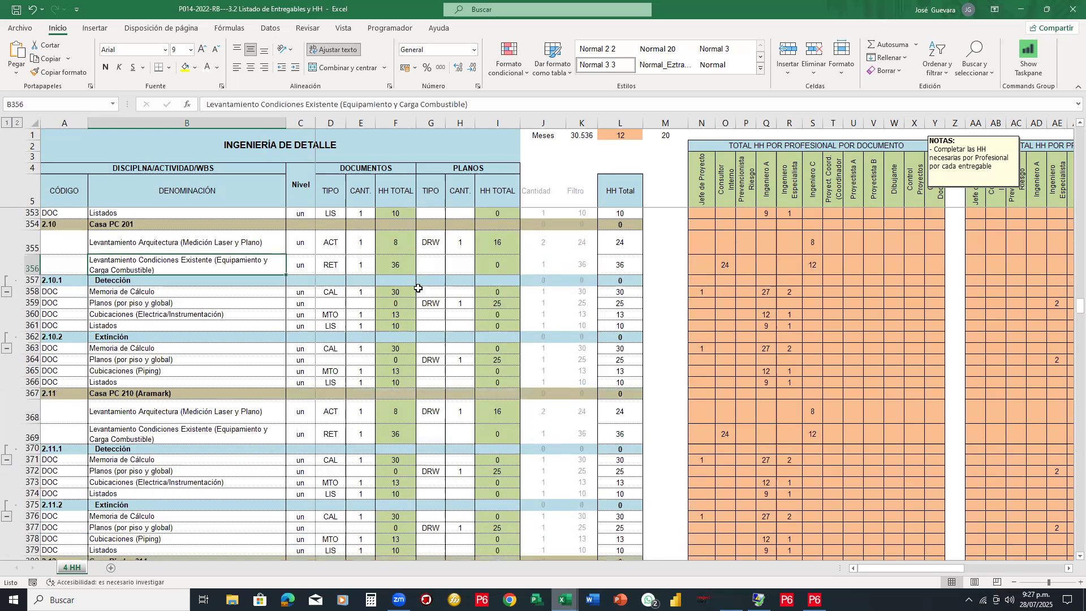
scroll(417, 289, up, 6)
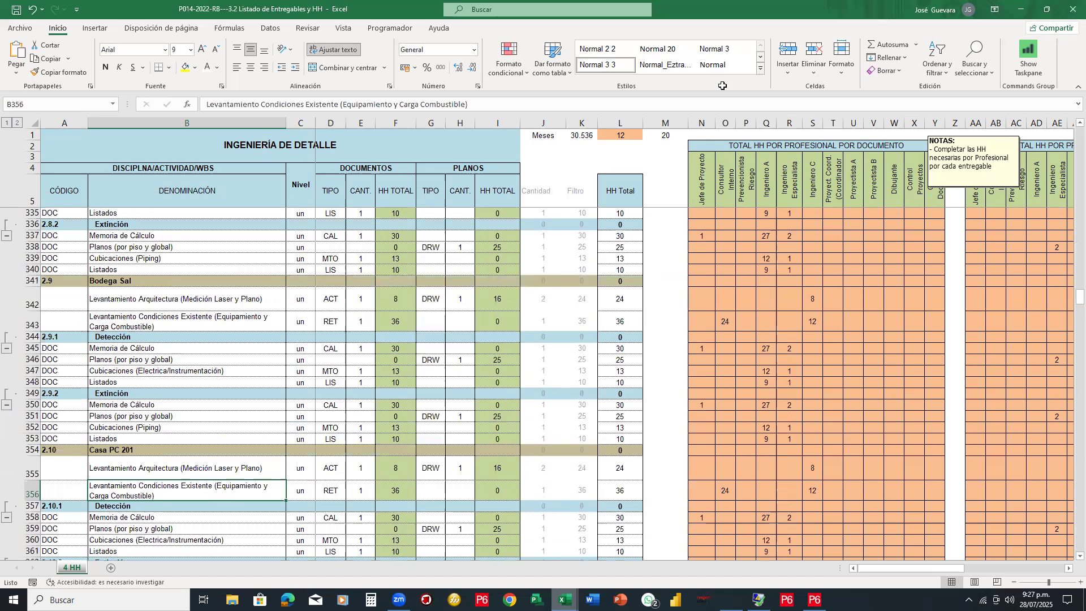
scroll(651, 250, down, 1)
key(alt+Tab)
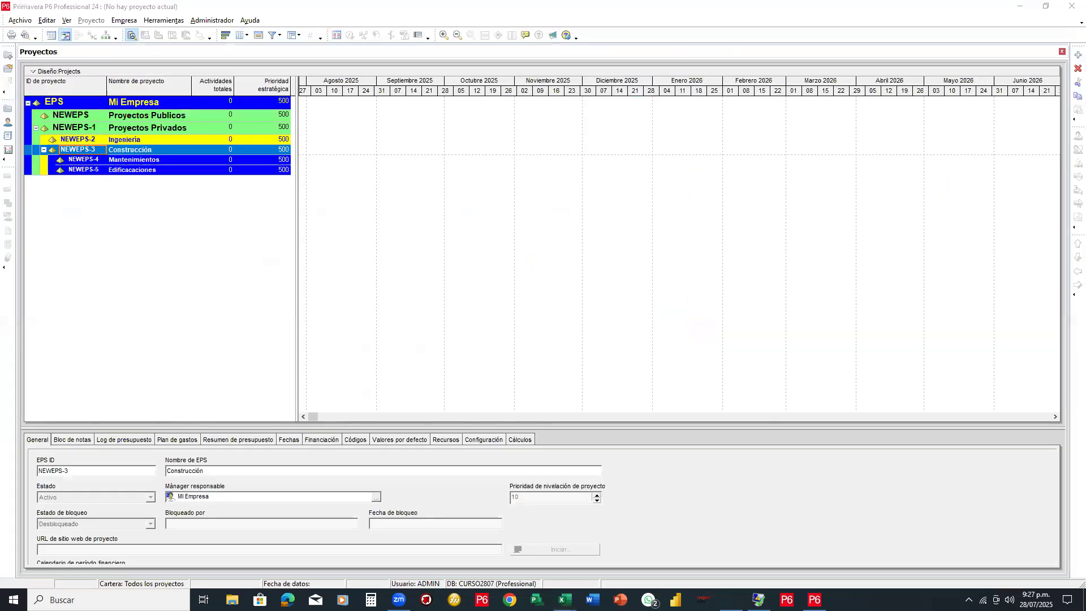
Review the Balsas 9 workbook's Hoja1, close it without saving, and bring up the P206 Formularios ECOs workbook
mouse_move(564, 600)
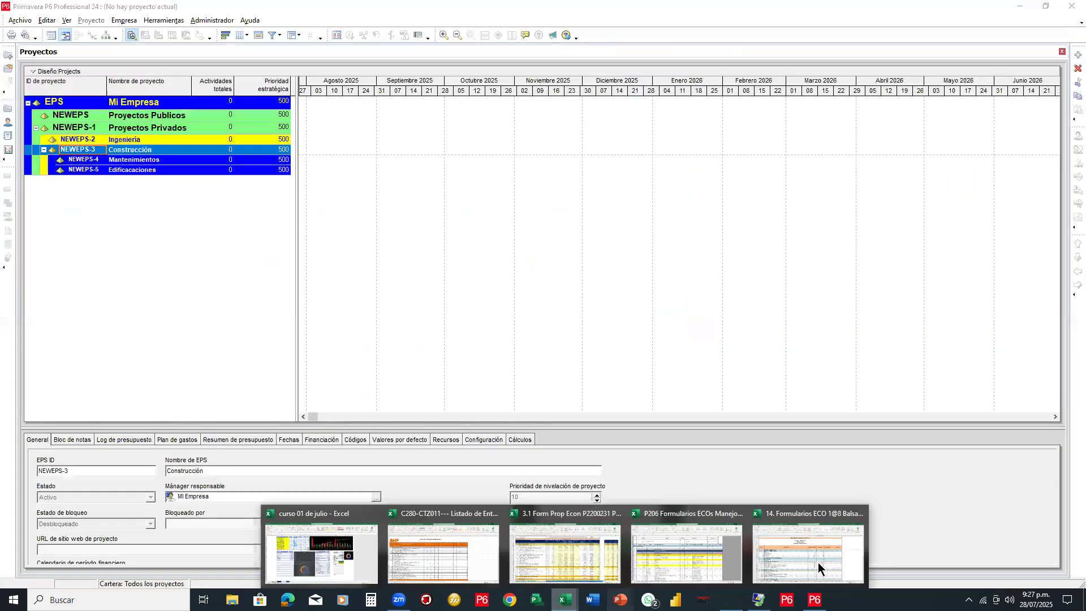
click(819, 568)
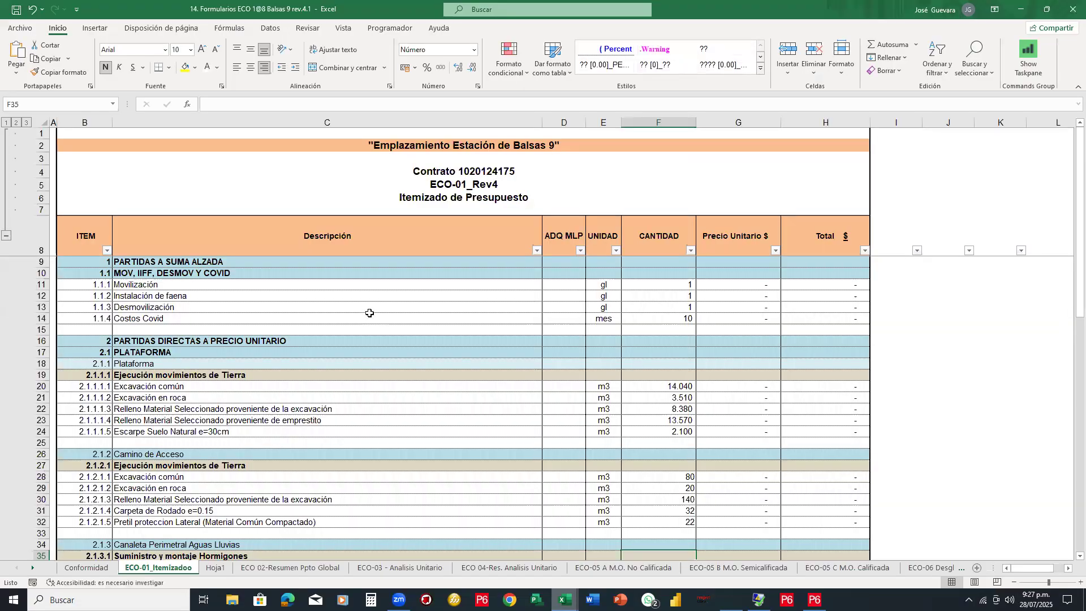
scroll(369, 313, down, 4)
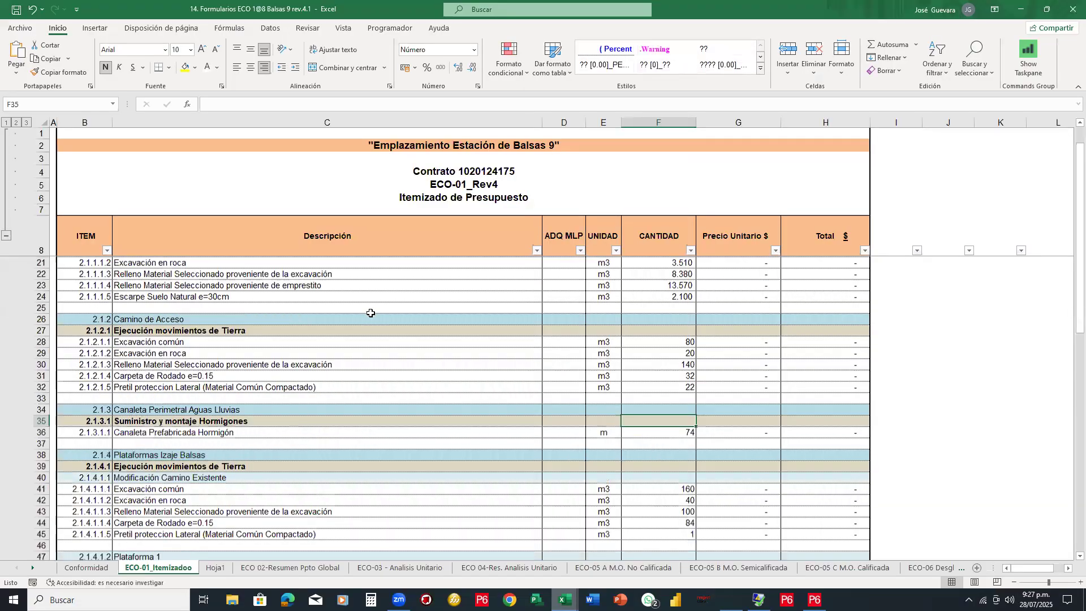
scroll(371, 312, down, 5)
scroll(372, 312, down, 10)
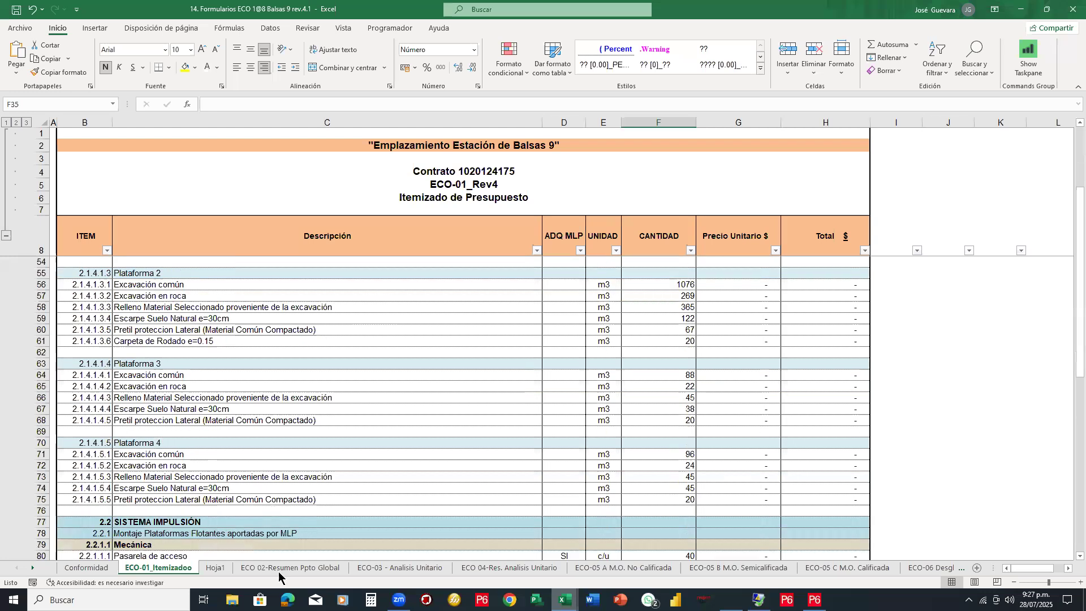
click(217, 567)
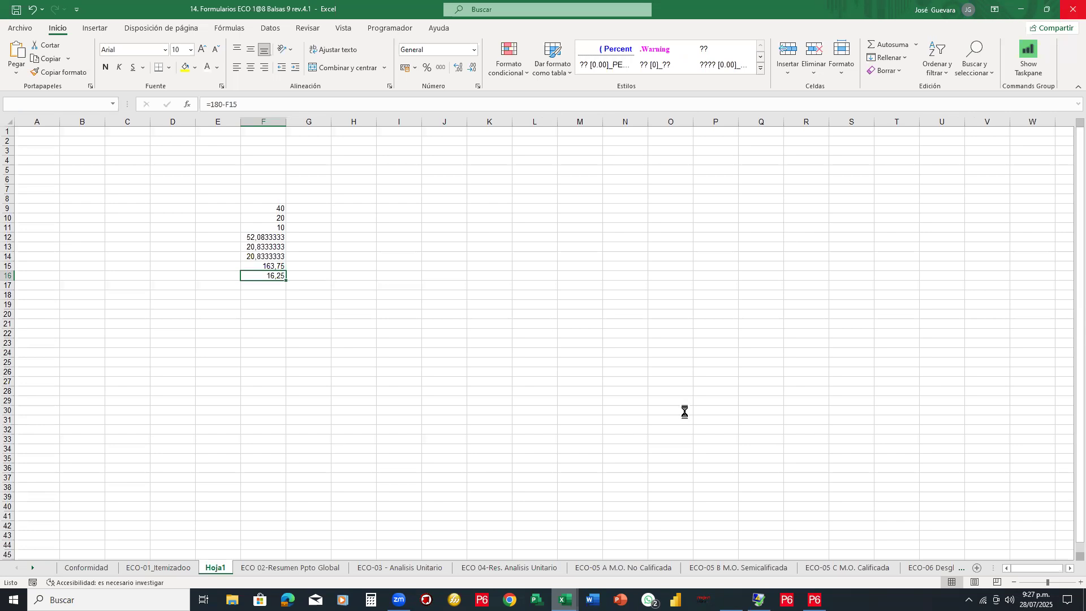
key(alt+F4)
key(alt+Tab)
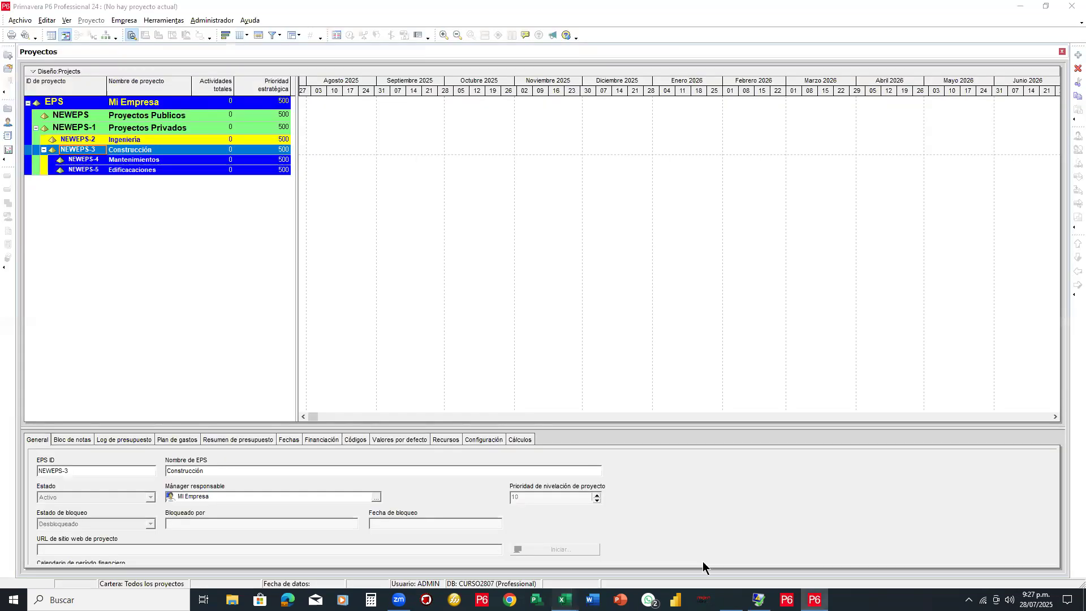
click(564, 600)
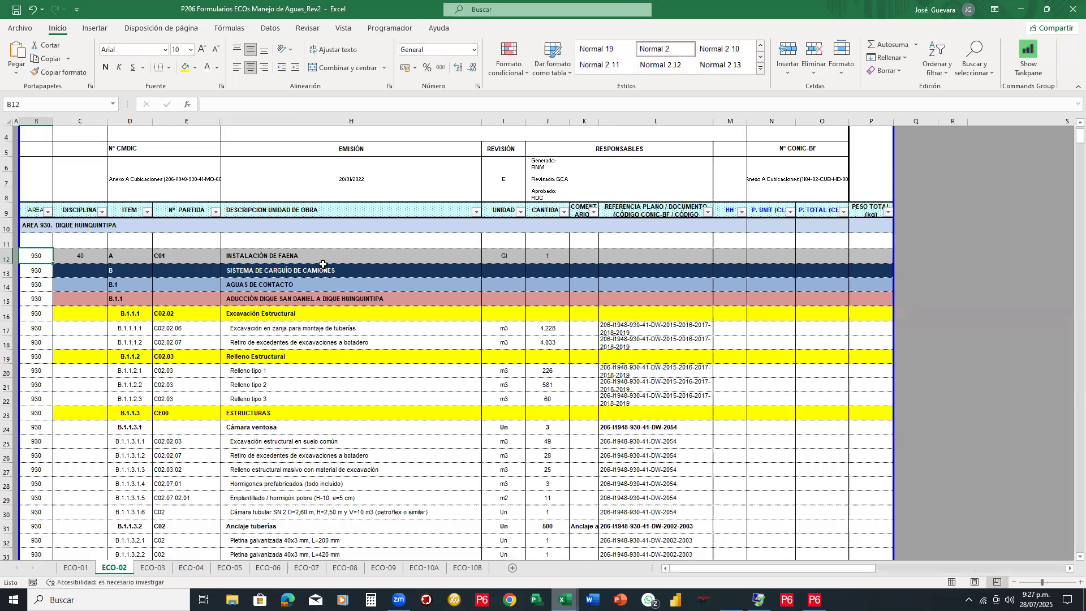
Scroll through the ECO-02 sheet and select the project title in cell H2
scroll(321, 264, down, 1)
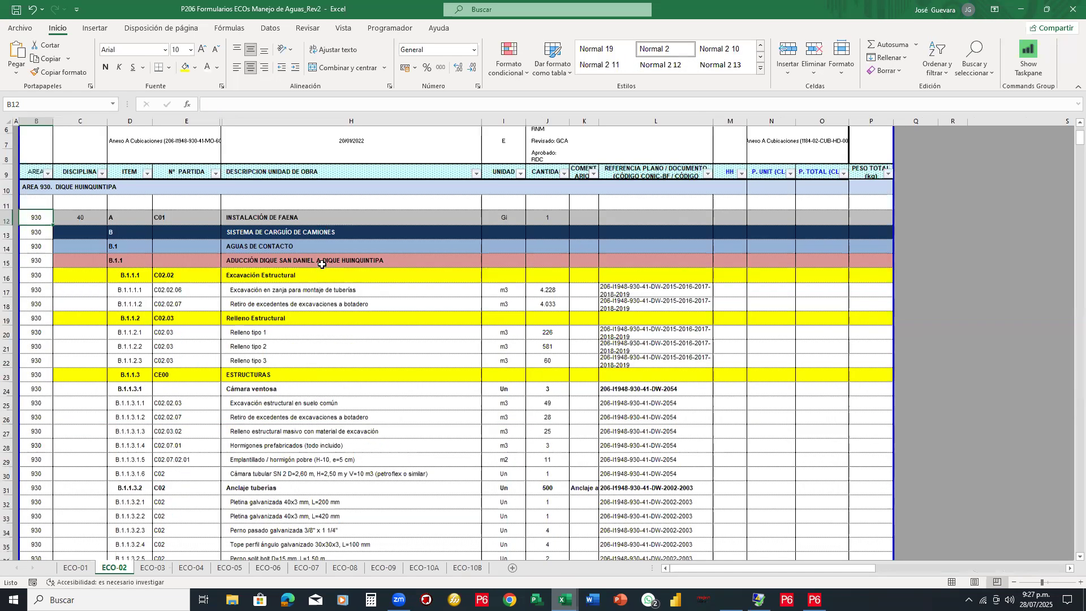
scroll(321, 264, down, 2)
scroll(323, 265, down, 5)
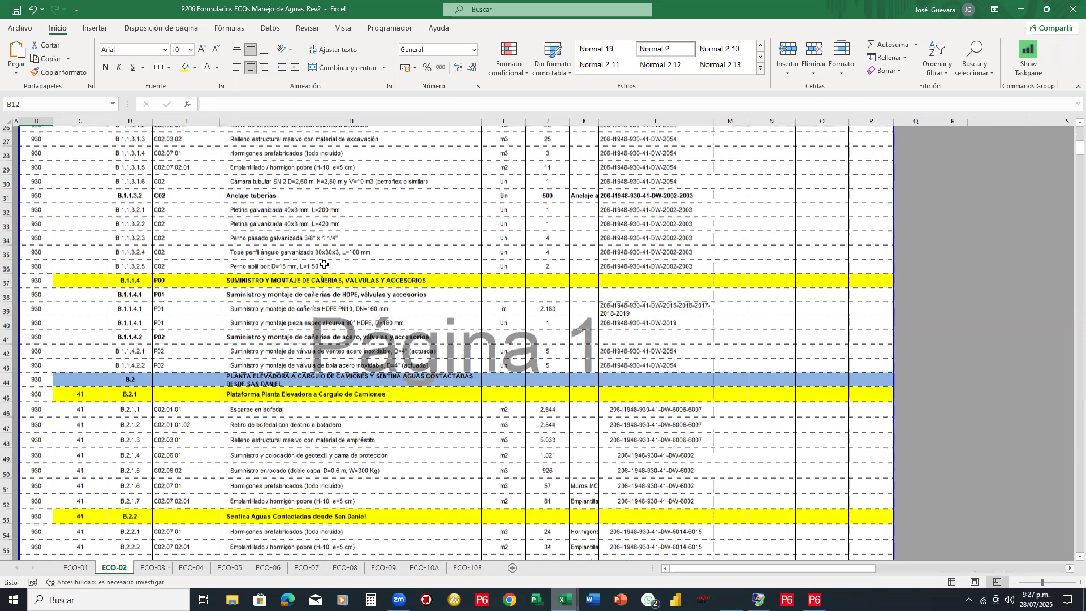
scroll(324, 264, down, 9)
scroll(325, 264, up, 14)
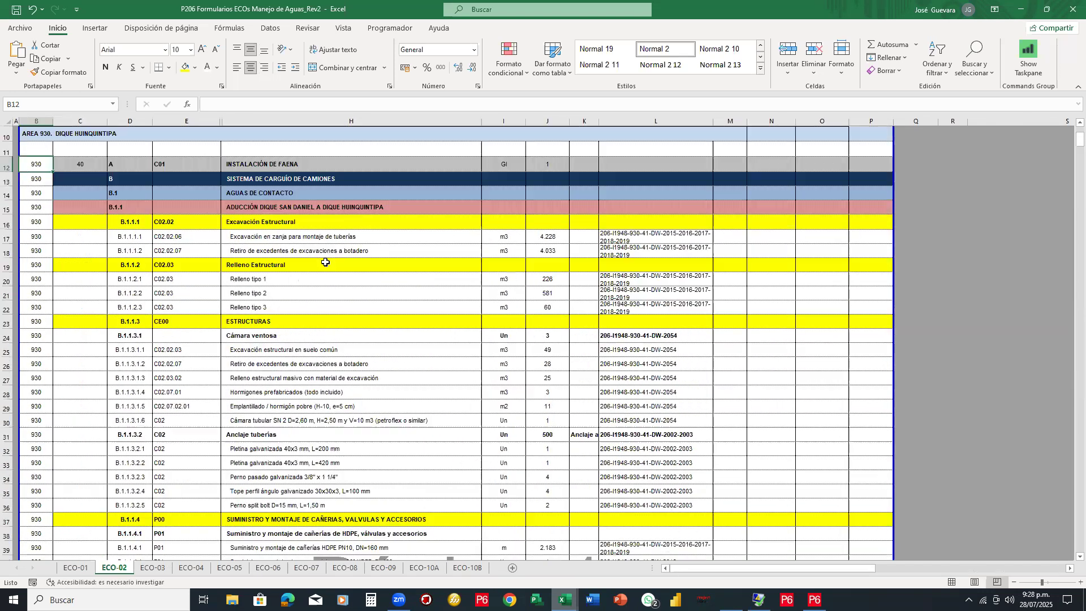
scroll(398, 164, up, 3)
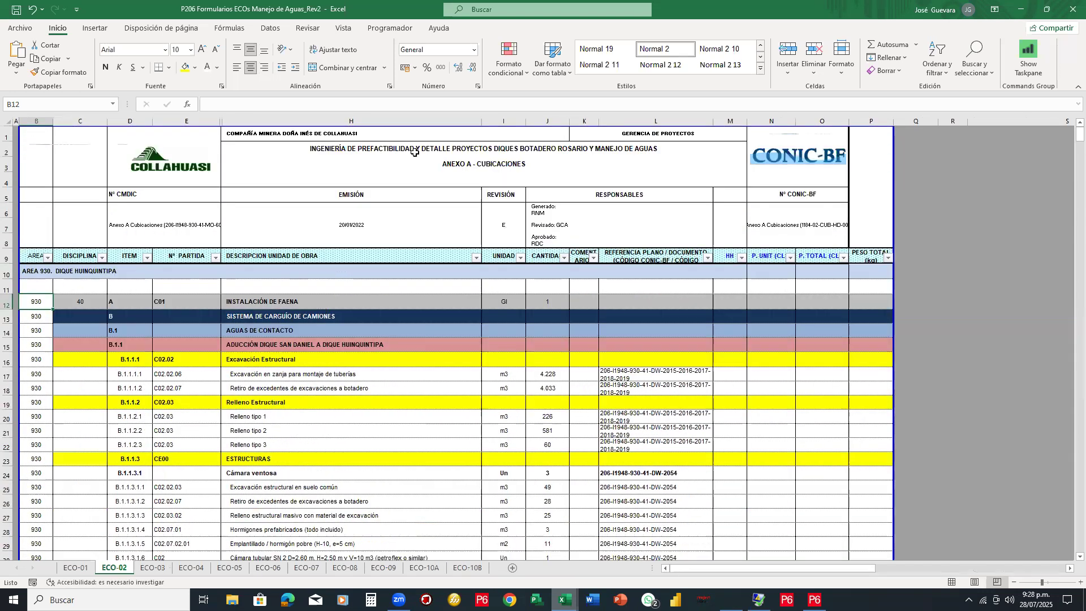
click(415, 151)
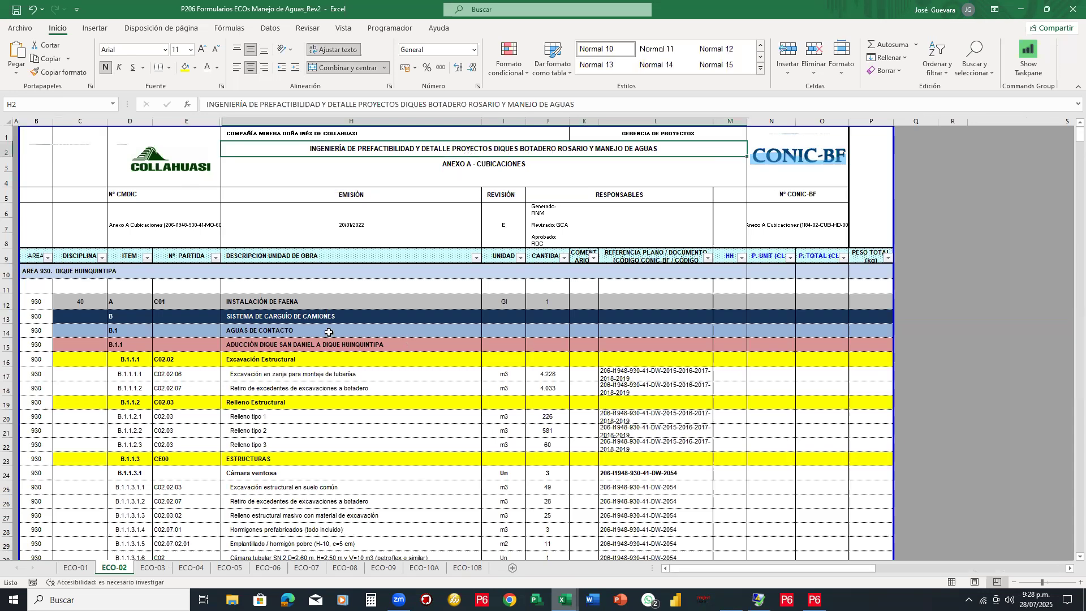
Stamp green check marks on item A and the INSTALACIÓN DE FAENA row
scroll(306, 341, down, 3)
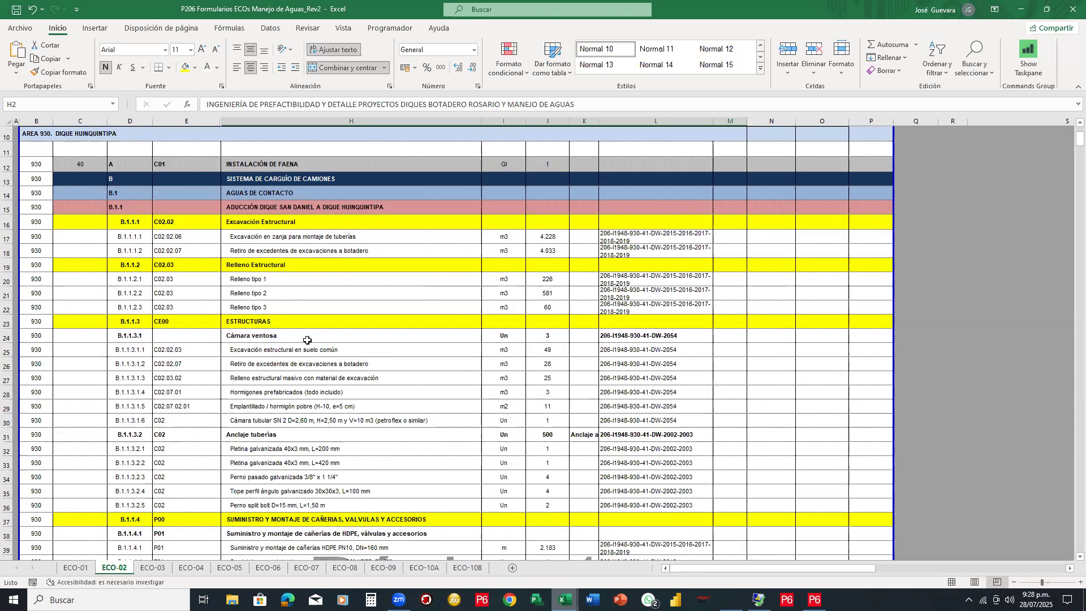
scroll(307, 340, down, 3)
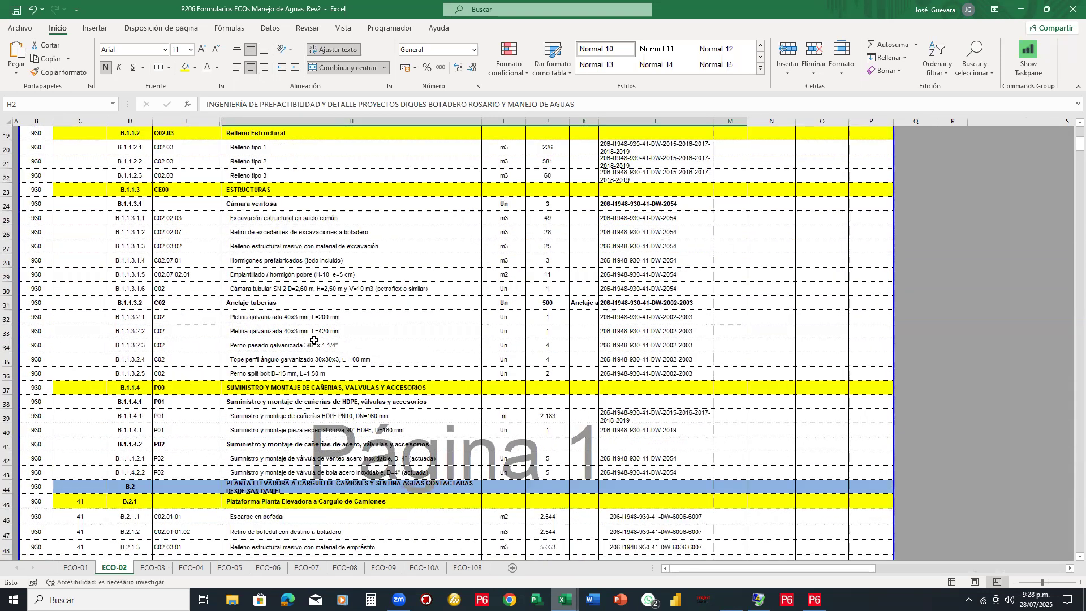
scroll(314, 340, down, 8)
scroll(313, 337, down, 5)
scroll(314, 326, up, 5)
scroll(314, 327, up, 12)
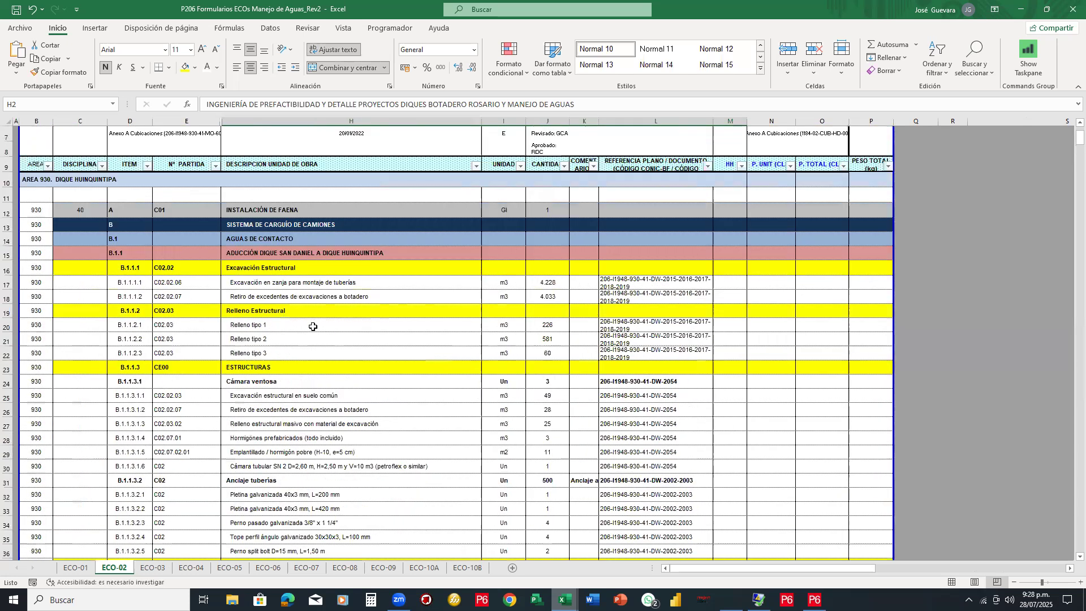
scroll(312, 327, up, 2)
scroll(313, 326, down, 2)
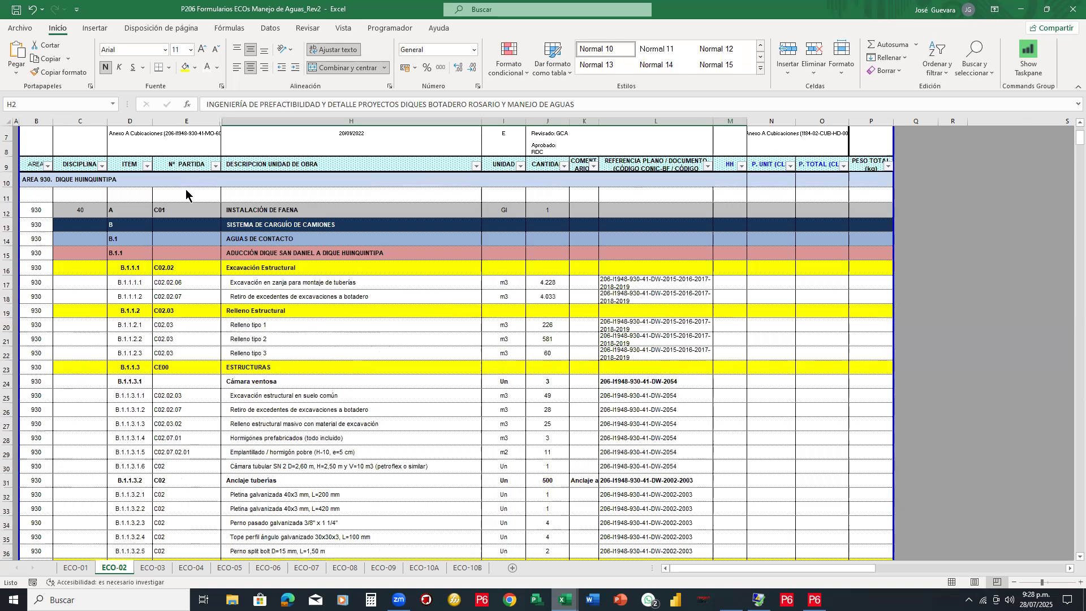
click(134, 208)
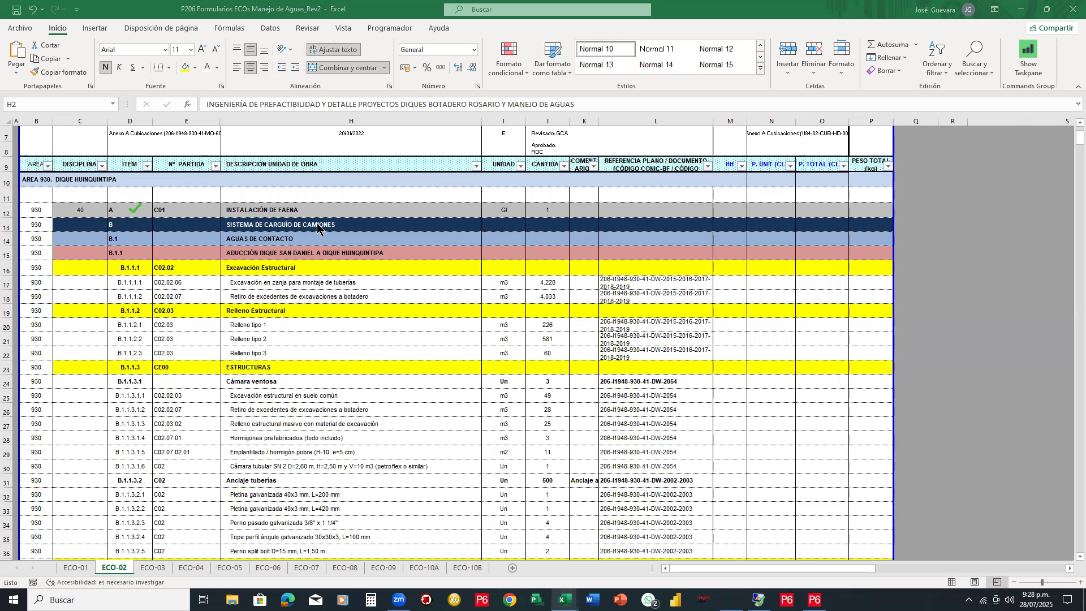
click(301, 210)
mouse_move(460, 146)
mouse_down()
mouse_move(594, 483)
mouse_move(583, 566)
mouse_up()
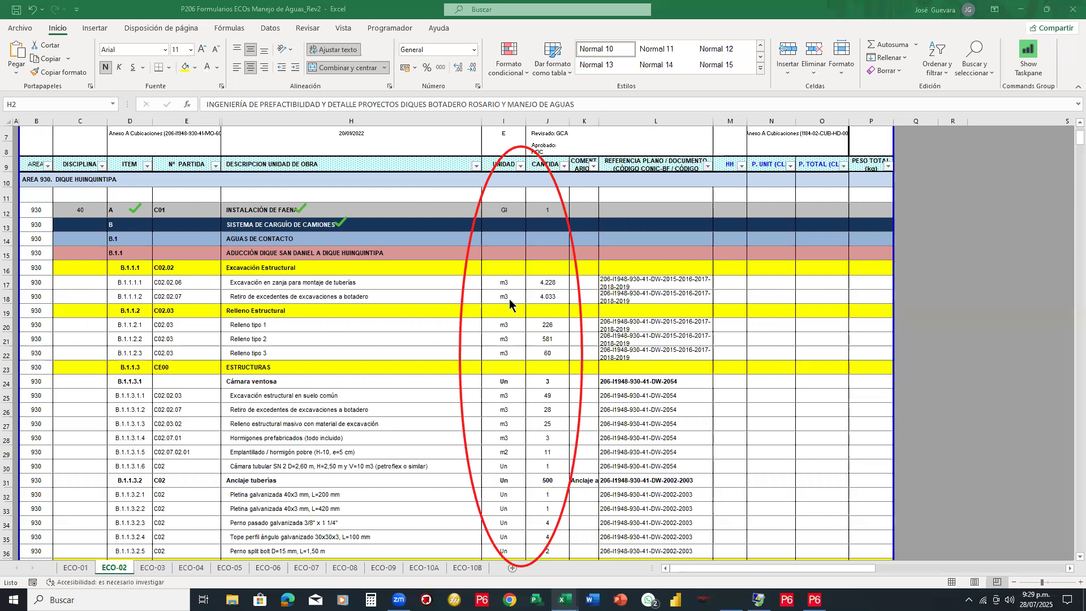
scroll(510, 304, down, 17)
scroll(510, 304, down, 11)
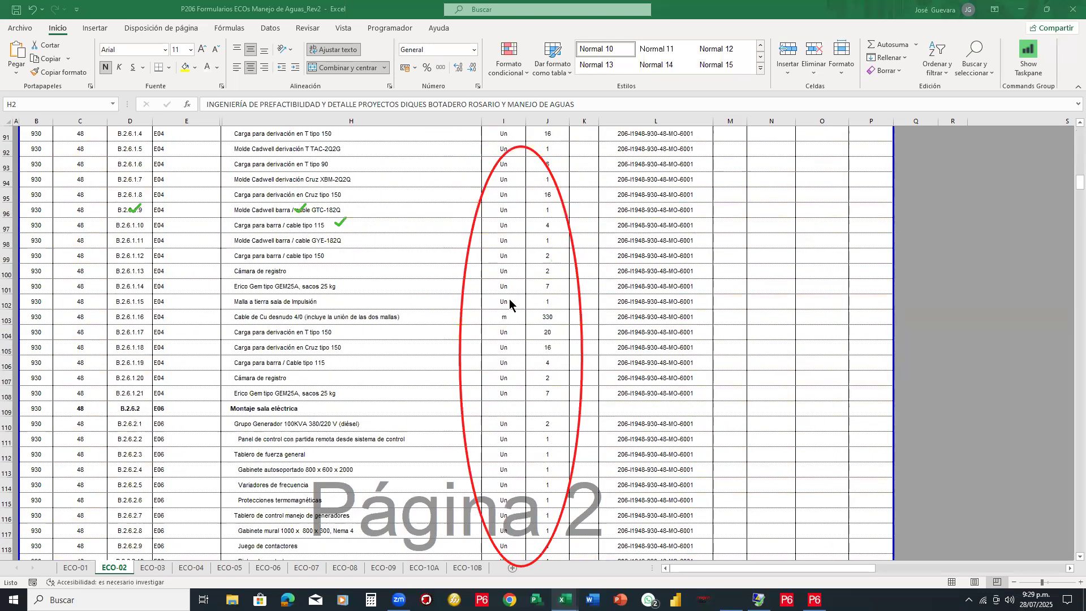
scroll(510, 303, down, 6)
scroll(509, 304, down, 4)
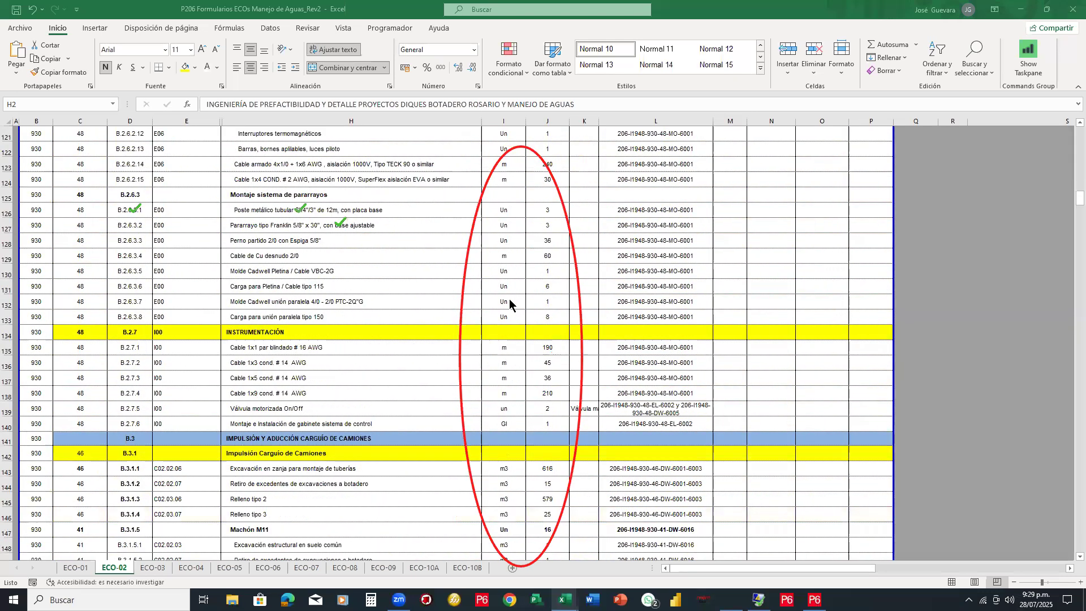
scroll(509, 304, down, 15)
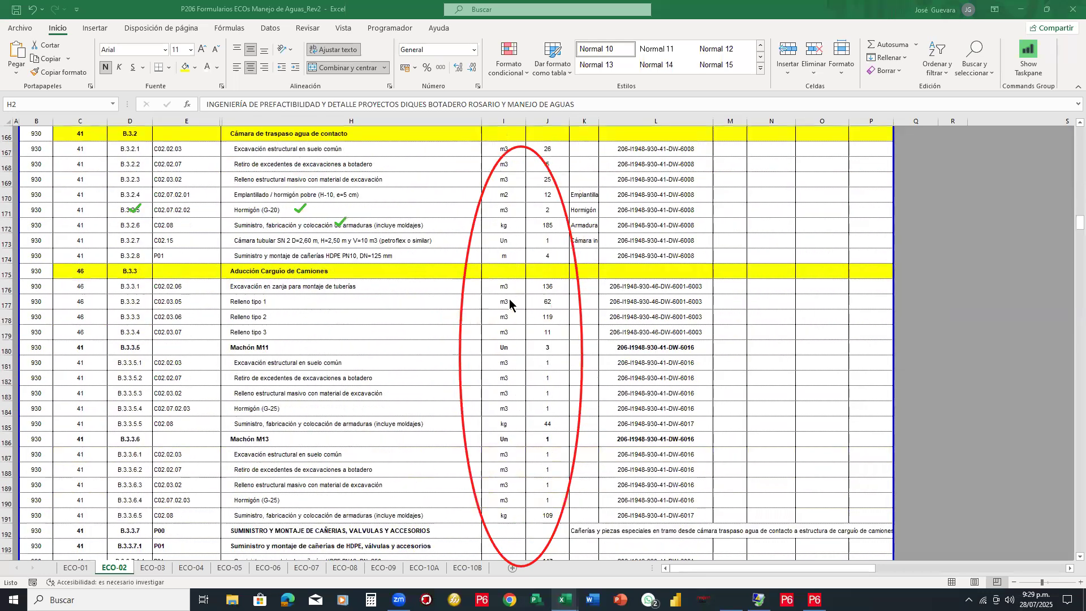
scroll(510, 304, down, 5)
scroll(509, 304, down, 5)
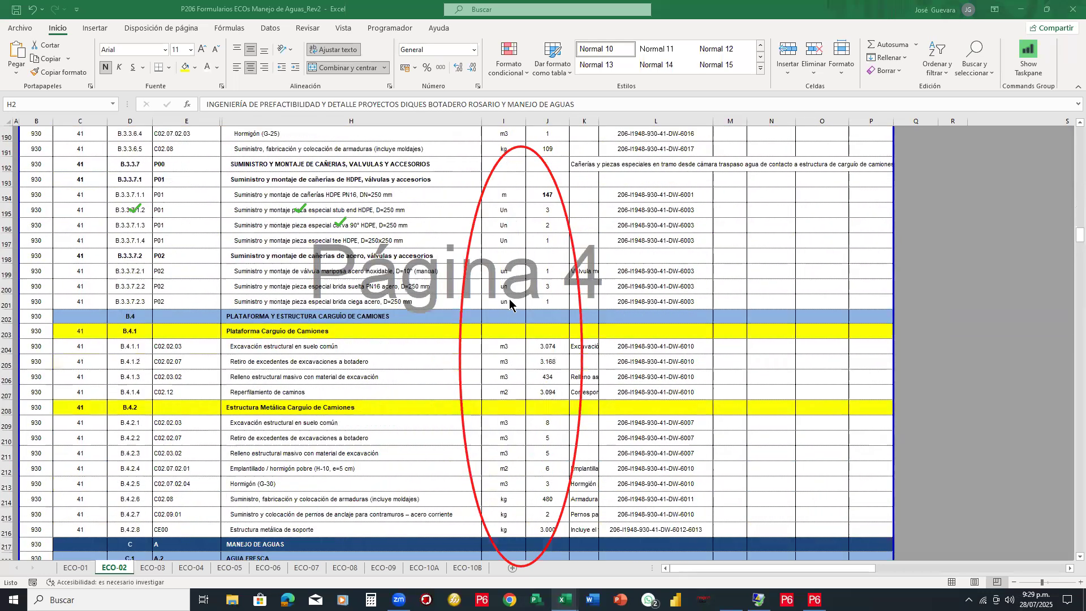
scroll(510, 298, up, 20)
scroll(512, 293, up, 20)
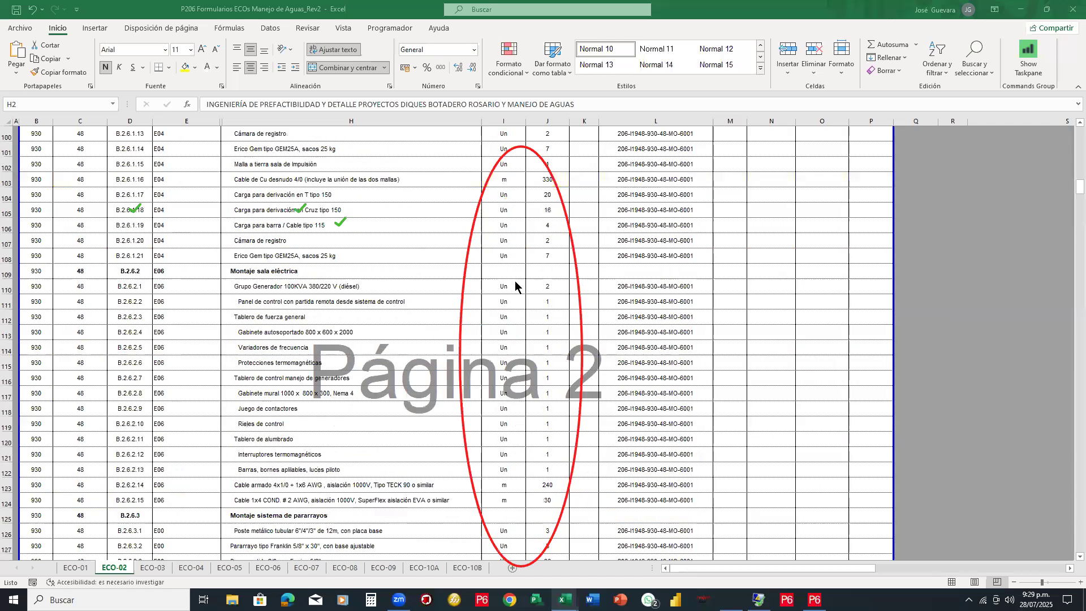
scroll(517, 277, up, 8)
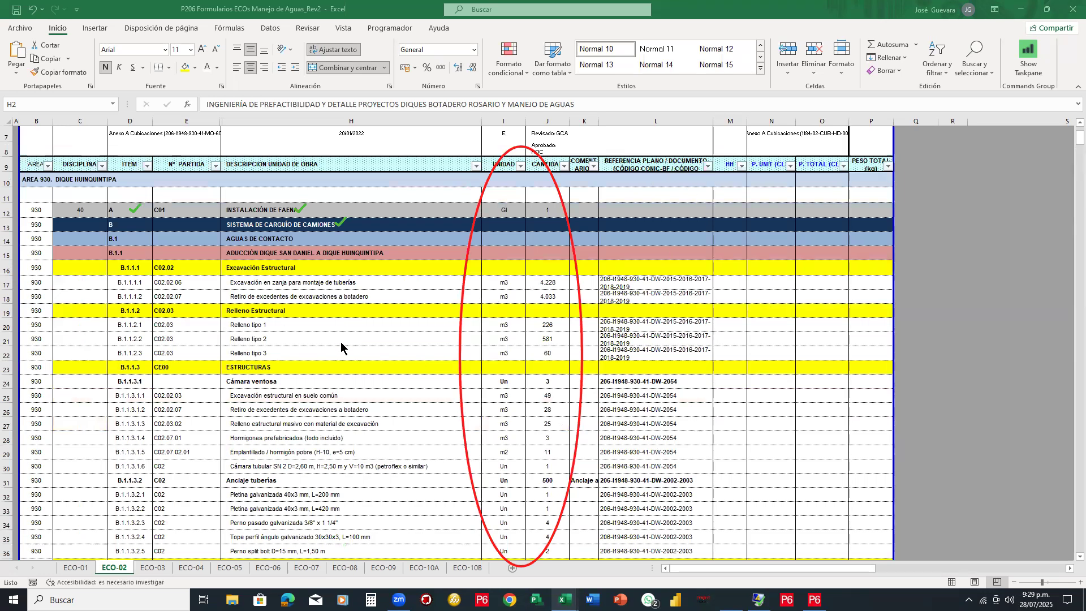
scroll(340, 342, down, 9)
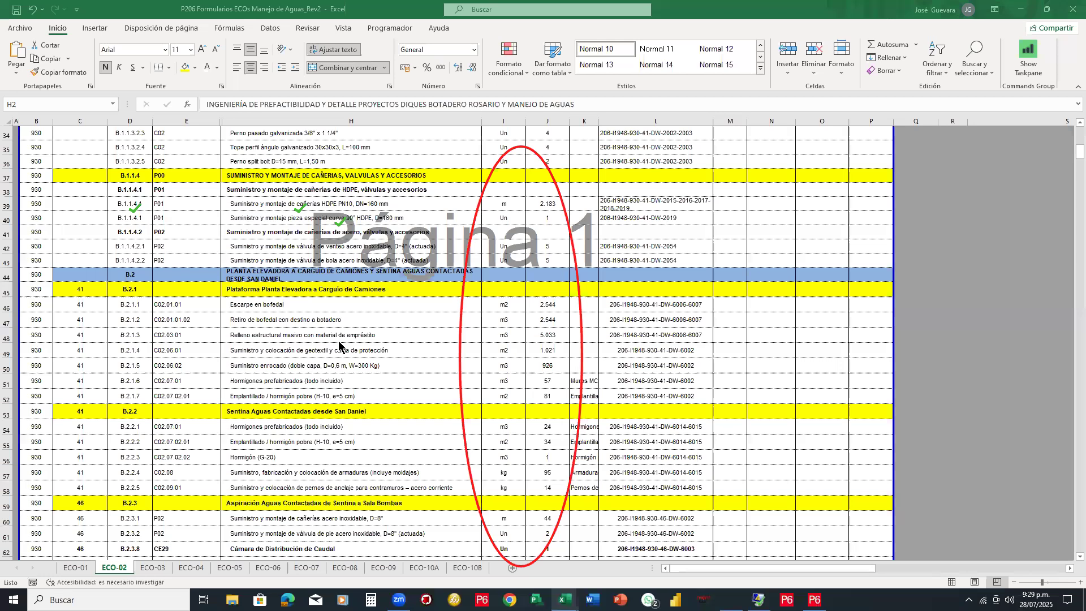
scroll(339, 345, down, 5)
scroll(337, 343, up, 13)
scroll(333, 340, up, 3)
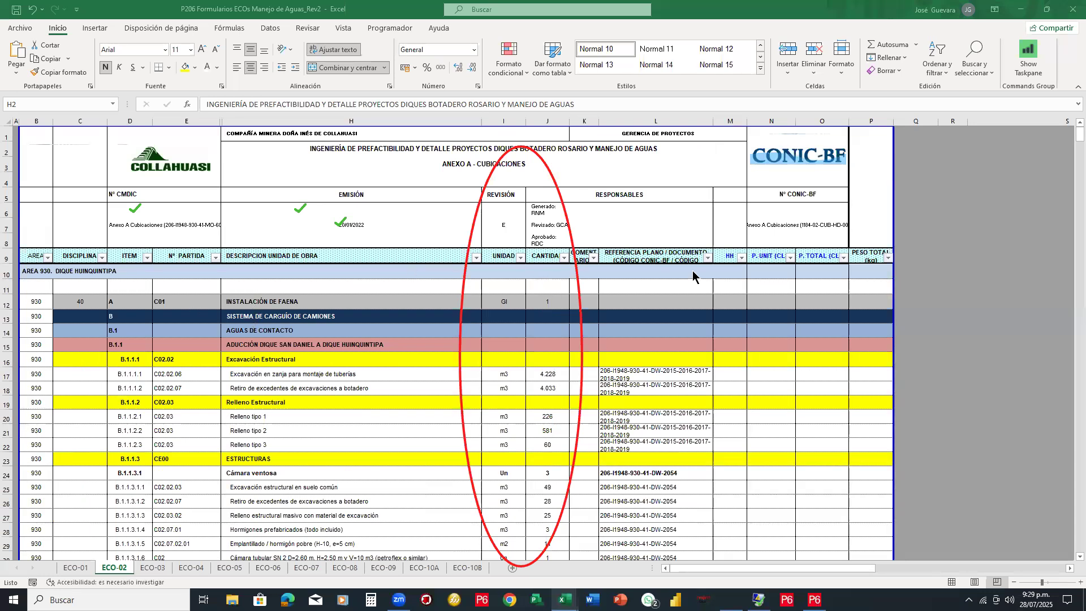
scroll(724, 273, down, 9)
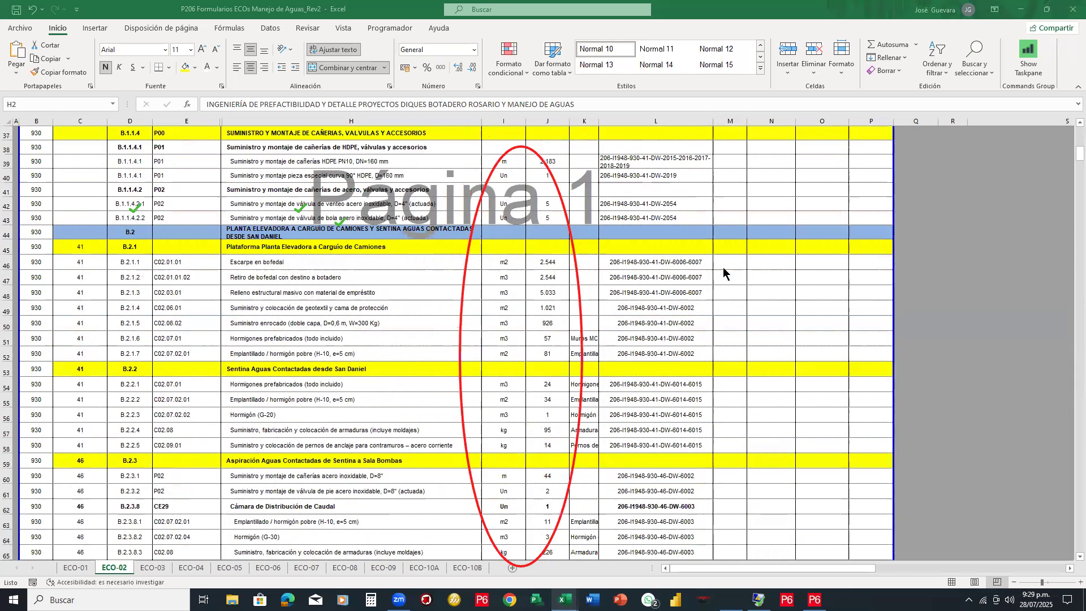
scroll(723, 272, up, 9)
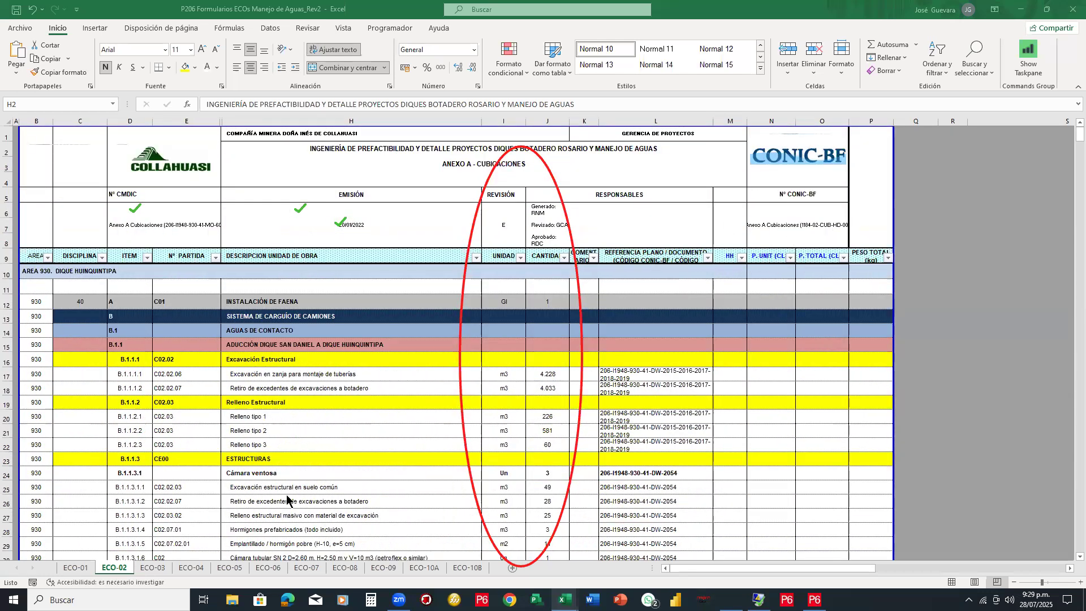
Browse the ECO-04, ECO-05 and ECO-06 cost sheets, then return to the ECO-01 summary
click(192, 568)
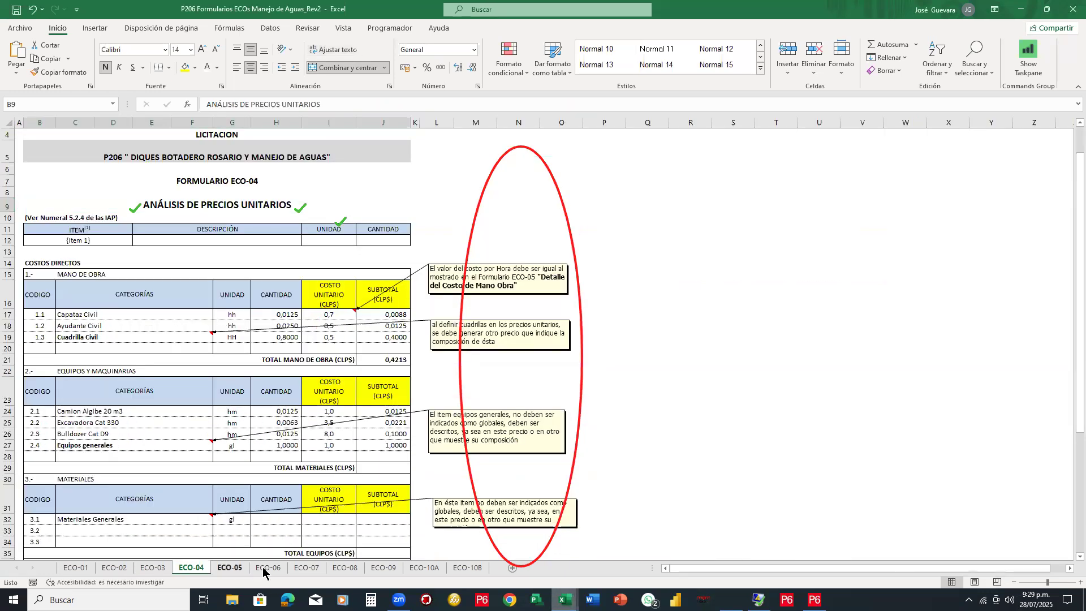
click(232, 569)
click(264, 573)
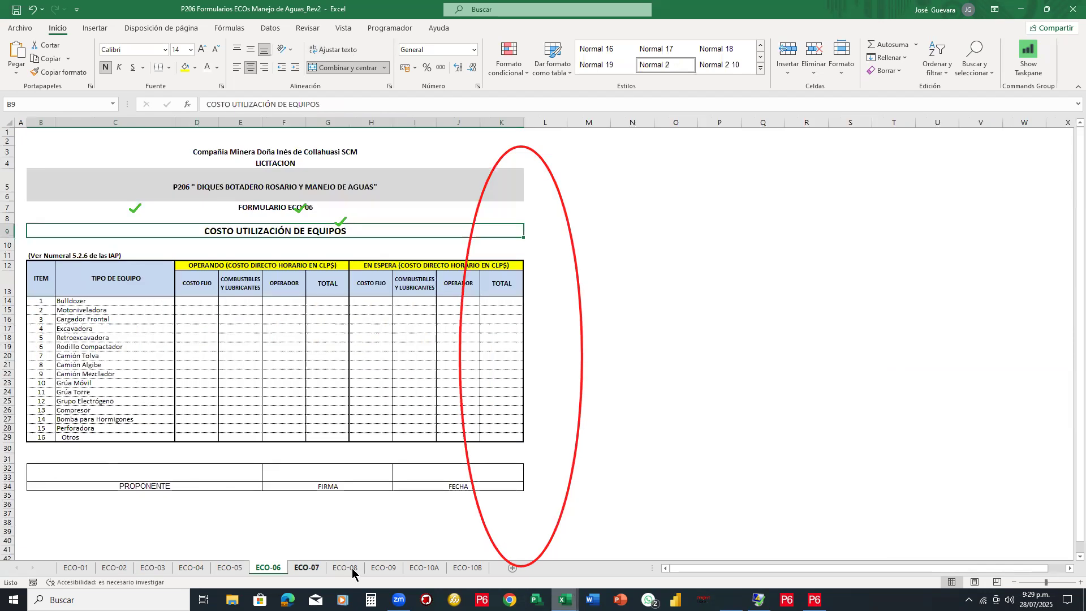
click(210, 568)
click(114, 568)
click(76, 568)
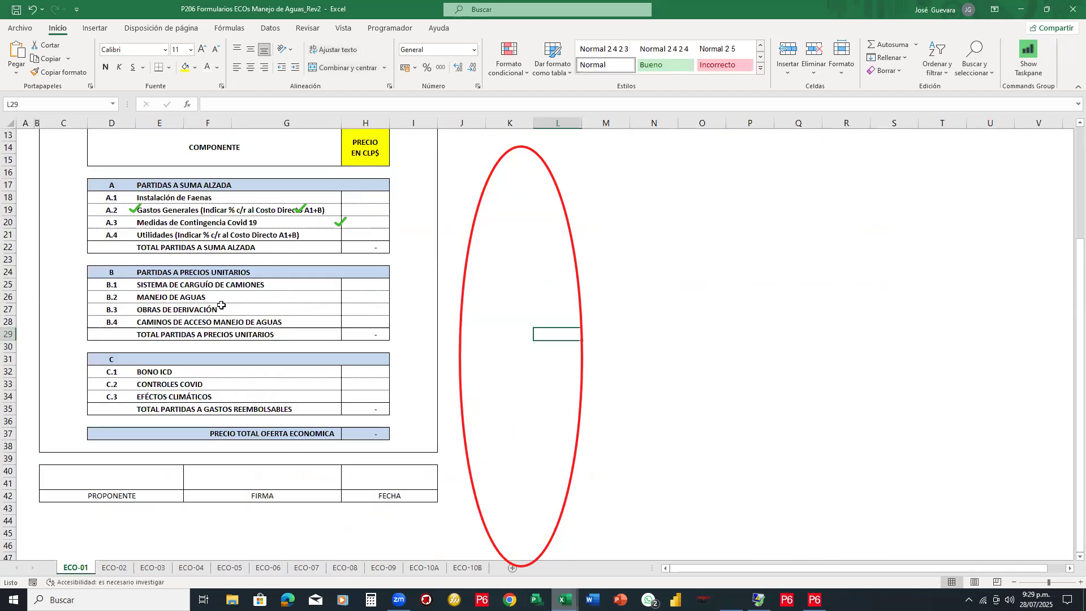
Close the ECO forms workbook without saving and bring up the PUCARA budget workbook
click(1073, 9)
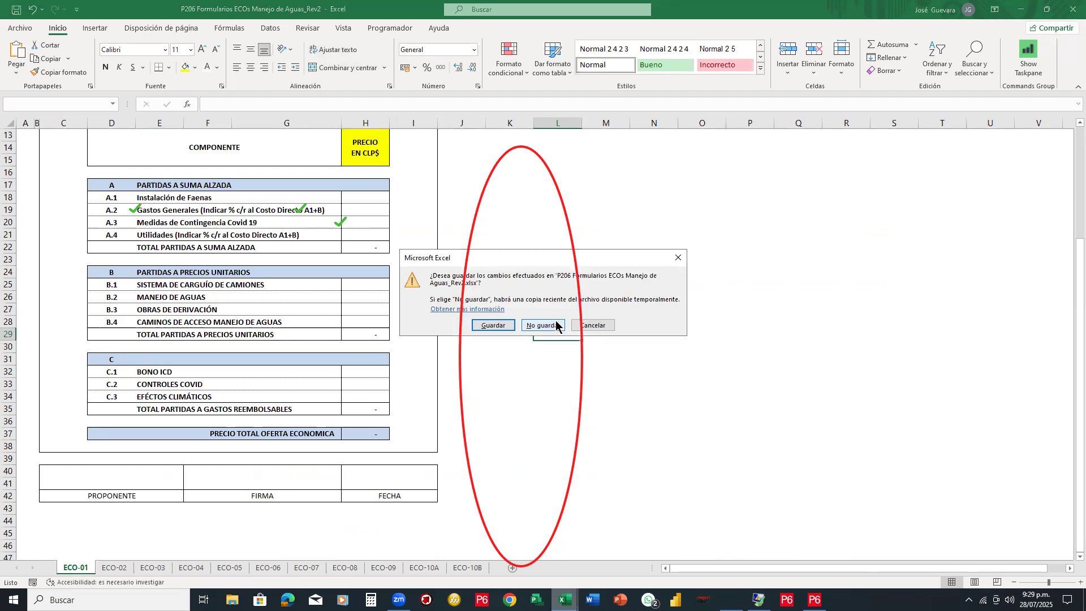
click(612, 334)
click(564, 600)
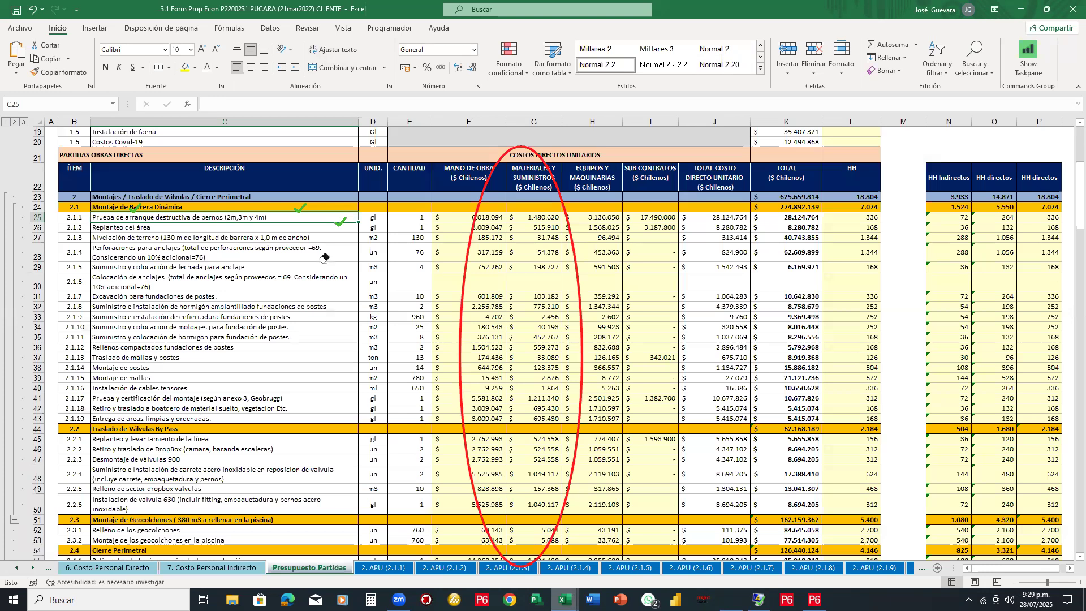
key(ctrl+z)
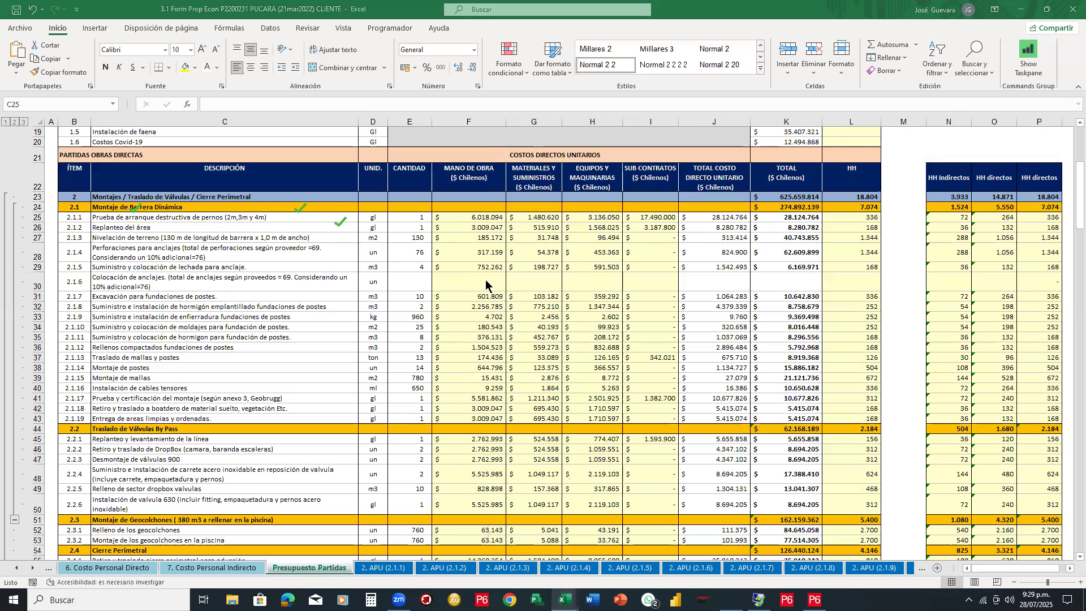
scroll(485, 279, up, 6)
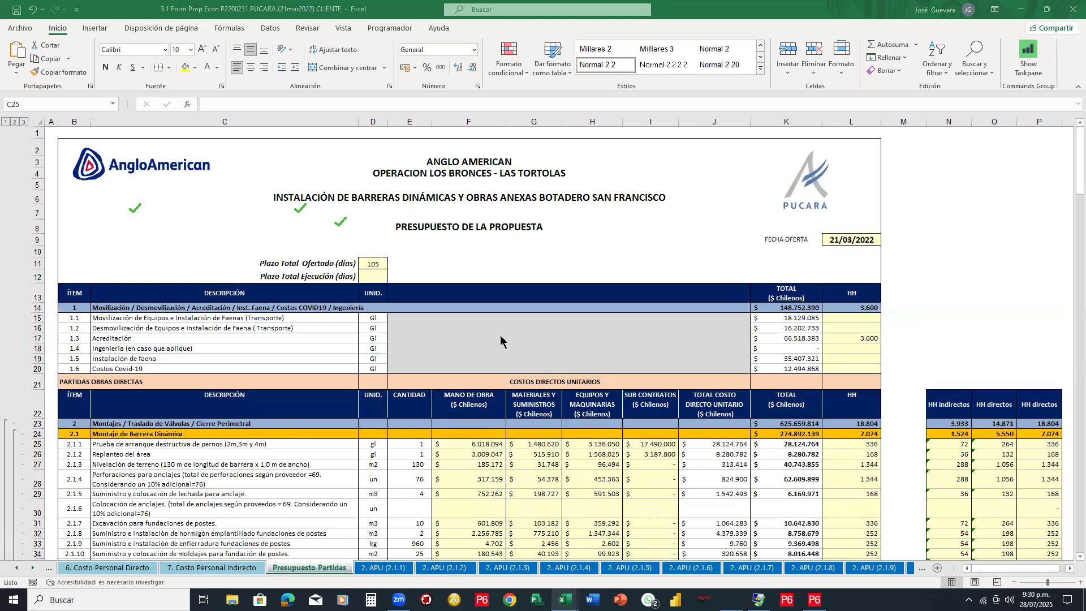
scroll(501, 339, down, 1)
scroll(95, 243, down, 3)
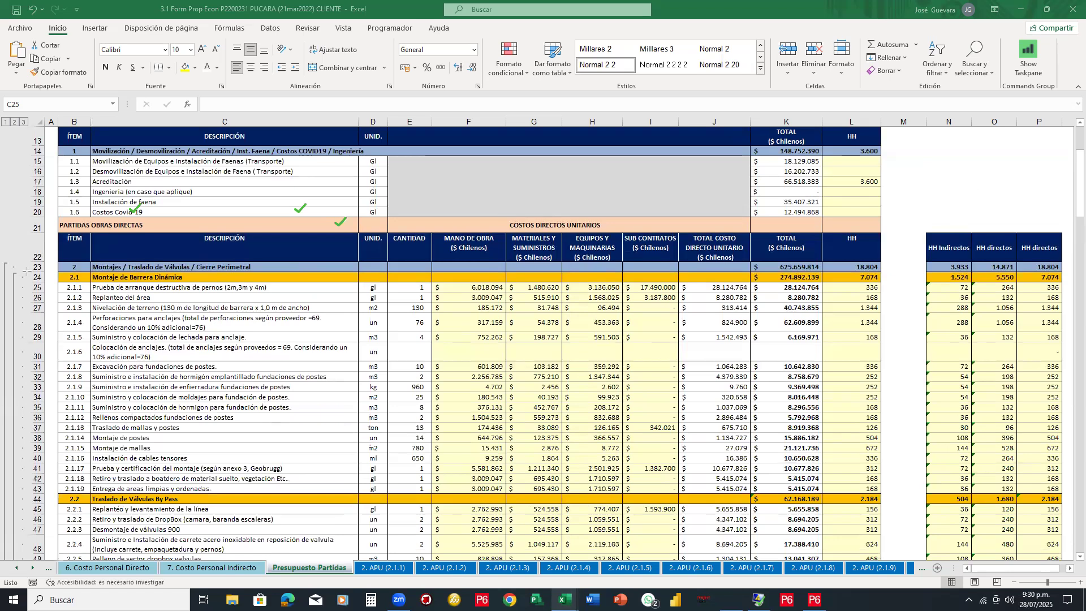
drag(105, 593, 106, 590)
mouse_move(346, 222)
mouse_down()
mouse_move(457, 582)
mouse_move(436, 610)
mouse_up()
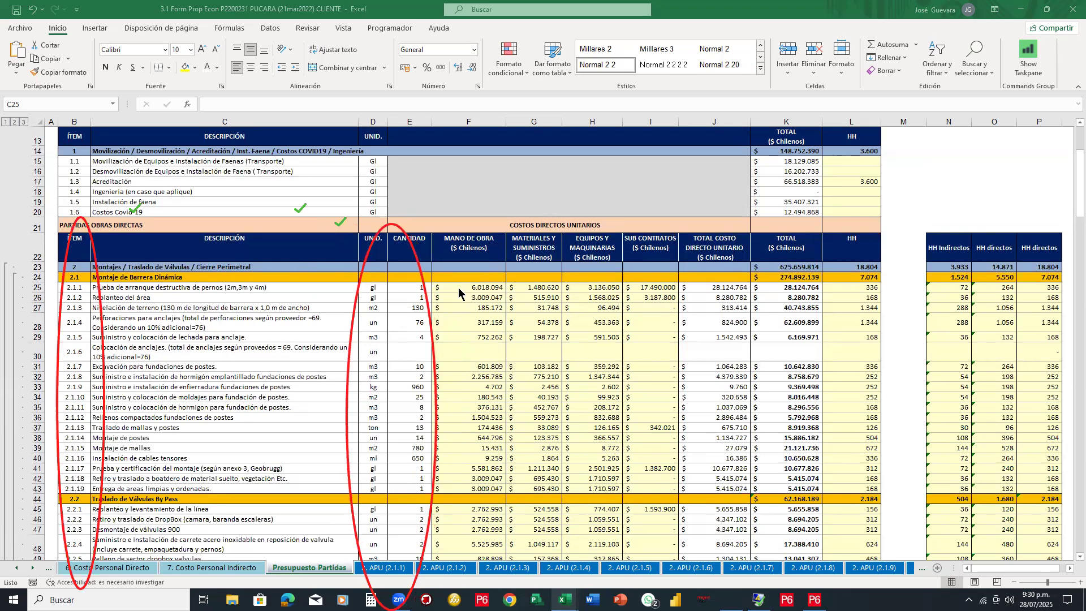
drag(439, 239, 836, 592)
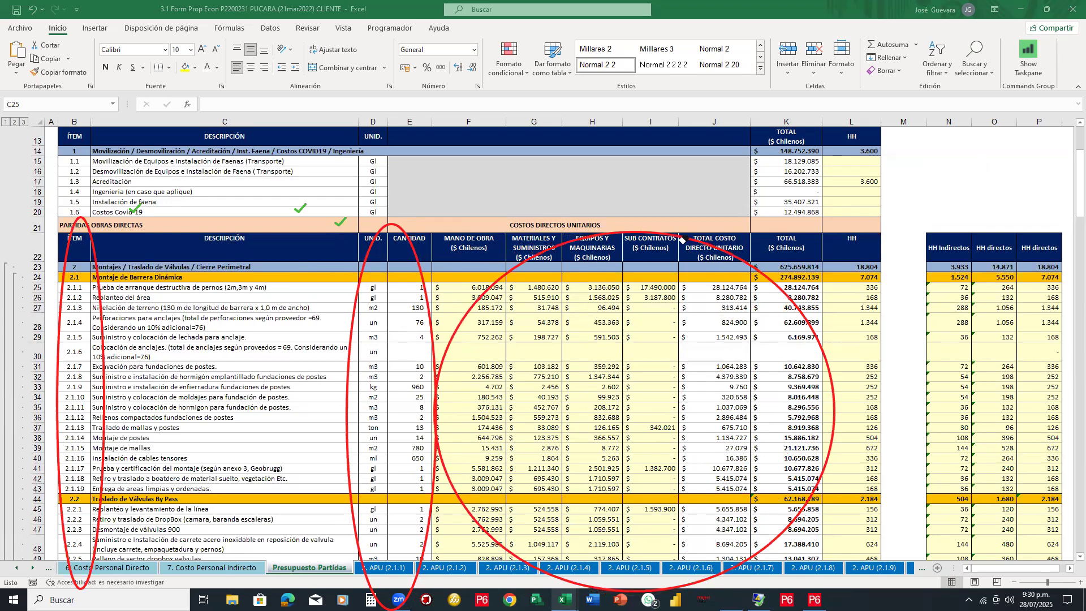
key(ctrl+z)
key(ctrl+z)
key(ctrl+z)
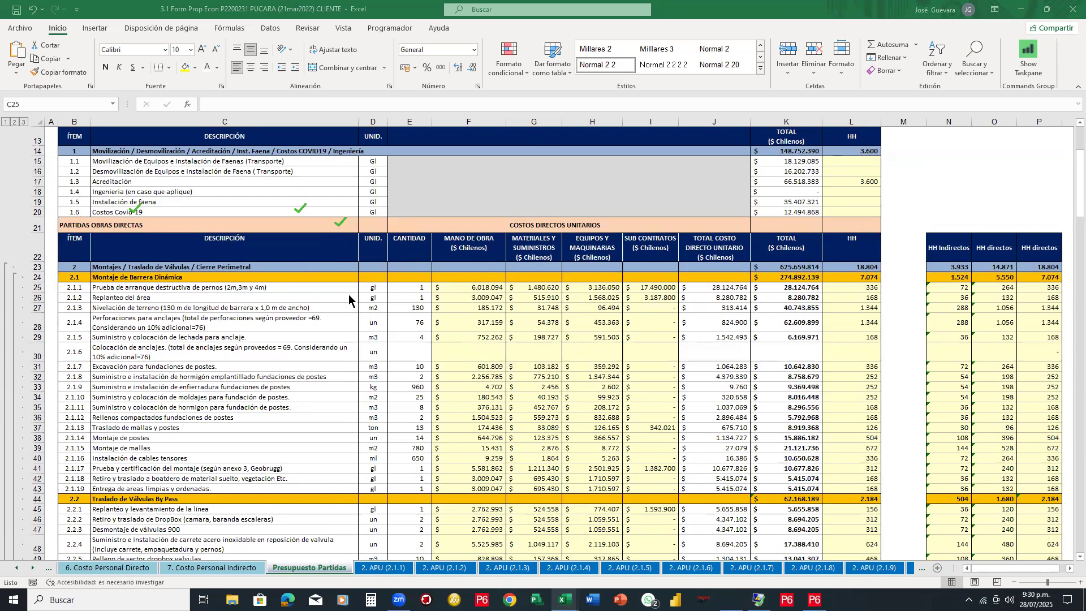
Inspect row 25's cost formulas (F25 labour, I25 subcontract, J25 unit cost, N25 HH directos) and the table's end
key(Escape)
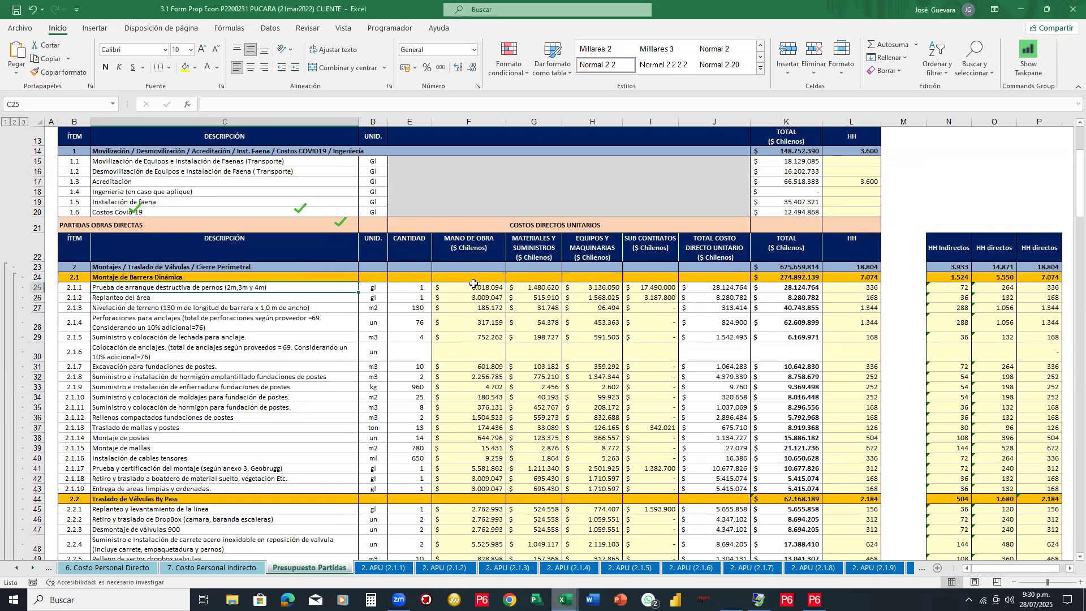
click(474, 284)
key(Right)
key(Right)
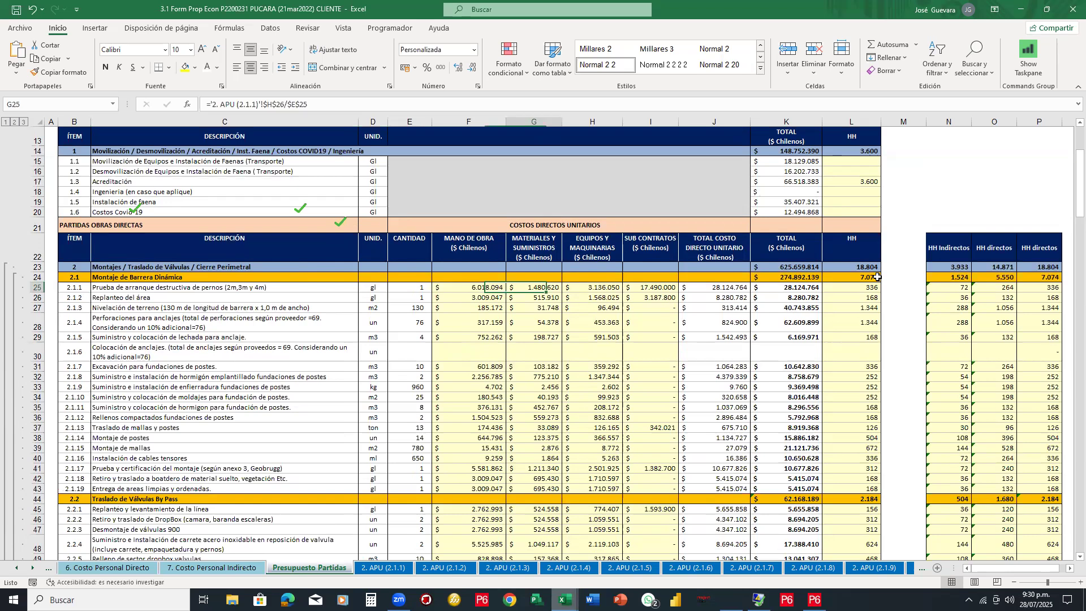
key(Right)
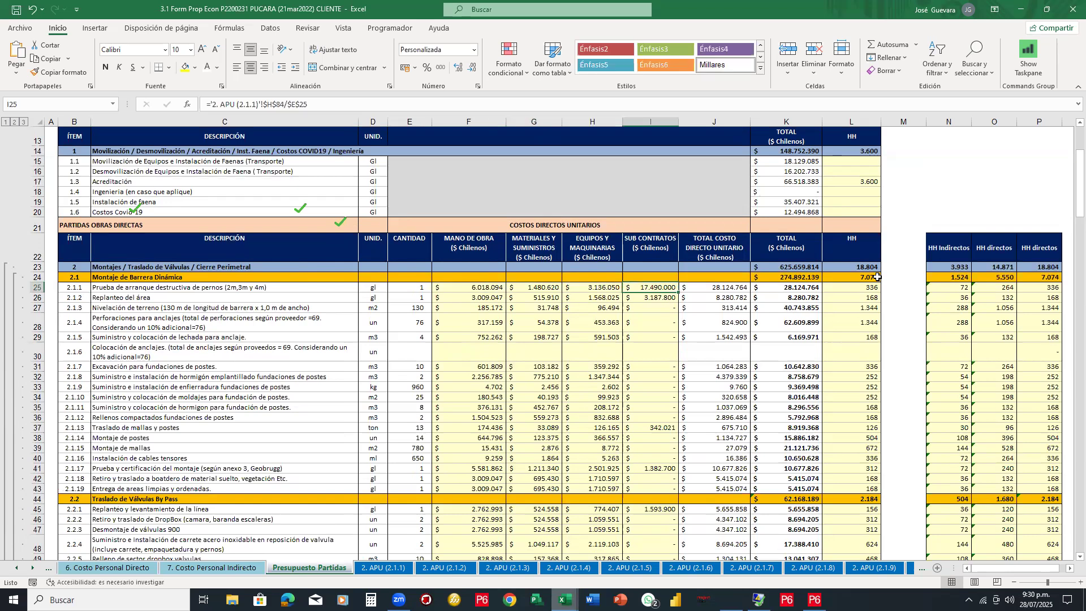
key(Right)
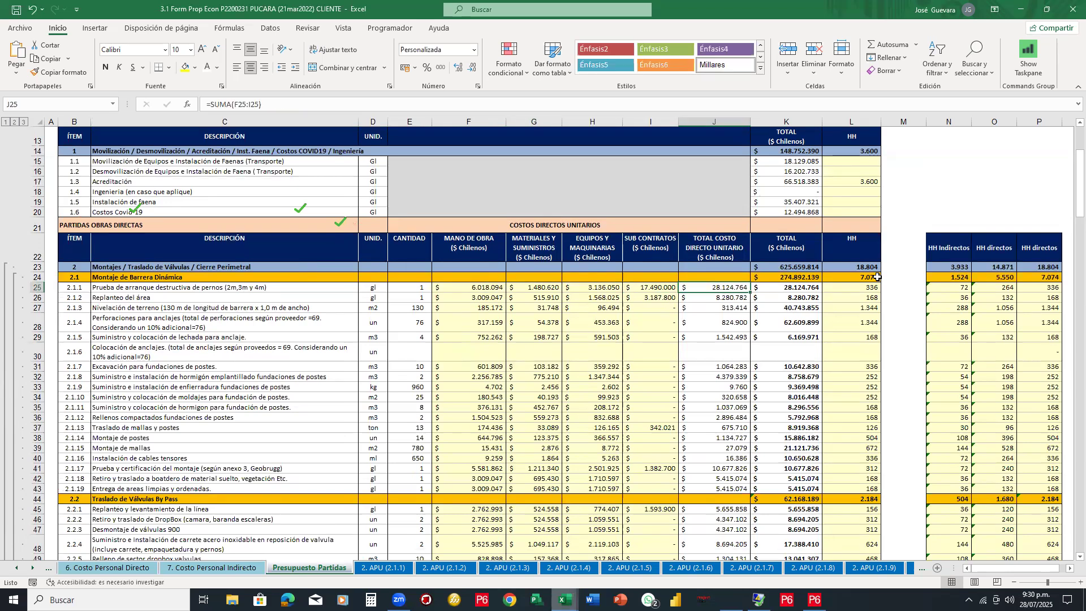
key(Right)
key(Right)
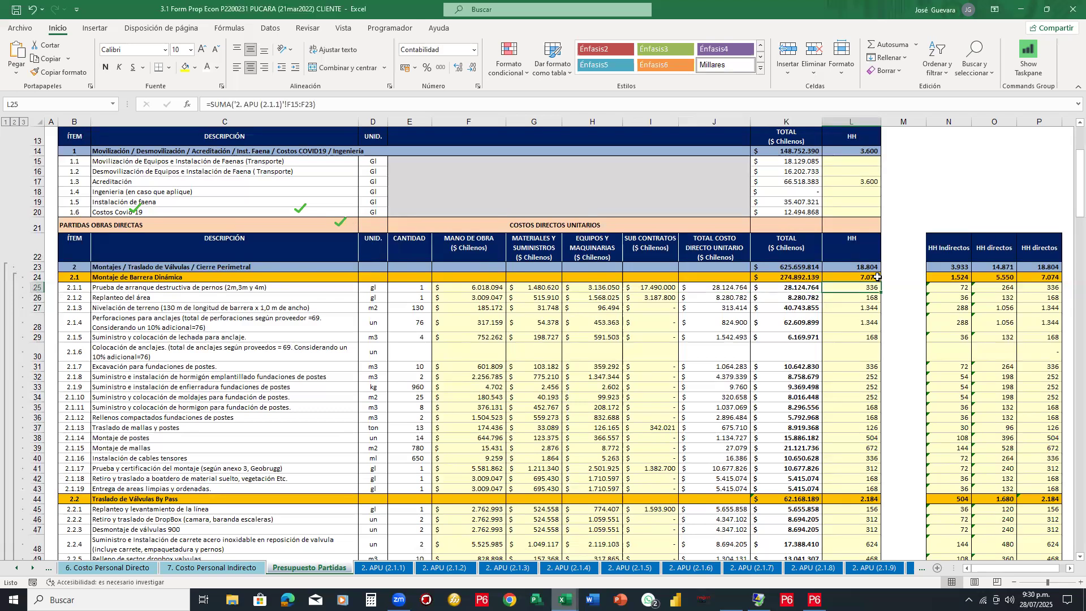
key(Right)
key(Right)
key(Right)
key(Right)
key(Right)
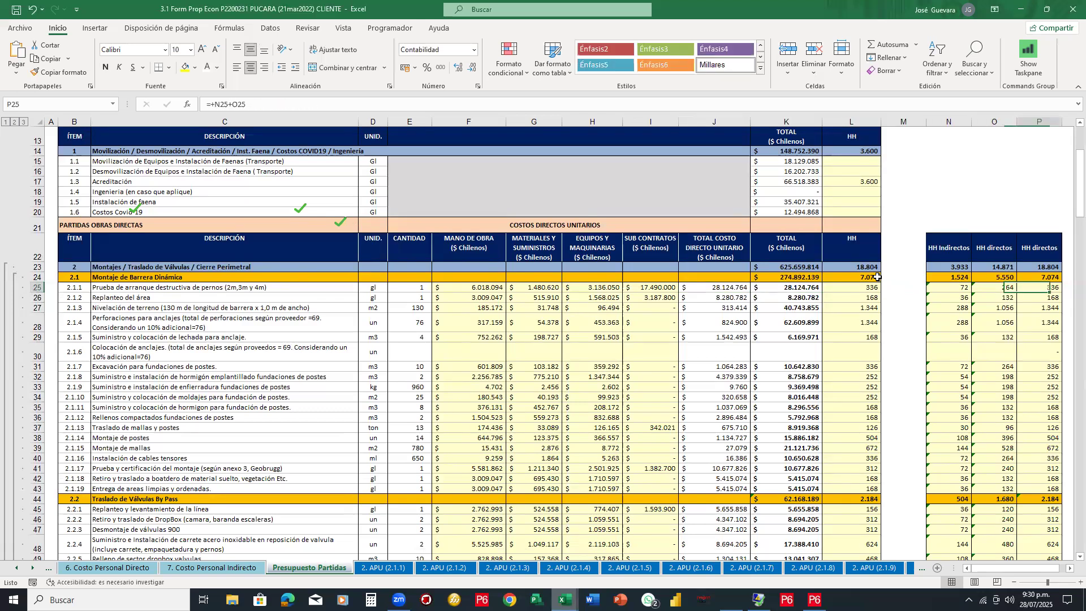
key(Left)
key(Left)
key(Left)
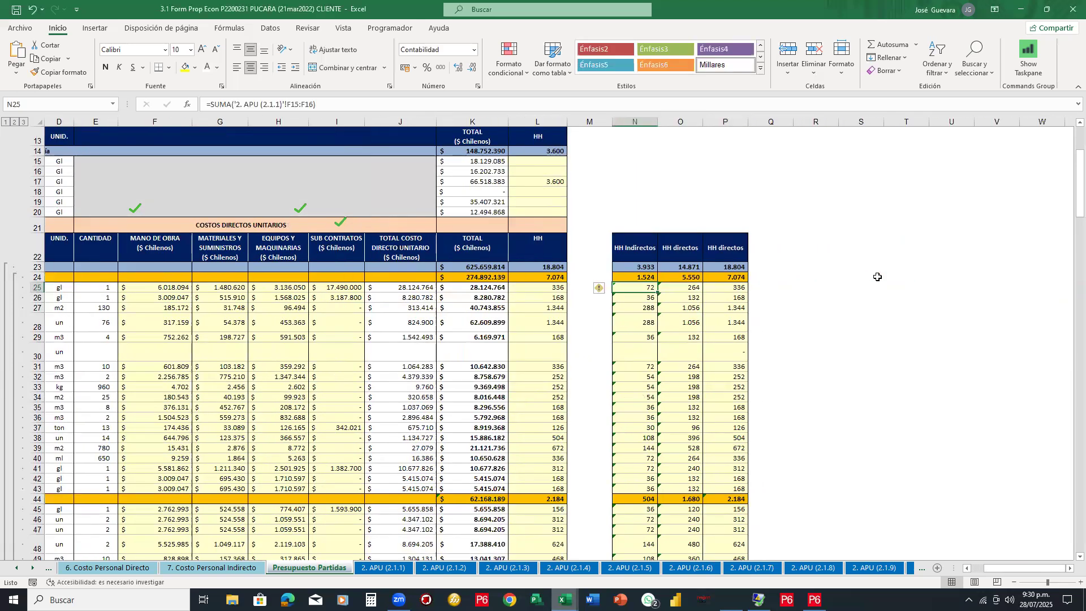
key(Home)
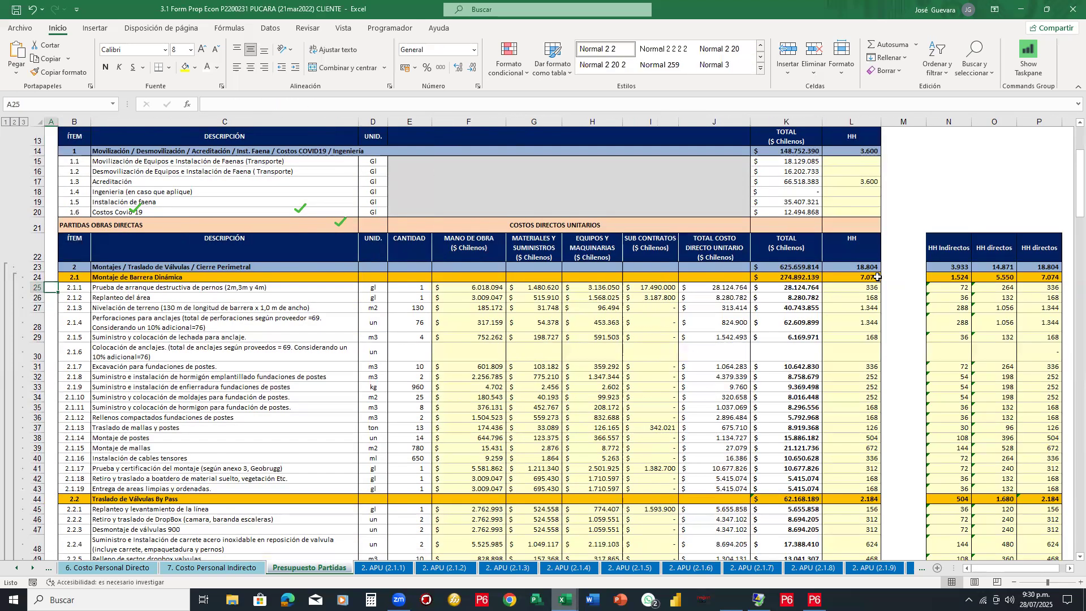
key(ctrl+Down)
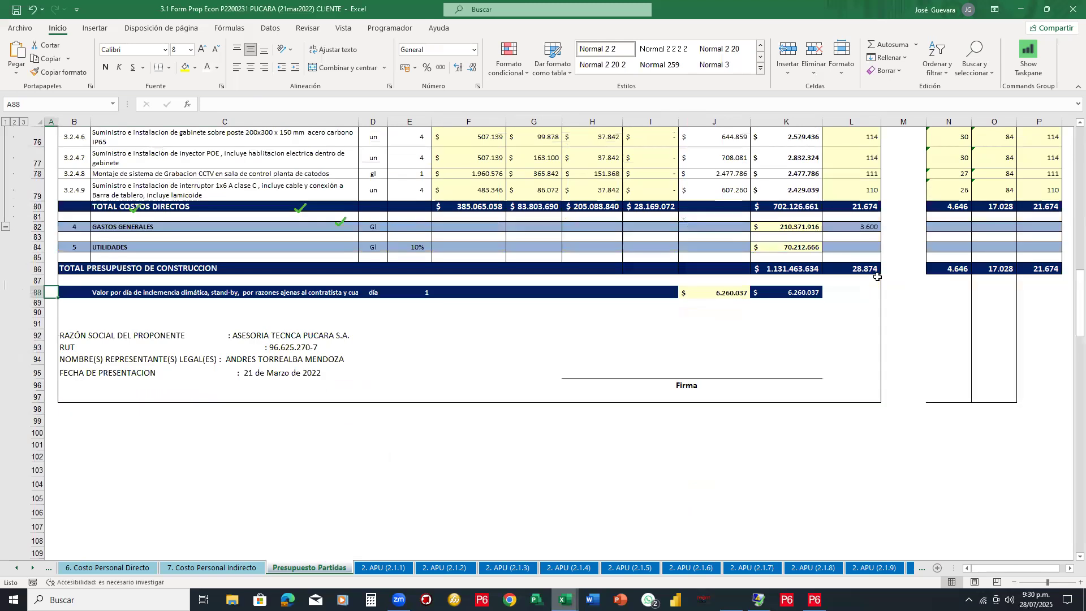
key(Page_Up)
key(ctrl+Up)
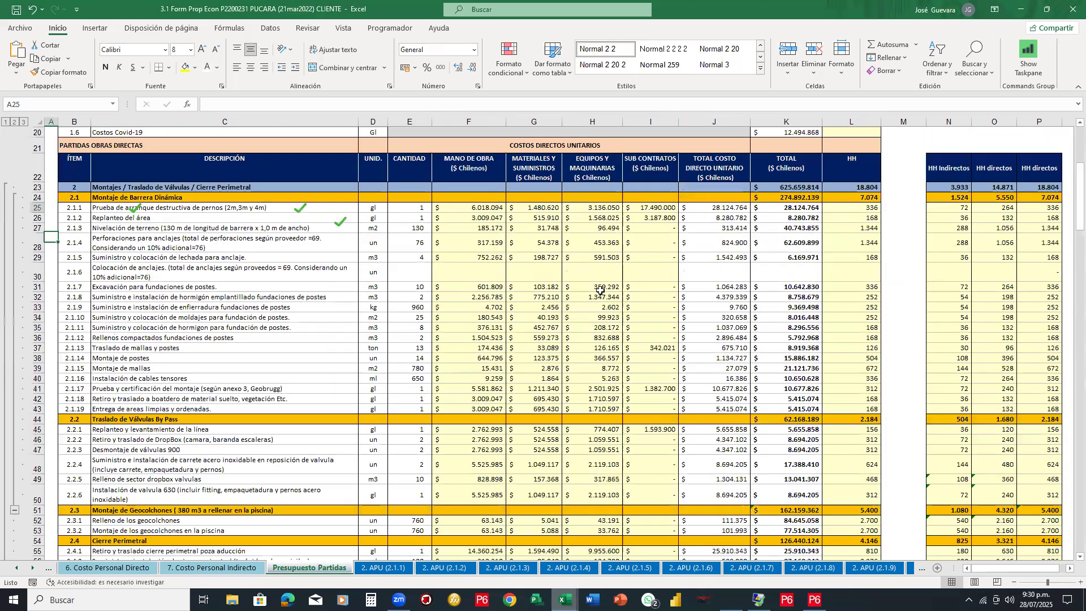
scroll(668, 291, up, 7)
scroll(751, 179, down, 2)
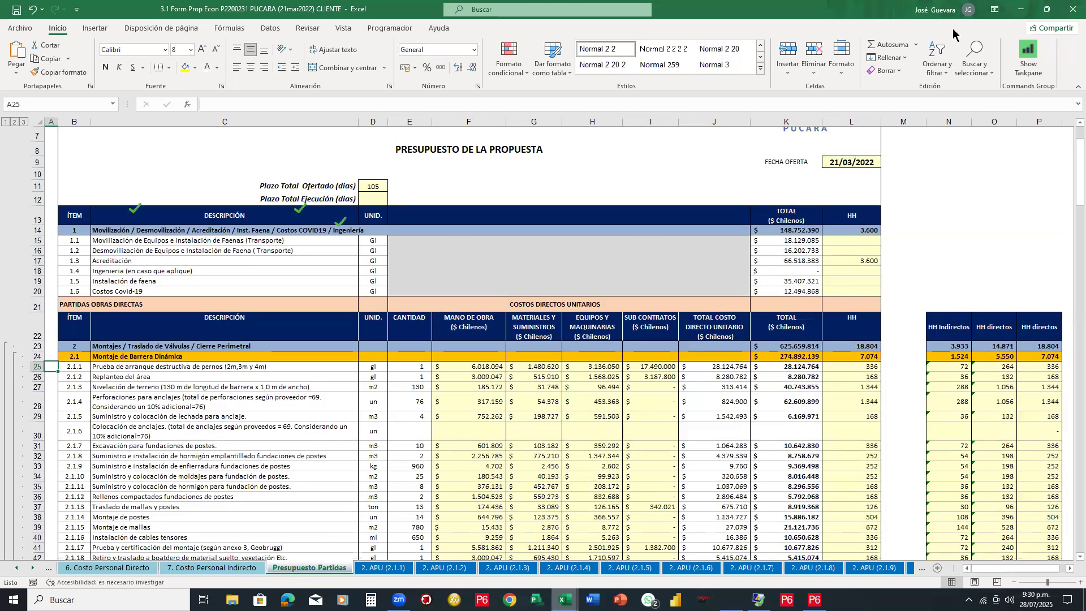
Close the PUCARA workbook without saving and bring the C280-CTZ011 Listado de Entregables y HH workbook forward
click(1073, 10)
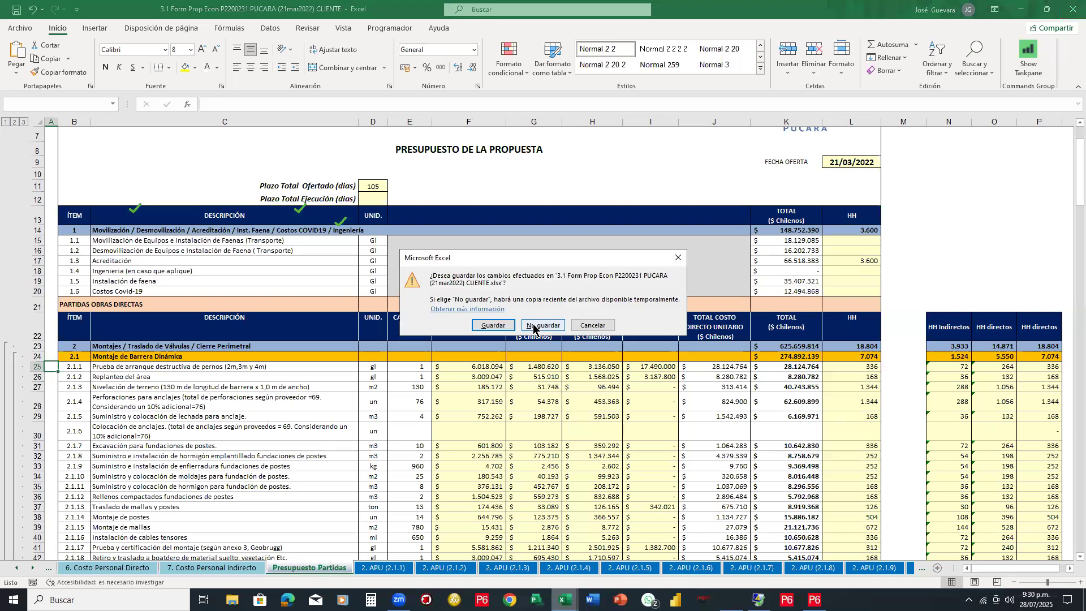
click(541, 327)
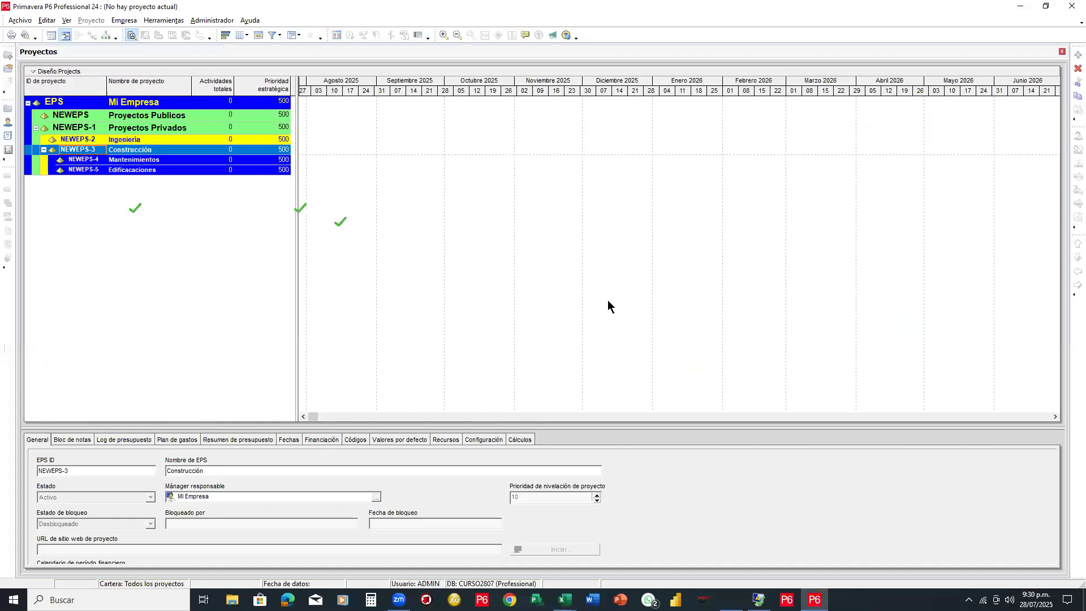
click(564, 599)
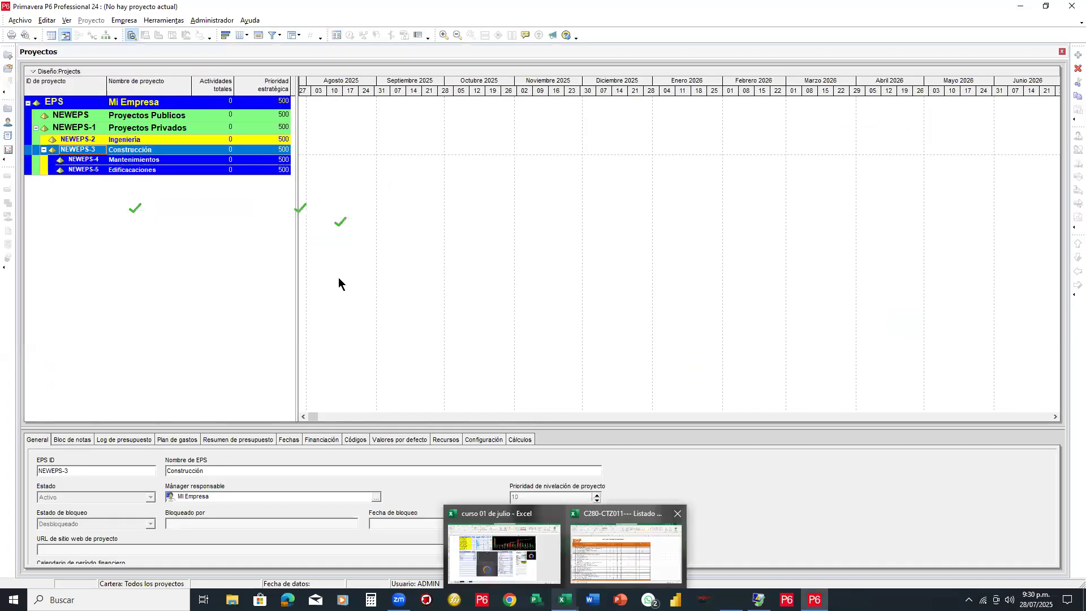
click(630, 543)
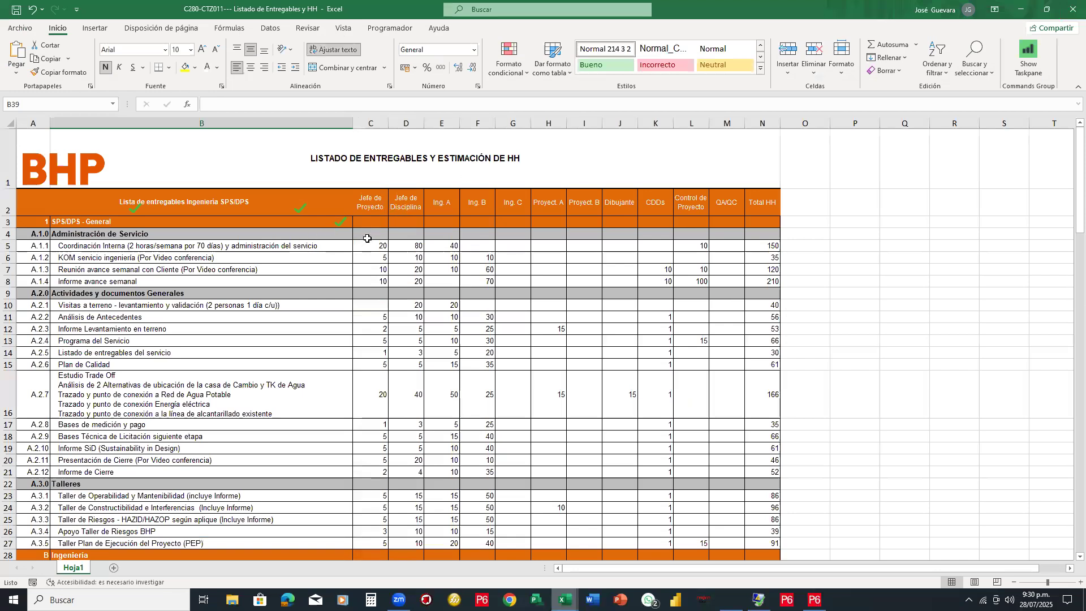
scroll(349, 270, down, 1)
scroll(350, 270, up, 1)
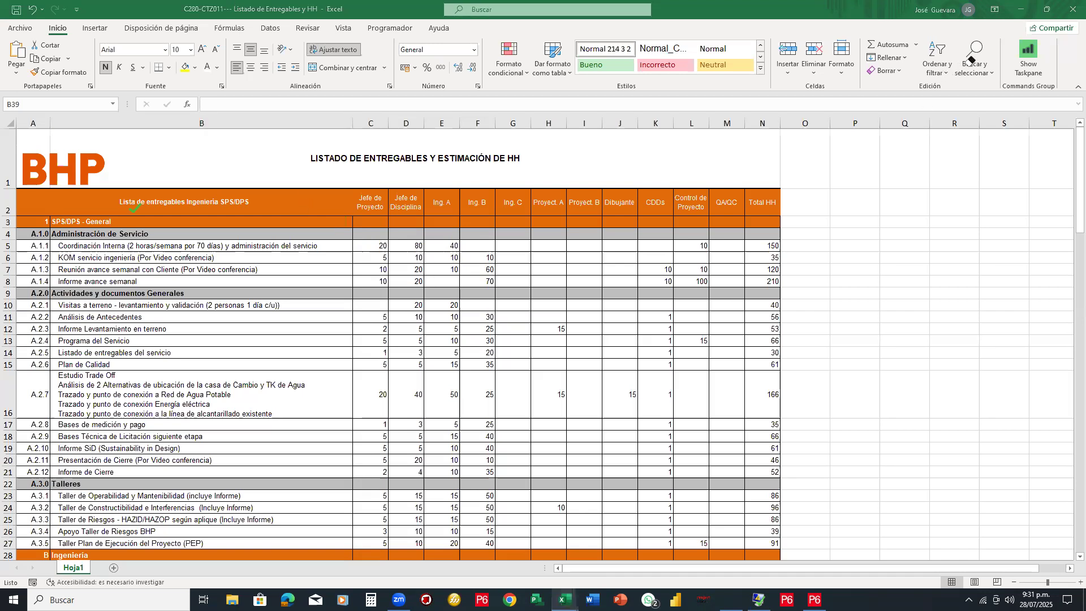
Open PRESUPUESTO CONSTRUCCION DE ESCUELA from the Escritorio folder via Archivo > Abrir > Examinar
click(311, 244)
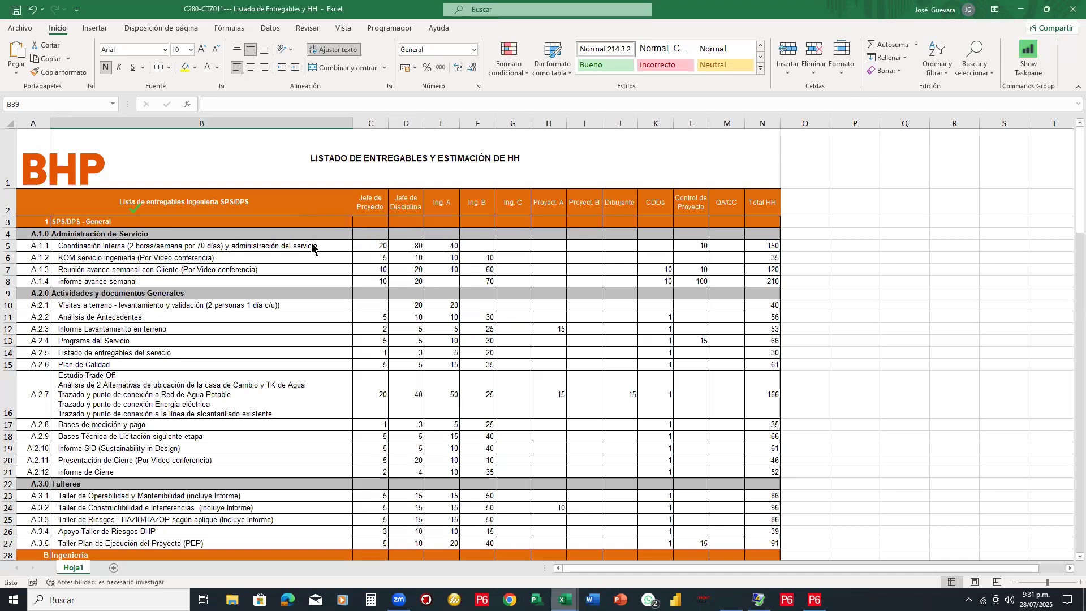
click(21, 30)
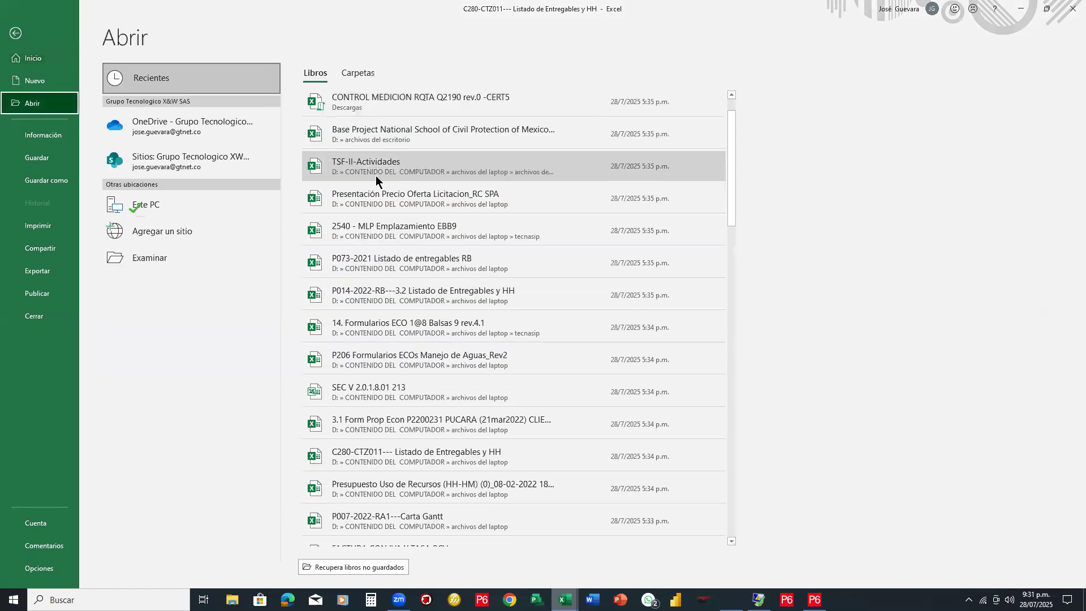
click(163, 261)
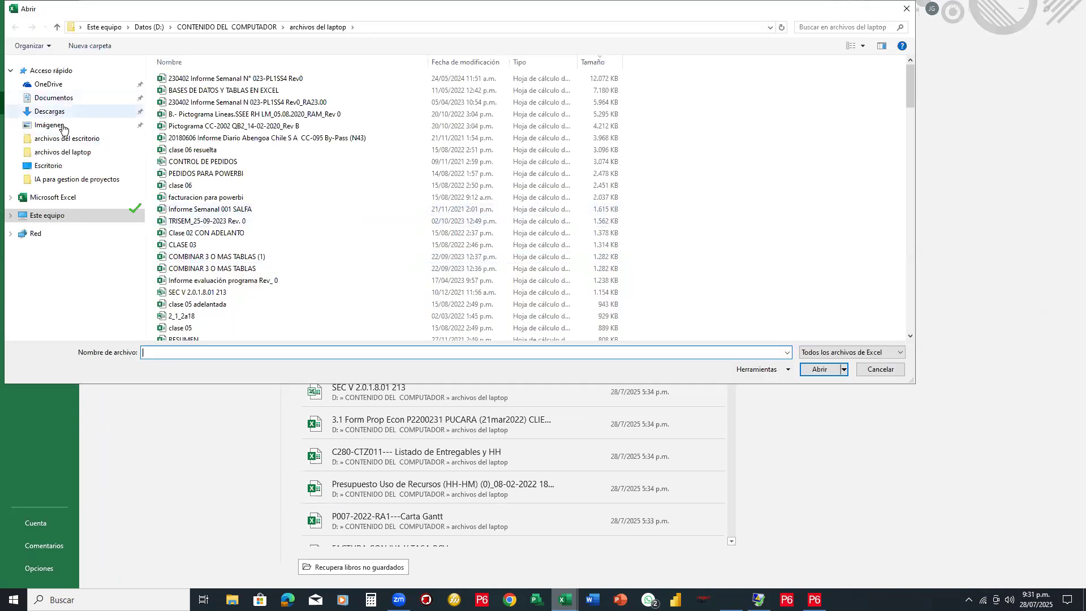
click(54, 170)
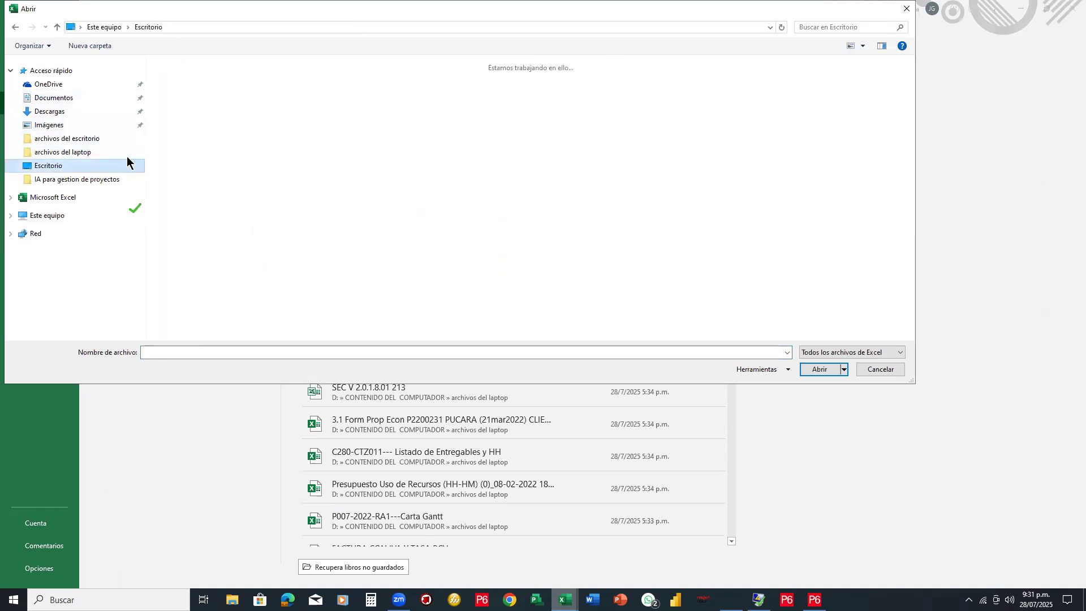
scroll(224, 154, down, 4)
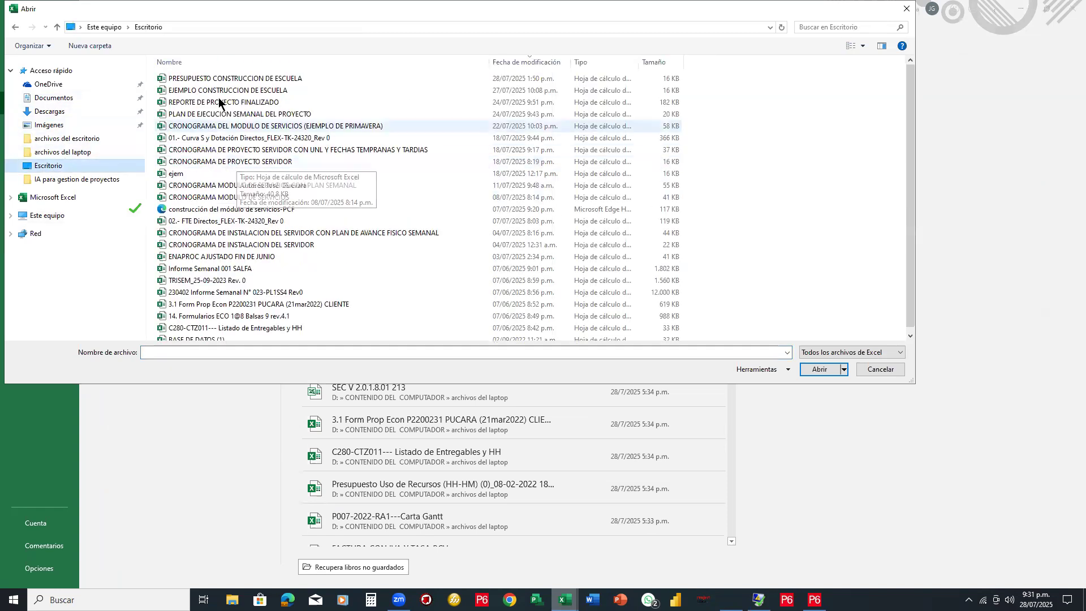
double_click(245, 78)
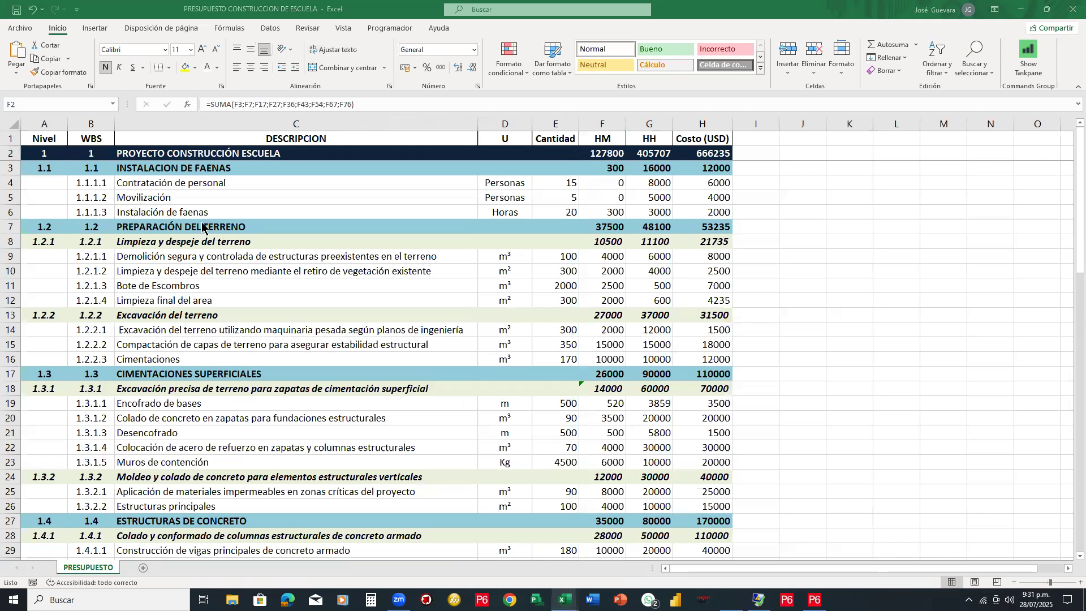
scroll(202, 226, down, 17)
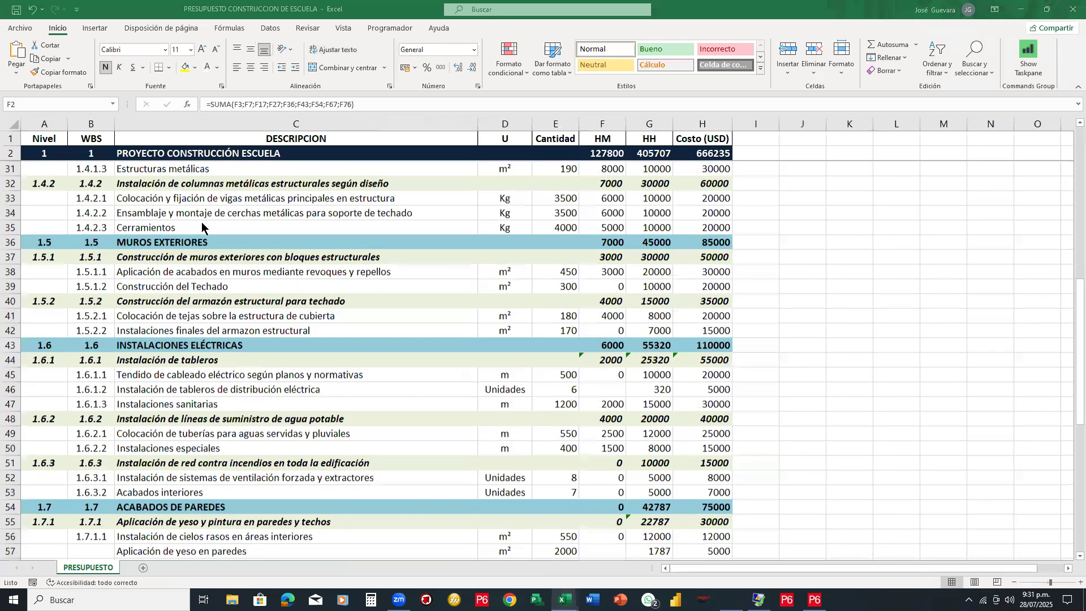
scroll(202, 226, down, 5)
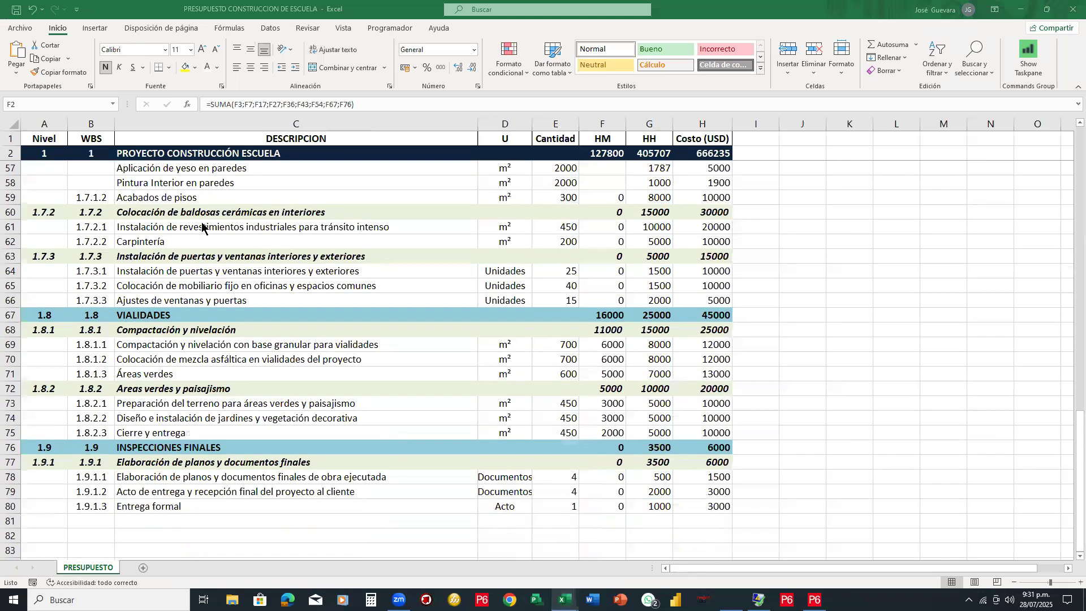
scroll(202, 227, up, 4)
scroll(202, 224, up, 15)
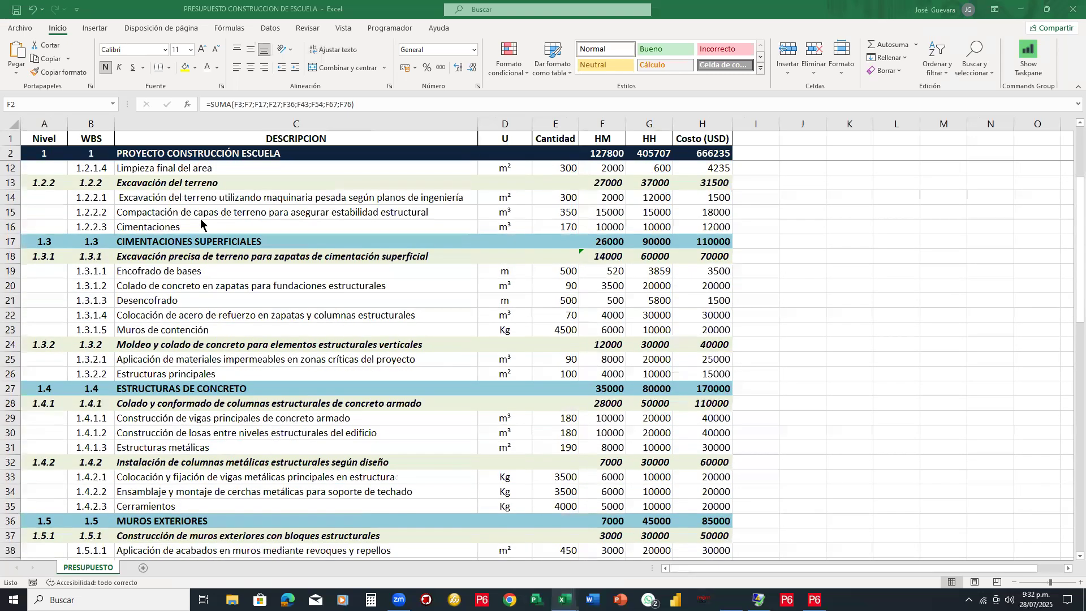
scroll(202, 224, up, 3)
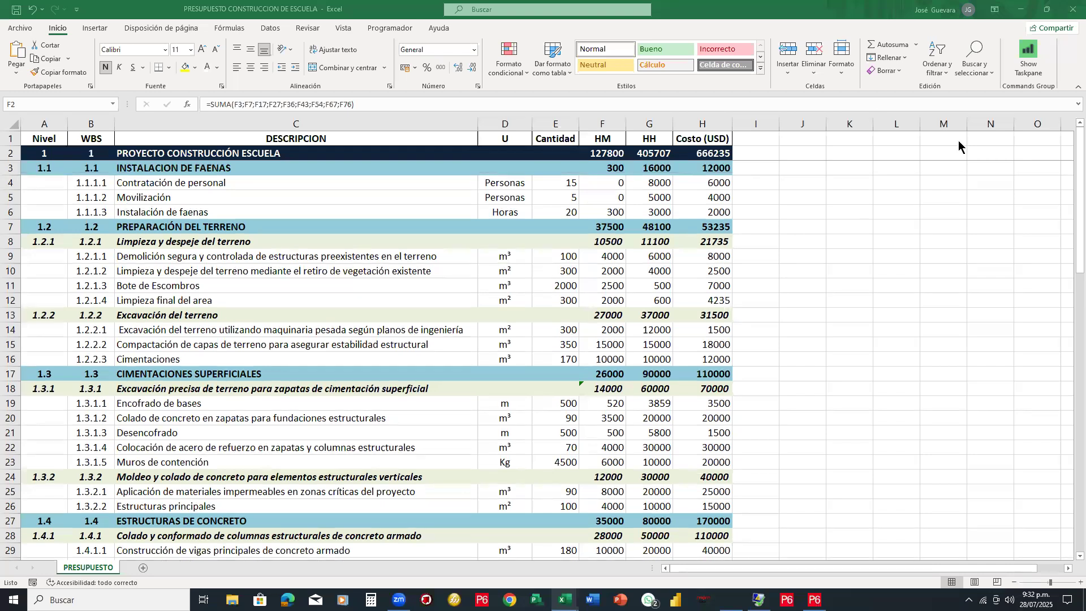
Box the Nivel/WBS, U/Cantidad and HM/HH/Costo (USD) columns in red, then undo the boxes
mouse_move(21, 129)
mouse_down()
mouse_move(141, 591)
mouse_move(119, 605)
mouse_move(116, 560)
mouse_up()
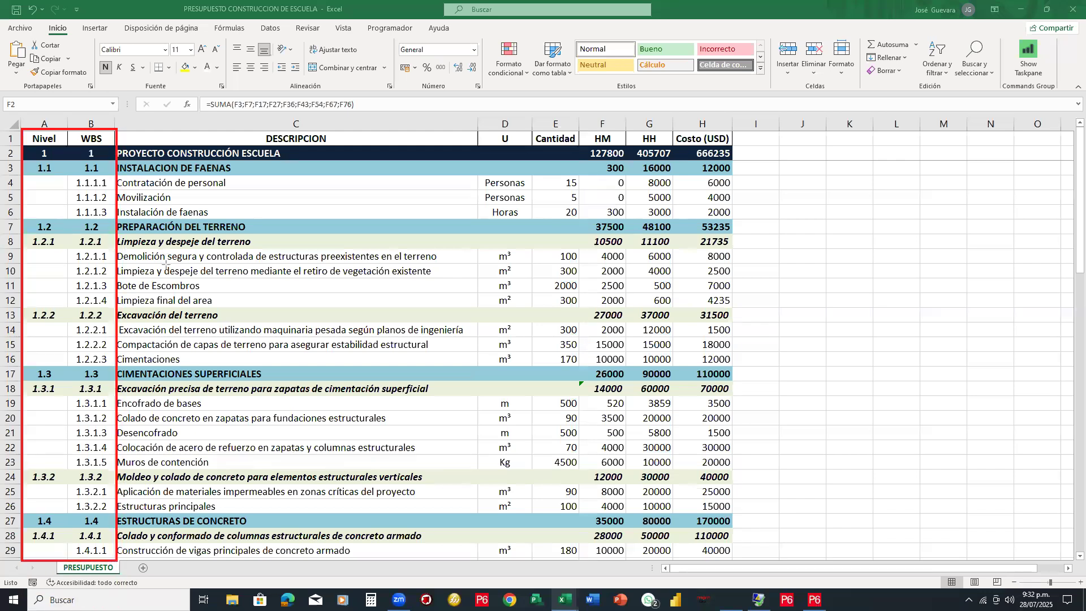
drag(476, 129, 584, 592)
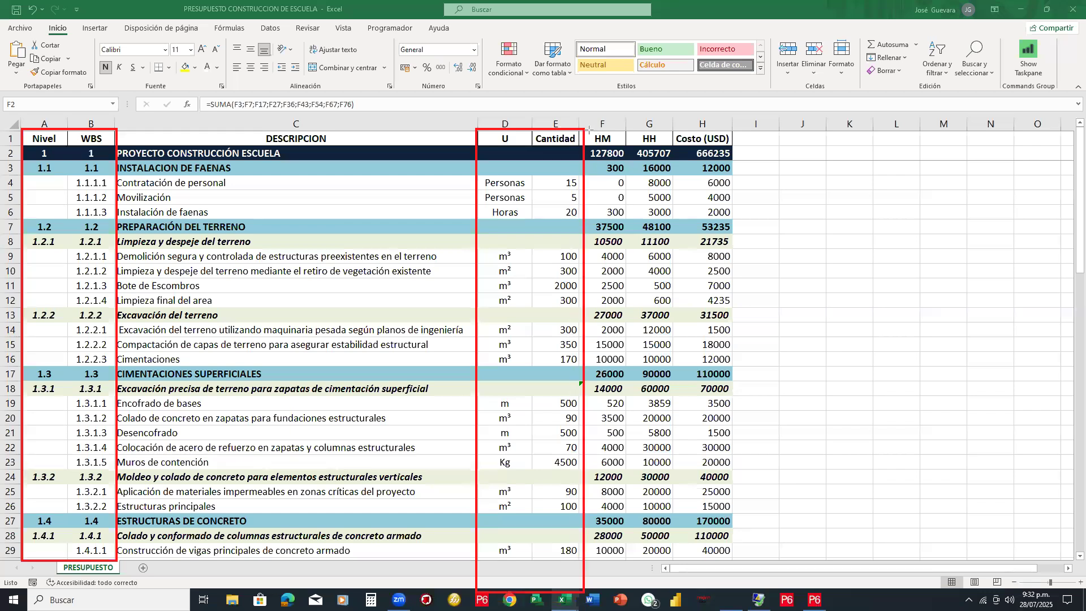
drag(587, 130, 732, 544)
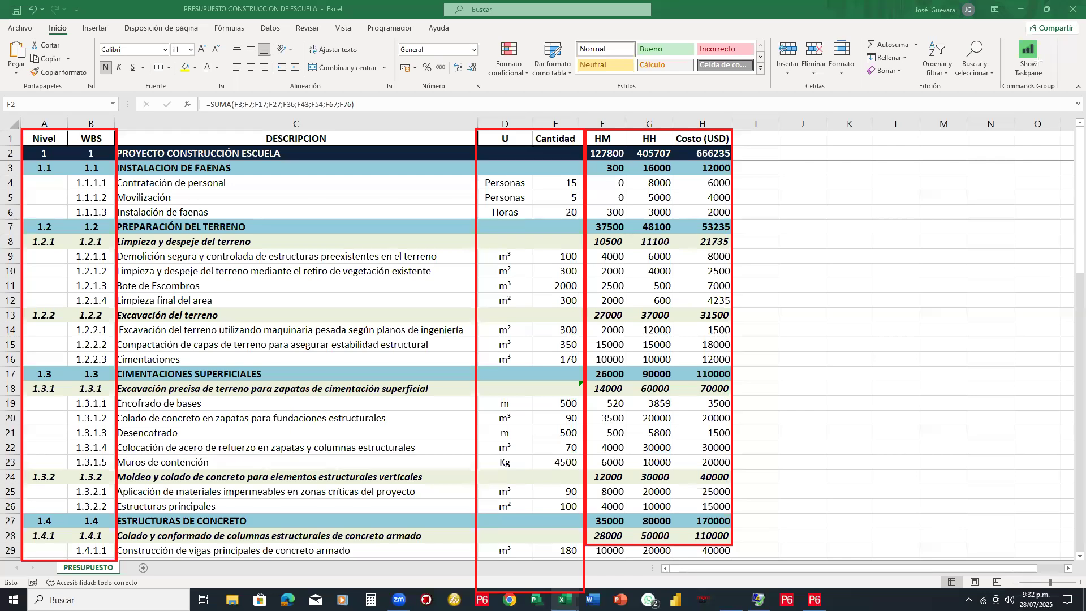
key(ctrl+z)
key(ctrl+z)
key(ctrl+z)
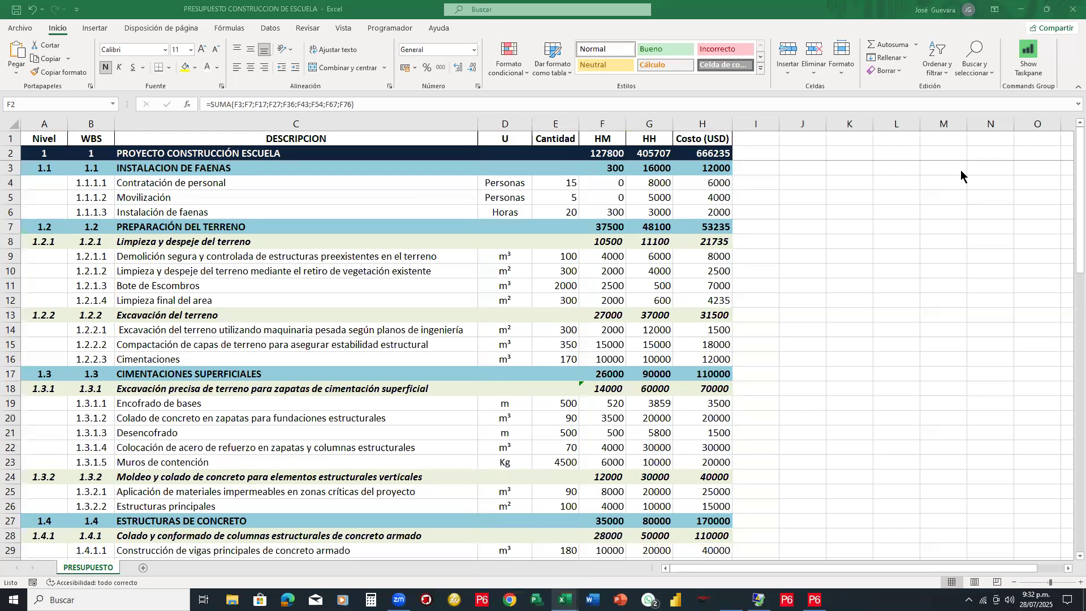
Mark the first WBS sub-items and project title, and bracket the first groups' sub-items in red
mouse_move(83, 175)
mouse_down()
mouse_move(121, 188)
mouse_move(85, 170)
mouse_move(128, 148)
mouse_move(129, 177)
mouse_up()
drag(137, 138, 162, 124)
drag(151, 131, 157, 146)
mouse_move(246, 177)
mouse_down()
mouse_move(261, 187)
mouse_move(258, 211)
mouse_up()
mouse_move(277, 247)
mouse_down()
mouse_move(293, 250)
mouse_move(287, 308)
mouse_move(320, 422)
mouse_move(314, 467)
mouse_up()
Bracket excavation rows 14–16, arc over U/Cantidad, shade columns D–H to row 28, then undo
click(317, 396)
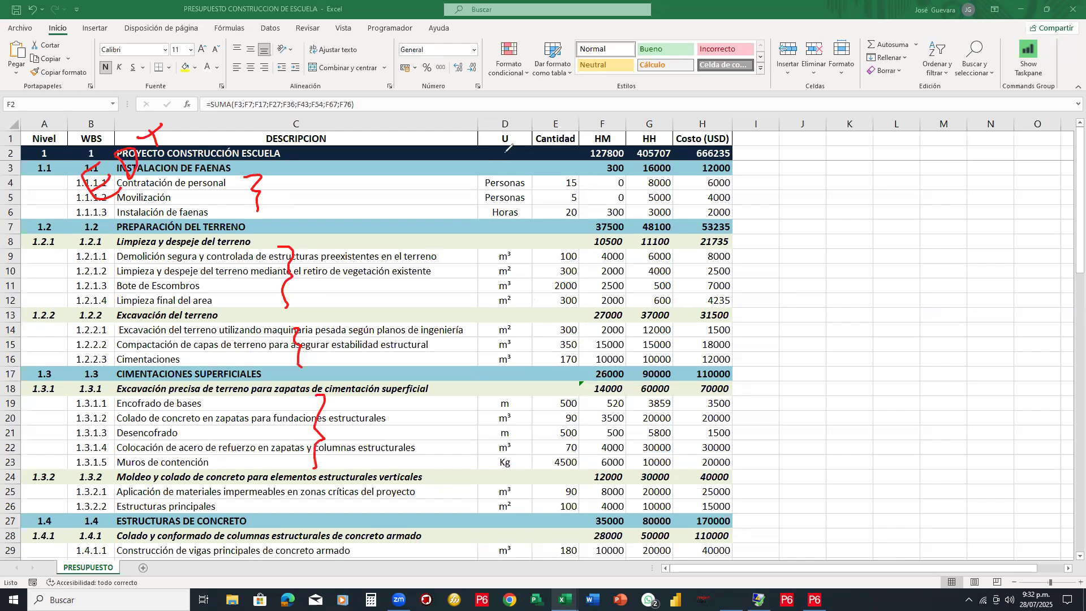
mouse_move(470, 132)
mouse_down()
mouse_move(522, 118)
mouse_move(627, 148)
mouse_move(622, 119)
mouse_move(634, 165)
mouse_move(662, 136)
mouse_move(725, 170)
mouse_move(731, 129)
mouse_up()
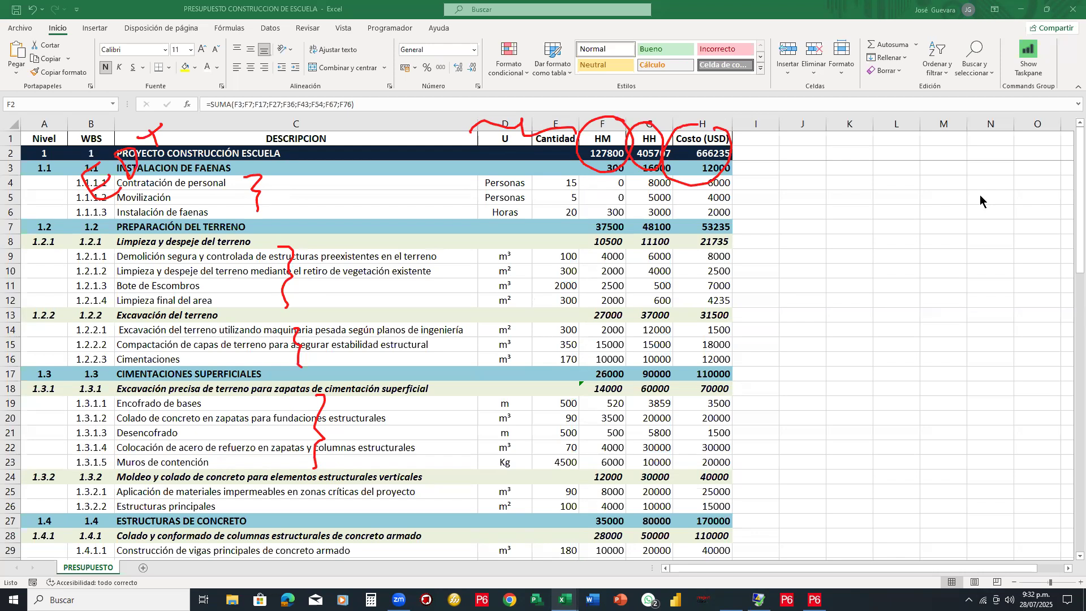
drag(479, 116, 737, 547)
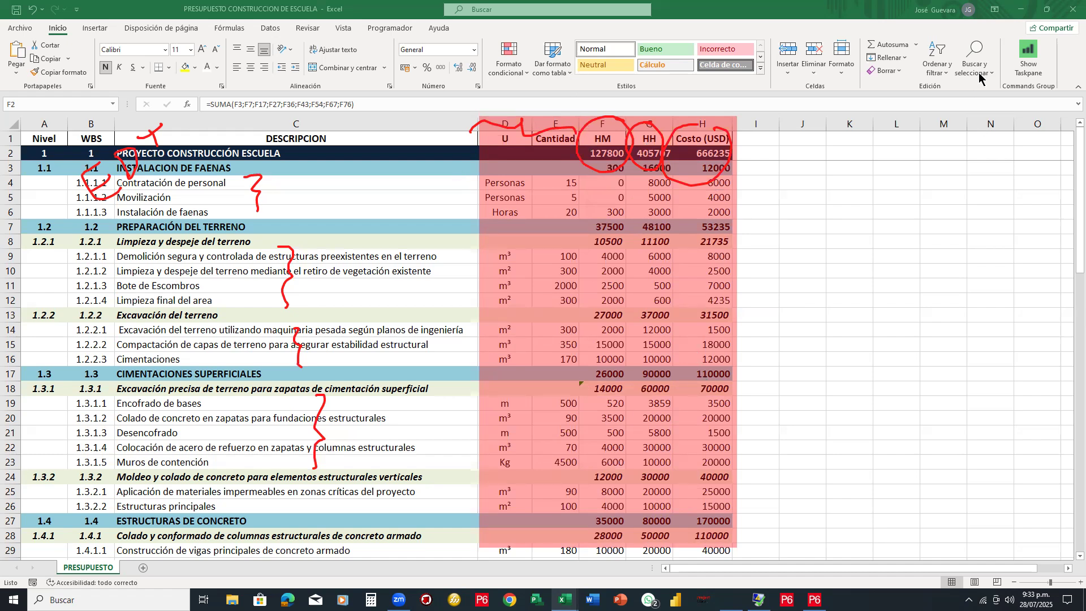
key(ctrl+z)
key(ctrl+z)
key(ctrl+z)
key(ctrl+z)
key(ctrl+z)
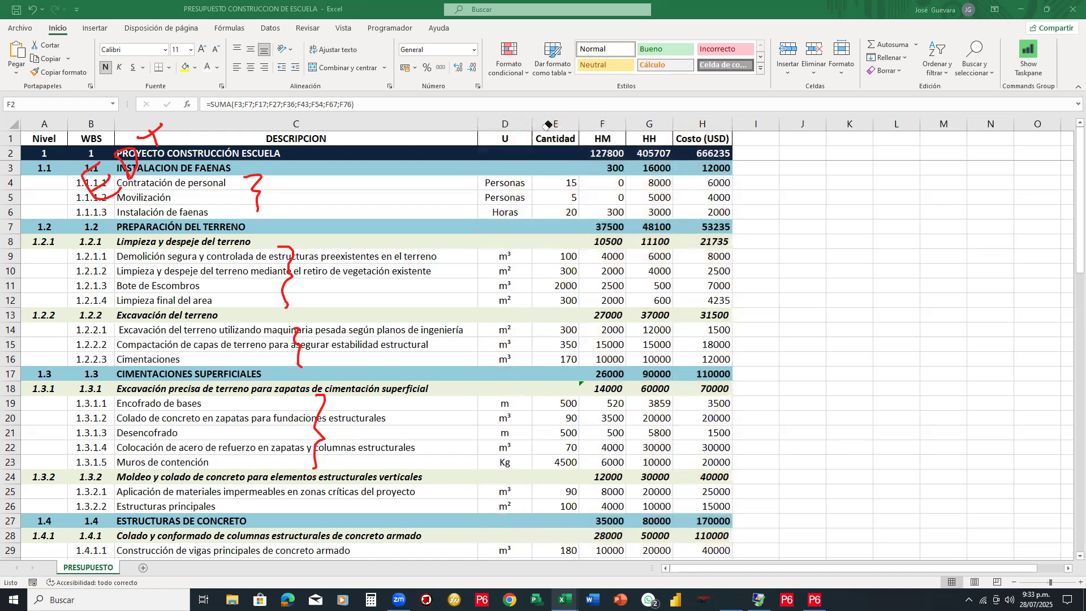
Erase the red brackets beside the sub-item rows and the marks near the project title
mouse_move(226, 186)
mouse_down()
mouse_move(309, 368)
mouse_move(289, 301)
mouse_up()
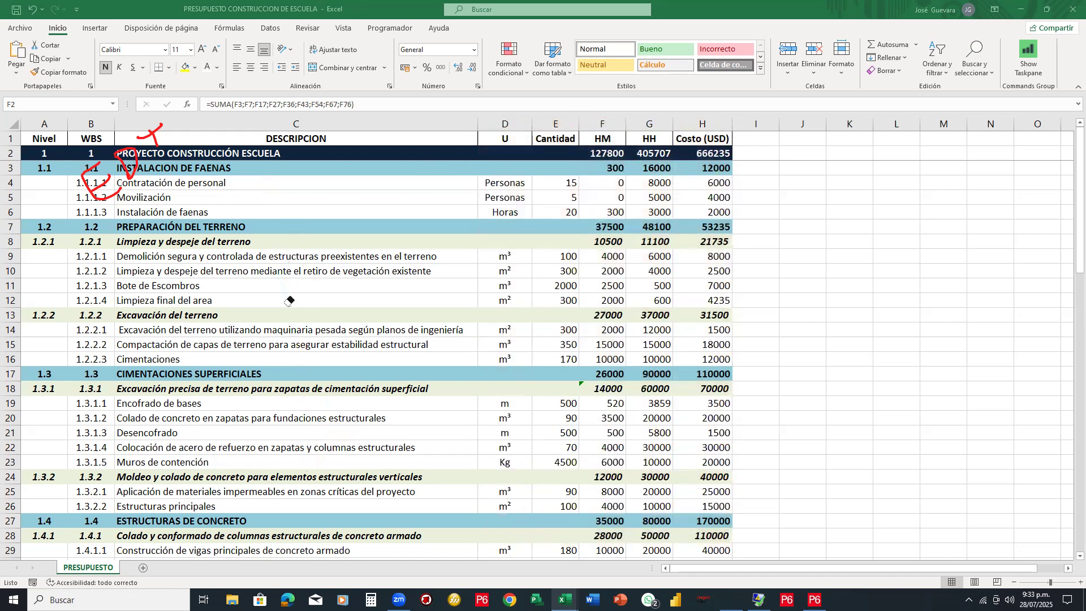
mouse_move(162, 155)
mouse_down()
mouse_move(110, 181)
mouse_move(140, 143)
mouse_up()
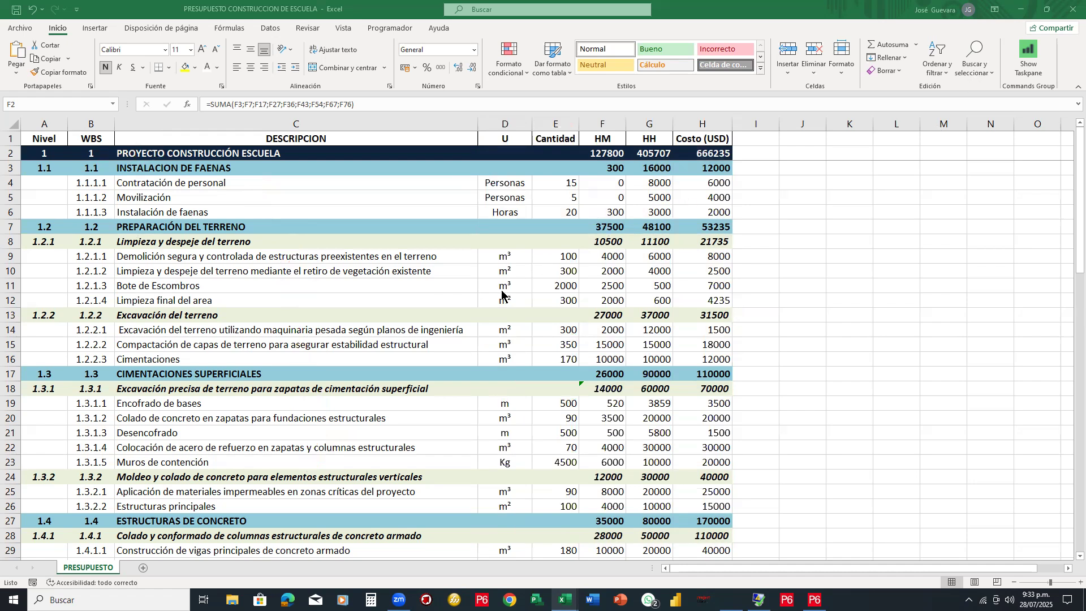
scroll(501, 291, down, 3)
scroll(502, 291, up, 3)
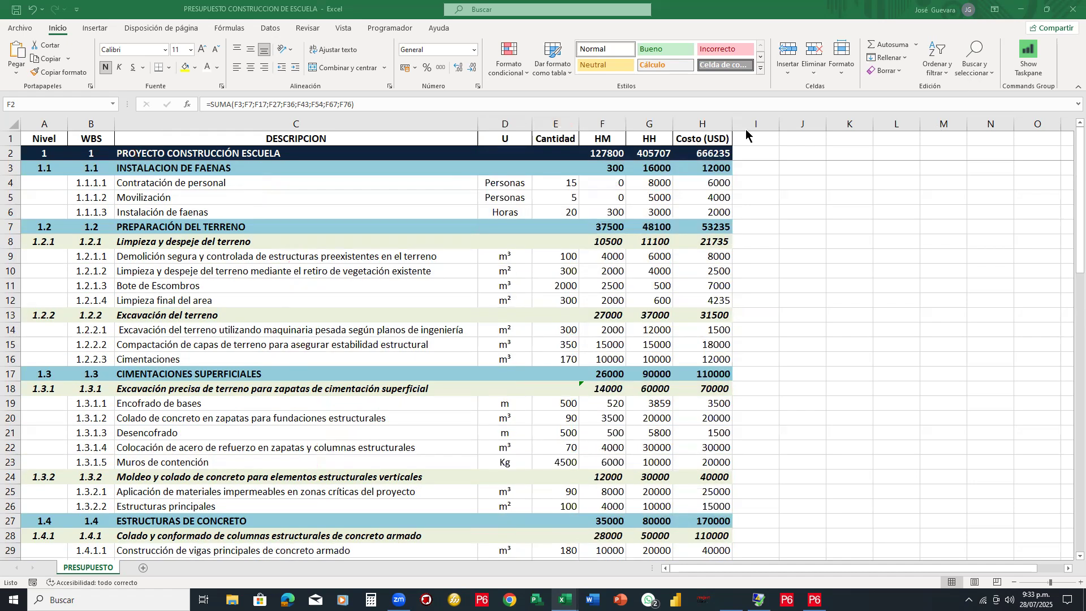
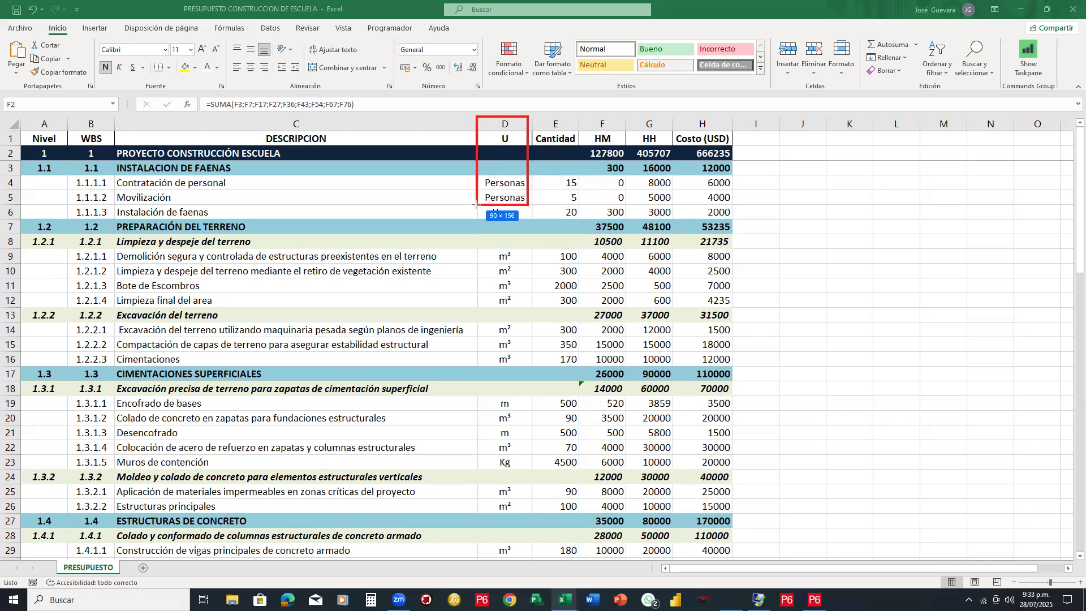
Outline the Cantidad column, select title cell C2, then bring up Primavera P6's Projects window
drag(528, 116, 582, 245)
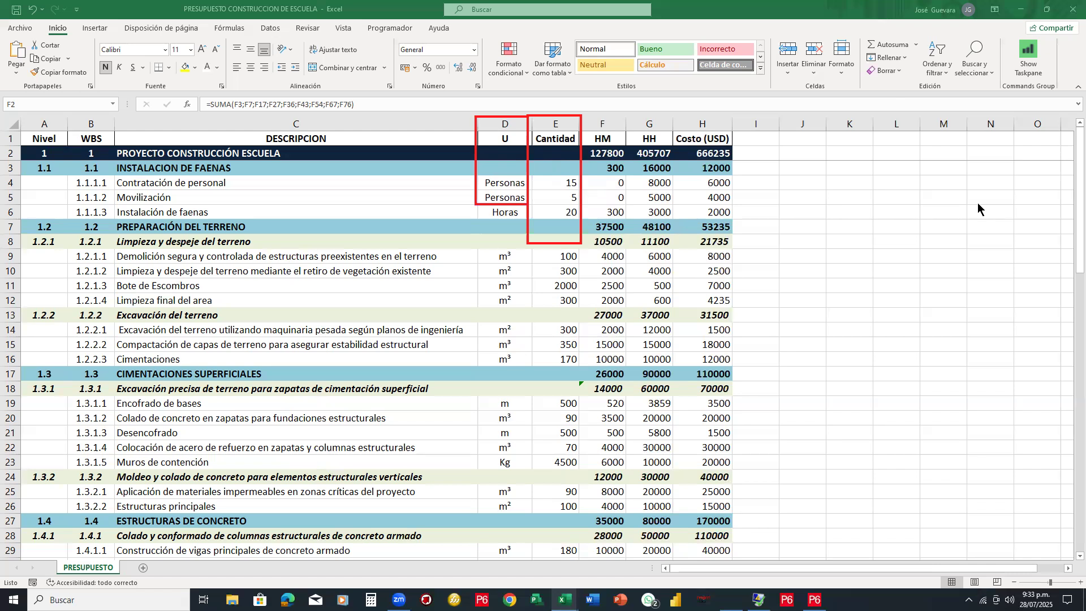
key(Escape)
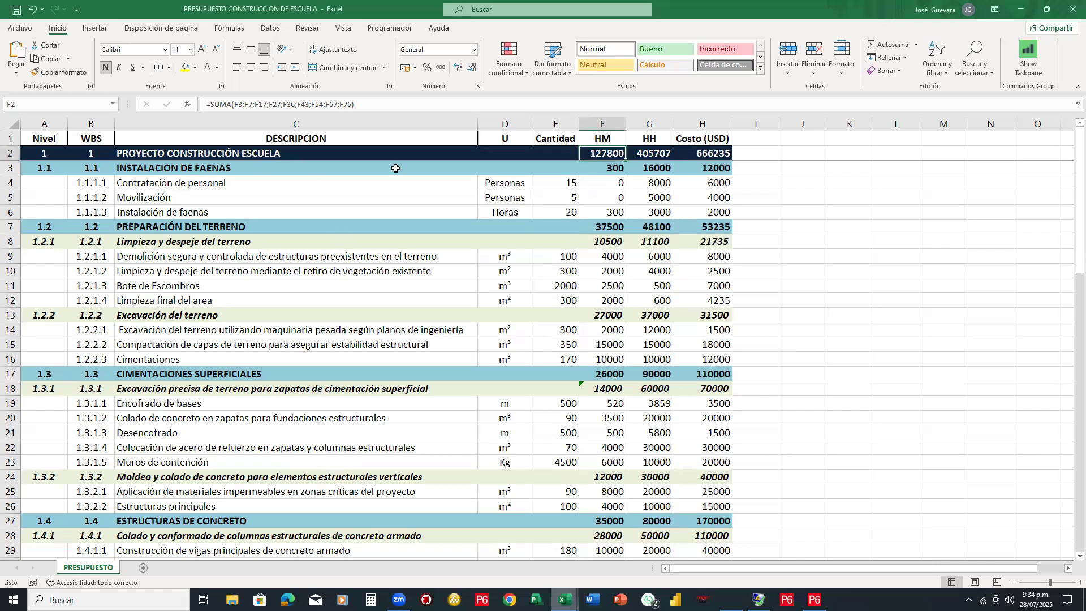
click(294, 157)
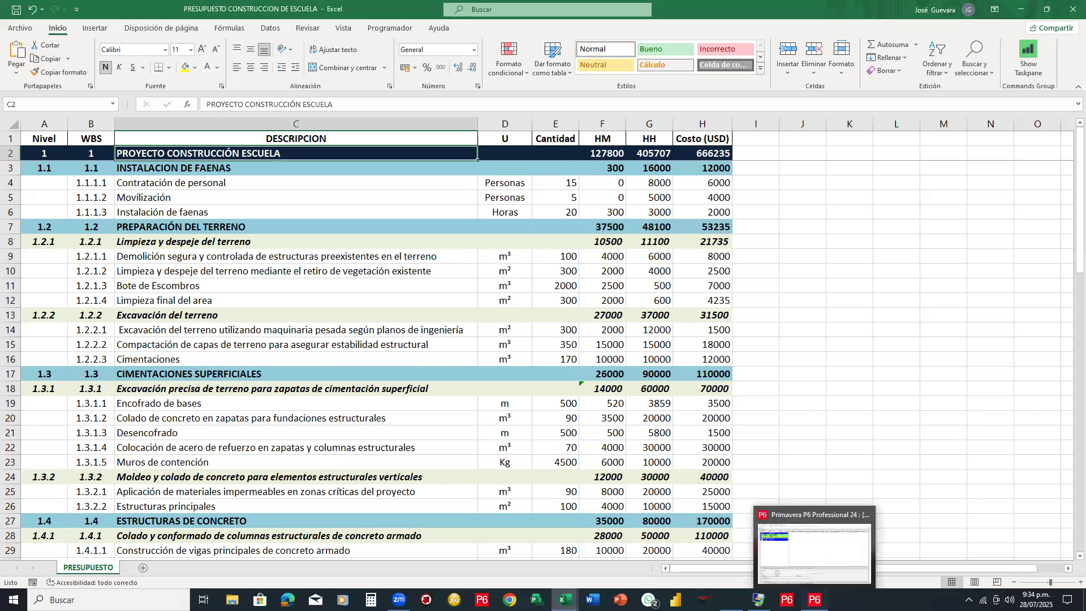
click(815, 599)
drag(297, 186, 293, 185)
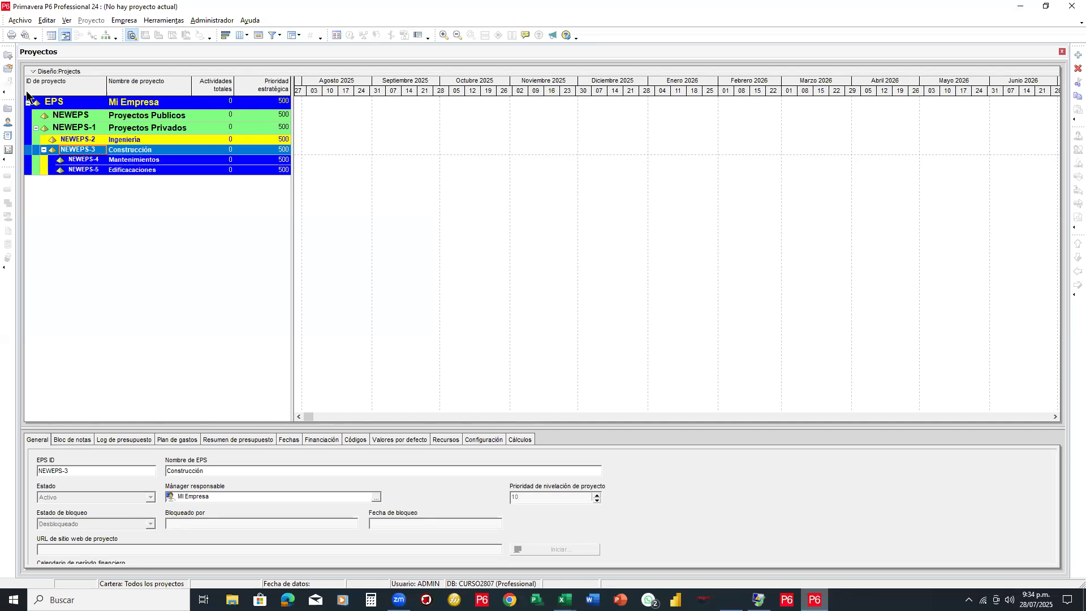
Widen the EPS project table and its Nombre de proyecto column
click(29, 23)
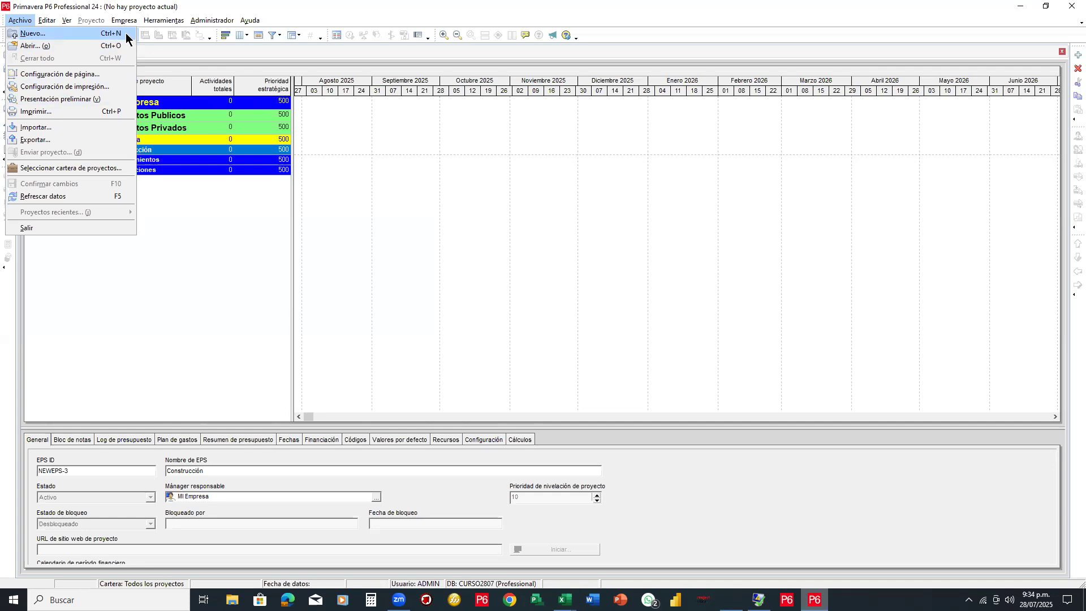
click(483, 189)
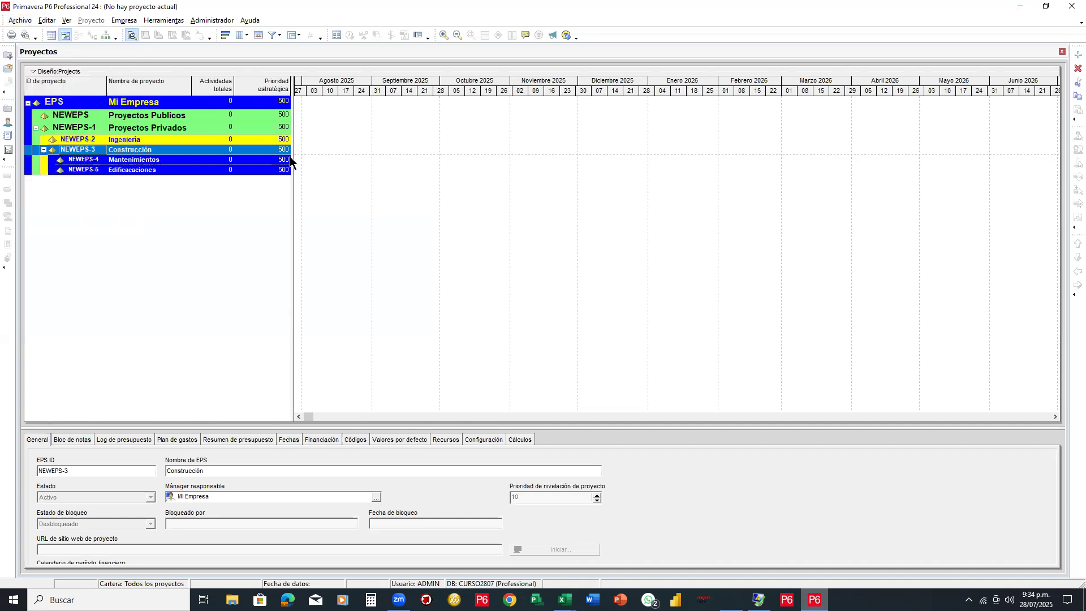
drag(460, 177, 519, 180)
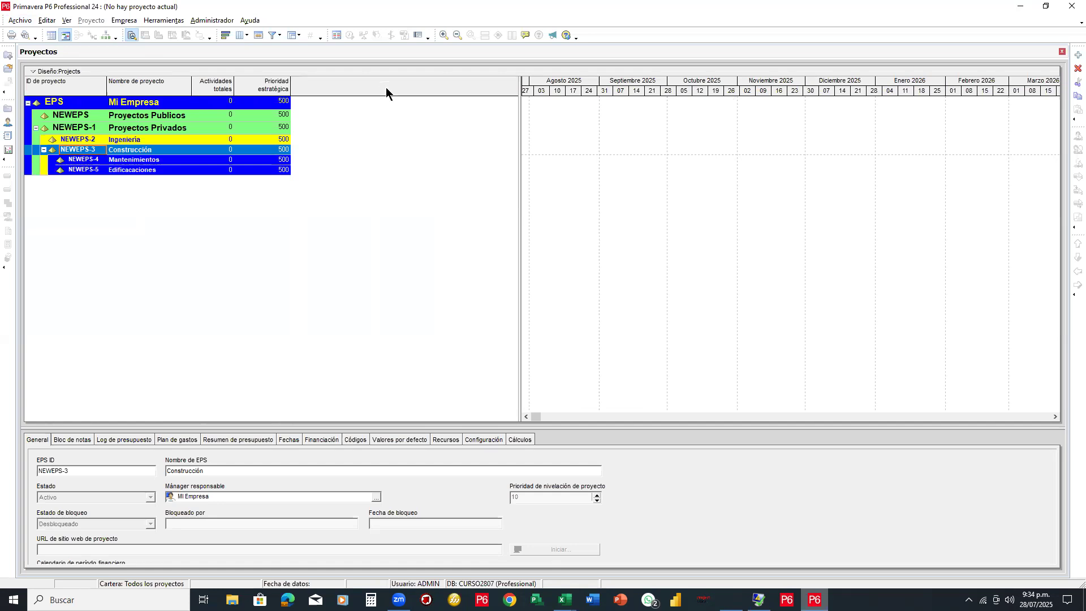
drag(386, 87, 388, 88)
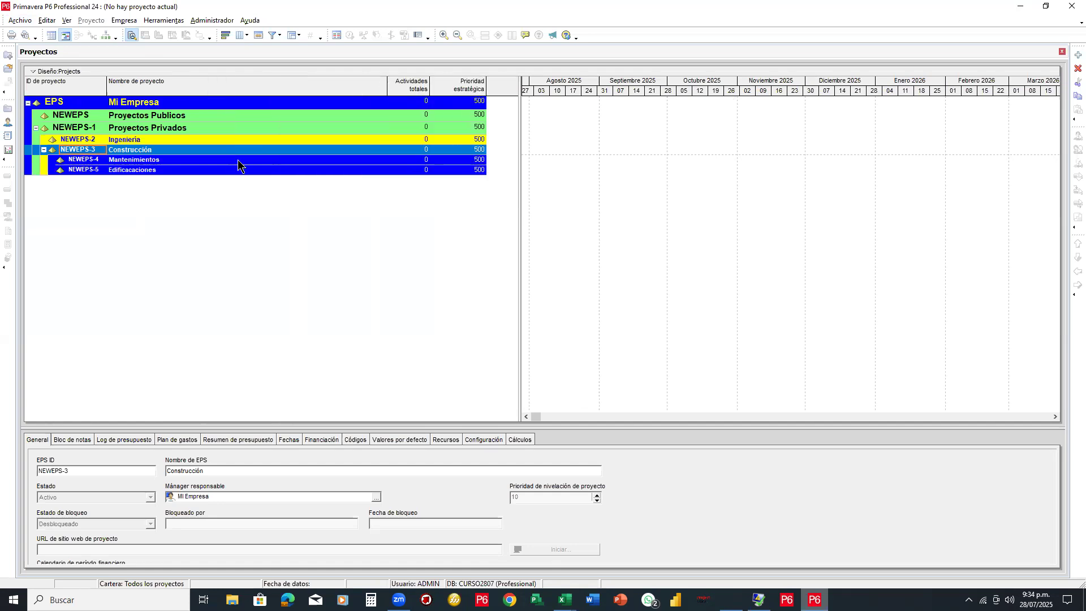
Select EPS nodes Ingeniería and Construcción in turn, ending on Edificaciones
click(352, 139)
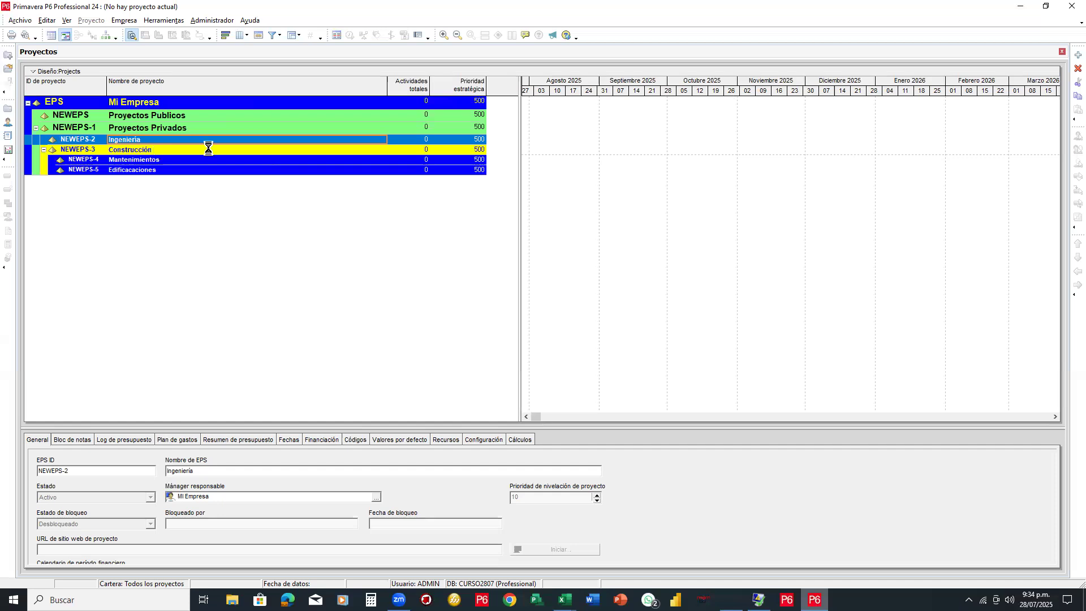
click(133, 150)
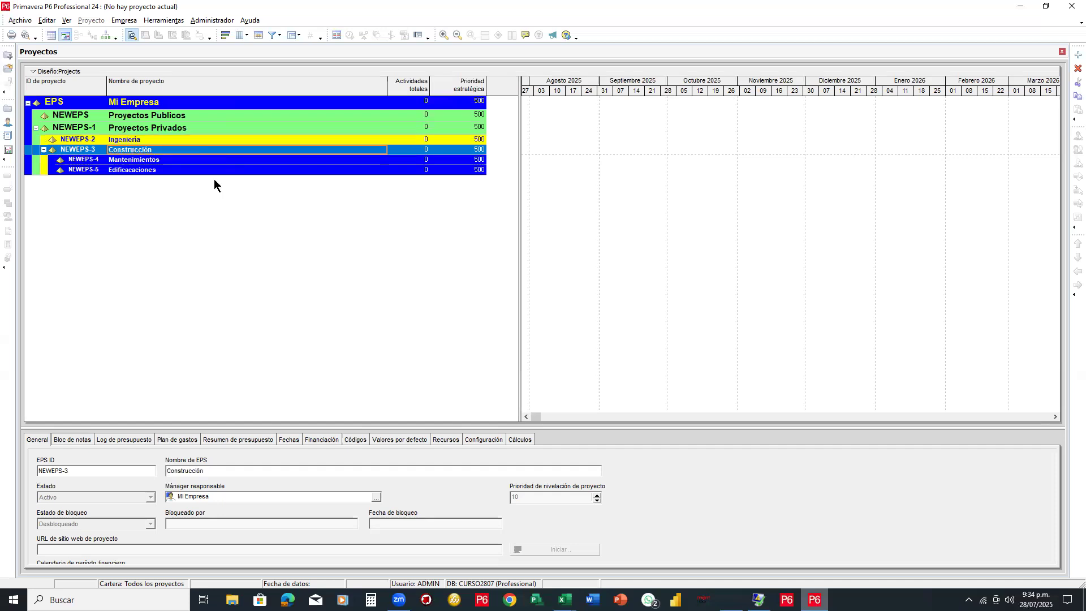
click(271, 153)
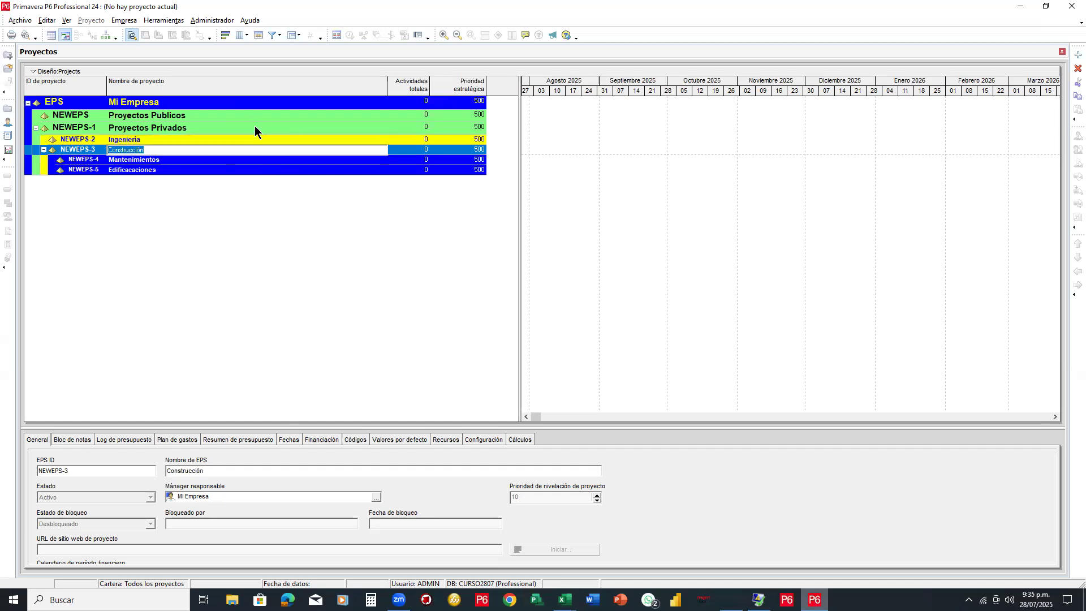
click(254, 126)
click(146, 151)
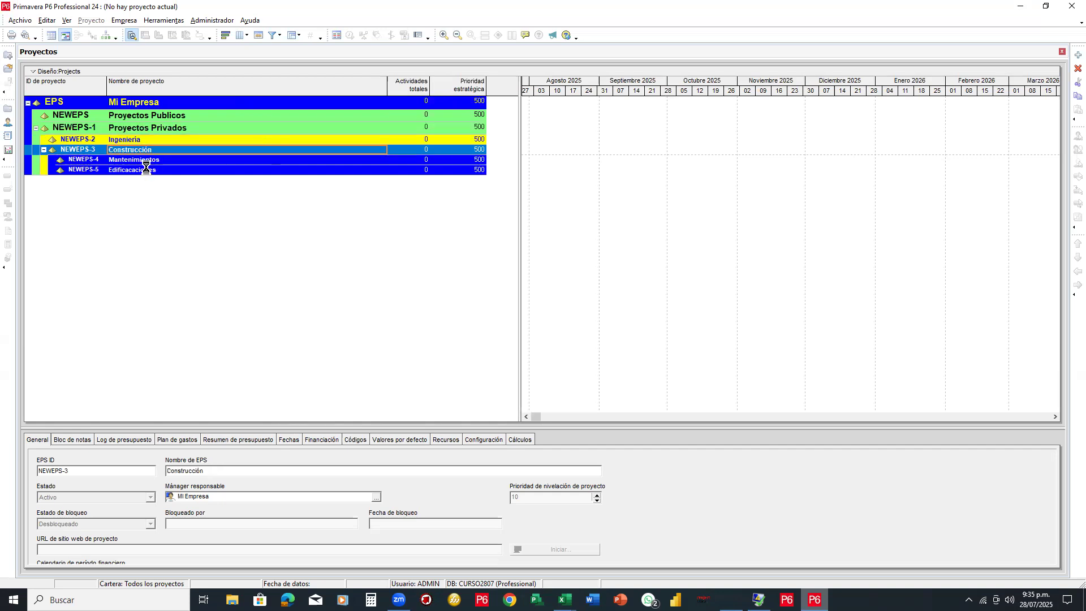
click(148, 169)
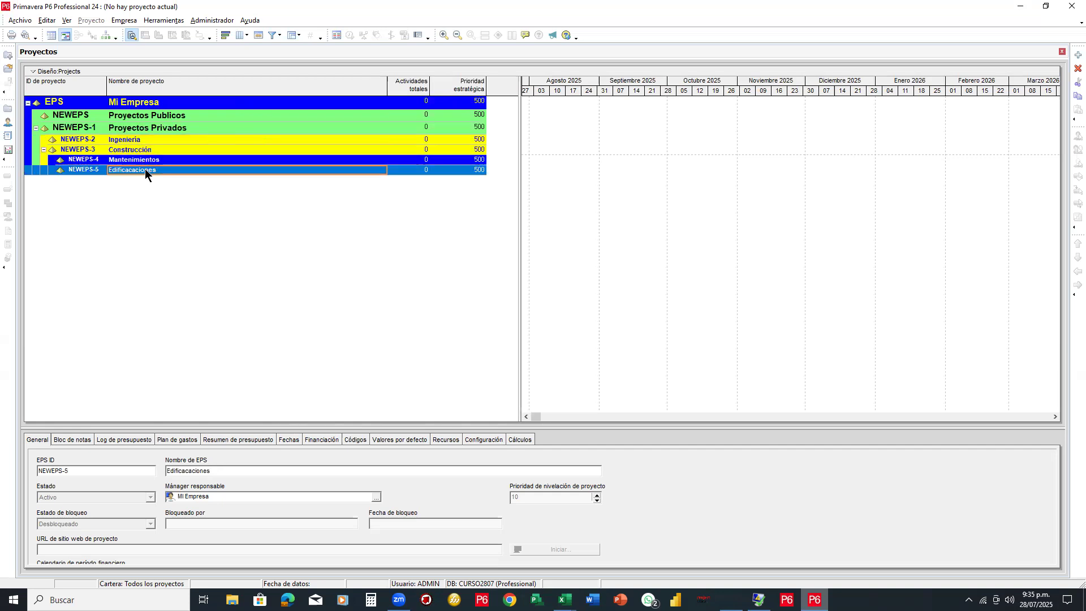
Add a new project from the Edificaciones node's context menu and move the wizard aside
right_click(220, 170)
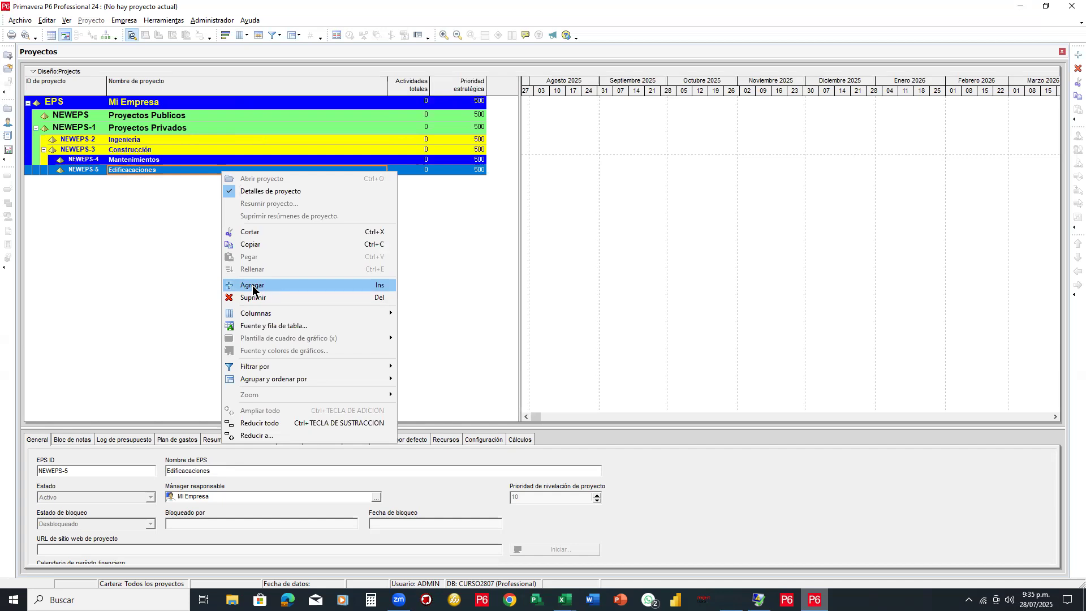
click(252, 288)
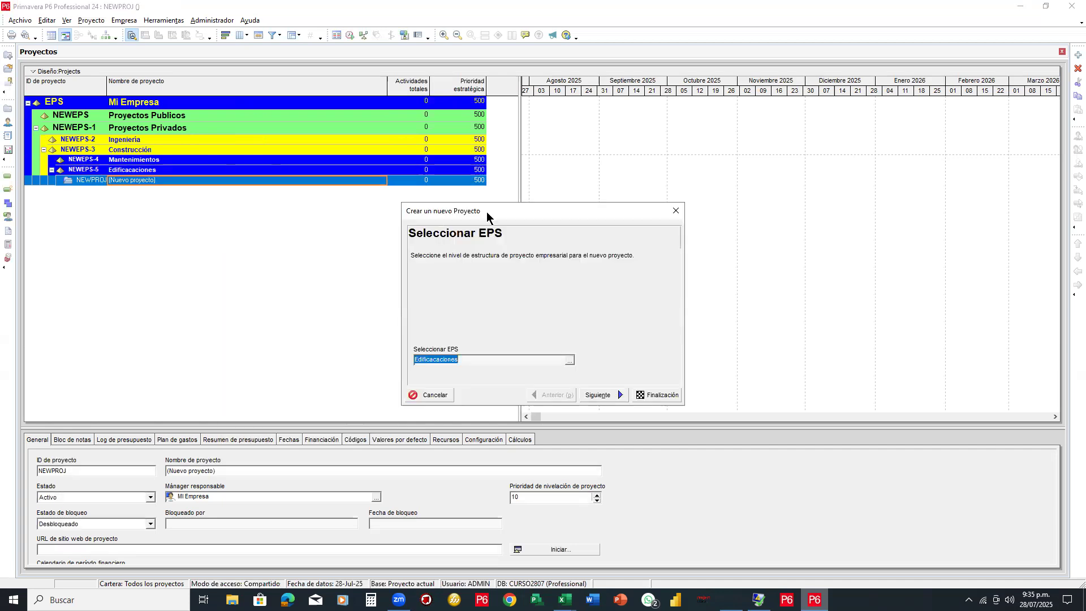
drag(486, 212, 555, 133)
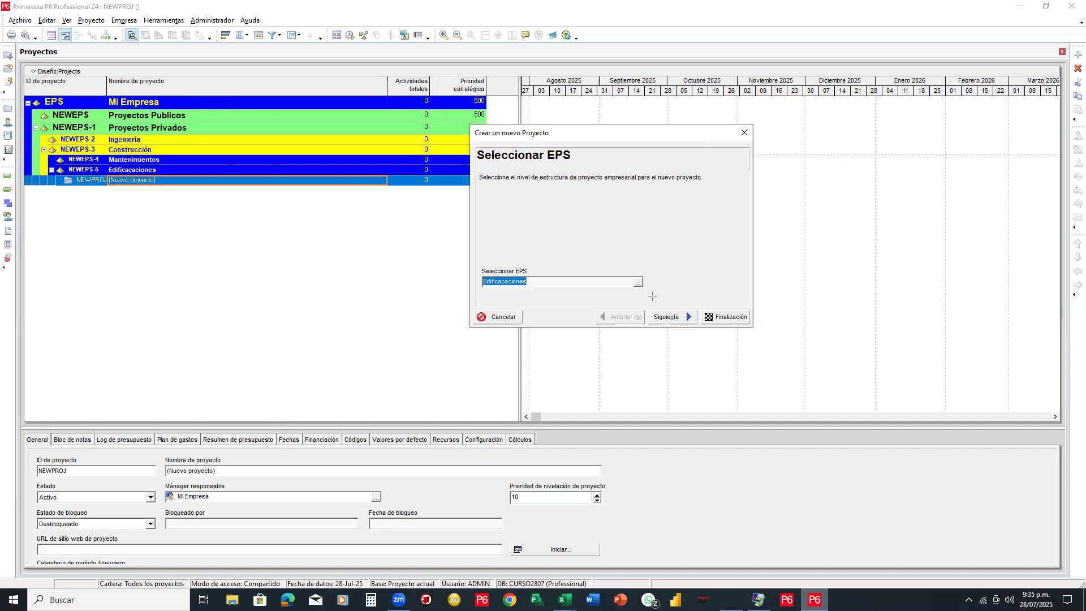
Highlight the wizard's EPS selection field, then close the wizard and reopen it via Archivo > Nuevo
drag(652, 294, 475, 272)
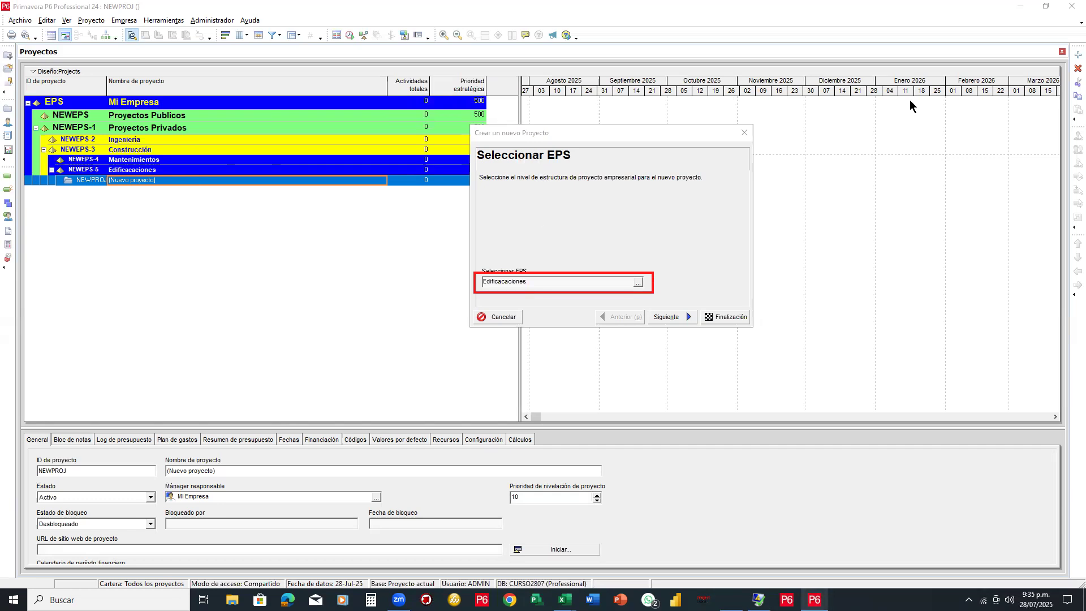
key(e)
click(640, 274)
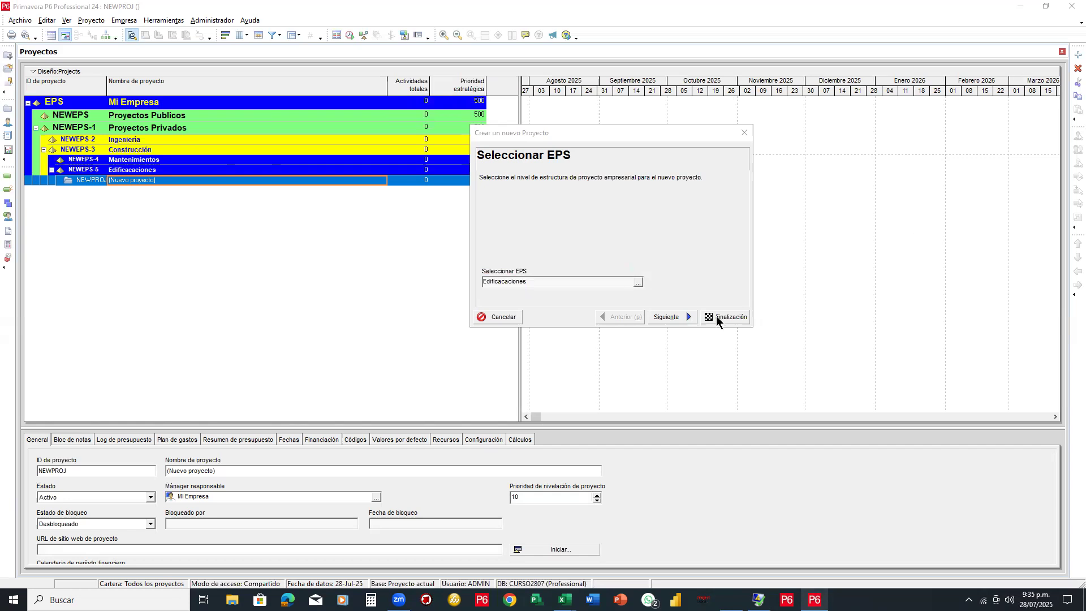
click(493, 316)
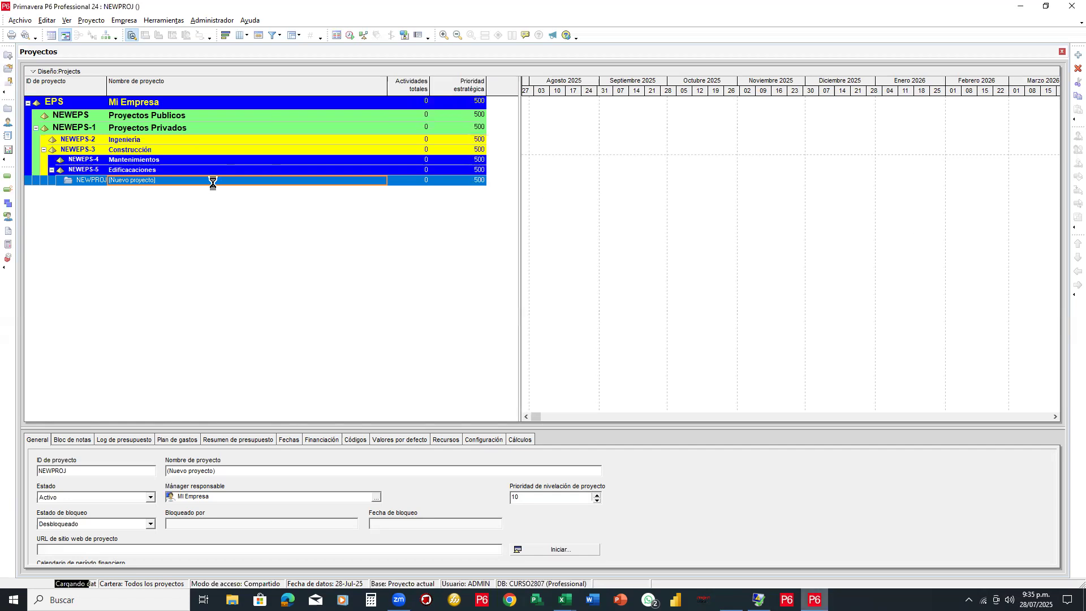
click(20, 20)
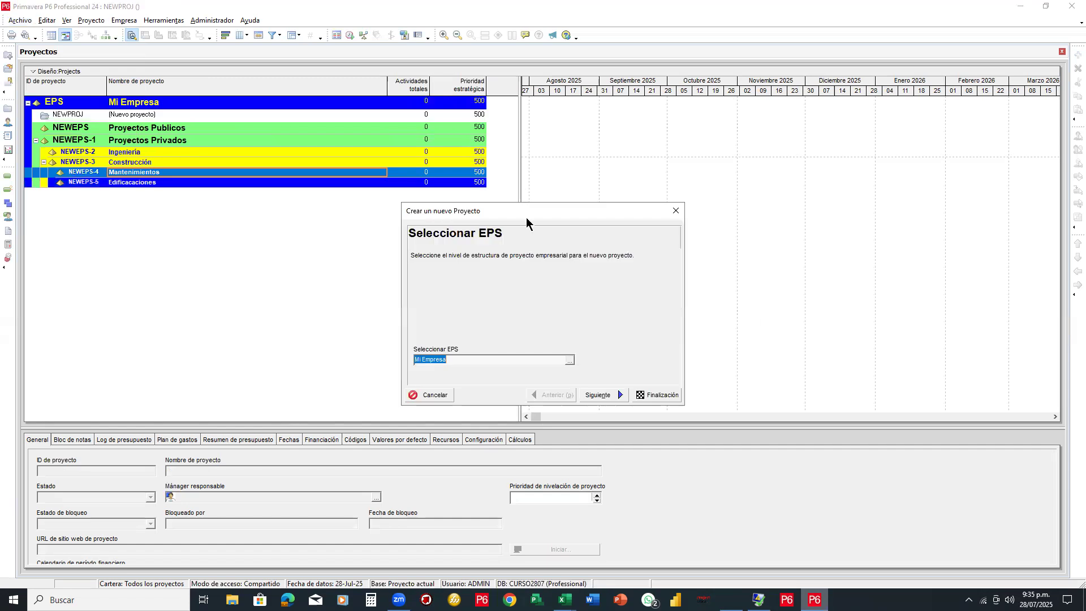
Pick Edificaciones in the EPS picker, assign it to the new project, and continue
drag(424, 211, 486, 128)
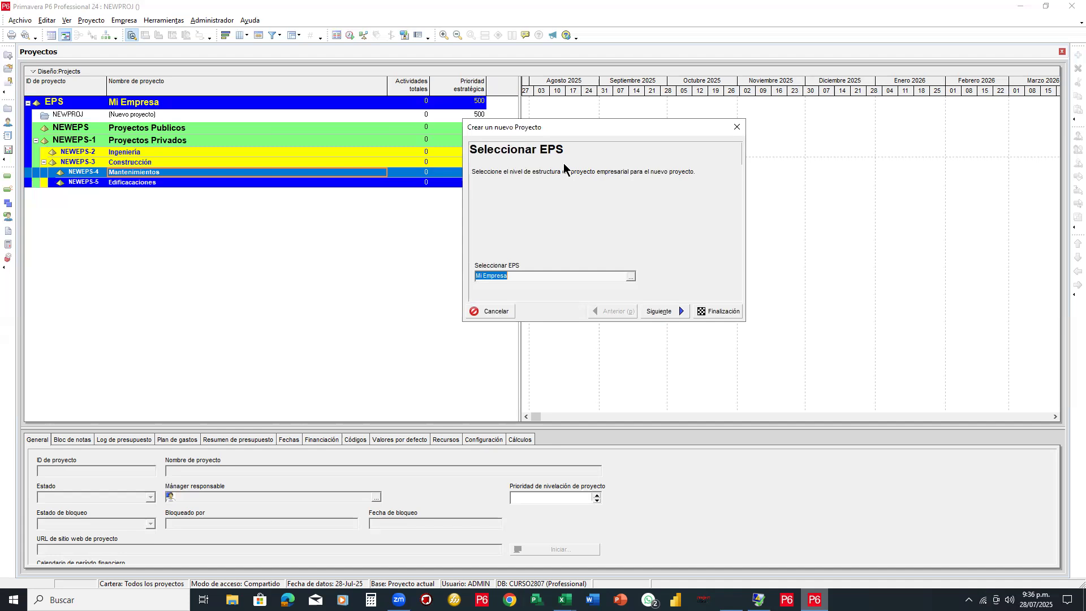
click(632, 277)
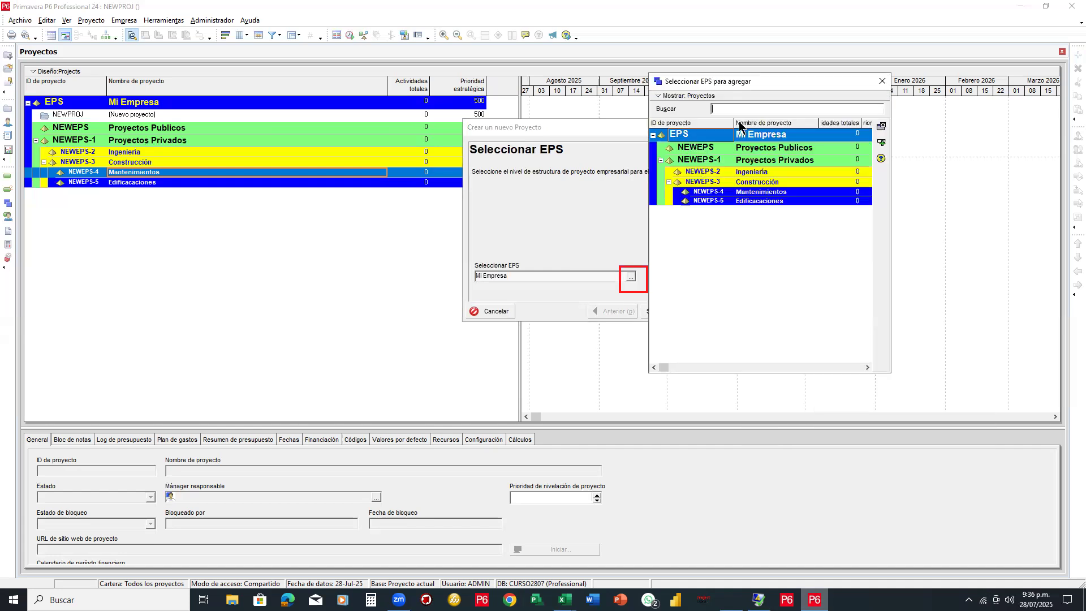
click(762, 201)
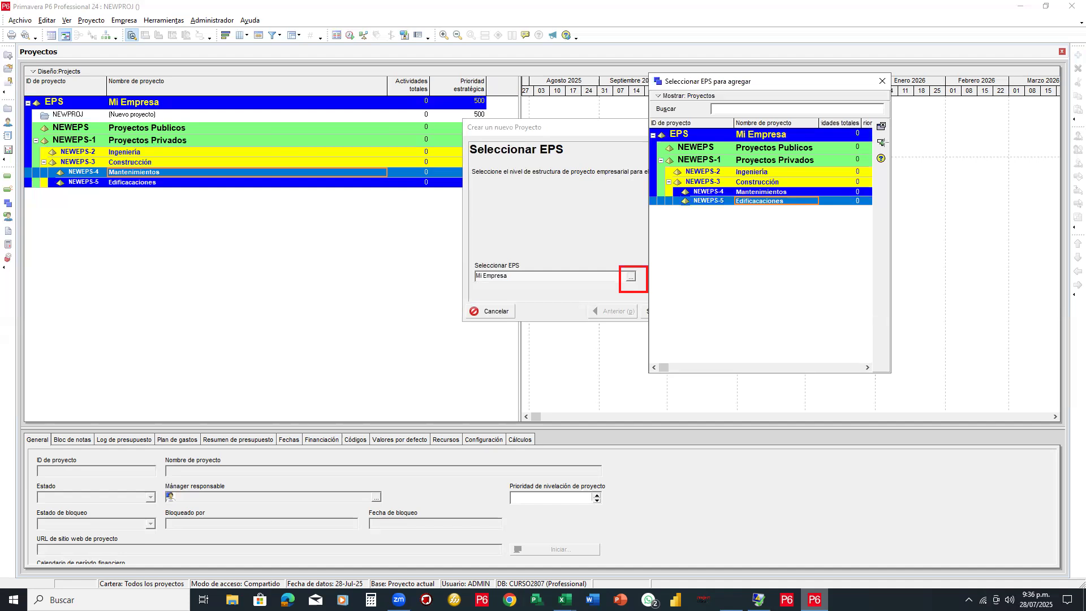
drag(864, 129, 901, 151)
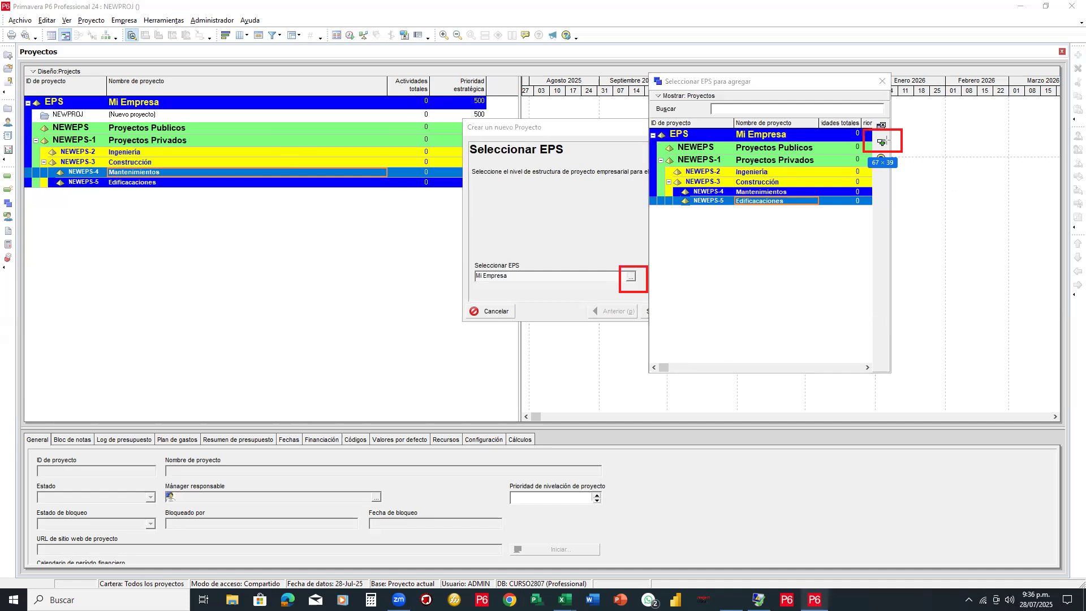
drag(927, 77, 889, 138)
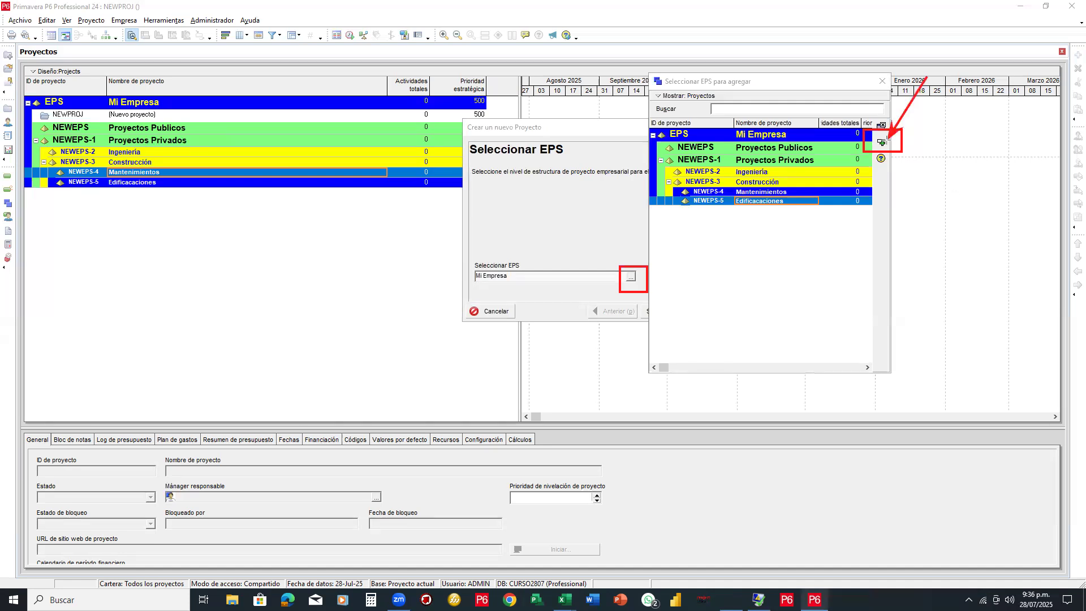
click(881, 147)
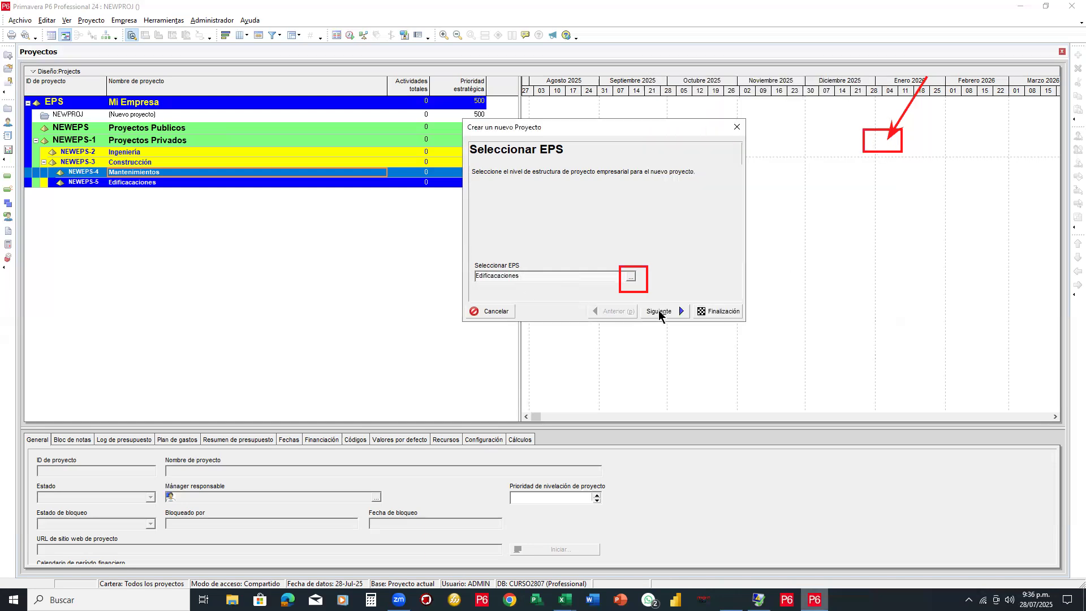
click(658, 311)
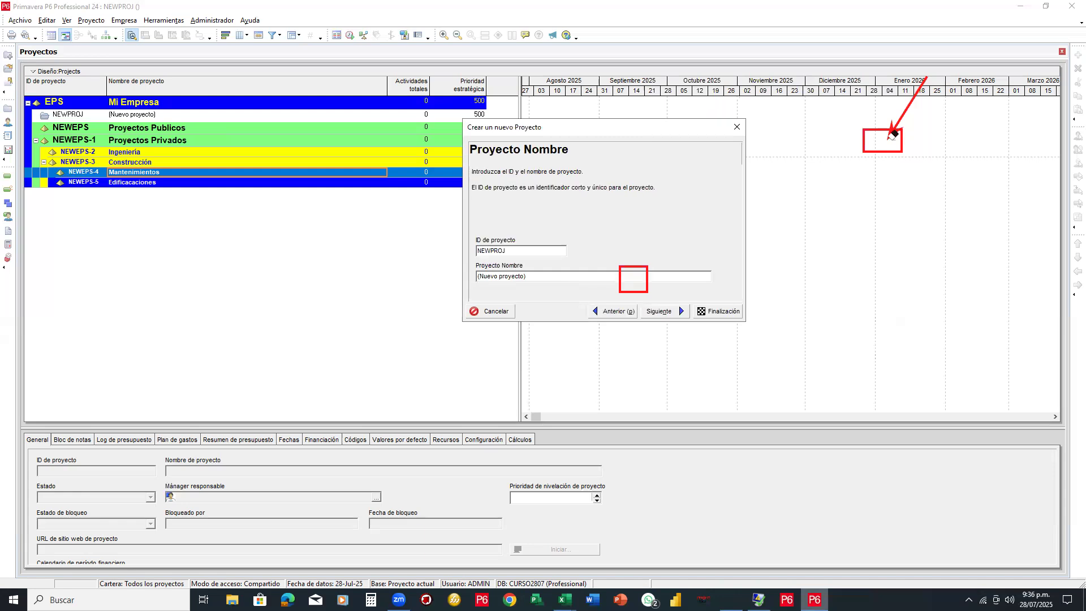
Replace the placeholder ID with CE345 and enter the project name Construcción de Escuela
click(979, 61)
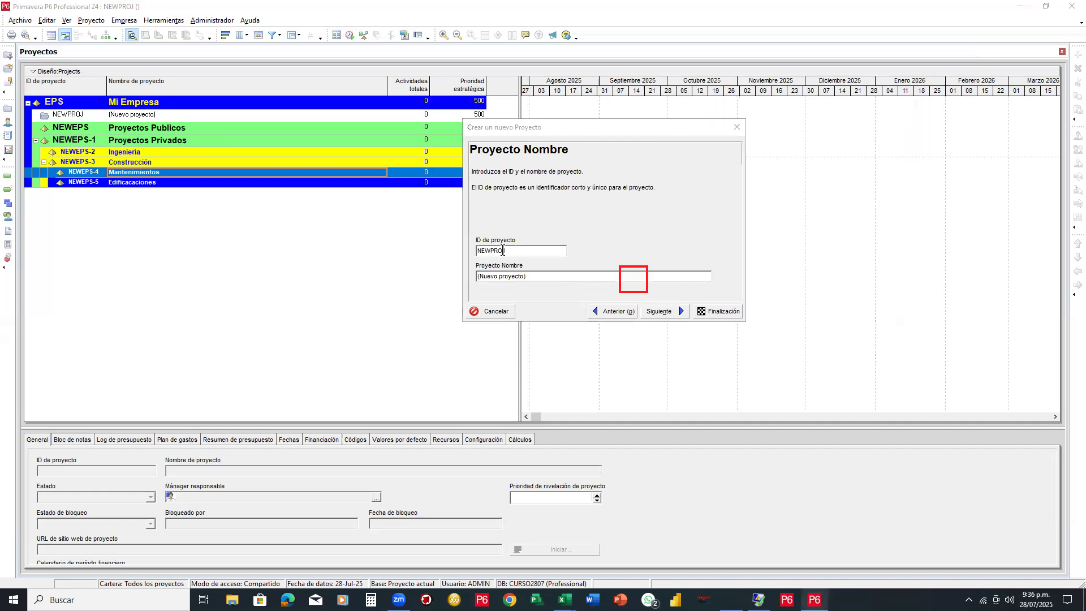
double_click(481, 250)
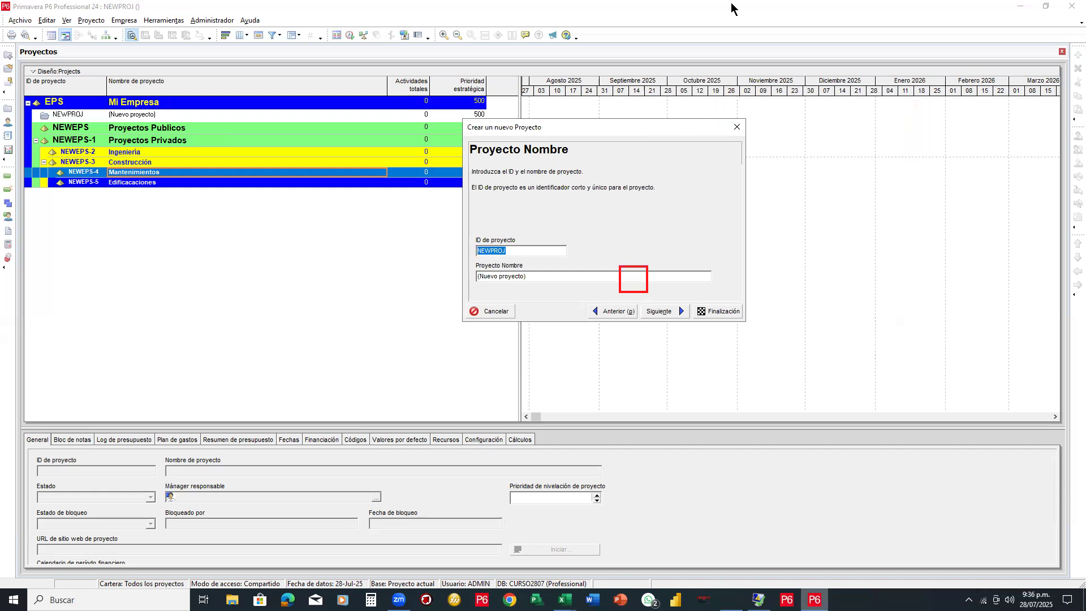
text(CE345)
key(Tab)
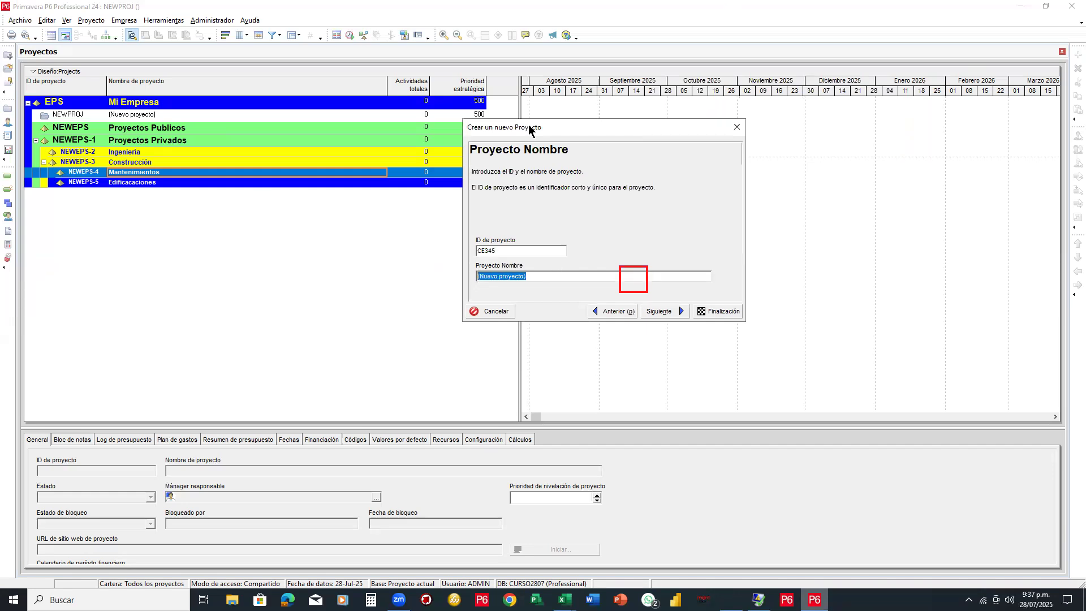
text(Conastru)
key(BackSpace)
key(BackSpace)
key(BackSpace)
key(BackSpace)
key(BackSpace)
text(strucción de Escuel)
Leave Inicio planificado at 28-Jul-25 and Debe finalizar el empty, then continue
click(657, 311)
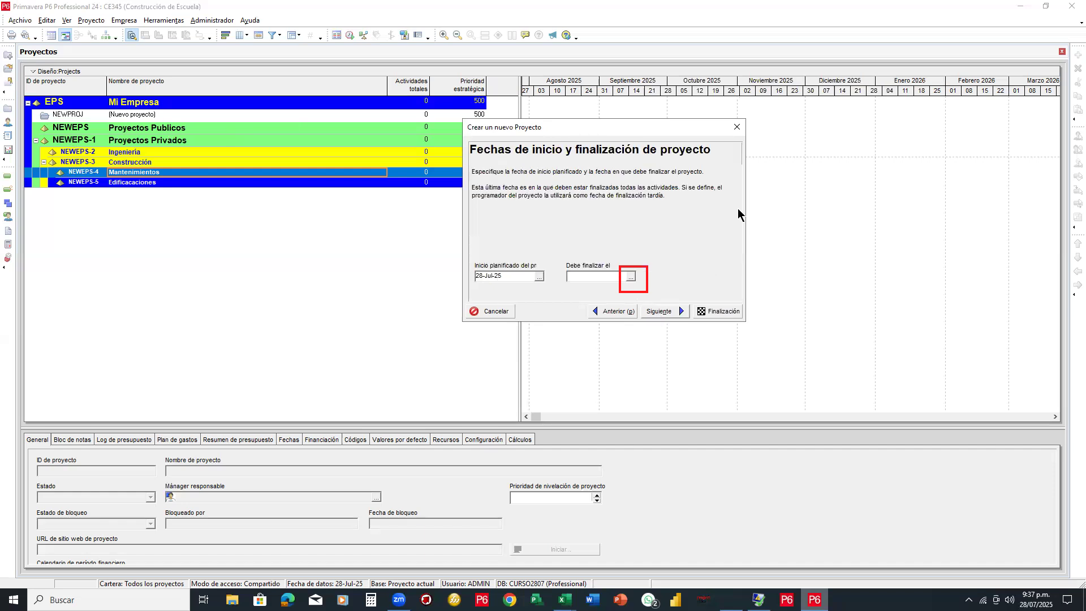
click(663, 247)
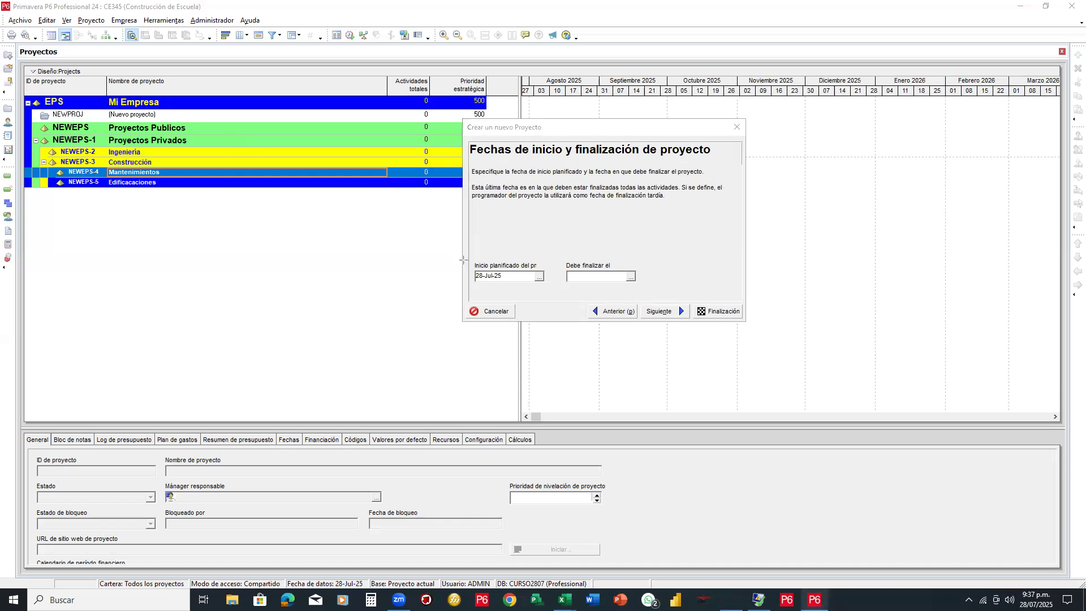
drag(548, 290, 640, 288)
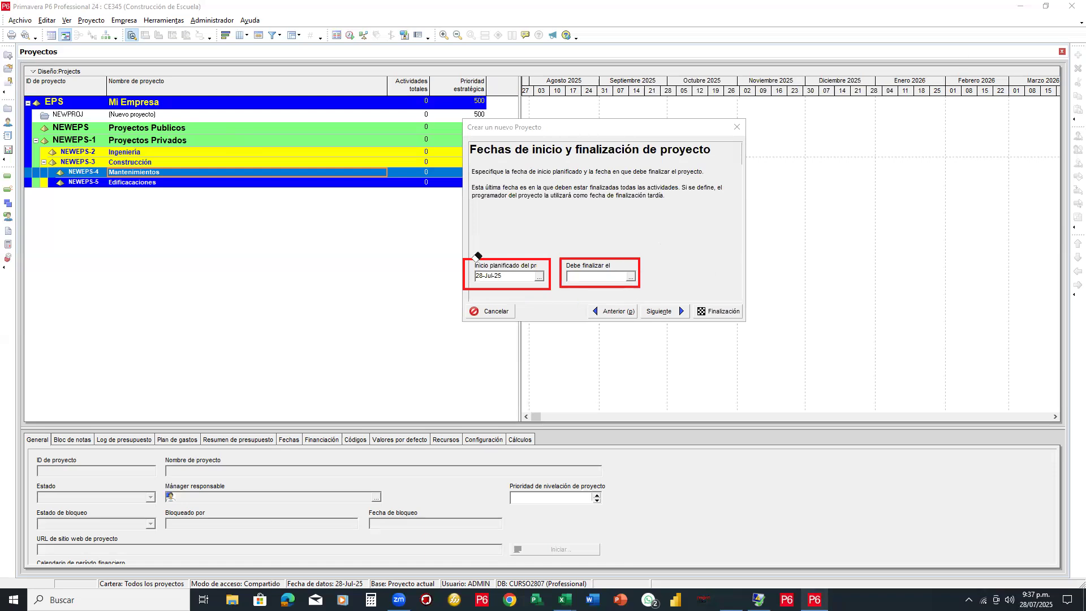
click(921, 41)
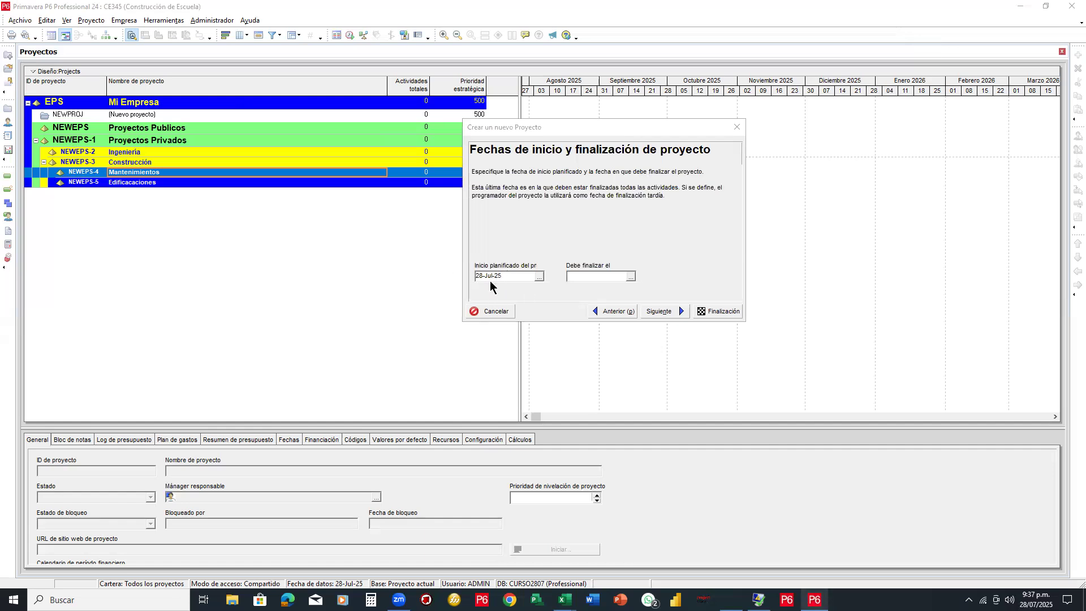
click(666, 311)
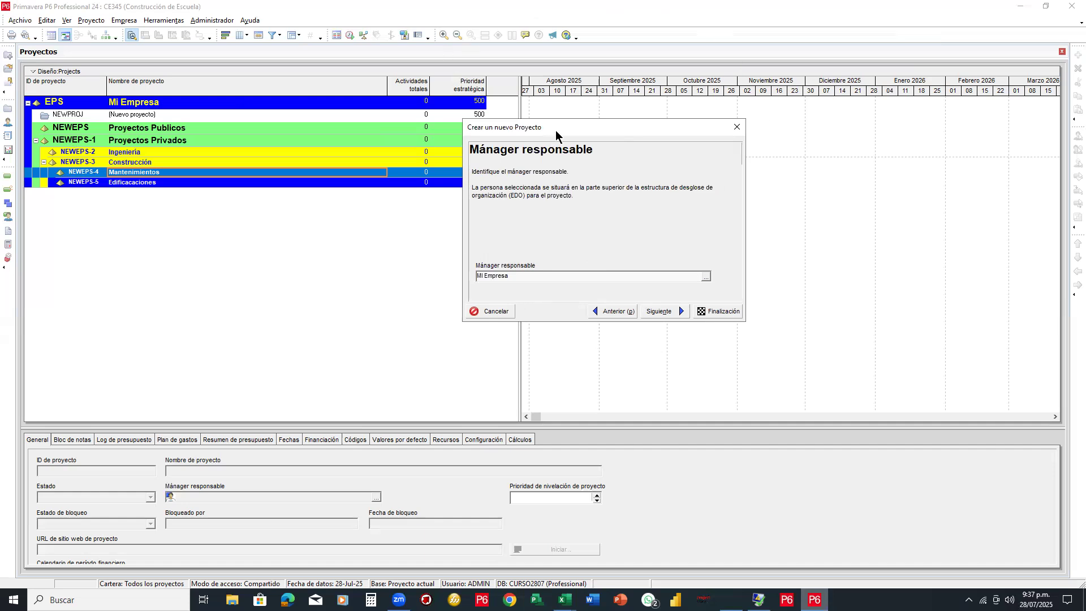
Assign Dir Proyectos as the project's responsible manager
drag(563, 123, 575, 101)
click(718, 254)
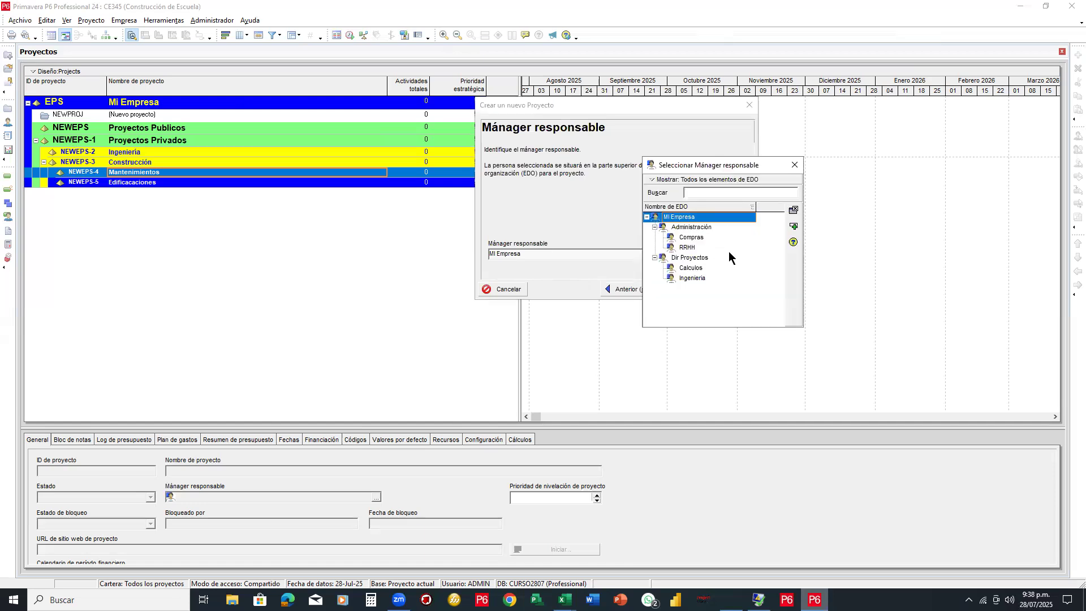
click(686, 258)
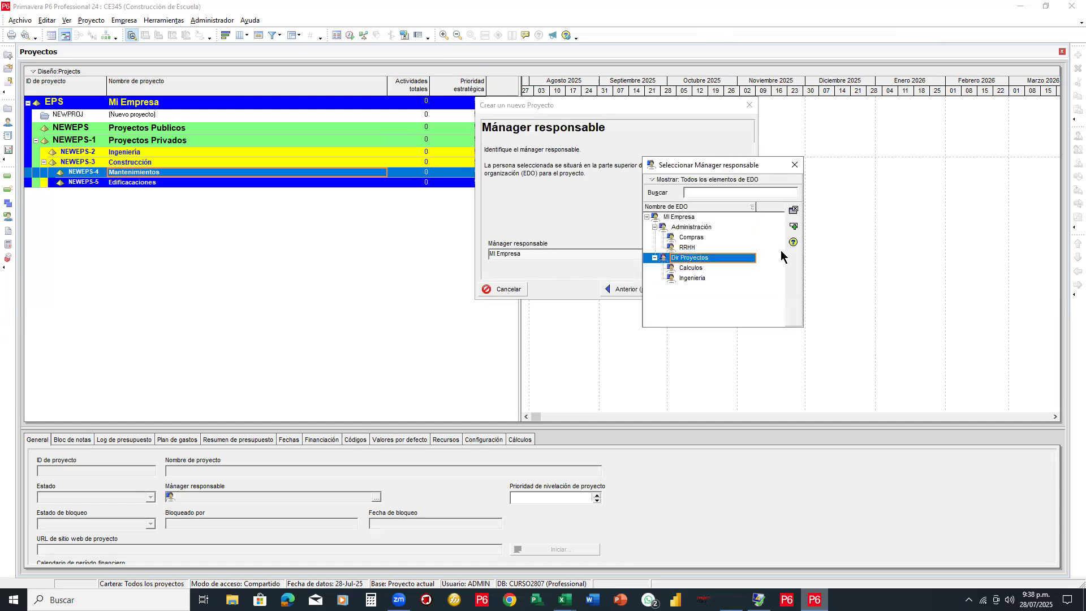
click(794, 228)
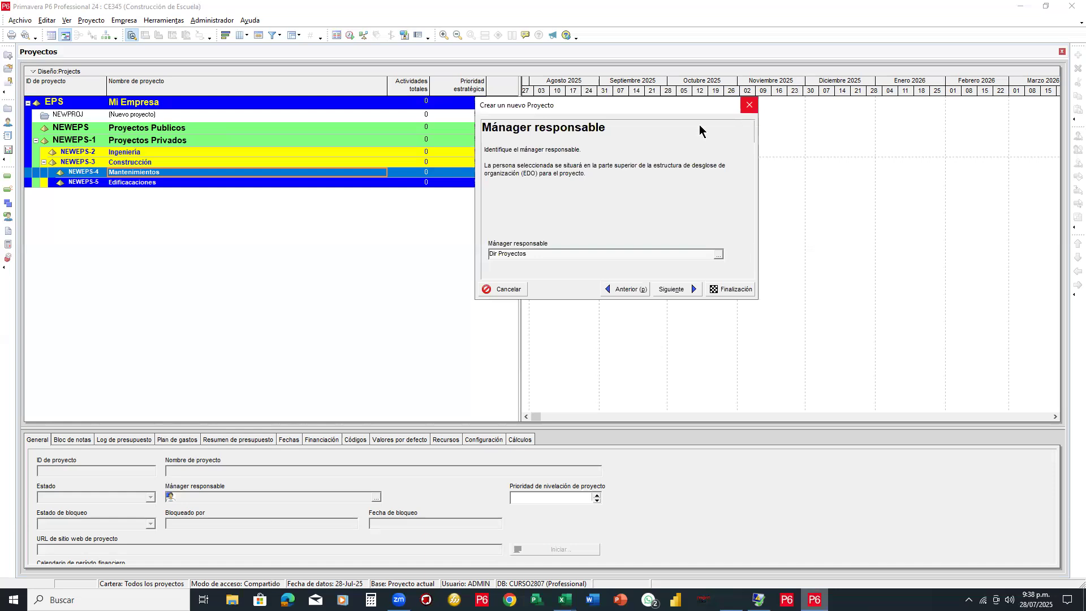
Keep the Price / Unit rate type and finish creating CE345
click(666, 286)
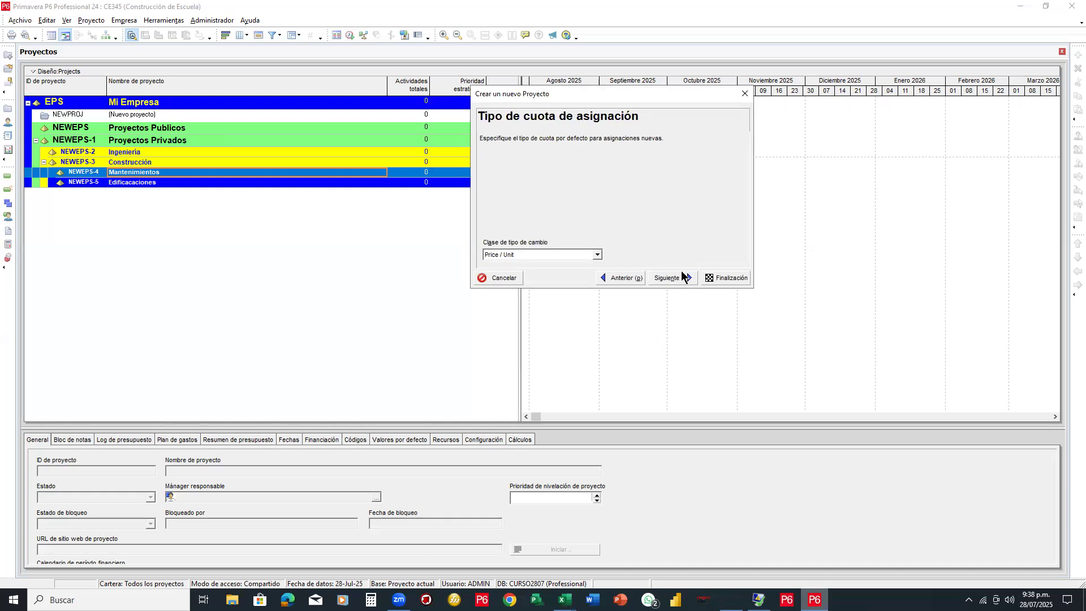
click(679, 274)
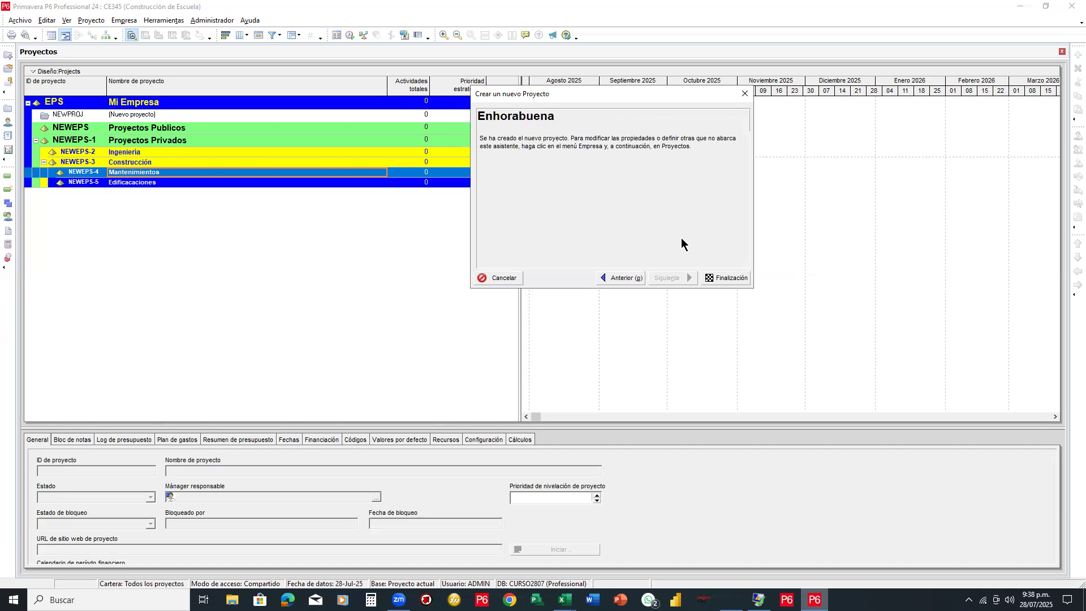
click(719, 278)
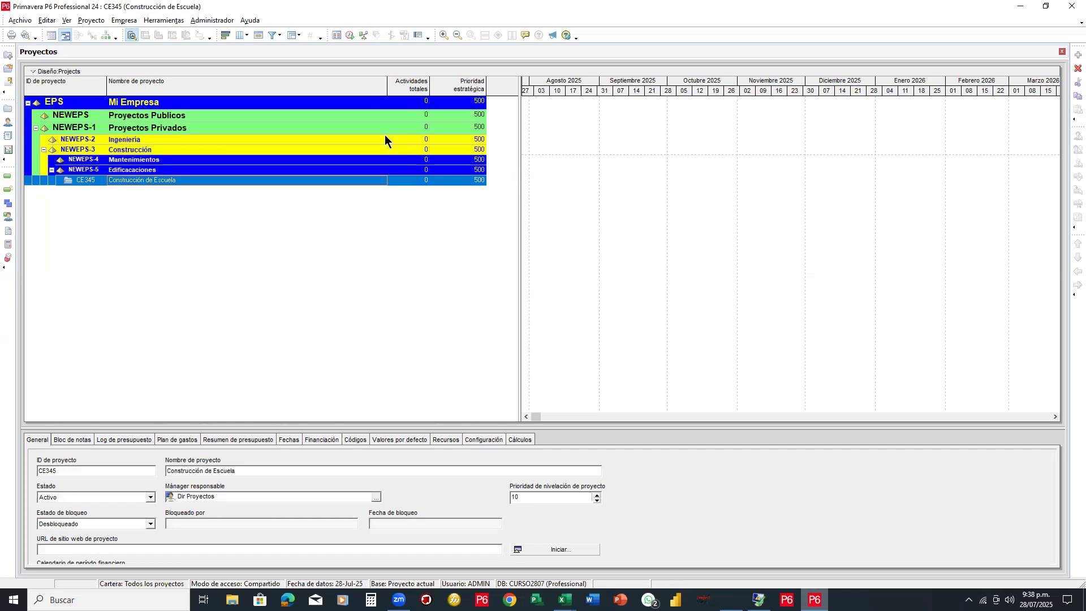
click(385, 138)
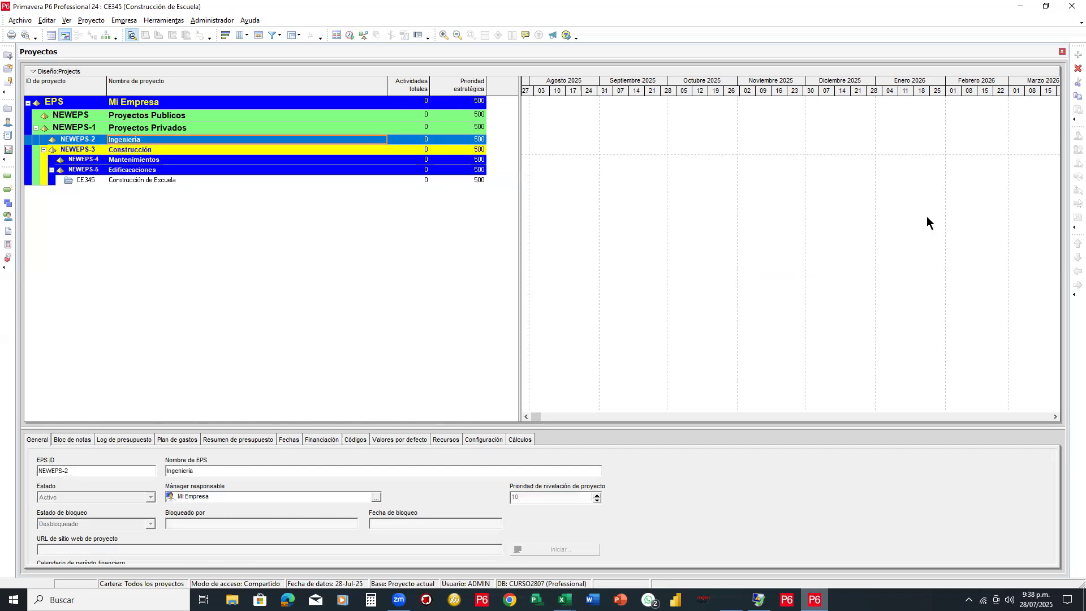
key(Print)
drag(489, 174, 51, 187)
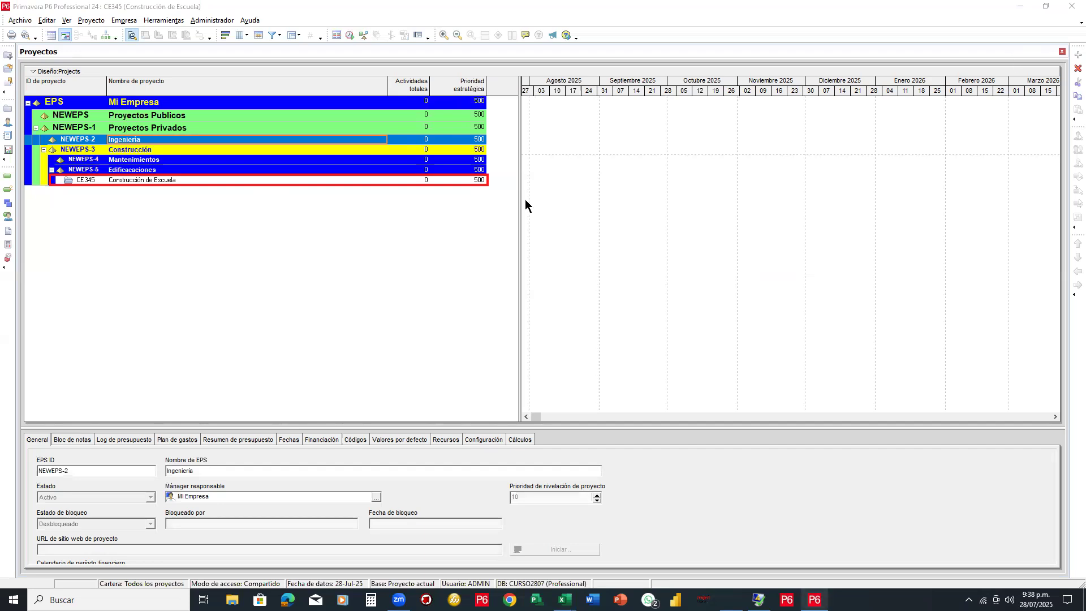
drag(520, 195, 537, 193)
drag(604, 192, 743, 194)
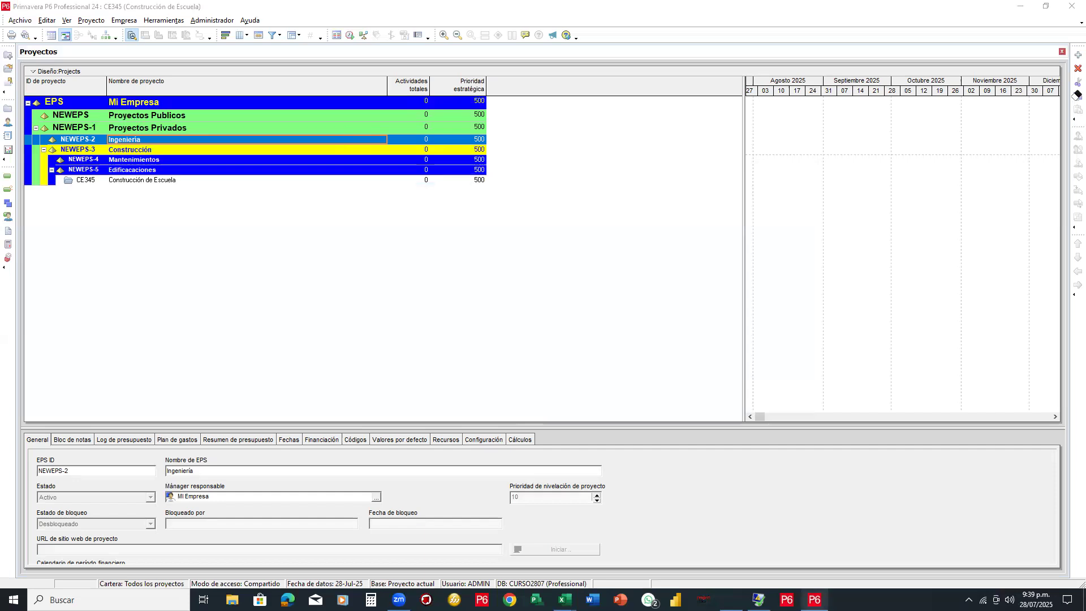
drag(742, 134, 497, 158)
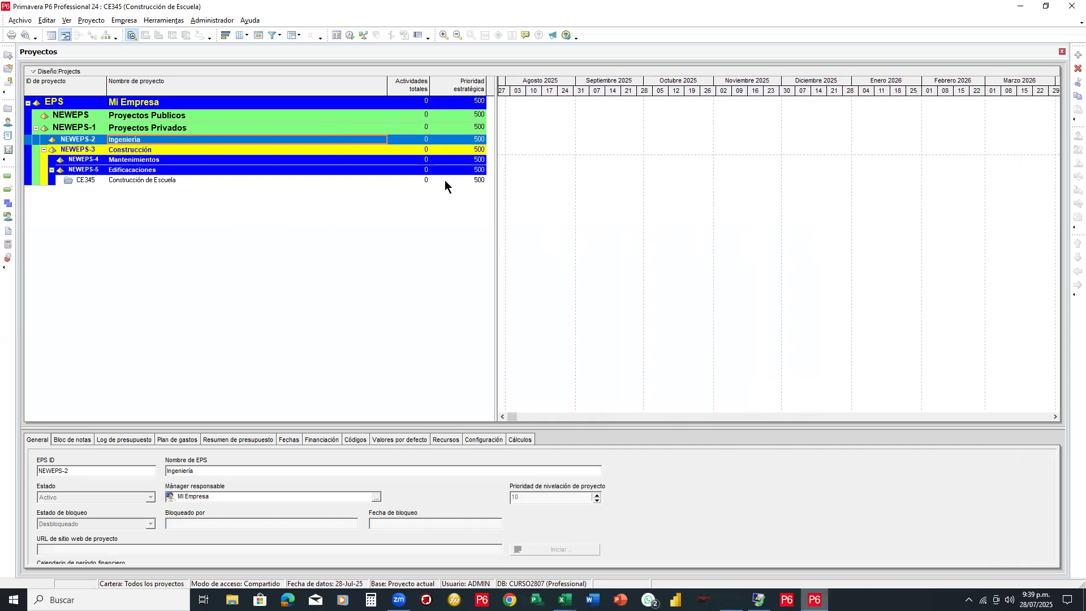
click(172, 180)
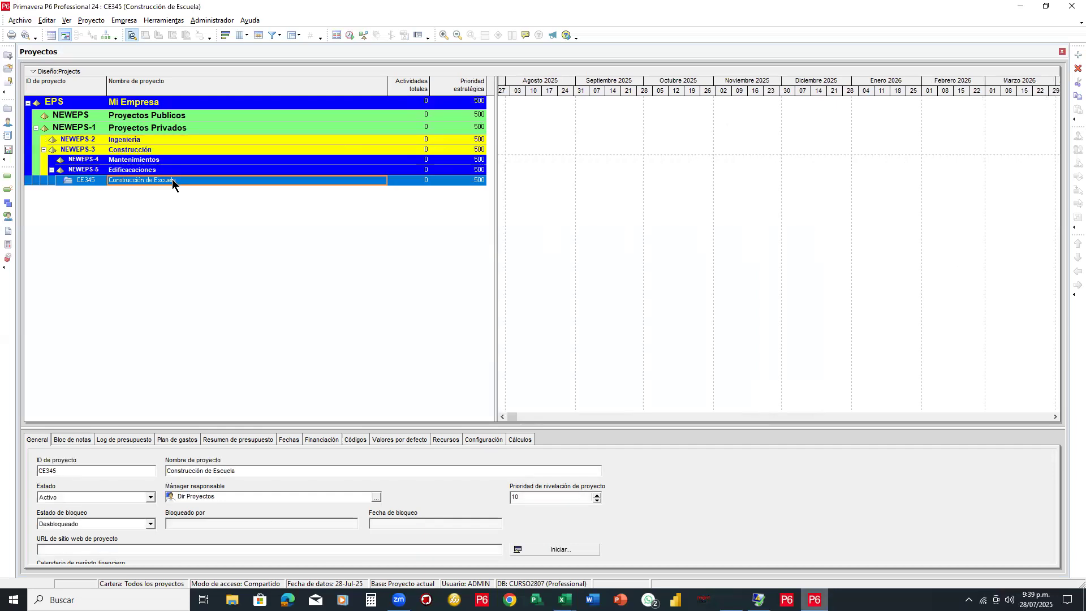
click(19, 20)
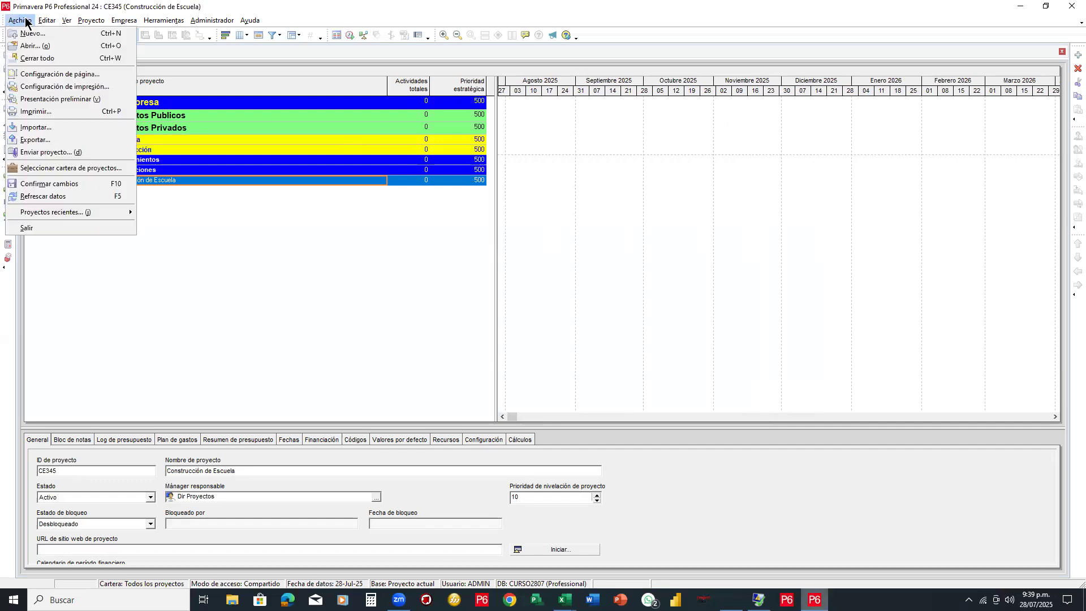
click(32, 46)
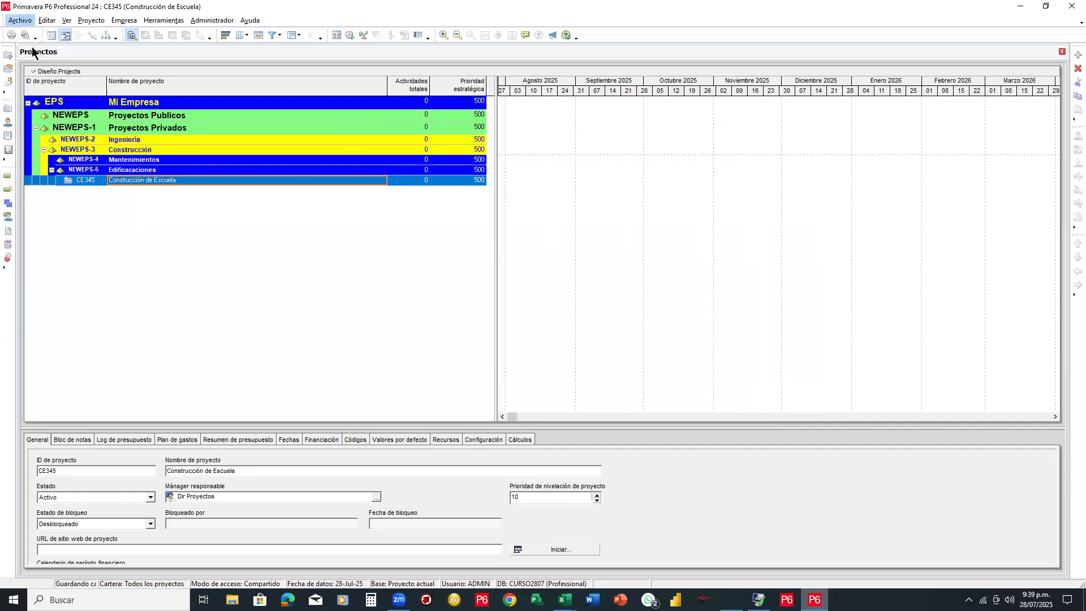
drag(470, 144, 515, 101)
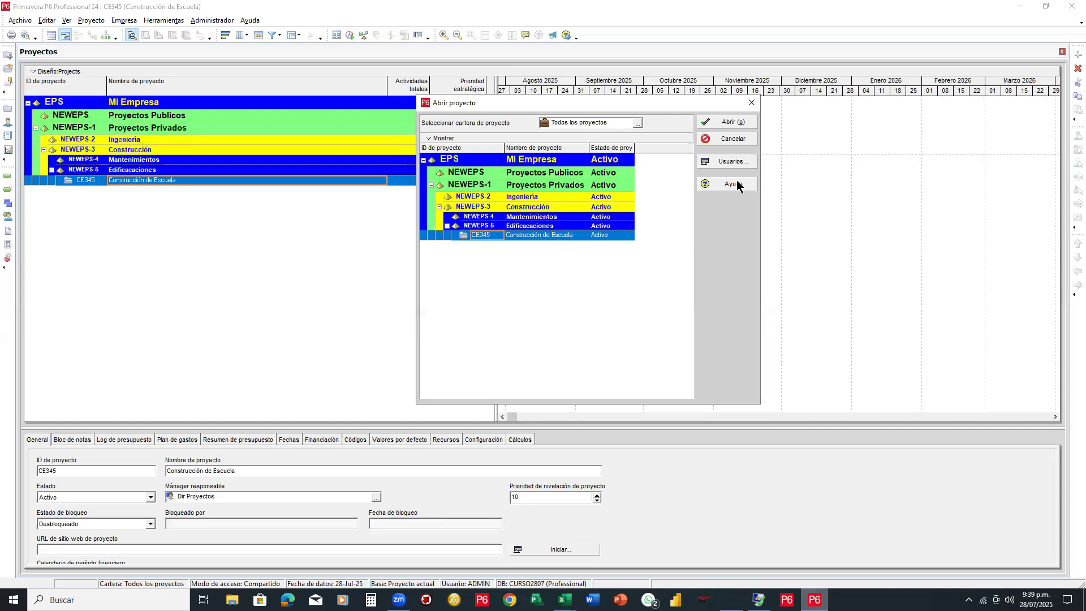
click(731, 143)
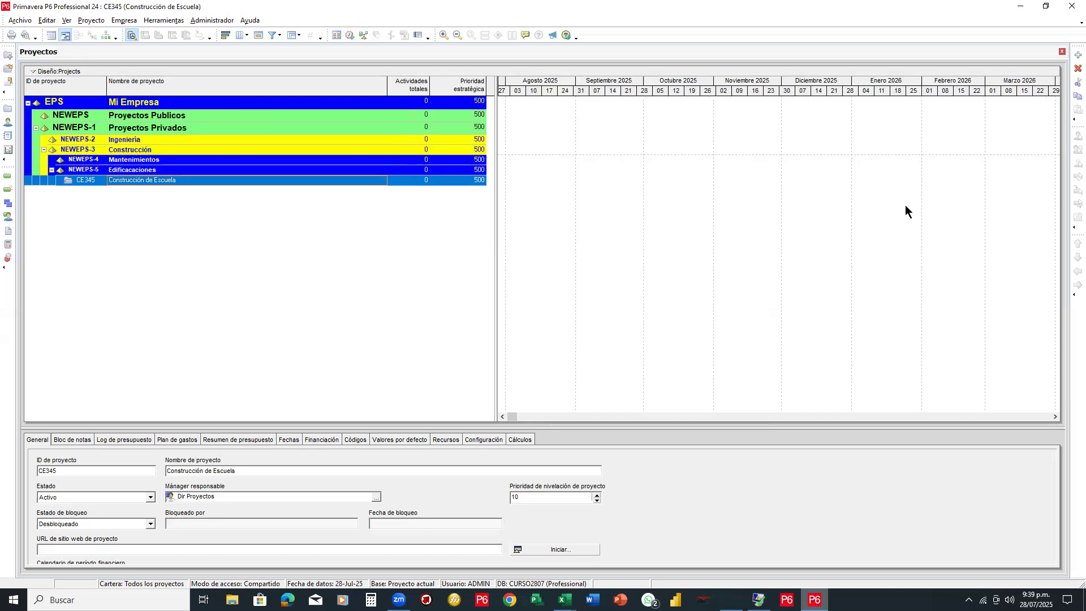
drag(17, 40, 79, 62)
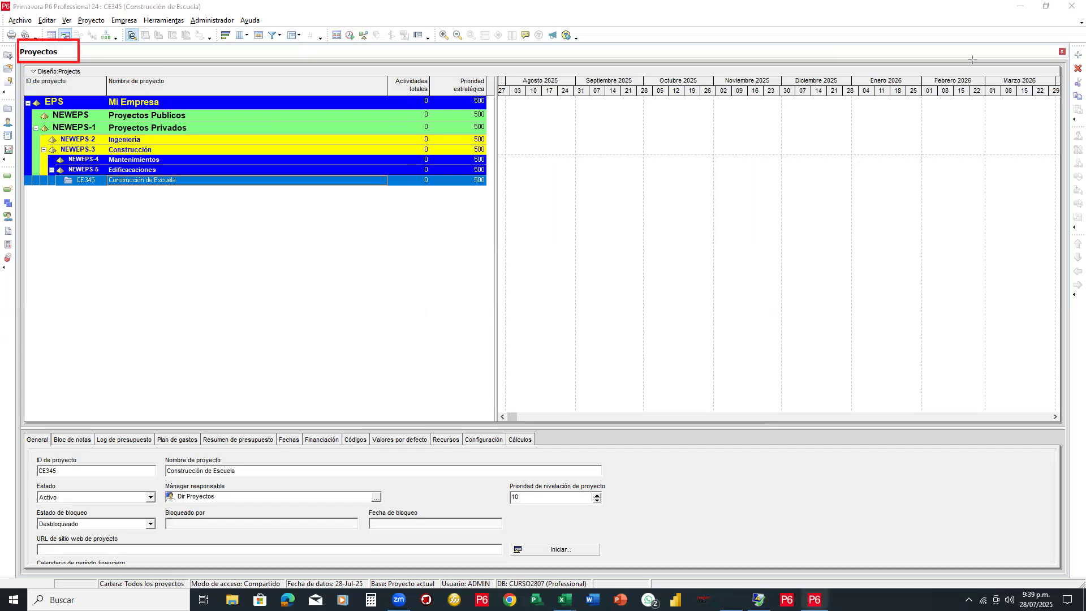
Open CE345 in the Activities view and widen the activity table to reveal more columns
right_click(203, 181)
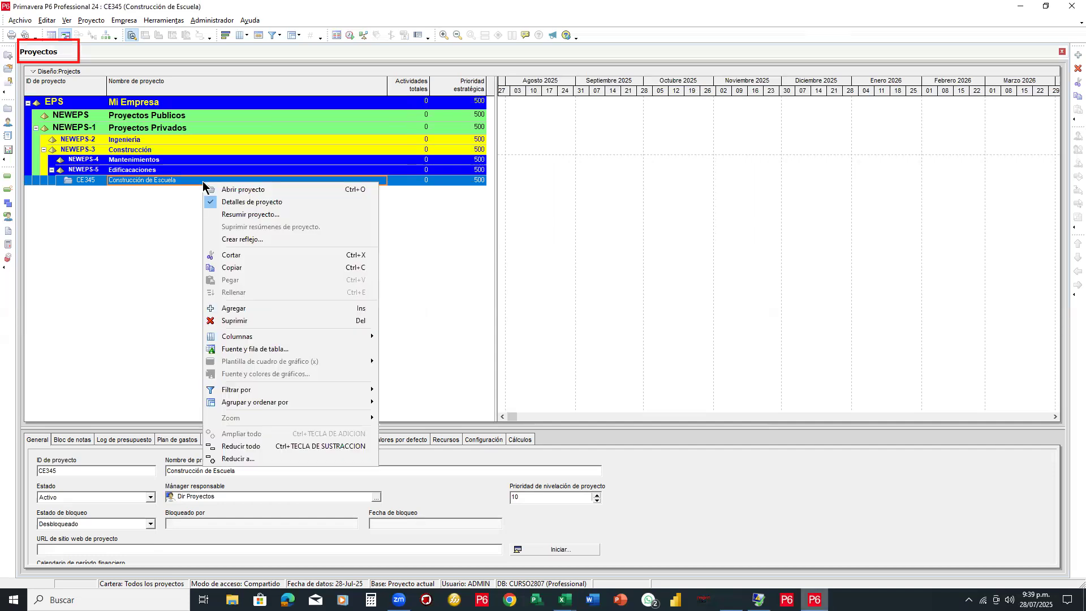
click(229, 194)
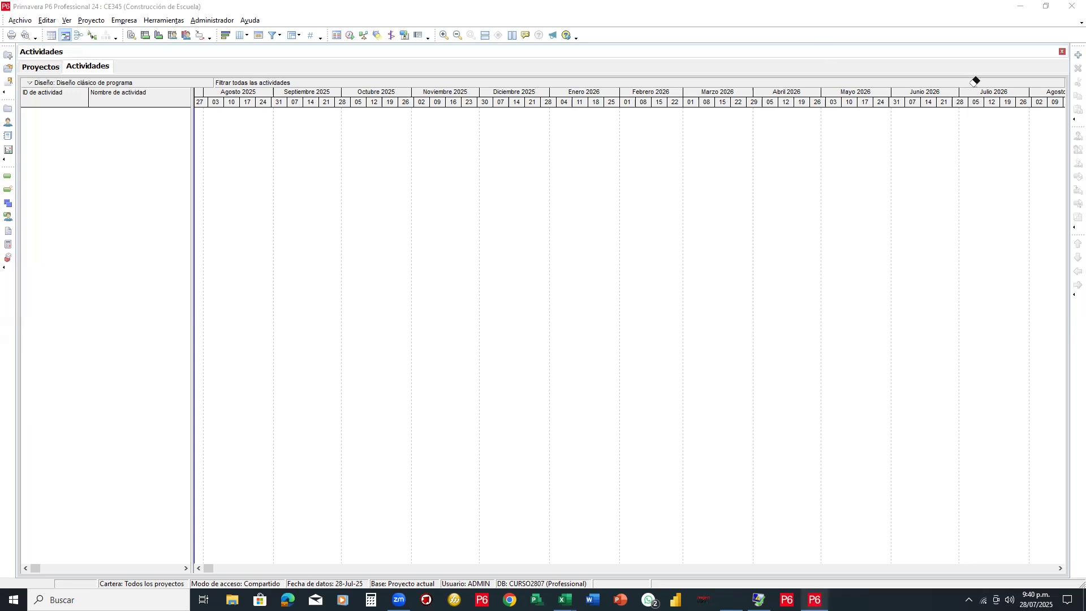
drag(59, 58, 116, 77)
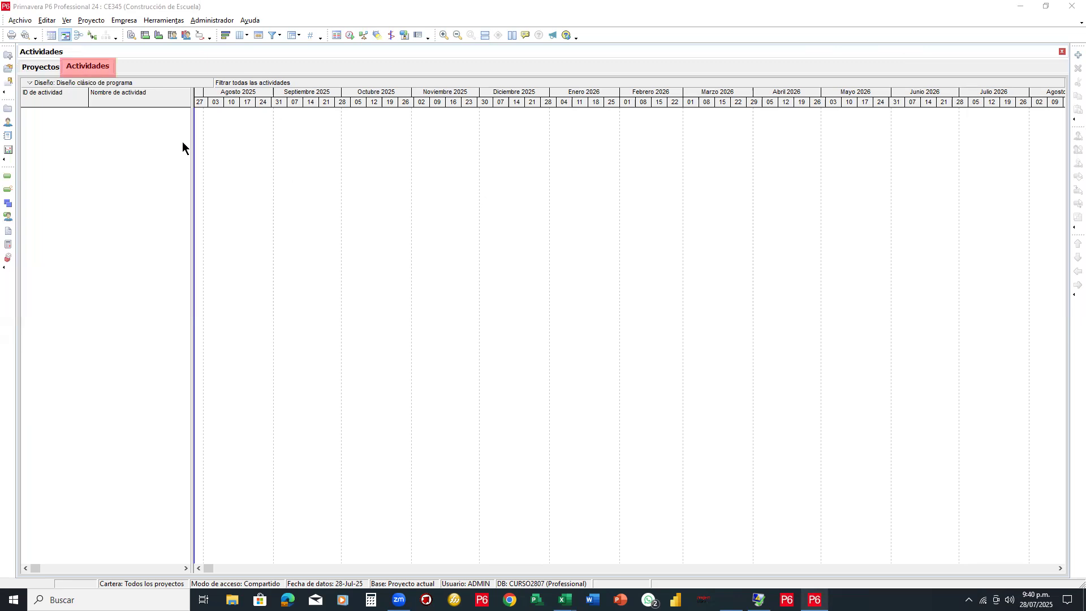
drag(192, 146, 656, 160)
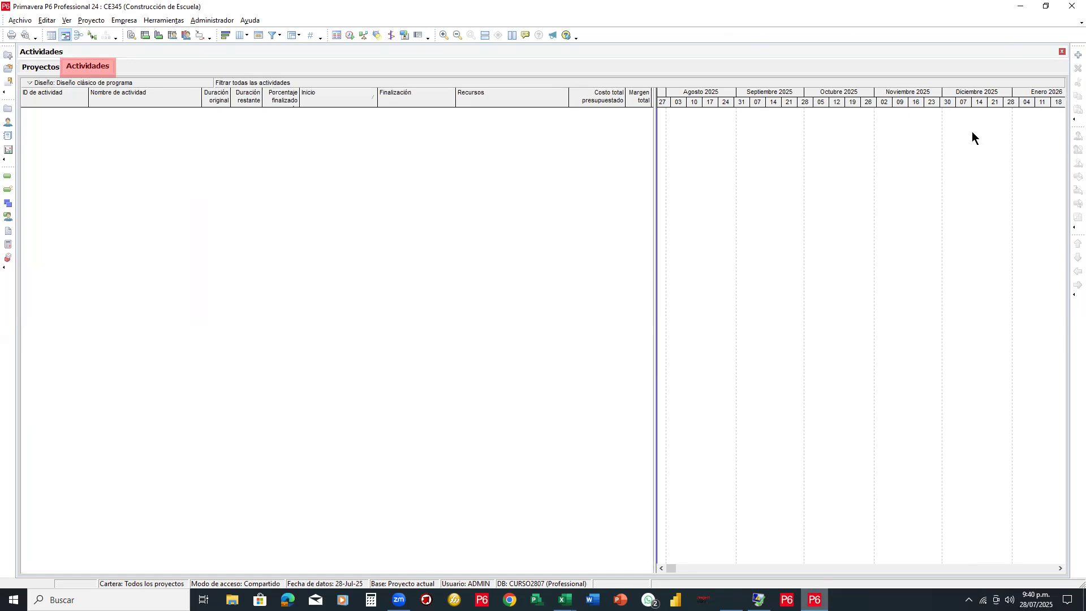
click(564, 600)
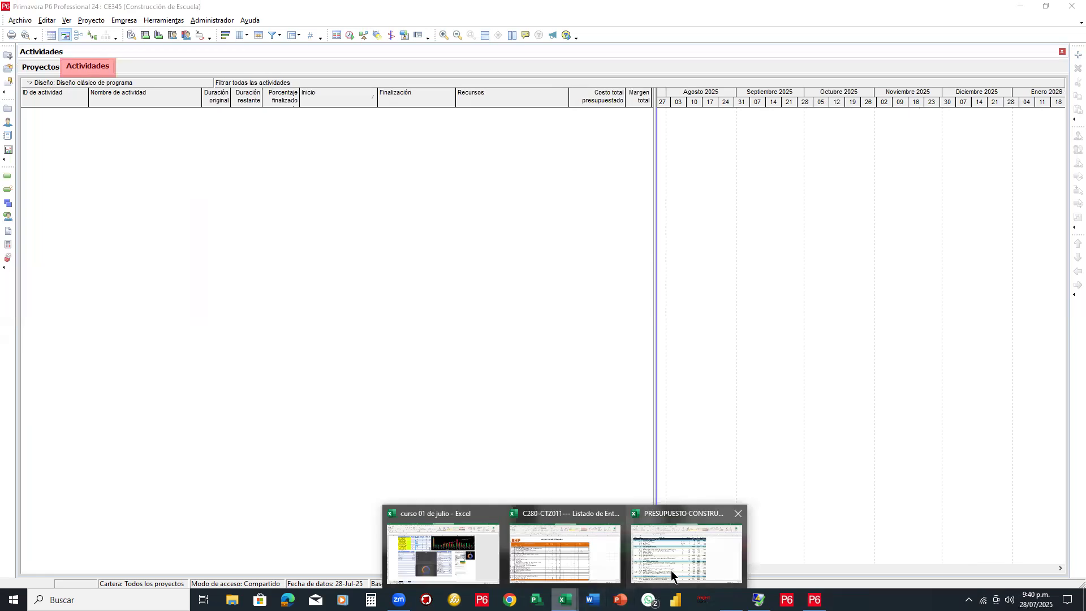
click(671, 571)
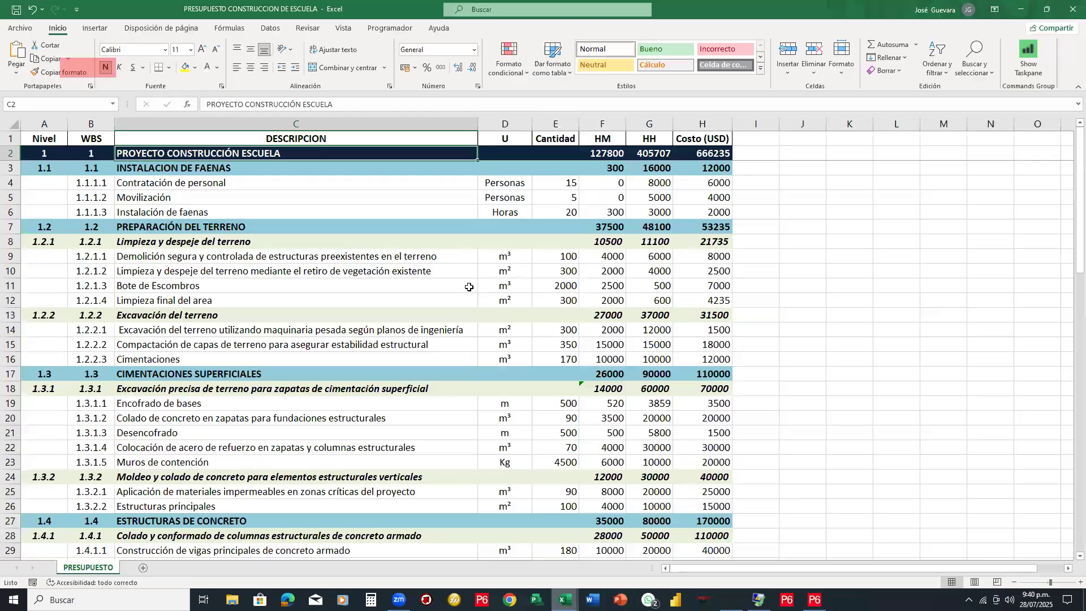
scroll(471, 349, down, 6)
scroll(471, 349, up, 6)
mouse_move(581, 591)
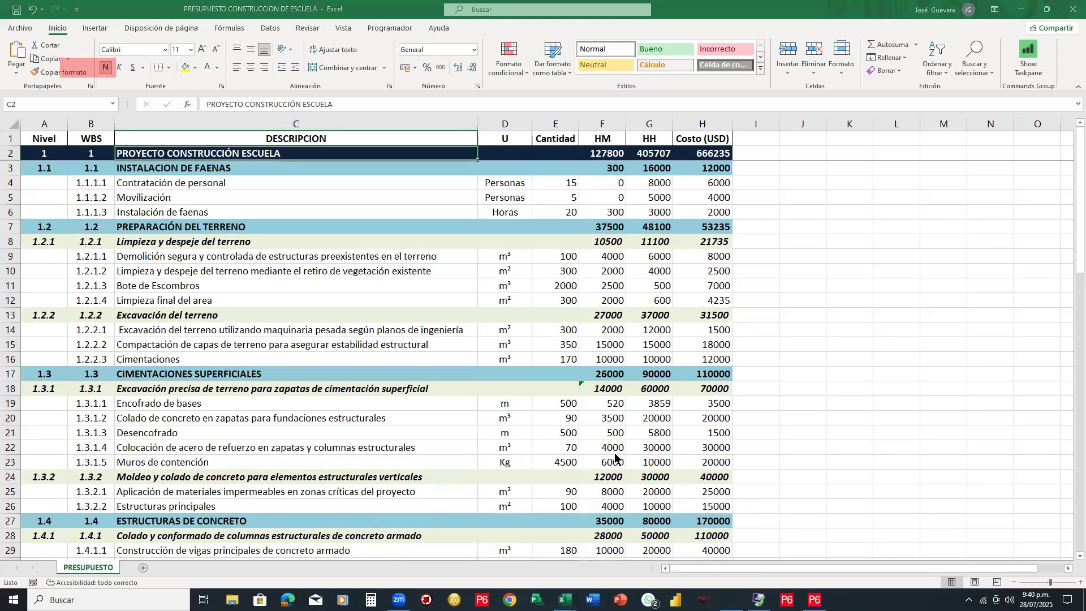
click(396, 212)
click(340, 286)
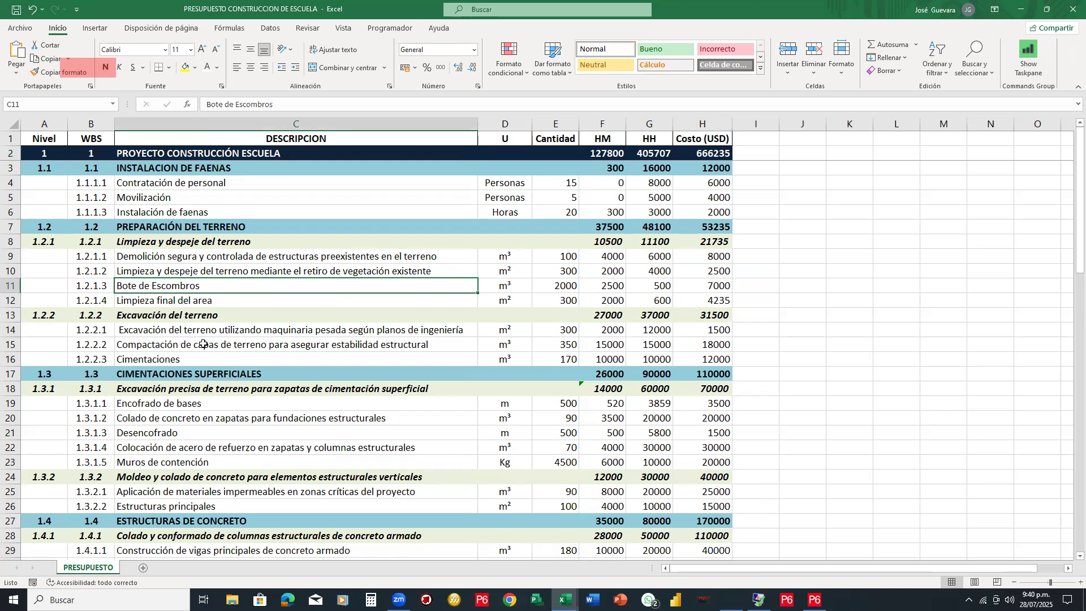
click(232, 151)
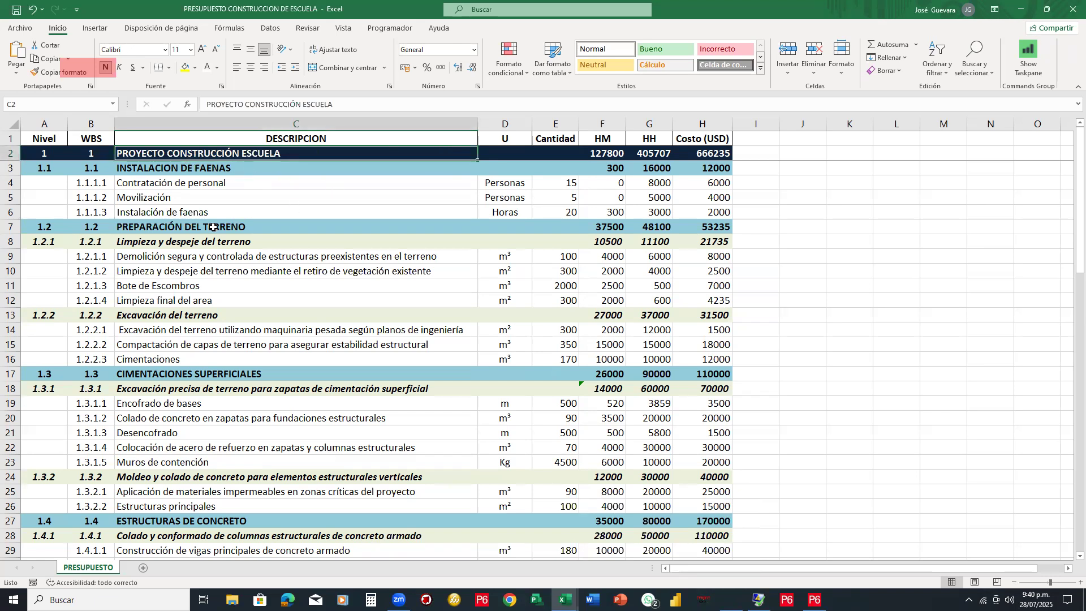
scroll(278, 371, down, 3)
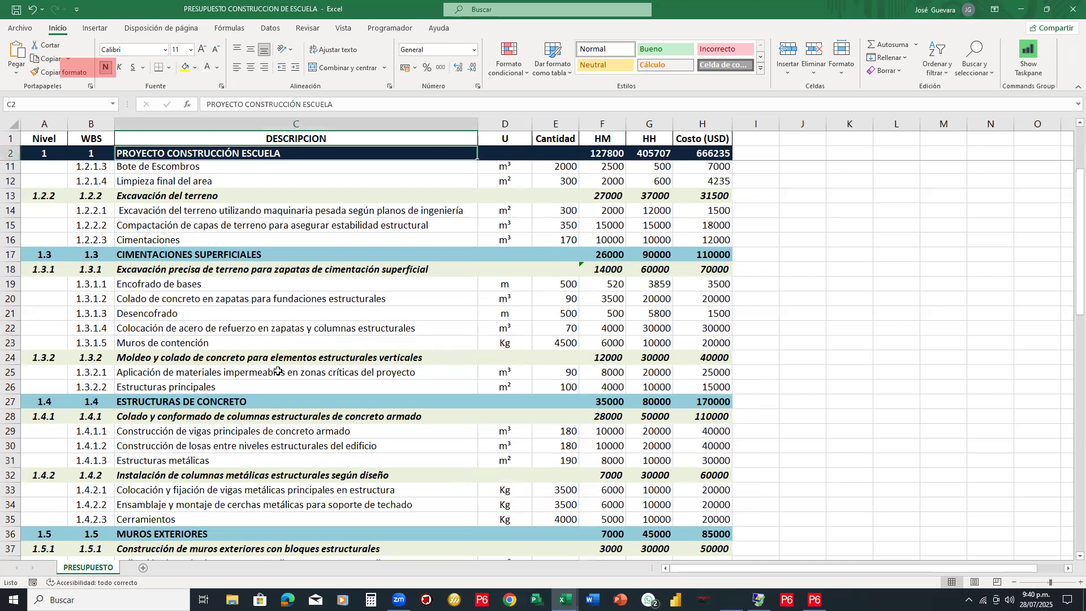
scroll(237, 387, down, 3)
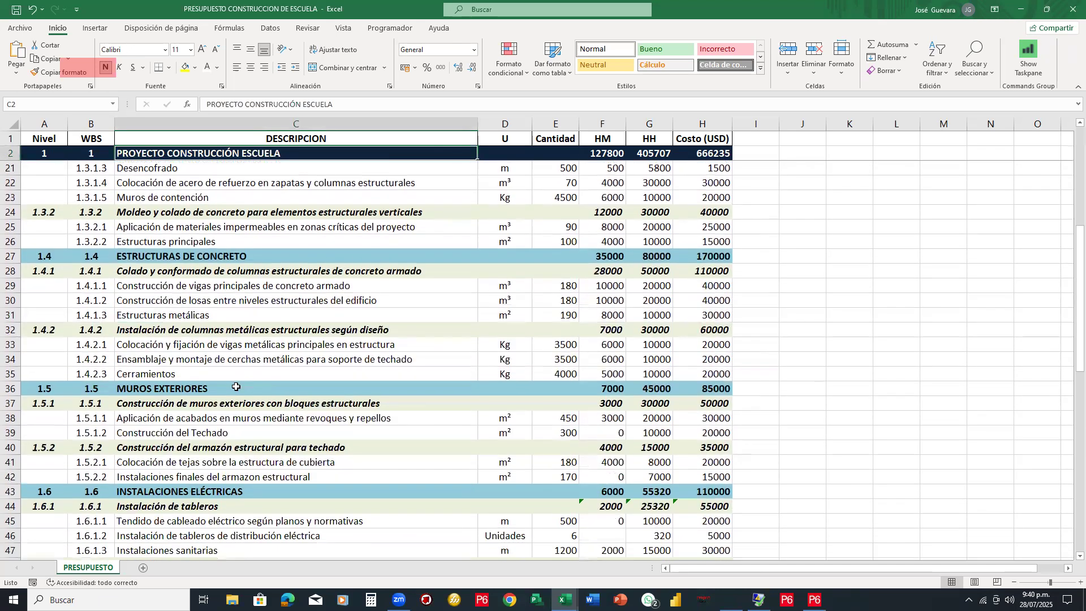
click(237, 387)
scroll(237, 387, down, 4)
click(270, 317)
scroll(270, 422, down, 2)
click(261, 378)
click(263, 387)
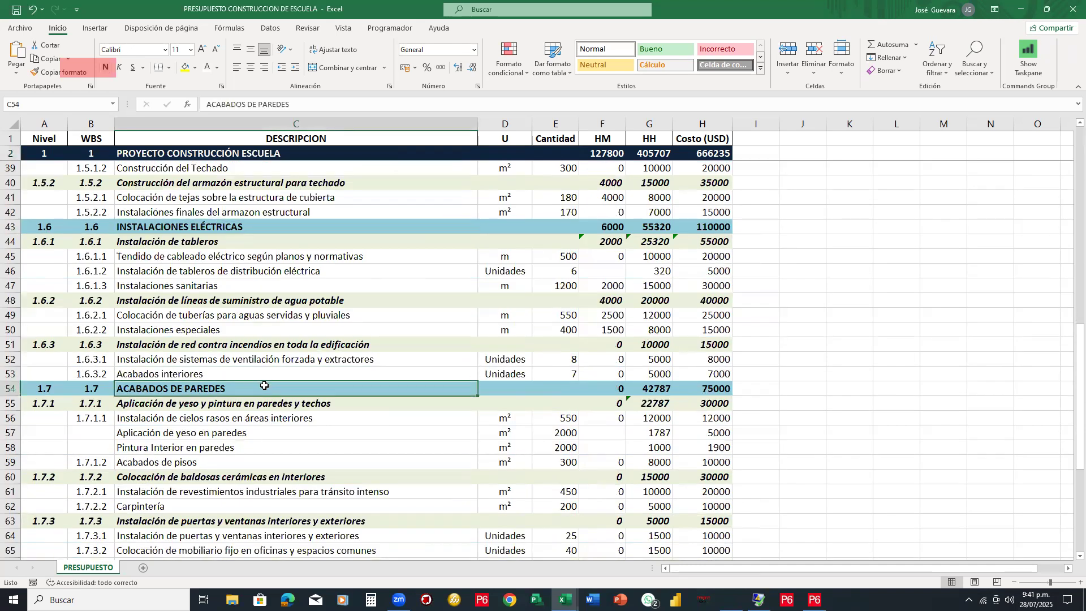
scroll(264, 385, down, 3)
scroll(264, 386, down, 3)
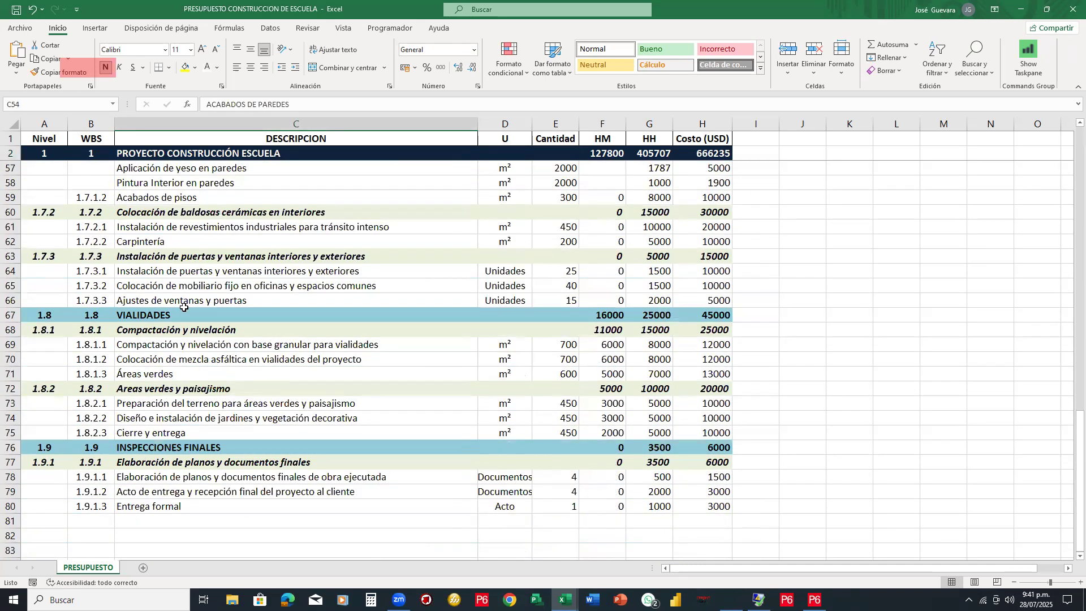
scroll(260, 397, up, 18)
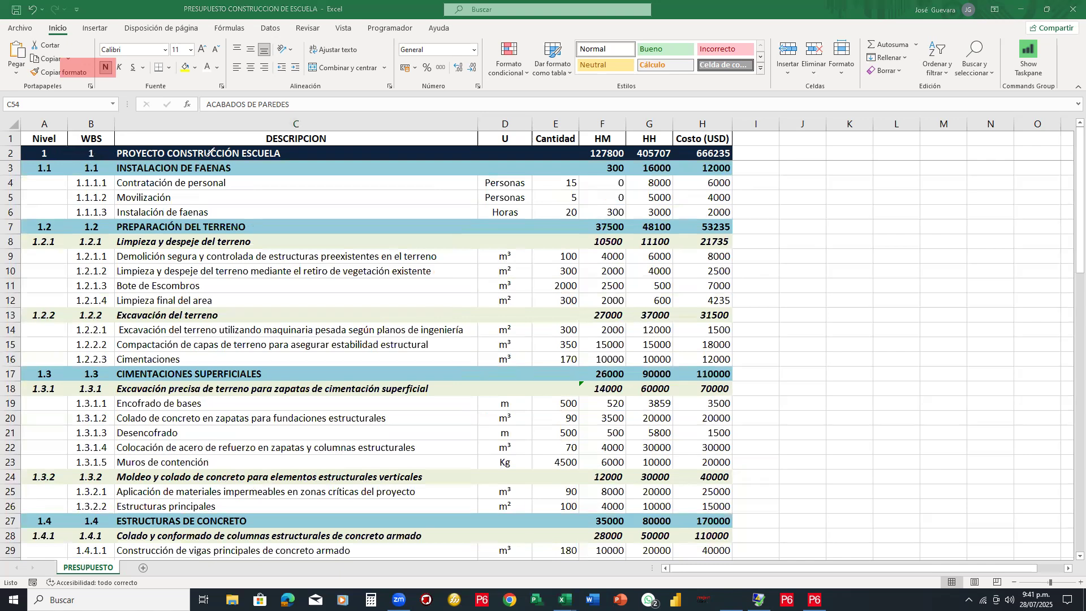
Mark the level 1 and 1.2 values and bracket the four Limpieza y despeje items, then erase the marks
mouse_move(58, 141)
mouse_down()
mouse_move(29, 148)
mouse_move(63, 145)
mouse_move(32, 170)
mouse_move(62, 168)
mouse_move(49, 161)
mouse_up()
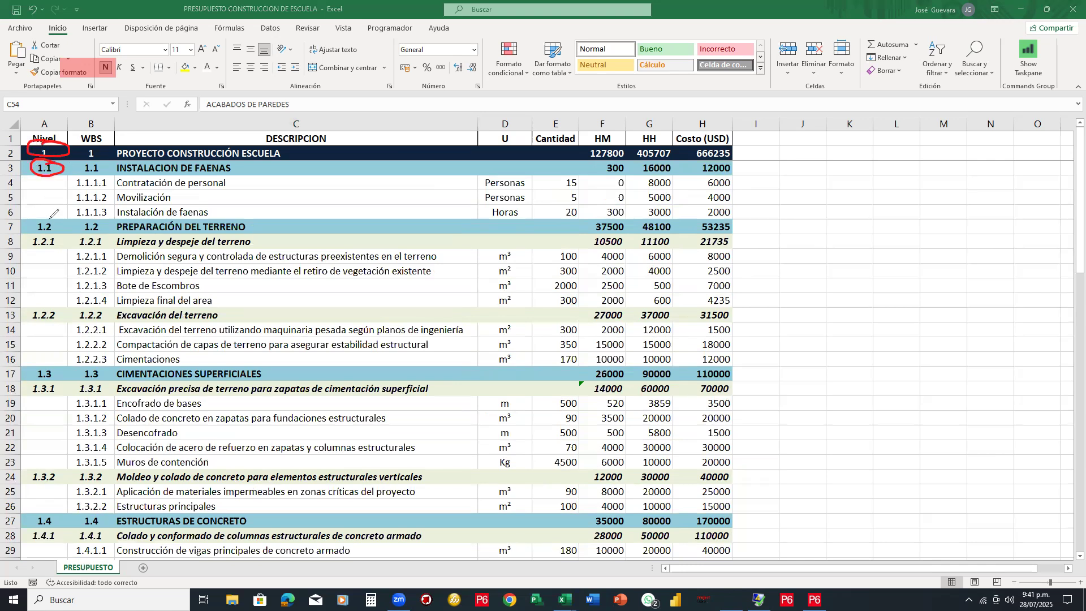
mouse_move(62, 218)
mouse_down()
mouse_move(38, 229)
mouse_move(64, 225)
mouse_move(57, 218)
mouse_move(65, 239)
mouse_move(31, 239)
mouse_move(57, 247)
mouse_move(66, 232)
mouse_up()
drag(117, 249, 119, 306)
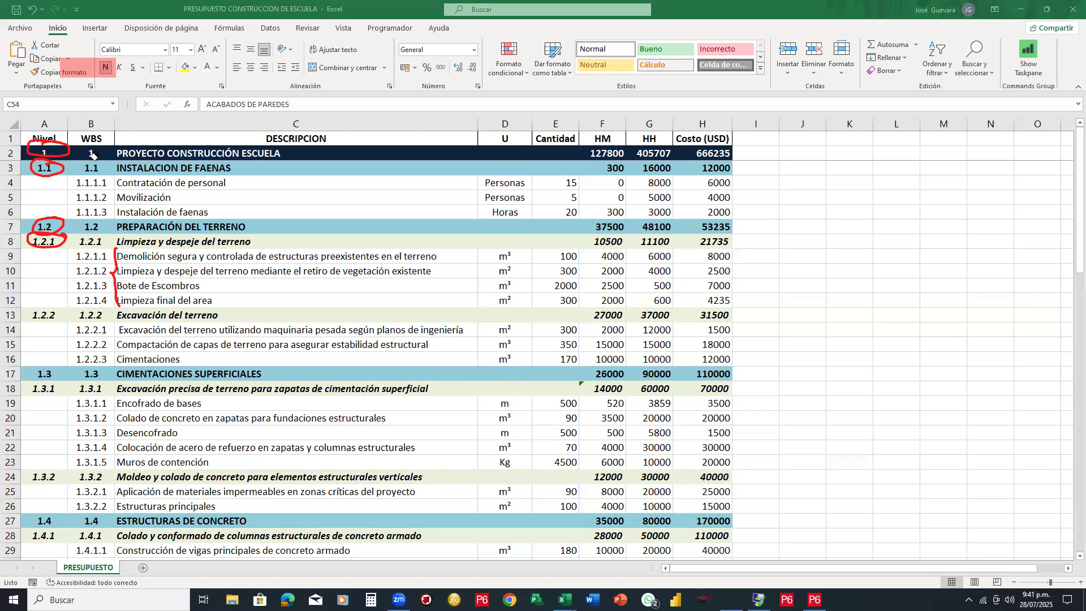
drag(58, 133, 20, 185)
click(119, 285)
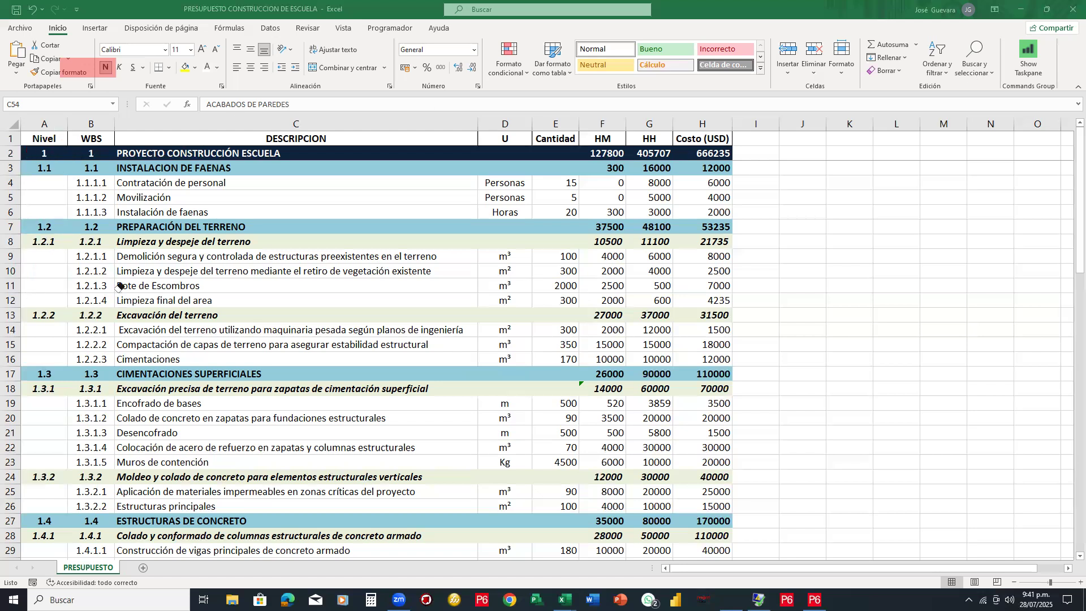
click(94, 69)
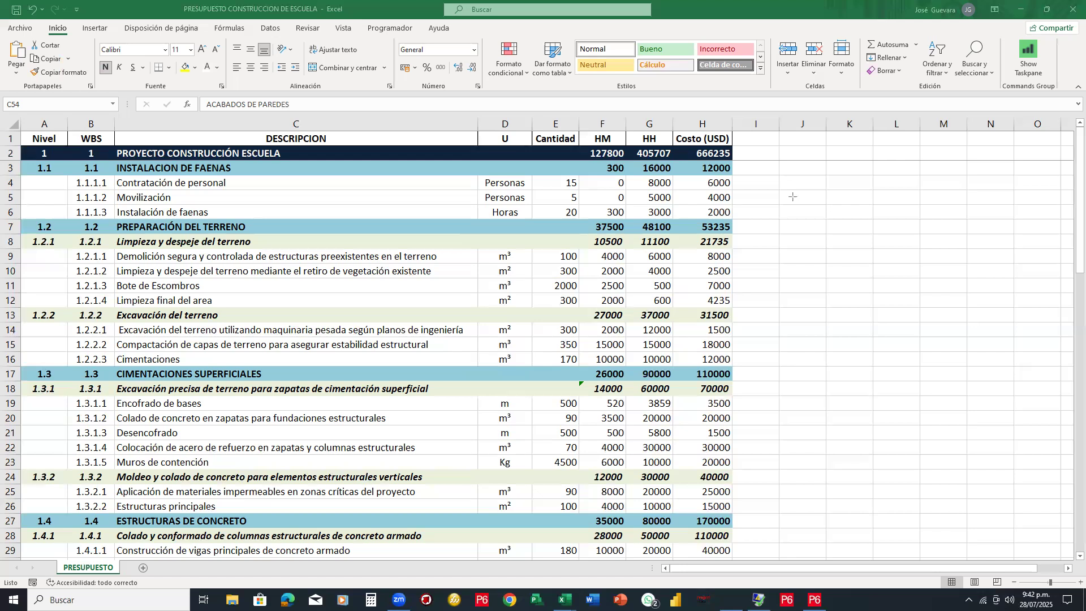
Frame the level 1 project row and the PREPARACIÓN DEL TERRENO row, then return to P6
drag(18, 142, 733, 162)
mouse_move(20, 217)
mouse_down()
mouse_move(35, 237)
mouse_move(735, 235)
mouse_up()
scroll(410, 214, down, 5)
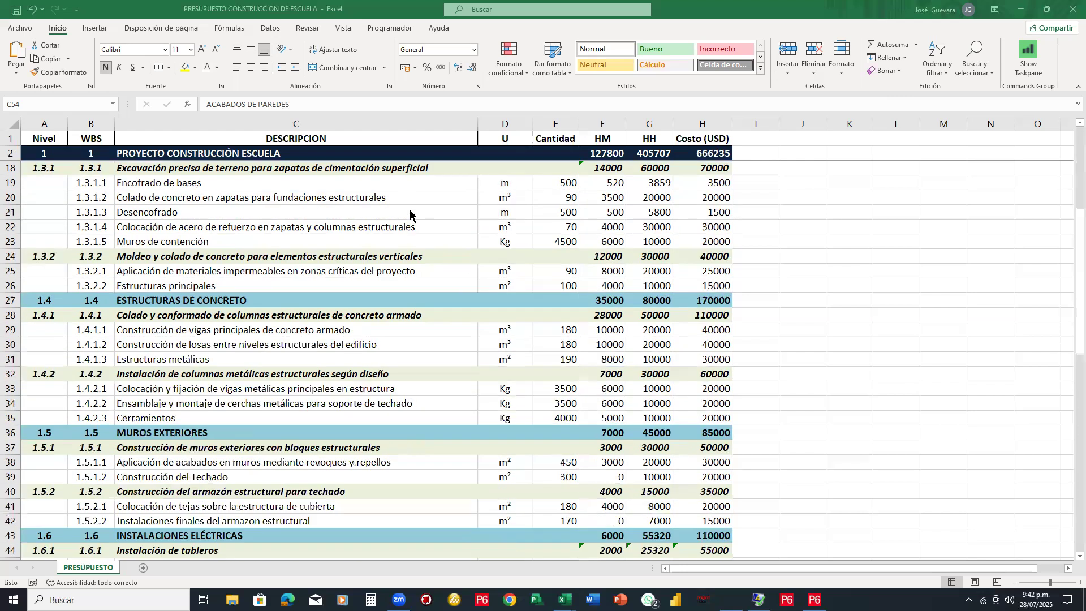
scroll(410, 214, up, 5)
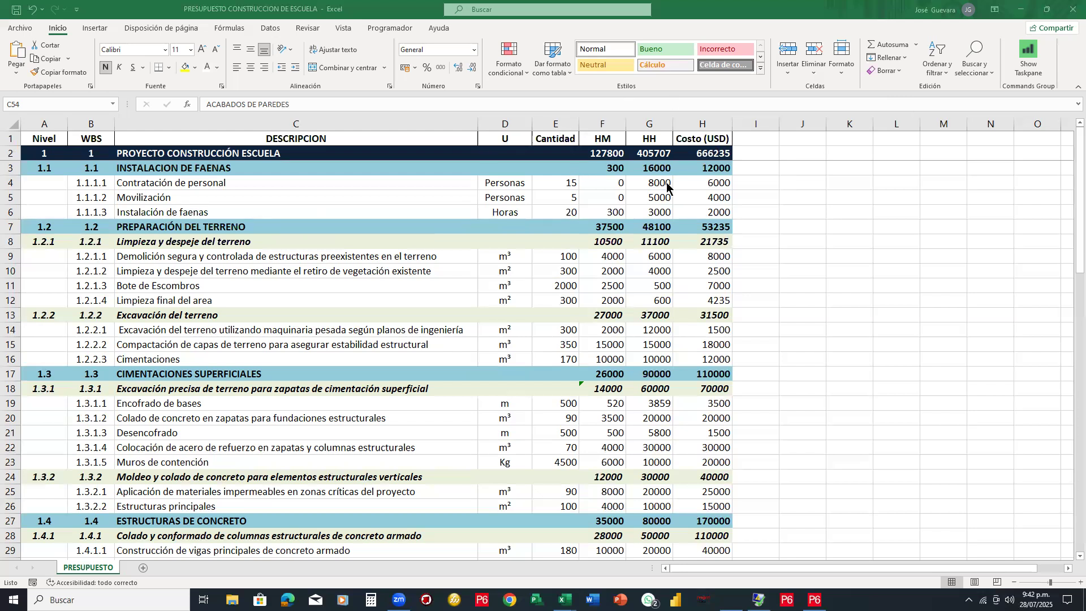
click(814, 600)
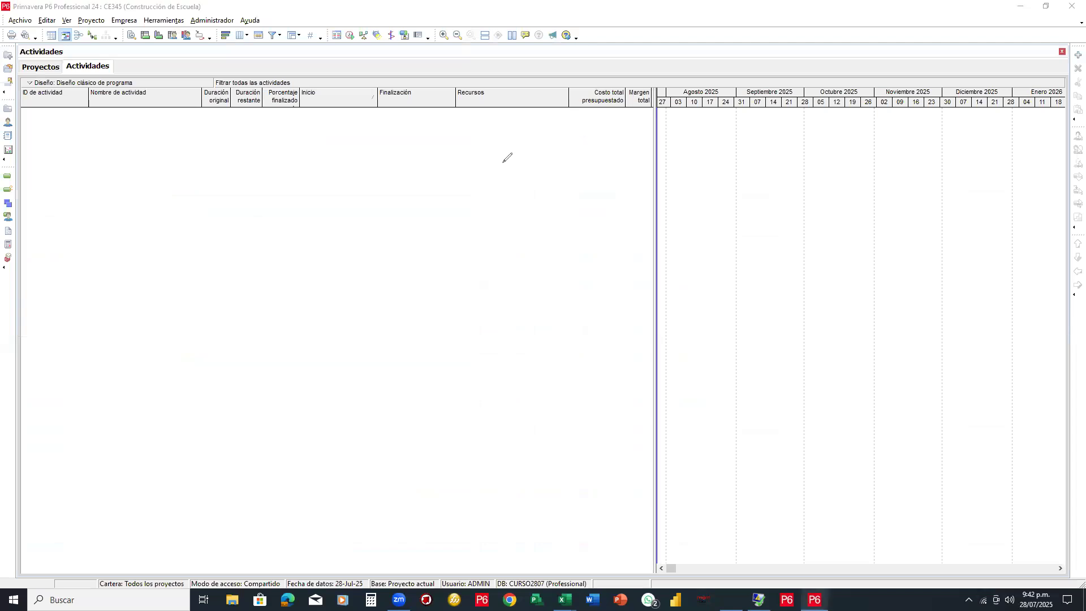
mouse_move(500, 162)
mouse_down()
mouse_move(535, 187)
mouse_move(526, 160)
mouse_move(541, 190)
mouse_move(557, 175)
mouse_move(545, 192)
mouse_move(595, 147)
mouse_move(578, 196)
mouse_up()
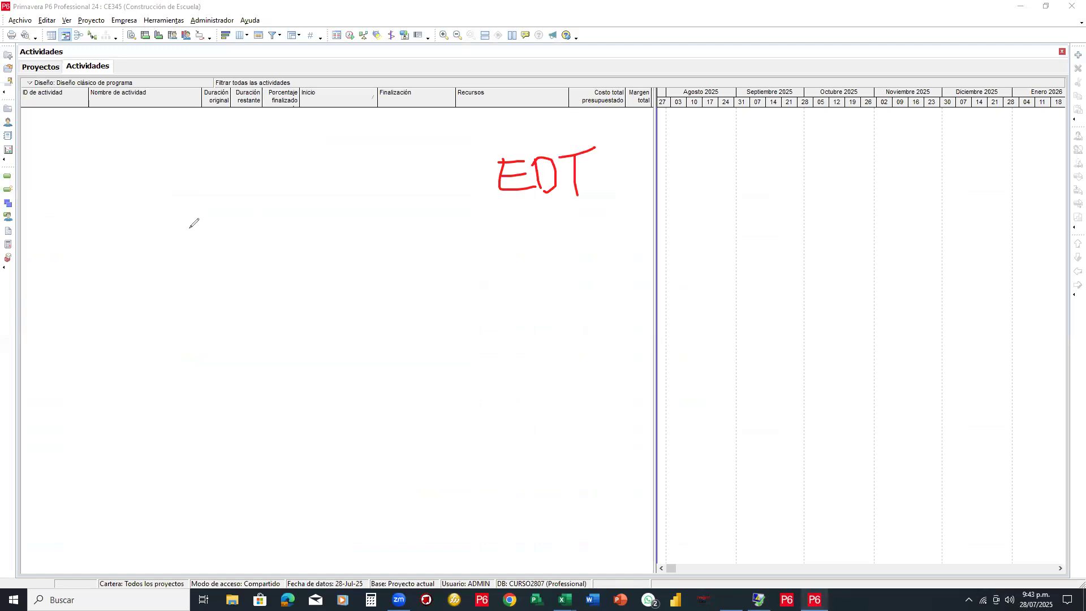
mouse_move(229, 158)
mouse_down()
mouse_move(290, 151)
mouse_move(289, 162)
mouse_up()
mouse_move(232, 183)
mouse_down()
mouse_move(300, 181)
mouse_move(295, 190)
mouse_up()
drag(302, 124, 230, 228)
drag(258, 119, 312, 215)
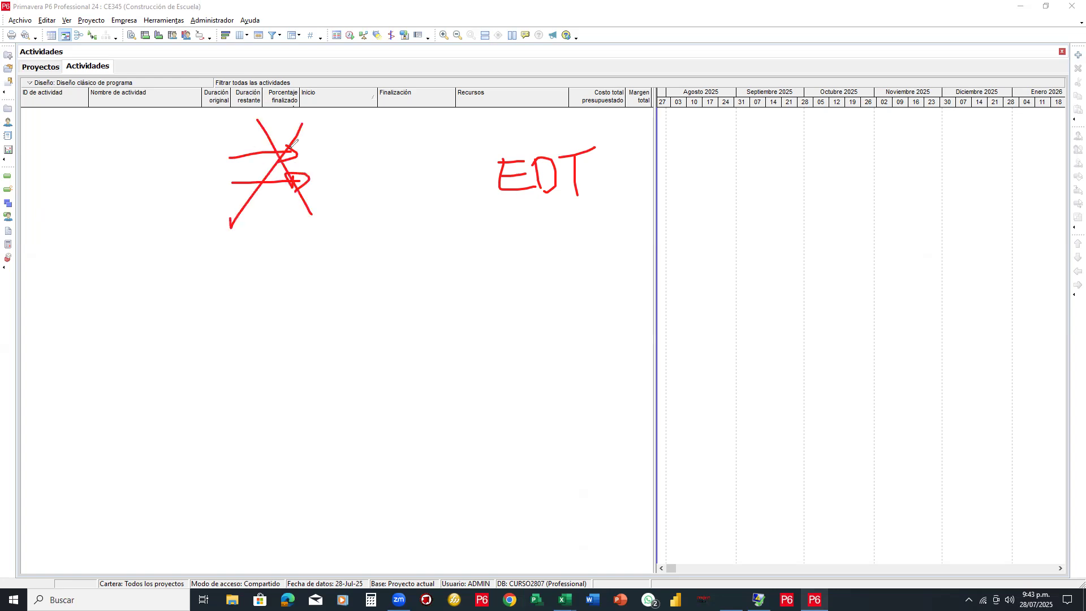
click(956, 61)
mouse_move(286, 167)
mouse_down()
mouse_move(274, 137)
mouse_move(303, 182)
mouse_move(605, 170)
mouse_move(565, 150)
mouse_move(497, 151)
mouse_move(517, 169)
mouse_up()
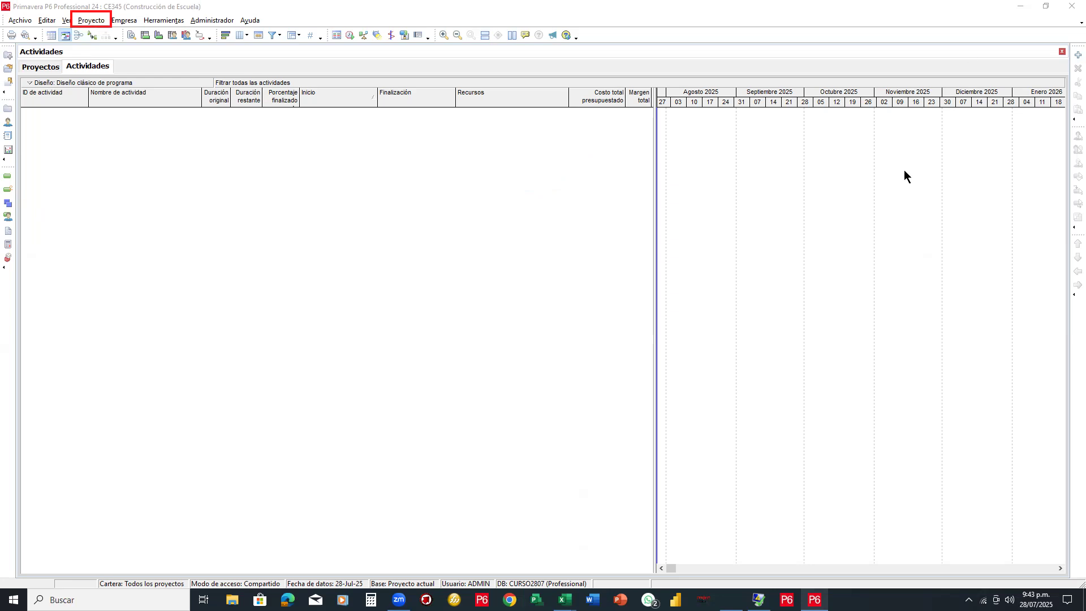
Draw two annotation arrows, then open CE345's EDT view from the Proyecto menu
mouse_move(400, 414)
mouse_down()
mouse_move(127, 79)
mouse_move(100, 28)
mouse_up()
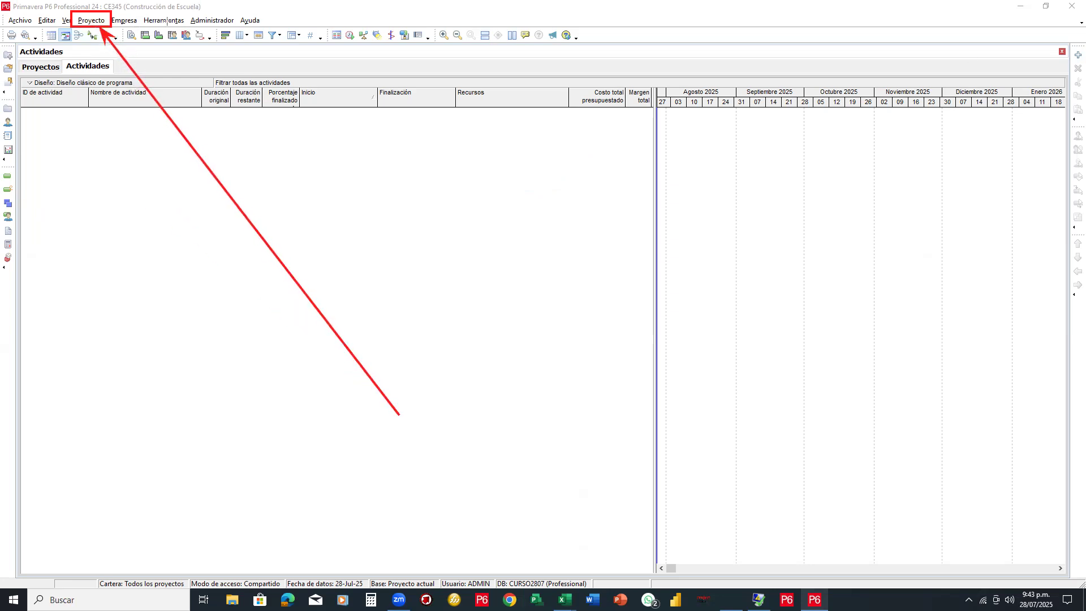
drag(232, 1, 139, 19)
click(94, 21)
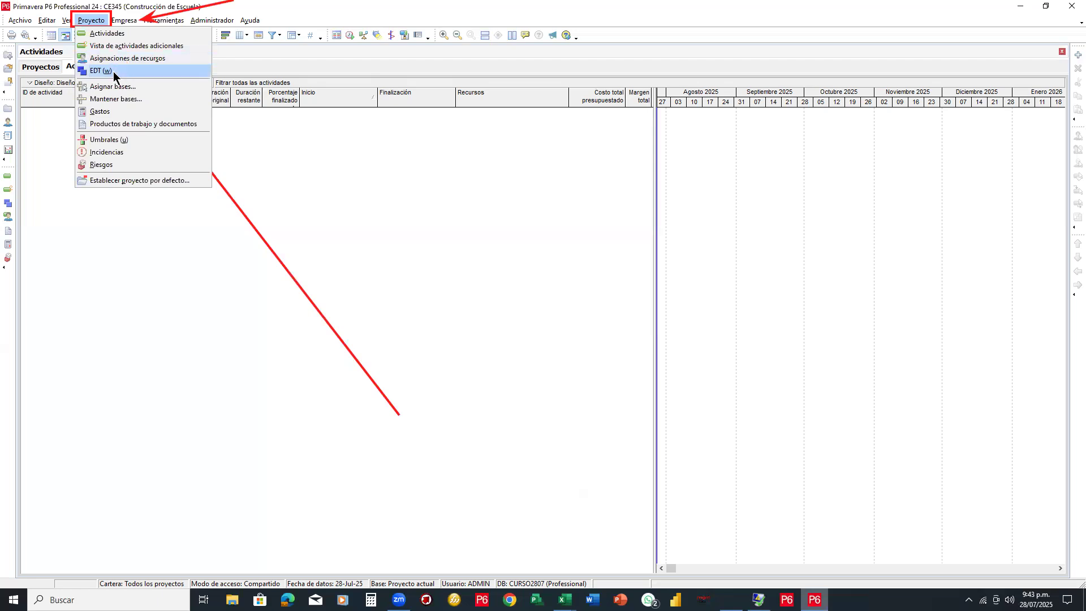
click(113, 71)
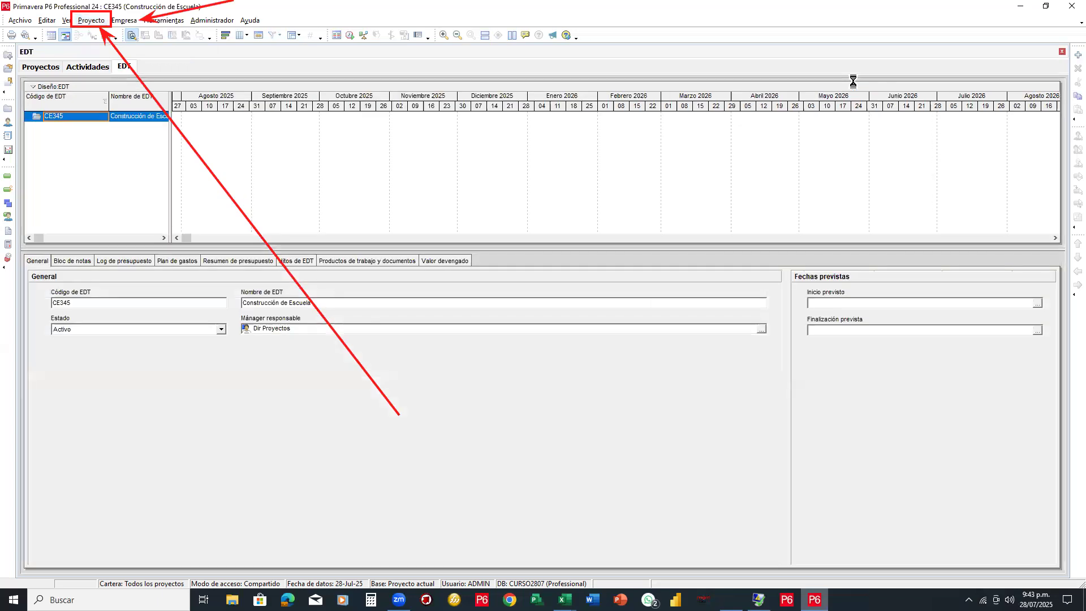
Clear the old annotation marks and highlight the WBS view for viewers
click(169, 114)
click(220, 13)
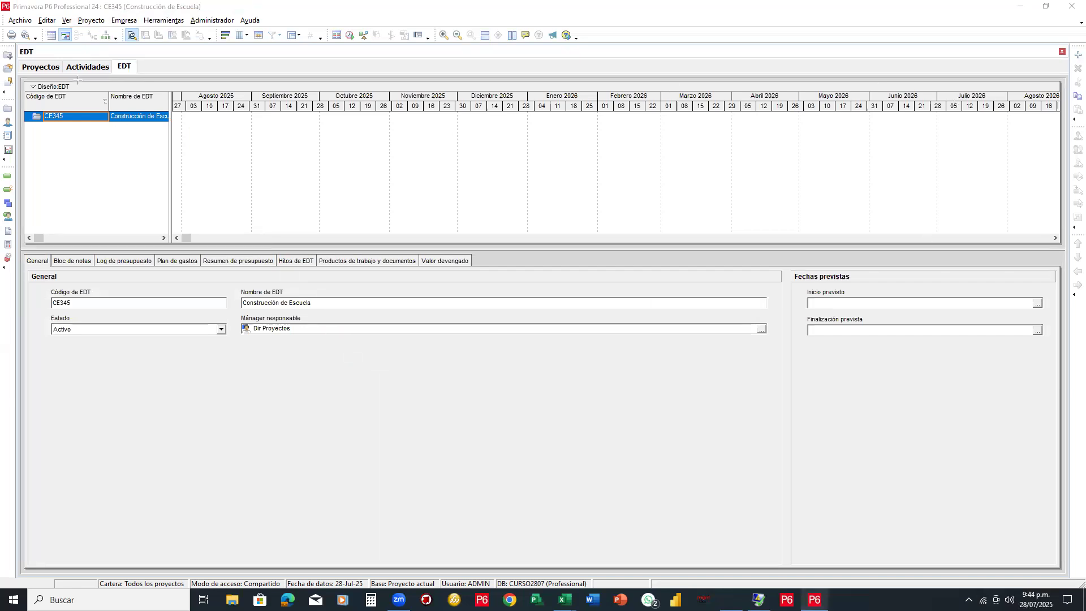
drag(109, 55, 140, 75)
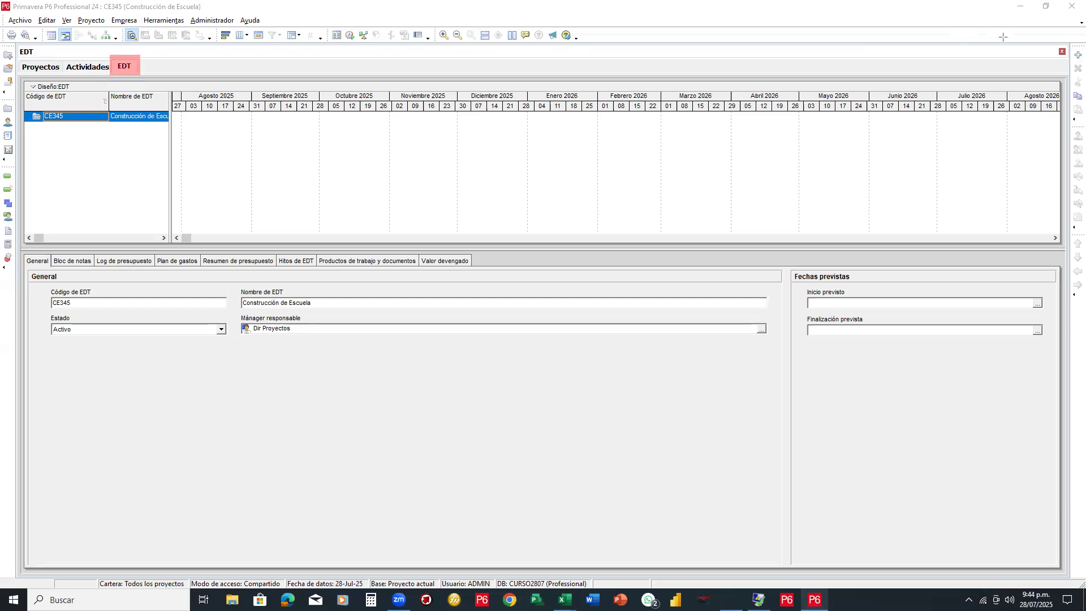
drag(441, 247, 503, 226)
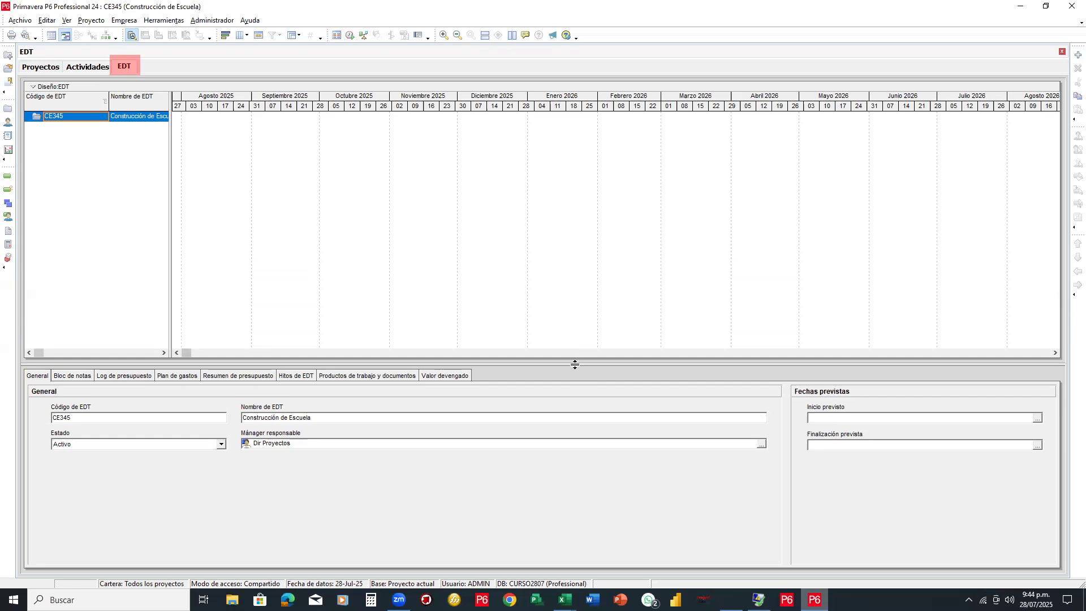
Enlarge the WBS table to reveal the Actividades totales column, briefly marking the timeline and table areas
drag(575, 365, 574, 374)
drag(169, 211, 441, 204)
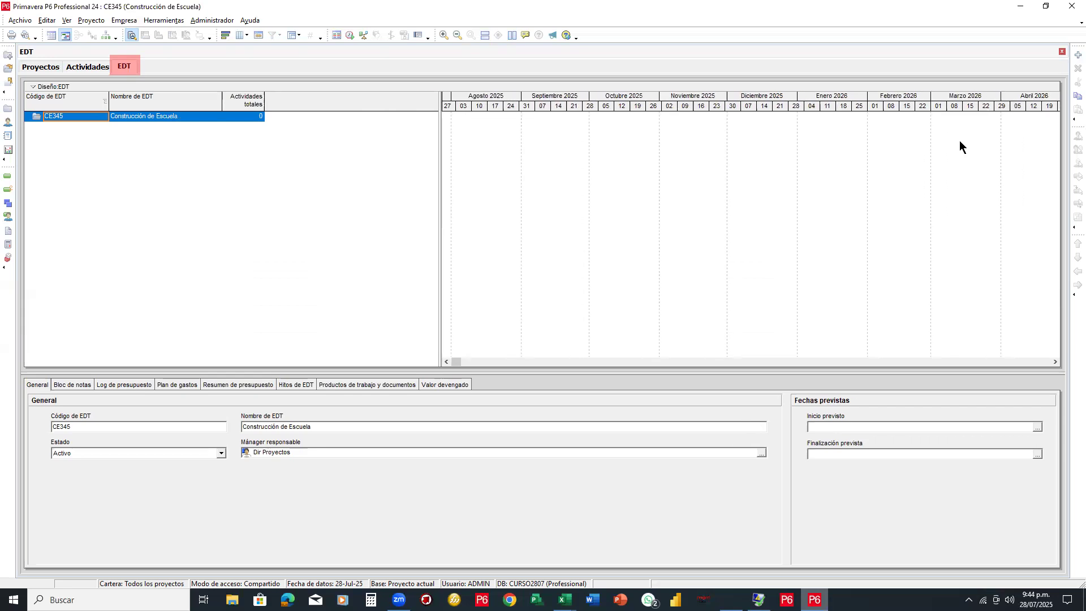
key(Print)
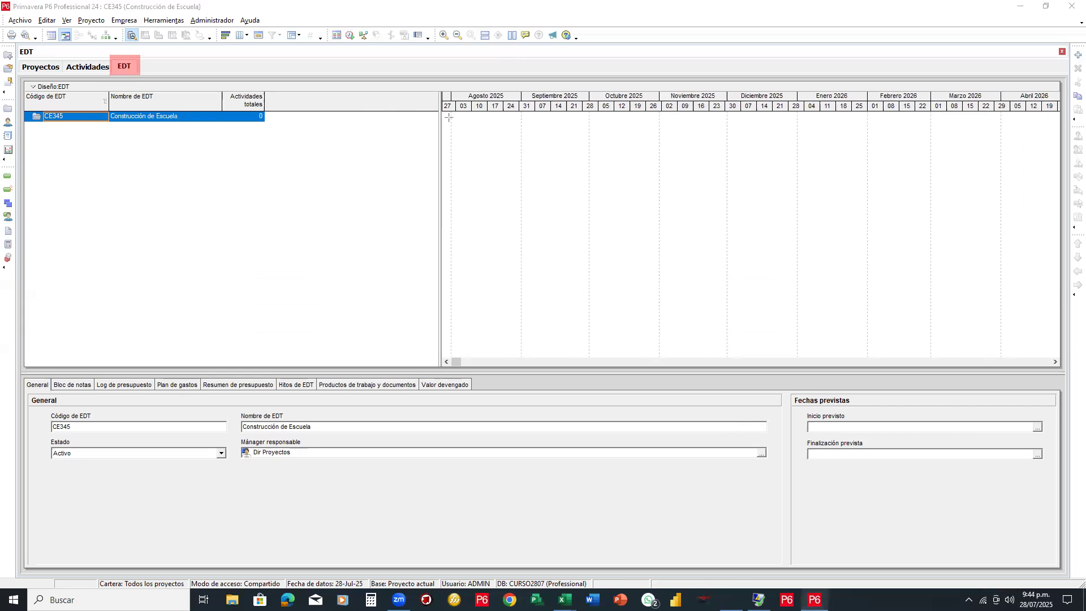
drag(445, 113, 1056, 357)
drag(434, 114, 1068, 577)
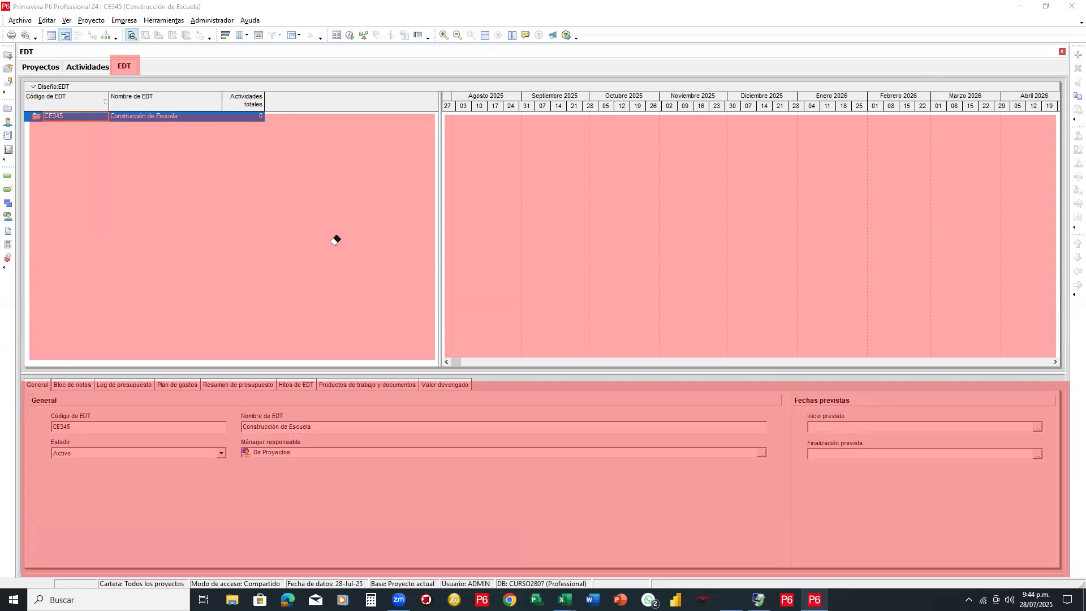
key(ctrl+z)
key(ctrl+z)
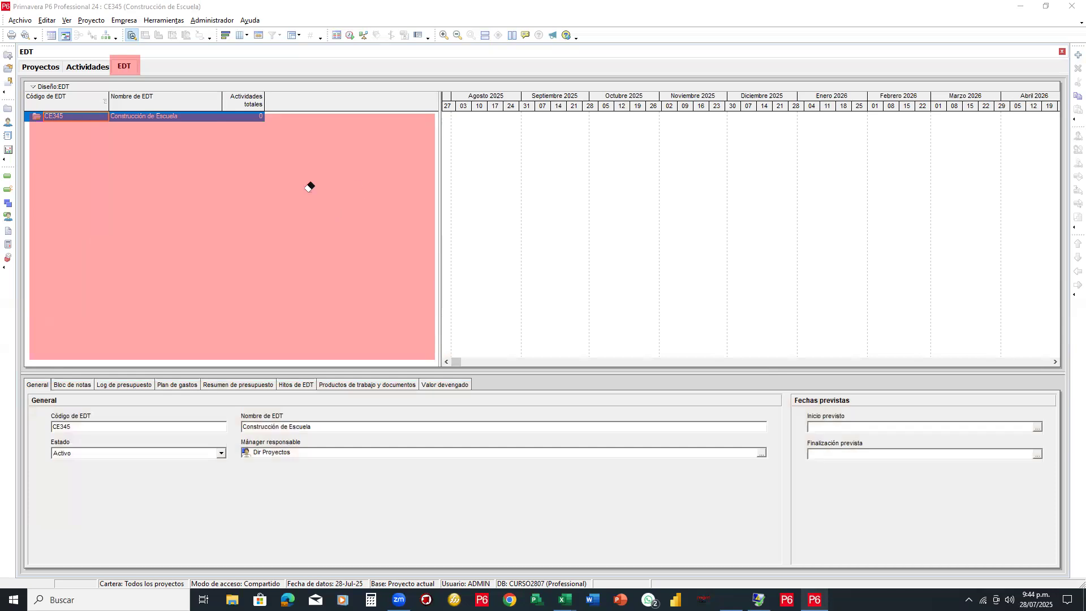
click(294, 150)
click(134, 66)
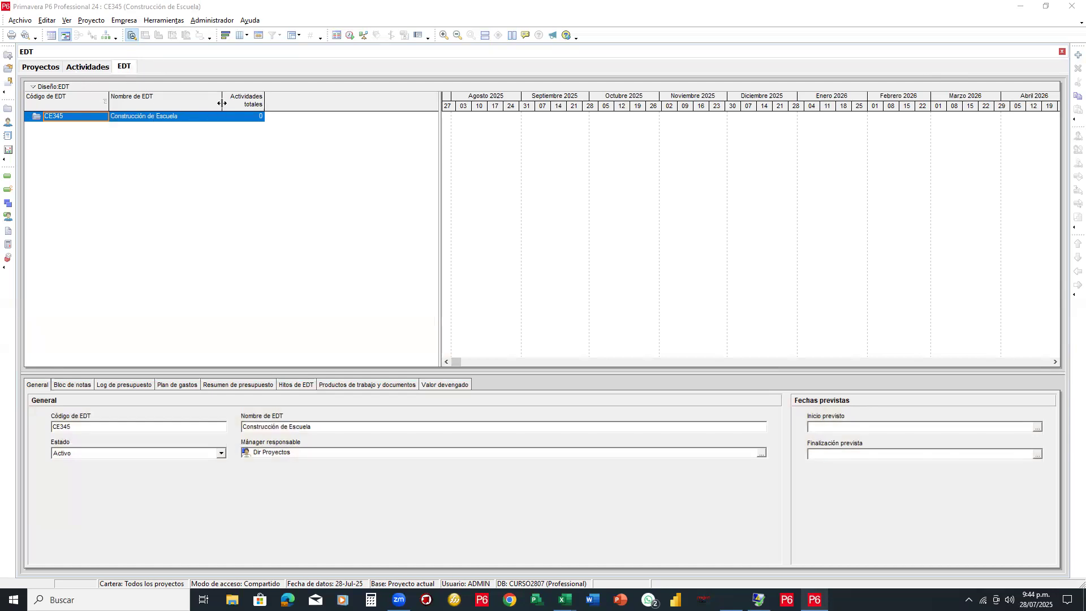
Widen the Nombre de EDT column and annotate the CE345 row with sketched sub-element guide lines
drag(266, 104, 284, 105)
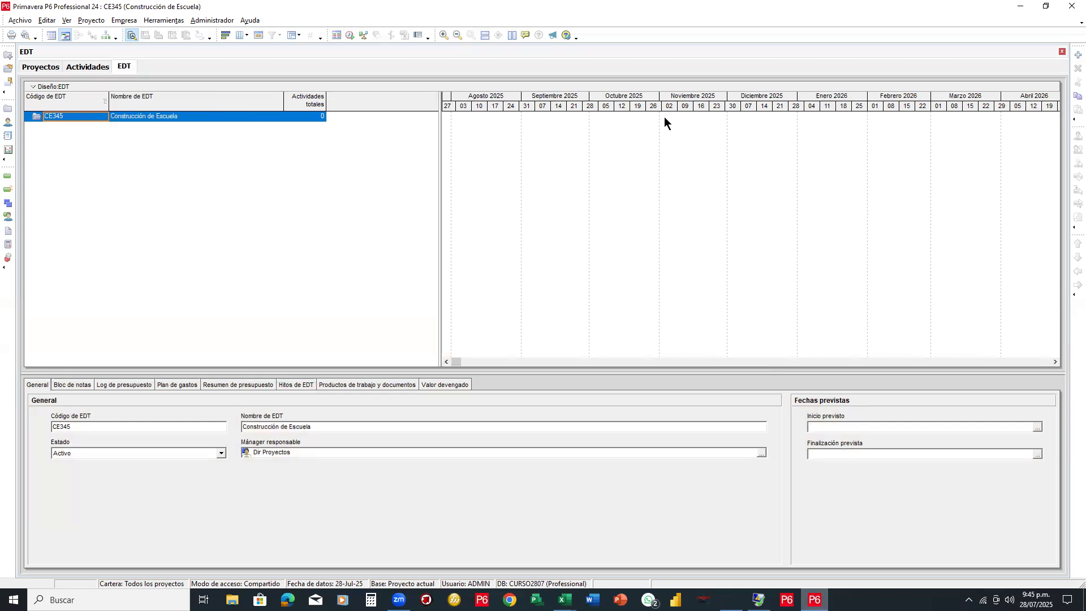
drag(24, 108, 330, 123)
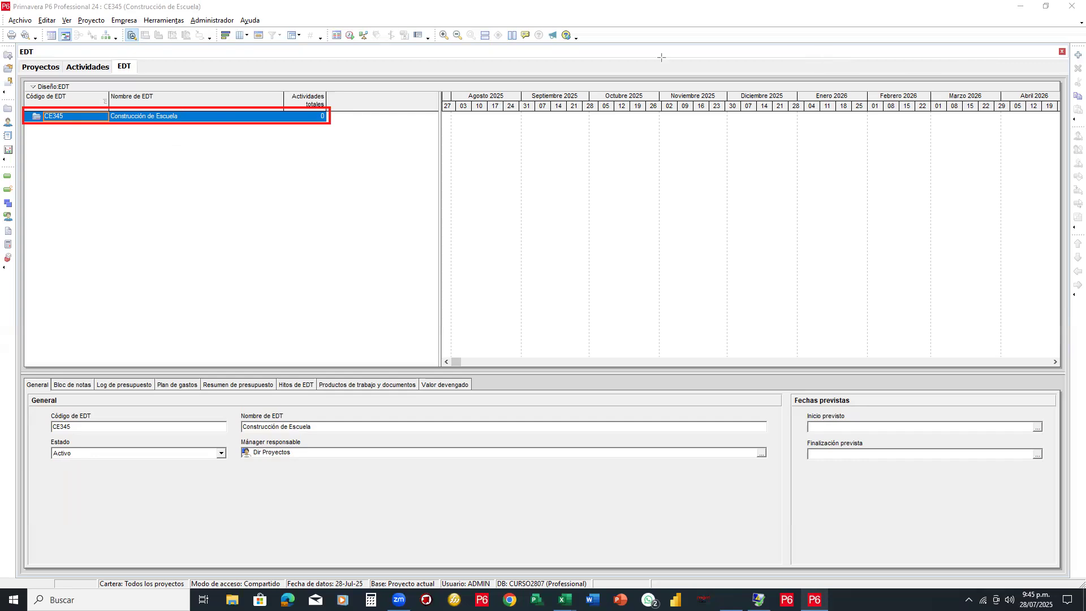
mouse_move(126, 134)
mouse_down()
mouse_move(180, 134)
mouse_move(188, 148)
mouse_up()
drag(152, 166, 215, 166)
drag(177, 185, 249, 182)
mouse_move(213, 201)
mouse_down()
mouse_move(276, 204)
mouse_move(311, 247)
mouse_up()
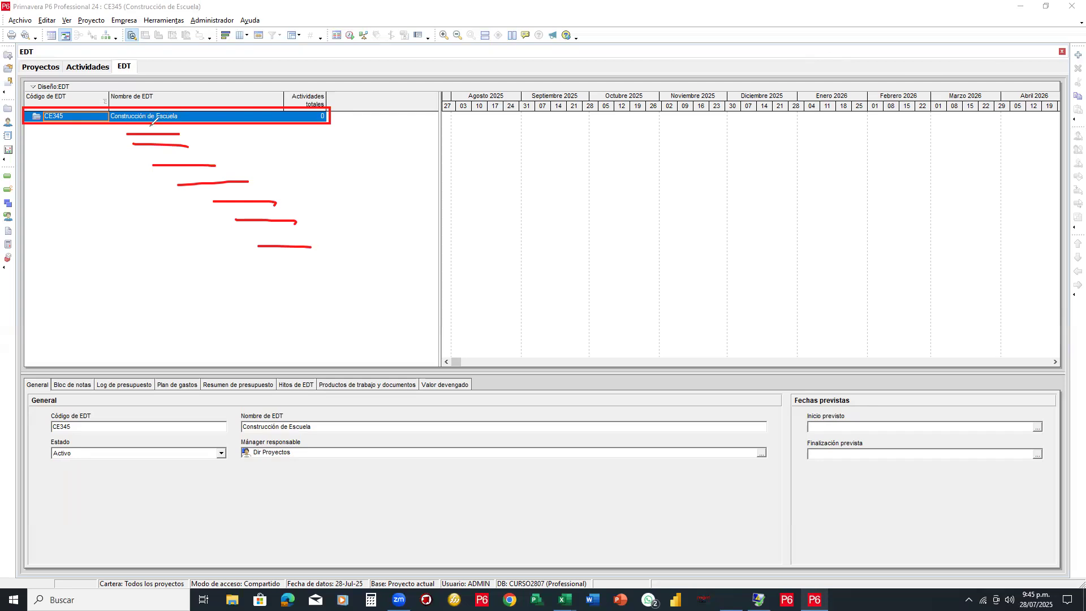
mouse_move(154, 122)
mouse_down()
mouse_move(154, 148)
mouse_move(254, 198)
mouse_move(599, 215)
mouse_up()
mouse_move(680, 215)
mouse_down()
mouse_move(977, 232)
mouse_move(970, 129)
mouse_up()
mouse_move(971, 93)
mouse_down()
mouse_move(968, 71)
mouse_move(1053, 67)
mouse_move(1072, 39)
mouse_up()
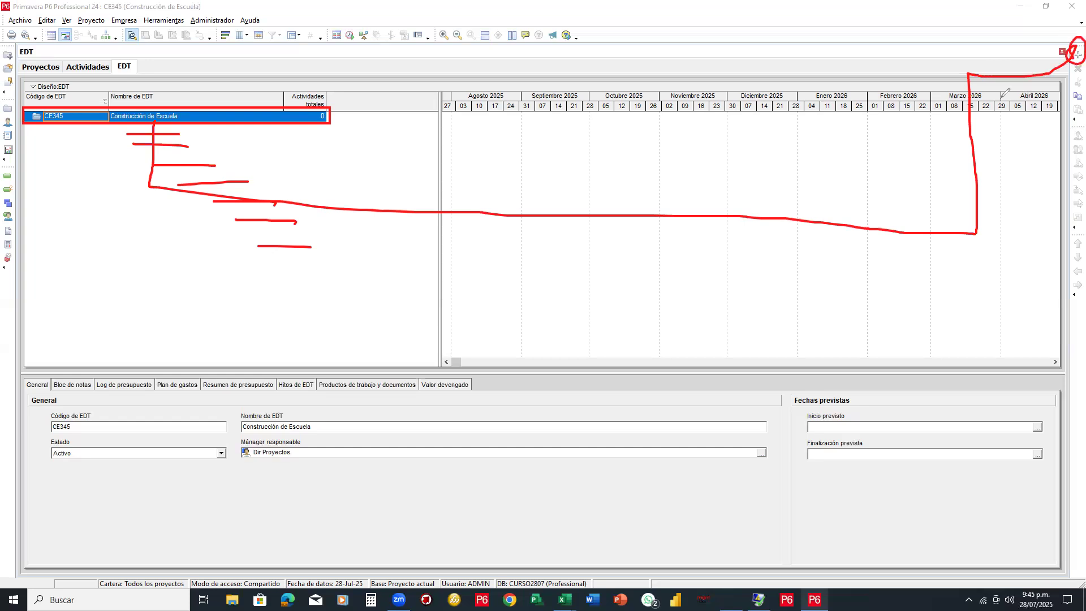
Add WBS elements CE345.1 and CE345.2 under the CE345 root and give the Gantt chart more room
click(1077, 55)
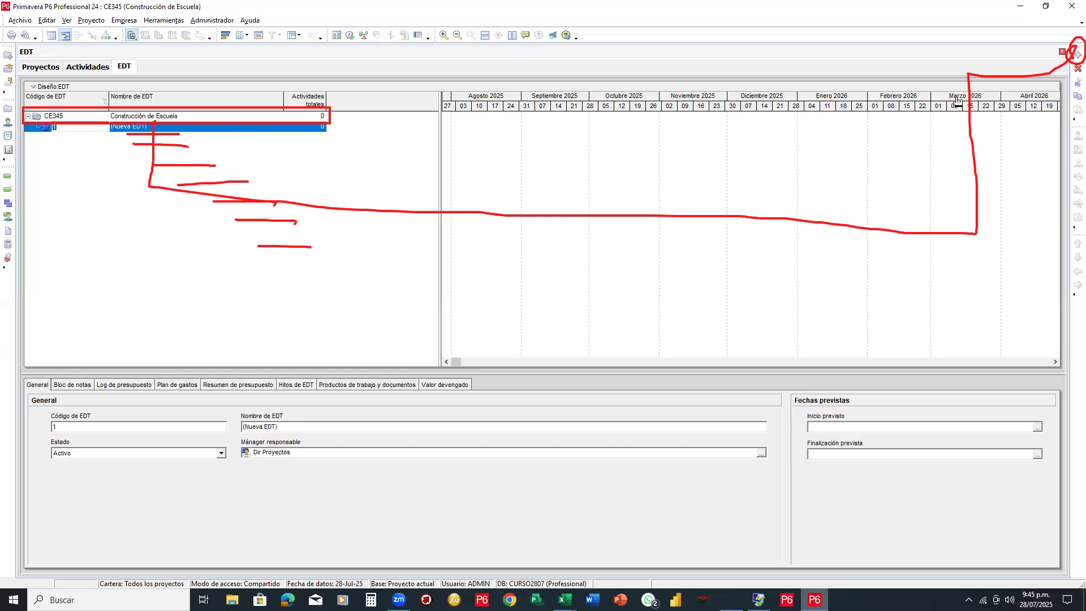
key(Escape)
click(148, 128)
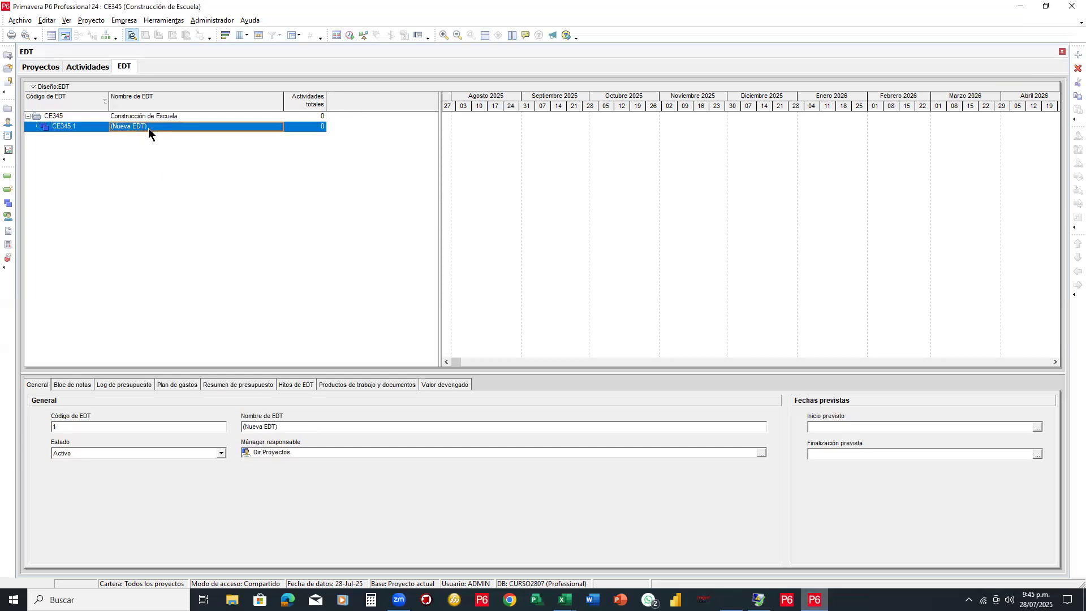
click(176, 116)
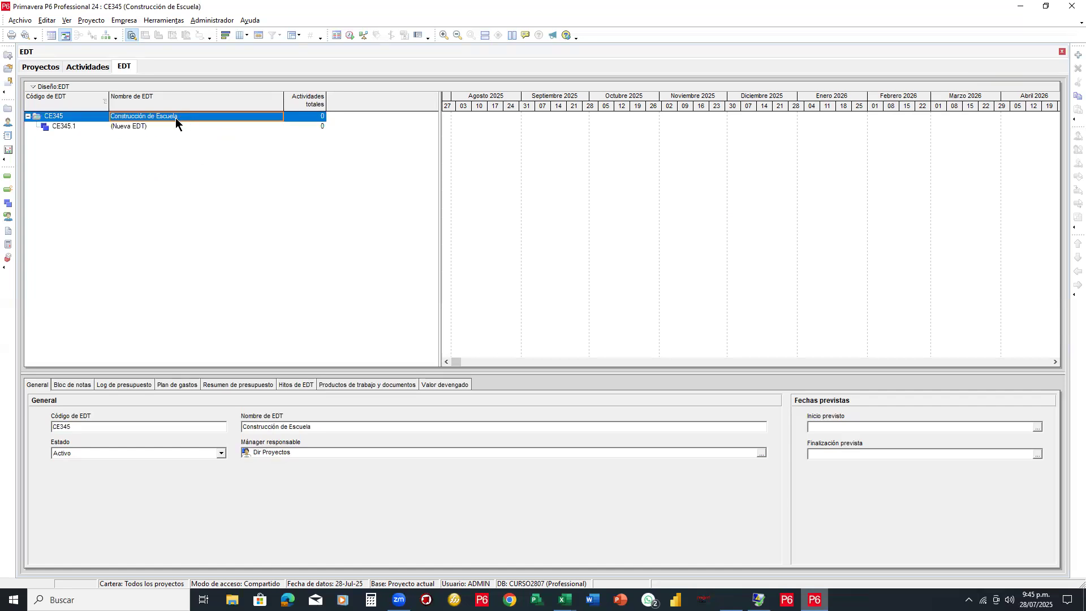
right_click(176, 117)
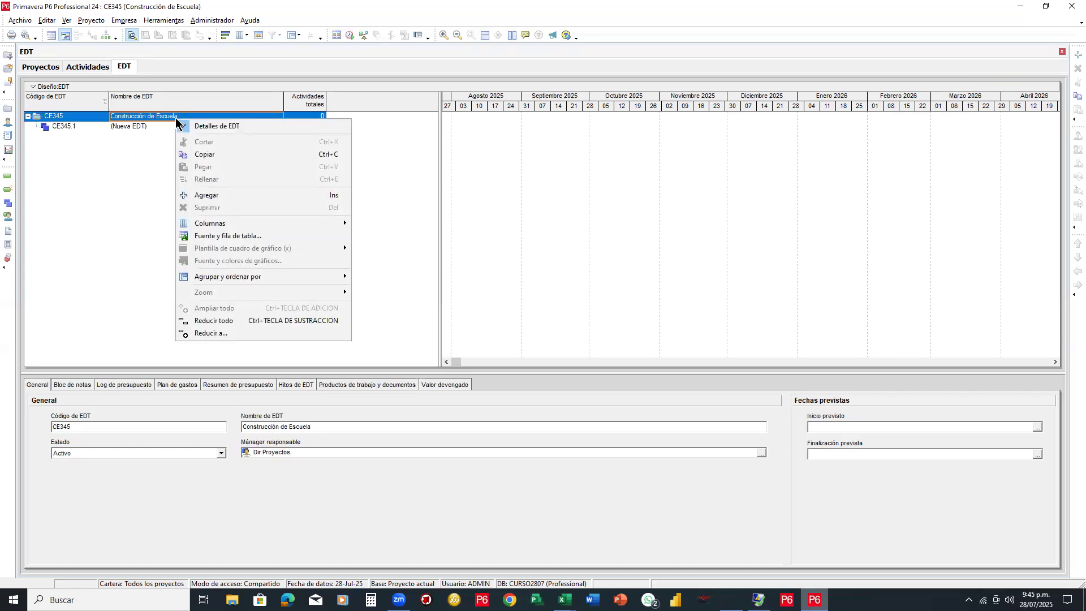
click(193, 195)
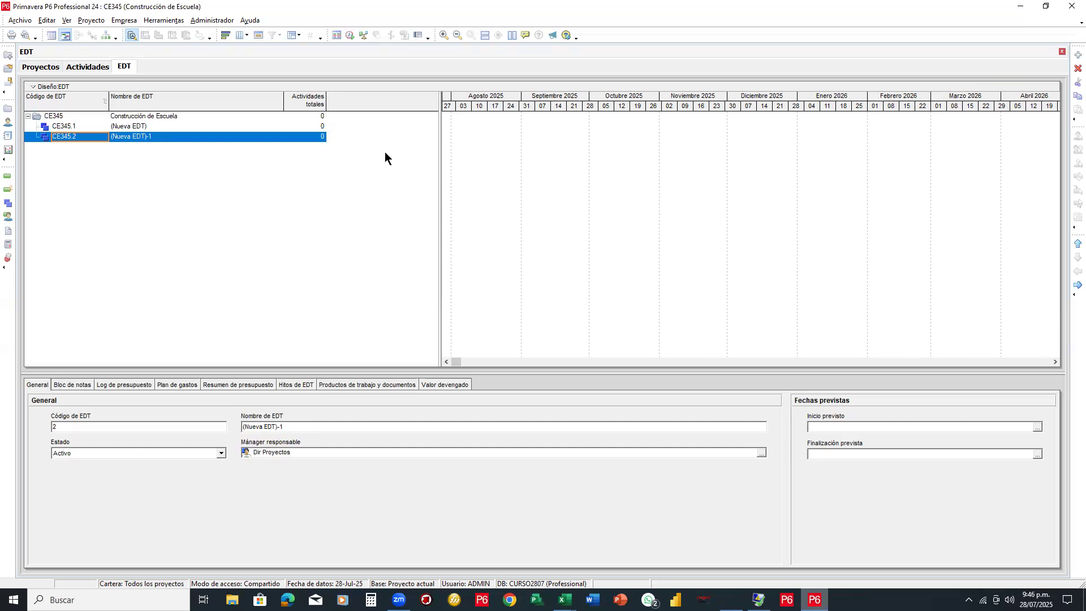
drag(440, 153, 342, 139)
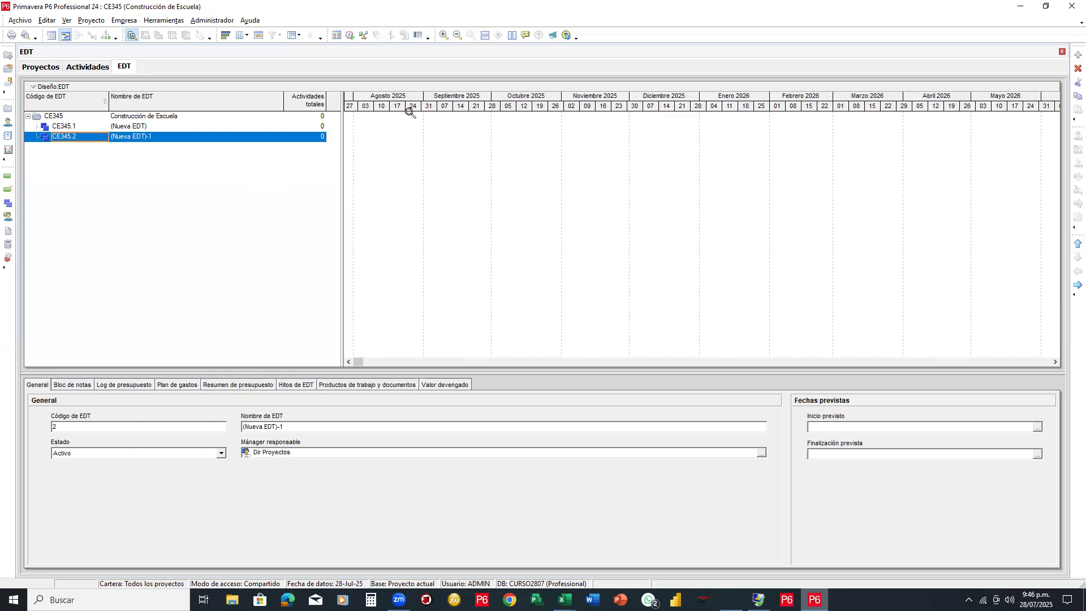
Restore both windows, put P6 on the left half and the Excel budget on the right, and enlarge P6's grid
click(1045, 7)
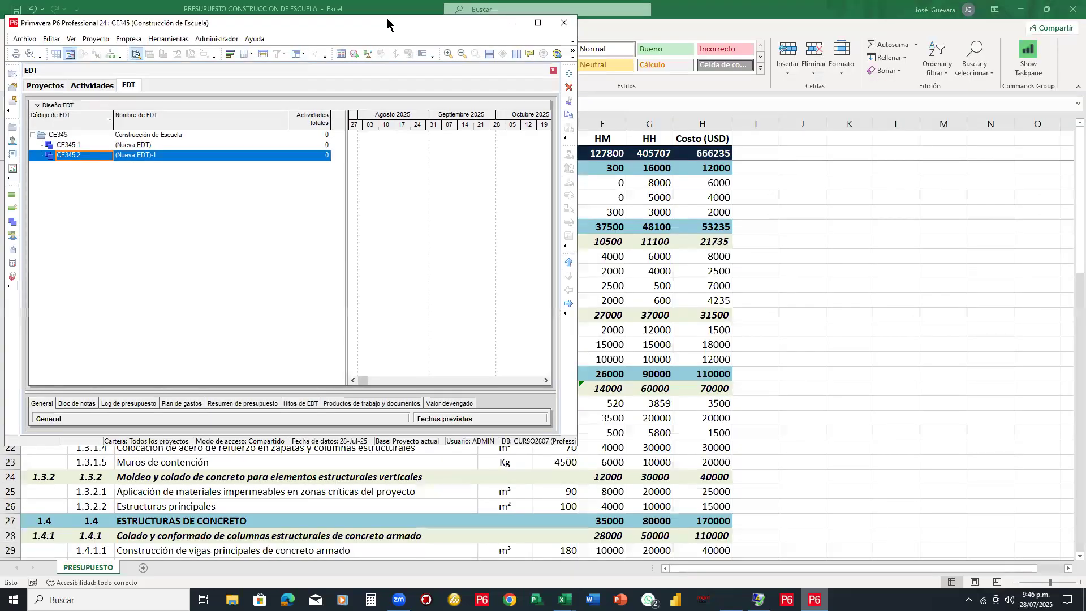
drag(387, 19, 382, 5)
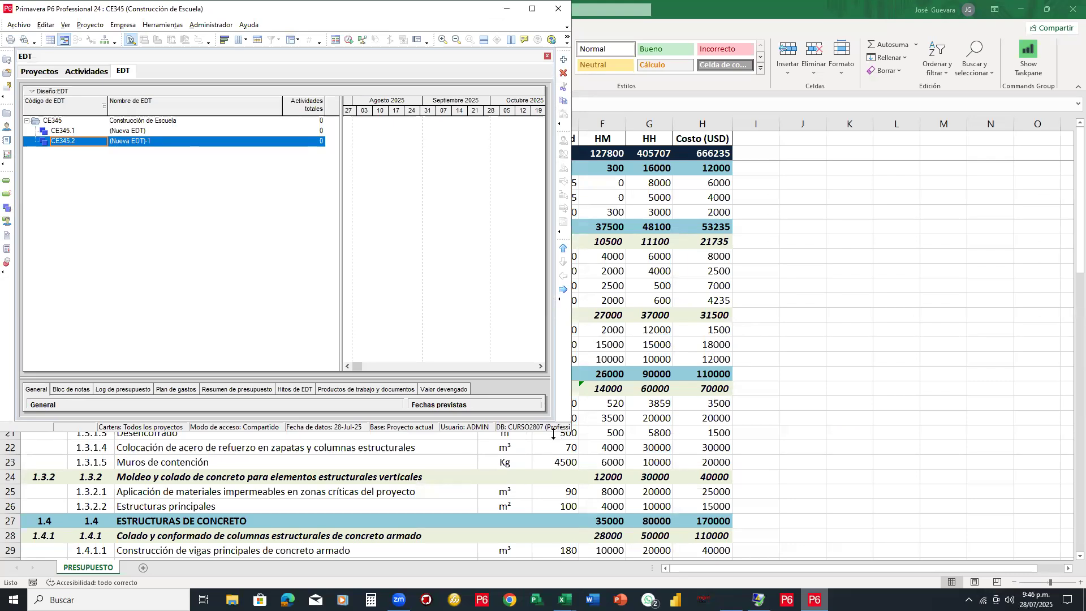
drag(554, 433, 554, 575)
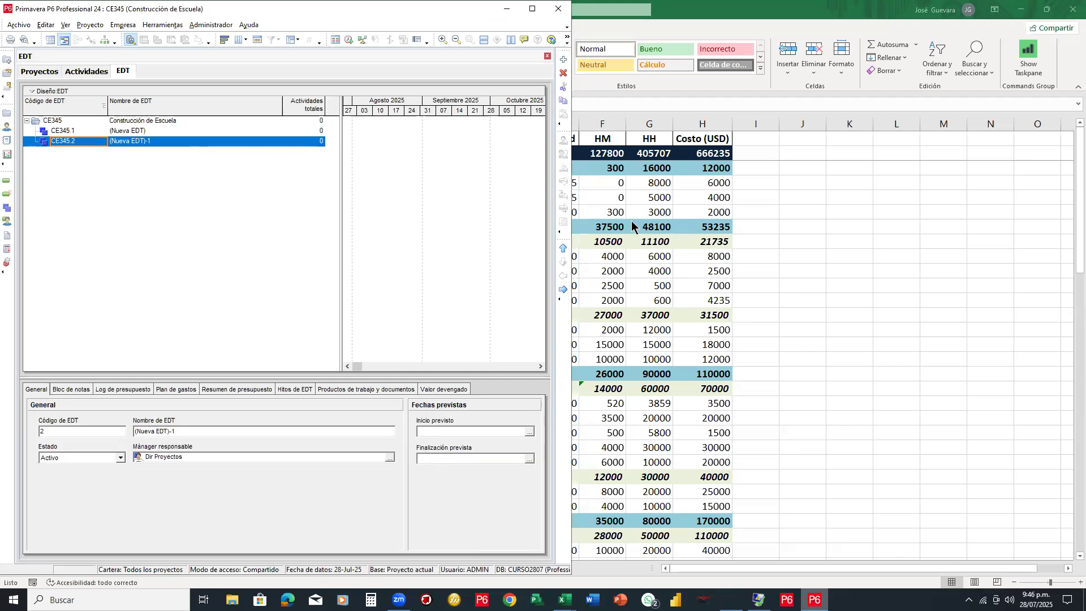
click(1047, 11)
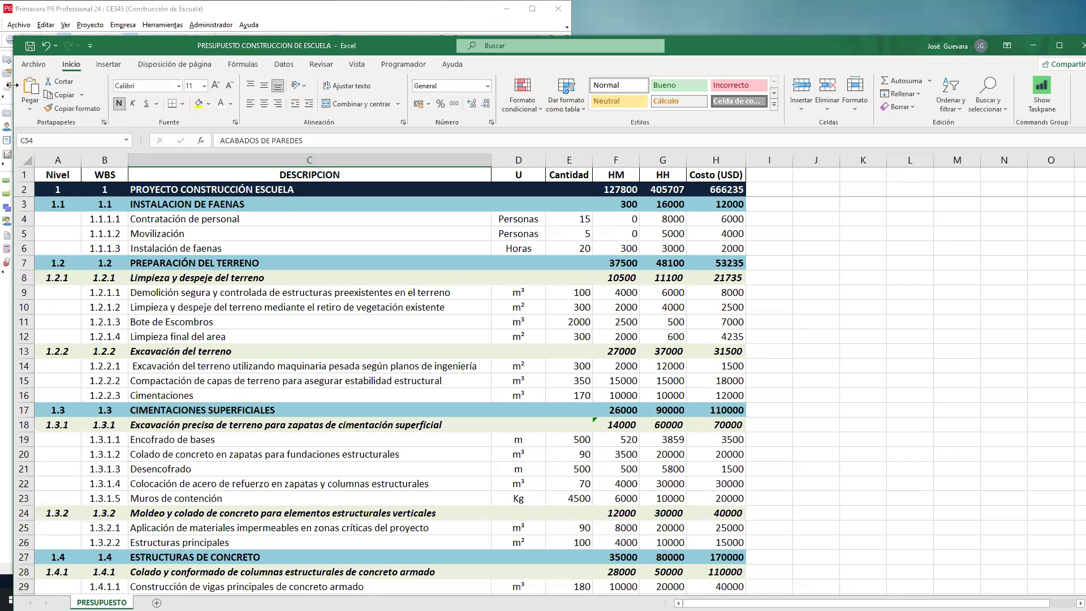
drag(12, 84, 577, 65)
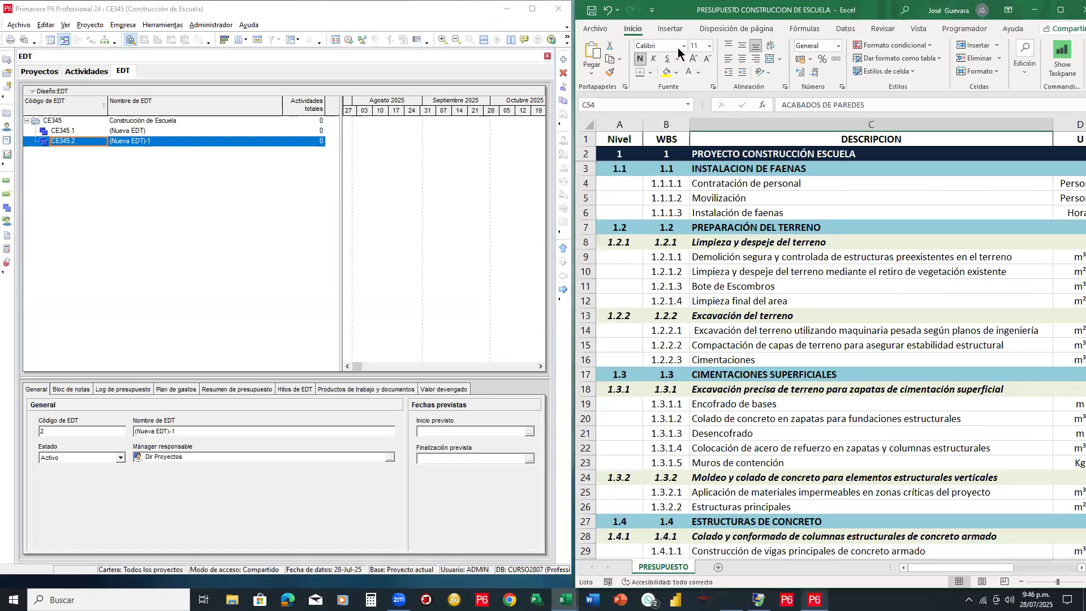
drag(328, 377, 328, 432)
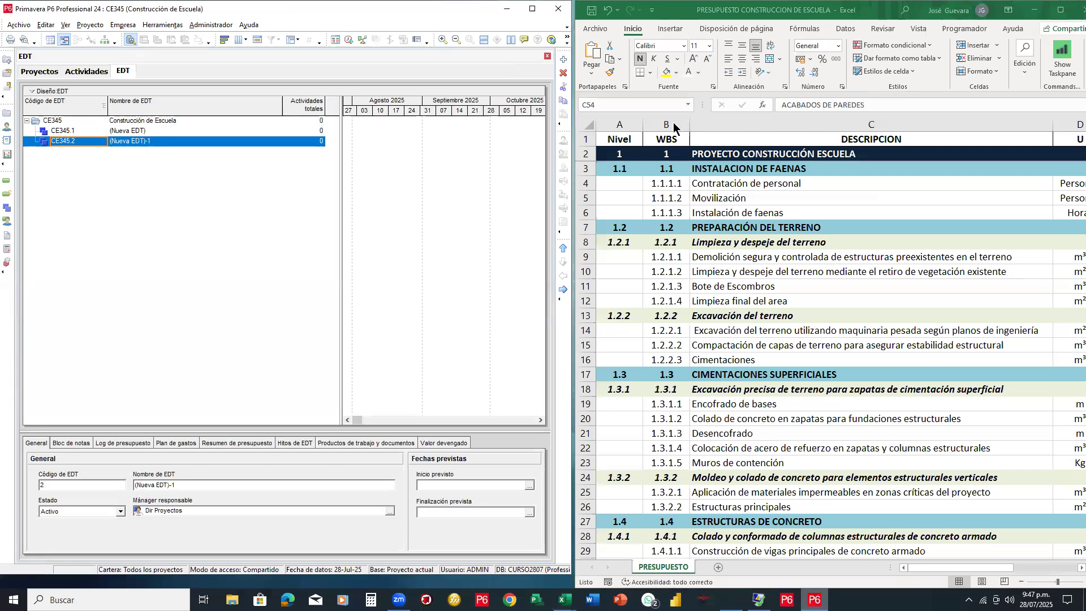
drag(596, 159, 889, 177)
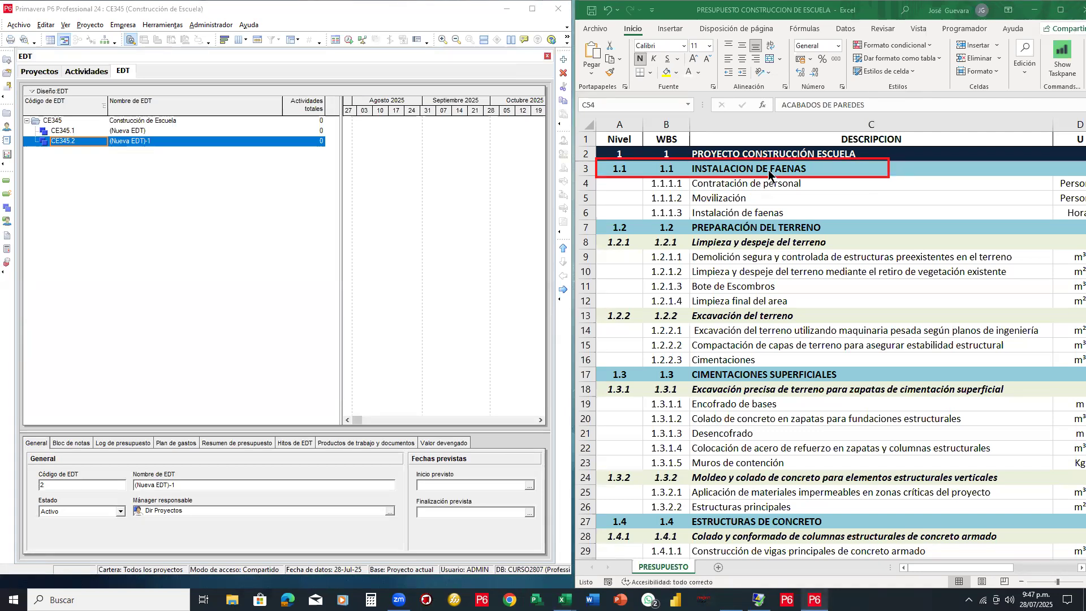
Rename CE345.1 to INSTALACION DE FAENAS using the description copied from Excel's C3
click(794, 170)
drag(873, 111, 779, 113)
key(ctrl+c)
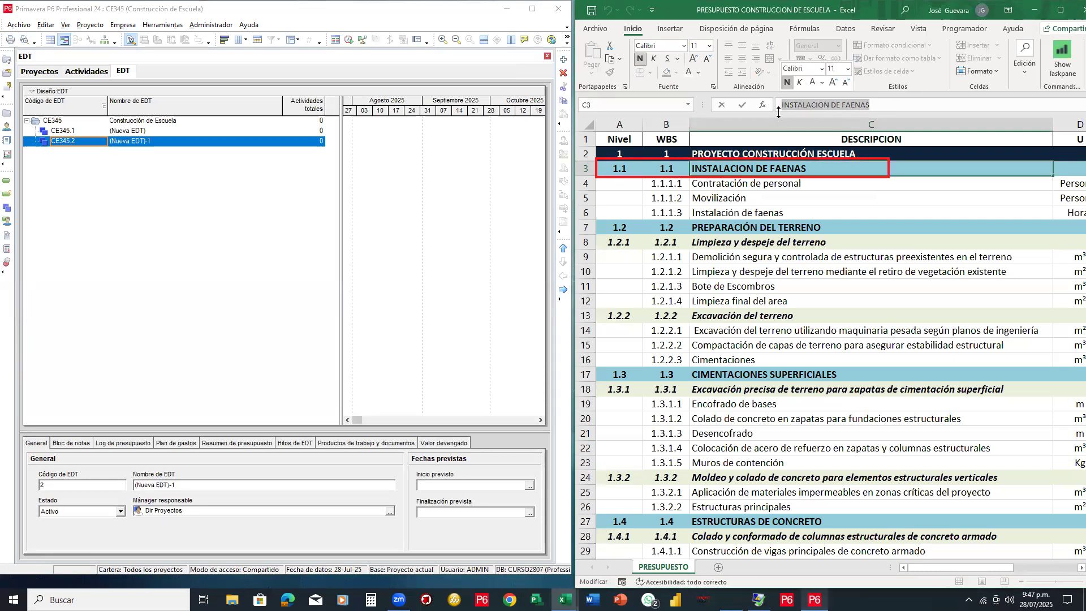
click(143, 131)
click(155, 130)
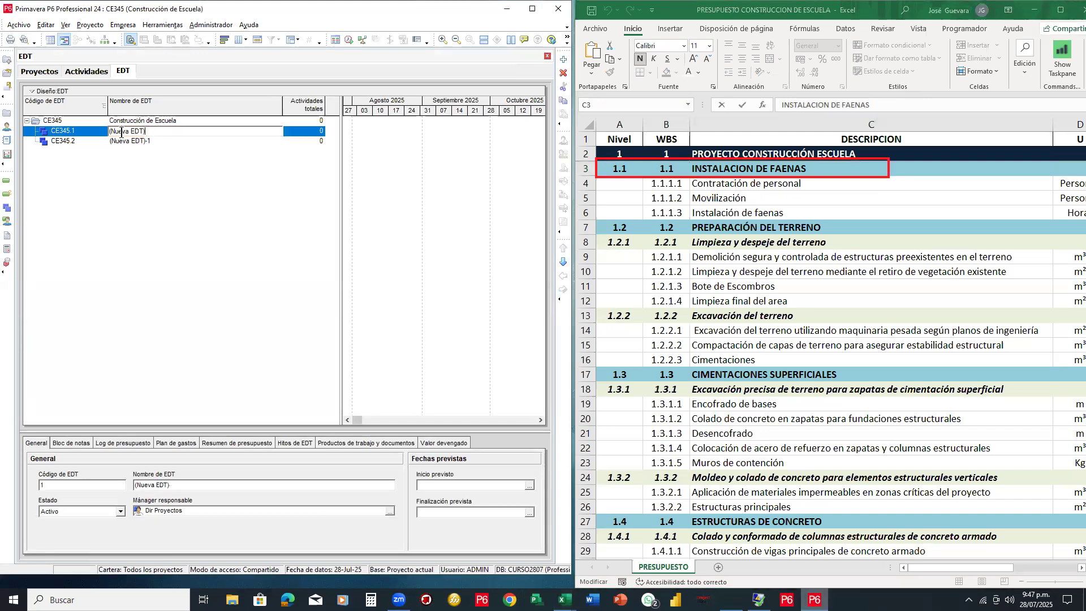
key(ctrl+v)
click(137, 142)
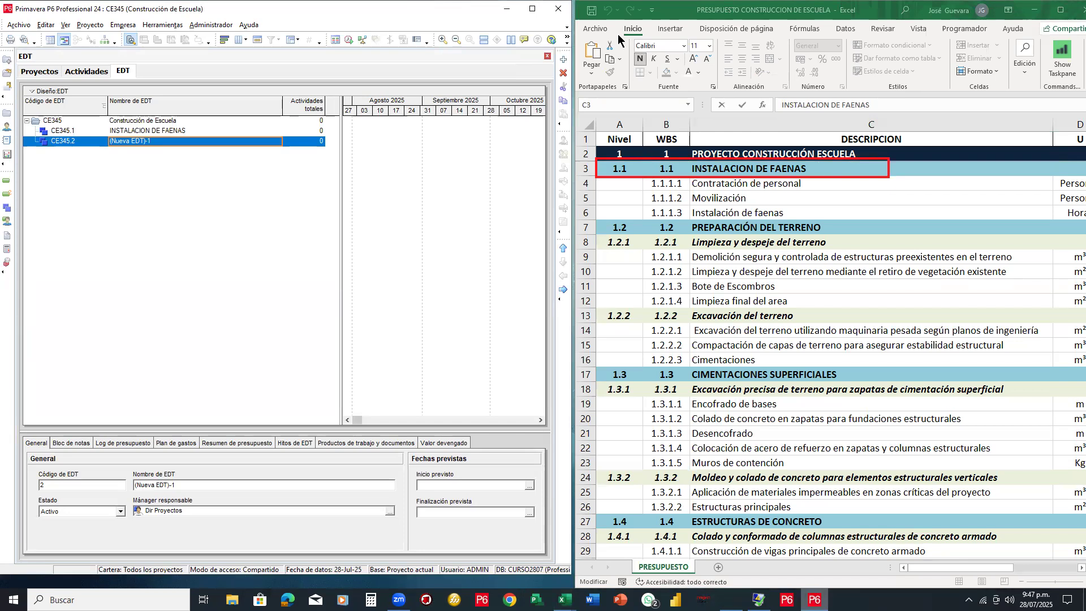
Rename CE345.2 to PREPARACIÓN DEL TERRENO using the description copied from Excel's C7
key(Escape)
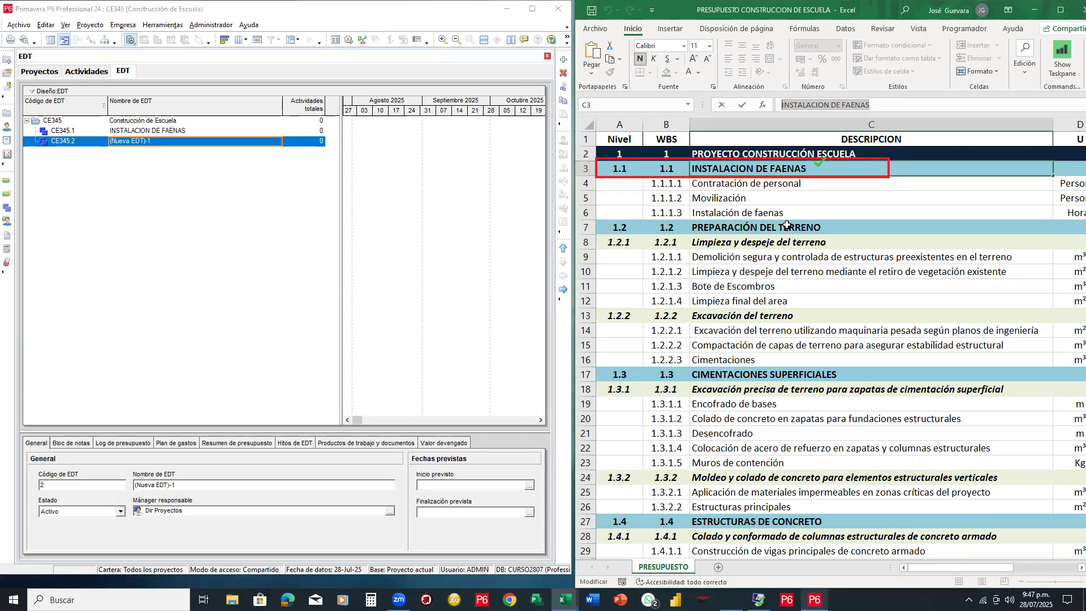
click(783, 226)
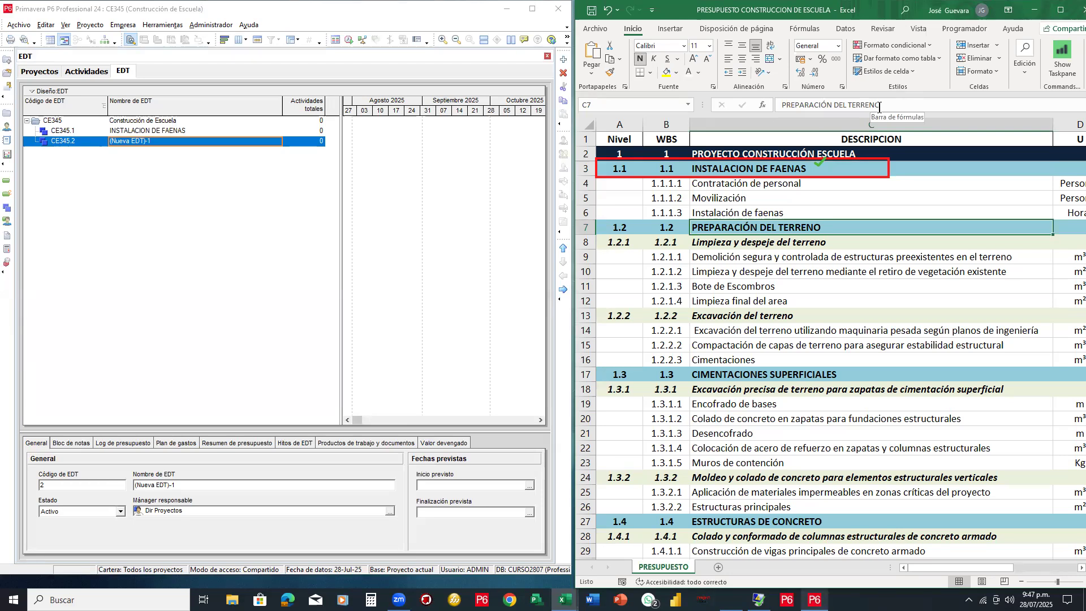
drag(885, 106, 777, 106)
key(ctrl+c)
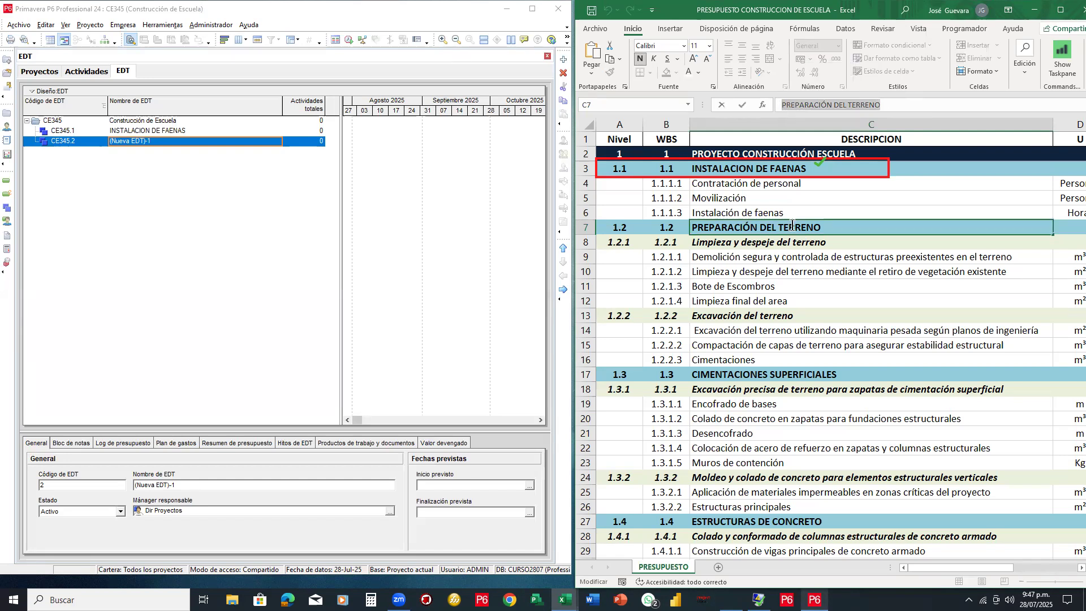
drag(165, 146, 103, 148)
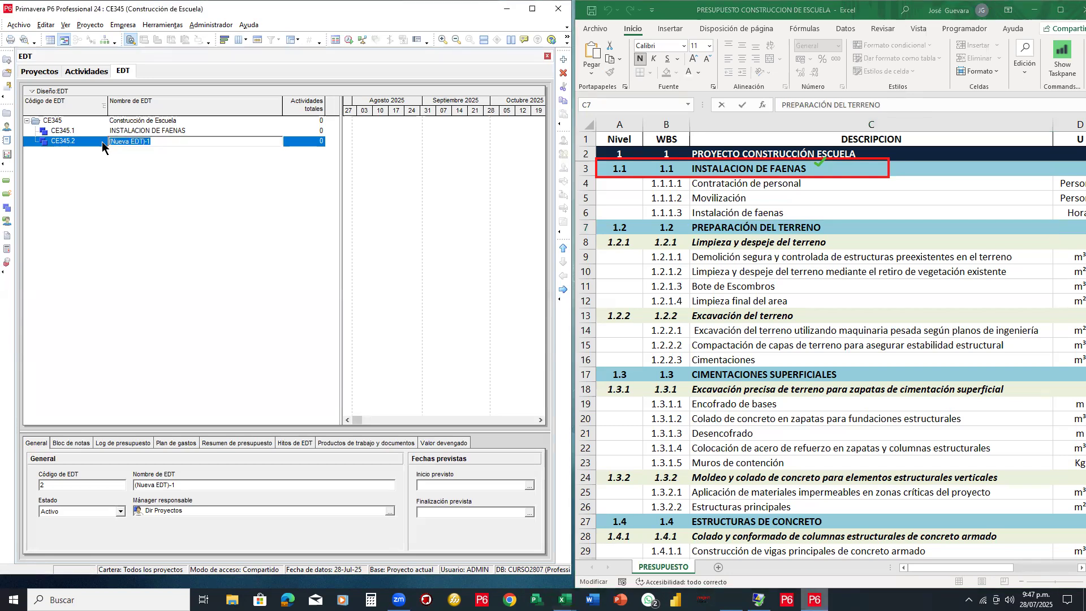
key(ctrl+v)
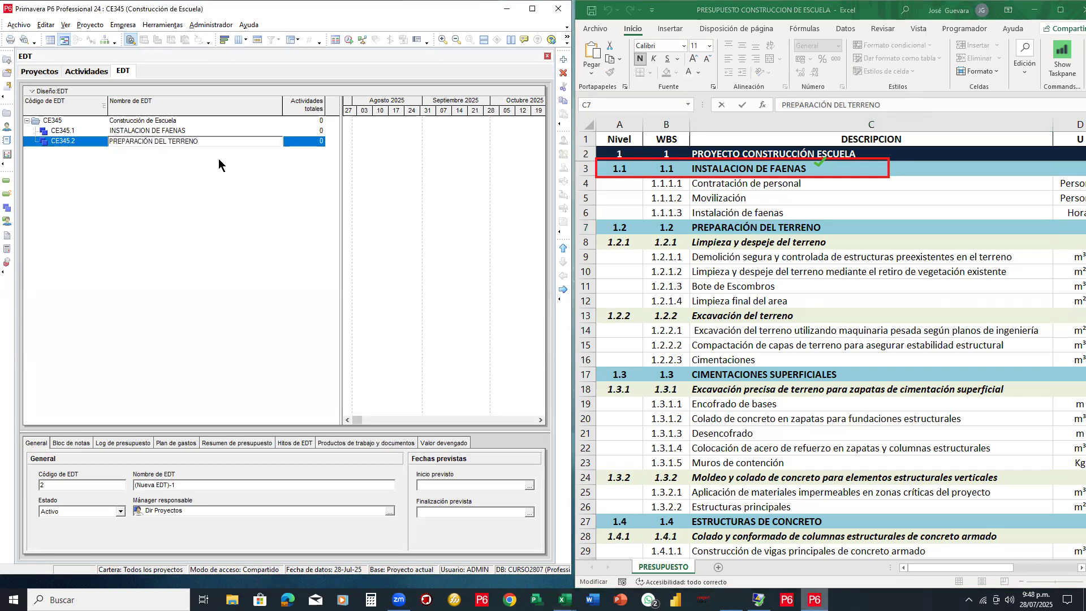
key(Return)
Add a new WBS element below CE345.2 and outdent it to top level as CE345.3
right_click(174, 143)
click(207, 223)
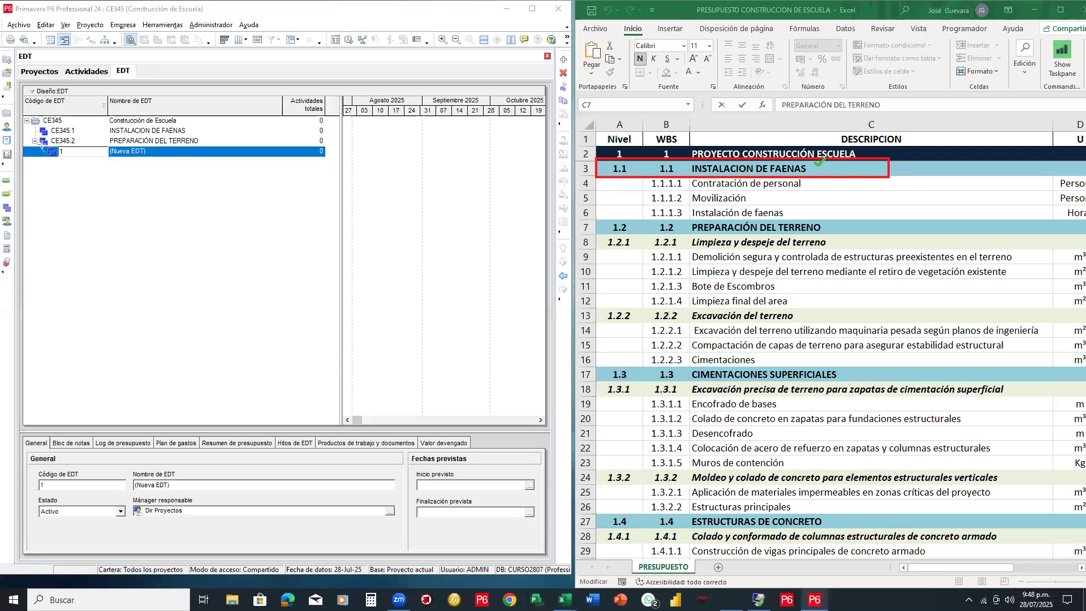
drag(22, 137, 298, 173)
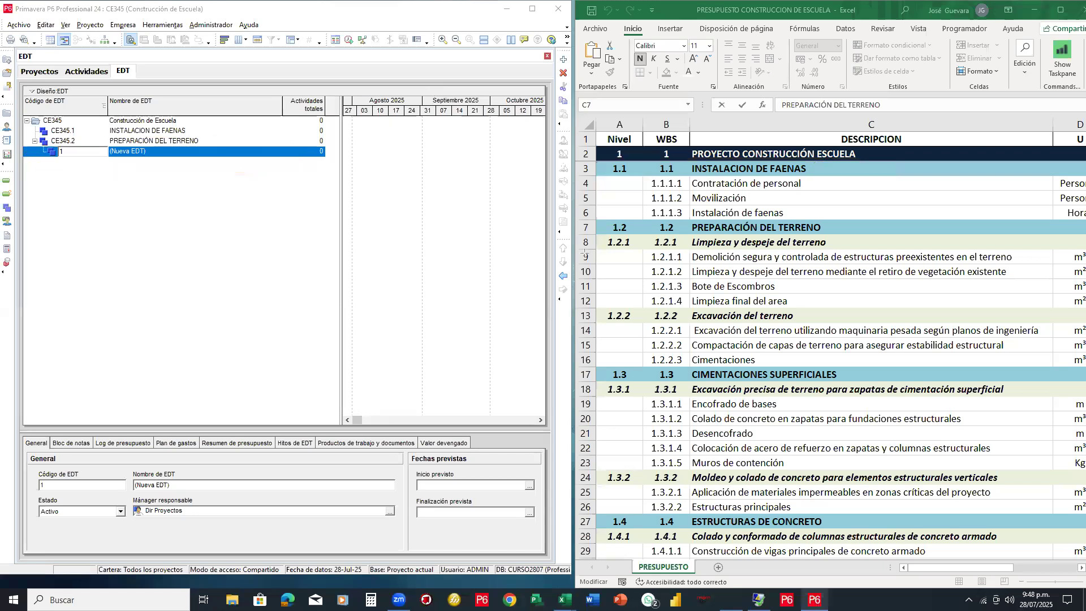
drag(553, 233, 574, 349)
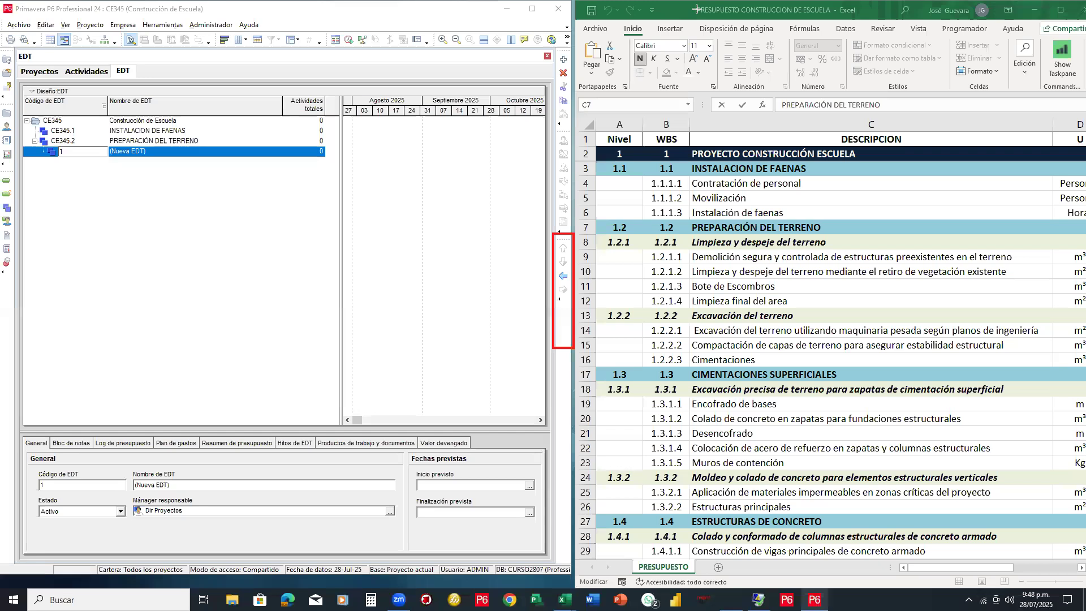
click(563, 277)
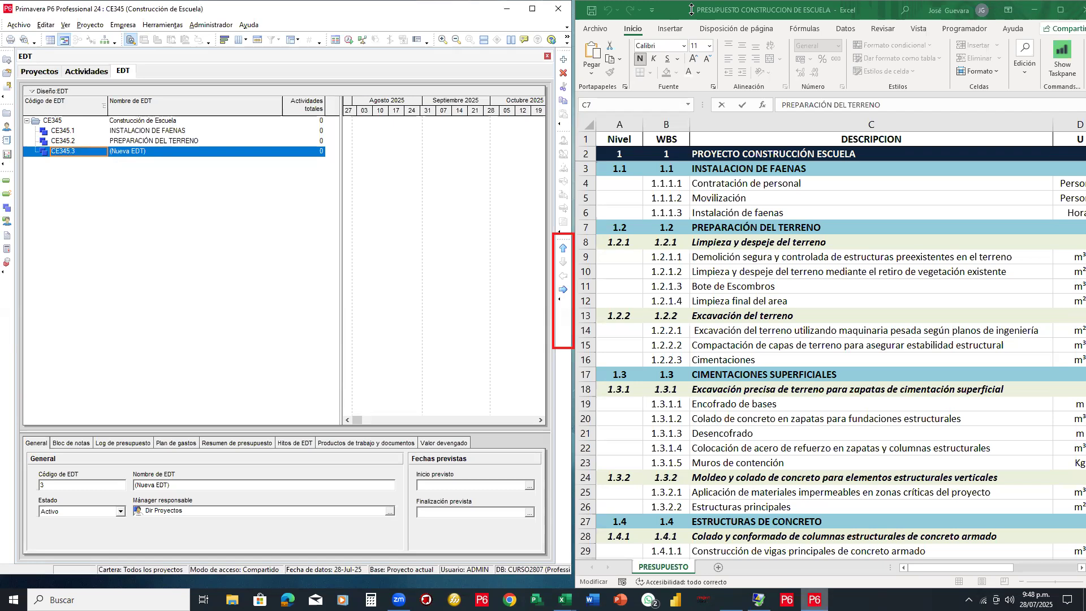
drag(37, 127, 38, 288)
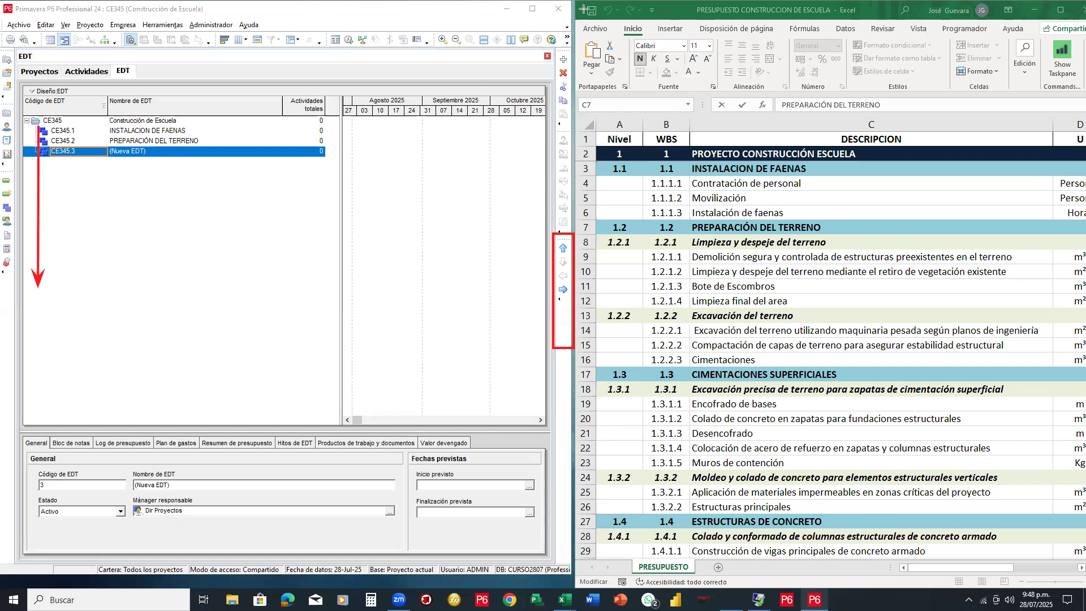
click(170, 151)
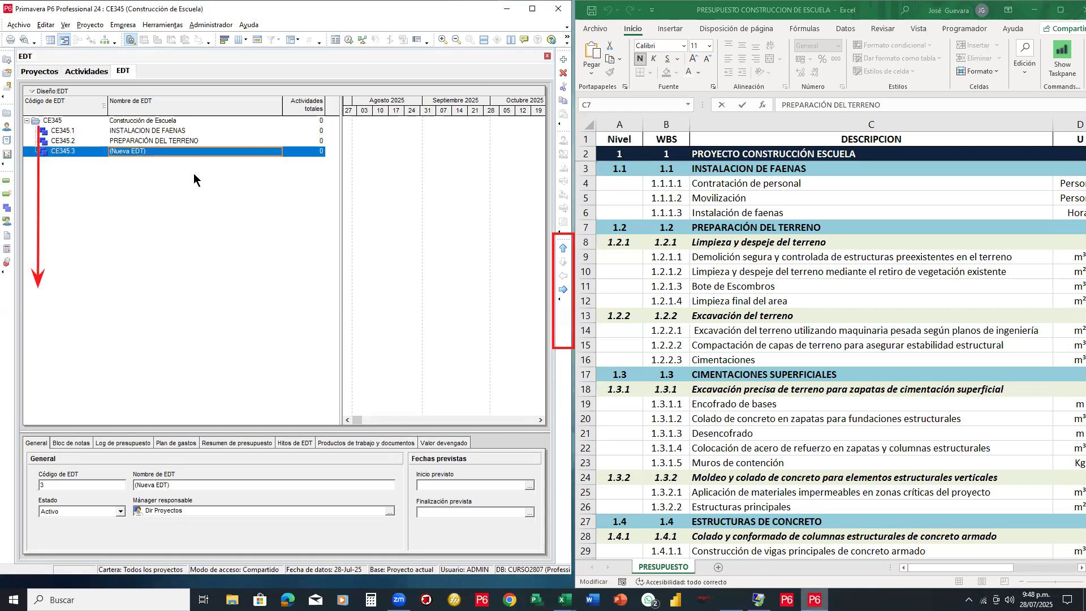
Add two more top-level placeholder elements, CE345.4 and CE345.5
right_click(191, 153)
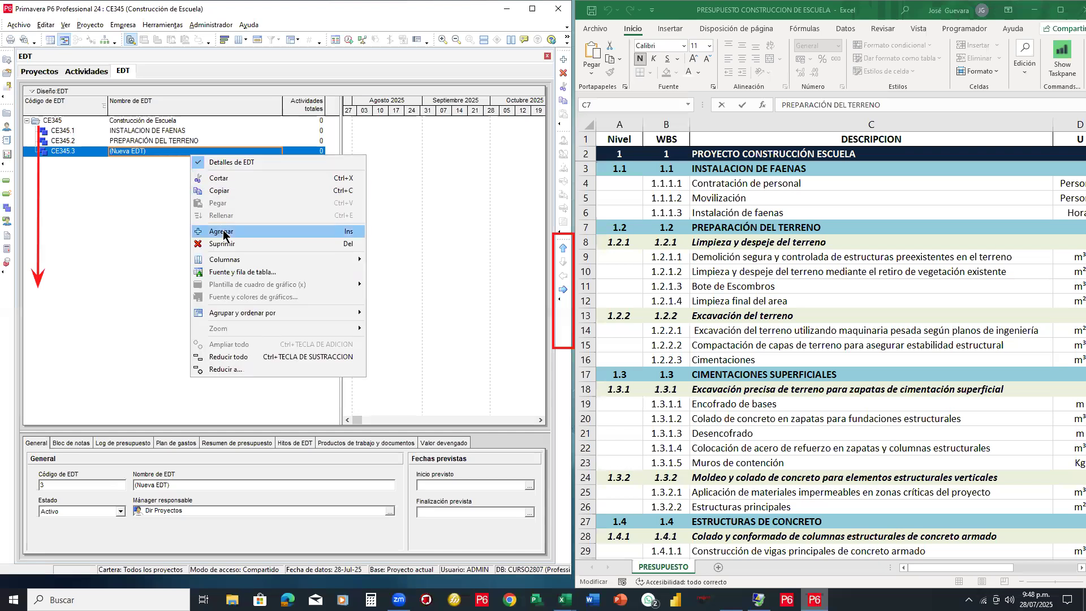
click(217, 232)
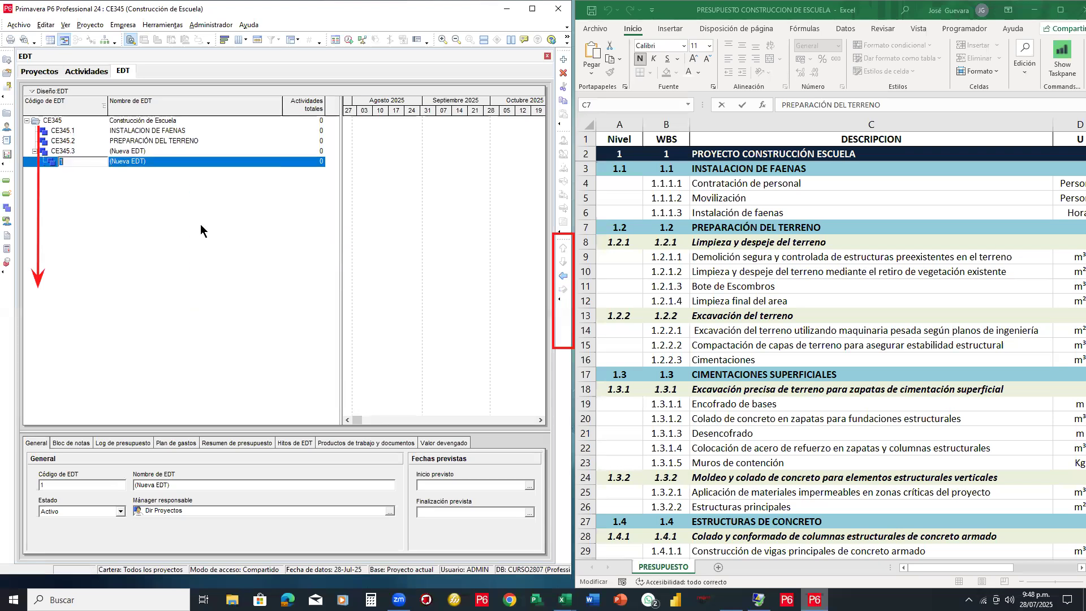
click(563, 275)
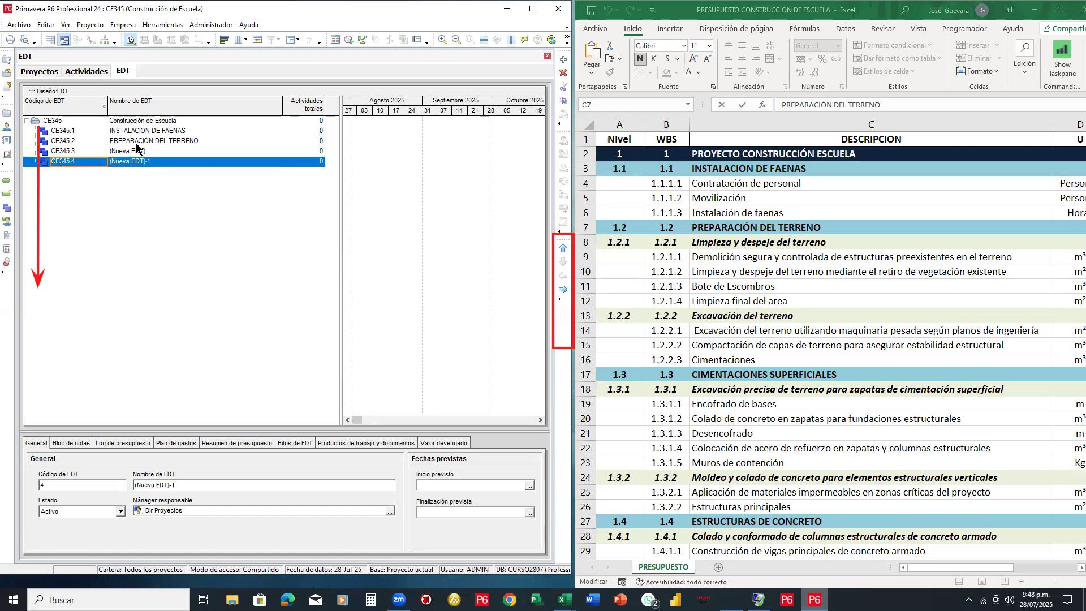
right_click(157, 165)
click(563, 290)
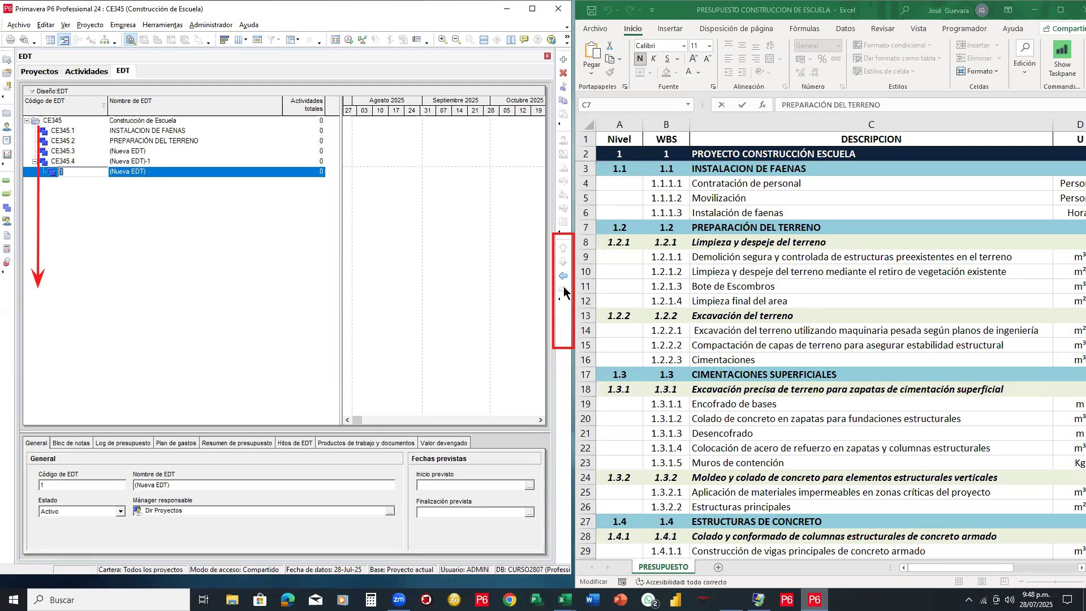
key(Insert)
click(149, 152)
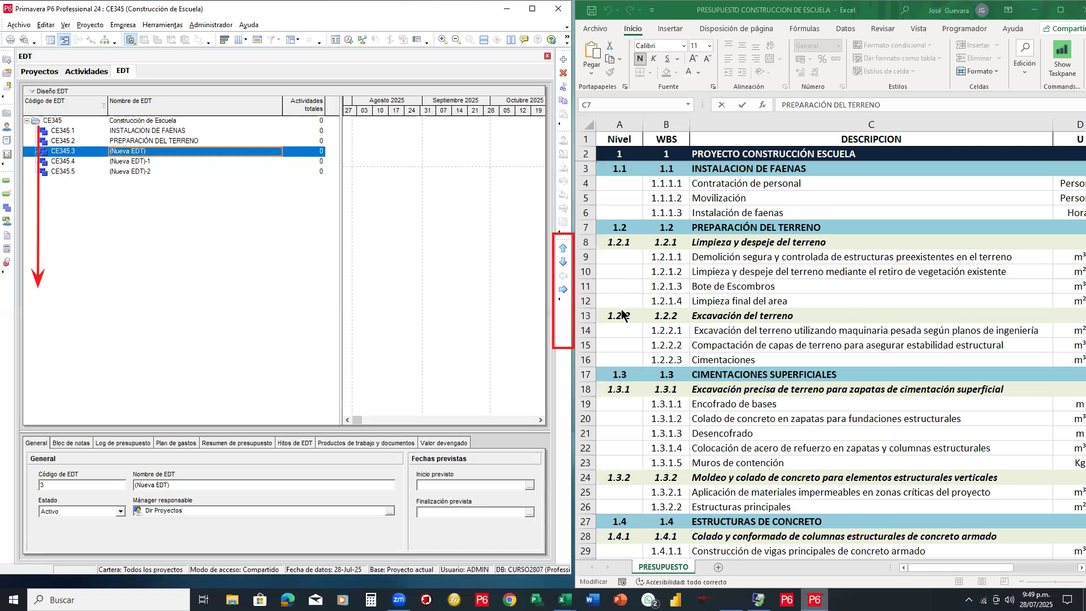
scroll(623, 315, down, 3)
Name CE345.3 CIMENTACIONES SUPERFICIALES by pasting the Excel budget heading
click(781, 241)
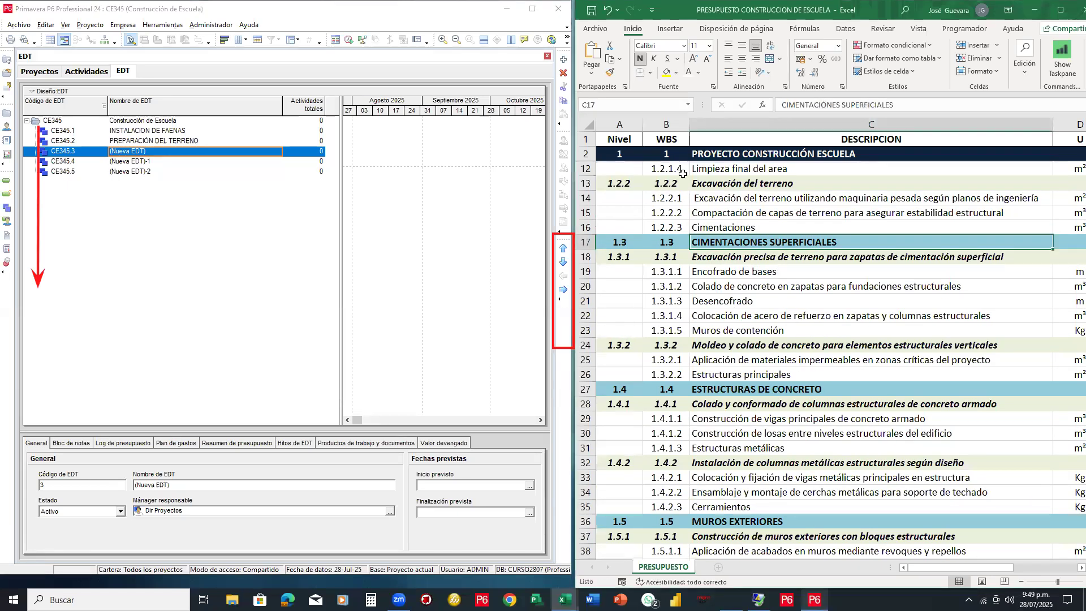
drag(896, 105, 780, 105)
key(ctrl+c)
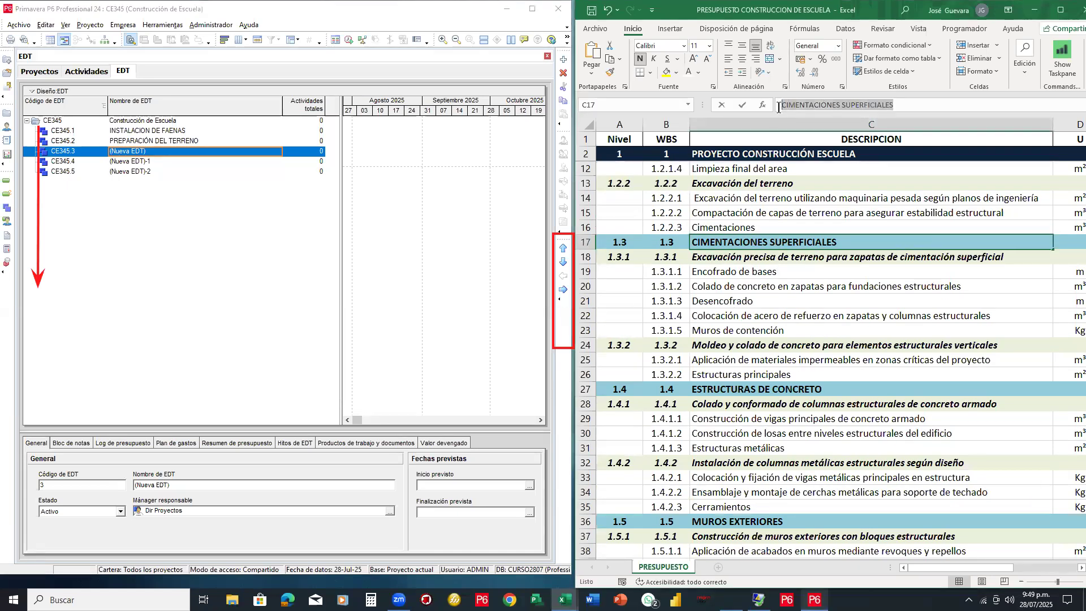
click(159, 151)
key(ctrl+v)
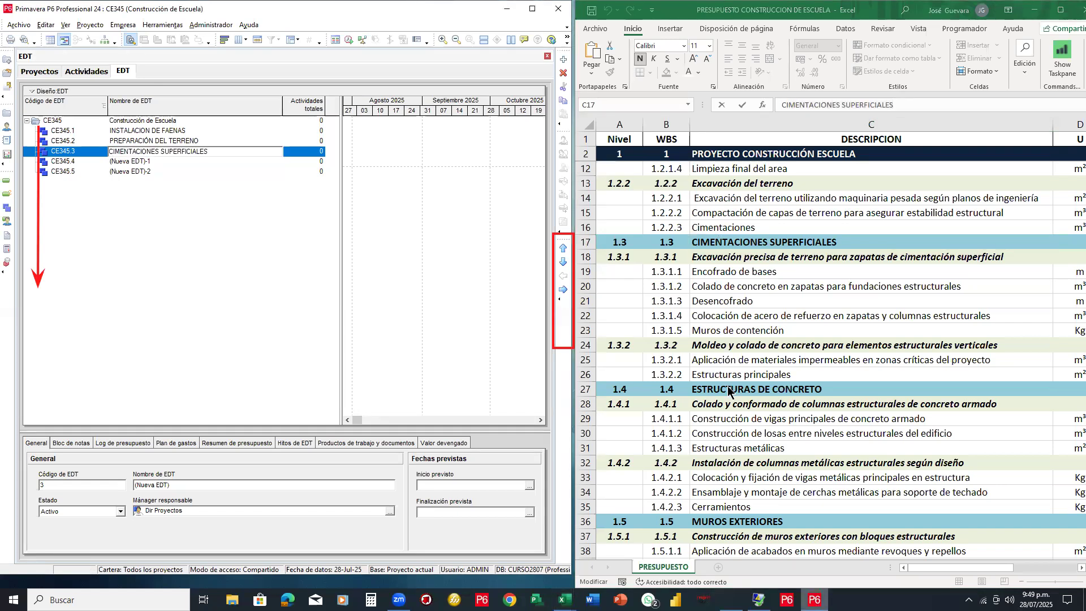
click(635, 281)
Name CE345.4 ESTRUCTURAS DE CONCRETO using the heading from Excel cell C27
click(762, 389)
key(F2)
key(shift+Home)
key(ctrl+c)
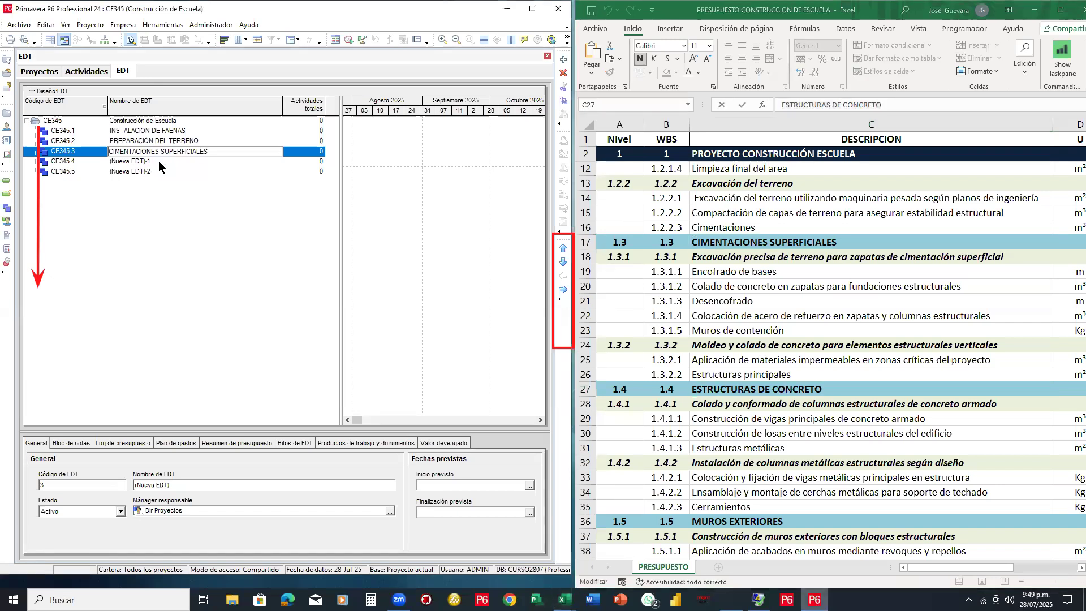
click(149, 162)
click(150, 163)
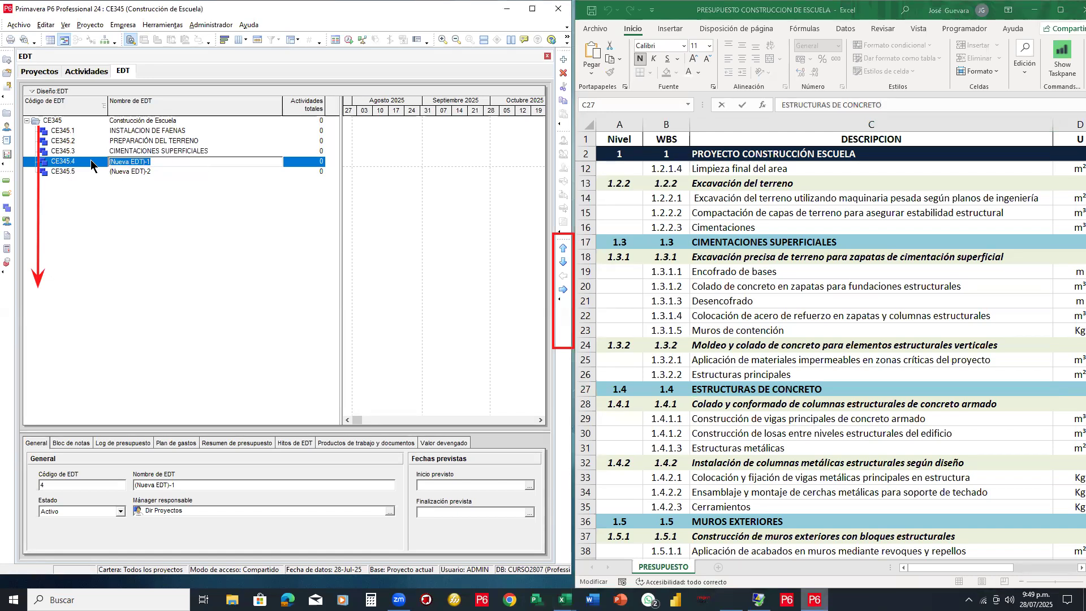
key(ctrl+v)
click(149, 171)
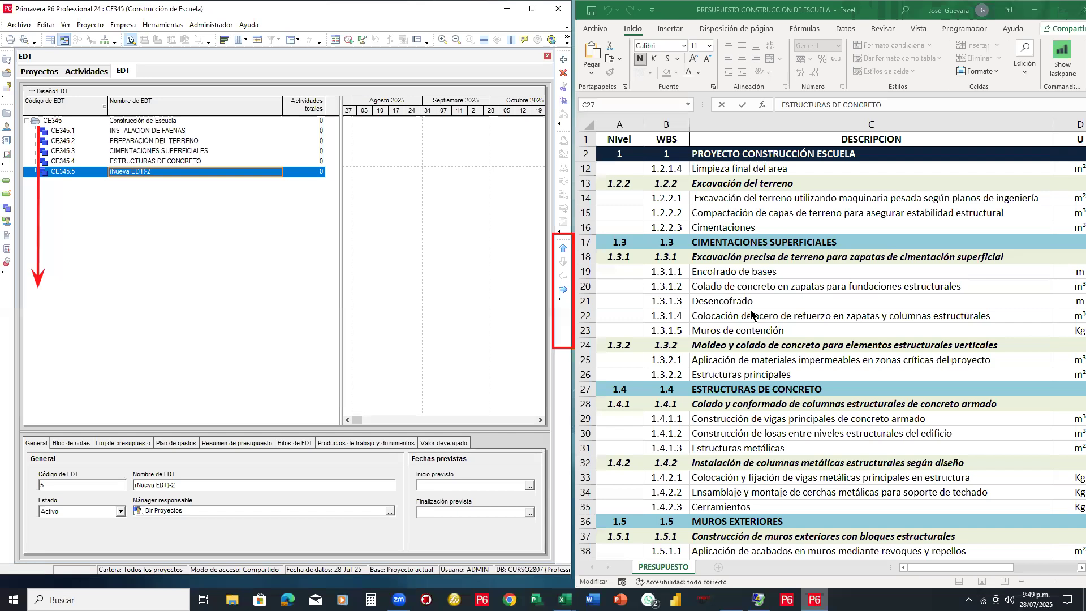
Name CE345.5 MUROS EXTERIORES using the heading from Excel cell C36
scroll(745, 319, down, 3)
scroll(745, 319, down, 2)
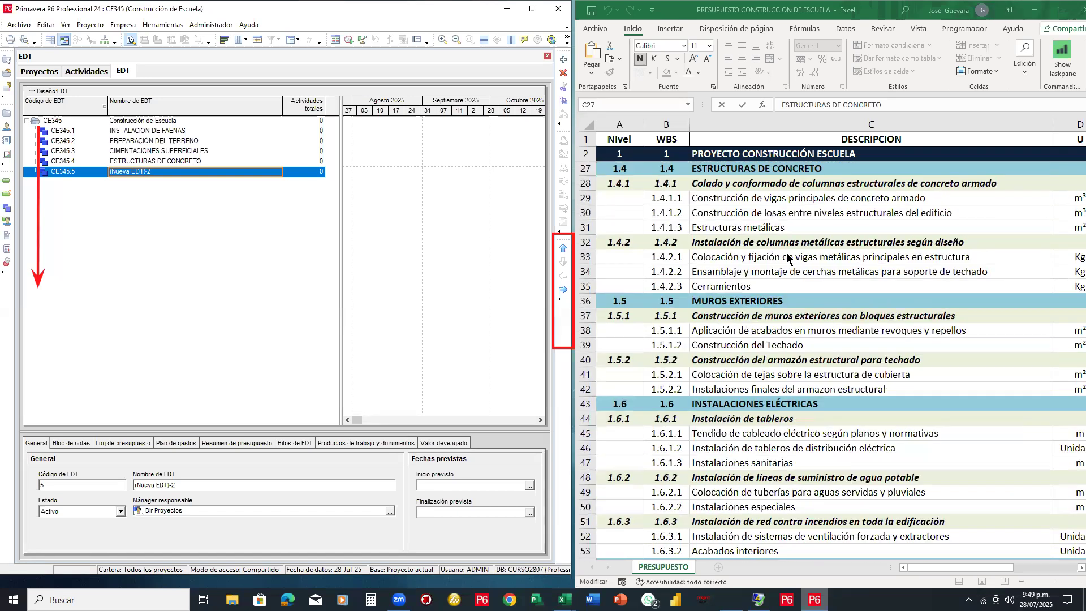
click(783, 301)
click(783, 301)
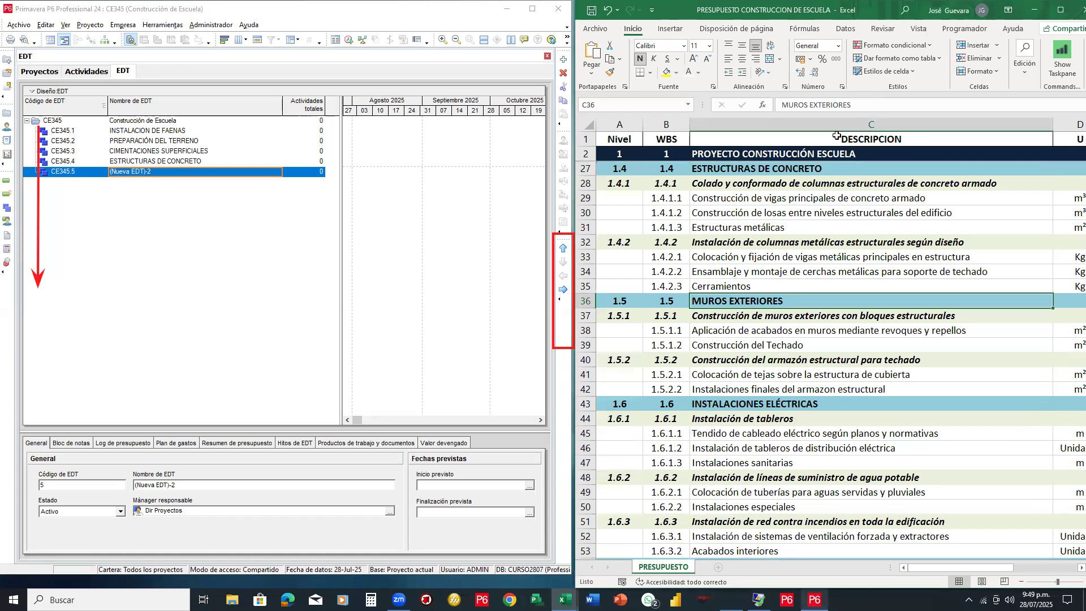
drag(777, 110, 776, 110)
key(ctrl+c)
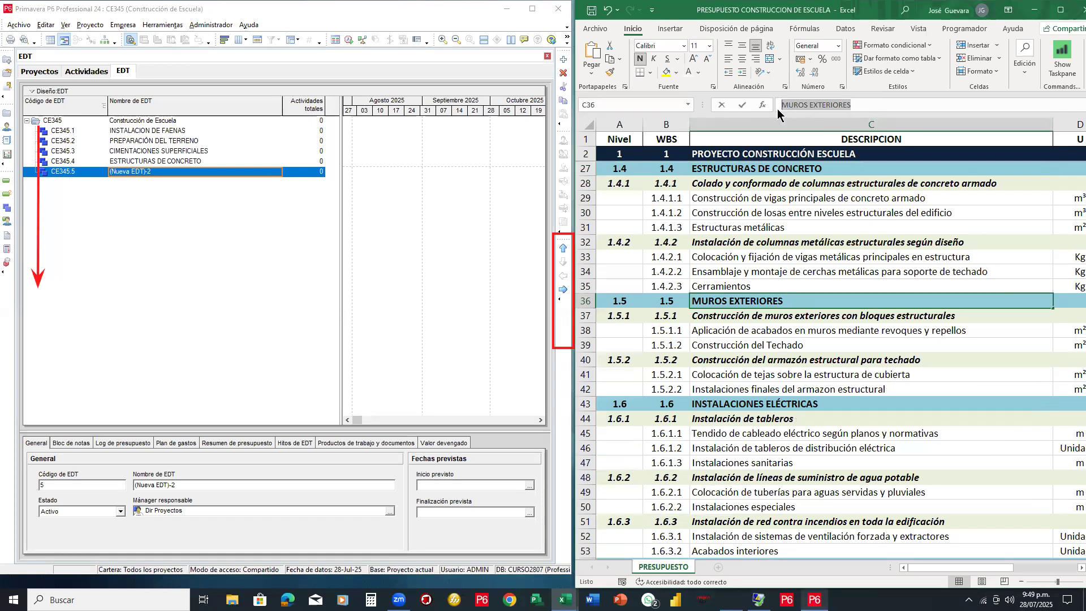
click(209, 171)
drag(208, 171, 82, 172)
key(ctrl+v)
key(Return)
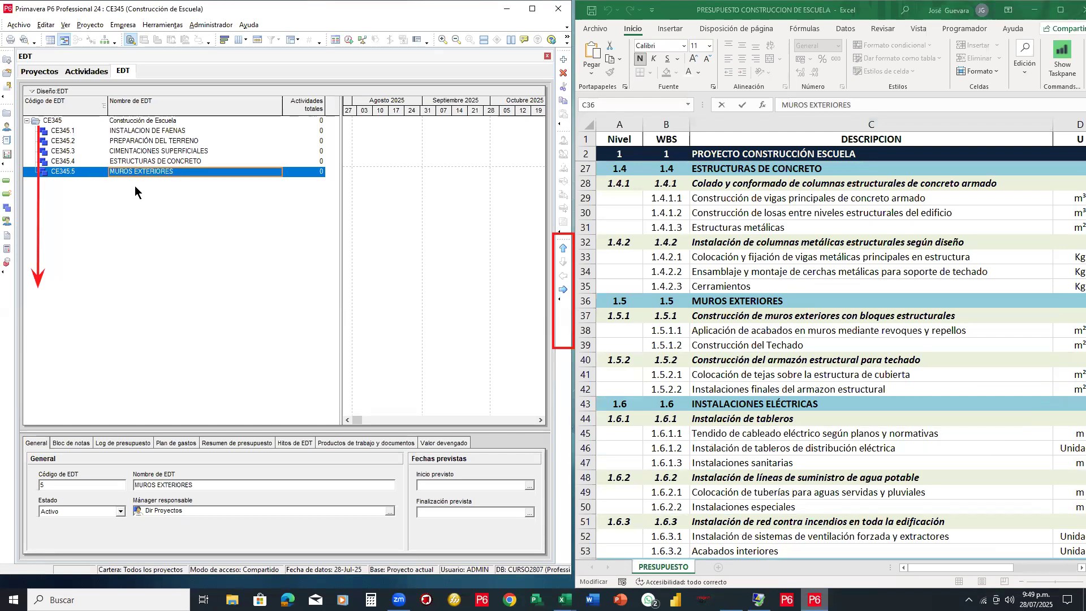
right_click(214, 173)
Create placeholder top-level elements CE345.6, CE345.7 and CE345.8 by adding rows and outdenting them
click(134, 239)
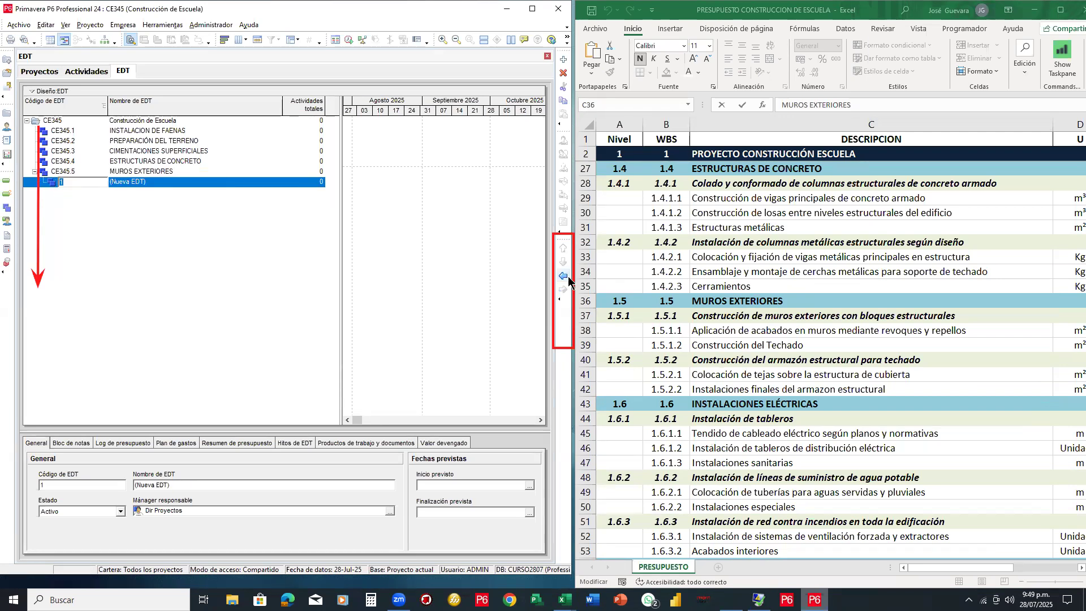
click(568, 280)
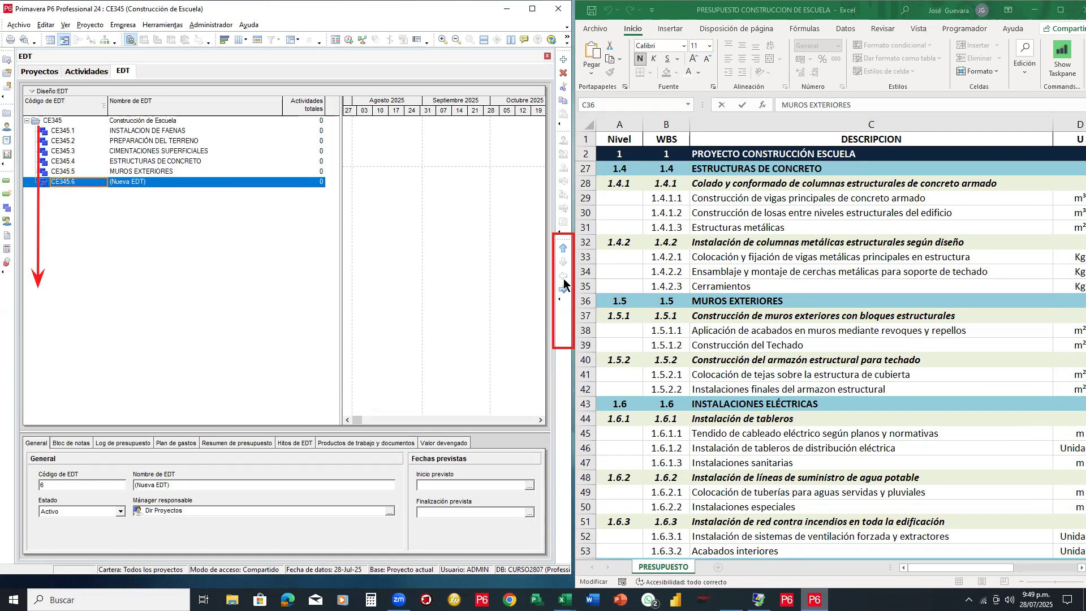
right_click(175, 183)
click(209, 260)
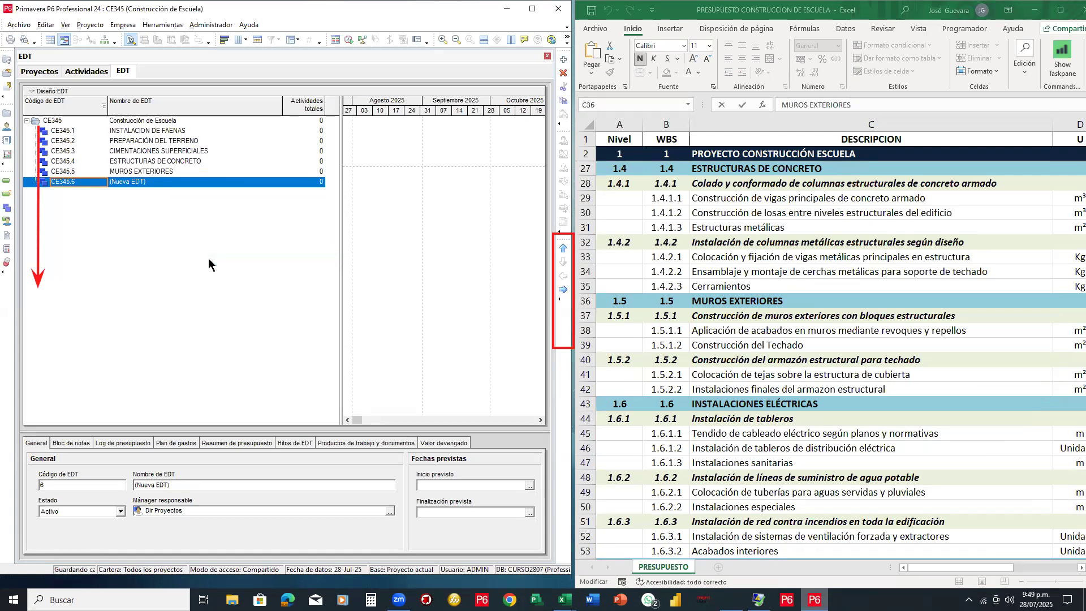
right_click(193, 192)
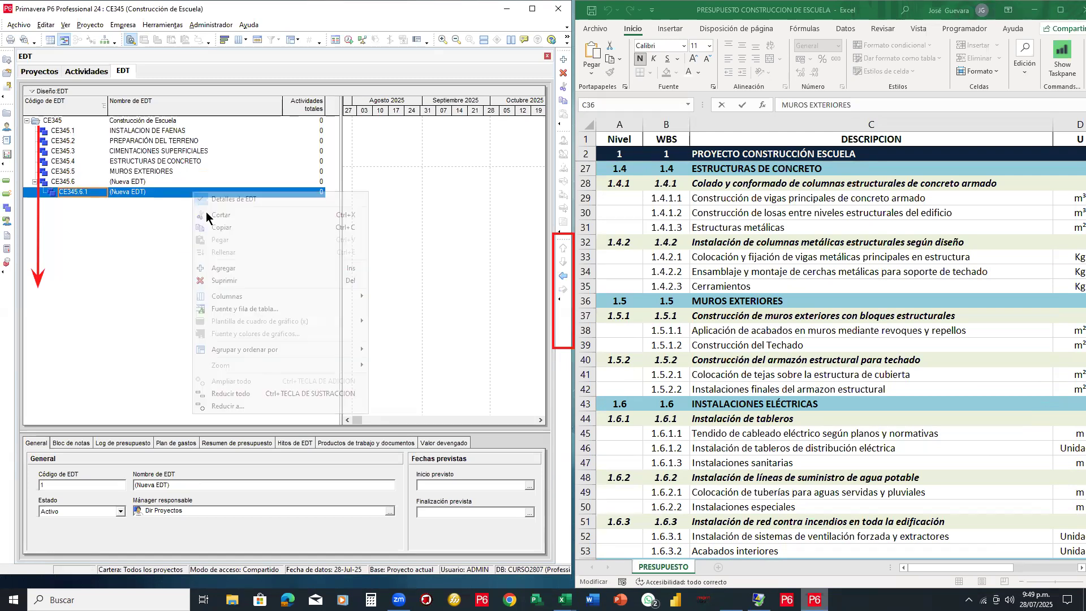
click(224, 268)
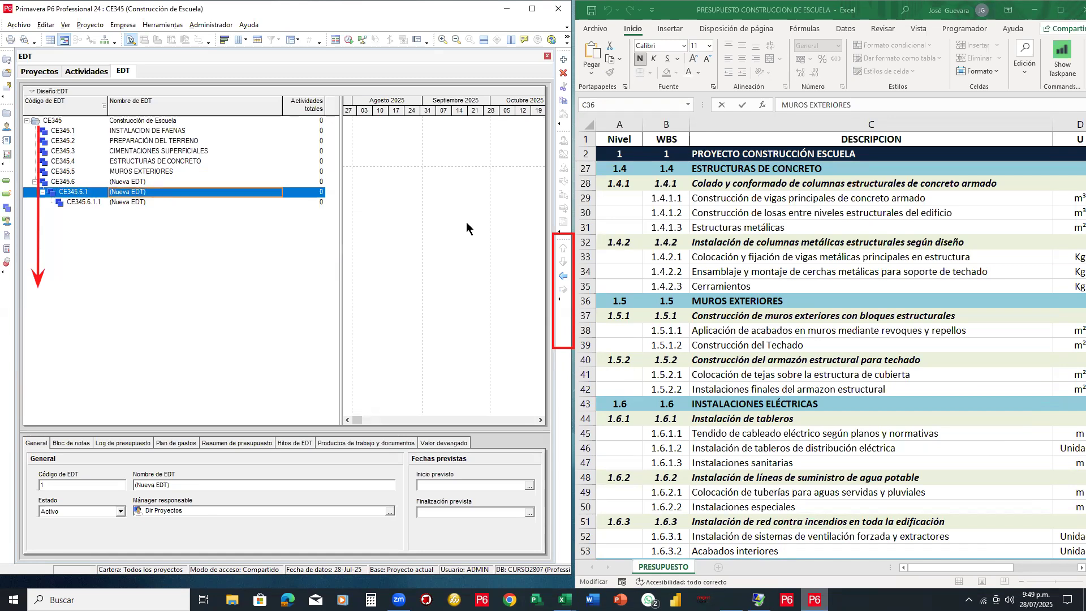
click(562, 276)
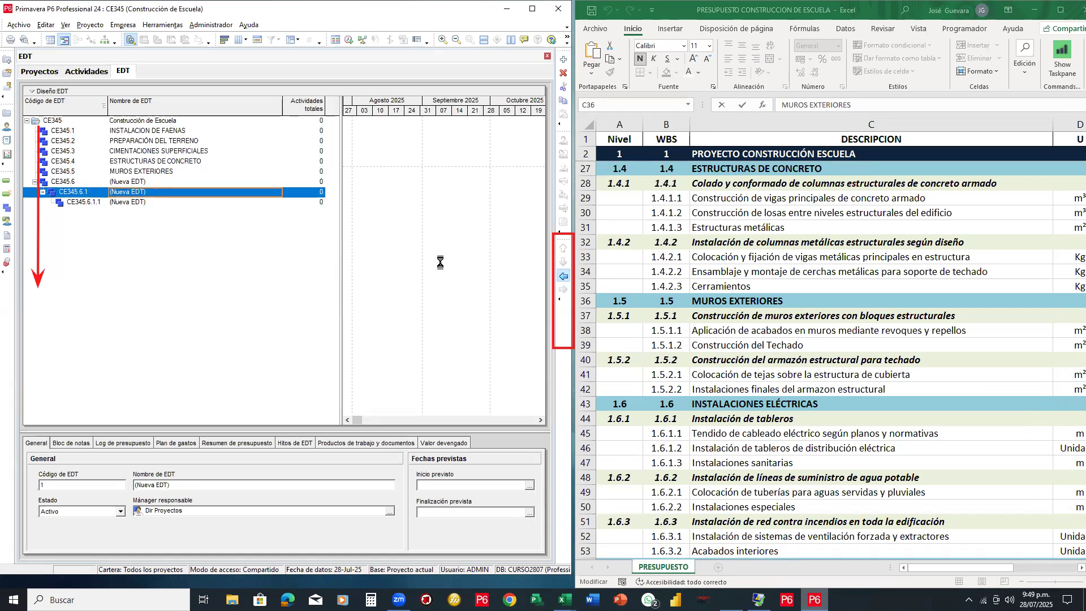
click(112, 203)
click(561, 277)
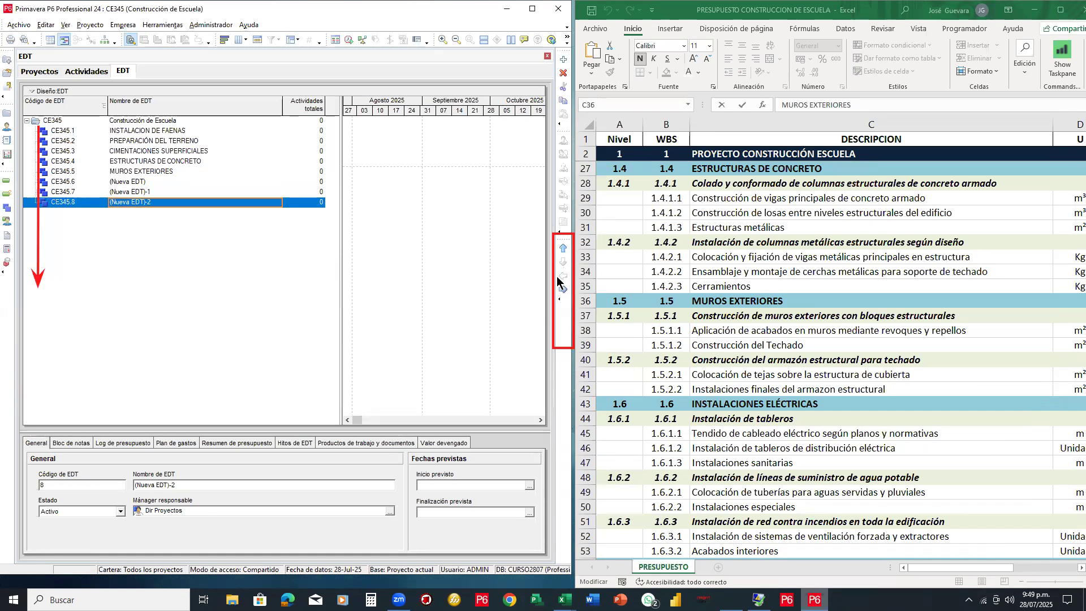
scroll(707, 283, down, 1)
scroll(707, 283, down, 2)
Name CE345.6 INSTALACIONES ELÉCTRICAS from the Excel heading in C43
scroll(738, 269, down, 1)
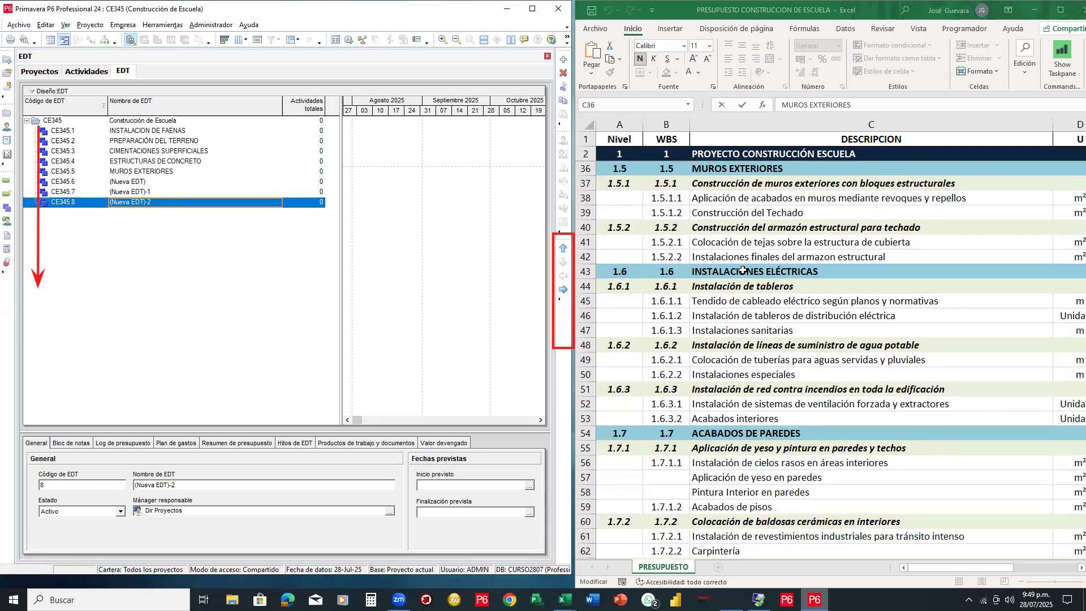
click(738, 272)
drag(880, 106, 773, 107)
key(ctrl+c)
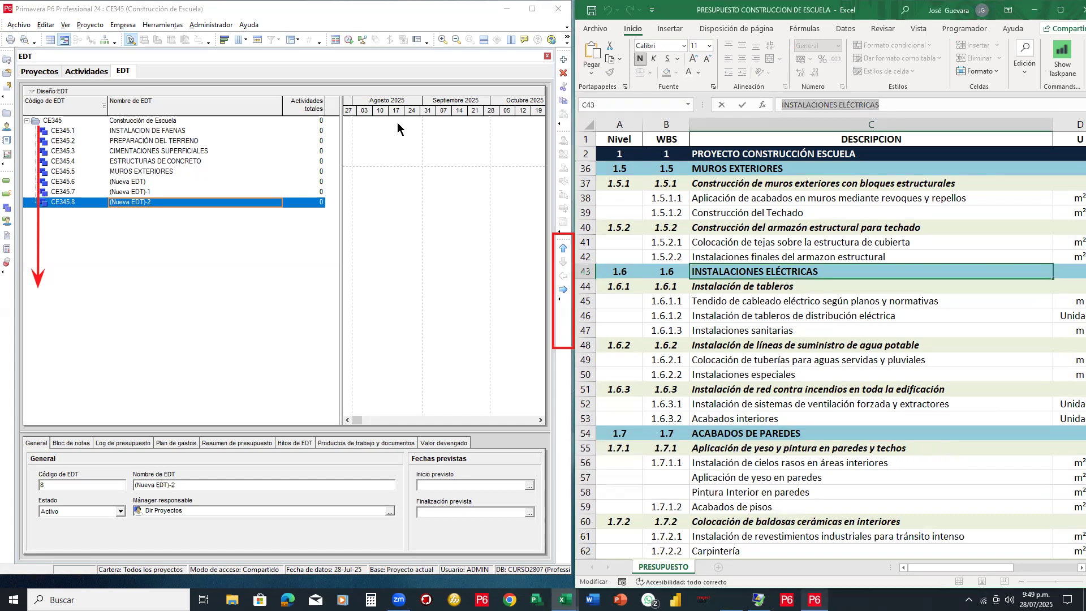
double_click(147, 178)
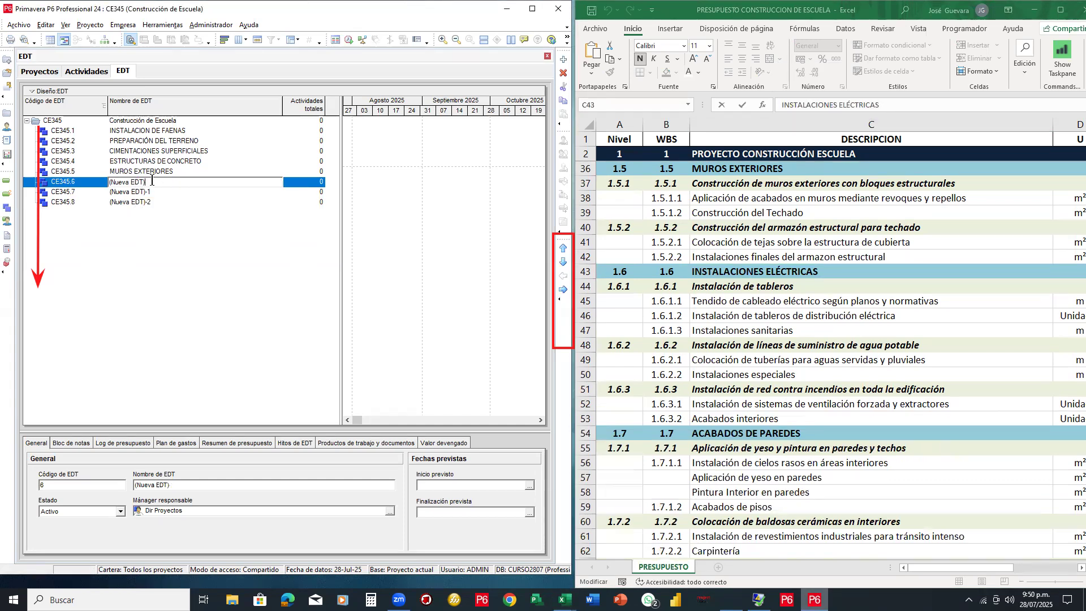
key(ctrl+v)
scroll(712, 306, down, 4)
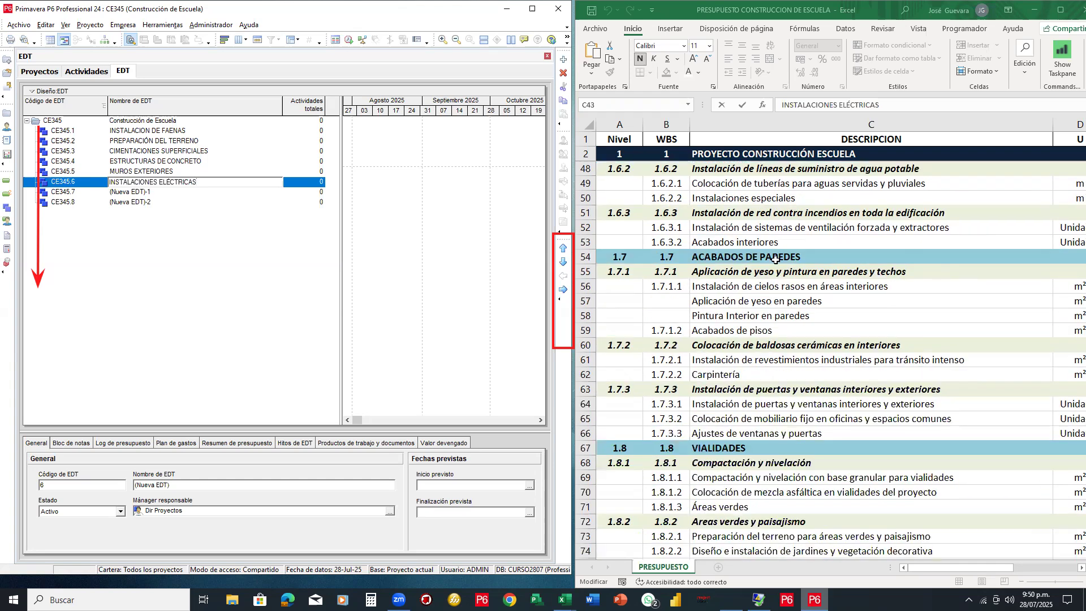
Name CE345.7 ACABADOS DE PAREDES from the Excel heading in C54
click(776, 260)
click(740, 256)
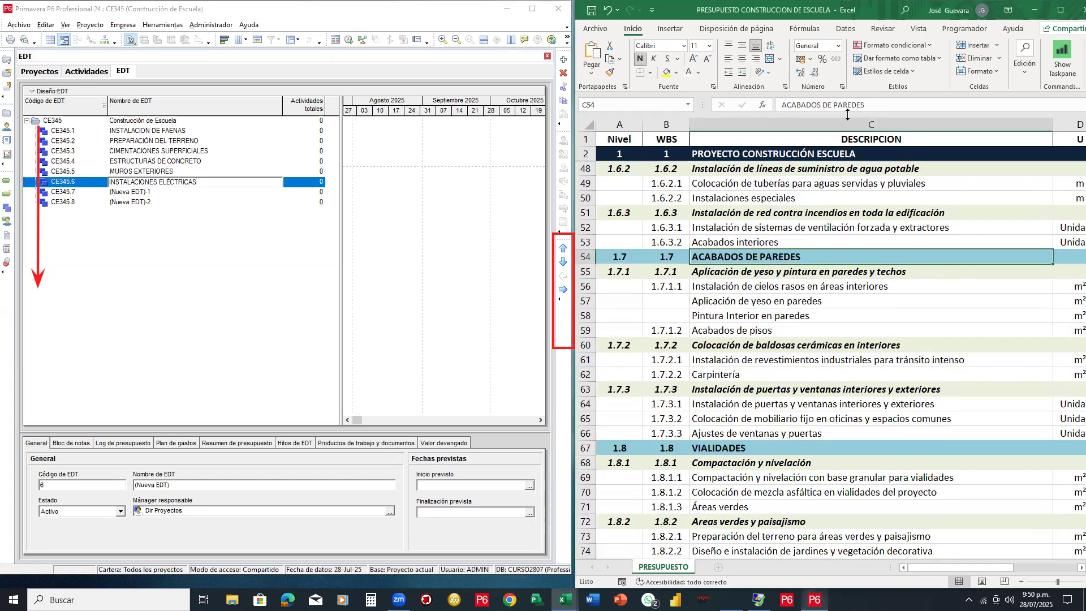
triple_click(739, 106)
key(ctrl+c)
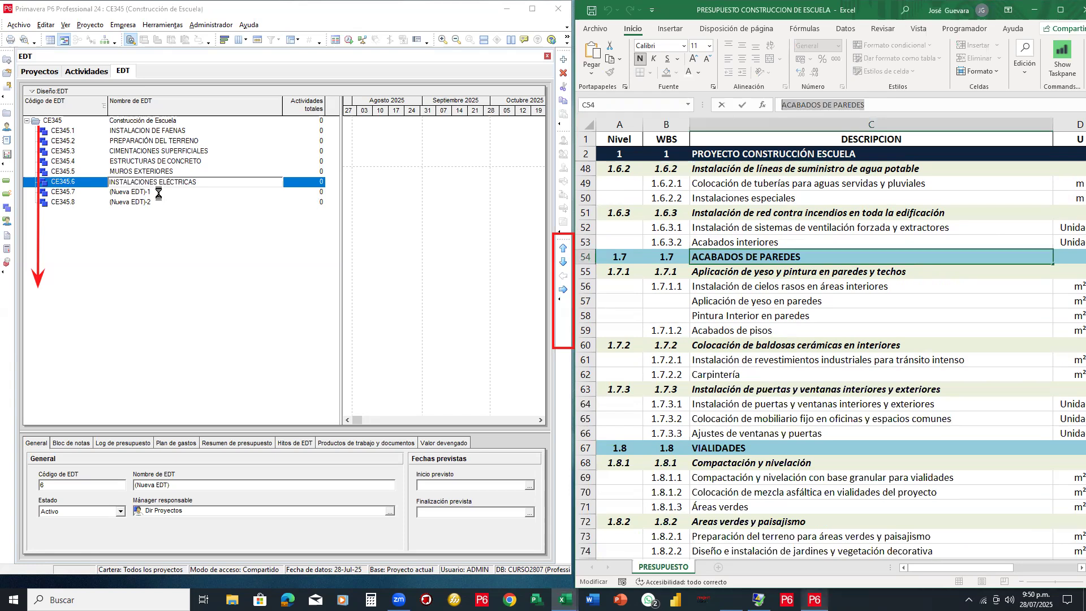
click(159, 194)
key(ctrl+v)
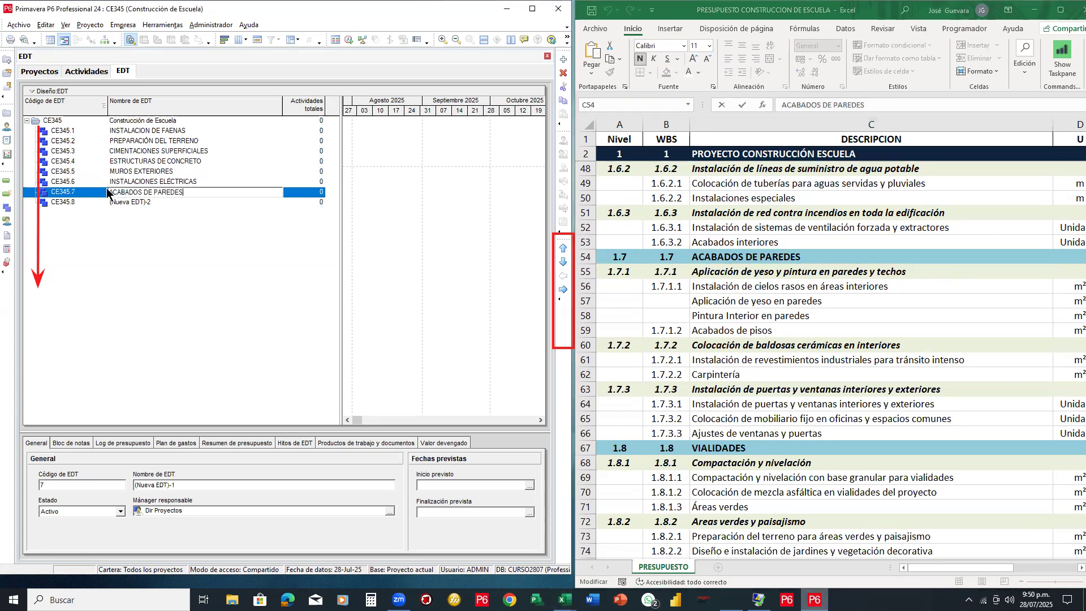
key(Return)
Name CE345.8 VIALIDADES, matching the Excel heading in C67
scroll(685, 300, down, 3)
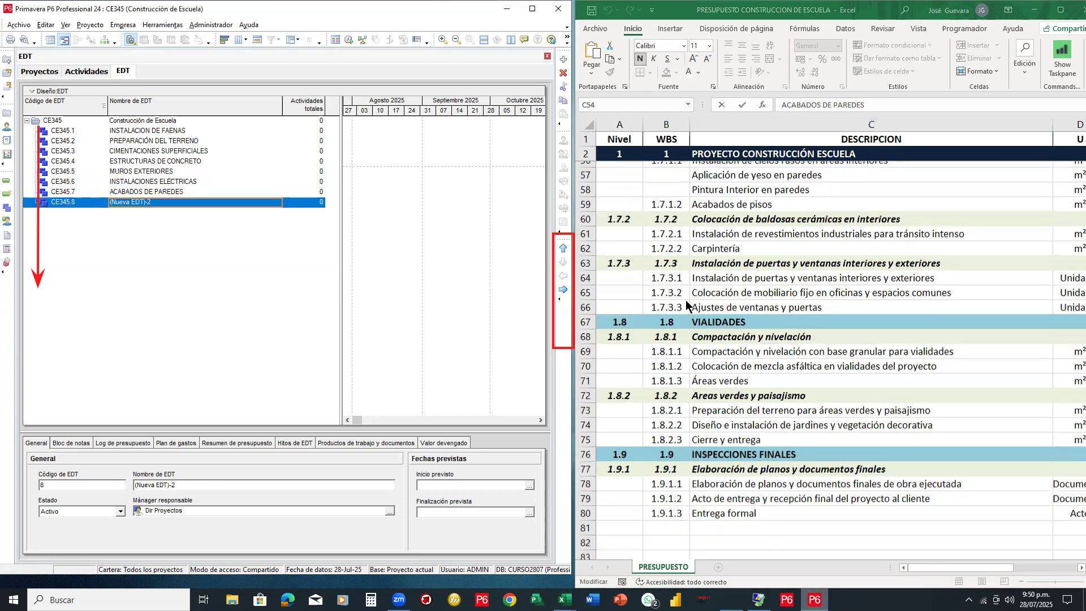
scroll(764, 272, down, 1)
click(764, 272)
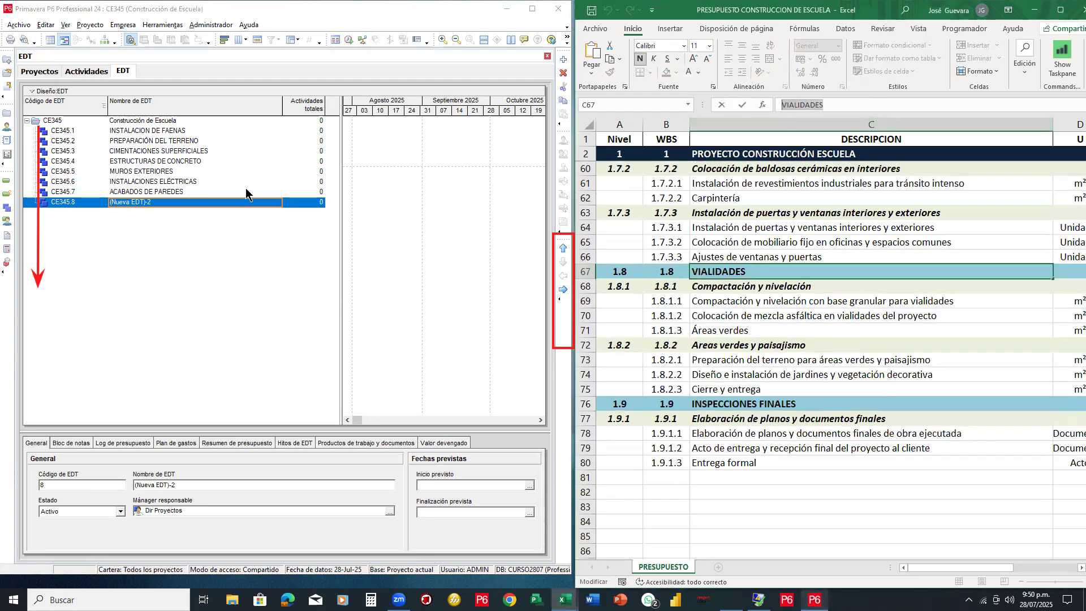
click(159, 203)
text(VIALIDADES)
key(Return)
Add top-level element CE345.9 named INSPECCIONES FINALES from C76, then maximize the P6 window
right_click(163, 210)
click(189, 278)
click(563, 276)
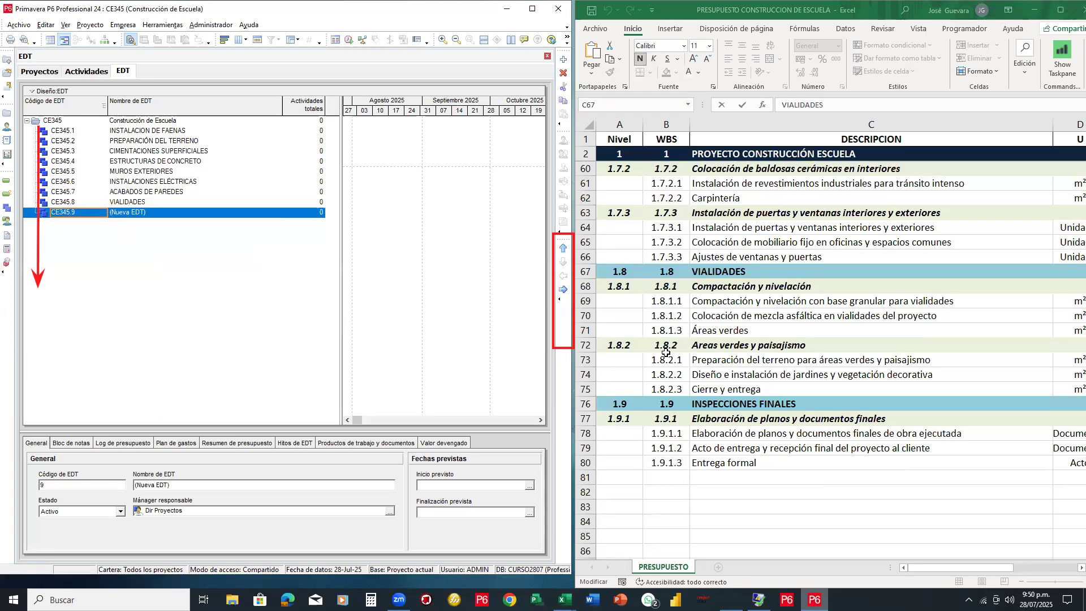
click(757, 403)
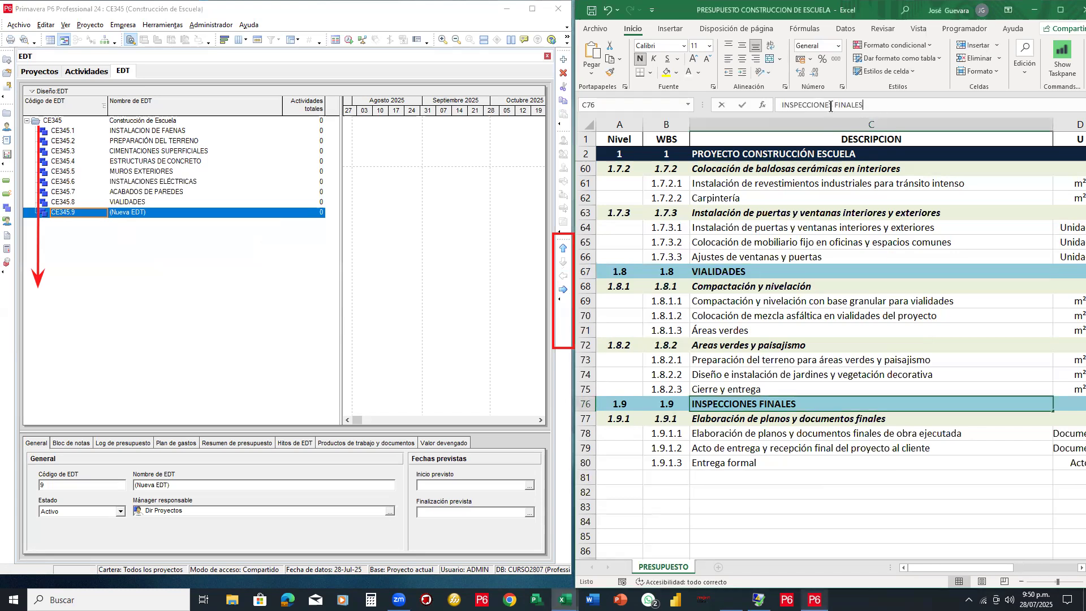
click(773, 106)
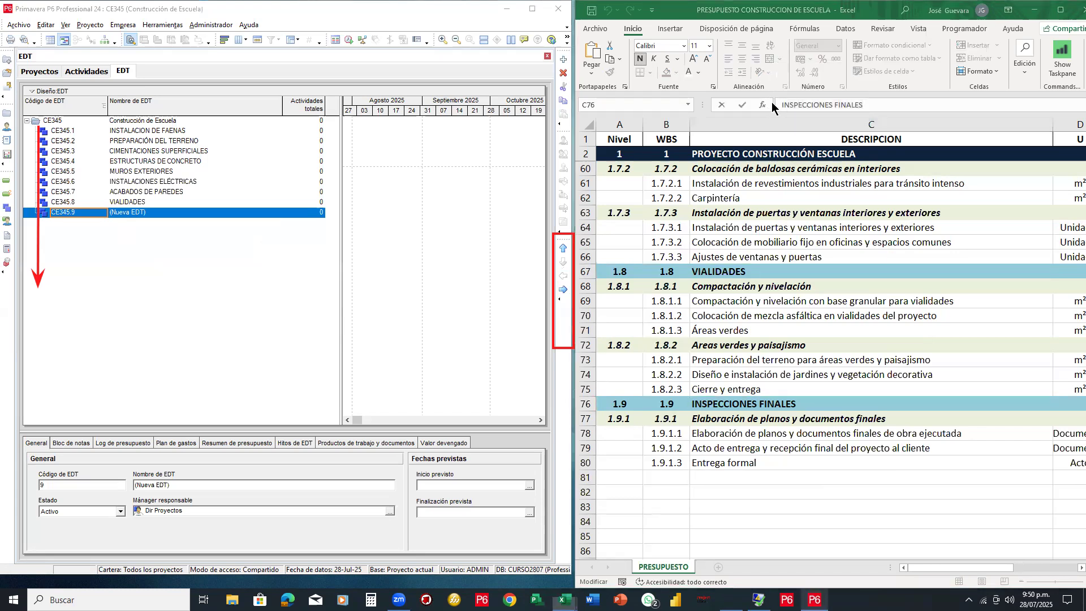
key(super)
key(Escape)
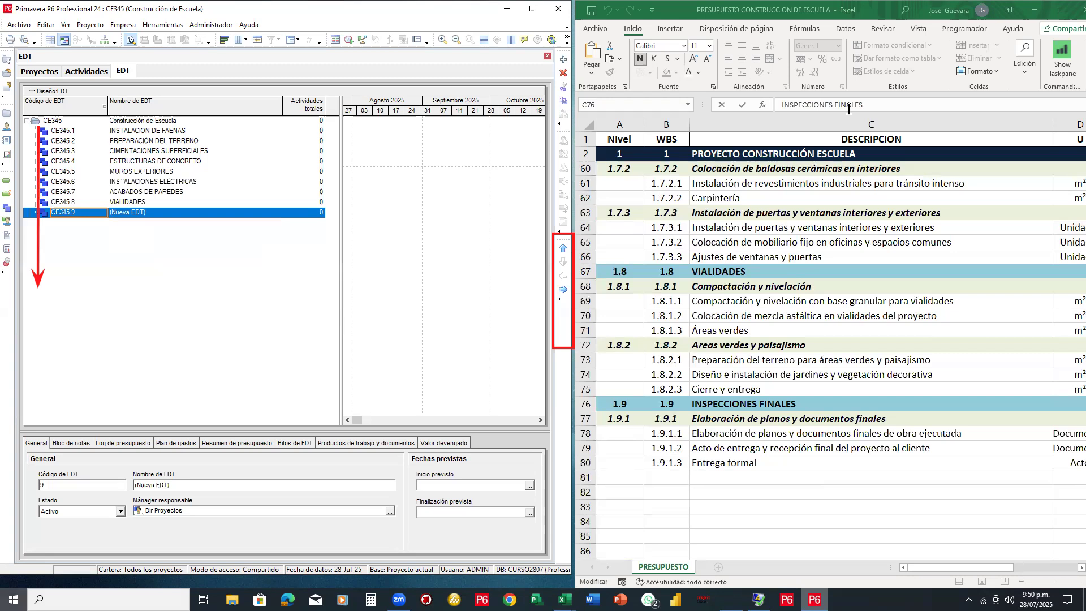
triple_click(775, 107)
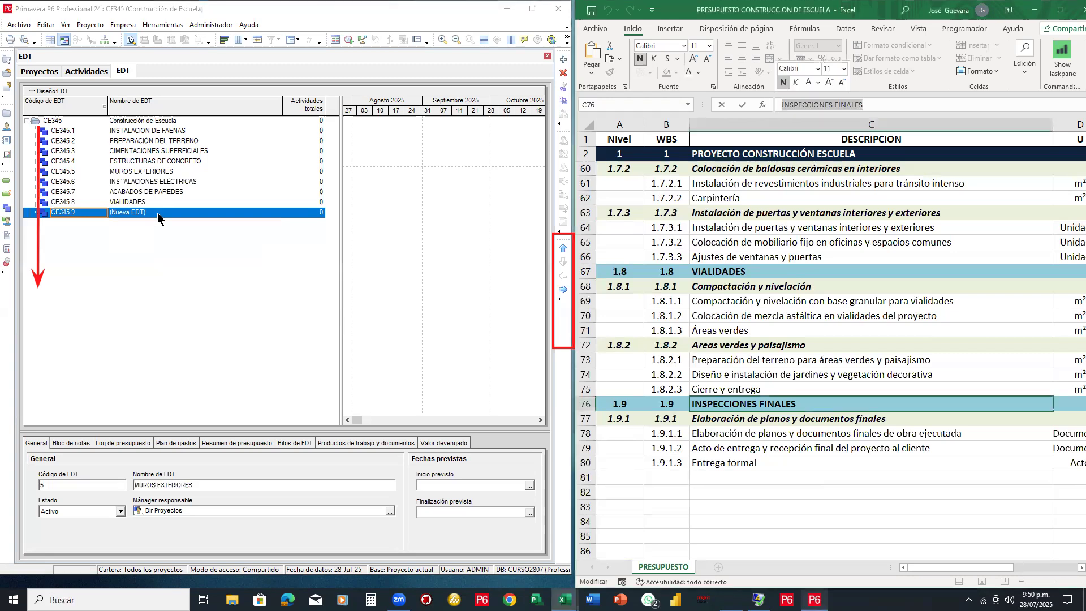
key(ctrl+c)
click(97, 213)
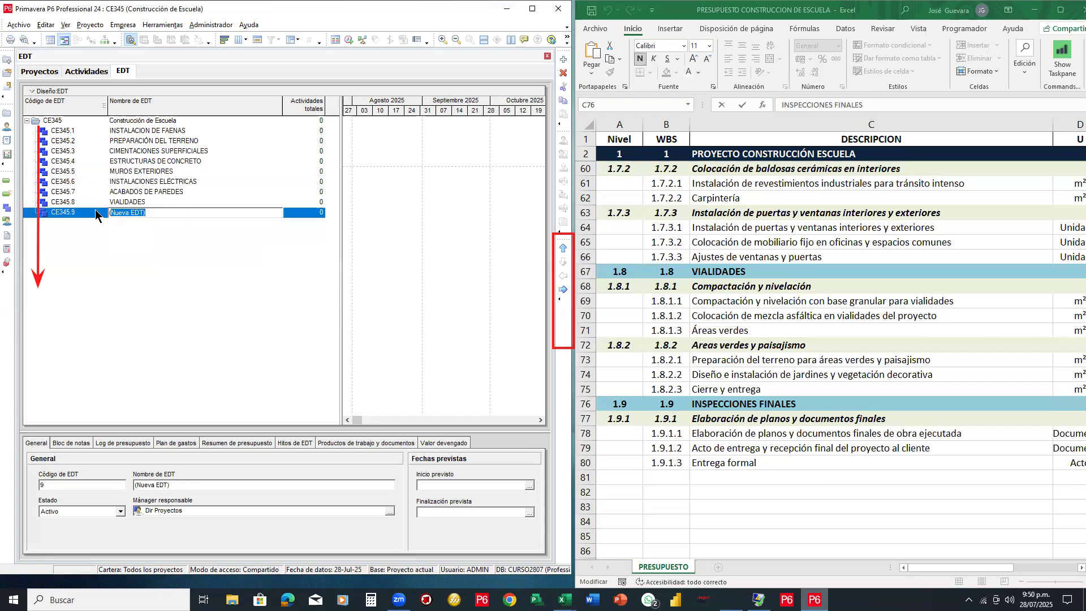
key(ctrl+v)
key(Return)
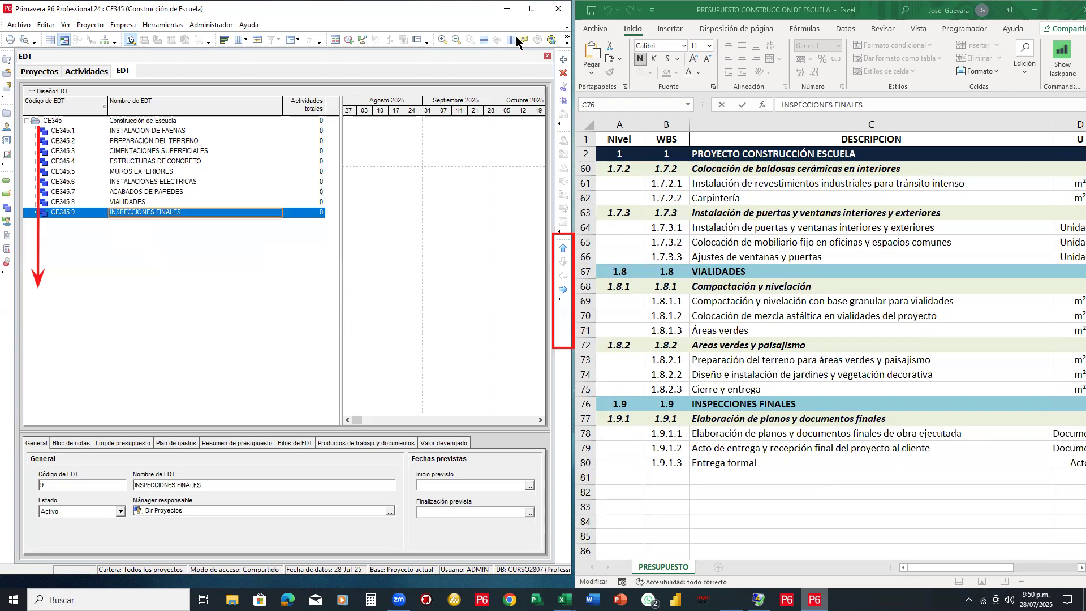
click(532, 9)
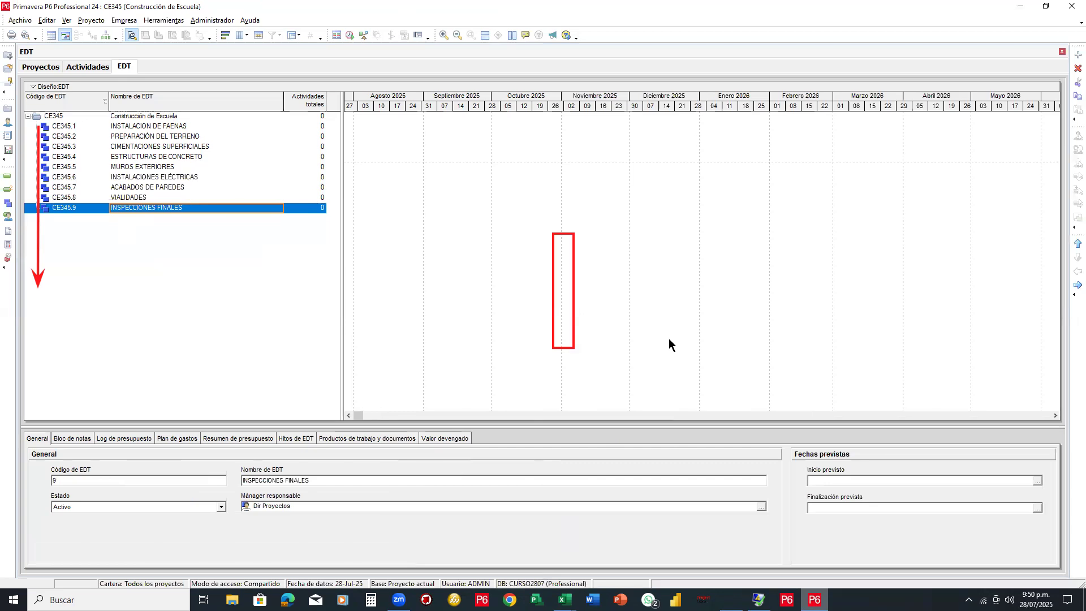
Widen the WBS table beside the Gantt chart so all nine CE345 codes and names are readable
click(541, 244)
key(e)
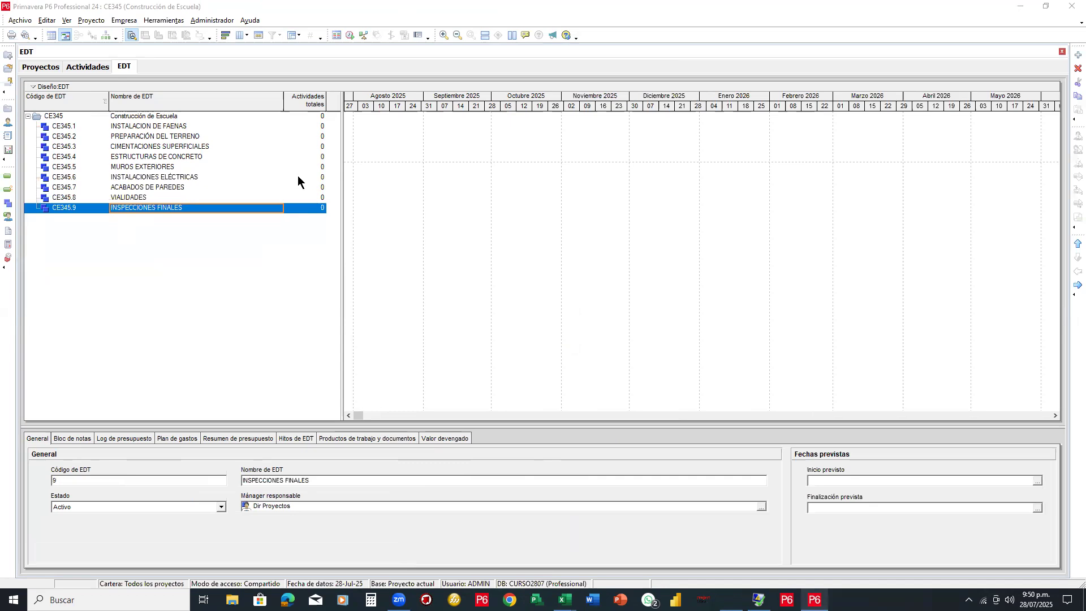
drag(340, 182, 643, 175)
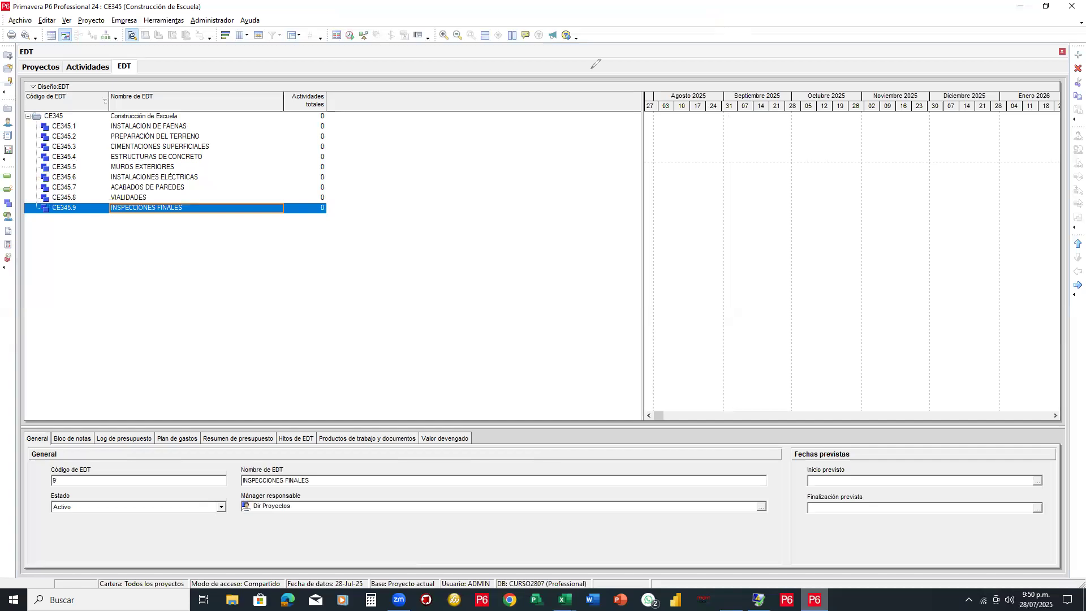
drag(128, 371, 130, 254)
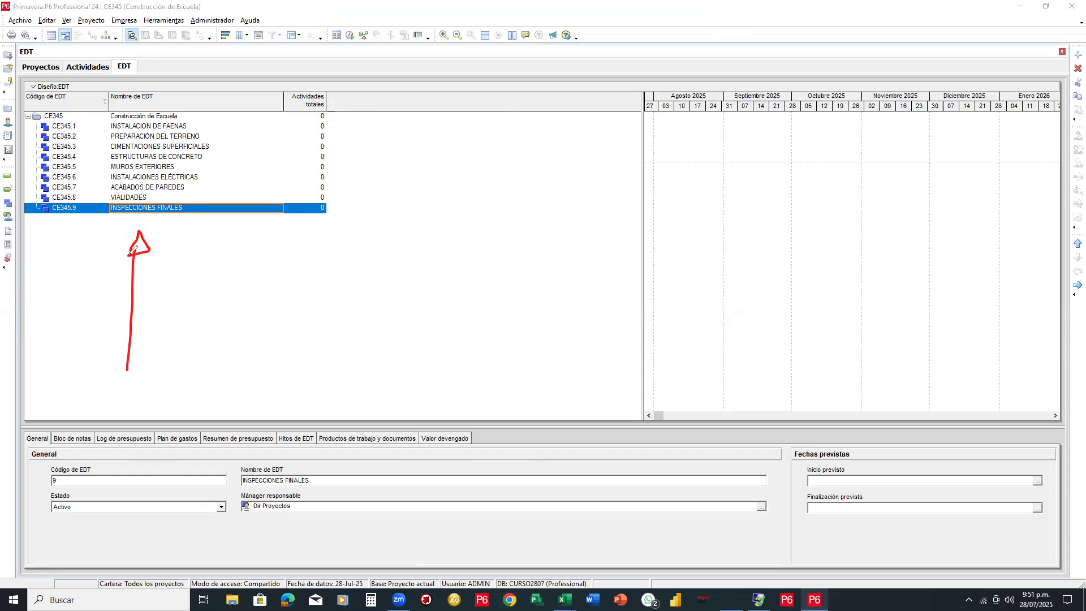
drag(193, 108, 174, 108)
mouse_move(45, 104)
mouse_down()
mouse_move(26, 116)
mouse_move(195, 115)
mouse_up()
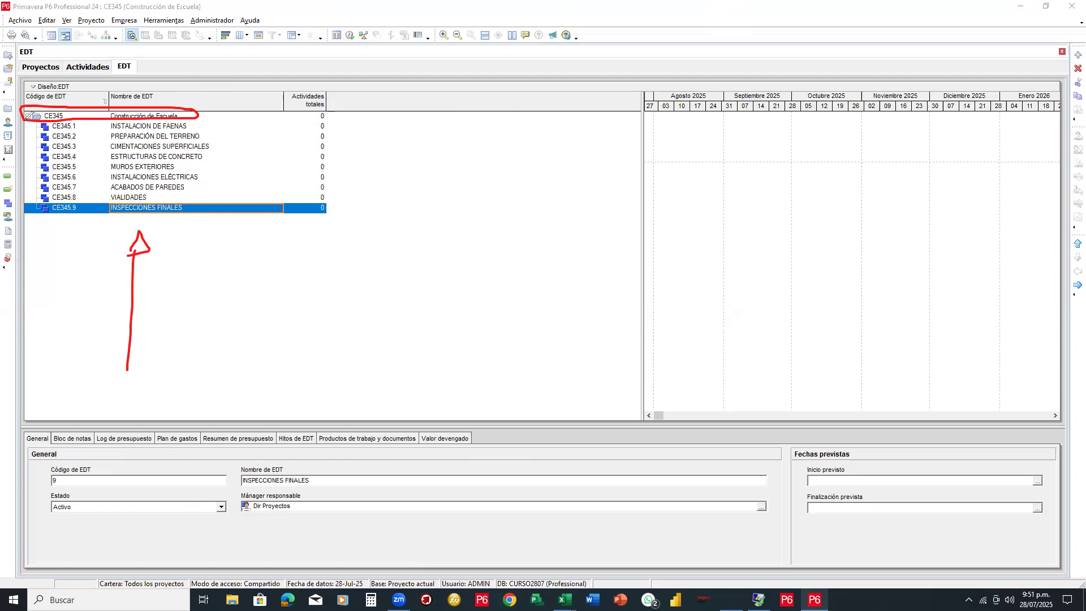
mouse_move(30, 122)
mouse_down()
mouse_move(38, 156)
mouse_move(29, 152)
mouse_move(43, 156)
mouse_up()
mouse_move(64, 83)
mouse_down()
mouse_move(81, 69)
mouse_move(39, 111)
mouse_move(50, 66)
mouse_move(55, 87)
mouse_up()
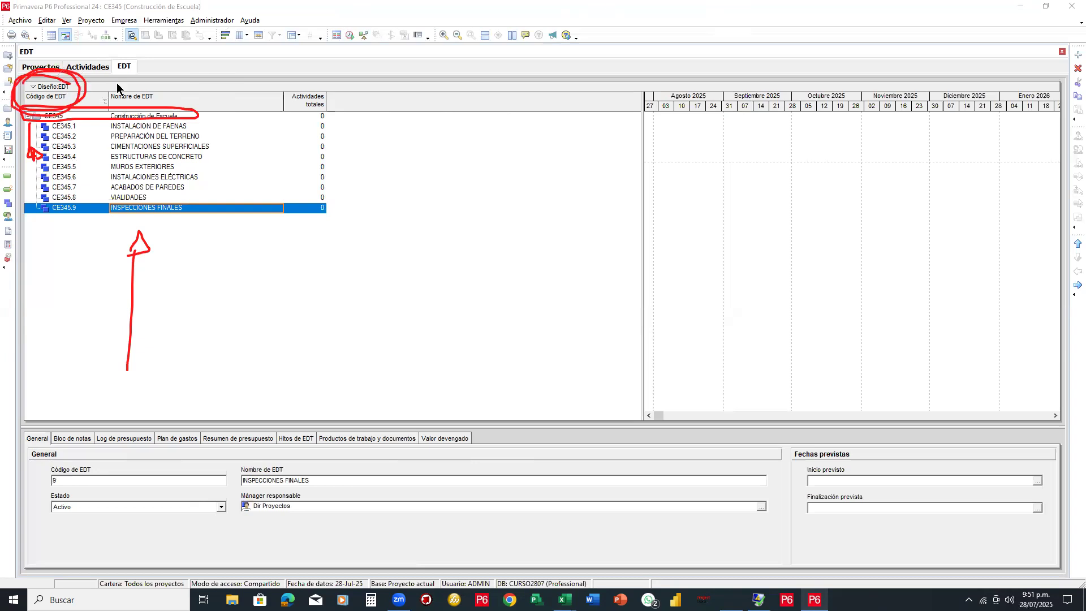
Save the current WBS layout under the name EDT
click(35, 86)
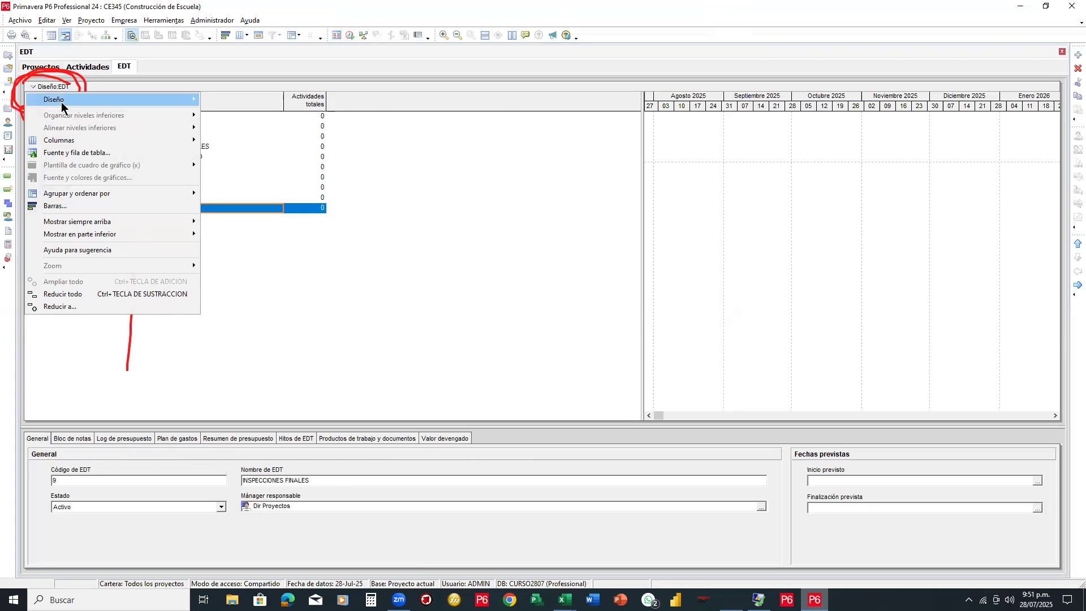
mouse_move(62, 107)
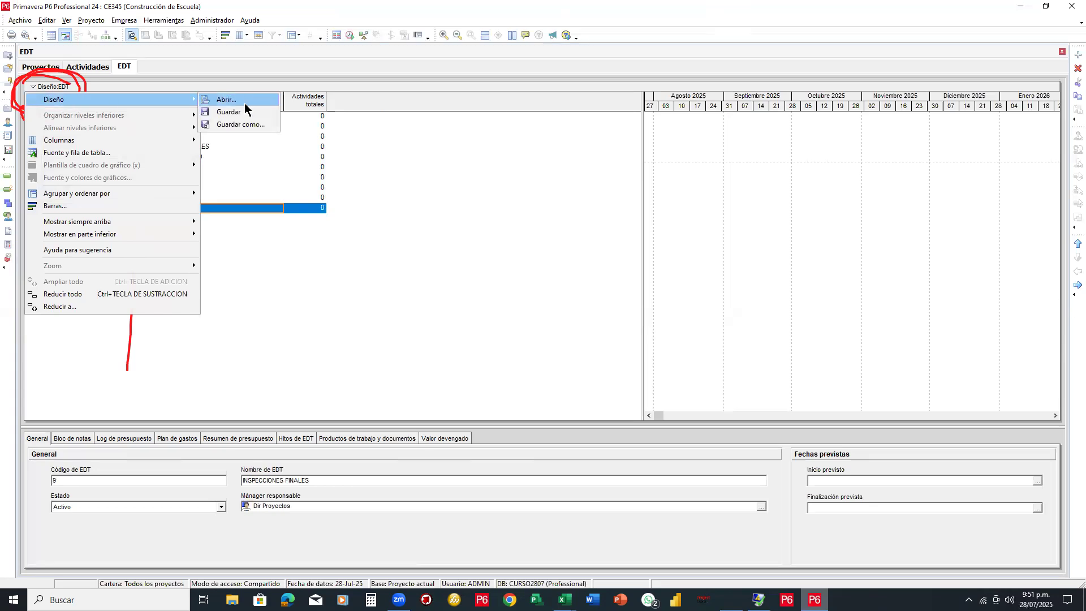
click(238, 124)
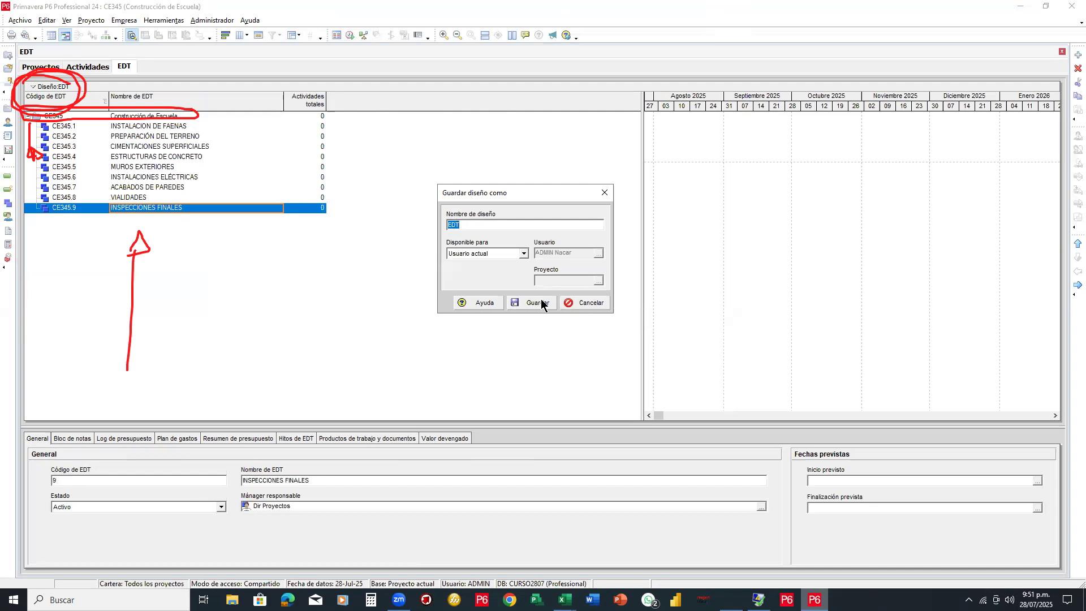
key(Return)
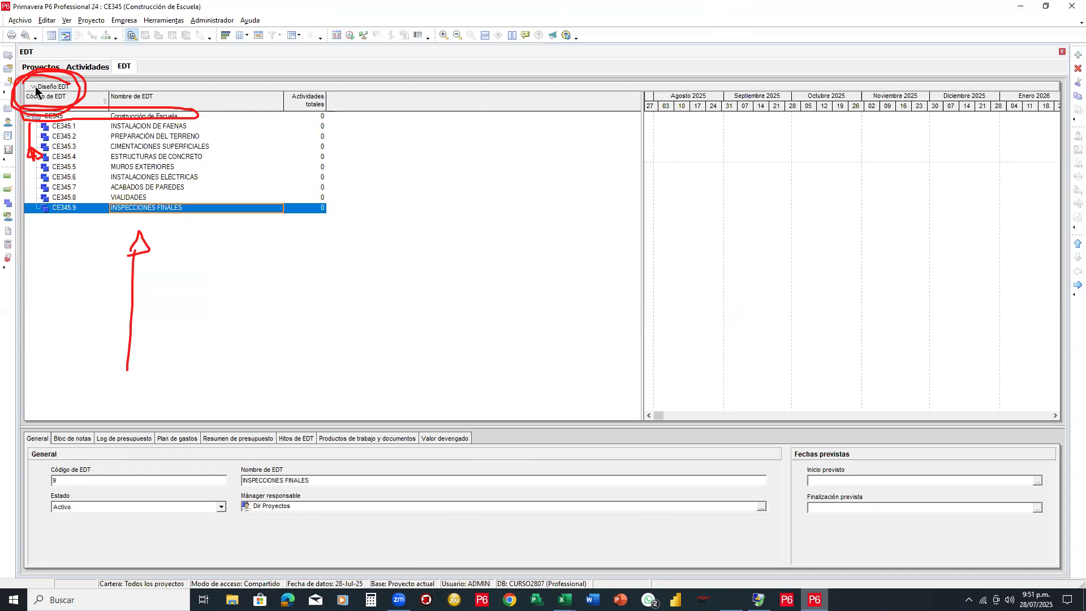
Browse the saved layouts, such as WBS Dates Grouped by Resp. Manager, and close without applying one
click(39, 88)
mouse_move(59, 100)
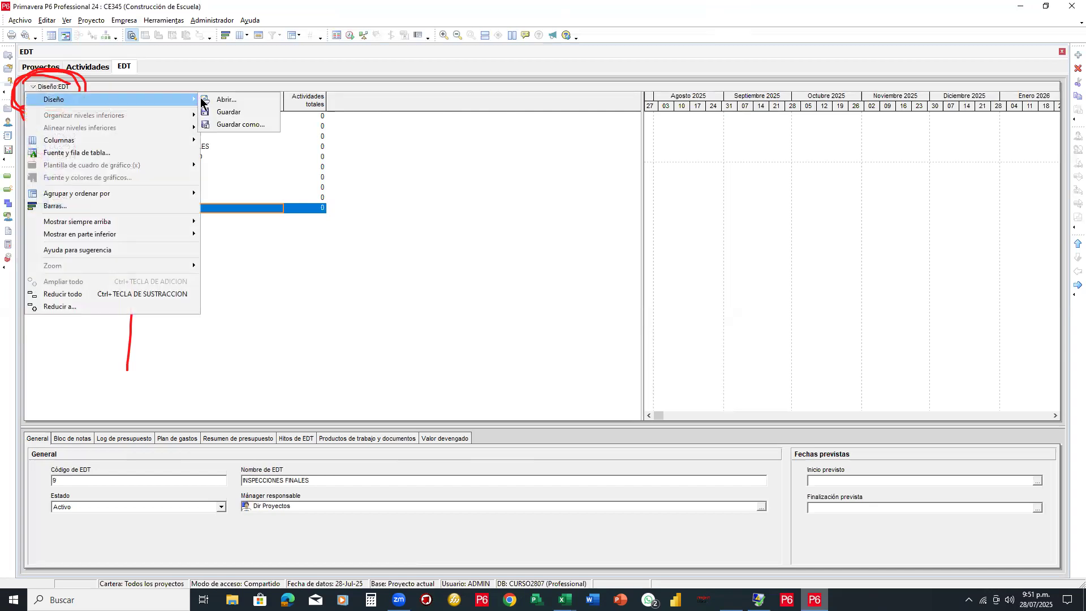
click(237, 101)
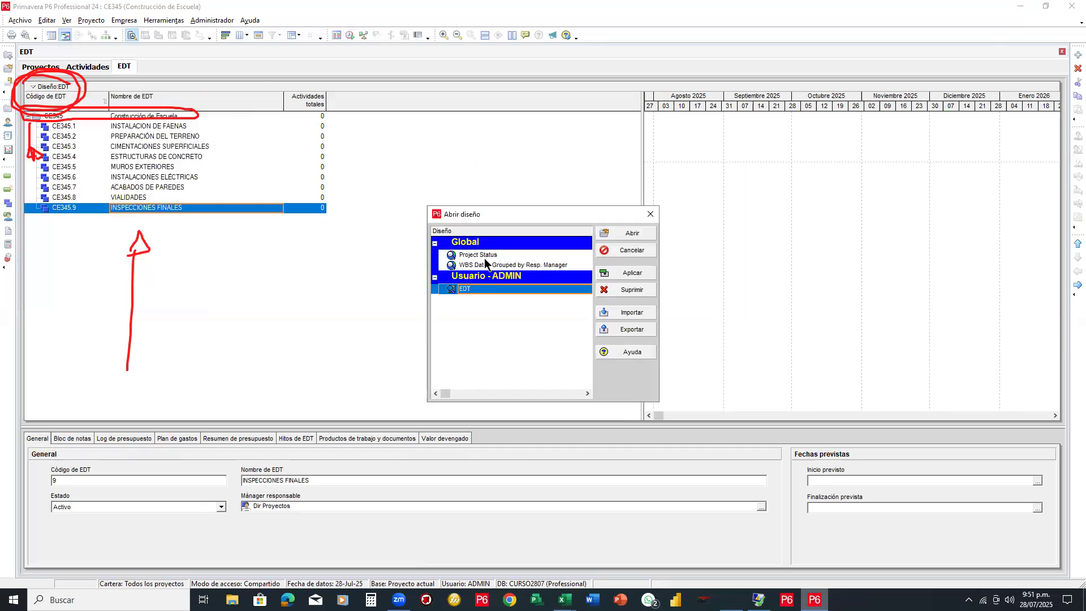
click(485, 265)
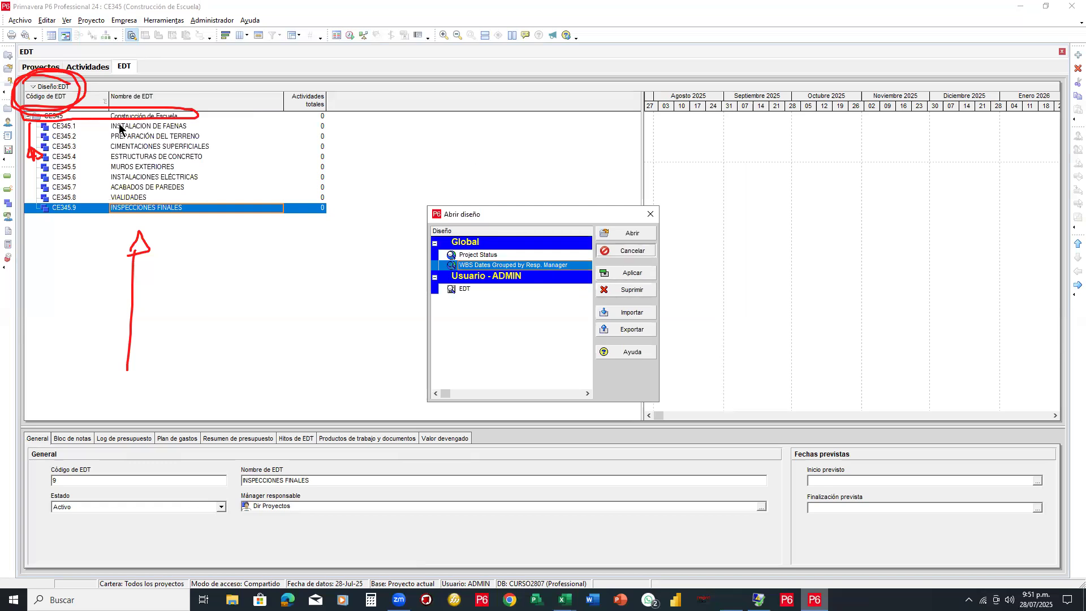
key(Escape)
click(39, 87)
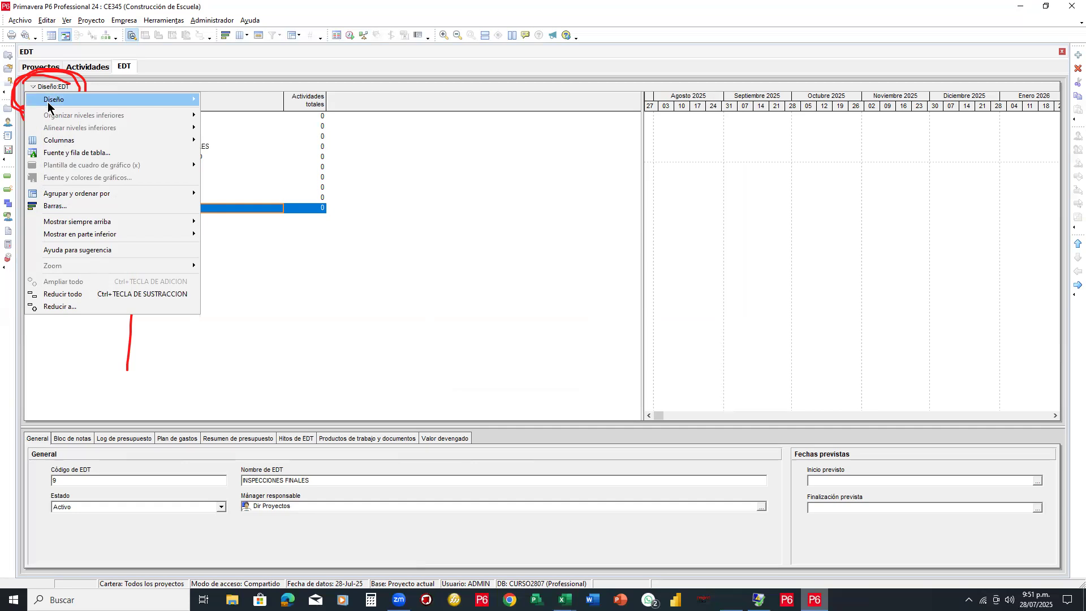
click(431, 173)
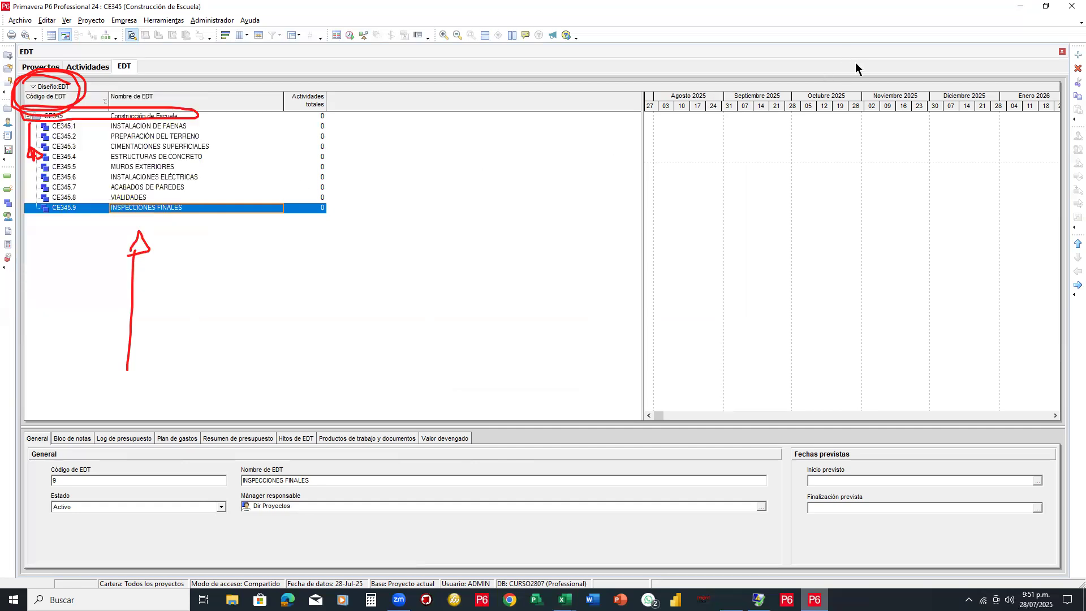
key(Escape)
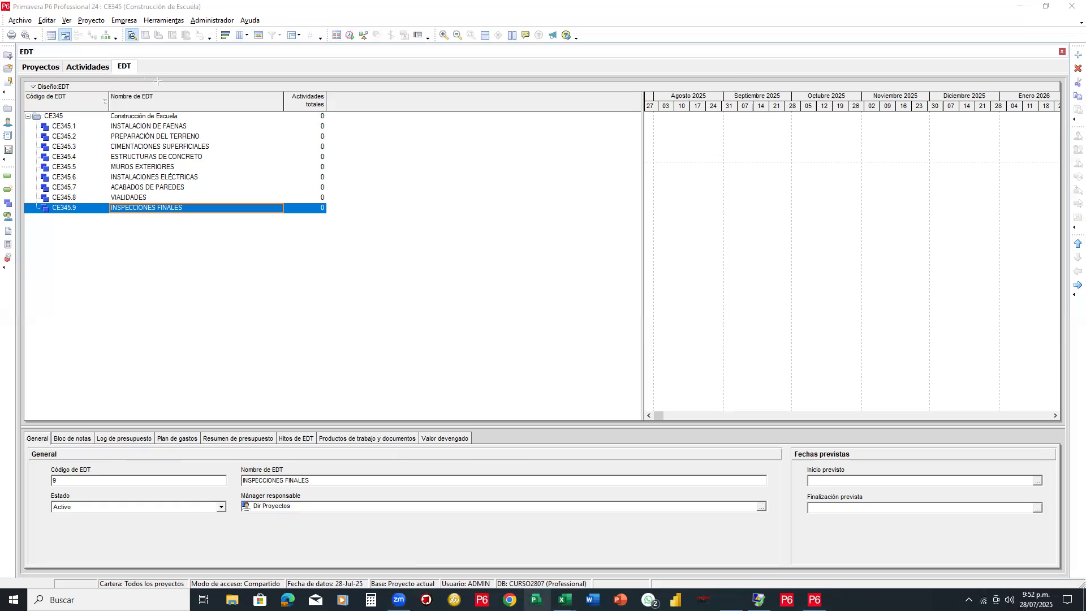
Drag the WBS table splitter back left so the Gantt chart fills most of the width
mouse_move(292, 157)
mouse_down()
mouse_move(744, 217)
mouse_move(426, 136)
mouse_move(528, 25)
mouse_up()
drag(345, 162, 336, 162)
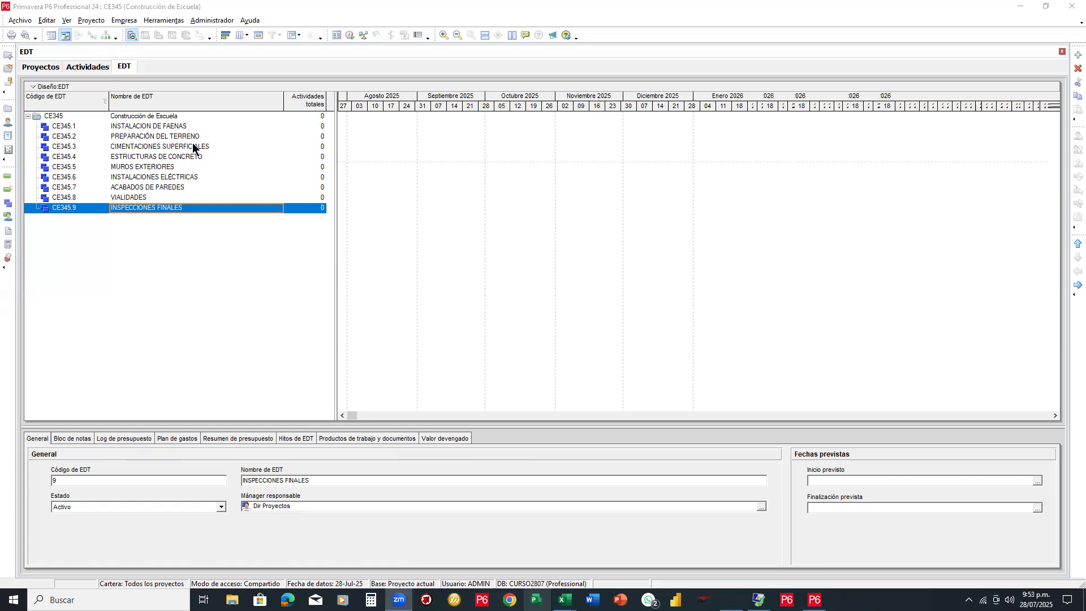
Open CE345's empty Activities view, glance back at the WBS, and return to Activities
click(96, 68)
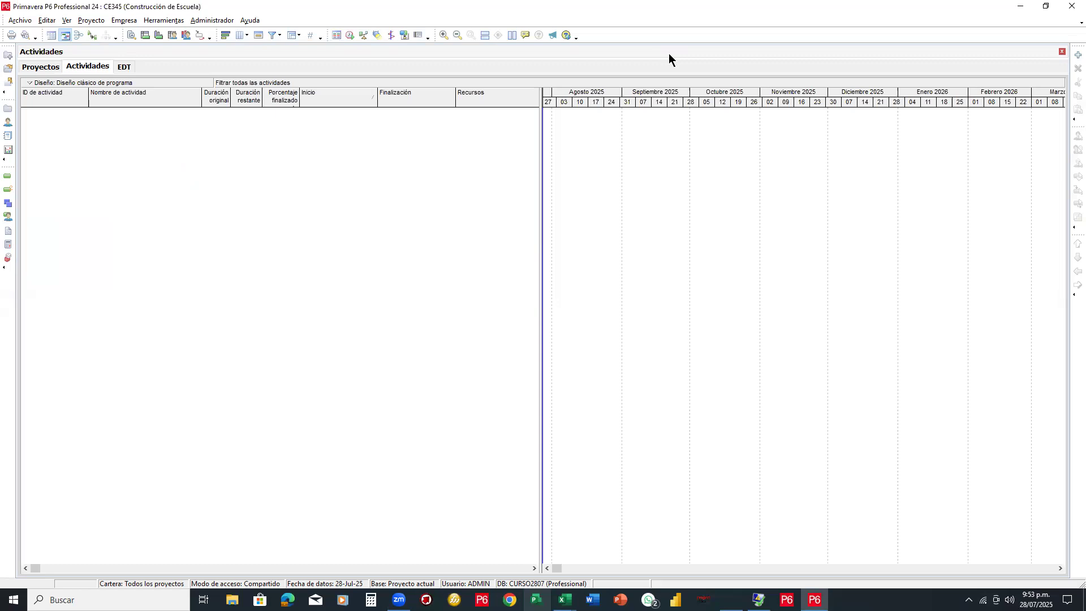
key(ctrl+2)
mouse_move(199, 163)
mouse_down()
mouse_move(242, 213)
mouse_move(243, 245)
mouse_move(228, 270)
mouse_move(254, 280)
mouse_move(233, 278)
mouse_up()
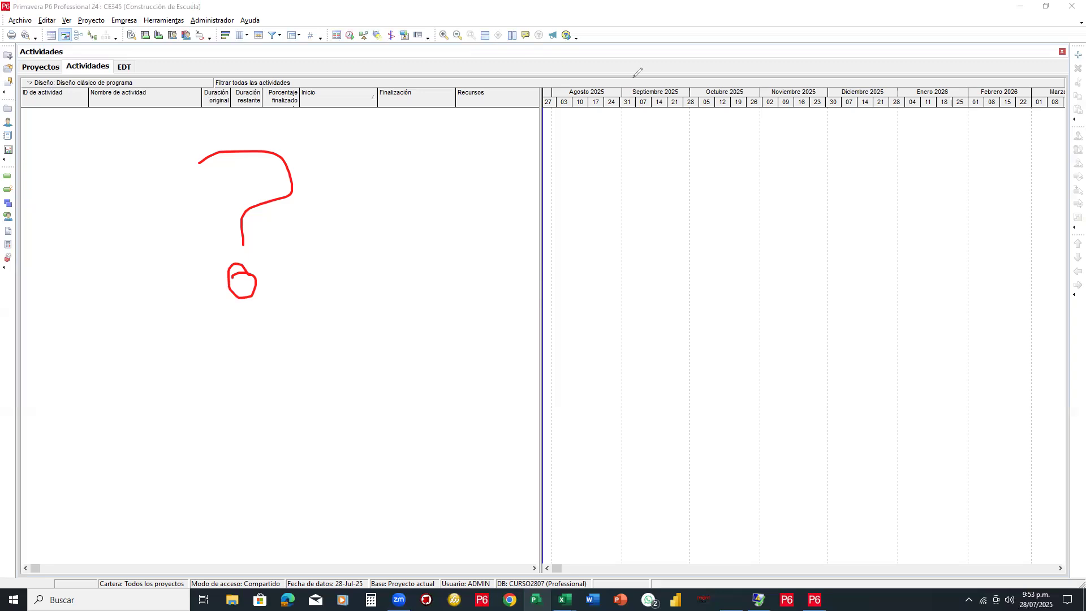
key(e)
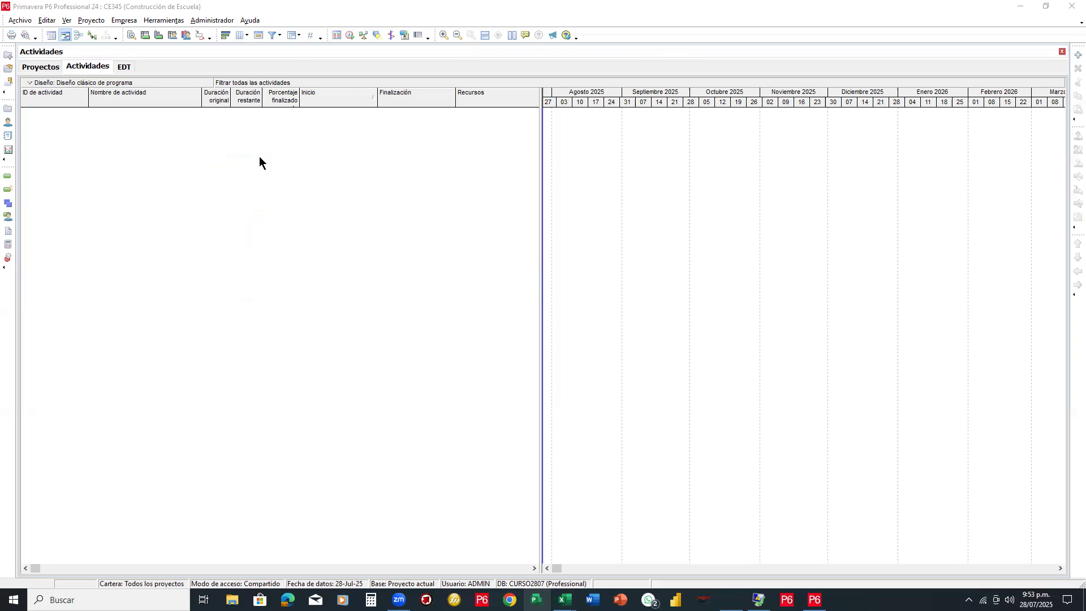
click(123, 68)
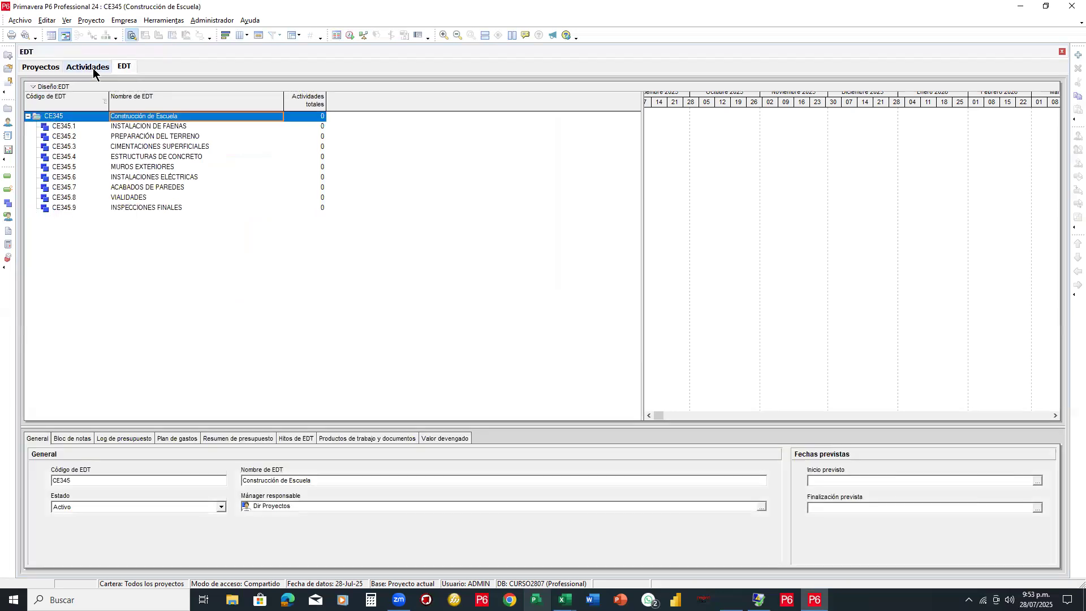
click(91, 67)
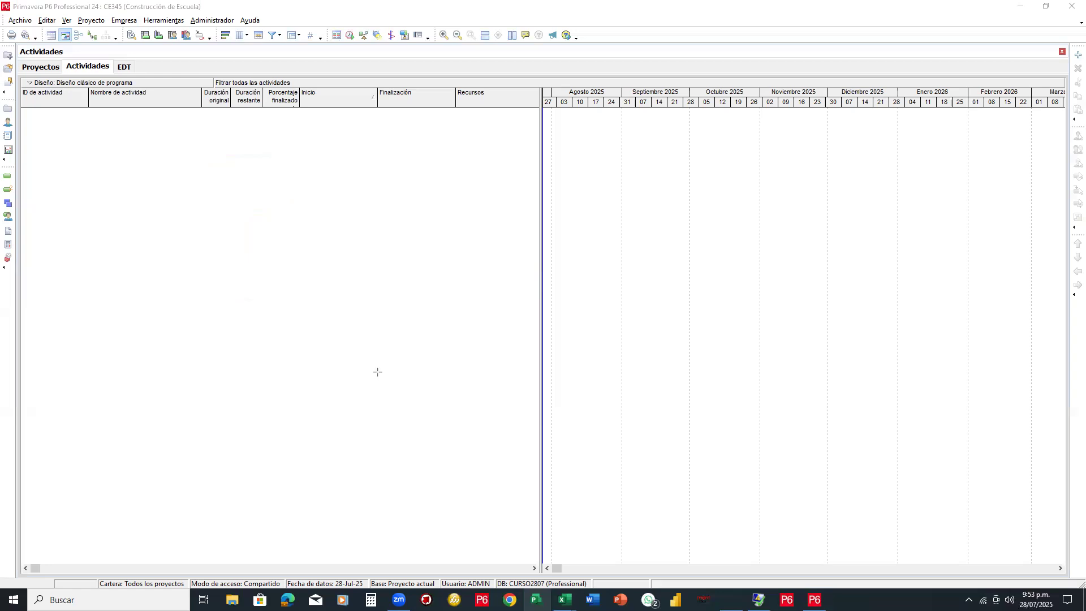
mouse_move(381, 381)
mouse_down()
mouse_move(352, 97)
mouse_move(34, 34)
mouse_move(438, 53)
mouse_up()
mouse_move(538, 54)
mouse_down()
mouse_move(628, 52)
mouse_move(306, 61)
mouse_move(297, 48)
mouse_up()
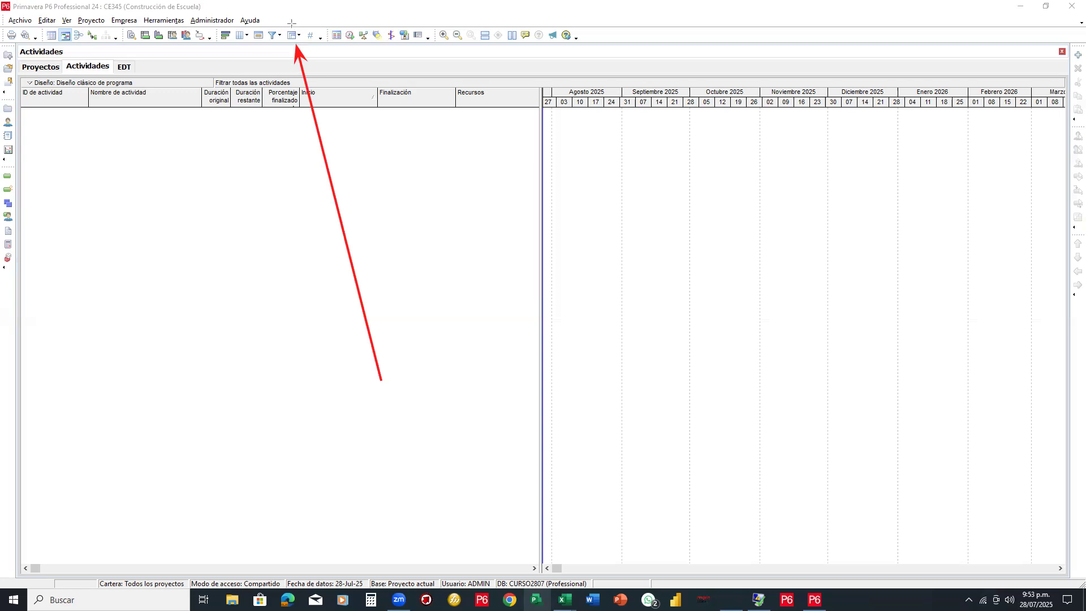
drag(281, 23, 315, 44)
In Agrupar y ordenar, set the first grouping row to EDT nivel 1 and apply it
click(298, 37)
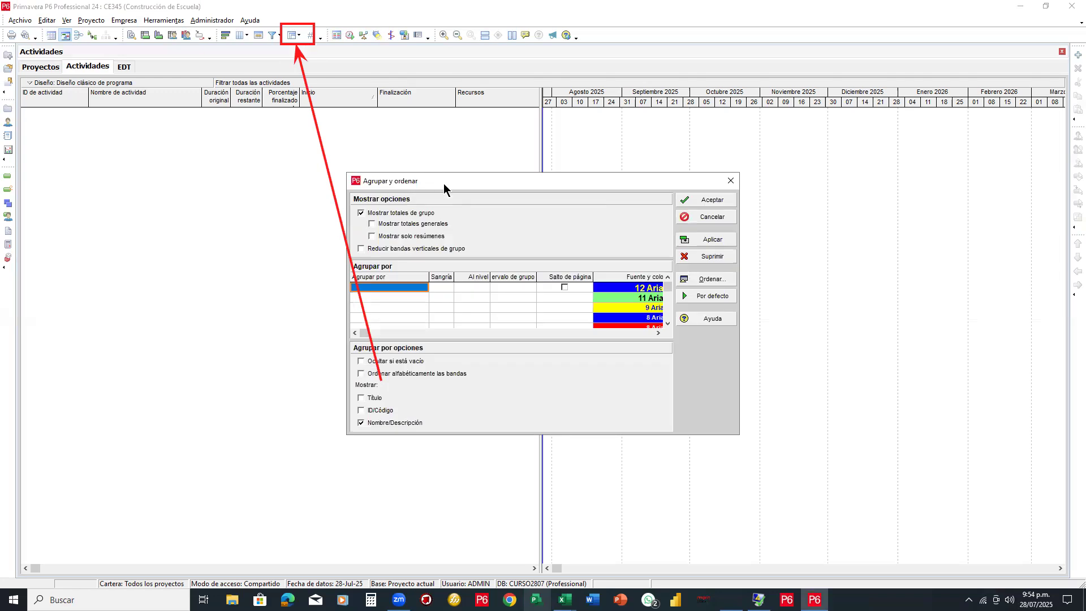
drag(444, 183, 486, 99)
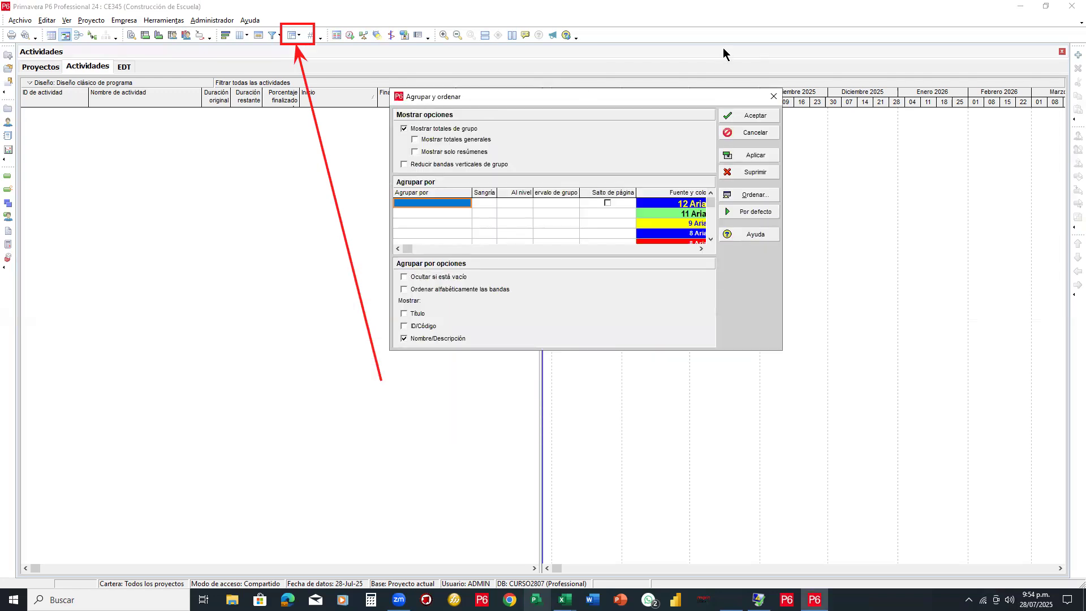
click(310, 96)
click(313, 34)
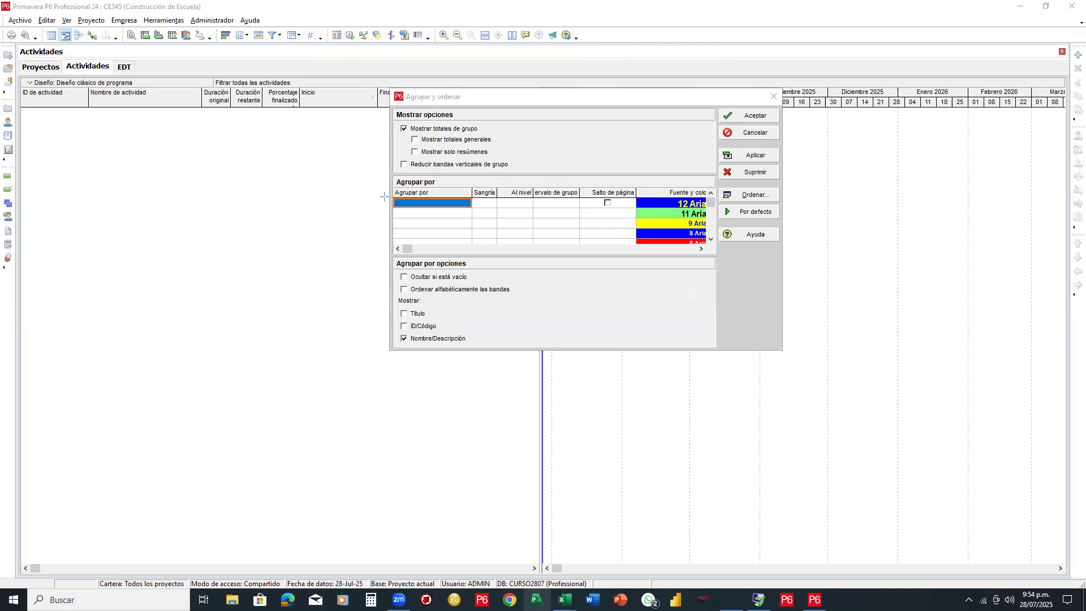
mouse_move(384, 196)
mouse_down()
mouse_move(451, 219)
mouse_move(484, 222)
mouse_move(485, 208)
mouse_up()
drag(159, 210, 382, 206)
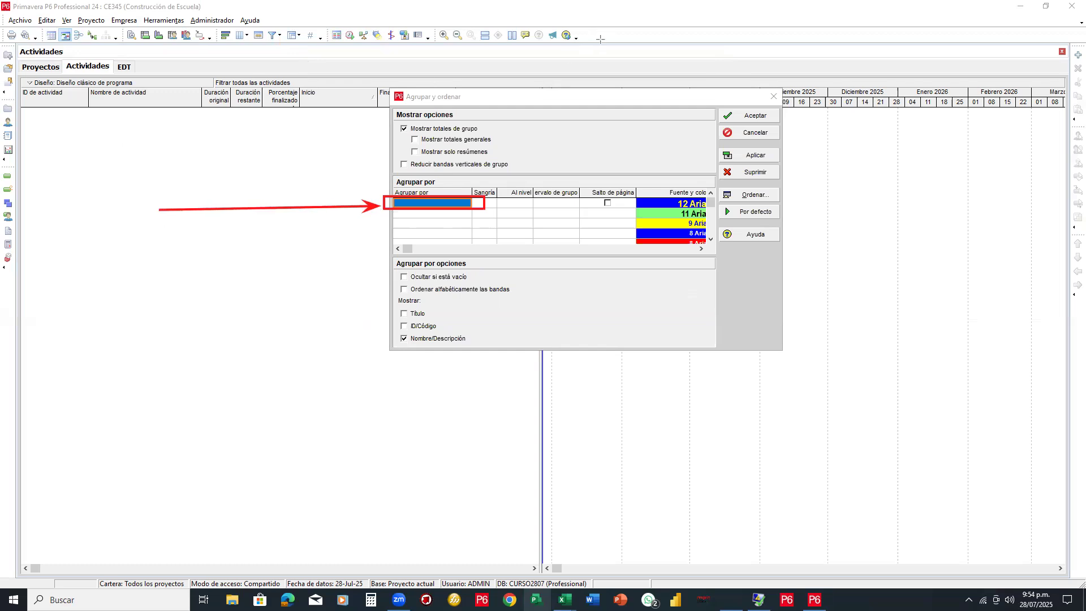
click(457, 204)
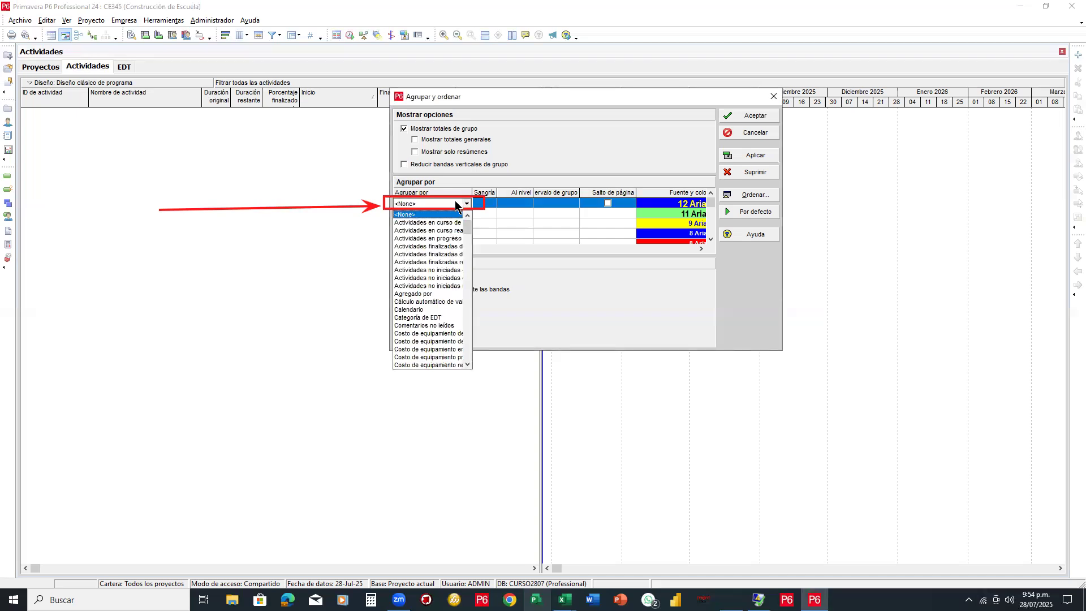
scroll(470, 225, down, 4)
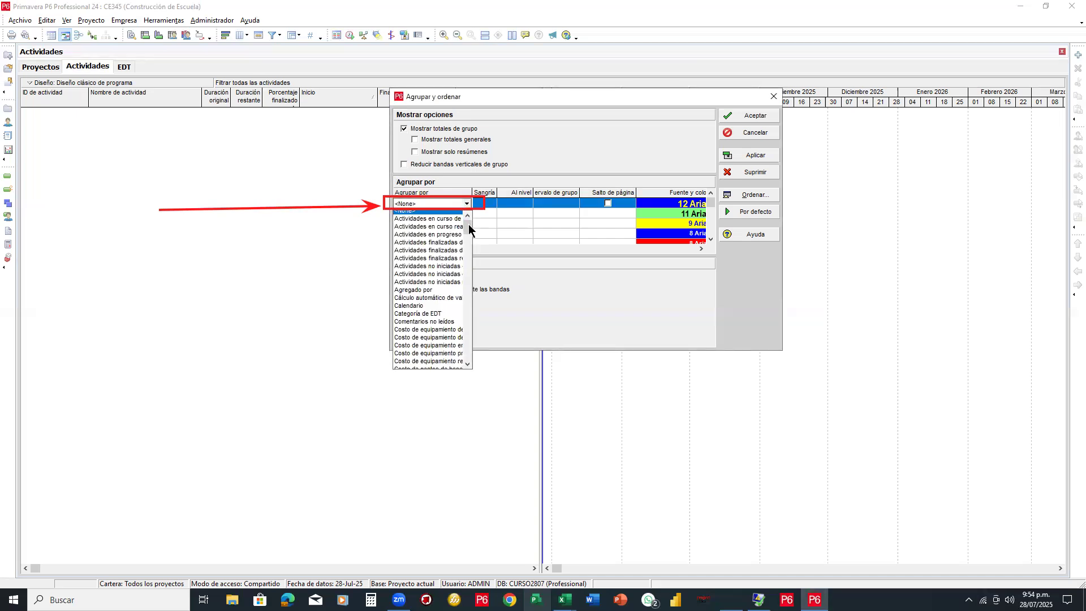
drag(470, 229, 469, 266)
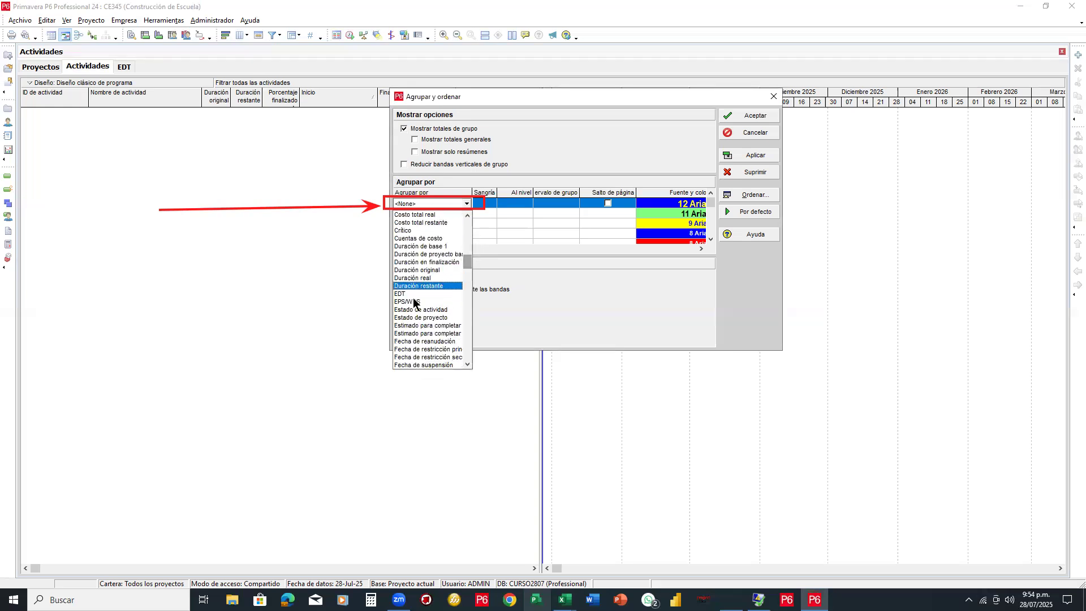
click(422, 300)
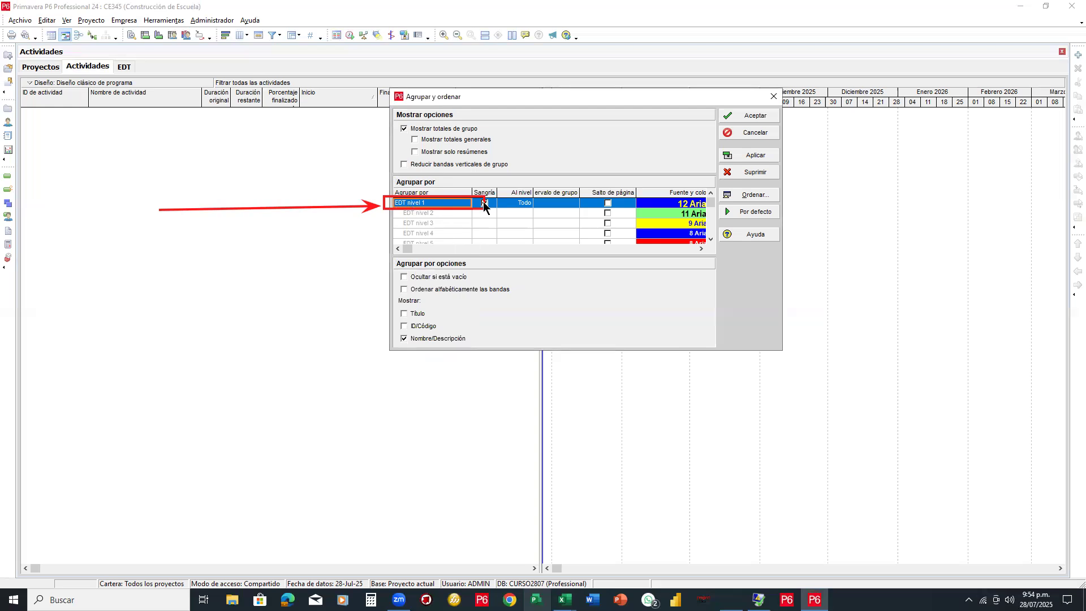
click(758, 116)
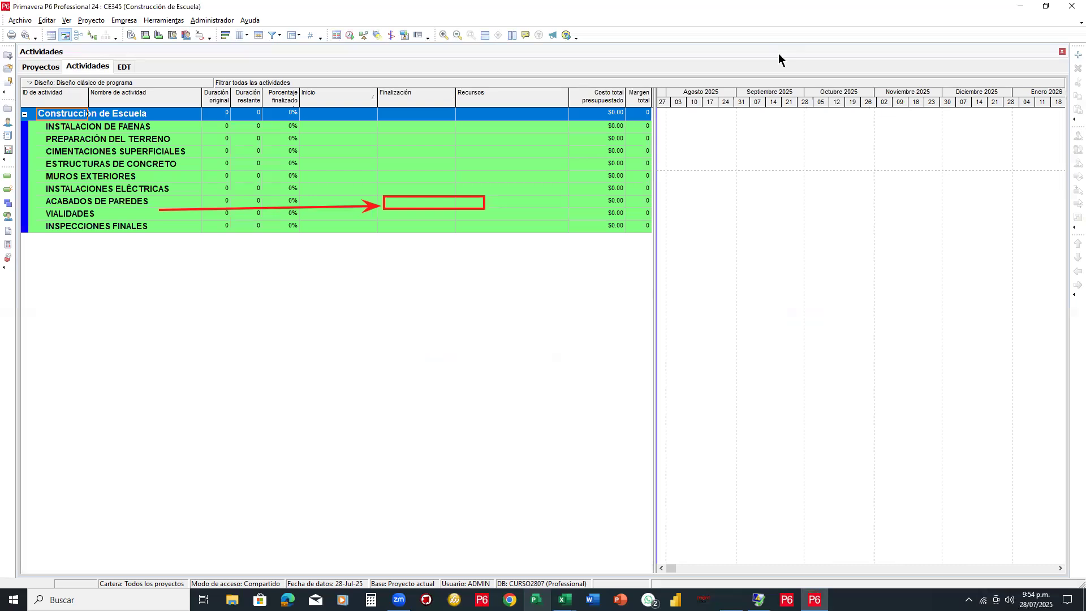
Select the VIALIDADES and Construcción de Escuela bands, then switch to the CE345 WBS window
key(Escape)
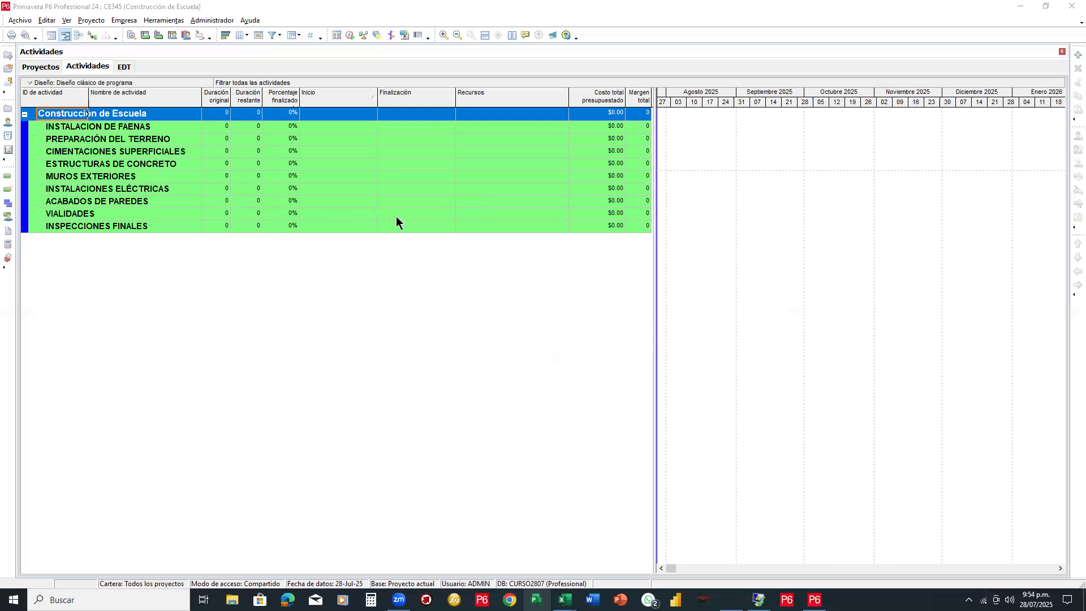
click(396, 215)
click(80, 116)
mouse_move(50, 116)
mouse_down()
mouse_move(34, 163)
mouse_move(50, 238)
mouse_up()
click(128, 66)
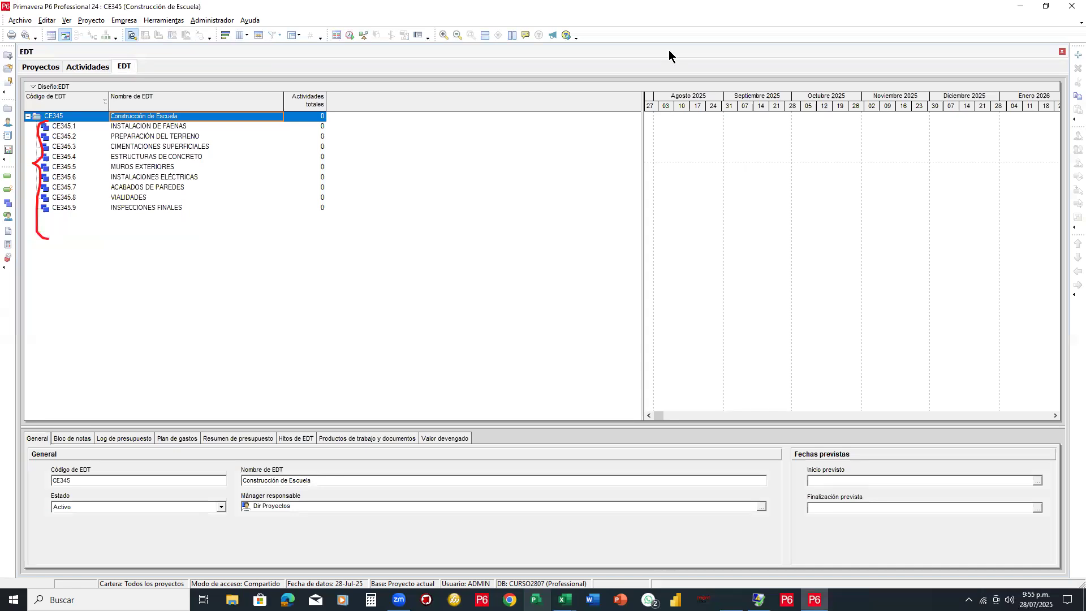
key(e)
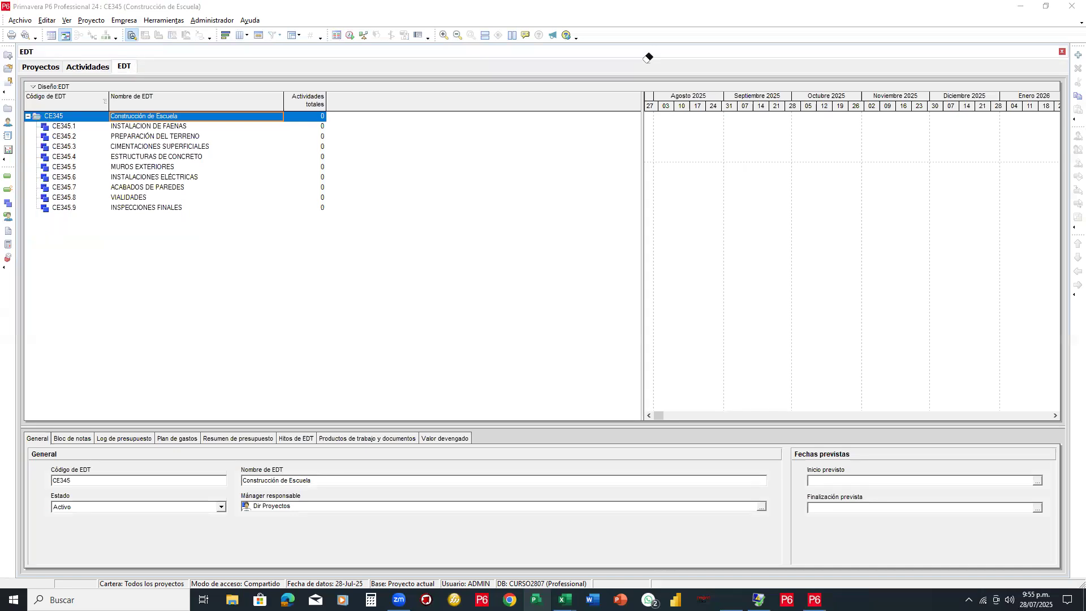
Place P6 beside Excel and select PREPARACIÓN DEL TERRENO in both the budget and the WBS
click(1046, 7)
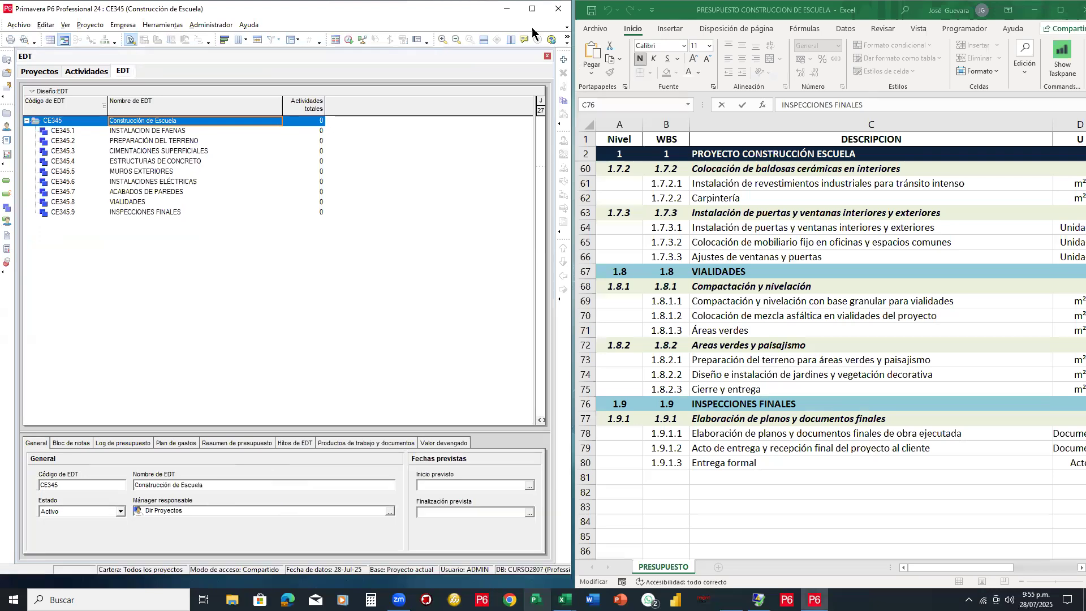
scroll(798, 155, up, 9)
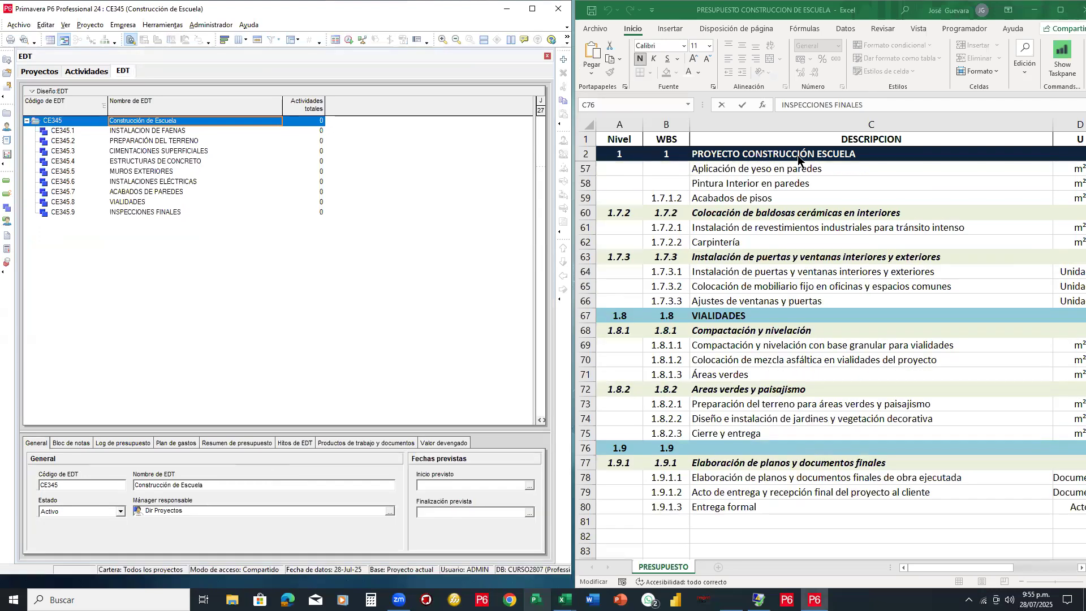
scroll(791, 160, up, 10)
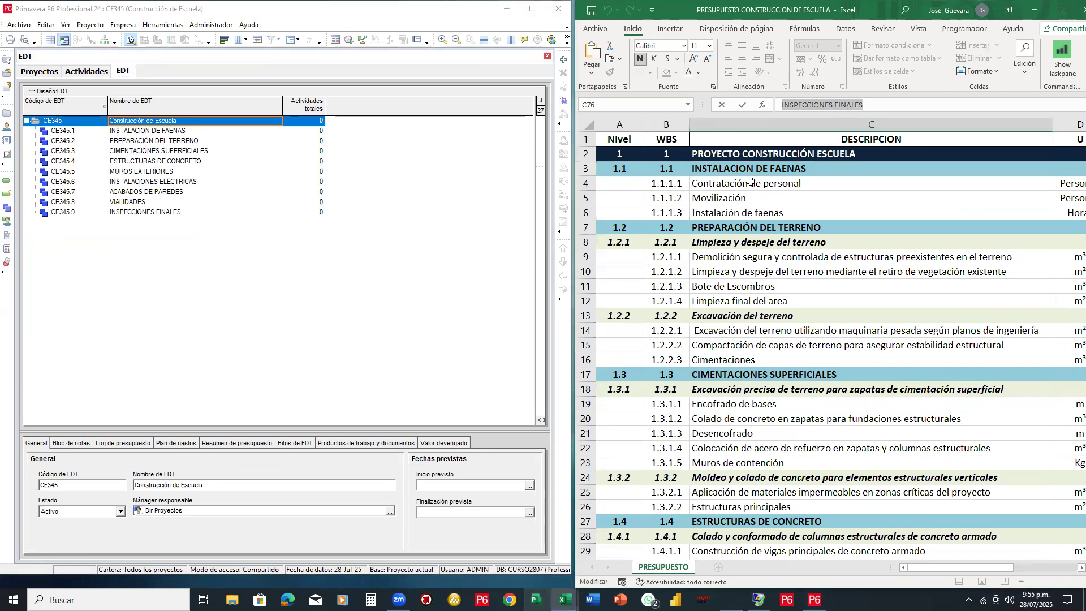
click(730, 228)
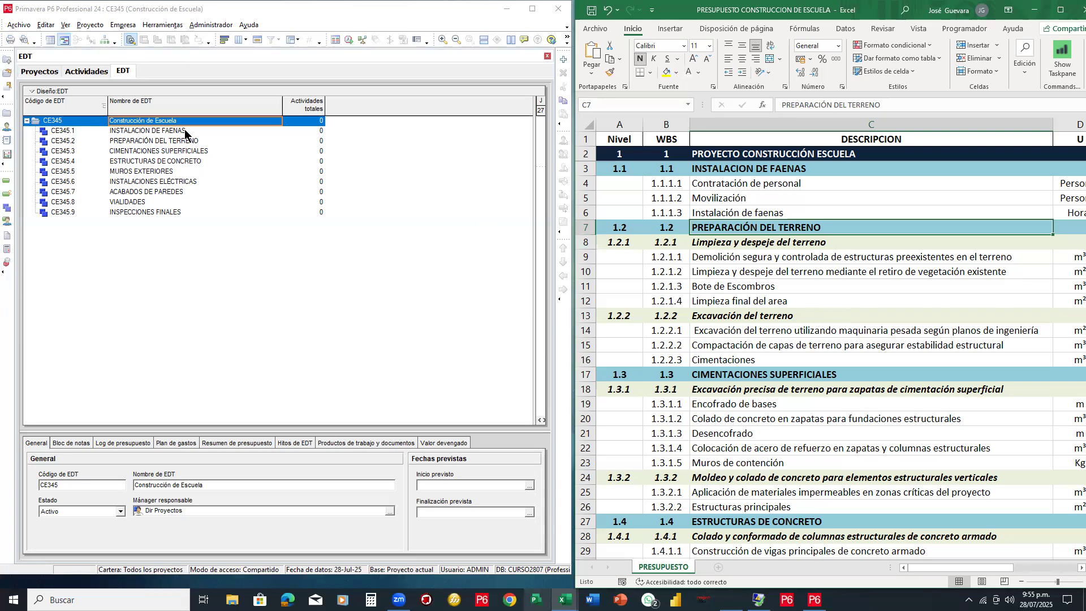
click(153, 132)
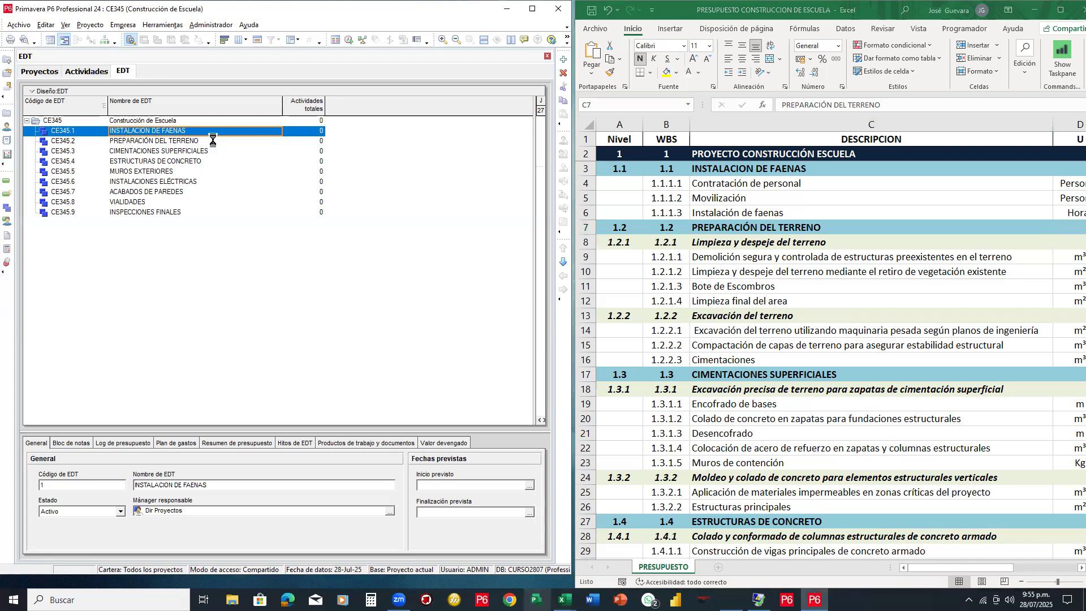
click(144, 142)
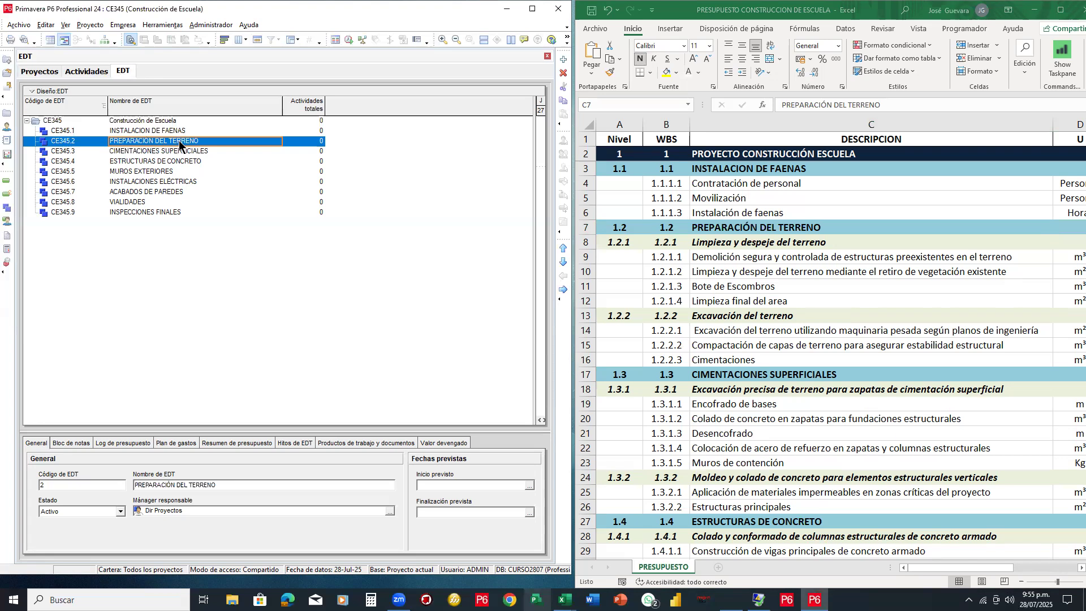
Add CE345.2.1 under PREPARACIÓN DEL TERRENO, named Limpieza y despeje del terreno from Excel
right_click(179, 141)
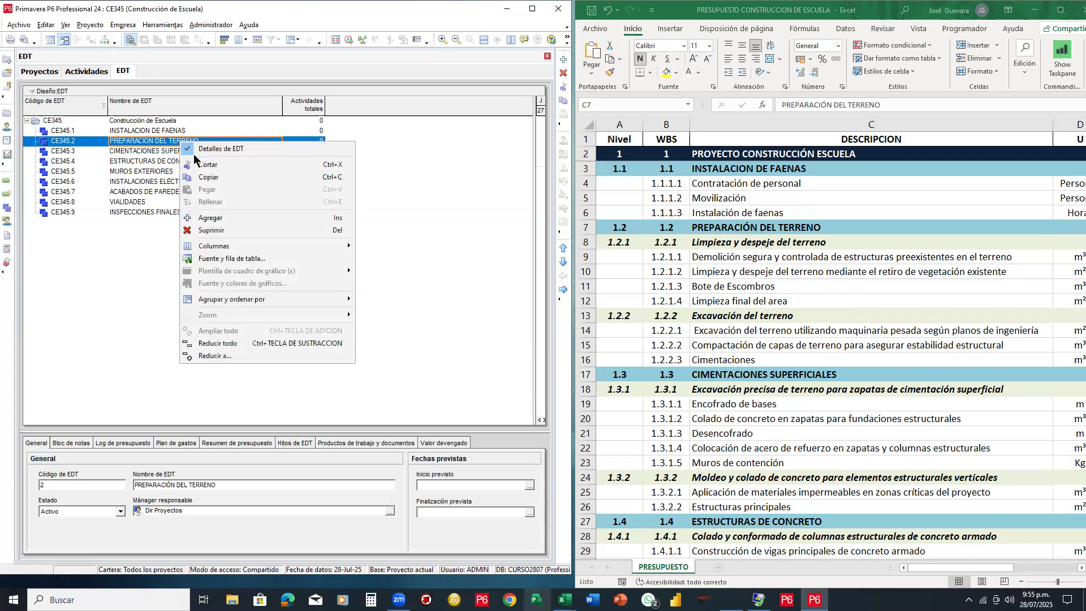
click(212, 218)
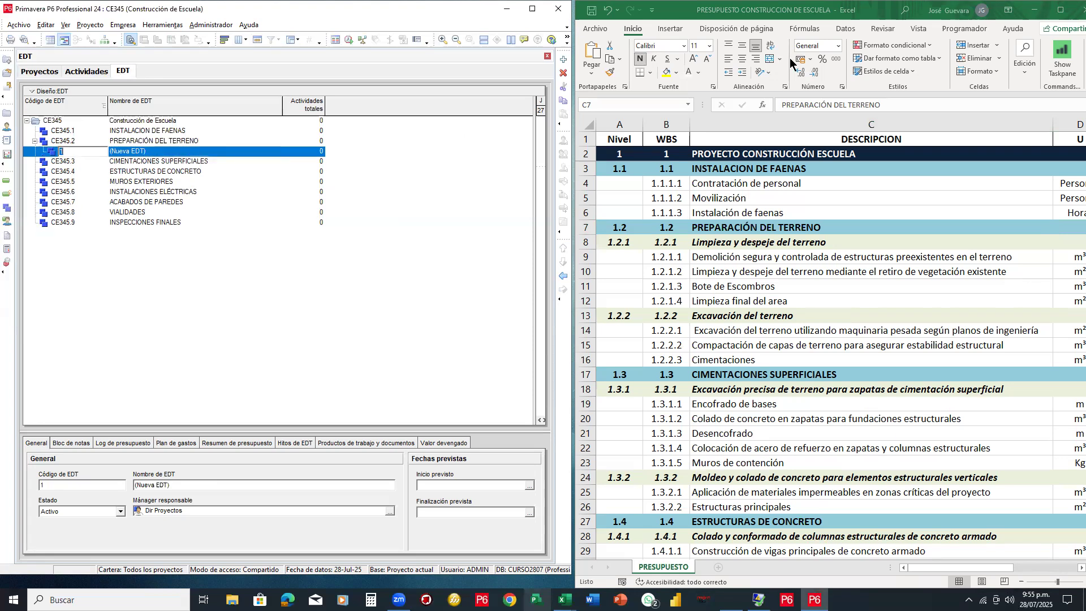
mouse_move(36, 138)
mouse_down()
mouse_move(44, 158)
mouse_move(69, 160)
mouse_move(63, 168)
mouse_up()
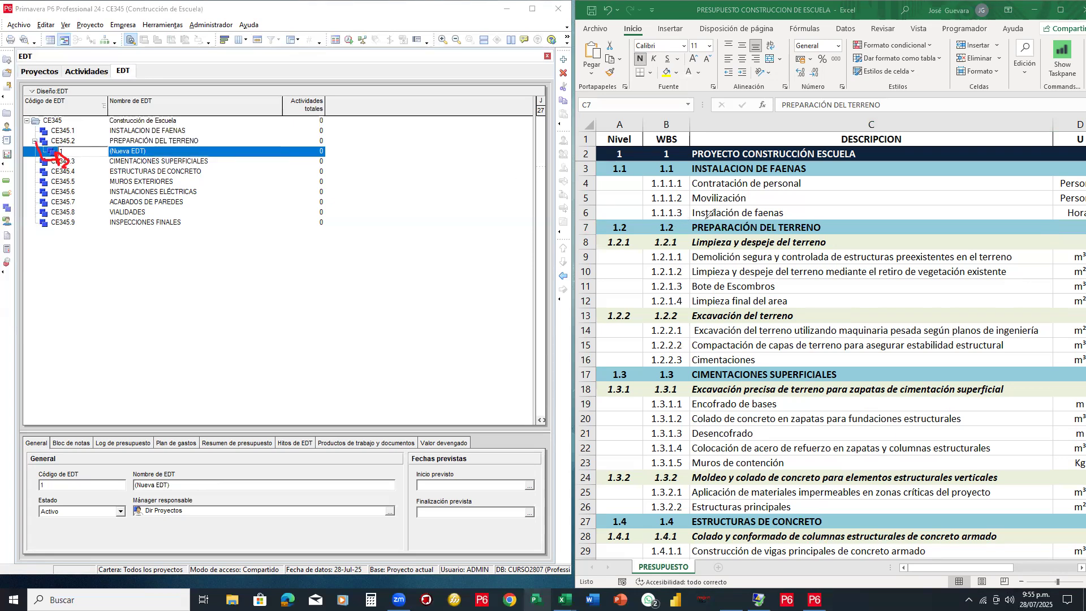
mouse_move(620, 219)
mouse_down()
mouse_move(637, 237)
mouse_move(619, 220)
mouse_move(614, 258)
mouse_move(654, 261)
mouse_up()
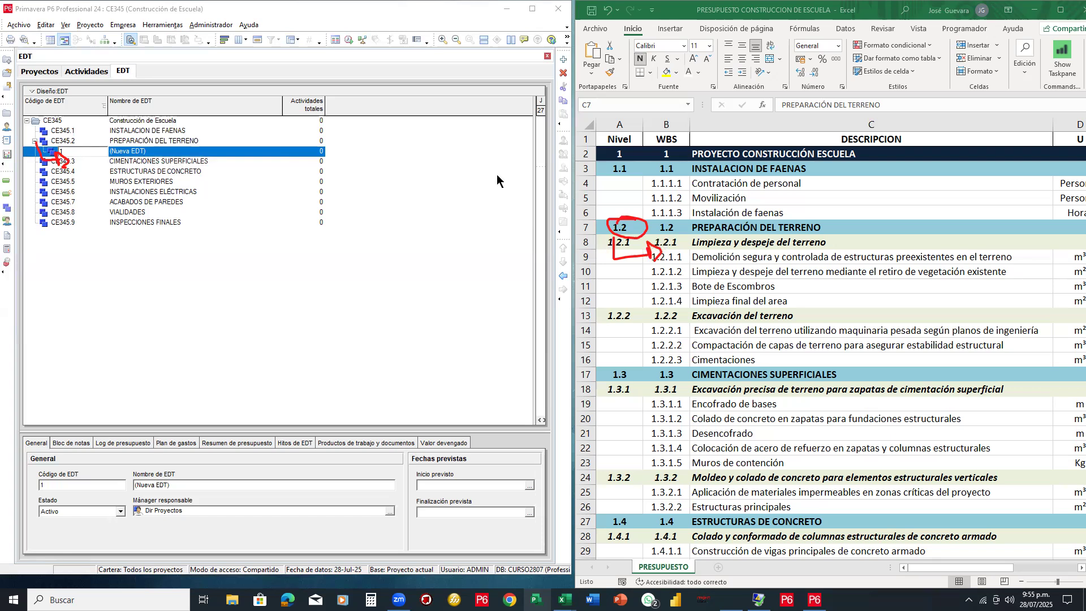
click(718, 242)
click(717, 244)
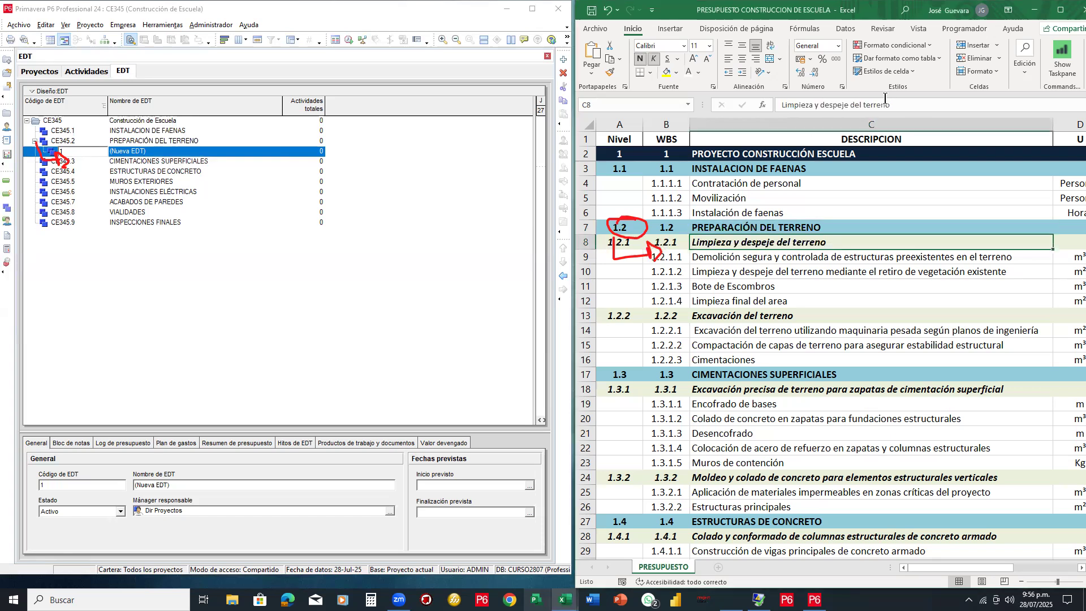
drag(892, 106, 776, 105)
key(ctrl+c)
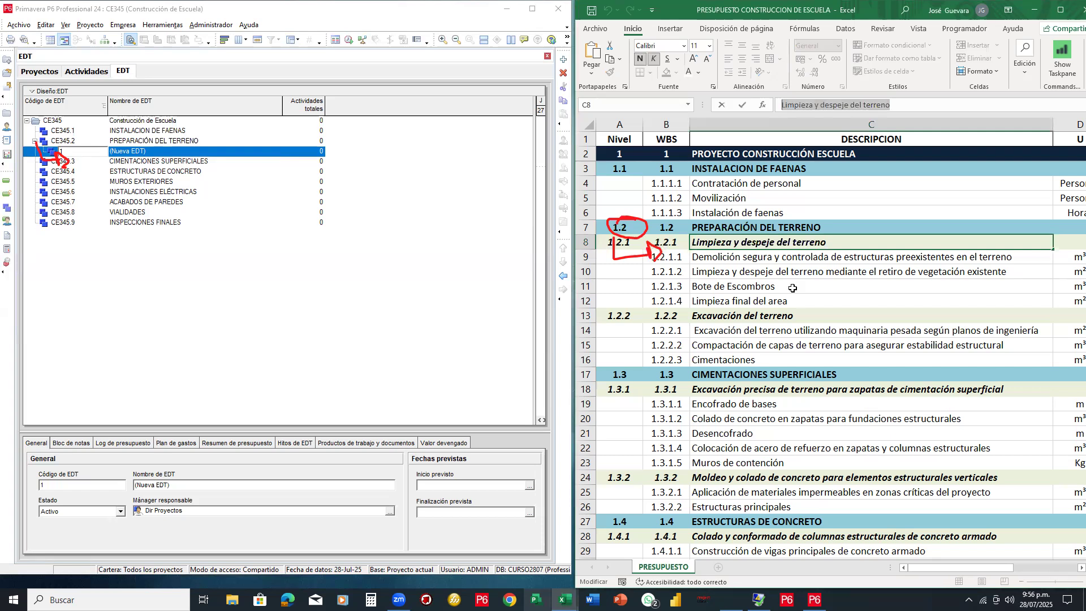
click(161, 152)
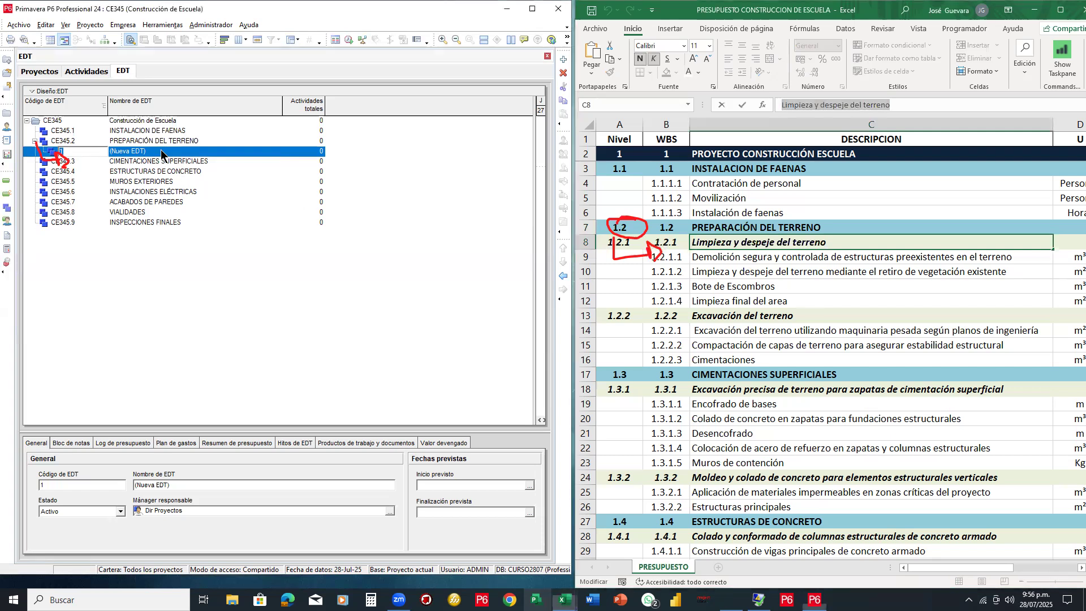
key(ctrl+v)
click(180, 164)
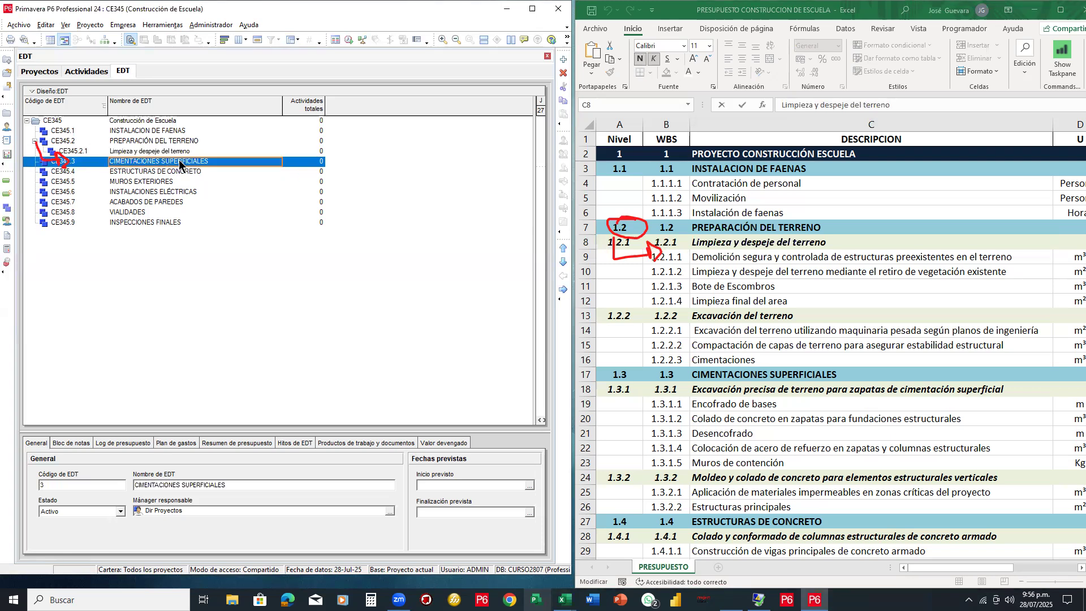
Add a second sub-element, CE345.2.2, named Excavación del terreno pasted from the budget
click(142, 152)
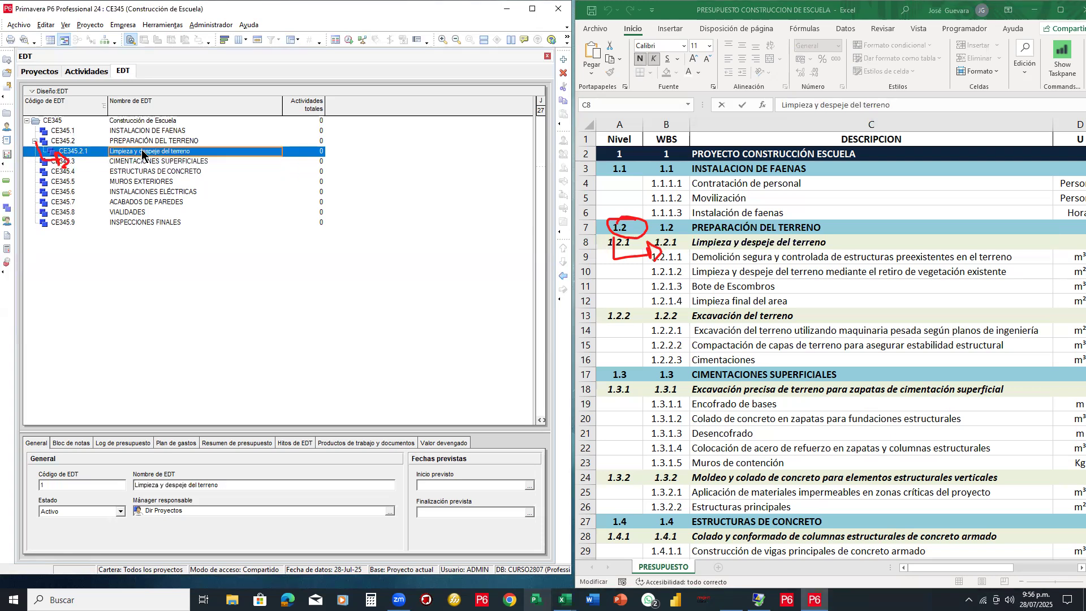
right_click(143, 153)
click(174, 227)
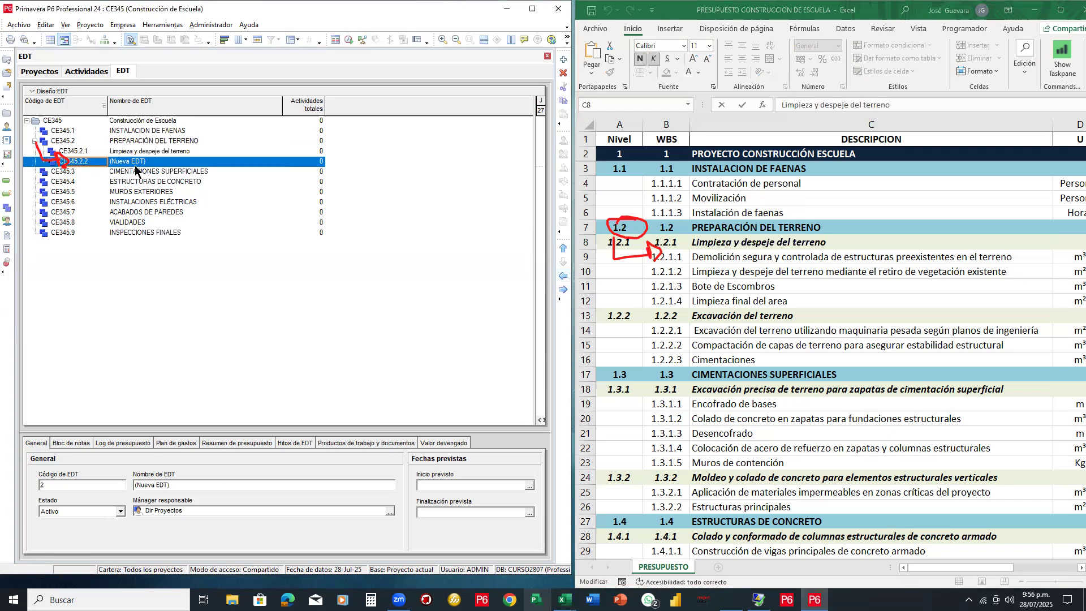
click(746, 318)
drag(862, 104, 781, 104)
key(ctrl+c)
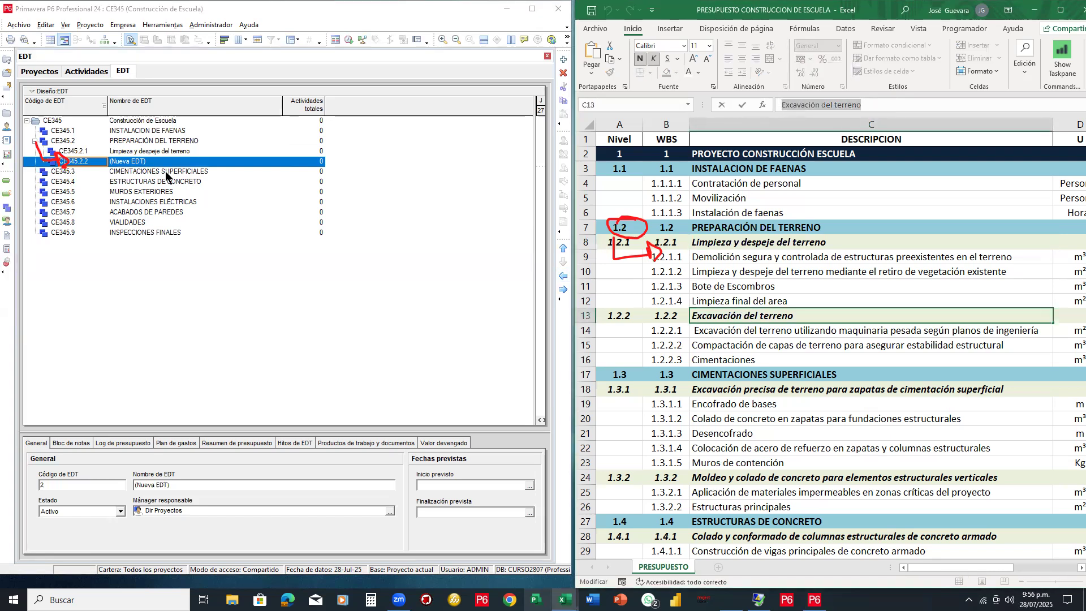
click(181, 162)
key(ctrl+v)
key(Return)
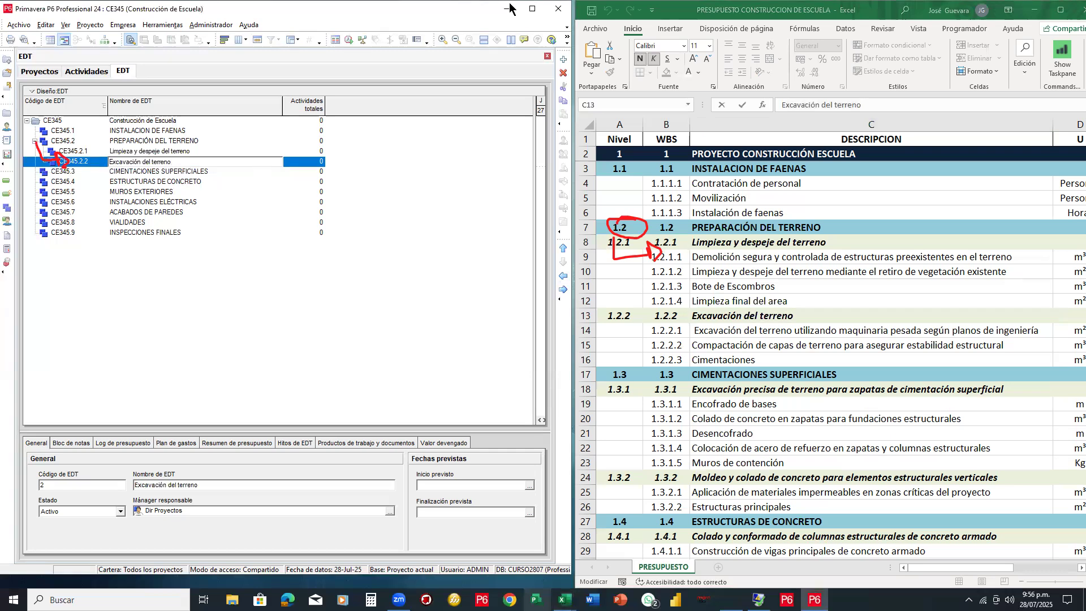
click(532, 8)
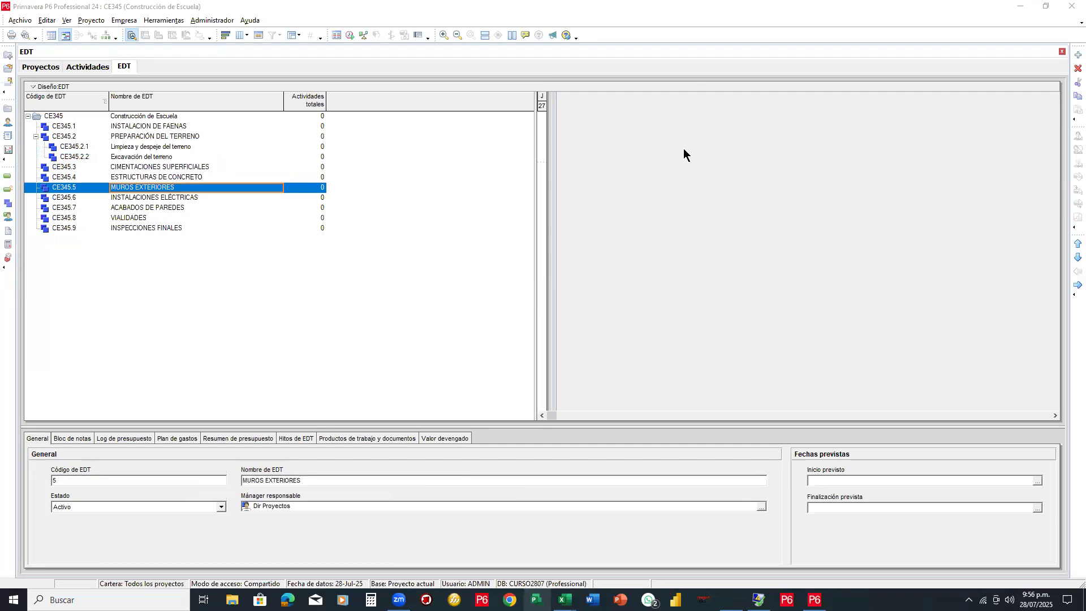
Show the full-screen Activities view and select the MUROS EXTERIORES band
mouse_move(37, 216)
mouse_down()
mouse_move(38, 255)
mouse_move(50, 134)
mouse_move(48, 160)
mouse_up()
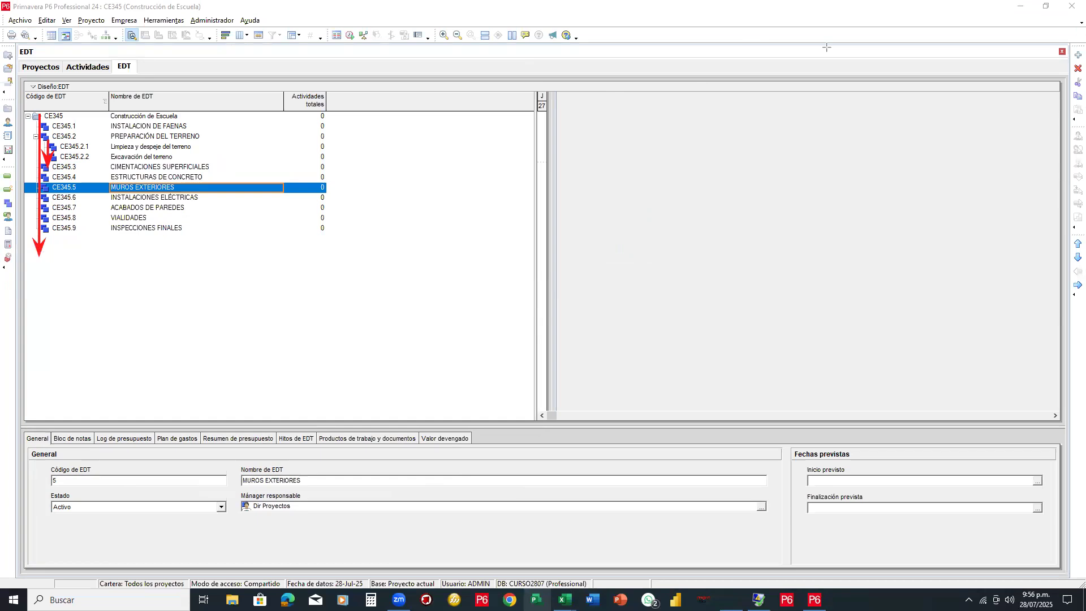
key(Escape)
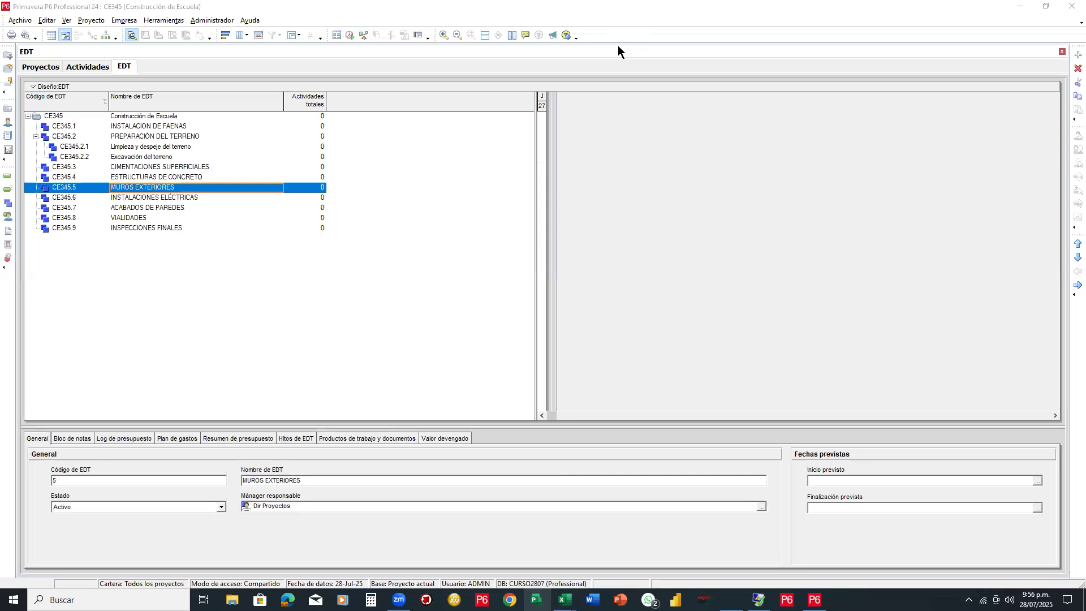
click(92, 66)
click(357, 206)
drag(356, 207, 340, 124)
click(340, 126)
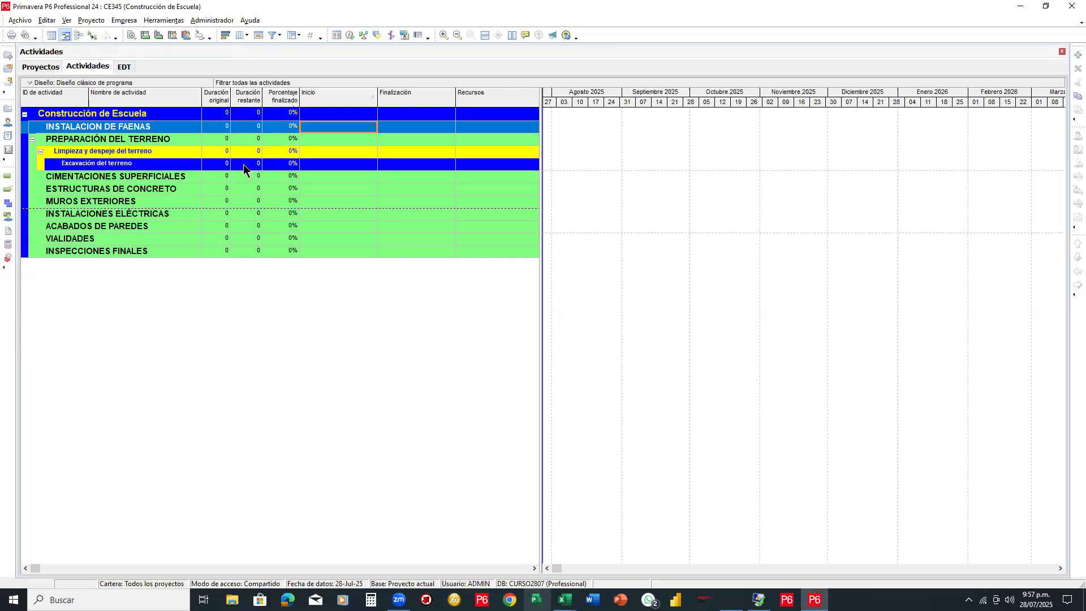
click(326, 190)
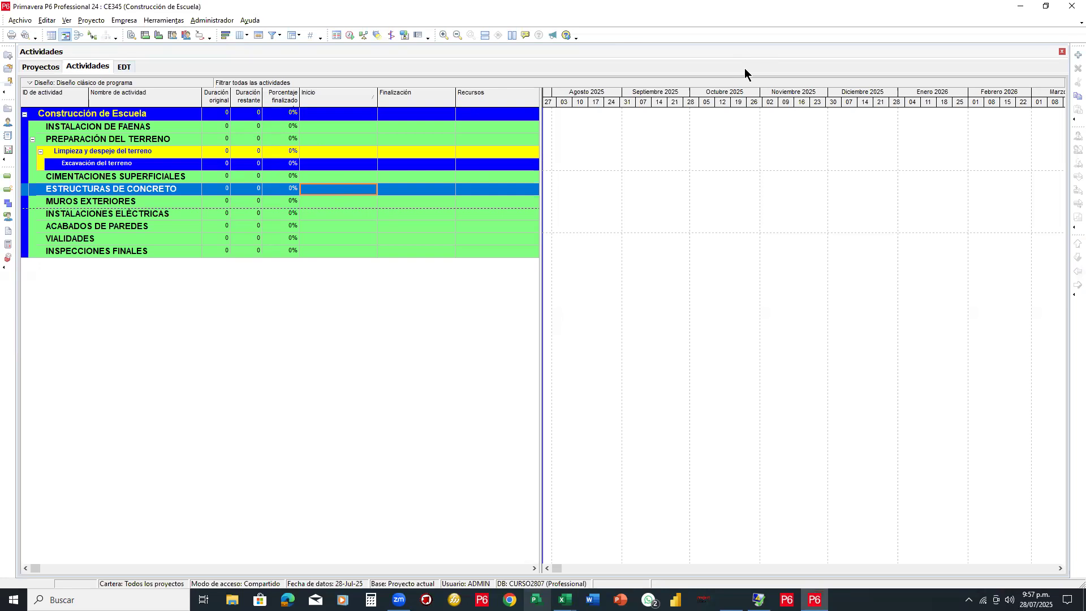
mouse_move(837, 254)
mouse_down()
mouse_move(369, 338)
mouse_move(329, 281)
mouse_move(348, 293)
mouse_move(323, 313)
mouse_up()
mouse_move(575, 286)
mouse_down()
mouse_move(587, 321)
mouse_move(565, 286)
mouse_move(593, 267)
mouse_up()
drag(568, 313, 588, 297)
mouse_move(593, 292)
mouse_down()
mouse_move(613, 296)
mouse_move(607, 314)
mouse_up()
mouse_move(614, 257)
mouse_down()
mouse_move(560, 256)
mouse_move(546, 337)
mouse_move(629, 266)
mouse_move(615, 258)
mouse_up()
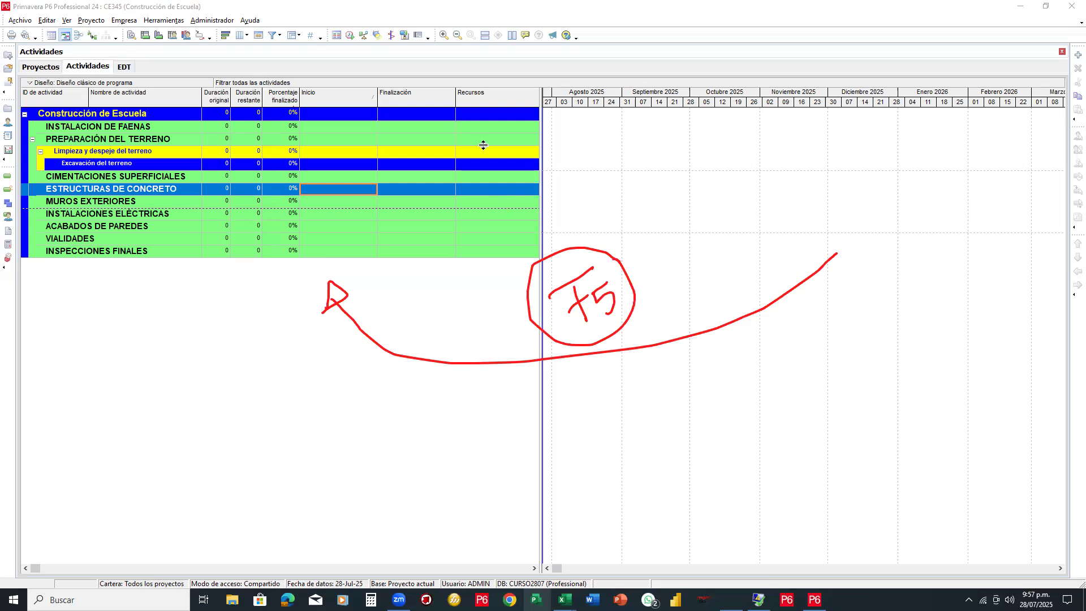
click(19, 21)
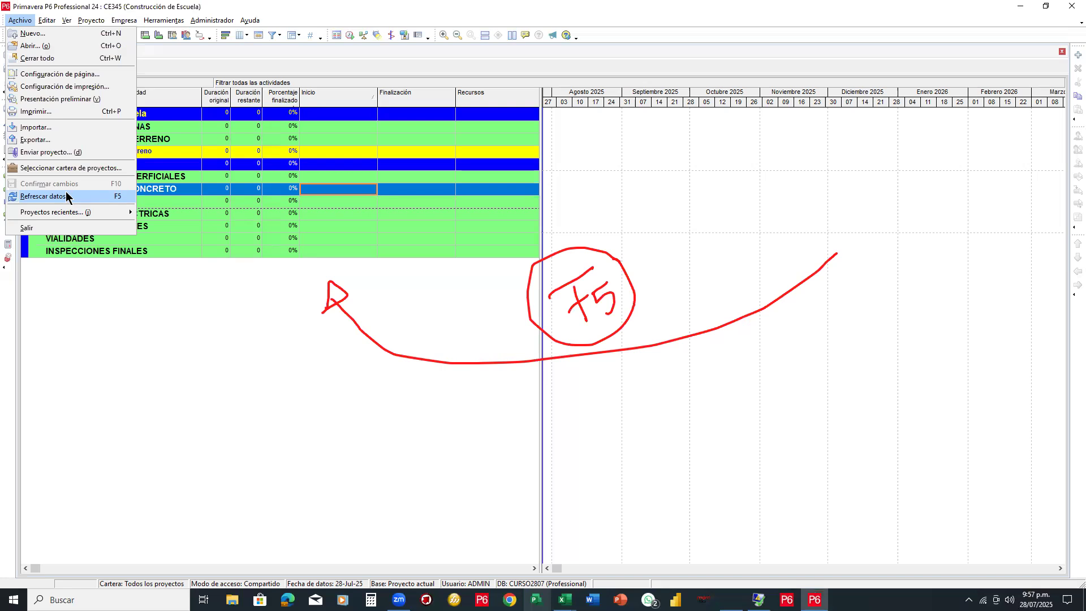
Refresh the data with Refrescar datos and snap P6 to the left half beside Excel
click(67, 196)
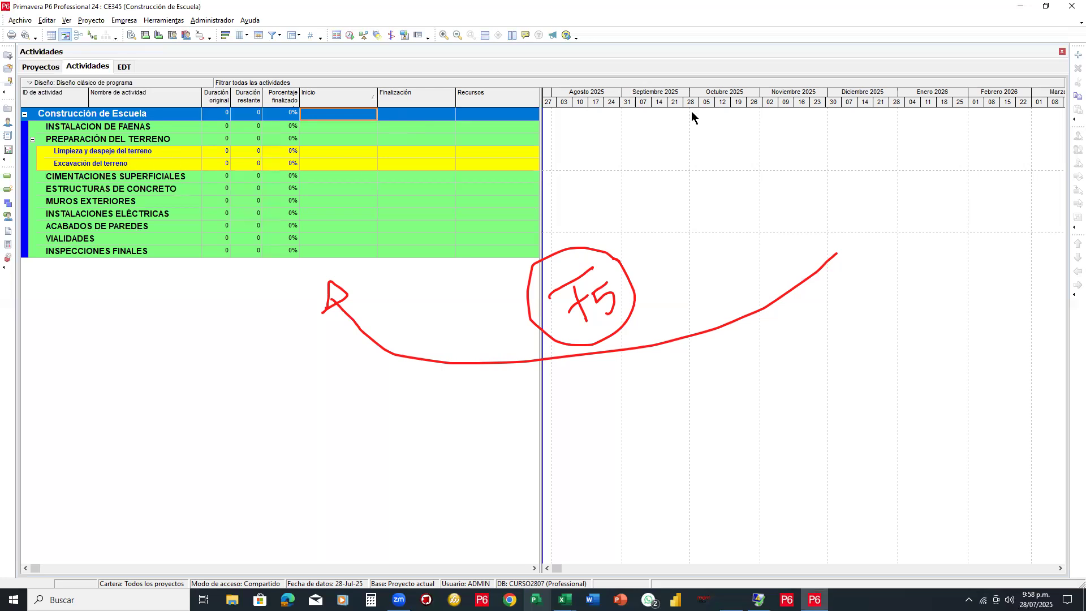
key(super+Left)
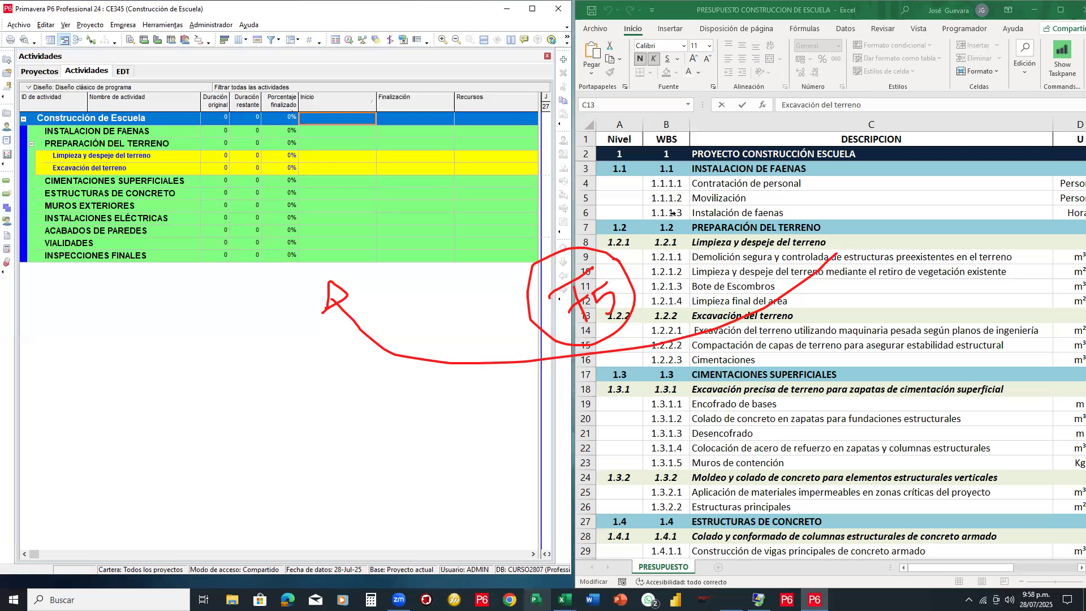
click(586, 256)
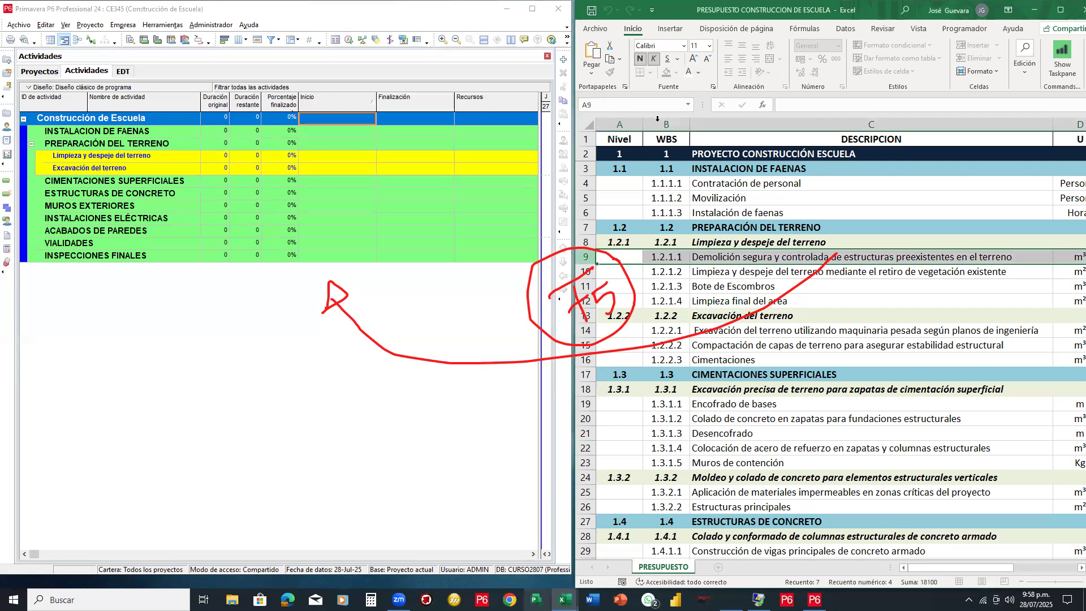
mouse_move(613, 231)
mouse_down()
mouse_move(586, 326)
mouse_move(335, 325)
mouse_move(317, 303)
mouse_move(467, 174)
mouse_up()
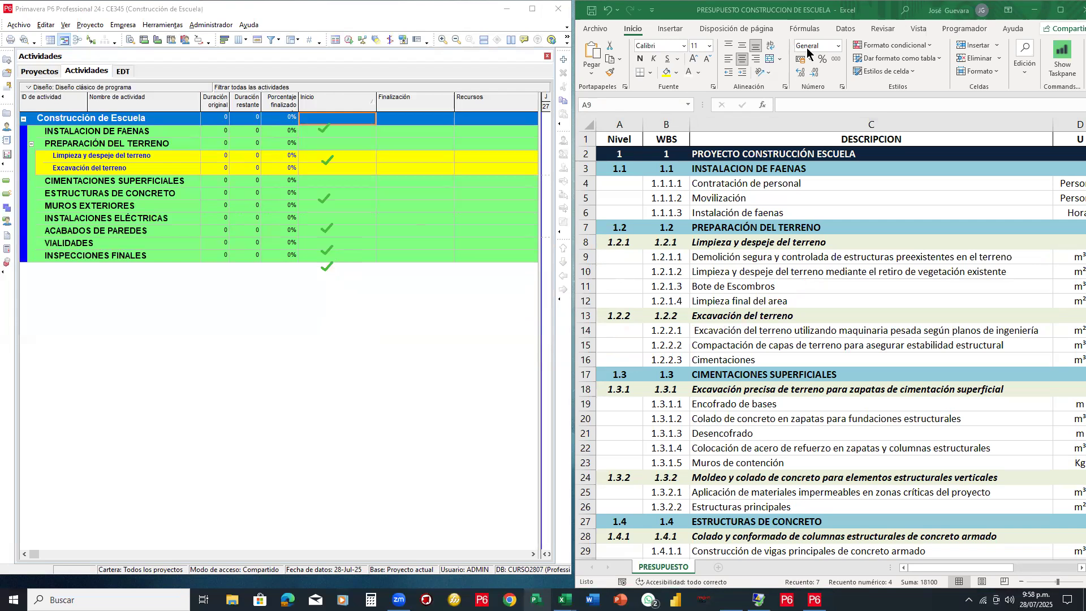
click(325, 127)
click(327, 160)
click(326, 228)
click(327, 250)
click(327, 266)
click(325, 199)
click(764, 169)
click(775, 226)
click(830, 241)
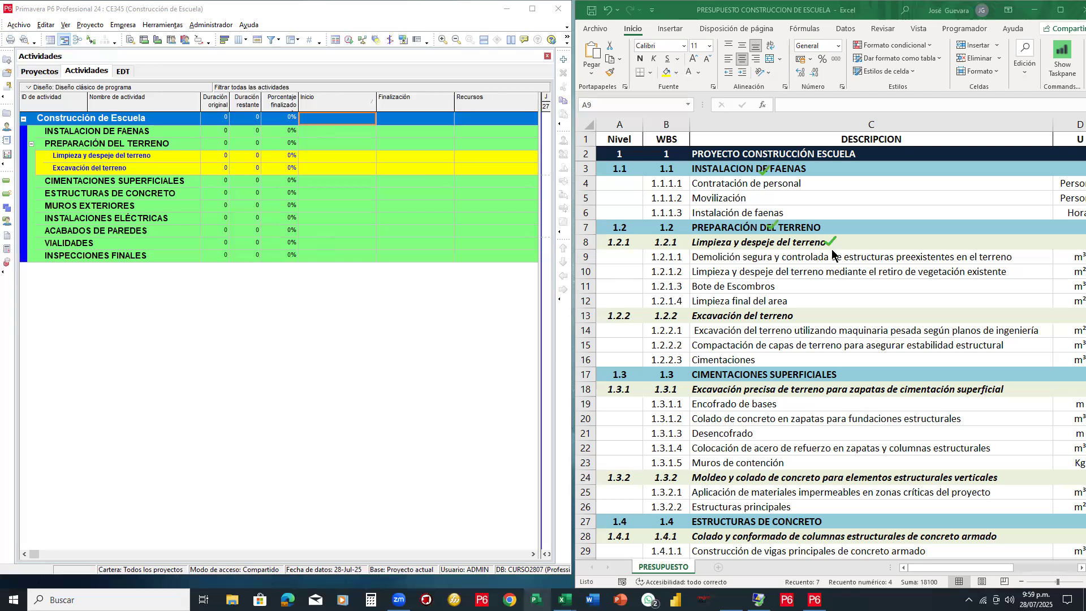
click(836, 314)
scroll(828, 366, down, 7)
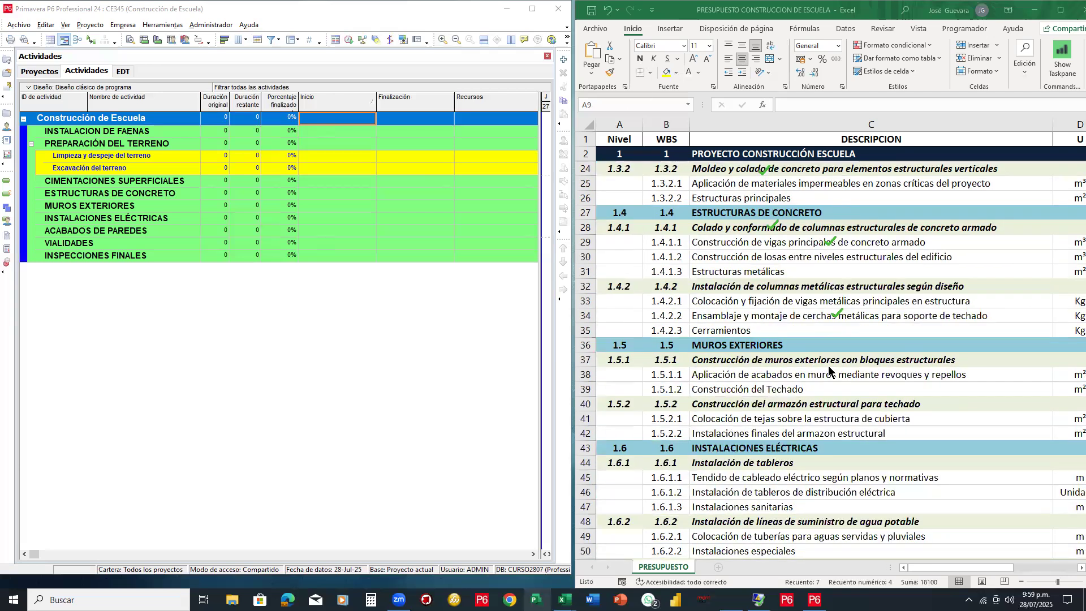
scroll(829, 365, down, 14)
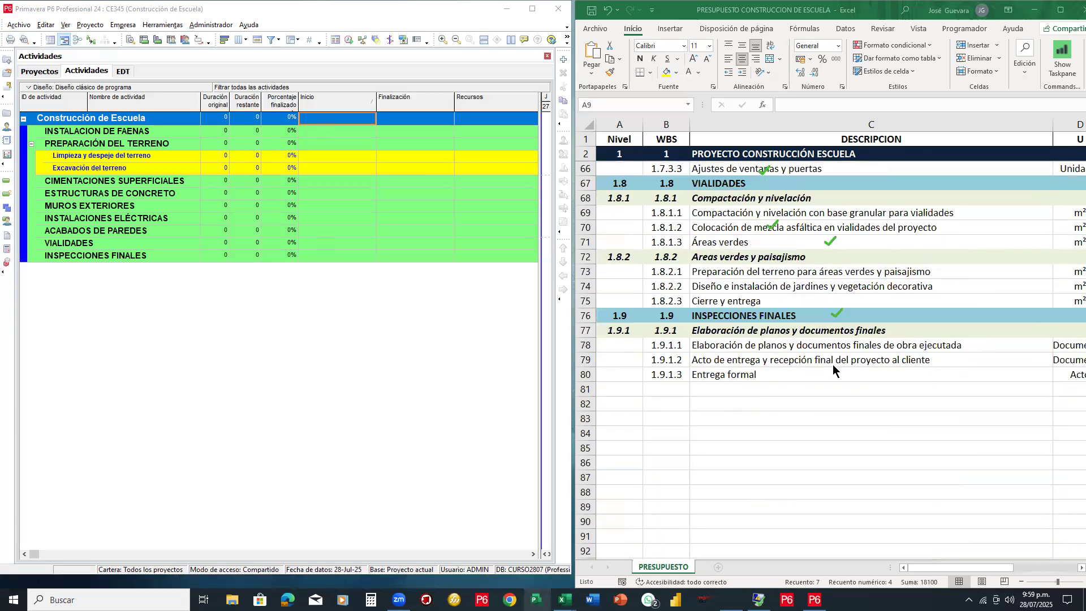
scroll(833, 368, up, 16)
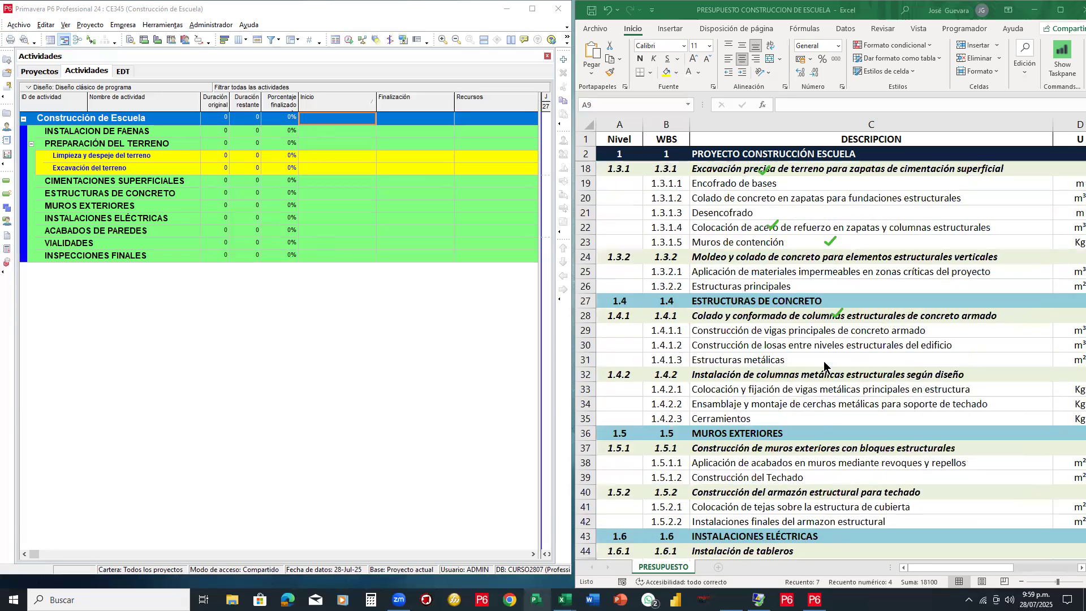
scroll(821, 366, up, 3)
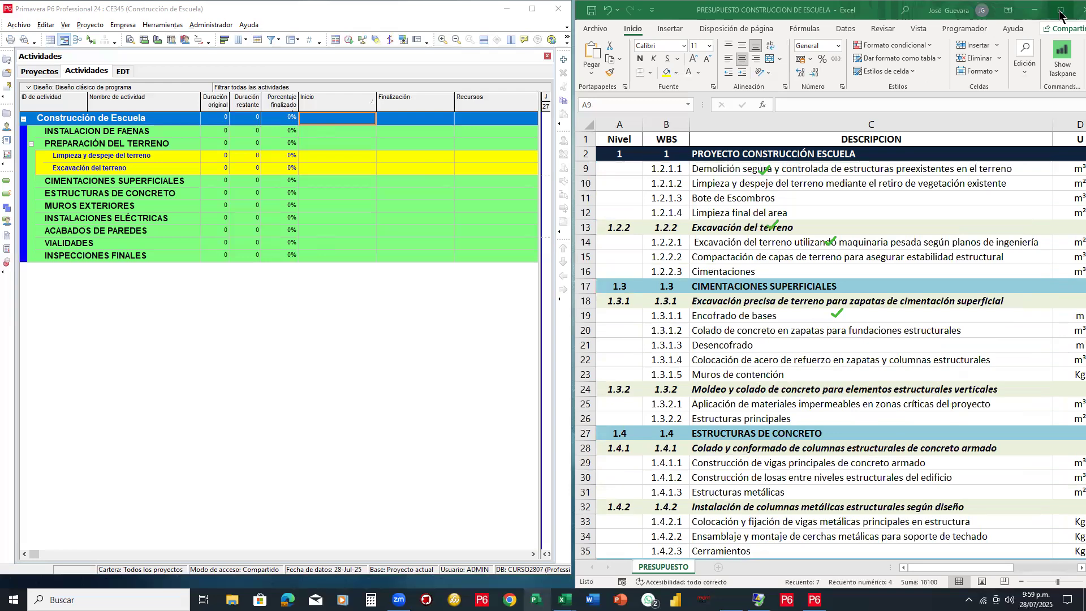
Maximize Excel and filter the Nivel column to show only (Vacías) rows
double_click(981, 10)
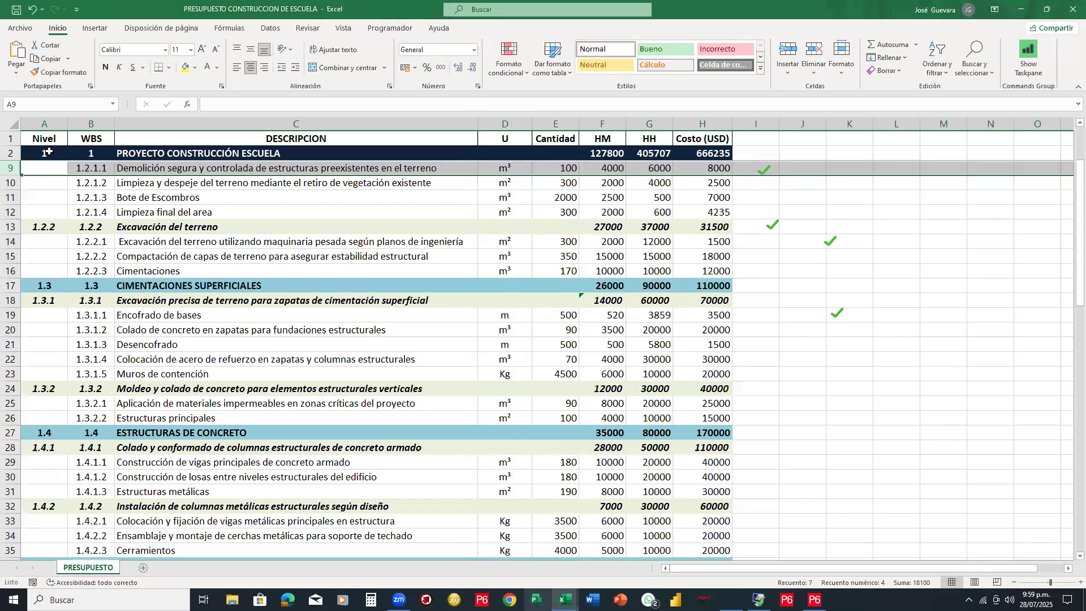
click(272, 183)
click(271, 29)
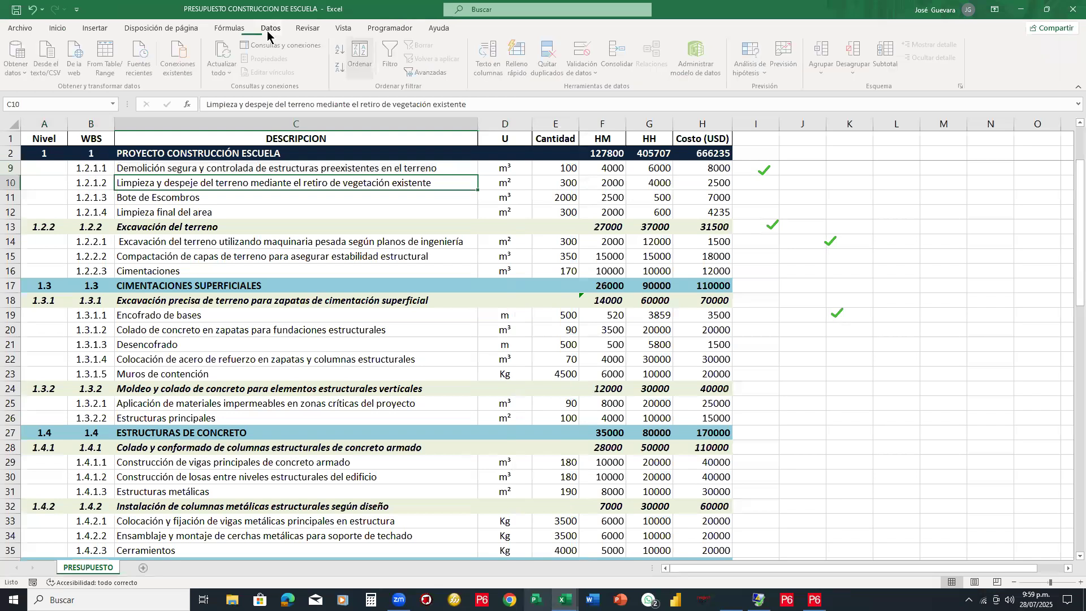
click(391, 58)
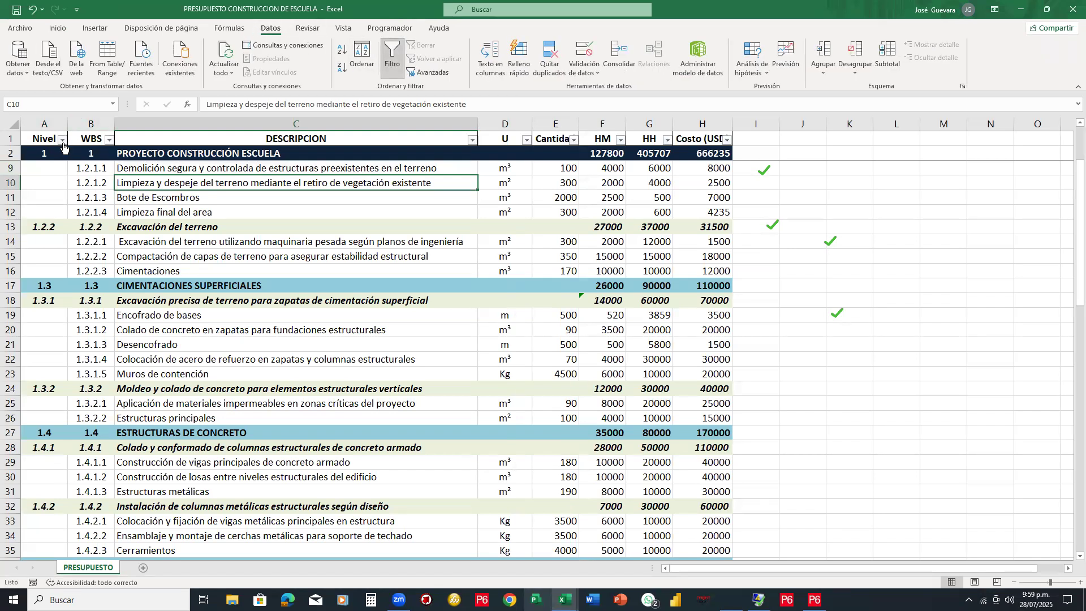
click(63, 139)
click(56, 274)
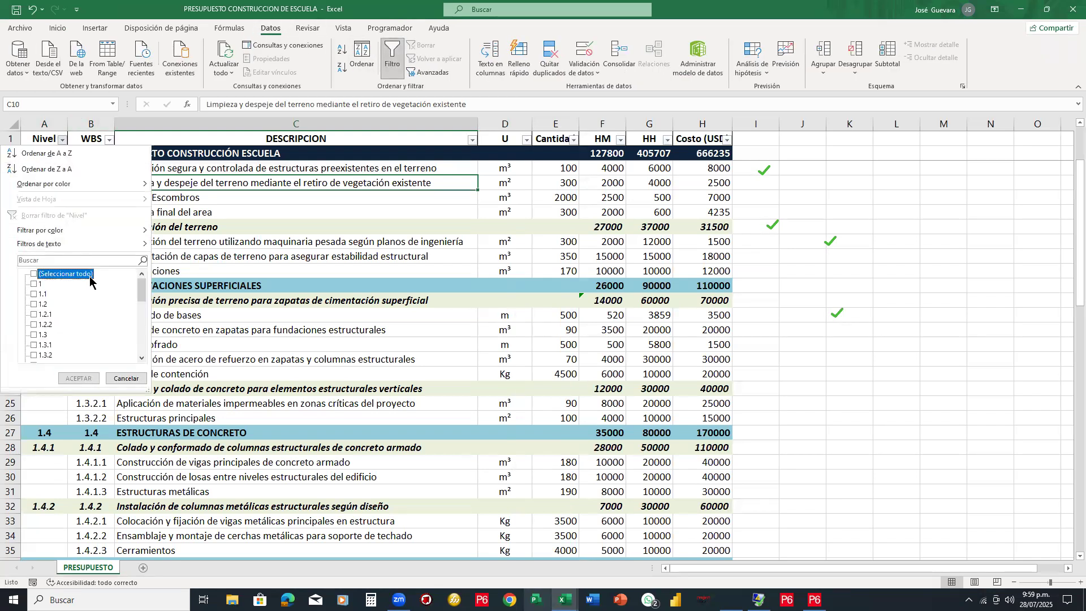
drag(141, 294, 141, 342)
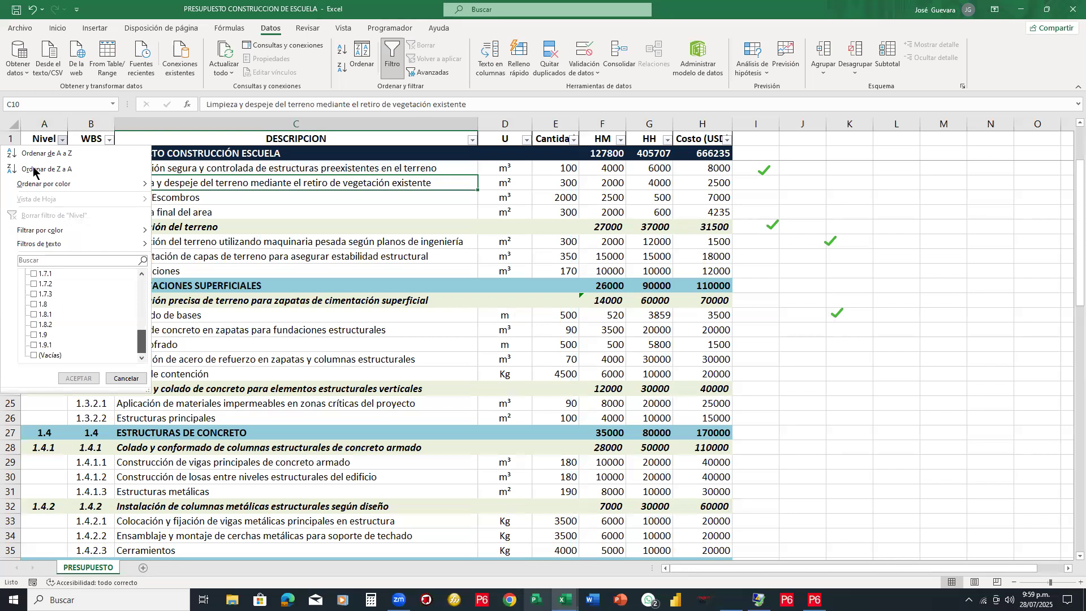
click(40, 357)
click(79, 378)
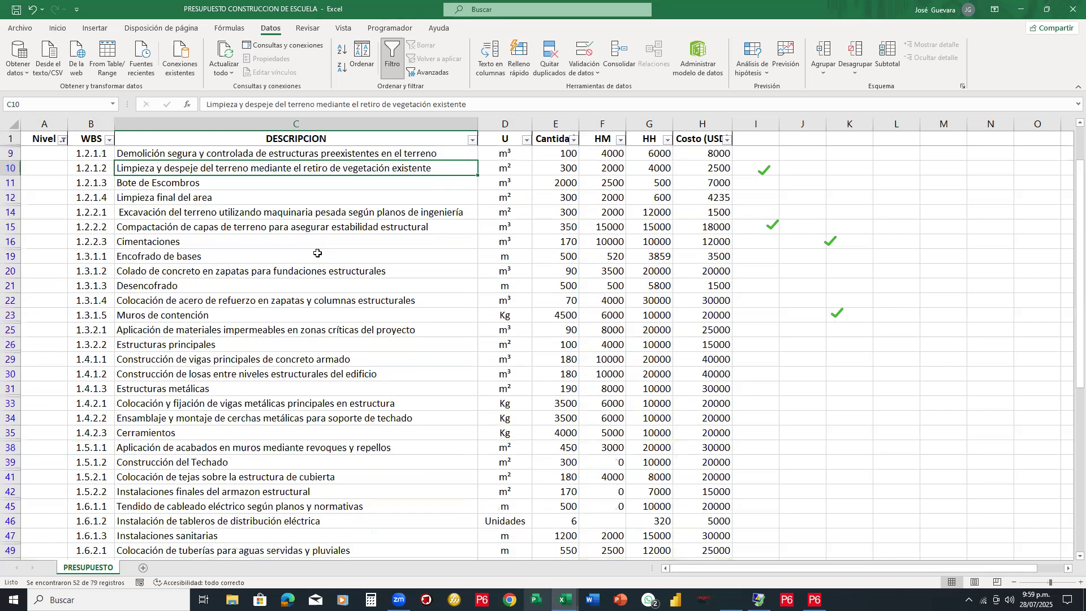
scroll(318, 252, down, 5)
scroll(318, 252, down, 3)
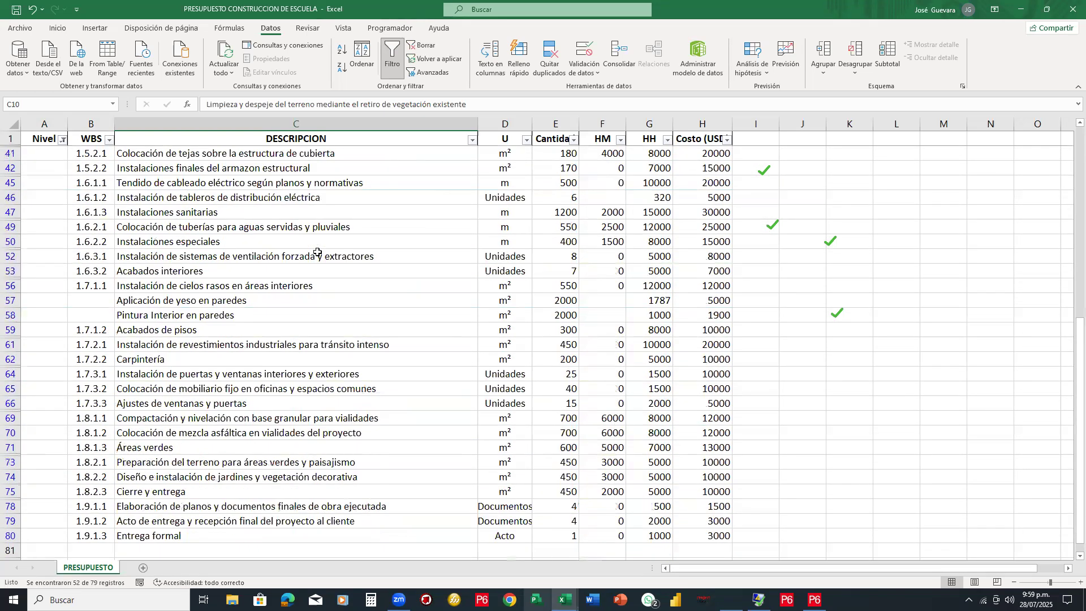
scroll(318, 252, up, 1)
scroll(318, 253, up, 10)
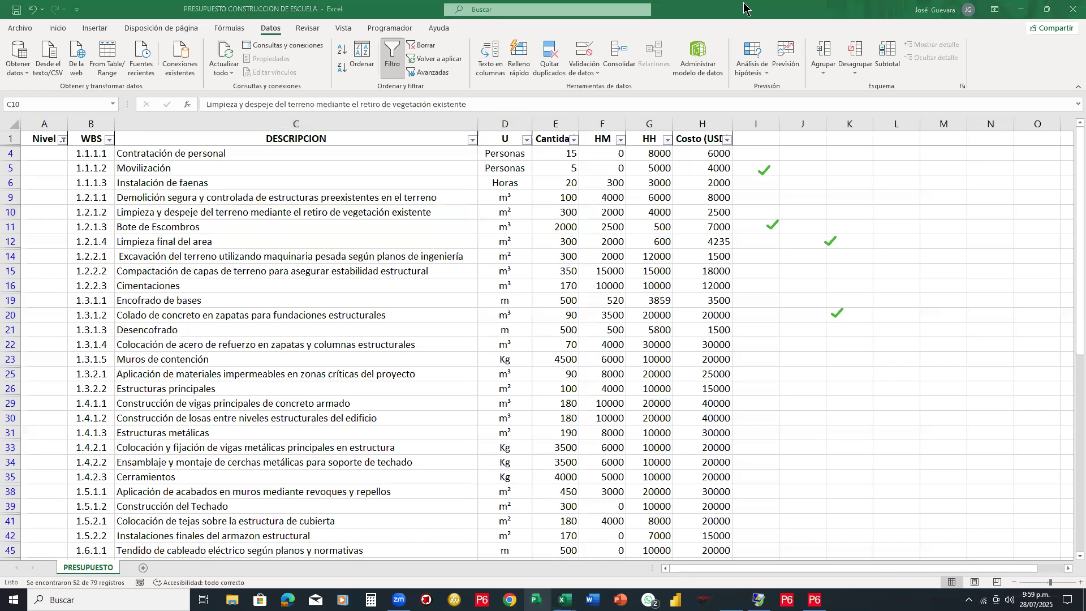
Erase the check marks in column K, including those beside rows 5 and 11
drag(765, 169, 792, 252)
click(837, 314)
click(834, 241)
scroll(255, 298, down, 3)
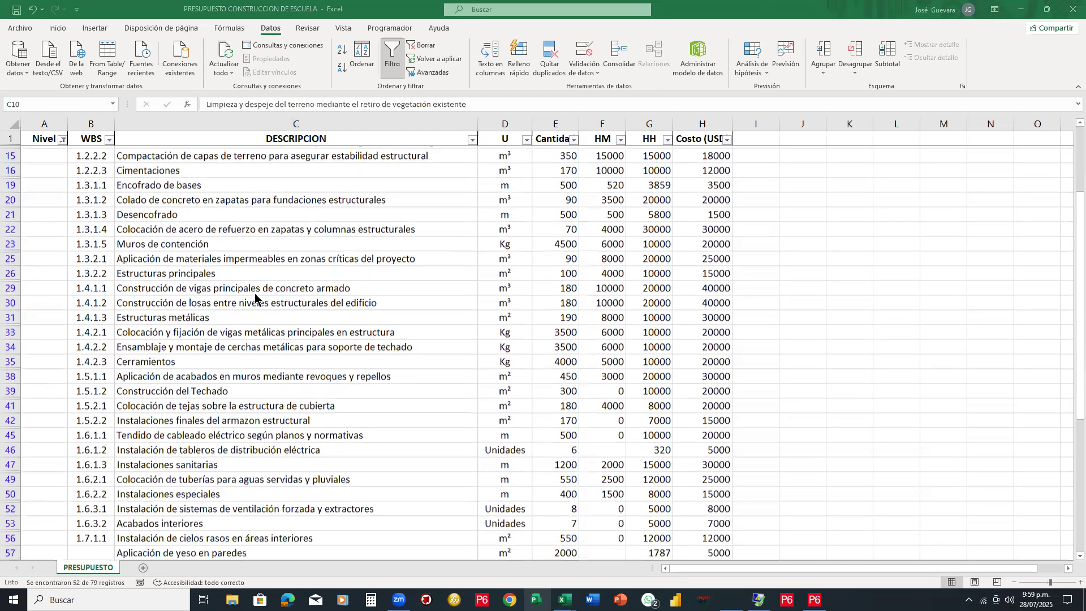
scroll(256, 298, up, 3)
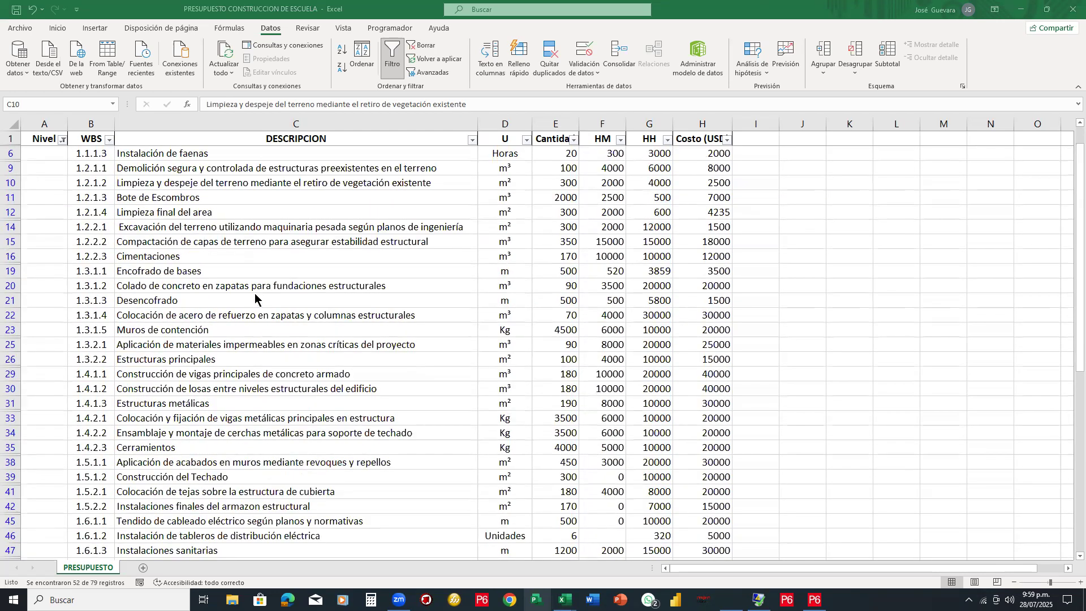
scroll(255, 298, down, 8)
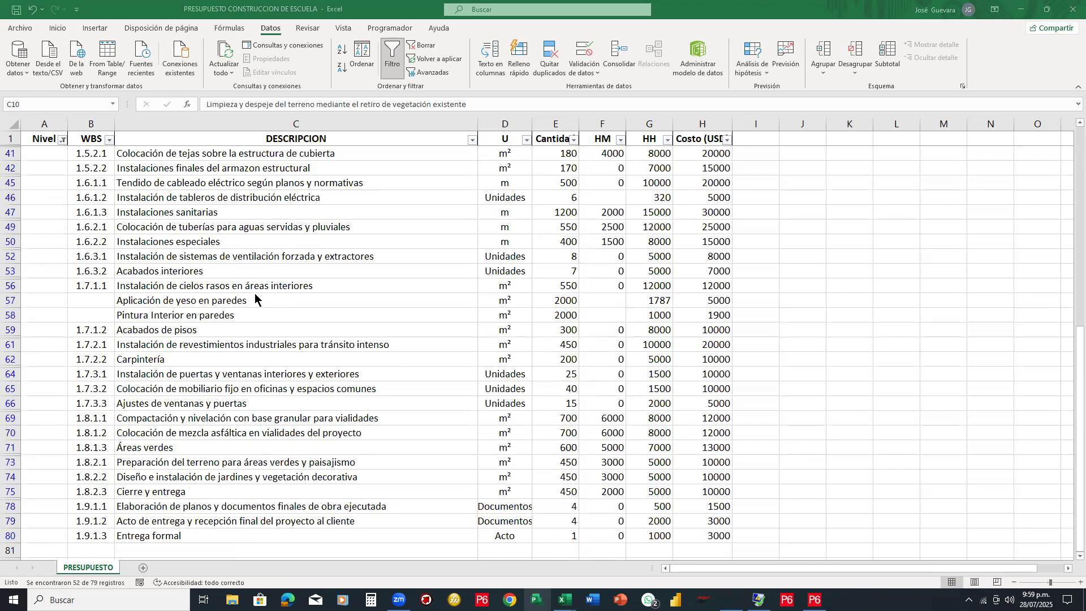
scroll(256, 298, up, 9)
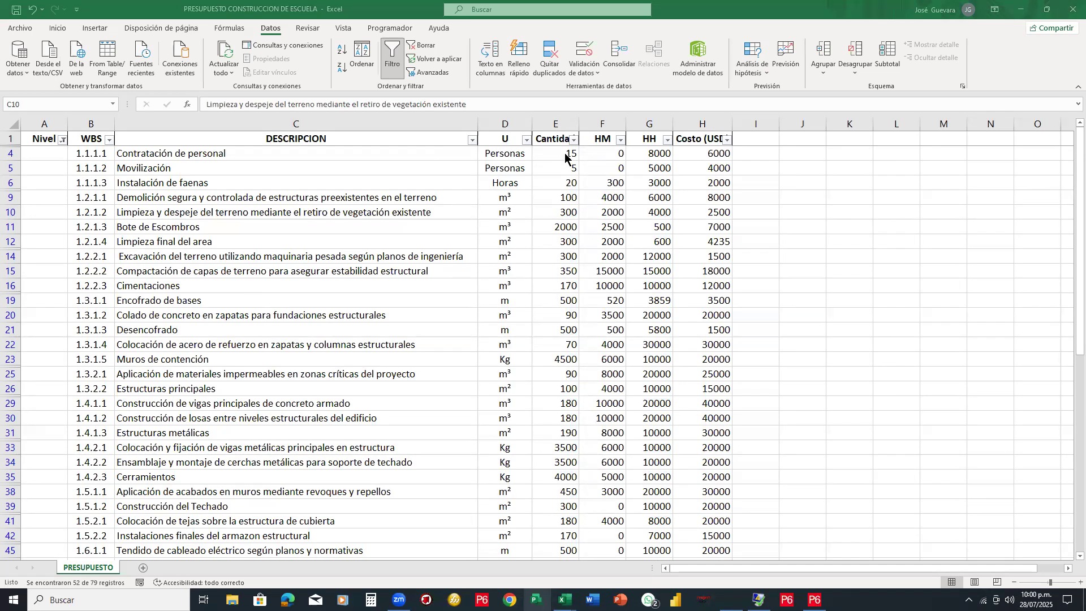
Check the Contratación de personal cost and the HH and Costo (USD) columns, then remove the filter
click(699, 150)
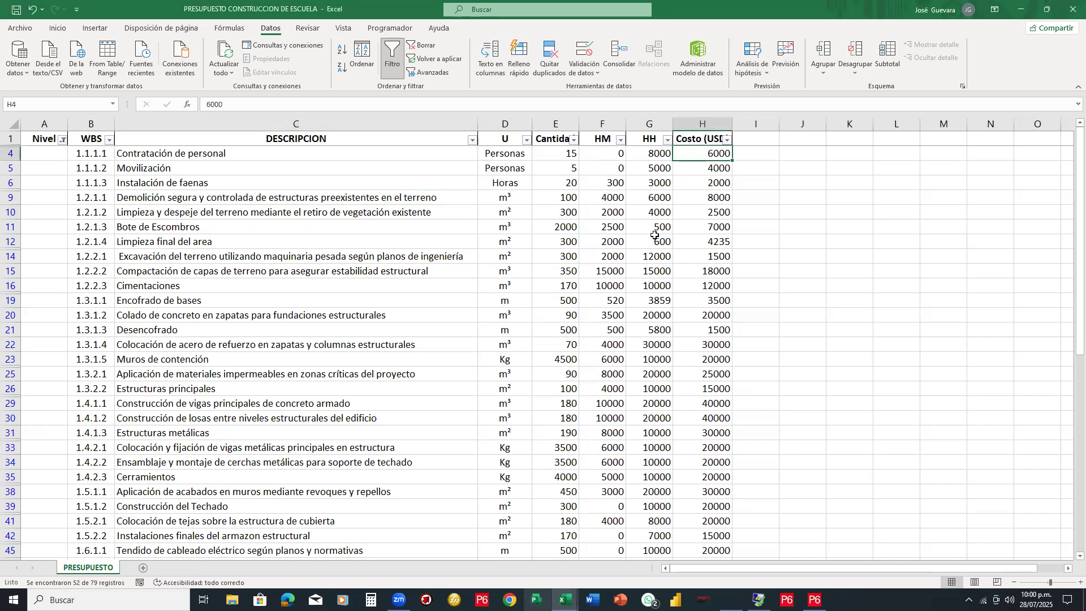
click(639, 136)
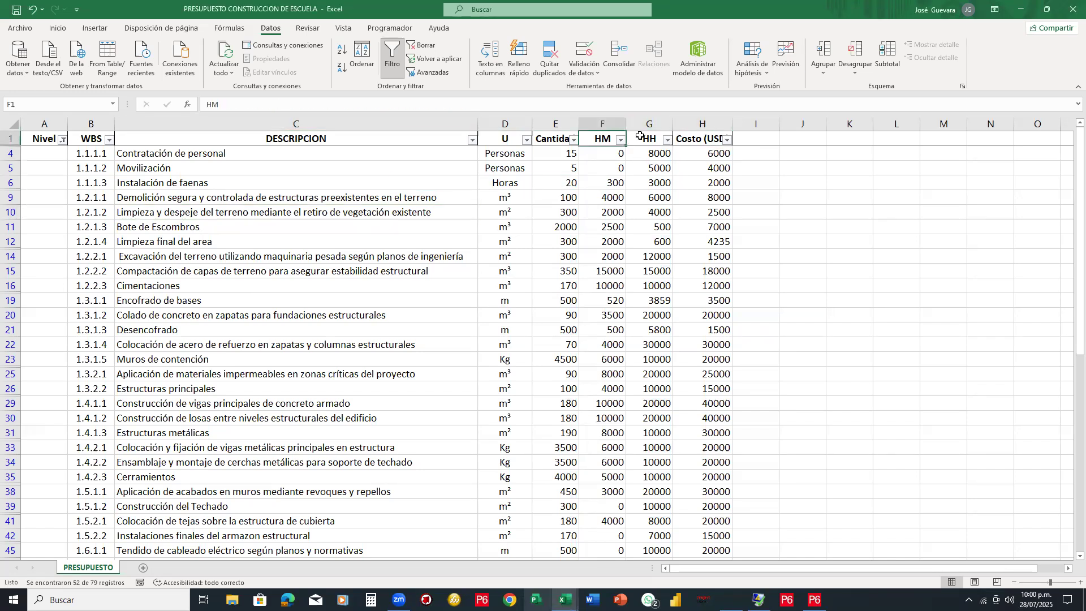
click(709, 141)
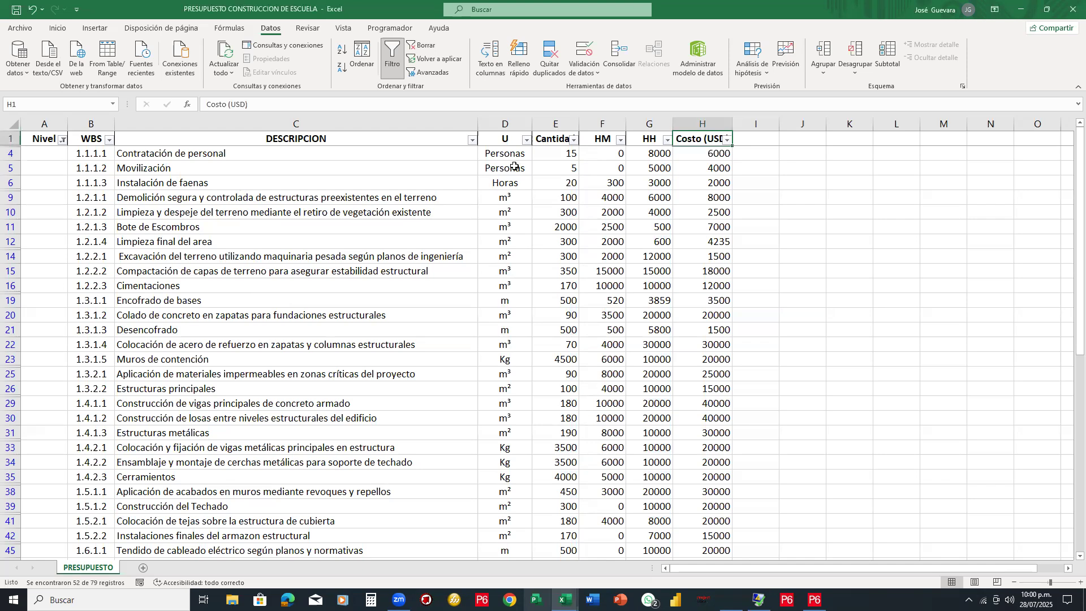
click(398, 57)
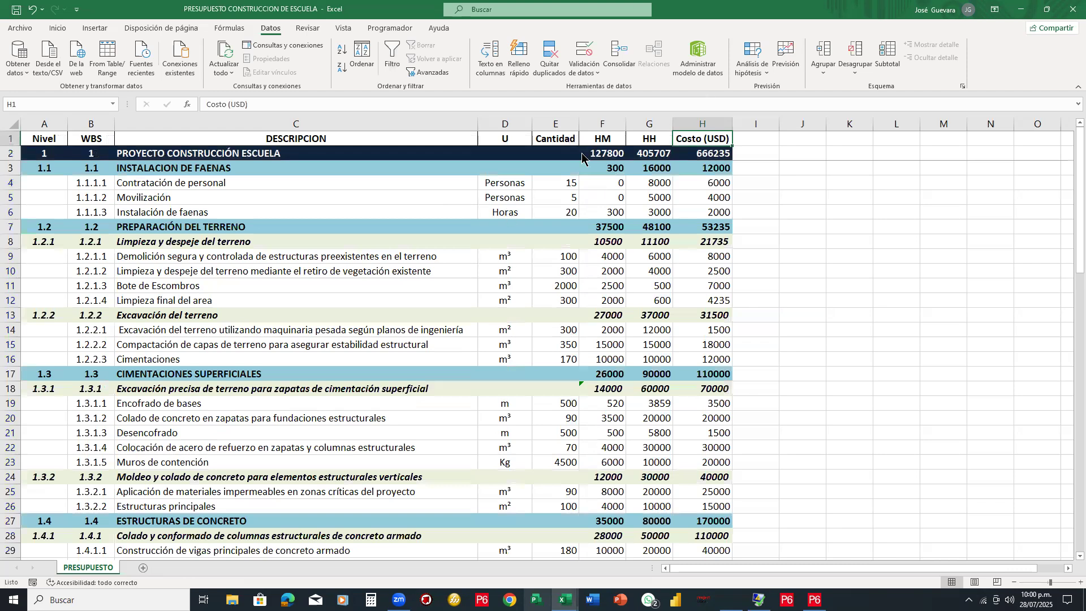
Tick the project total cost plus the Preparación del terreno and Limpieza y despeje subtotals
click(712, 153)
click(716, 226)
click(661, 227)
click(617, 226)
click(618, 241)
click(656, 241)
click(708, 244)
Tick the Excavación del terreno, Cimentaciones superficiales and row 18 subtotals
click(719, 311)
click(659, 313)
click(615, 320)
click(616, 362)
click(656, 369)
click(714, 370)
click(705, 388)
click(659, 392)
click(612, 394)
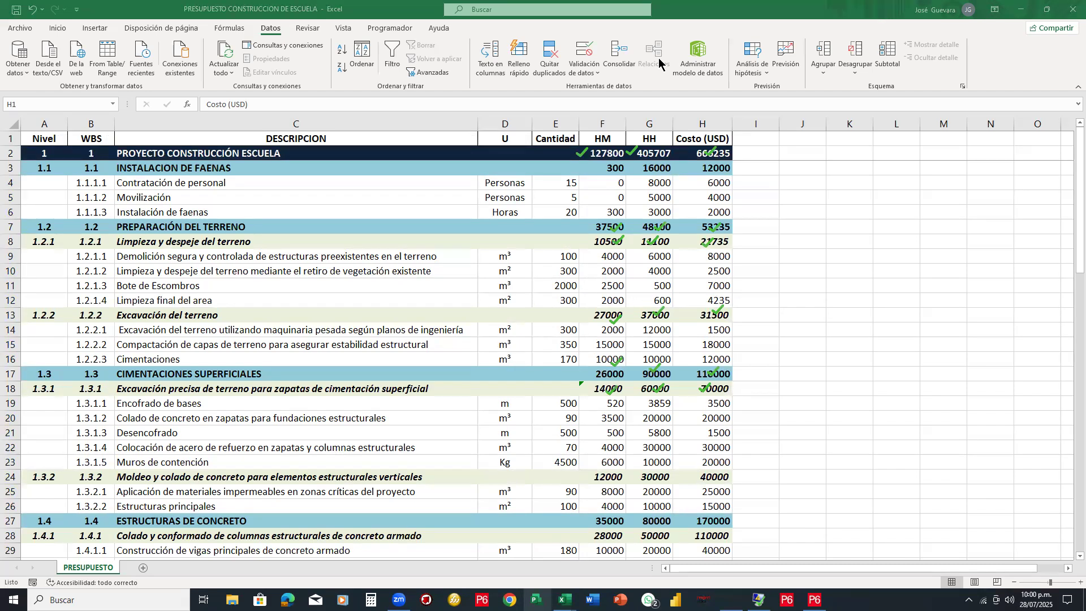
Clear all the check-mark annotations from the budget sheet
key(Escape)
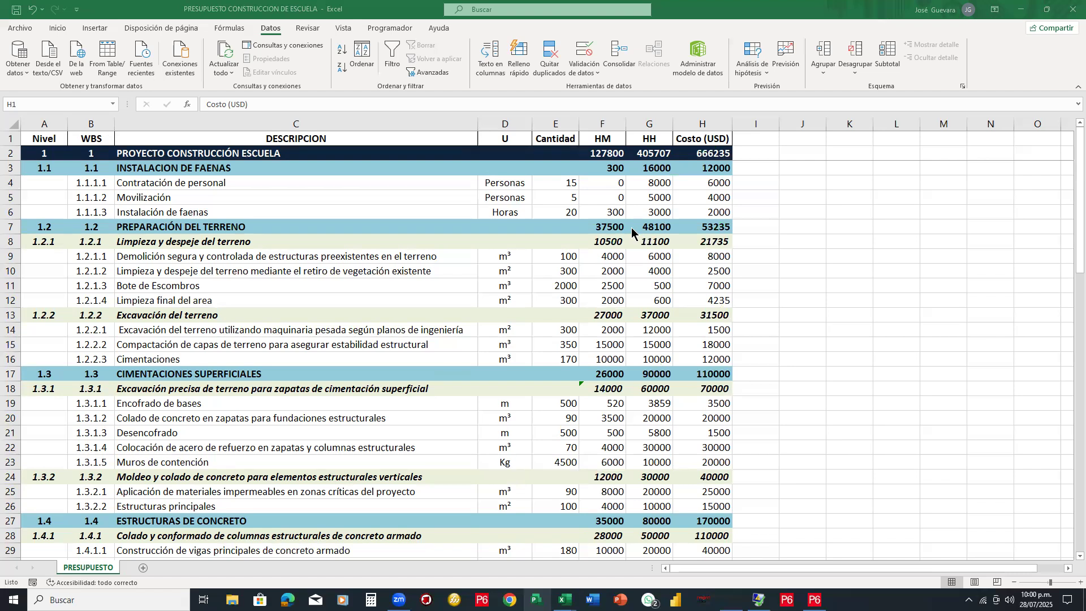
scroll(645, 280, down, 5)
scroll(644, 279, up, 4)
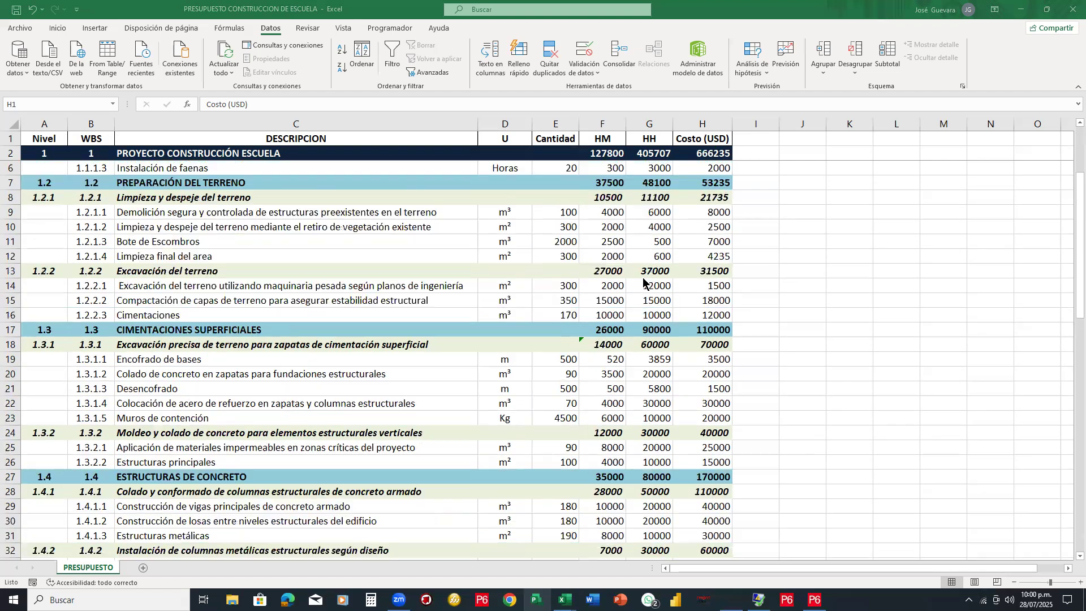
scroll(644, 281, up, 1)
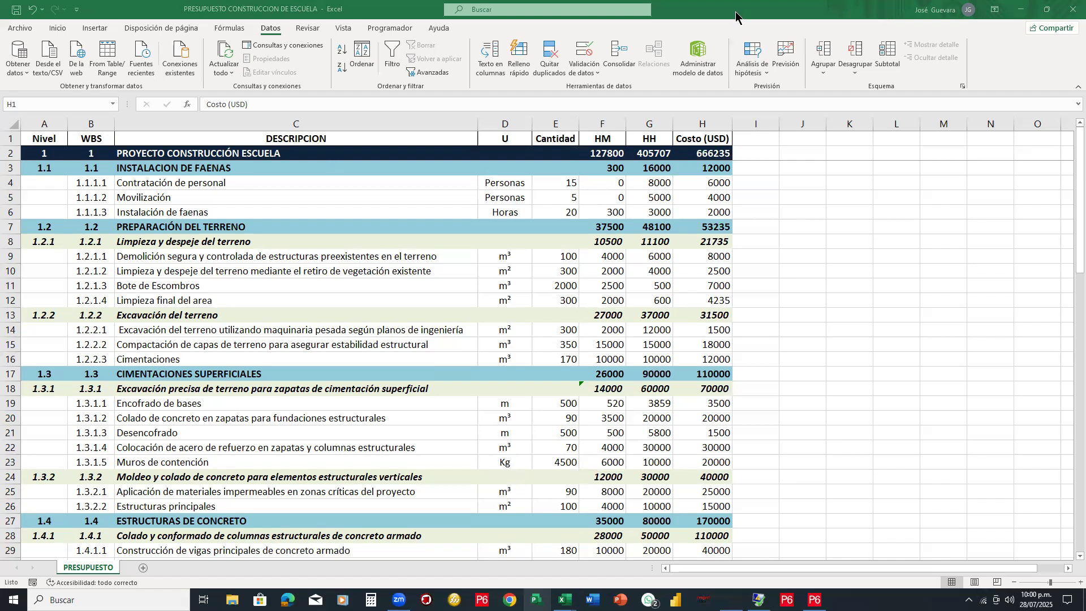
Mark the project title, Instalación de faenas, Limpieza y despeje and Excavación rows
drag(284, 150, 310, 140)
drag(251, 165, 282, 161)
drag(258, 242, 274, 232)
drag(254, 310, 277, 306)
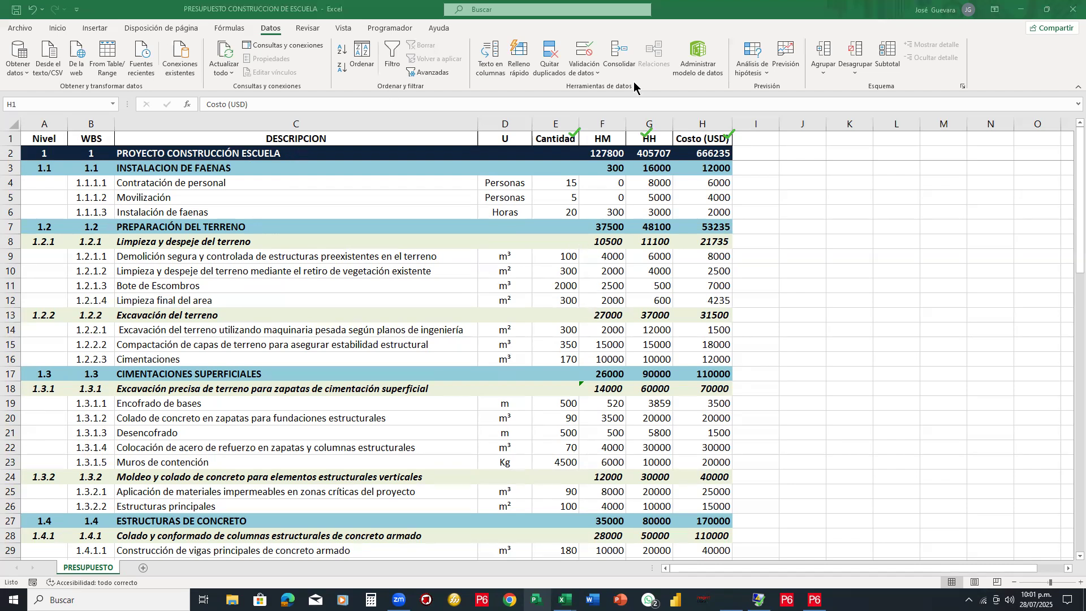
Dismiss the green error markers on the three budget header cells, then bring up File Explorer
click(732, 134)
click(575, 134)
click(649, 132)
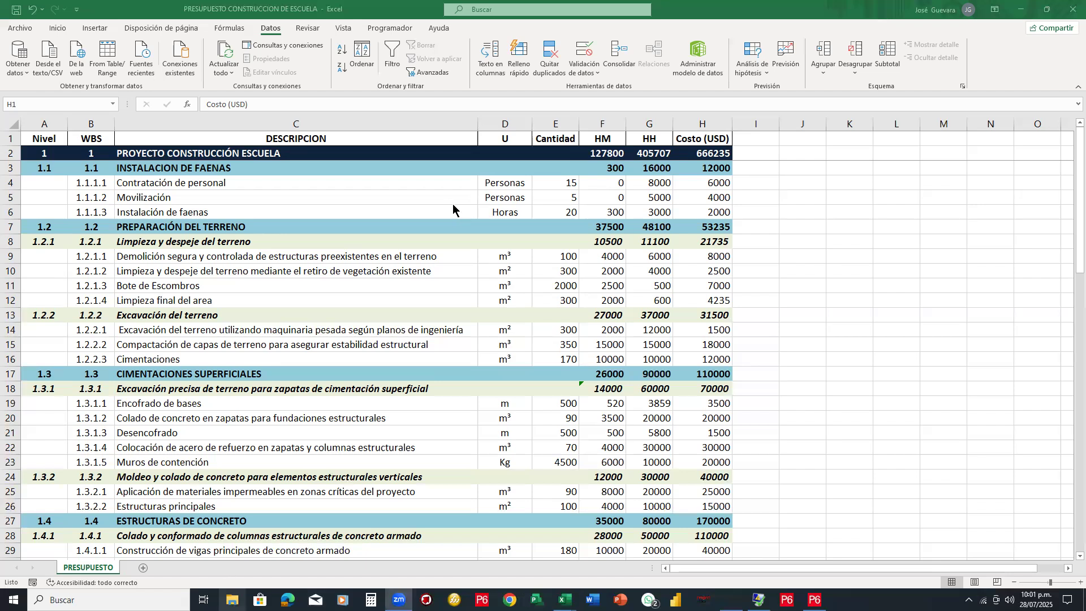
key(super+e)
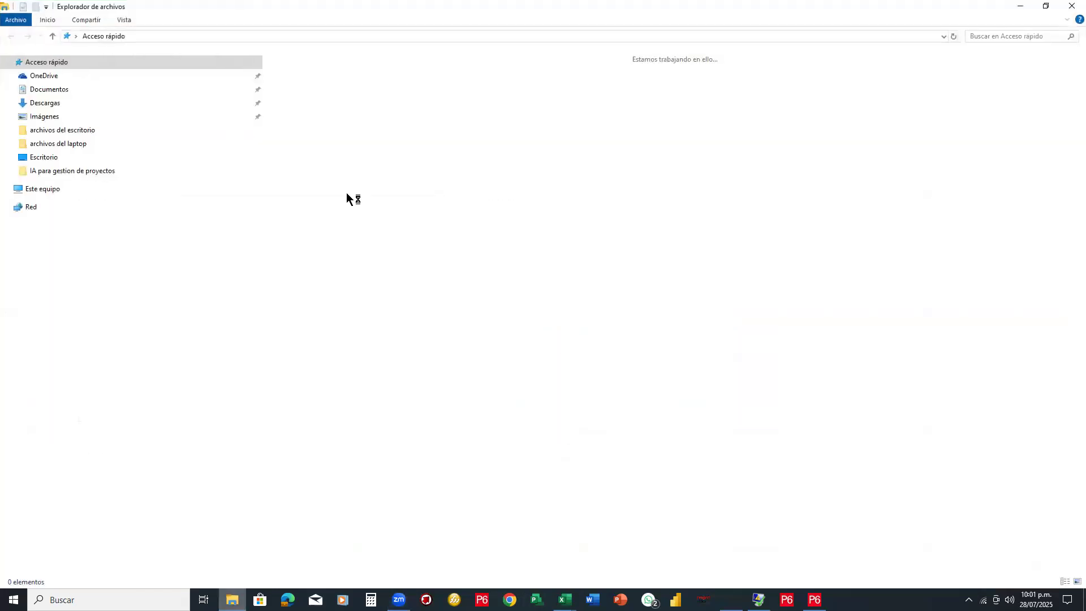
Open the Descargas folder and reverse its file order by type
click(47, 105)
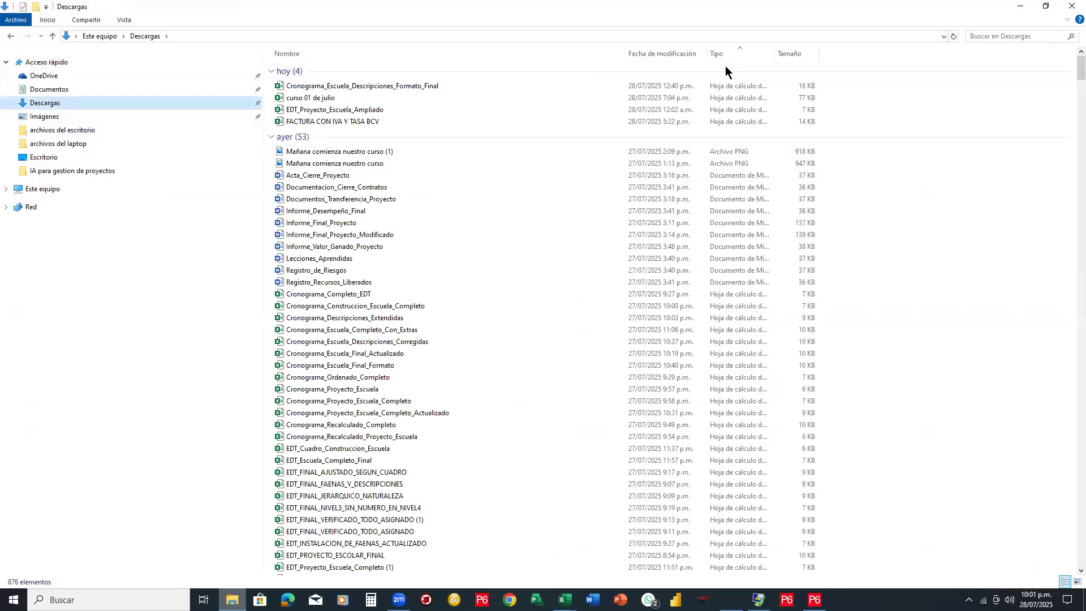
click(737, 53)
scroll(492, 209, down, 14)
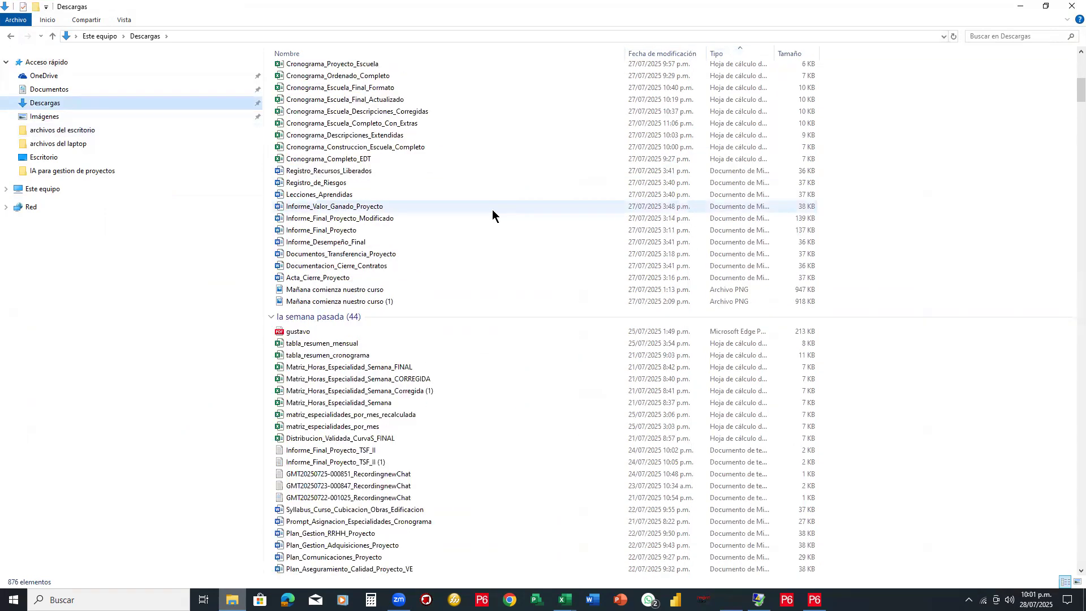
scroll(493, 213, down, 7)
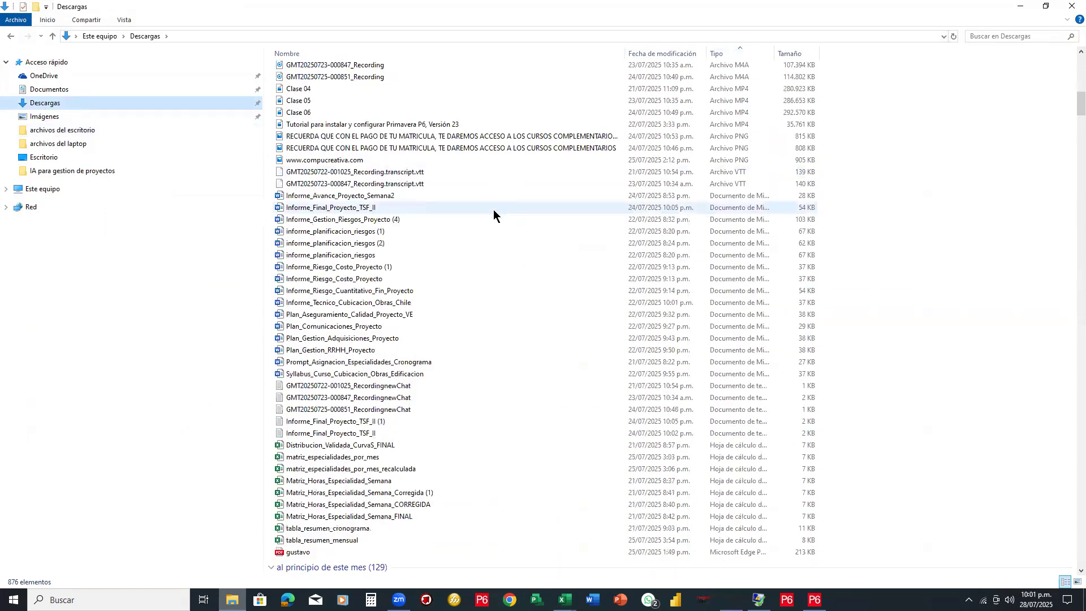
scroll(493, 213, down, 20)
drag(1080, 165, 1051, 565)
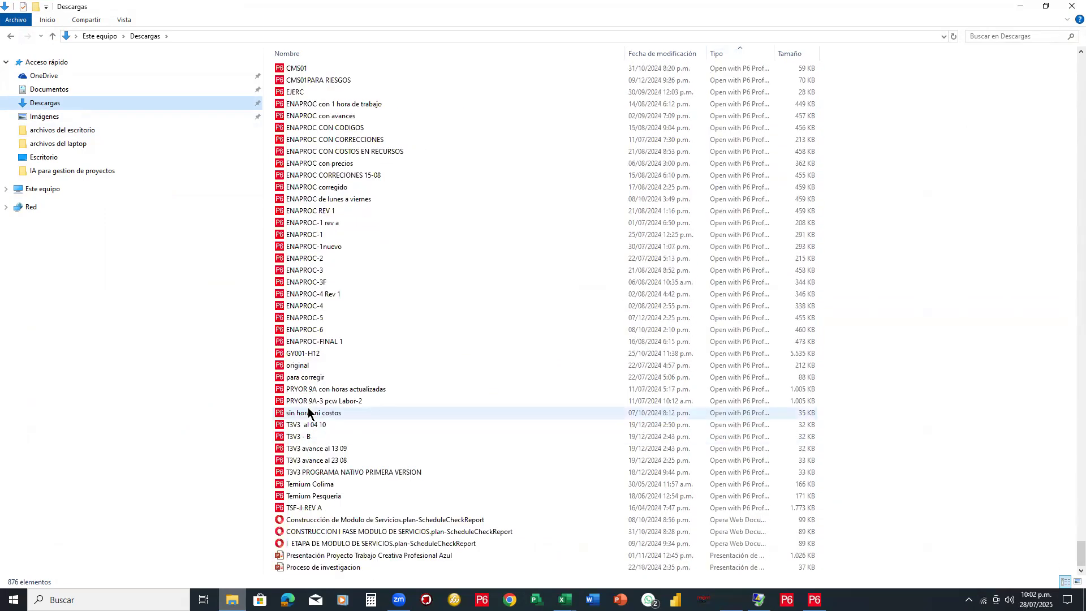
Browse up and down through the 876 downloaded files in Descargas
scroll(308, 412, up, 15)
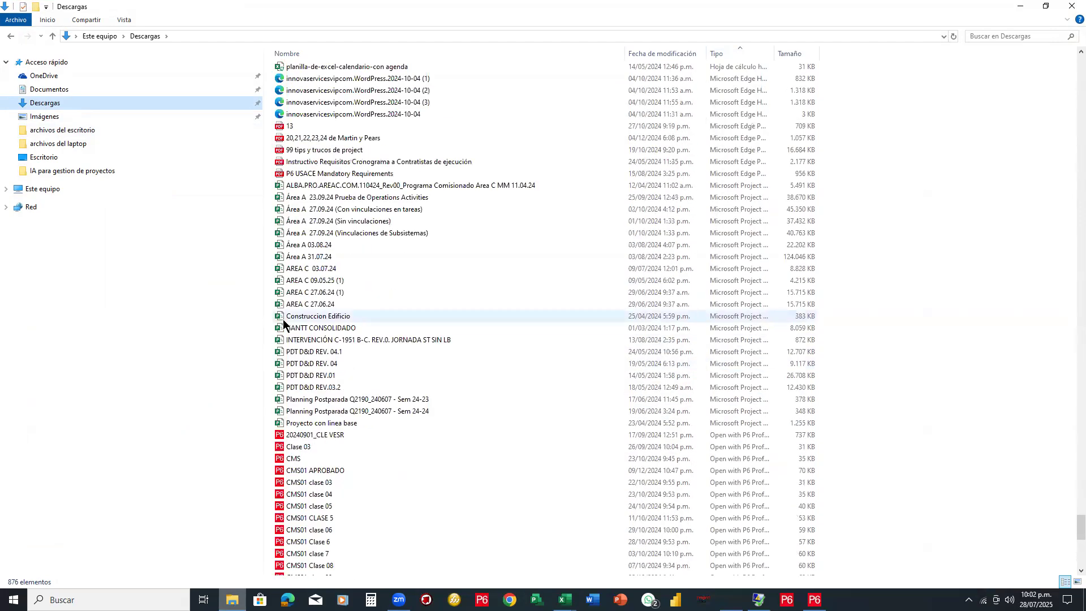
scroll(284, 322, up, 8)
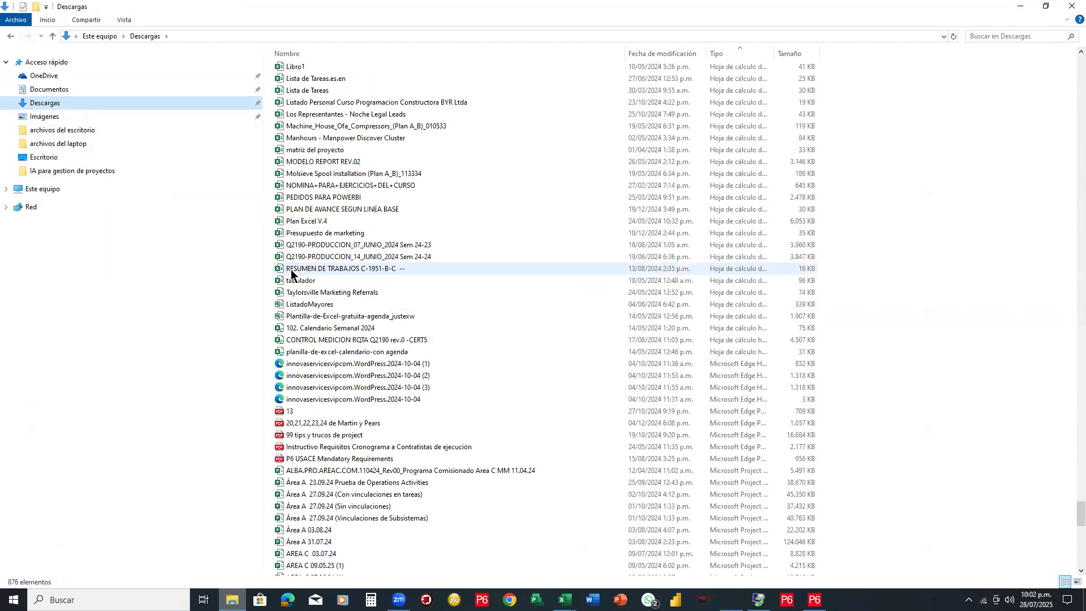
scroll(290, 268, up, 1)
scroll(289, 268, up, 20)
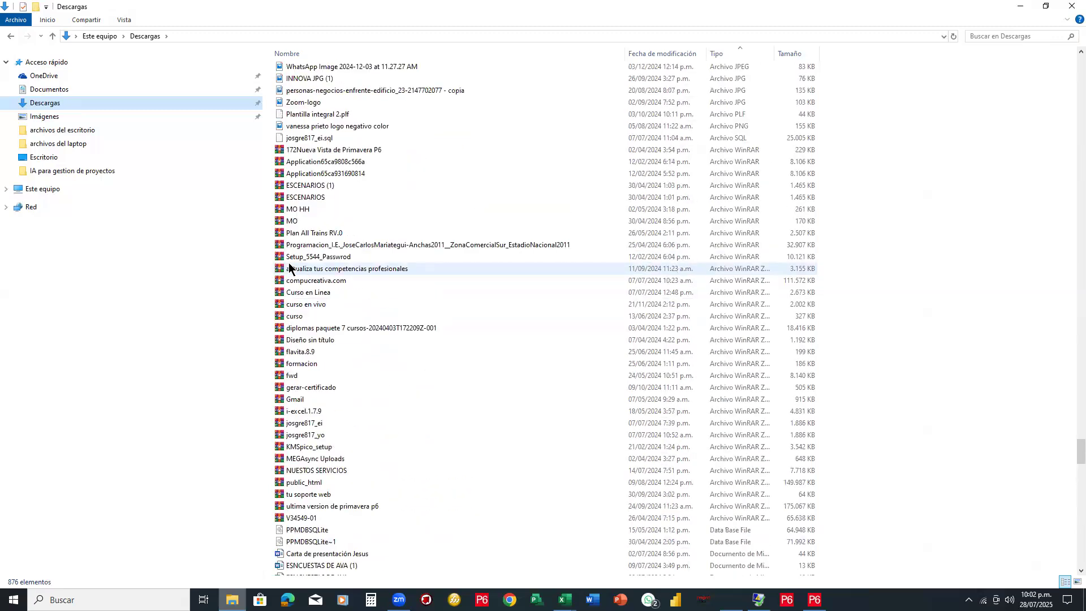
scroll(300, 241, up, 6)
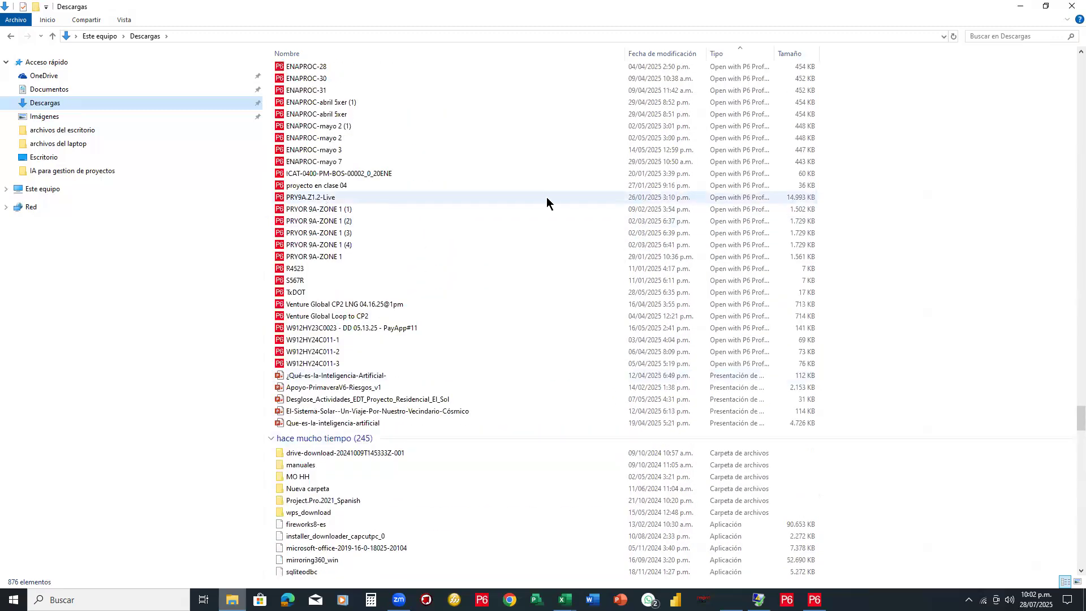
drag(1068, 410, 1069, 375)
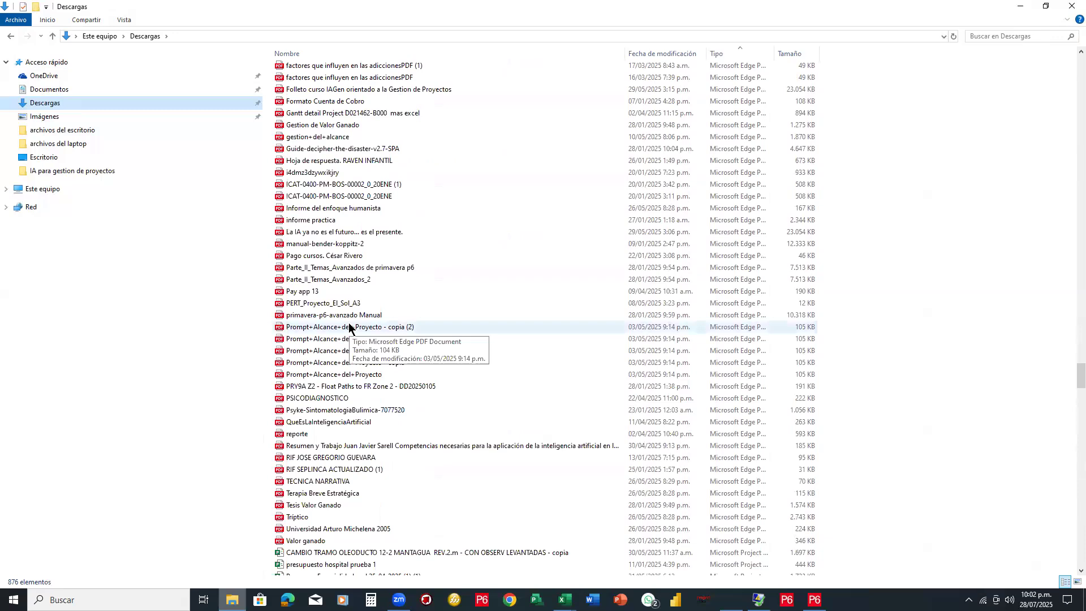
scroll(347, 329, up, 1)
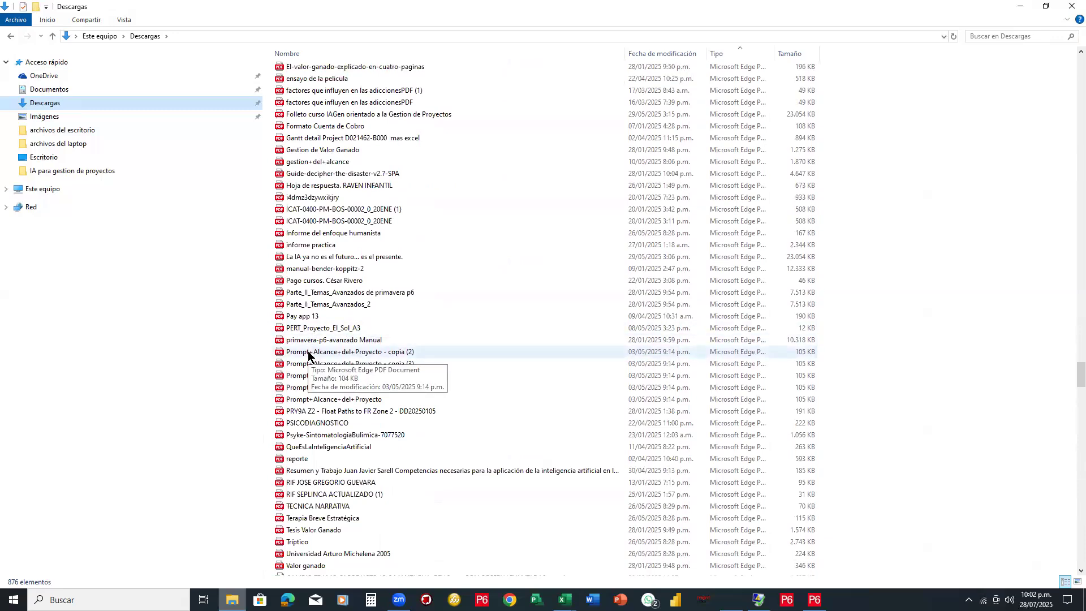
scroll(308, 356, up, 1)
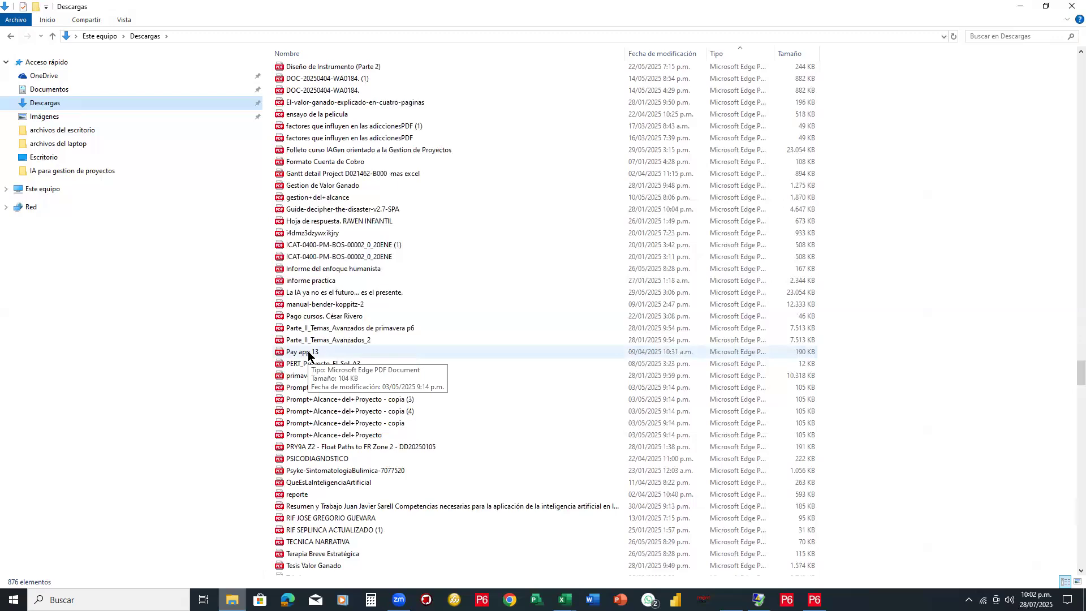
scroll(309, 354, up, 2)
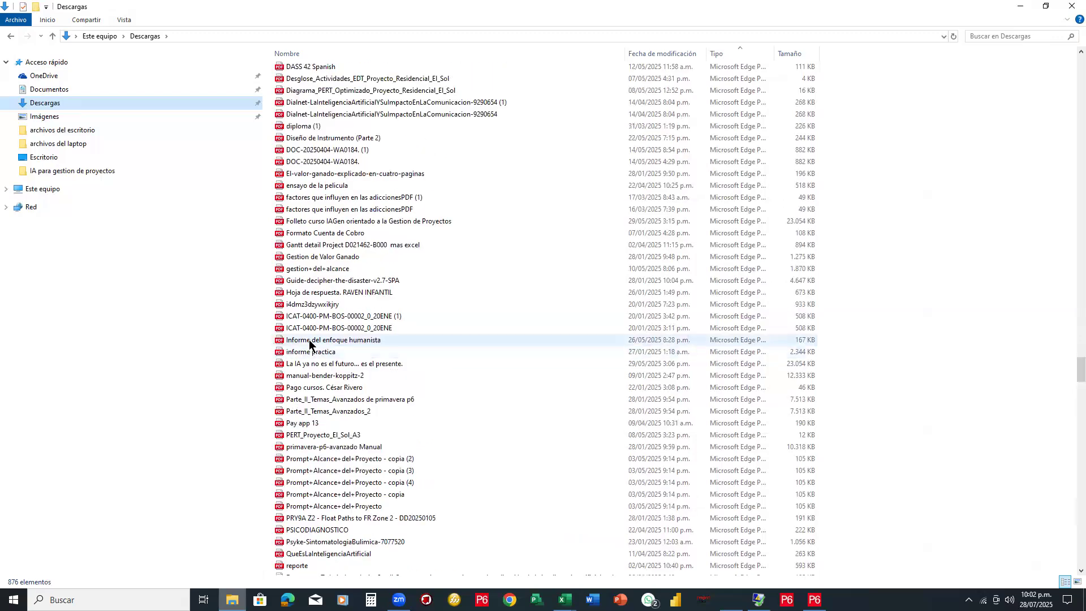
scroll(309, 343, up, 3)
scroll(299, 323, up, 4)
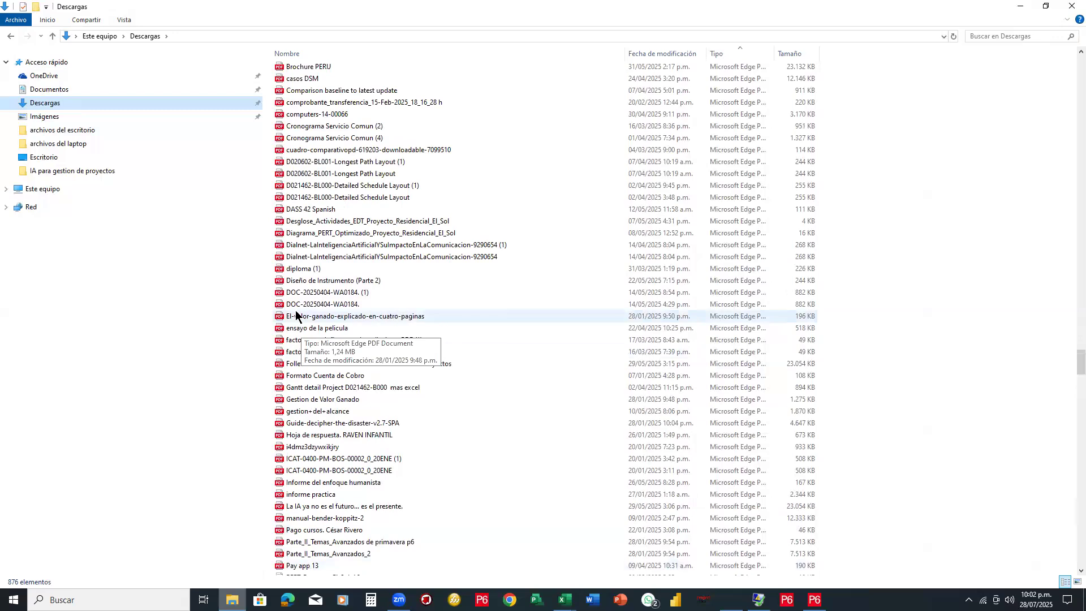
scroll(292, 304, down, 4)
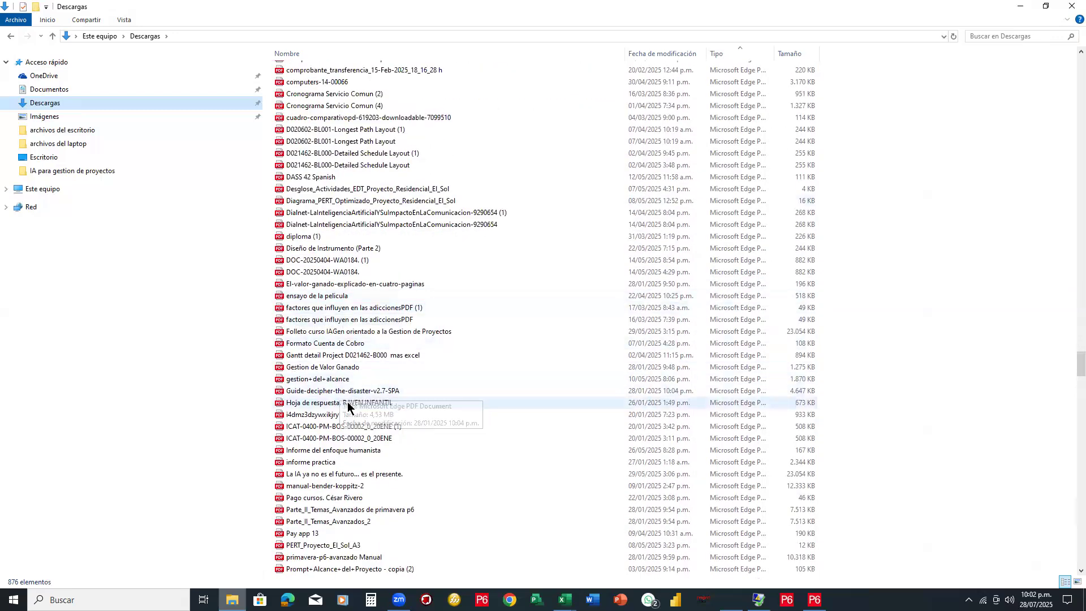
scroll(347, 402, down, 1)
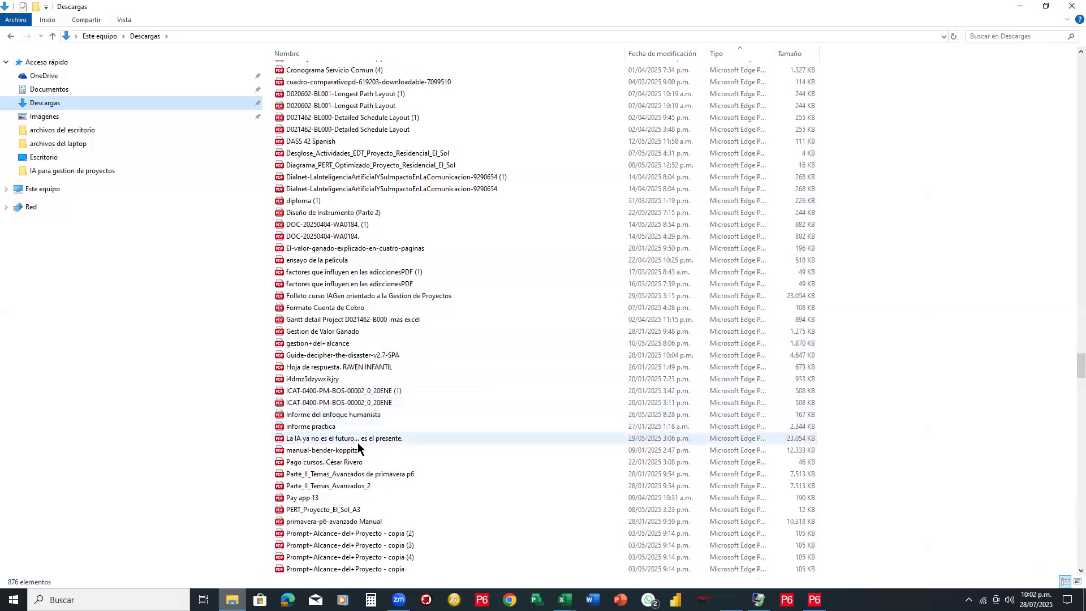
scroll(358, 448, down, 4)
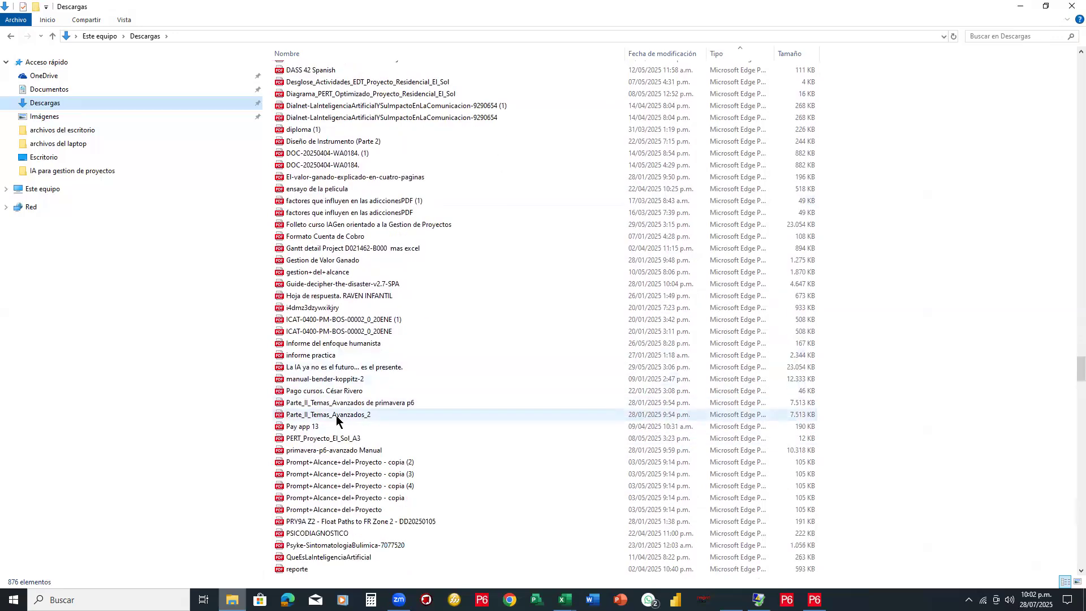
scroll(336, 417, up, 10)
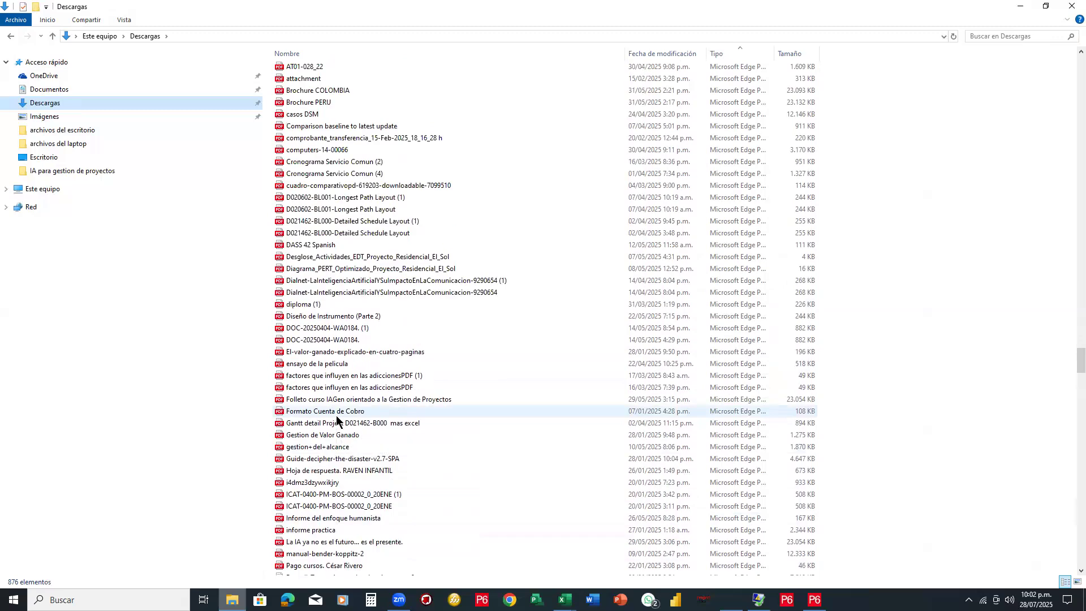
scroll(325, 317, up, 7)
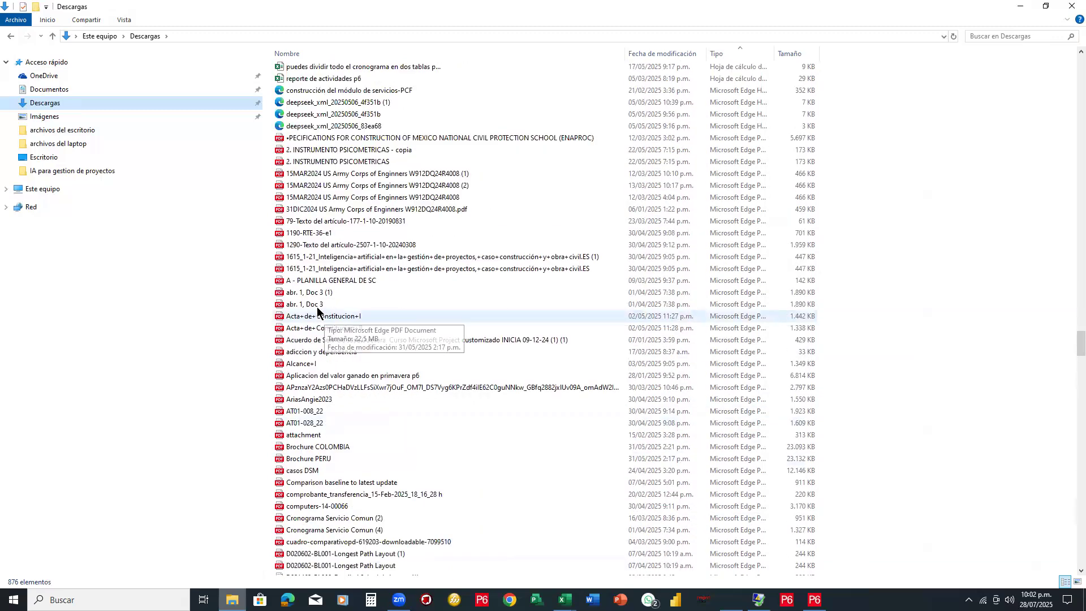
Open the Documentos folder and sort its files by type
click(40, 91)
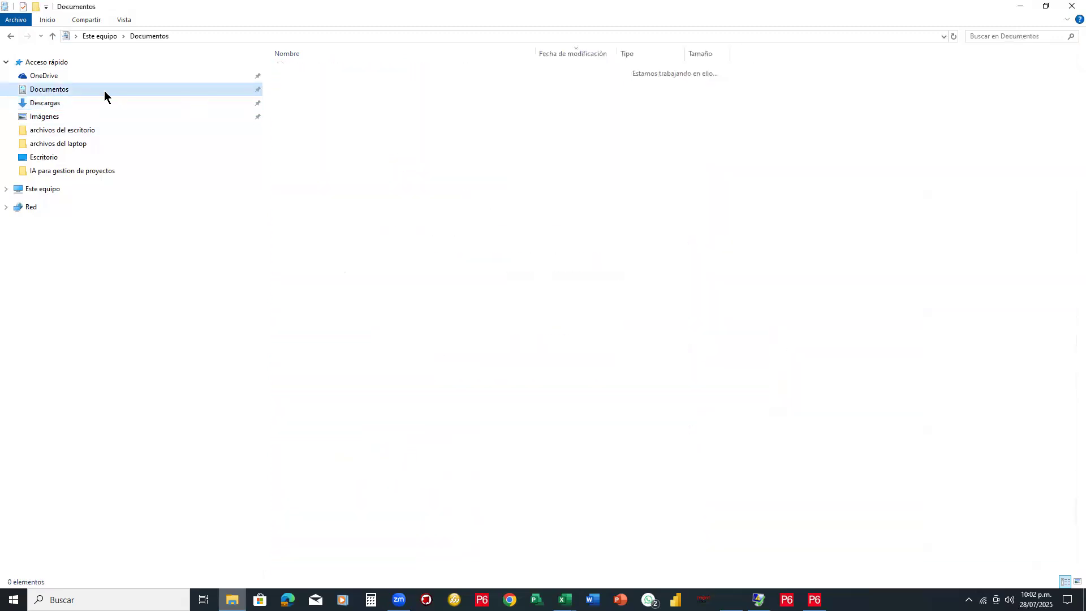
click(633, 54)
drag(1071, 99, 55, 105)
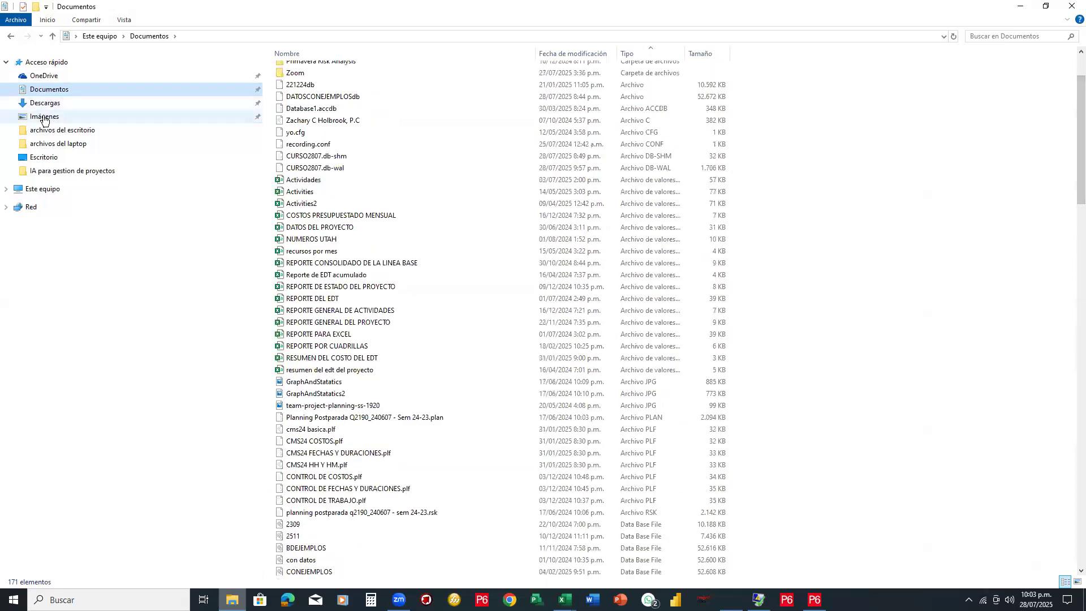
Go back to Descargas, scan the type-grouped list, then sort it by Nombre
click(53, 105)
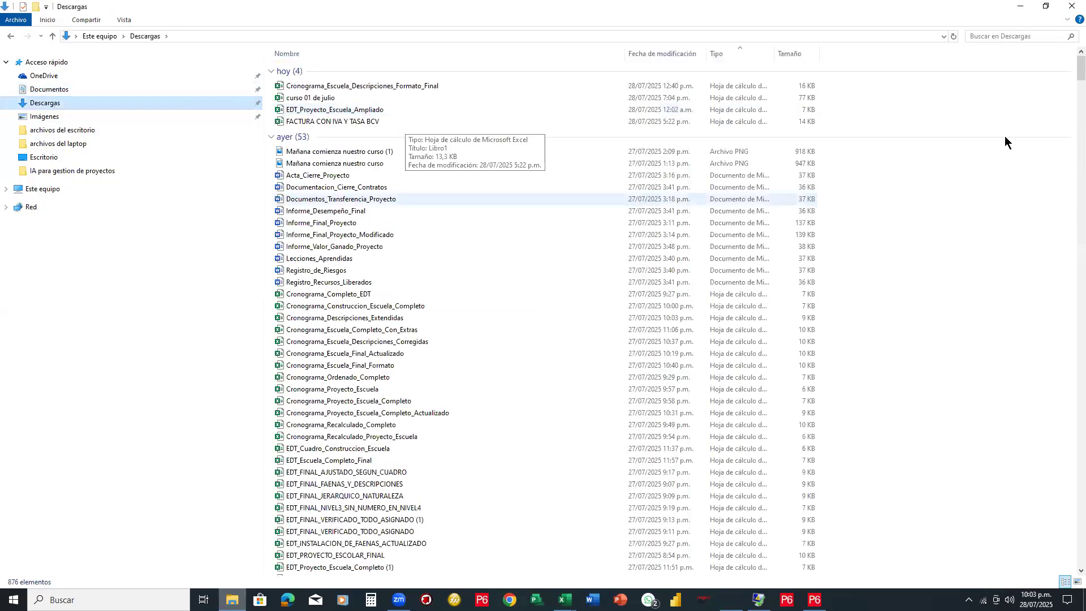
drag(1070, 74, 1069, 301)
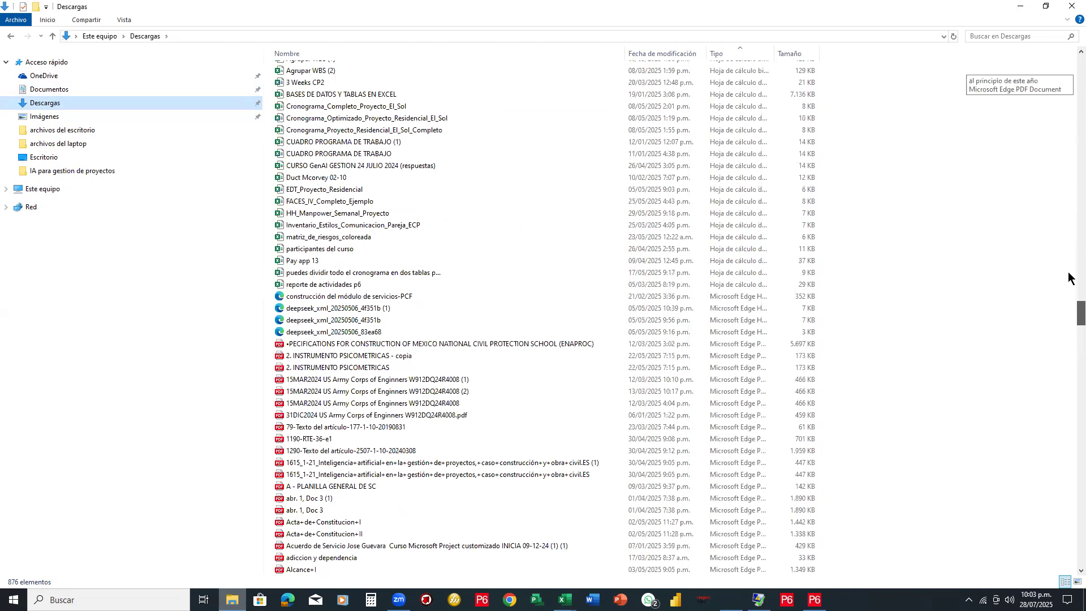
scroll(1070, 277, up, 20)
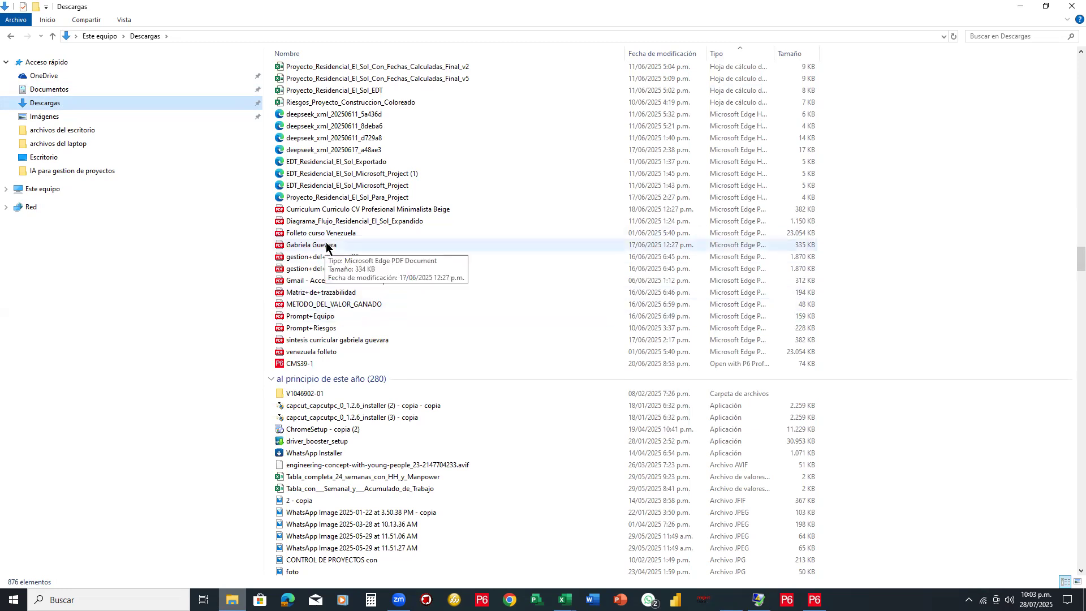
scroll(326, 245, down, 20)
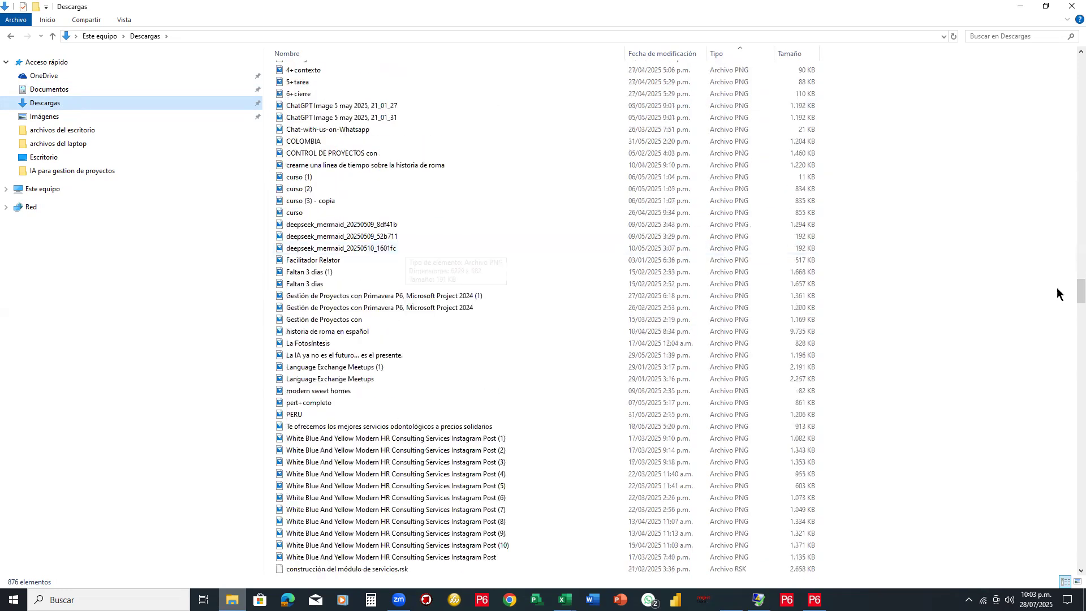
drag(1071, 289, 1069, 374)
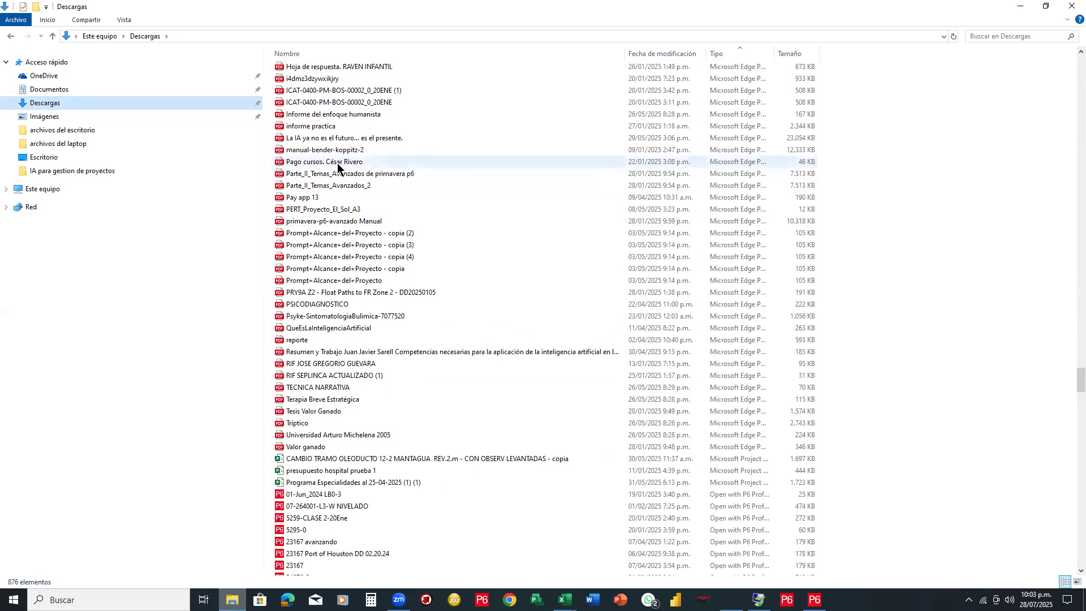
scroll(337, 168, up, 2)
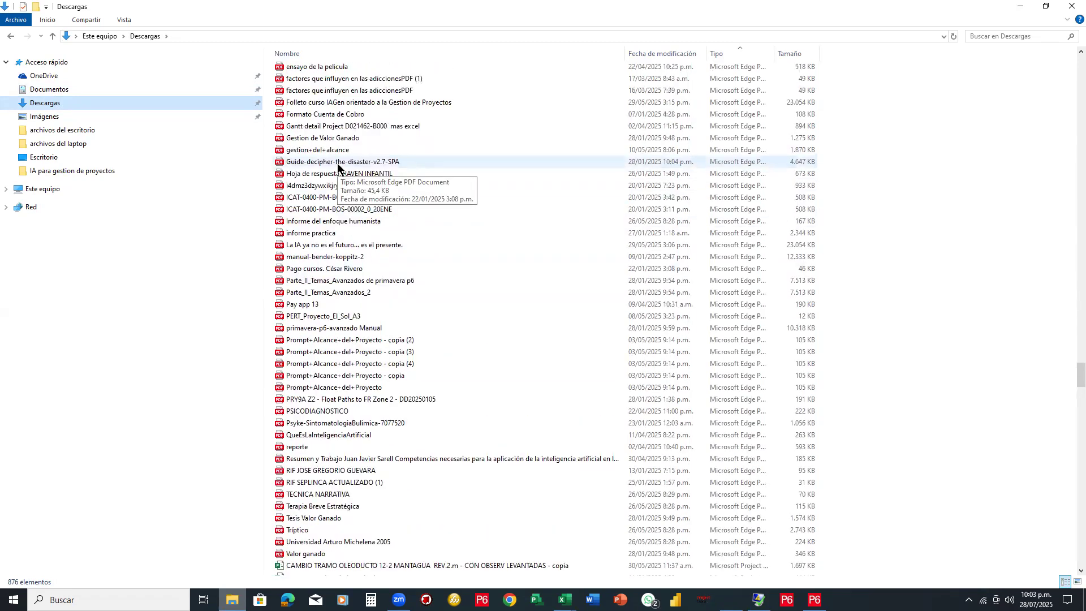
scroll(339, 168, up, 4)
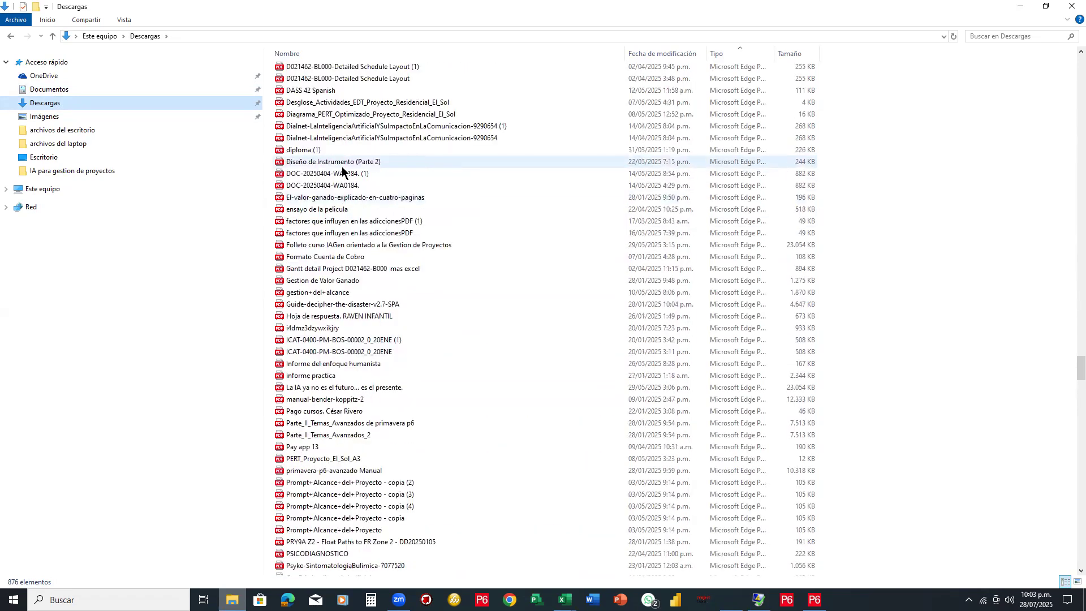
scroll(342, 166, up, 2)
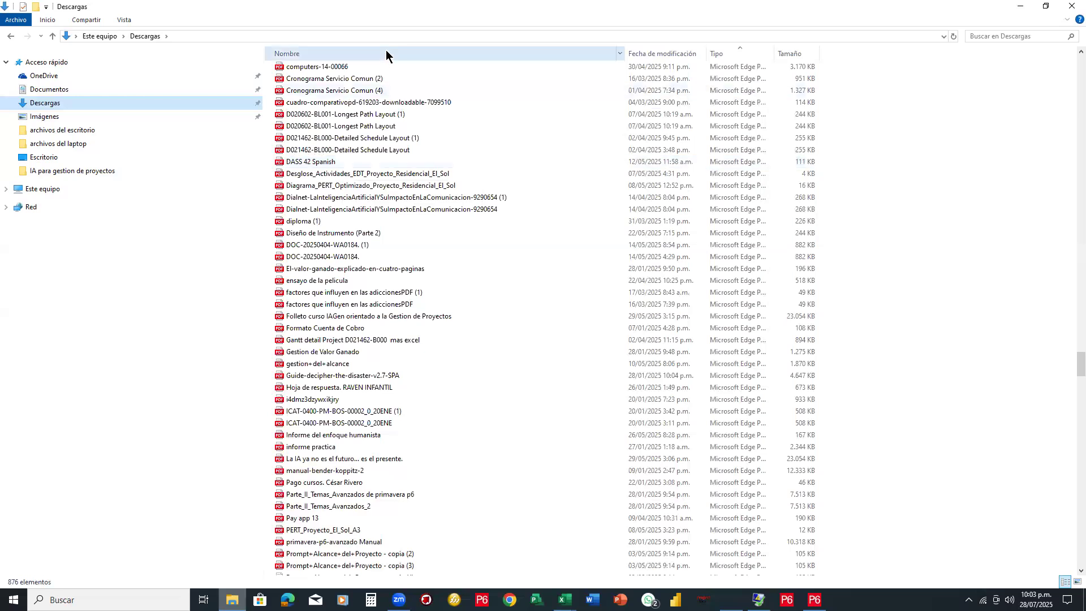
click(386, 52)
Scan the name-sorted downloads, then close the Descargas window to reveal the Excel budget
drag(1070, 70, 1044, 365)
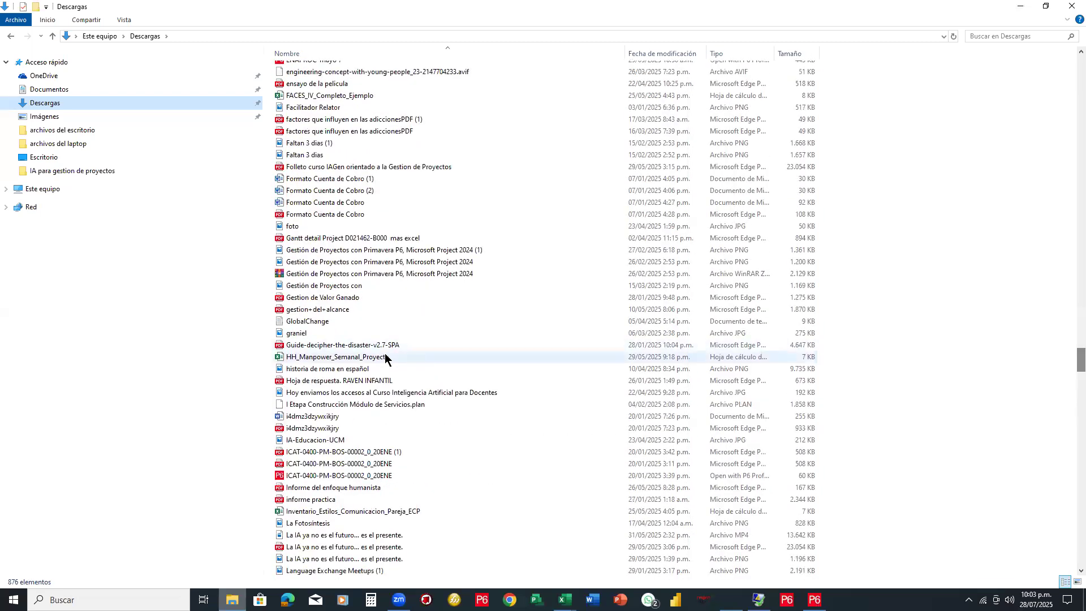
scroll(385, 353, down, 3)
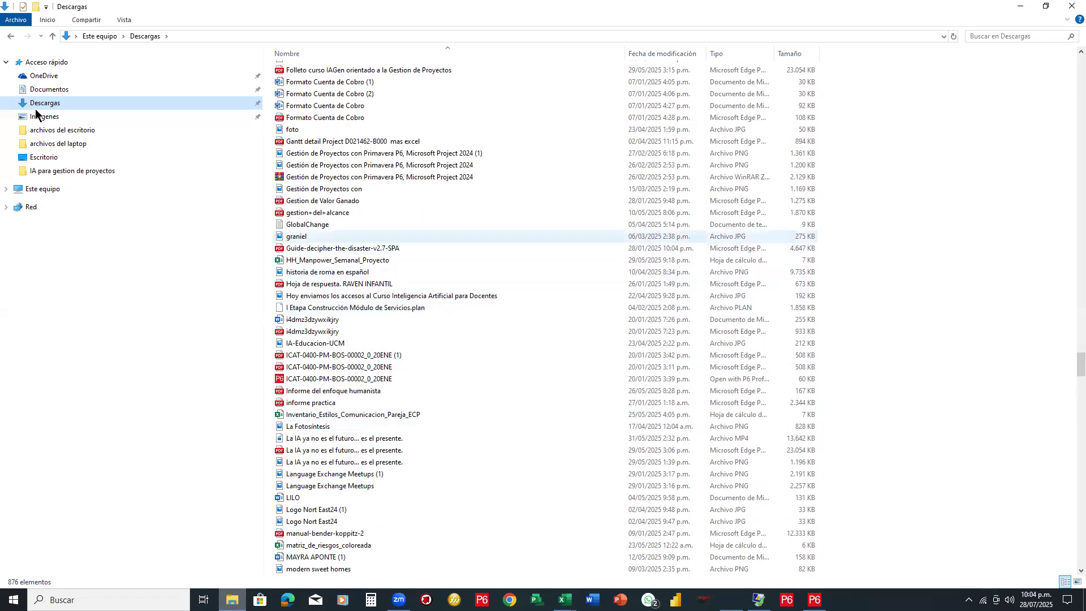
scroll(1067, 12, up, 3)
click(1070, 14)
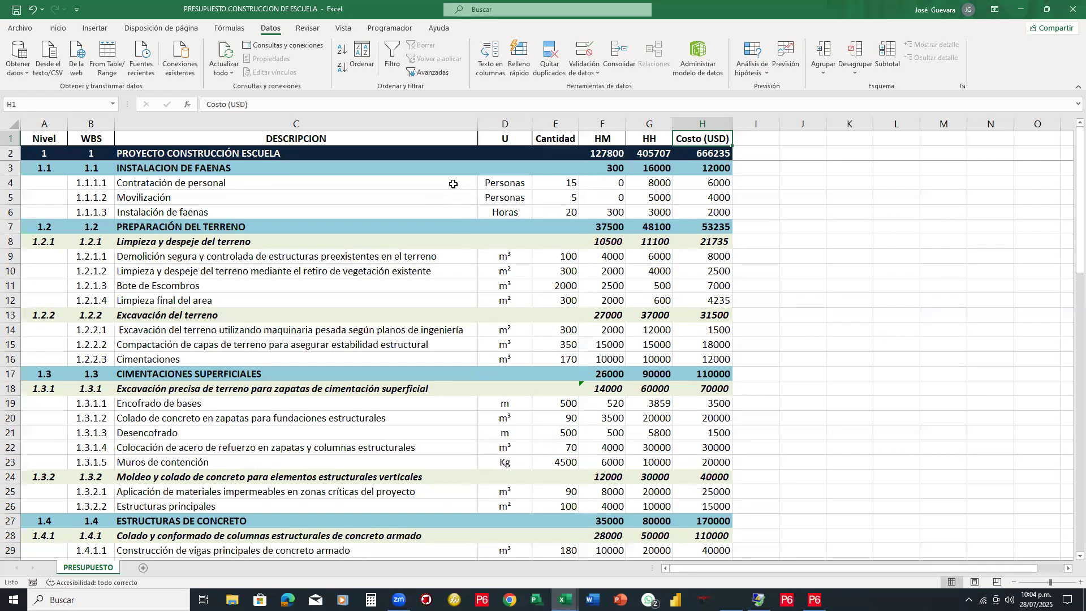
click(604, 169)
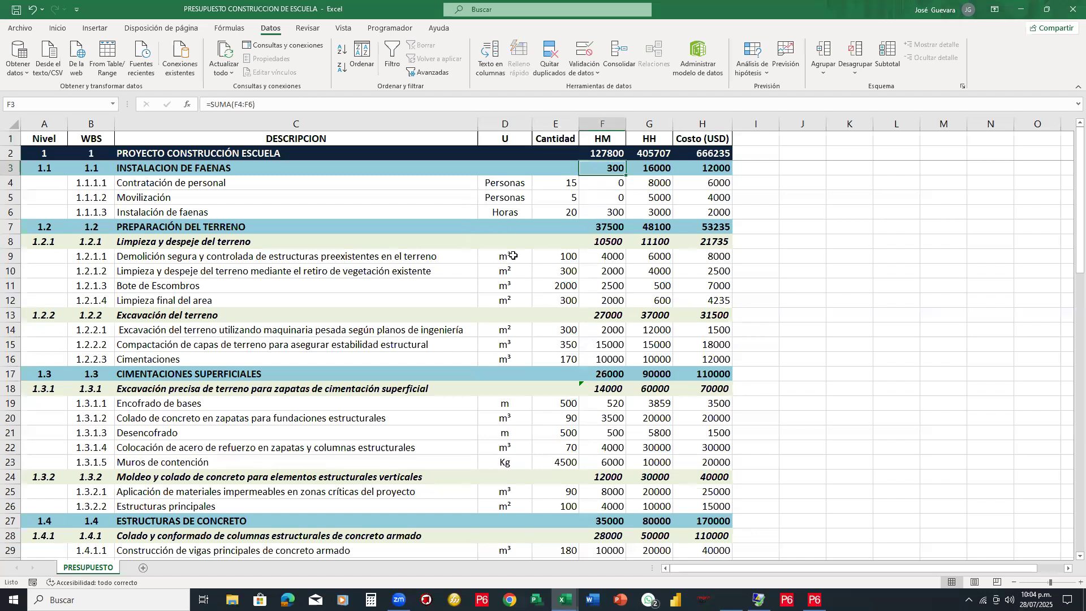
scroll(512, 257, down, 3)
scroll(509, 318, up, 3)
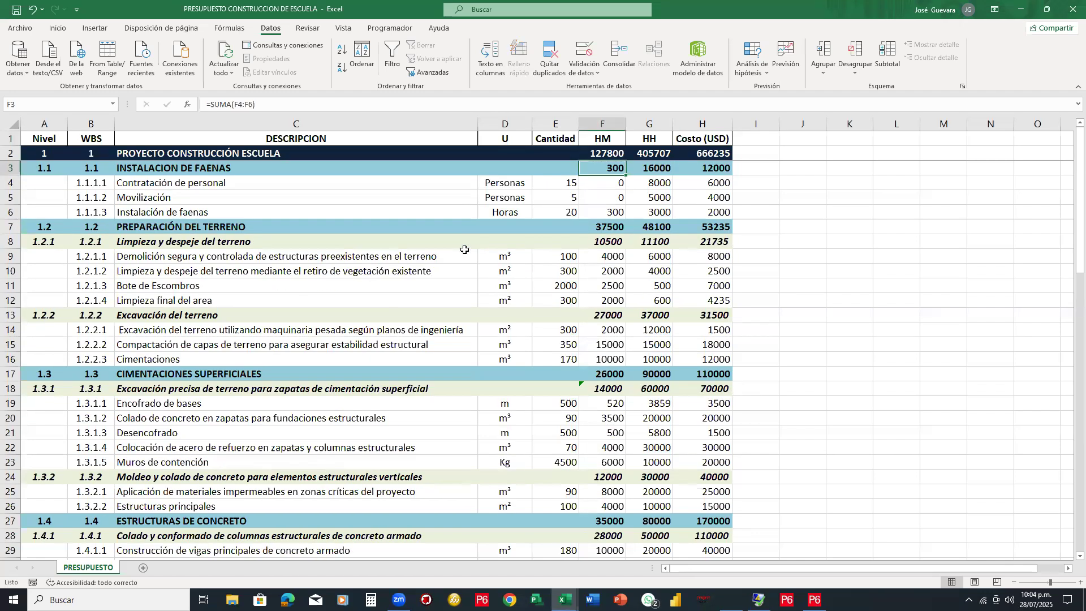